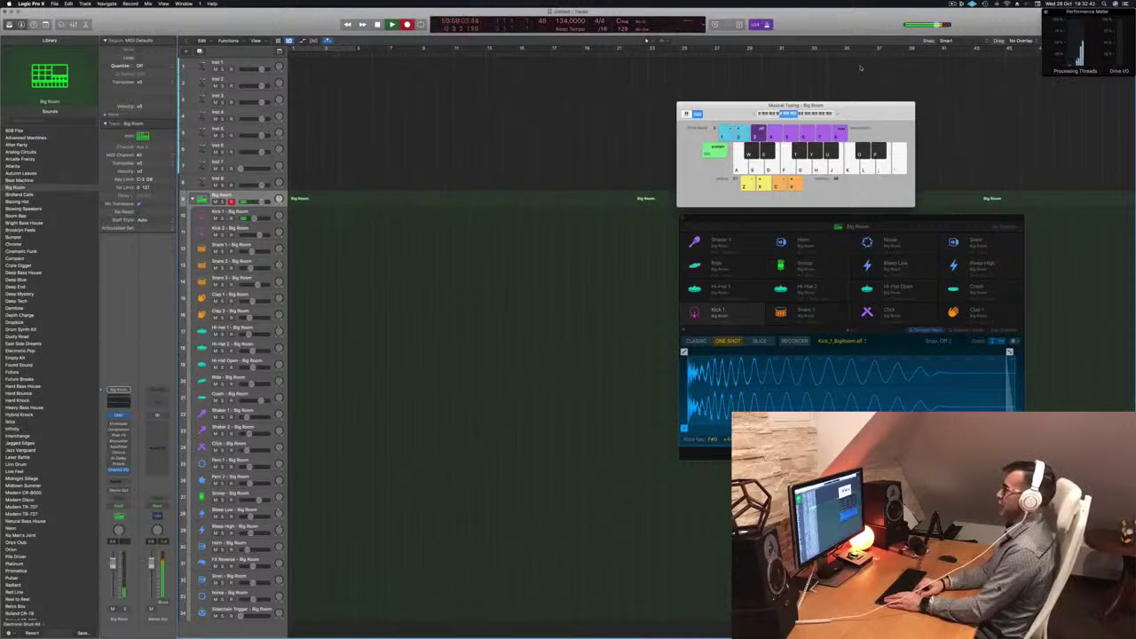
Record a one-bar pattern of four kick hits on the Big Room drum kit track
key("a")
key("a")
key("a")
key("a")
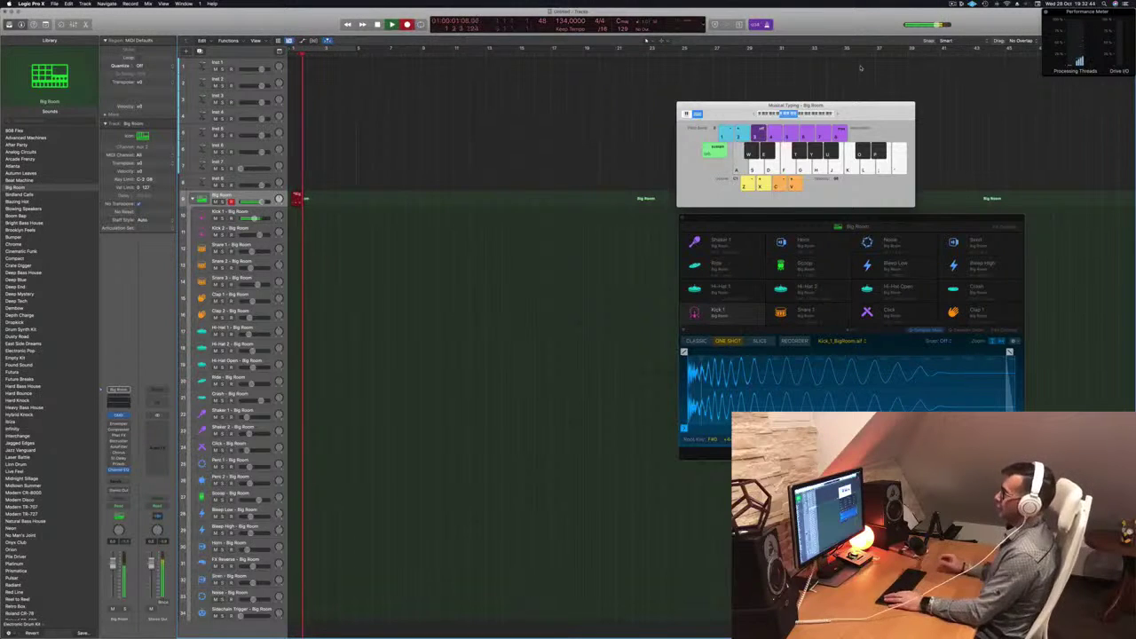
key("space")
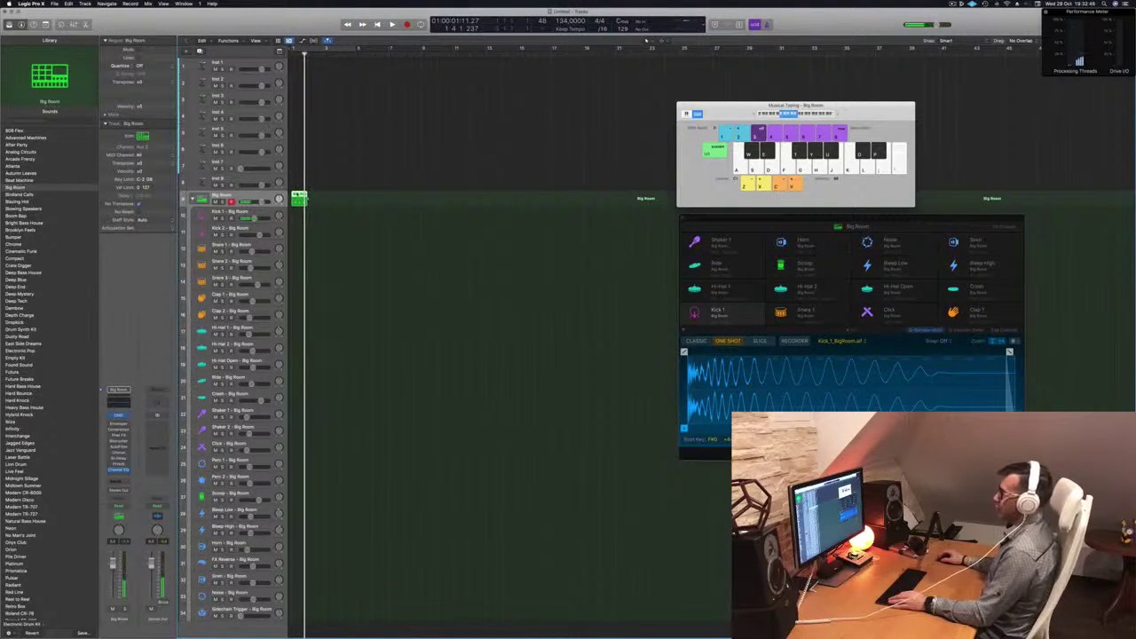
Open the recorded kick region in the Piano Roll and quantize all its notes to 1/16 notes
double_click(297, 195)
key("super+a")
key("q")
left_click(431, 552)
left_click_drag(636, 535, 754, 617)
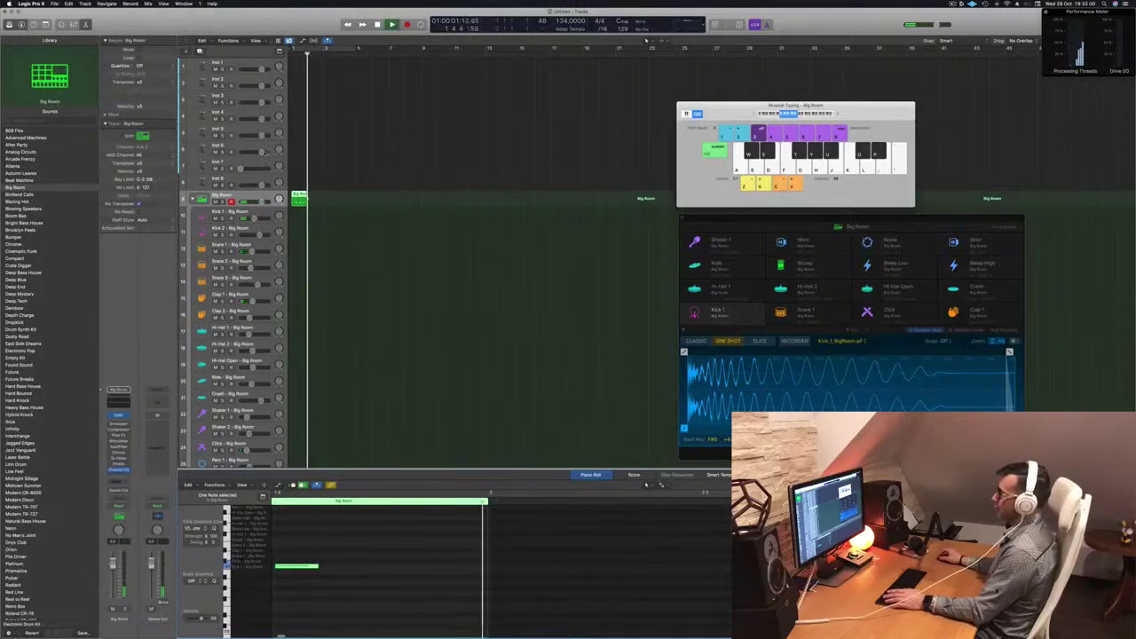
Repeat the one-bar kick region until it fills four bars and loop playback over those bars
left_click_drag(299, 198, 330, 201)
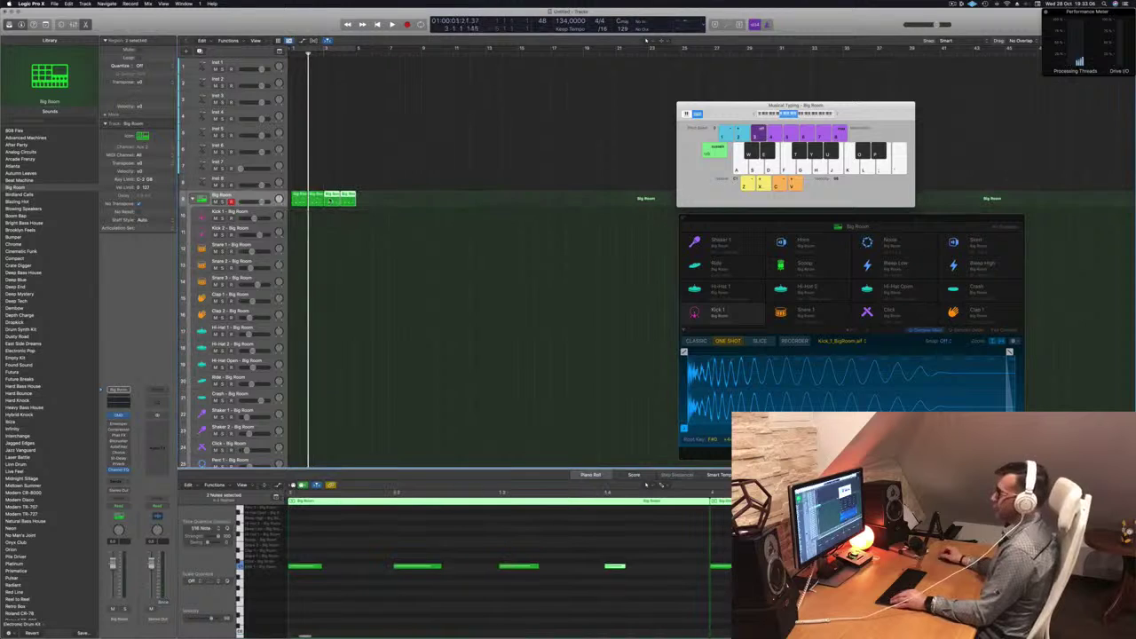
key("c")
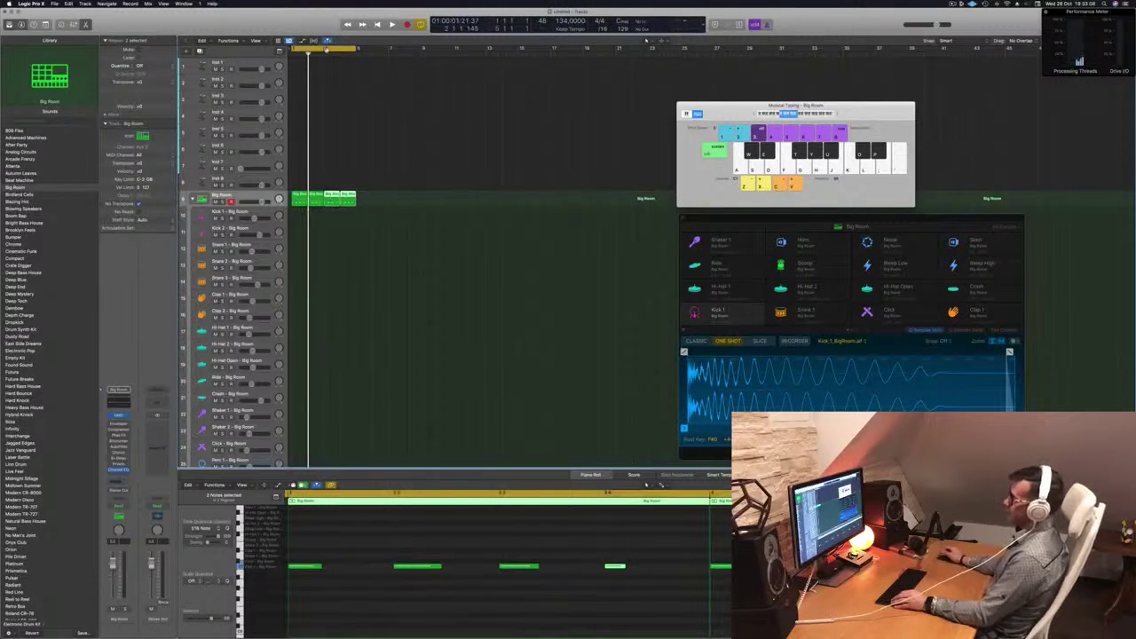
left_click(406, 134)
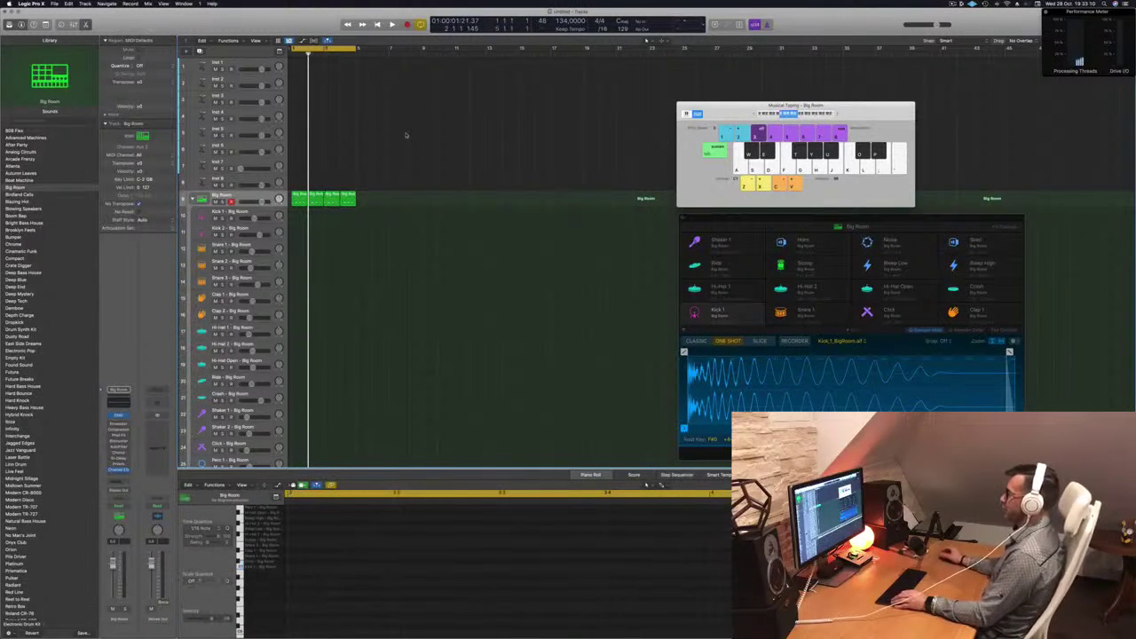
key("space")
Relocate the four kick regions to the Kick 1 track and transpose all their notes down a few semitones
left_click_drag(389, 192, 295, 206)
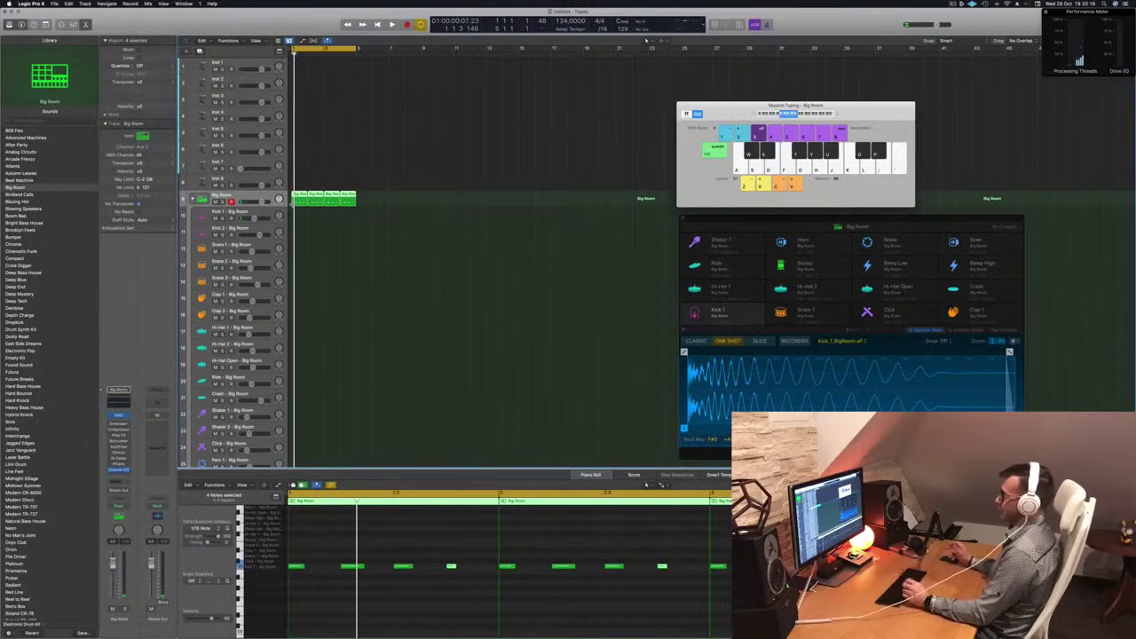
key("space")
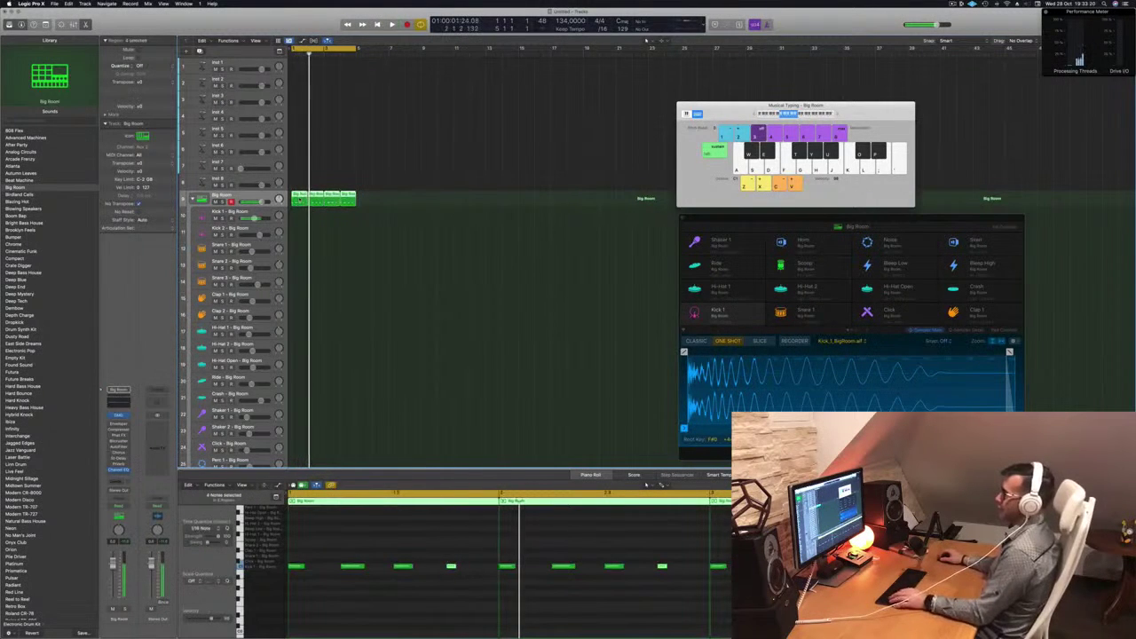
left_click_drag(299, 202, 301, 218)
left_click(343, 547)
key("super+a")
key("alt+Down")
key("alt+Down")
key("alt+Down")
key("alt+Down")
key("alt+Down")
key("alt+Down")
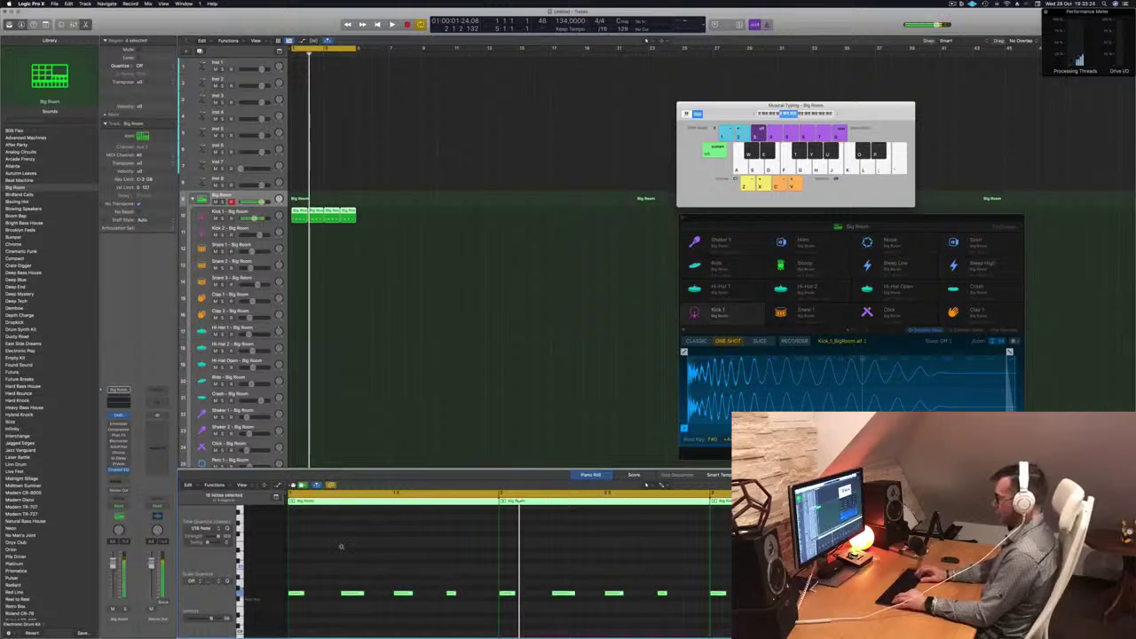
Play back the kick pattern and copy its first region to the start of the Hi-Hat 1 track
key("space")
key("space")
key("space")
left_click(321, 265)
left_click_drag(300, 214, 294, 332)
scroll(359, 576, "down", 3)
Shift all notes of the Hi-Hat 1 region an eighth note later and raise them an octave
left_click_drag(314, 573, 741, 637)
key("alt+Right")
key("alt+Right")
key("shift+alt+Up")
scroll(659, 632, "up", 5)
key("shift+alt+Up")
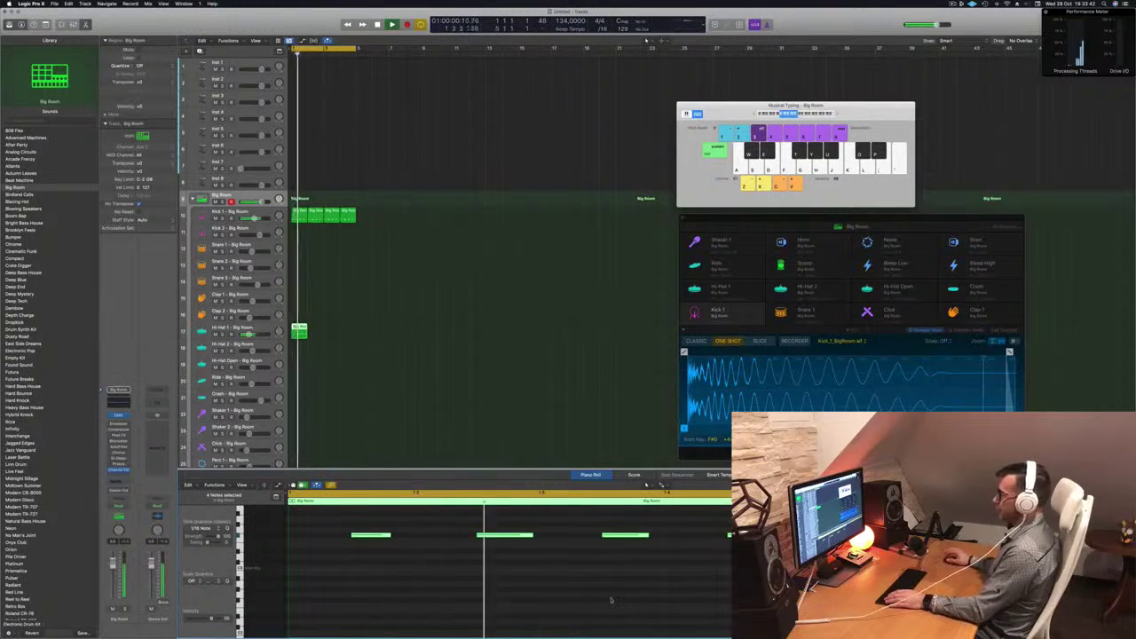
Undo the last change and repeat the Hi-Hat 1 region across the four looped bars
scroll(382, 236, "up", 5)
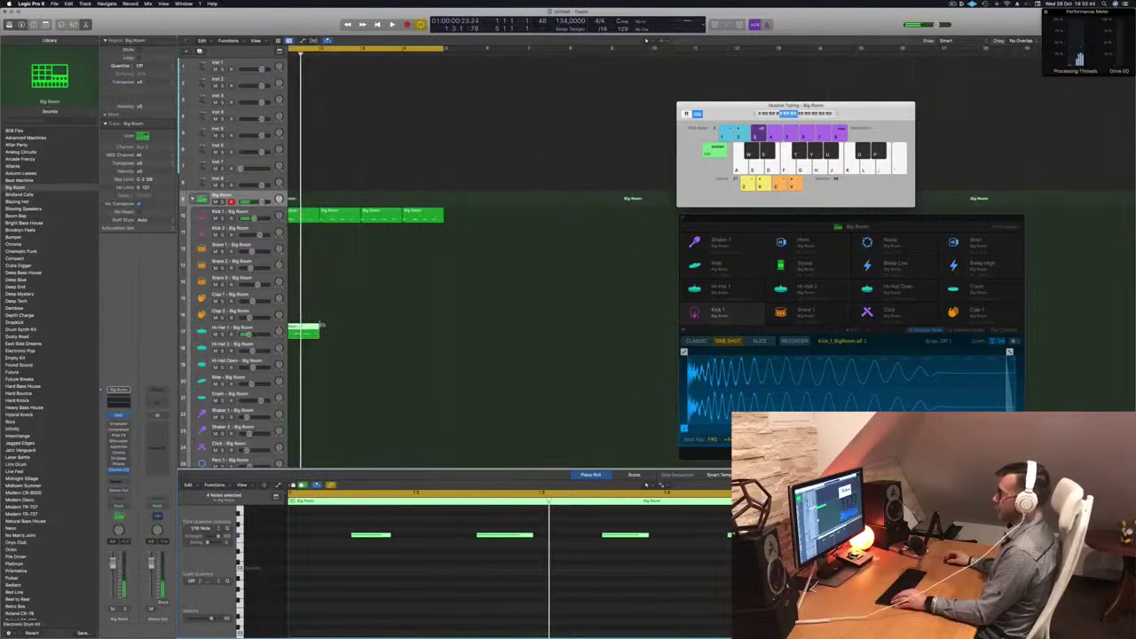
left_click_drag(307, 334, 338, 329)
key("super+z")
scroll(333, 325, "left", 1)
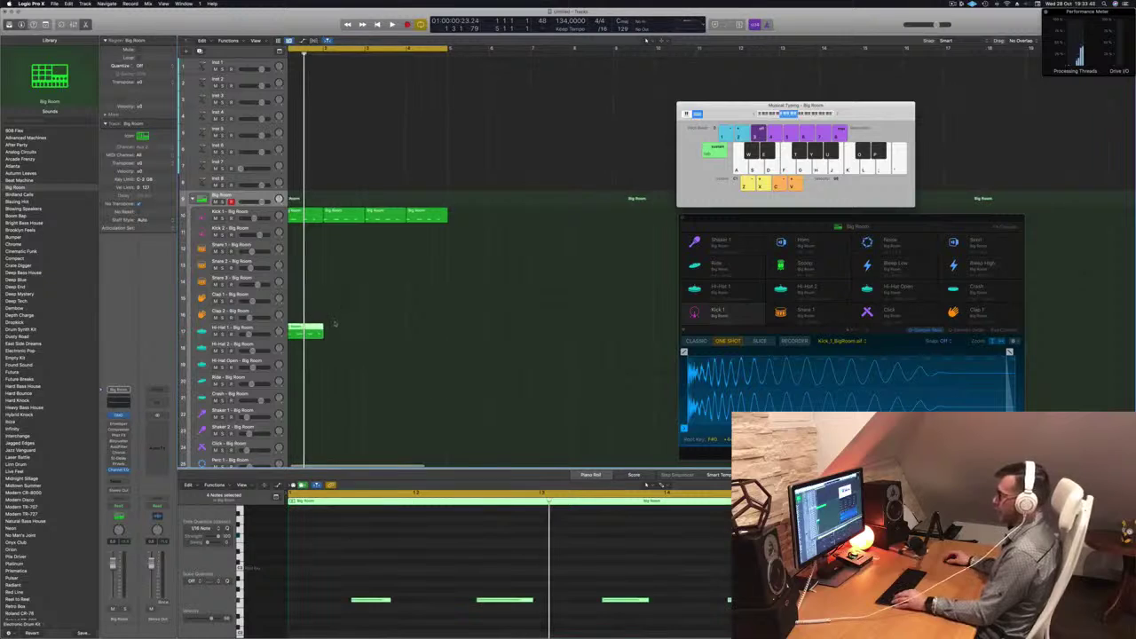
left_click_drag(314, 328, 417, 332)
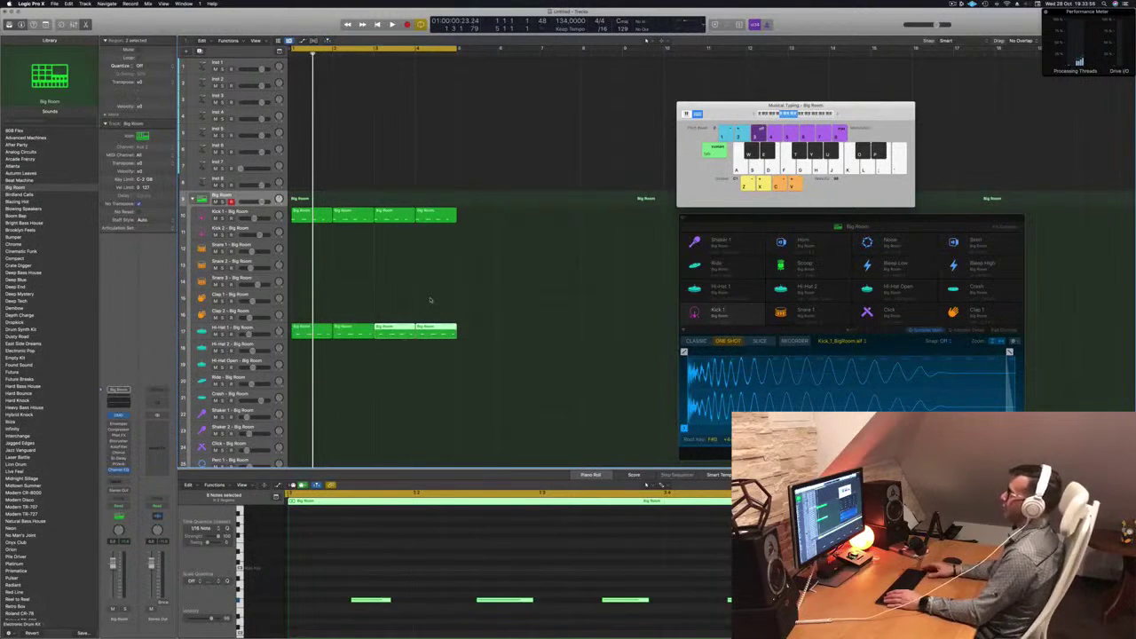
Audition the beat and raise all notes in the four Hi-Hat 1 regions by an octave
key("space")
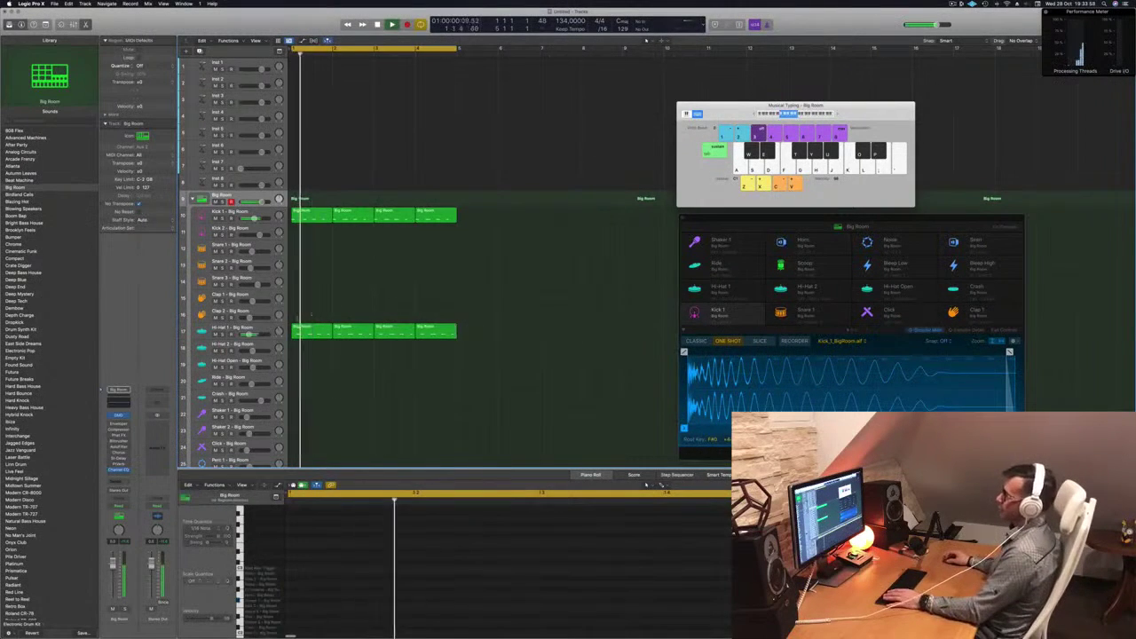
key("space")
left_click_drag(519, 335, 317, 349)
key("space")
key("space")
left_click(386, 539)
key("super+a")
key("shift+alt+Up")
key("space")
Build a Snare 1 part from a copy of the first Kick 1 region, with hits on beats two and four, repeated over four bars
scroll(471, 551, "down", 5)
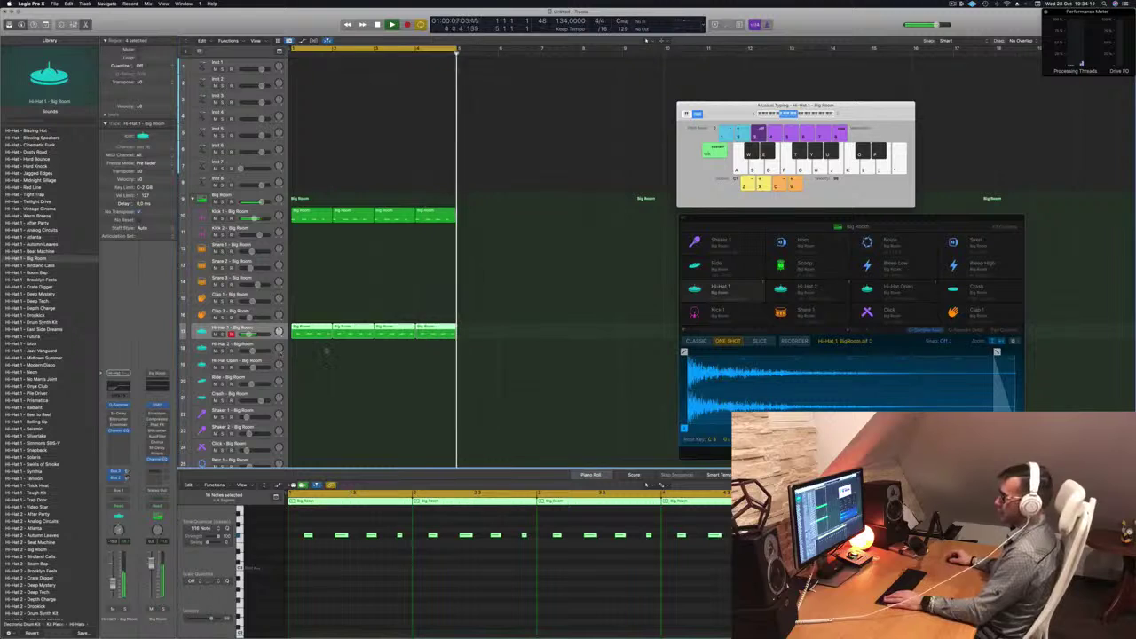
scroll(326, 347, "down", 2)
scroll(346, 293, "down", 2)
key("space")
left_click_drag(317, 161, 317, 193)
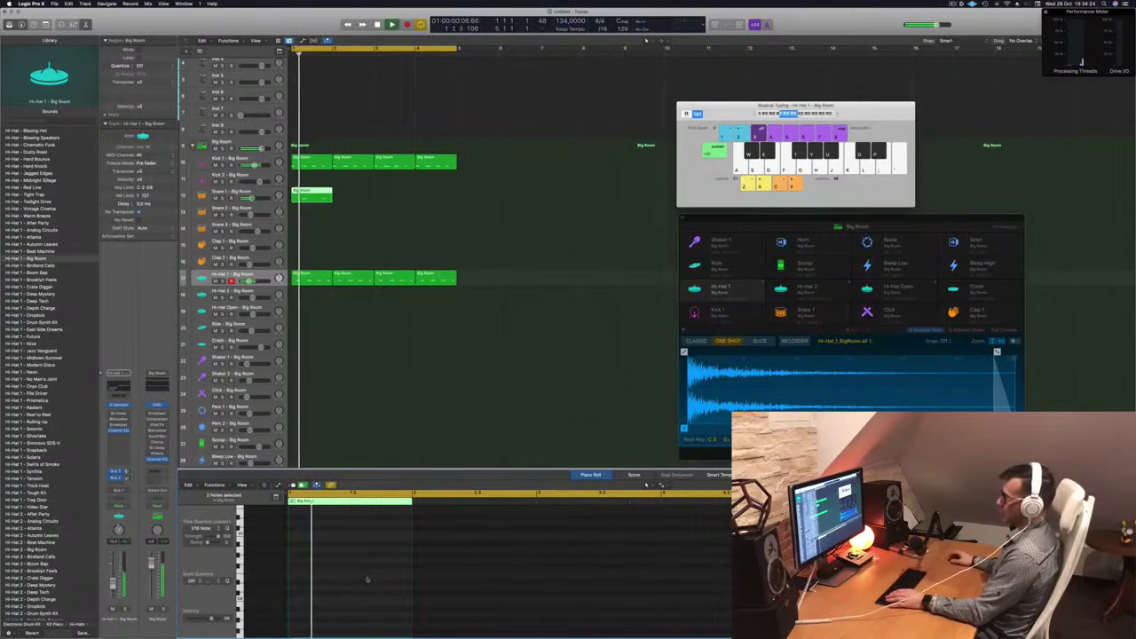
left_click_drag(320, 193, 393, 207)
left_click(307, 197, "shift")
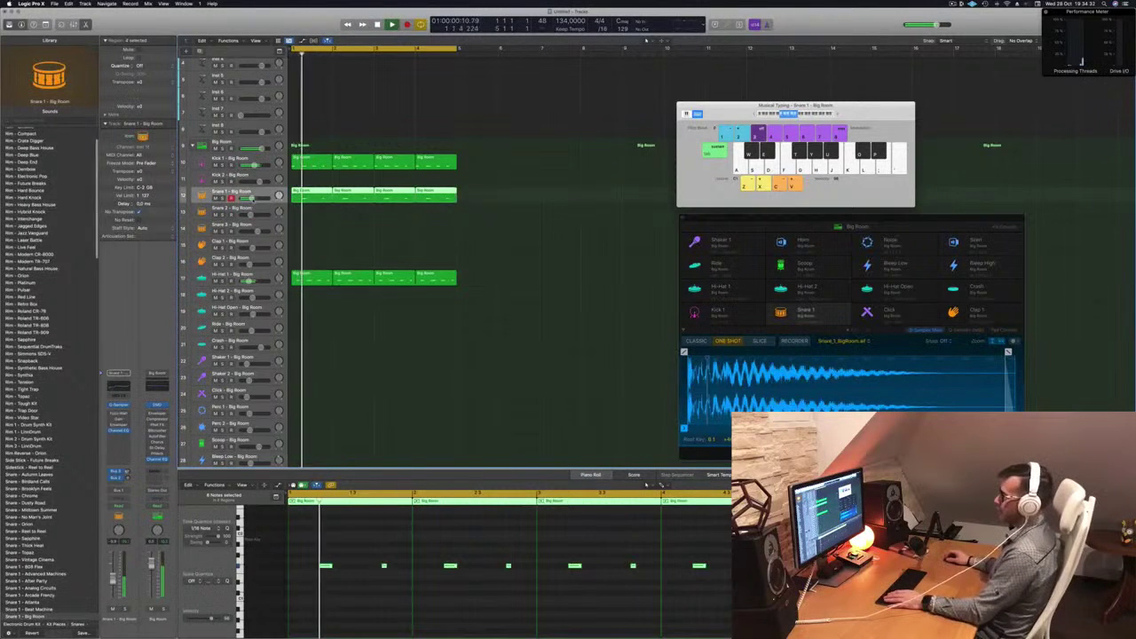
Copy the first Hi-Hat 1 region to the start of the Click track and audition it
scroll(346, 330, "down", 5)
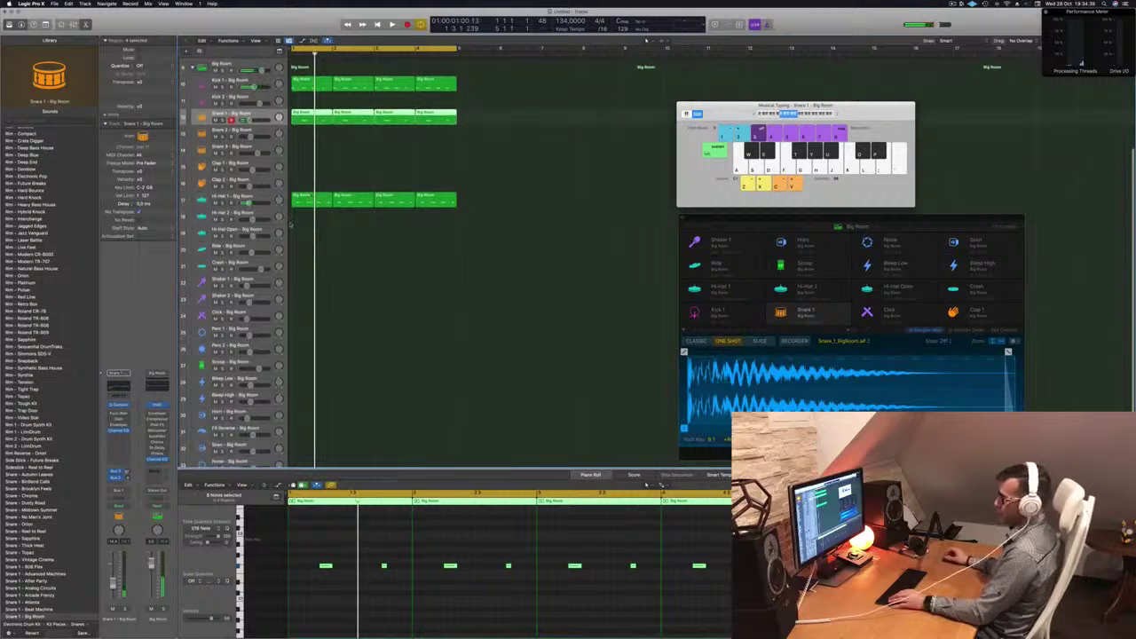
scroll(307, 273, "down", 1)
left_click(315, 197)
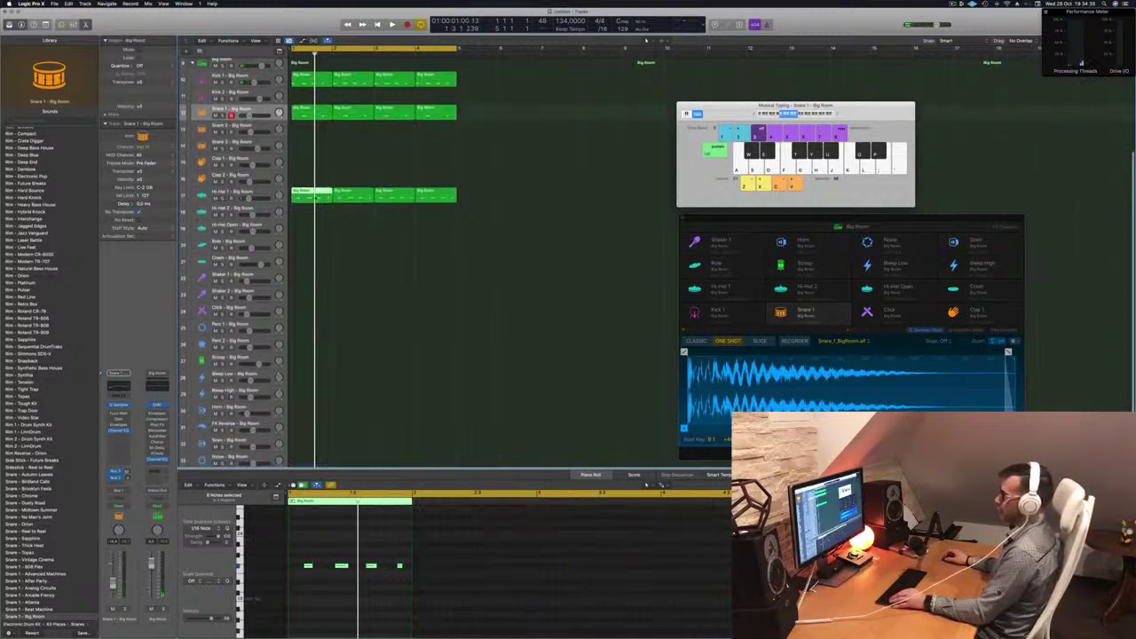
left_click_drag(315, 197, 315, 311)
key("space")
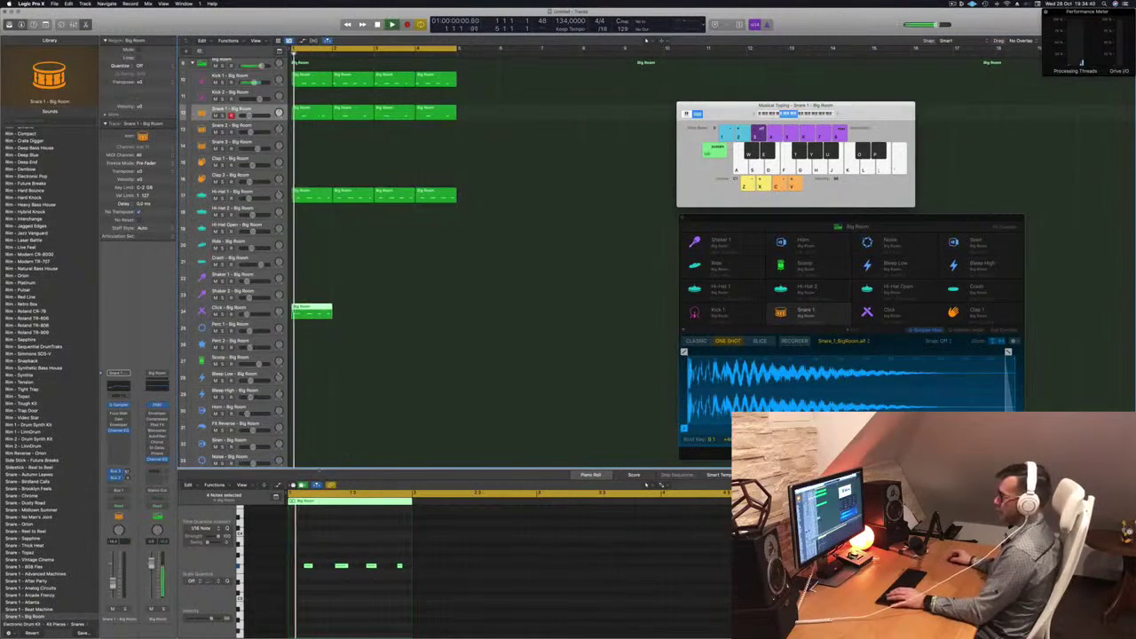
Remove the second and fourth notes from the Click region and play back the thinned pattern
key("space")
left_click_drag(331, 540, 344, 579)
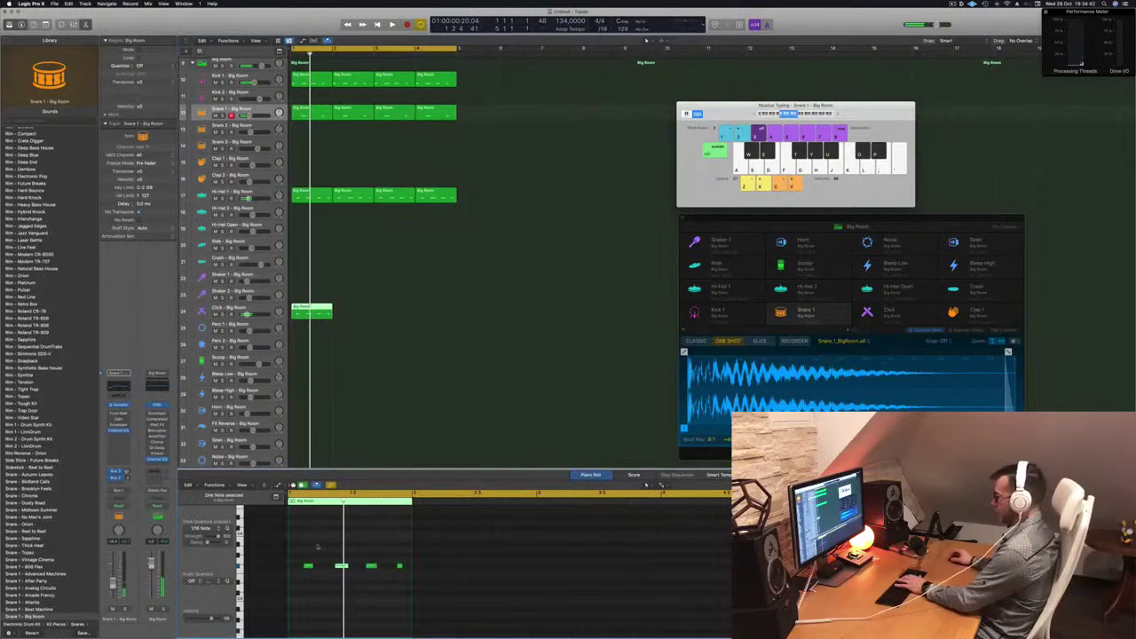
key("space")
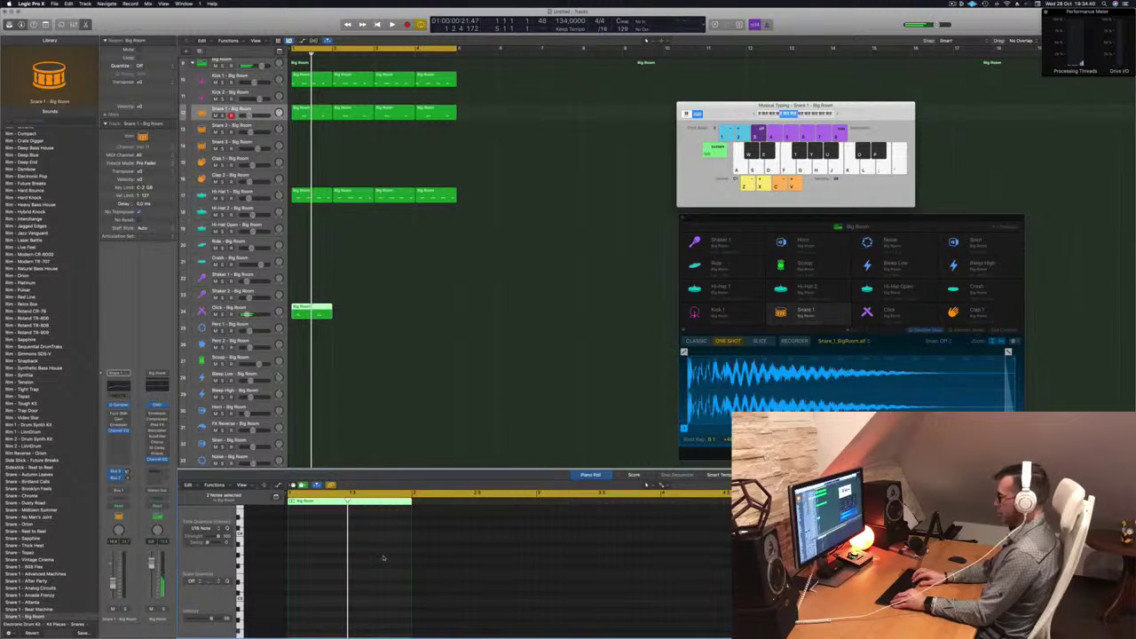
key("space")
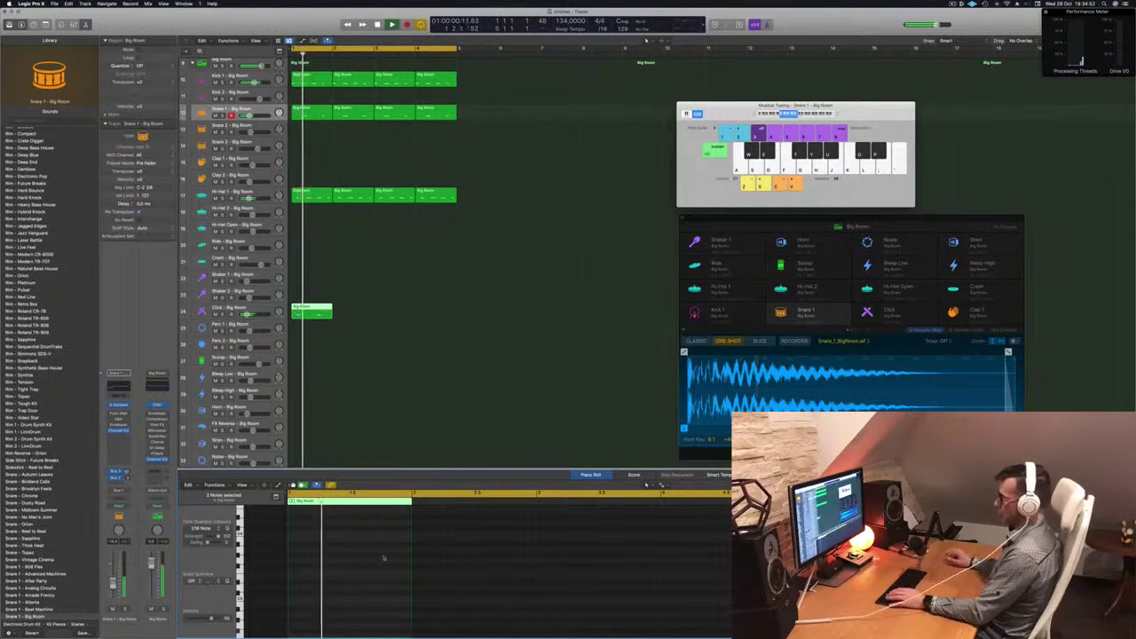
key("space")
key("space")
Audition the Click part, repeat its region across the four looped bars, and select the whole Click track
left_click(302, 308)
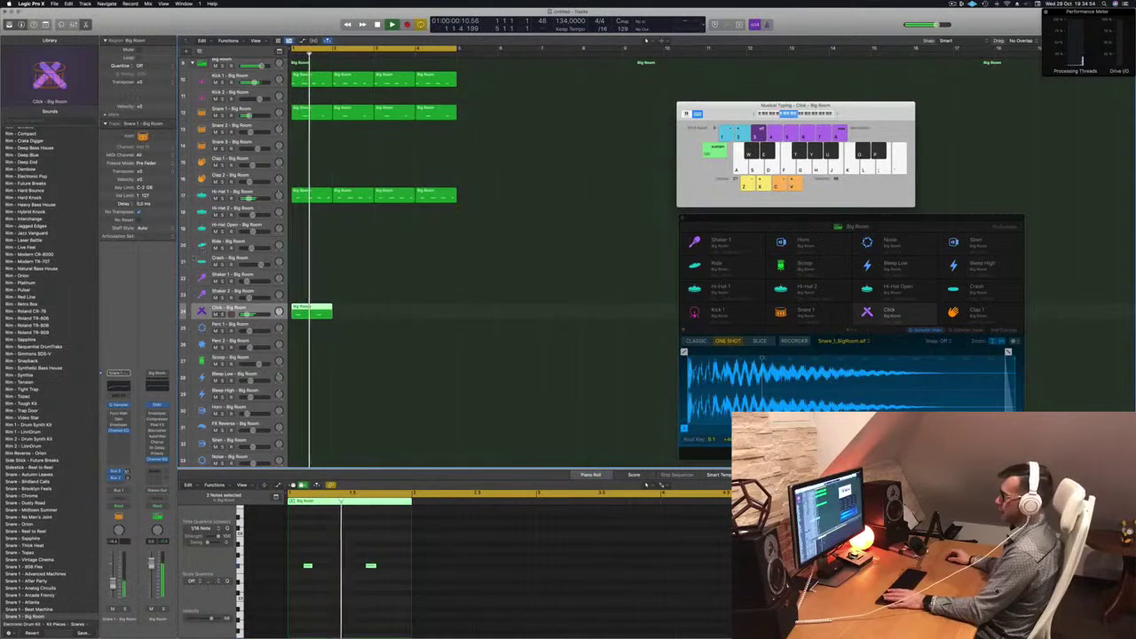
key("space")
key("space")
key("space")
key("space")
key("space")
key("space")
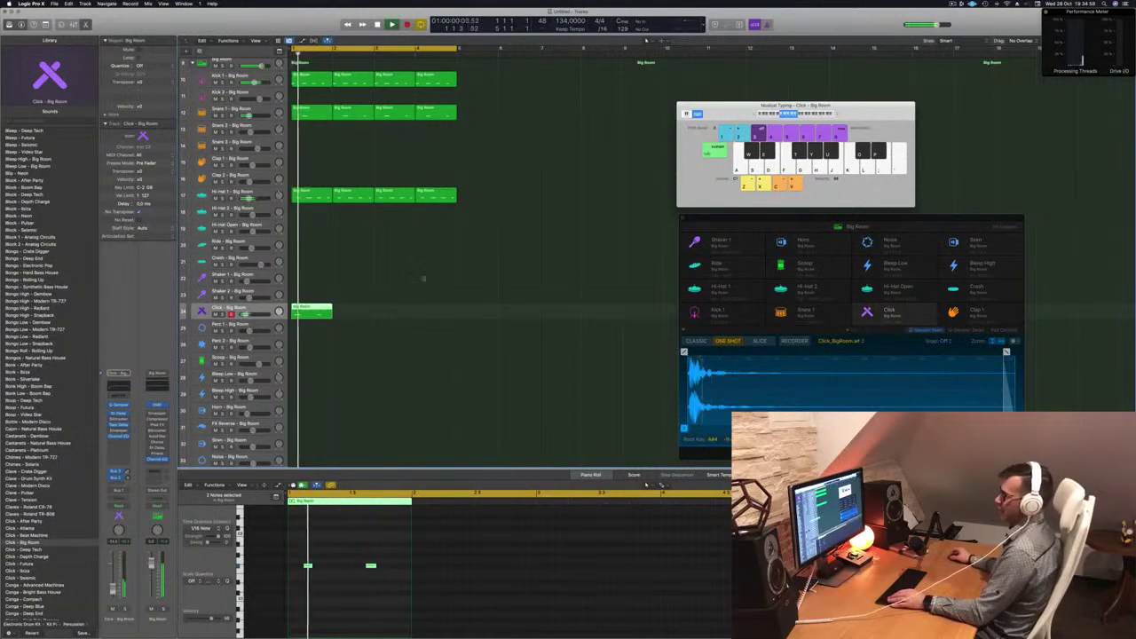
left_click_drag(317, 311, 408, 319)
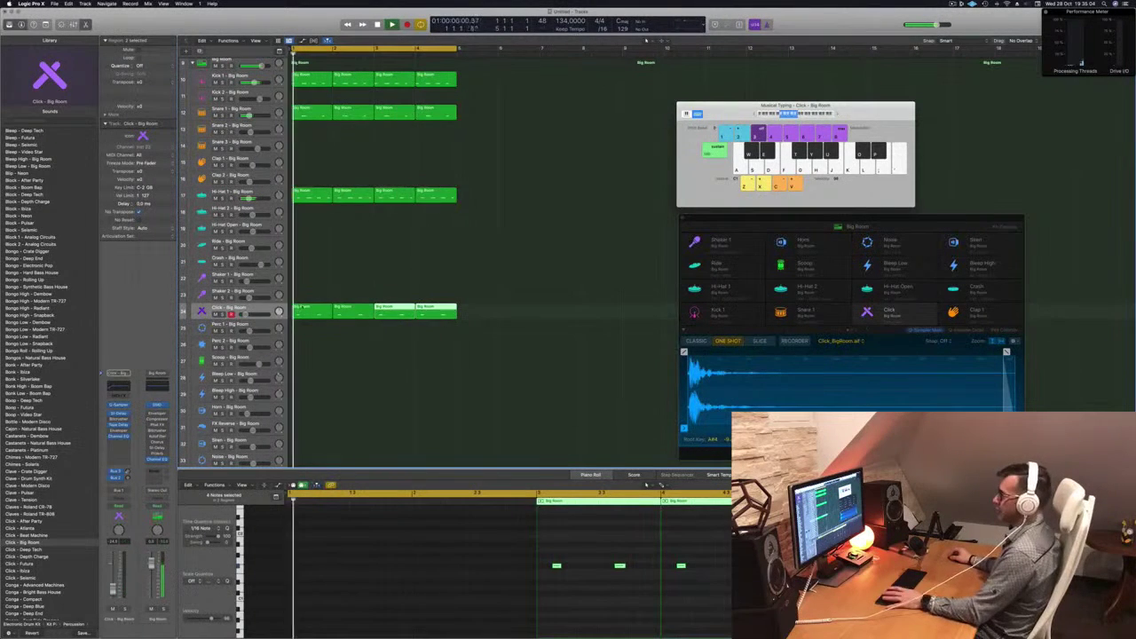
left_click(203, 311)
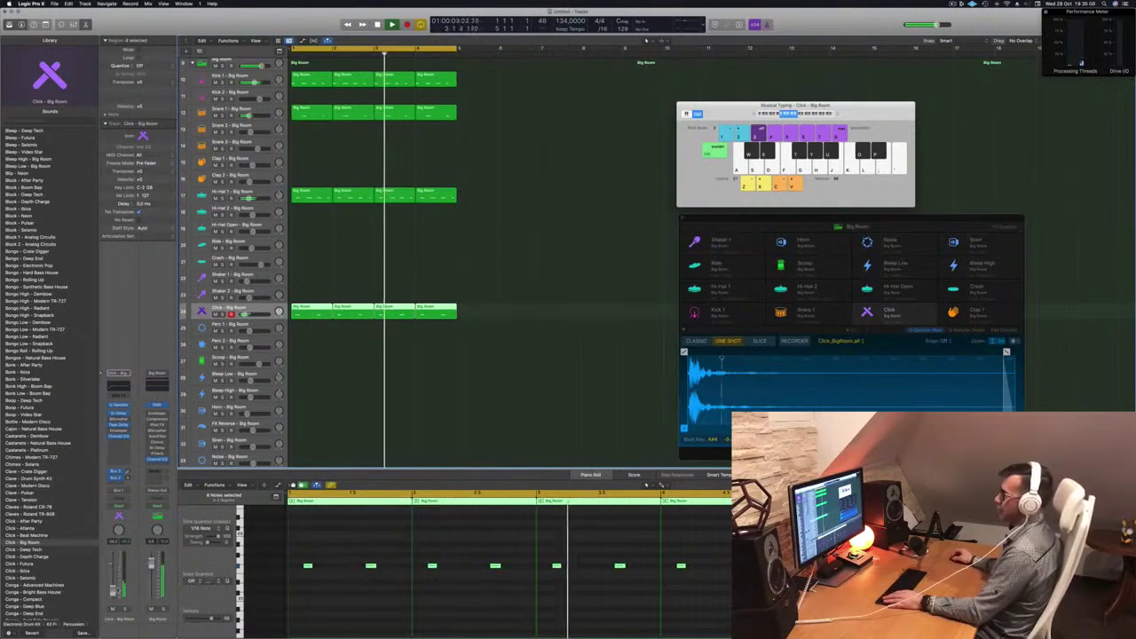
Copy the first Hi-Hat 1 region to the start of the Scoop track and transpose all its notes
left_click(310, 205)
left_click_drag(311, 193, 302, 356)
scroll(332, 554, "up", 5)
key("super+a")
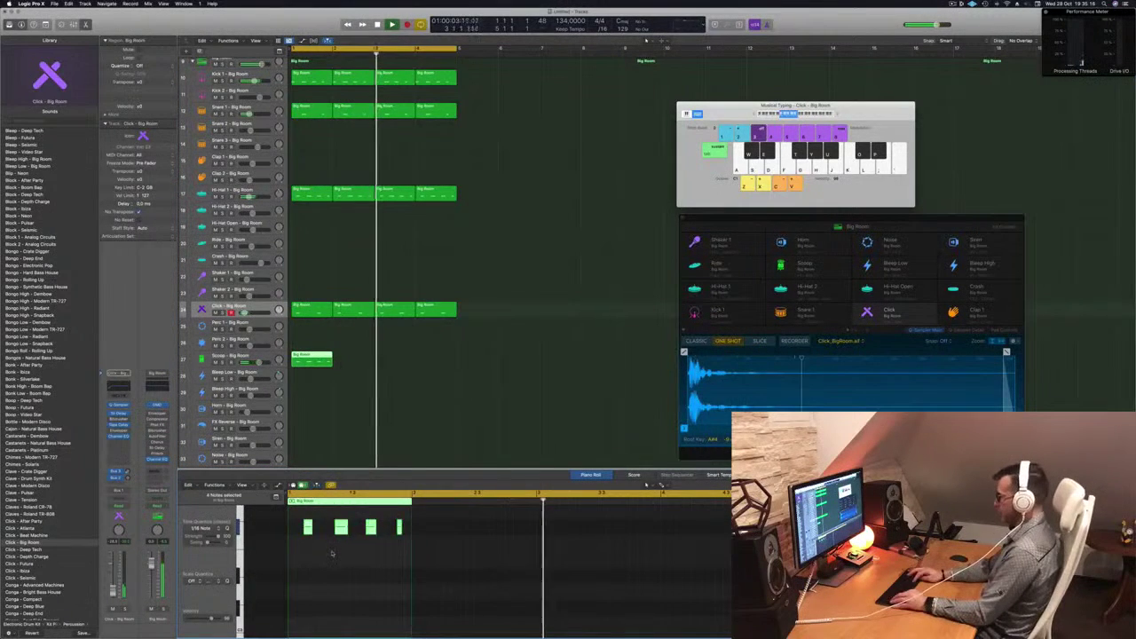
key("Delete")
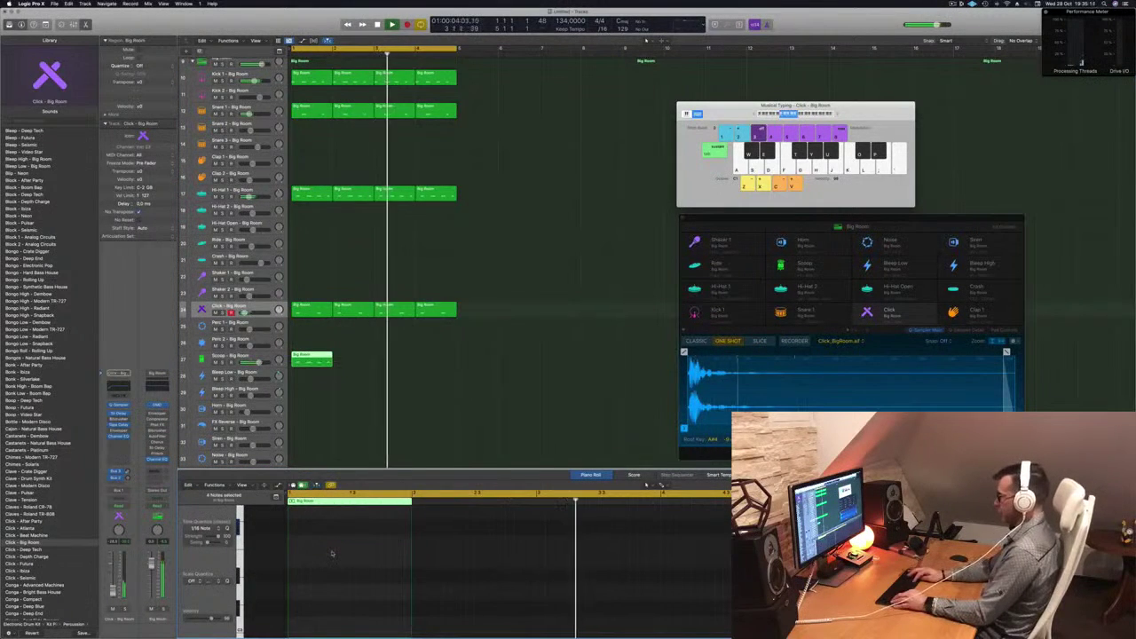
Delete the second note from the Scoop region and play the pattern
scroll(343, 351, "down", 5)
left_click(343, 346)
left_click(317, 311)
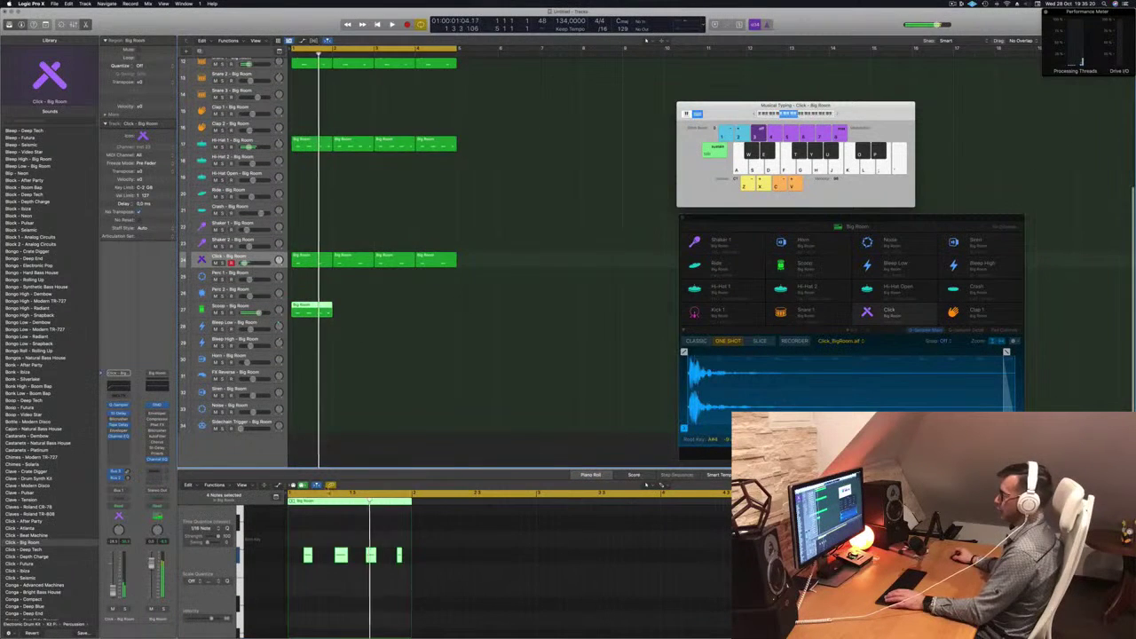
left_click(339, 558)
key("Delete")
key("space")
scroll(339, 559, "up", 5)
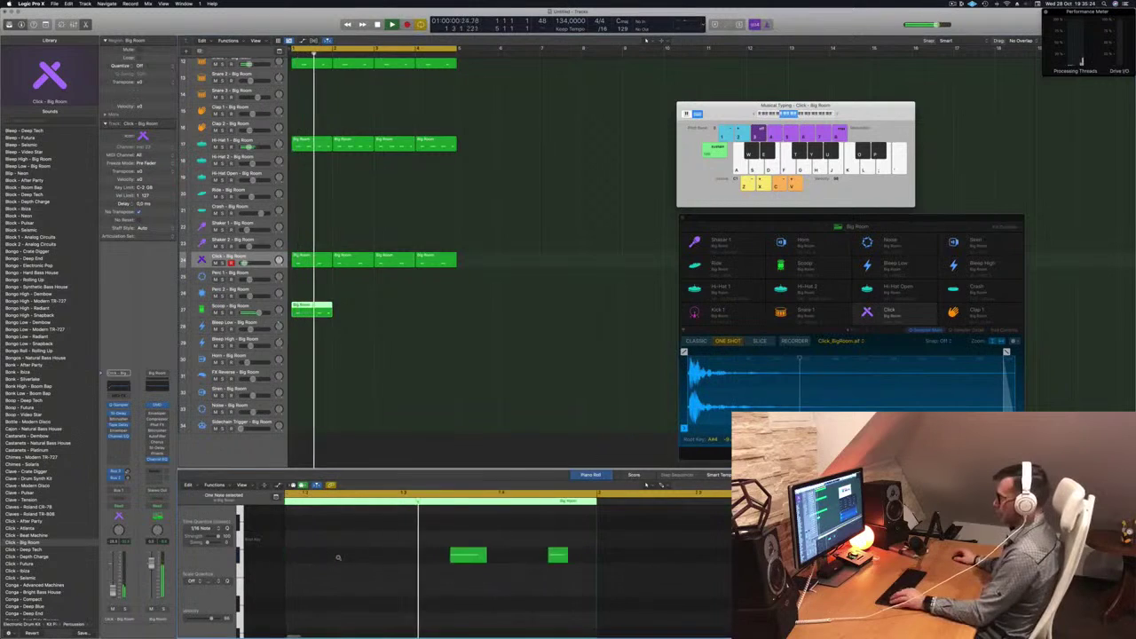
Move the first note of the Scoop region a sixteenth note later
key("space")
key("space")
scroll(341, 550, "left", 3)
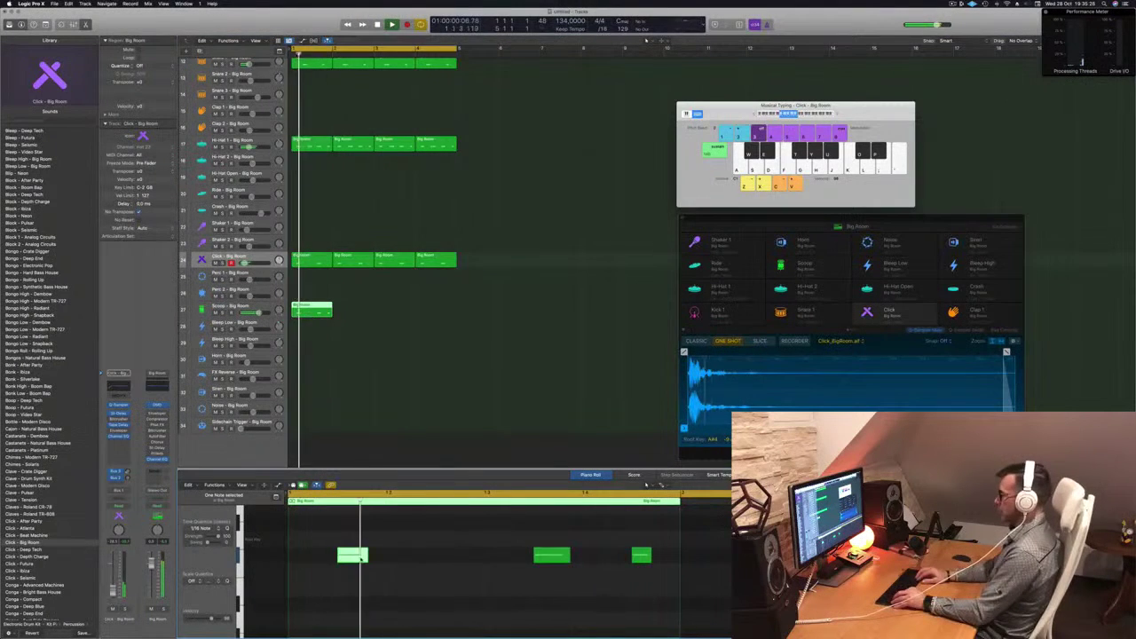
left_click_drag(352, 555, 376, 555)
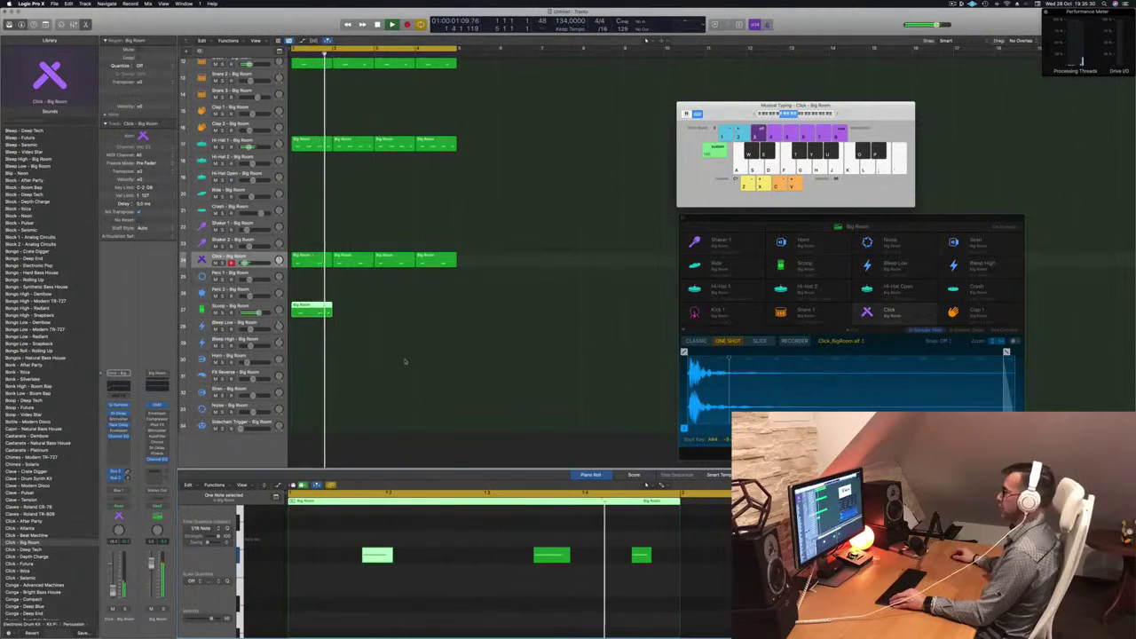
Move the middle Scoop note a sixteenth note later, play back the groove, and select the Scoop track
key("super+Left")
key("super+Left")
key("super+Left")
key("space")
left_click(552, 556)
key("space")
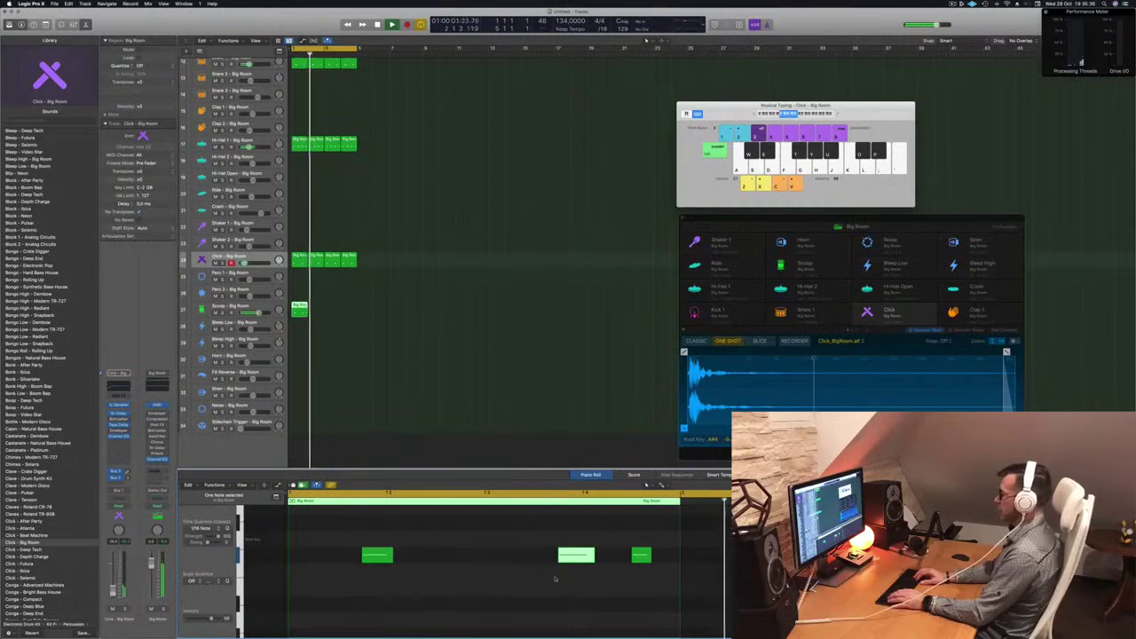
key("space")
key("space")
left_click(266, 308)
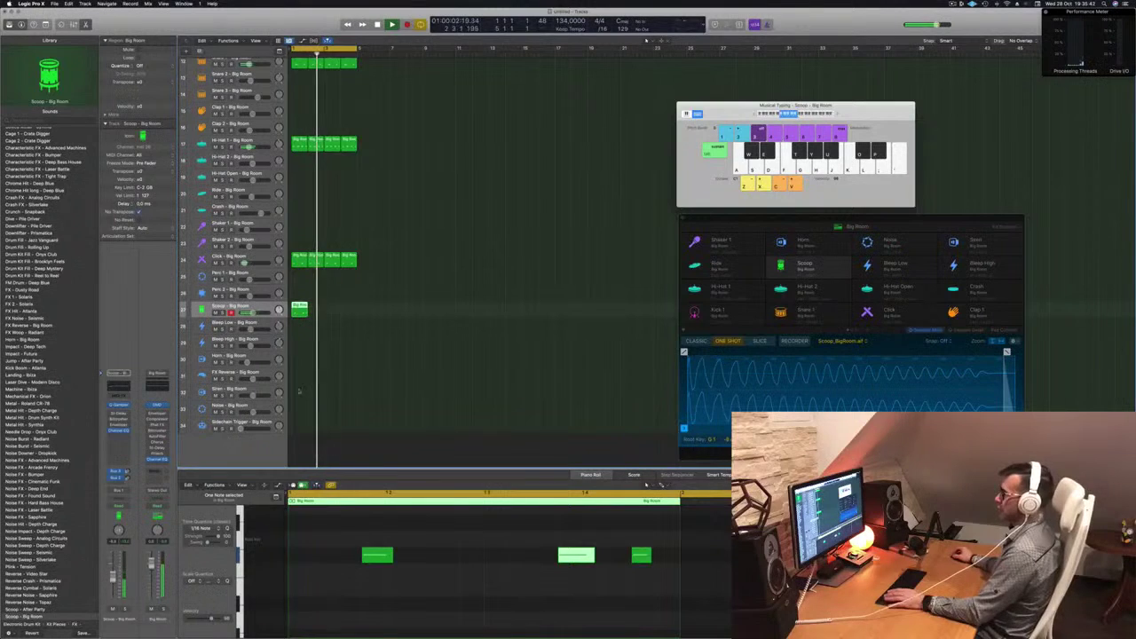
Repeat the one-bar Scoop region across four bars and increase the height of the Scoop track
left_click_drag(300, 310, 335, 313)
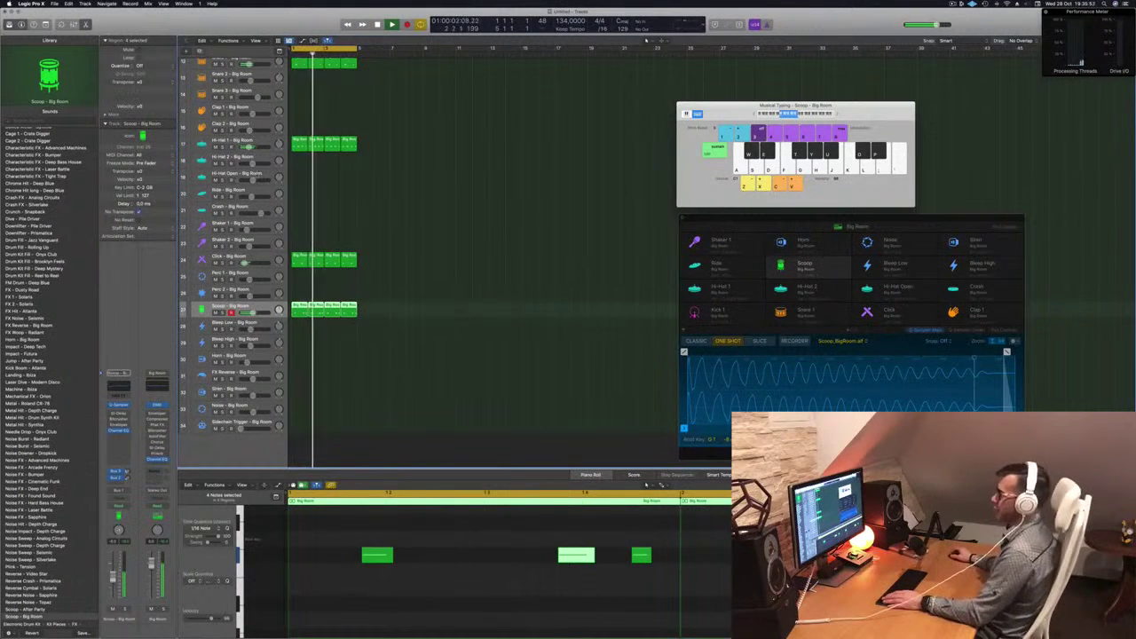
left_click(385, 296)
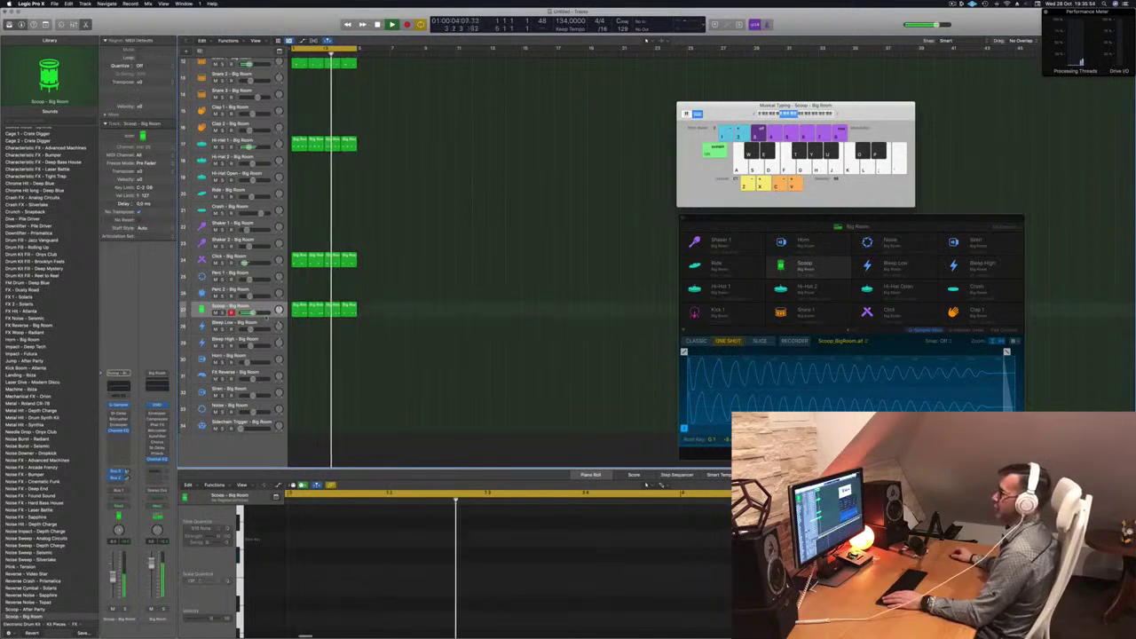
left_click_drag(267, 317, 267, 342)
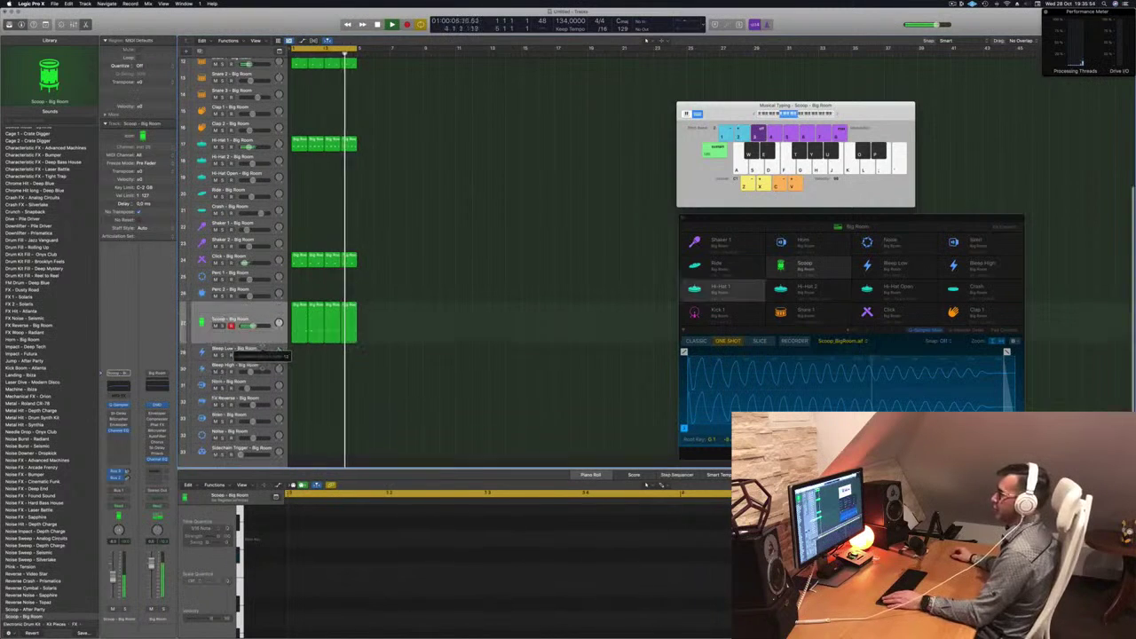
Audition the looping four-bar groove while checking the regions on the Scoop track
left_click(264, 310)
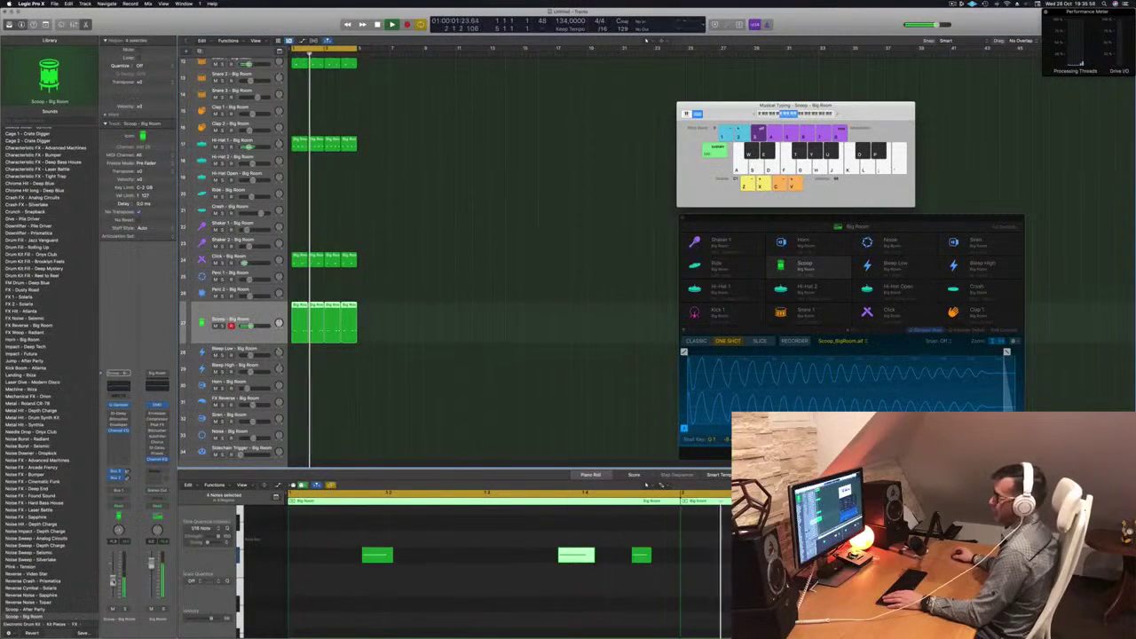
left_click(414, 390)
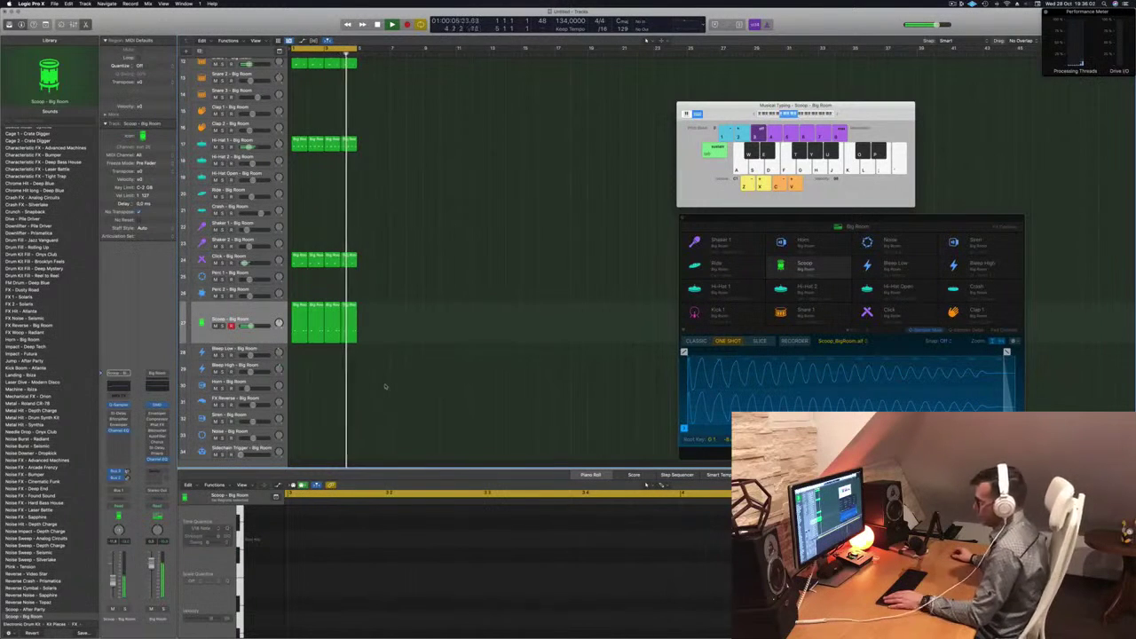
left_click(274, 318)
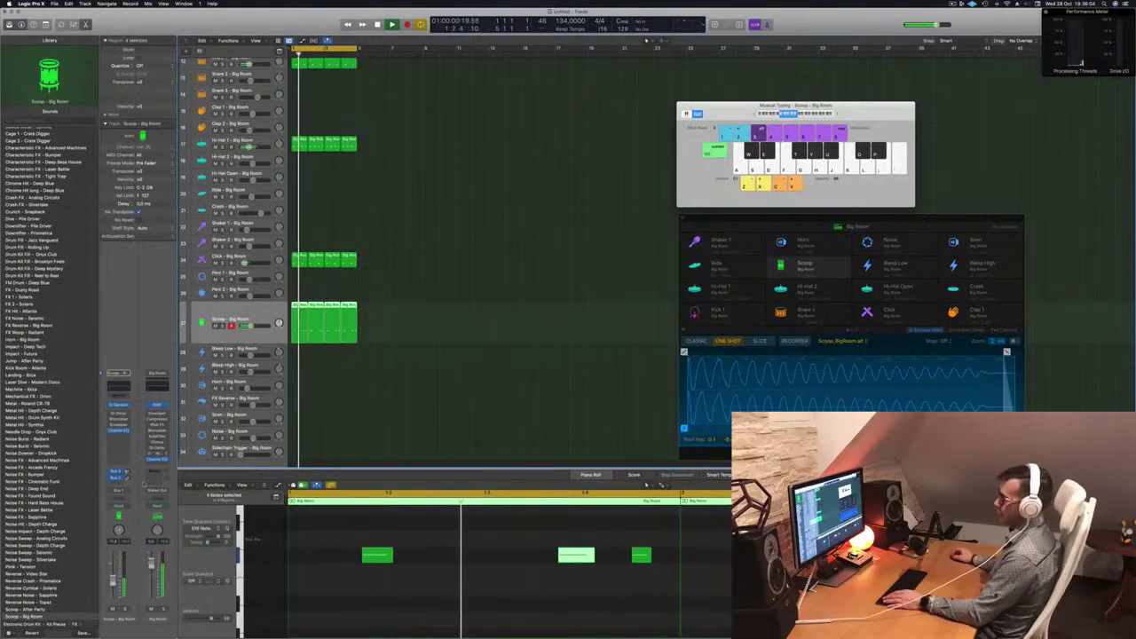
left_click(299, 430)
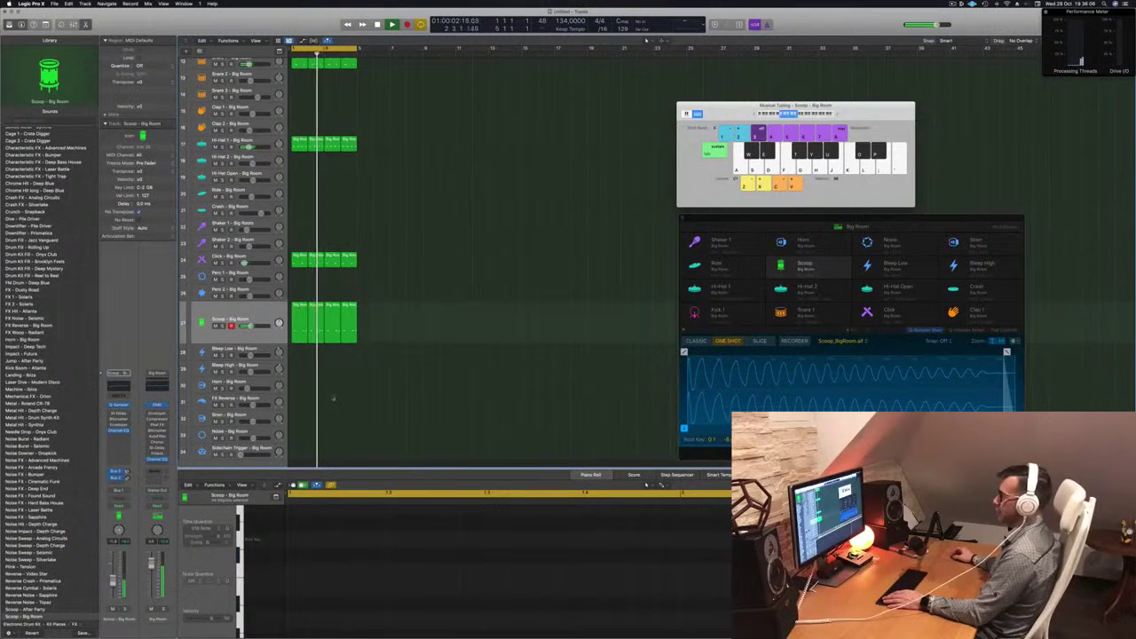
left_click(265, 311)
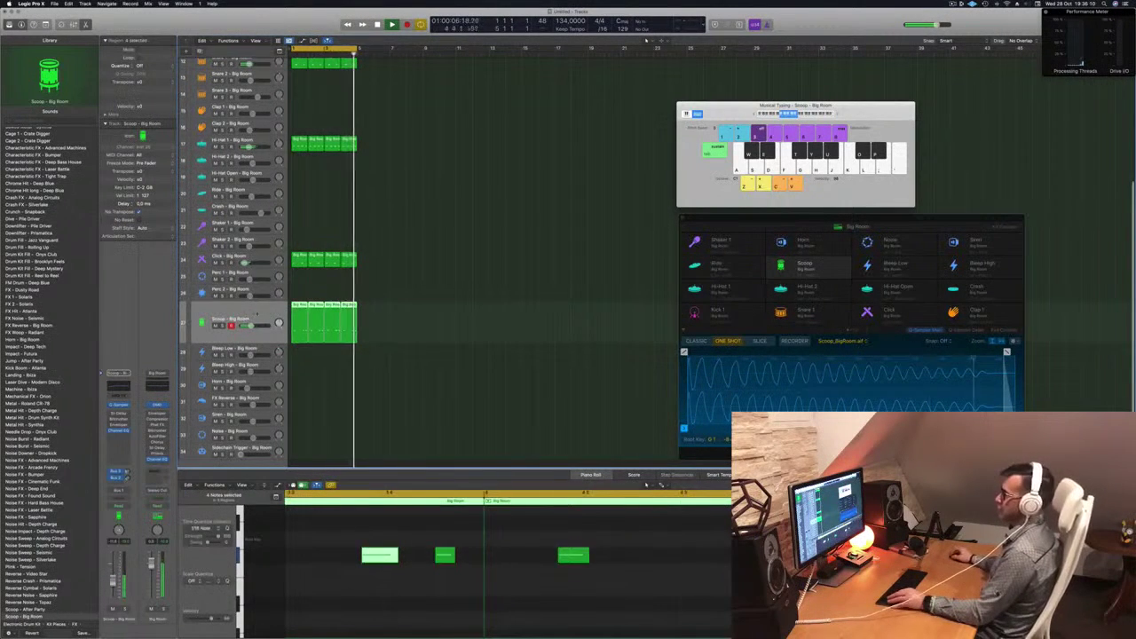
scroll(244, 316, "down", 1)
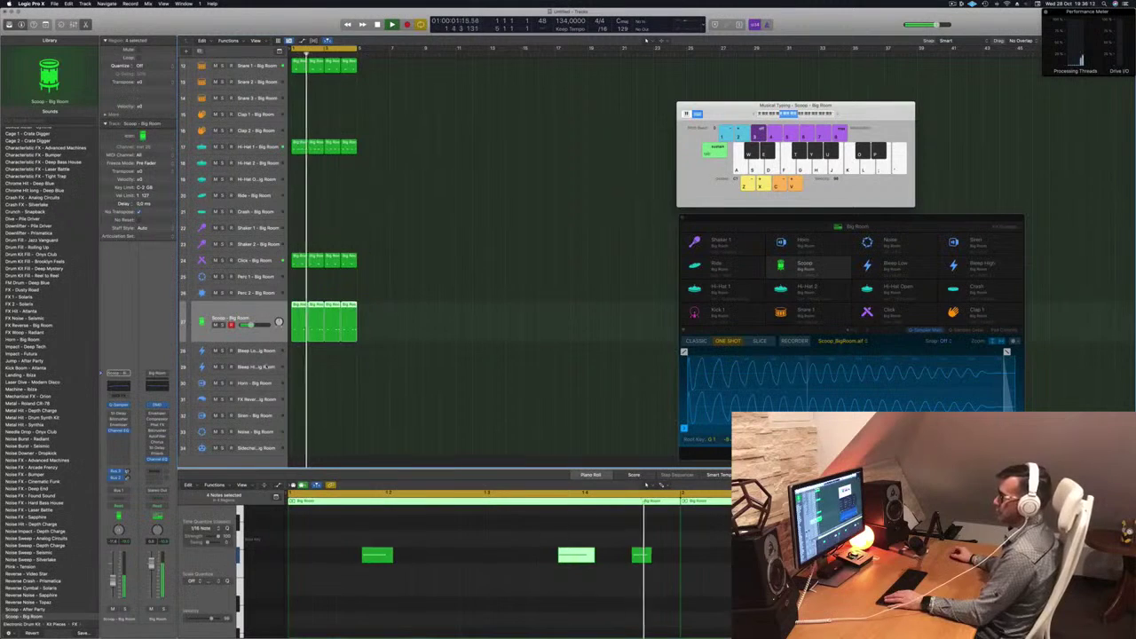
left_click(391, 329)
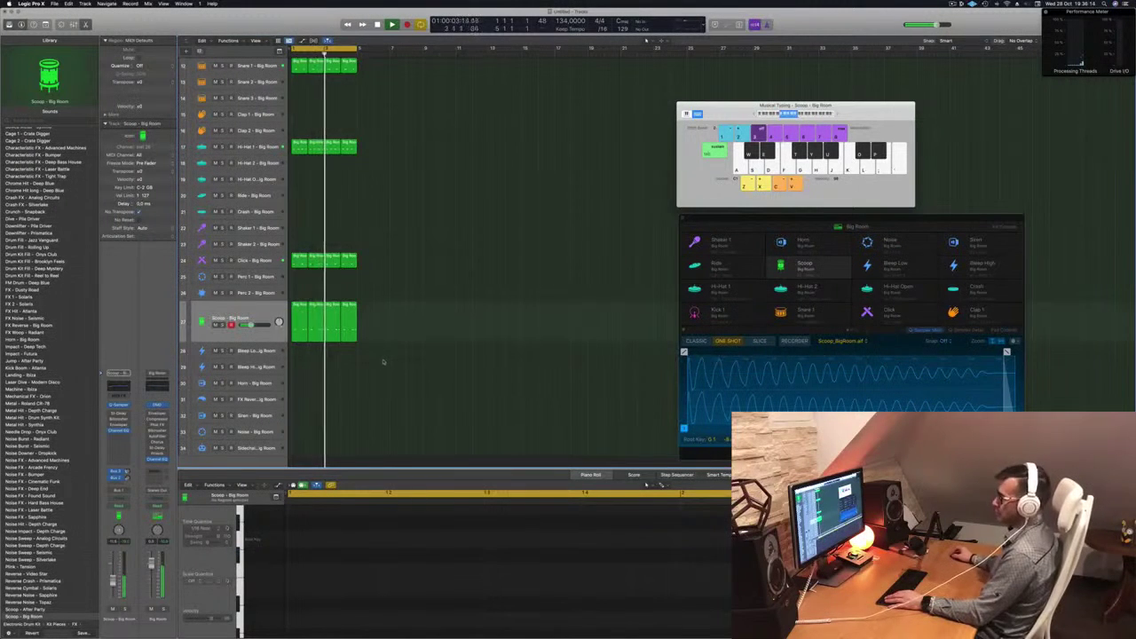
Copy the first Click region to the start of the Noise track and reduce it to one note lasting almost the whole bar
left_click_drag(293, 265, 292, 433)
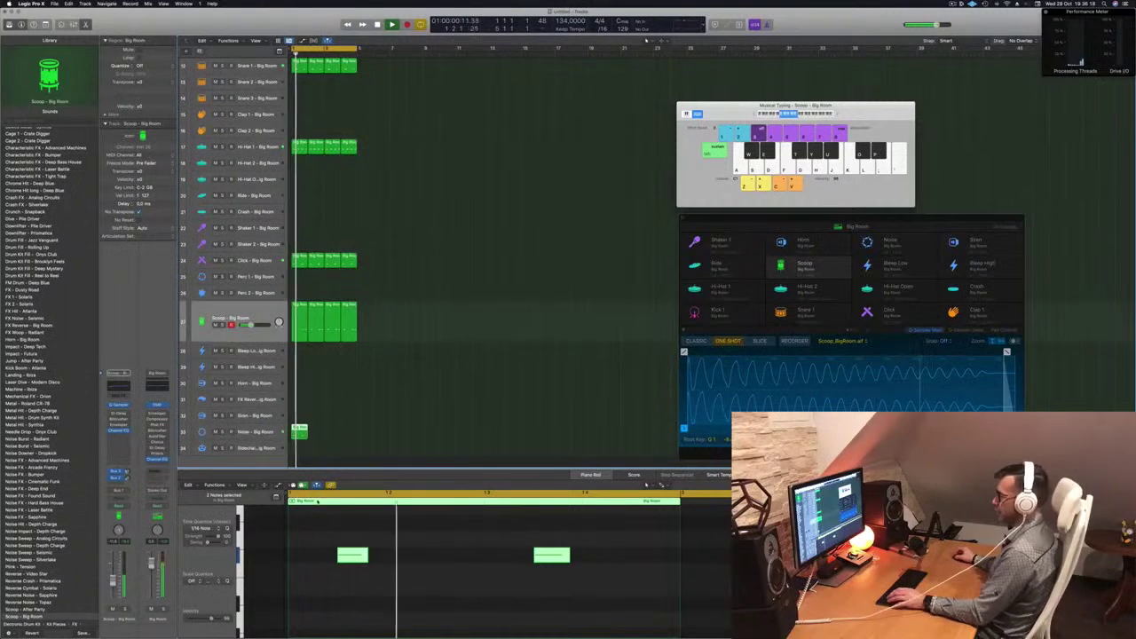
left_click_drag(442, 546, 594, 572)
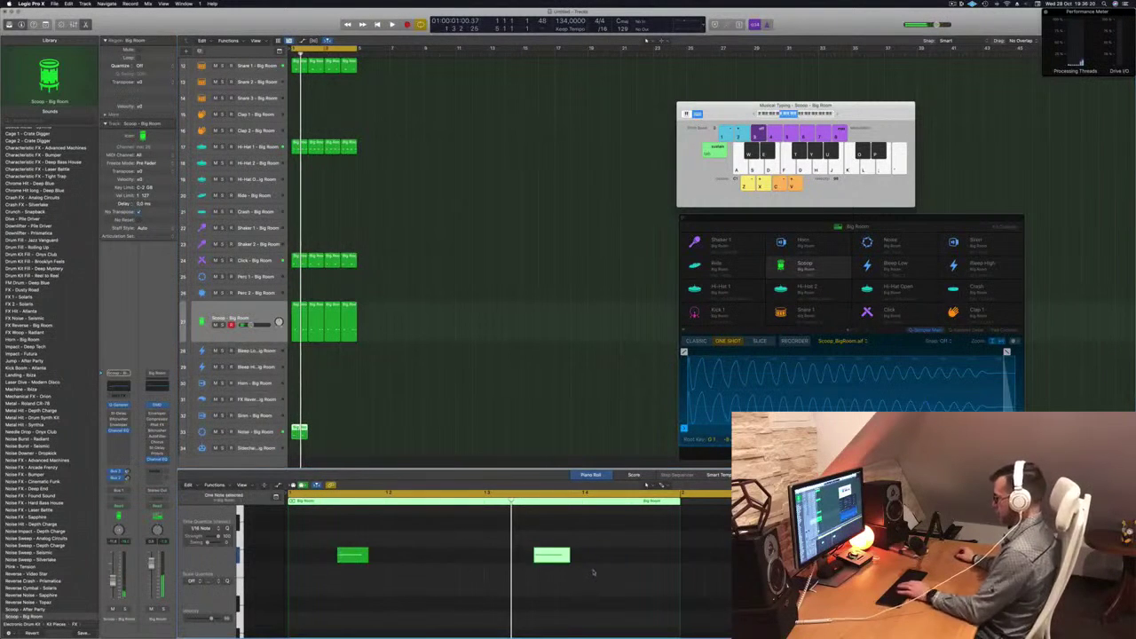
left_click_drag(364, 555, 661, 555)
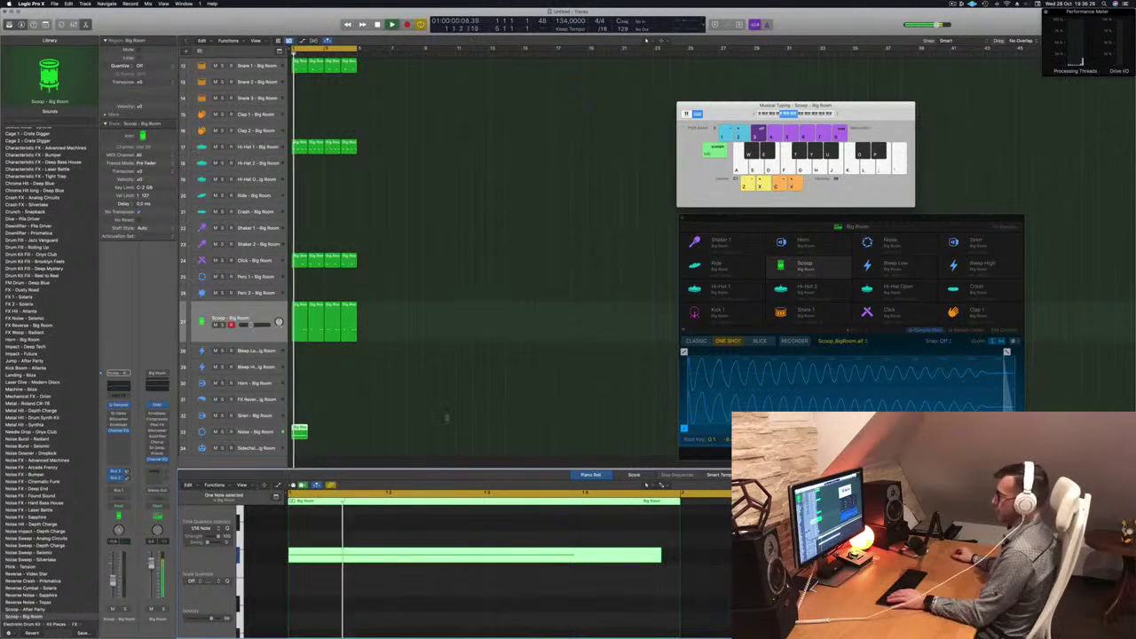
scroll(320, 403, "down", 1)
scroll(320, 403, "down", 1)
left_click(271, 409)
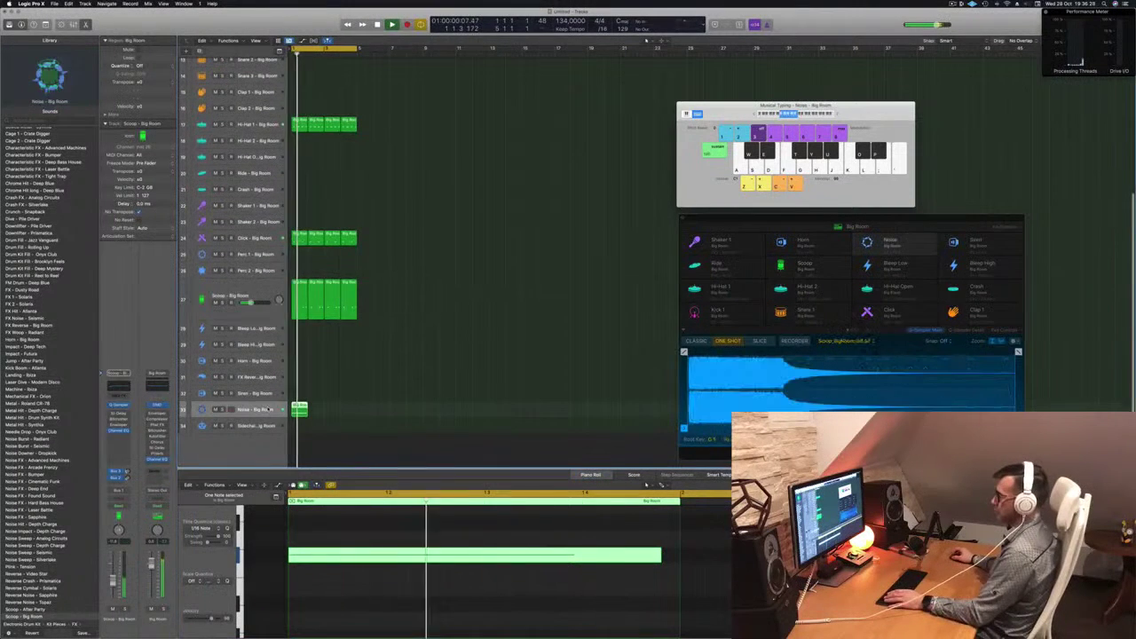
Transpose the long Noise note to a higher pitch and extend its region to nearly three bars
left_click(348, 576)
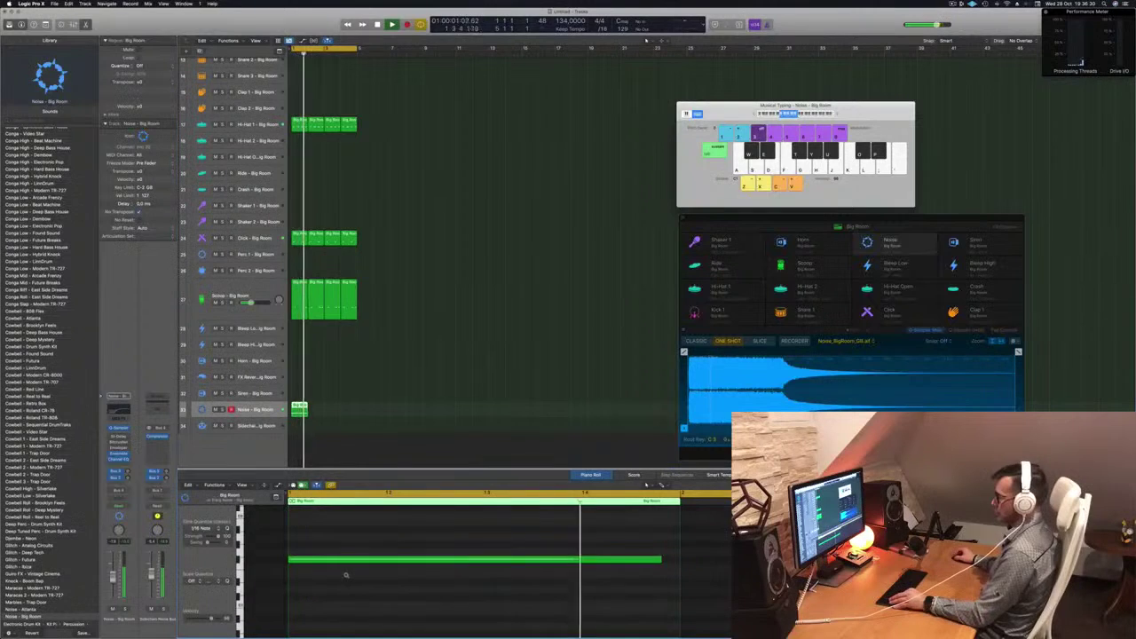
key("super+a")
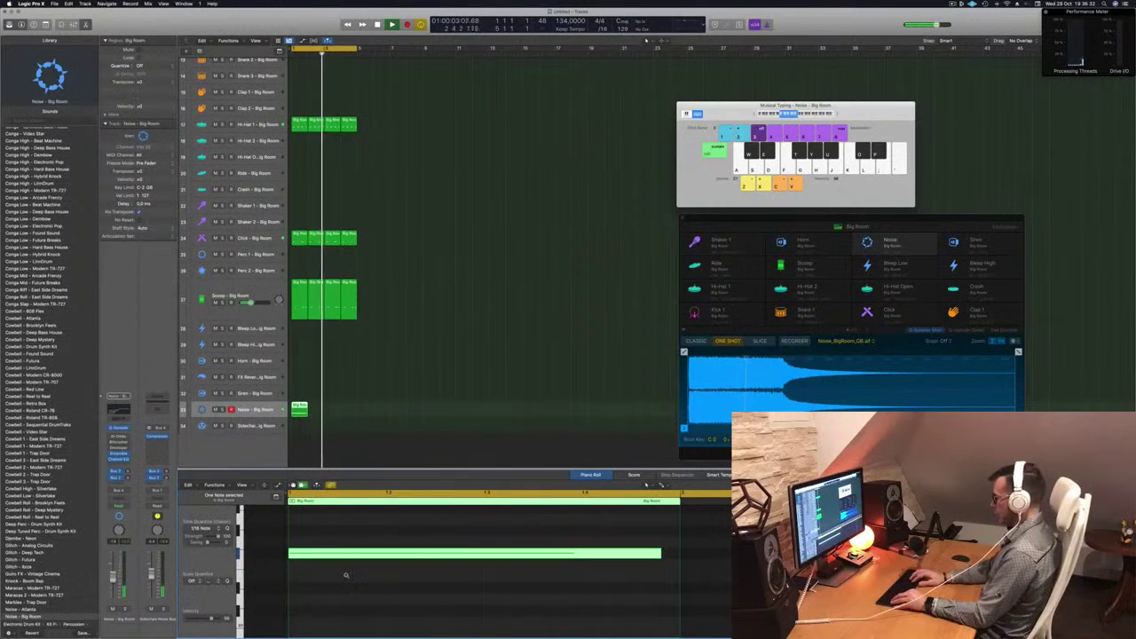
key("Delete")
key("space")
scroll(349, 578, "up", 5)
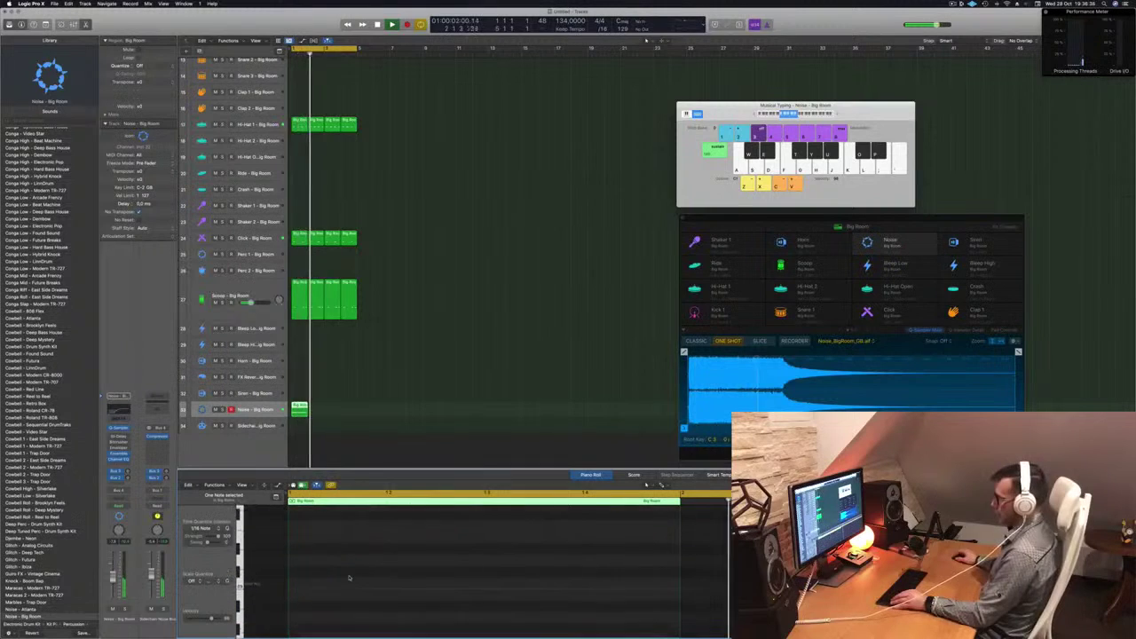
key("alt+Down")
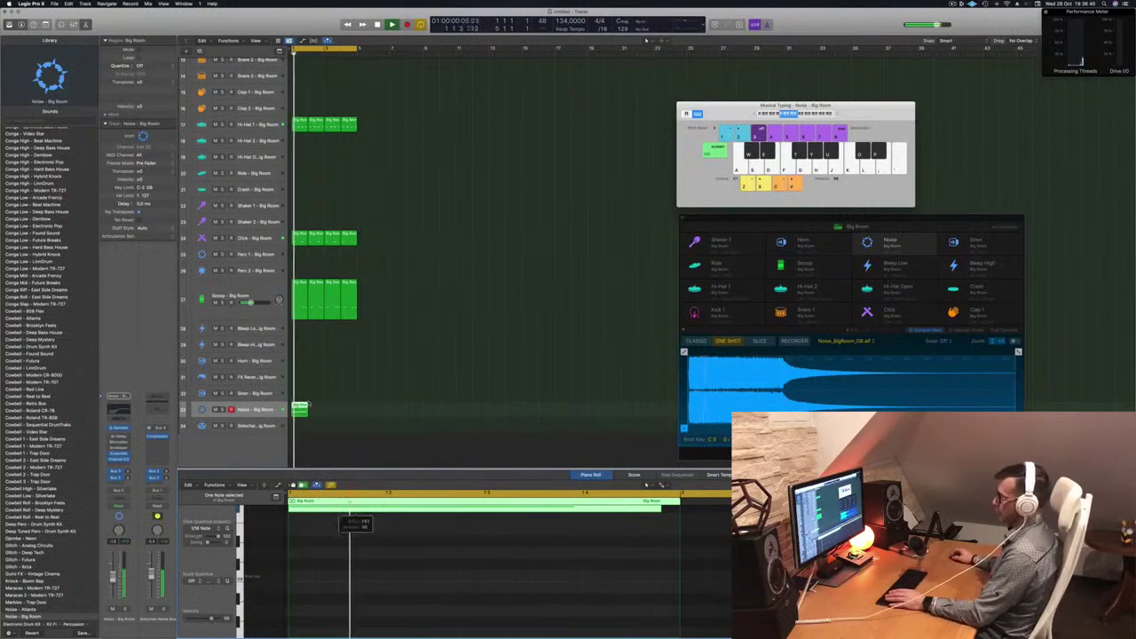
left_click_drag(308, 417, 337, 420)
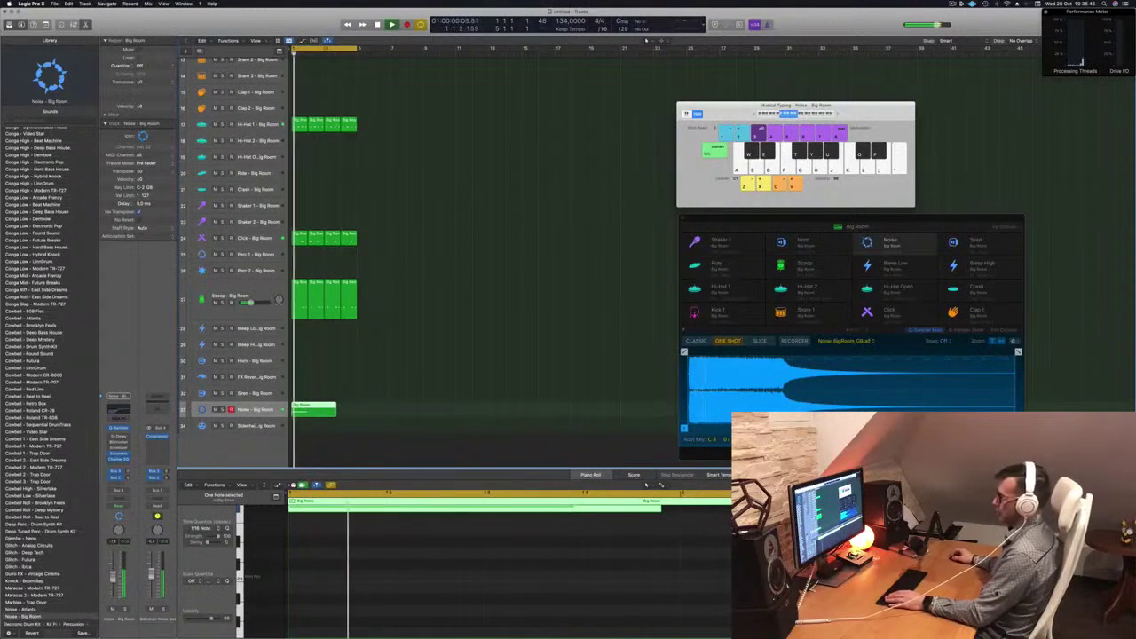
Set the Noise track's Channel EQ low cut to 302 Hz and enable a high cut at 3680 Hz
left_click(119, 411)
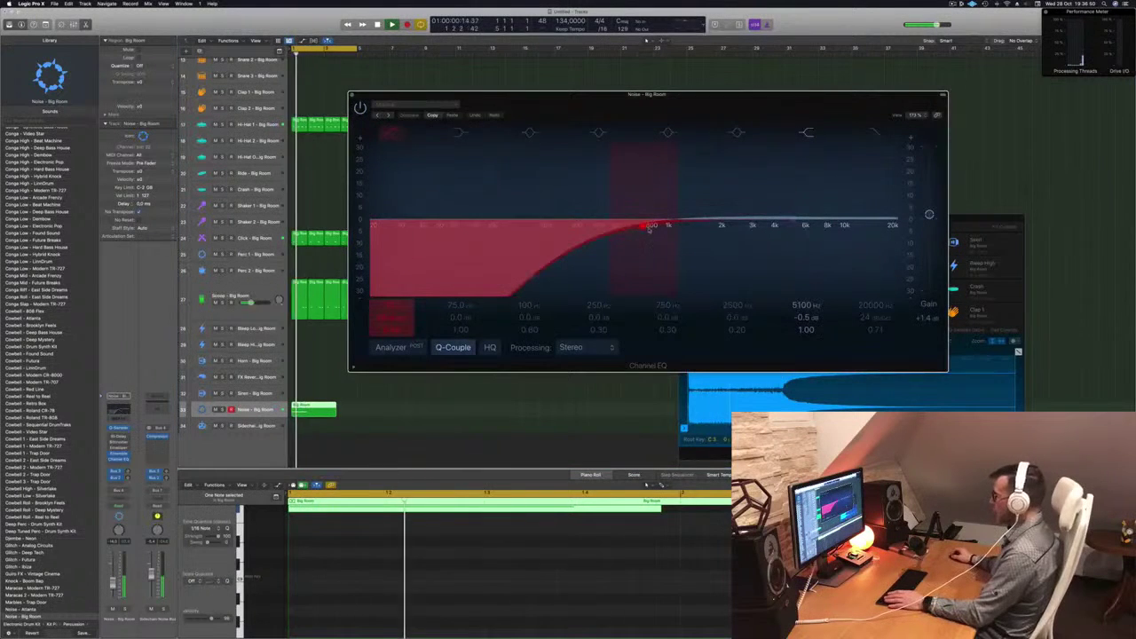
left_click_drag(642, 224, 576, 224)
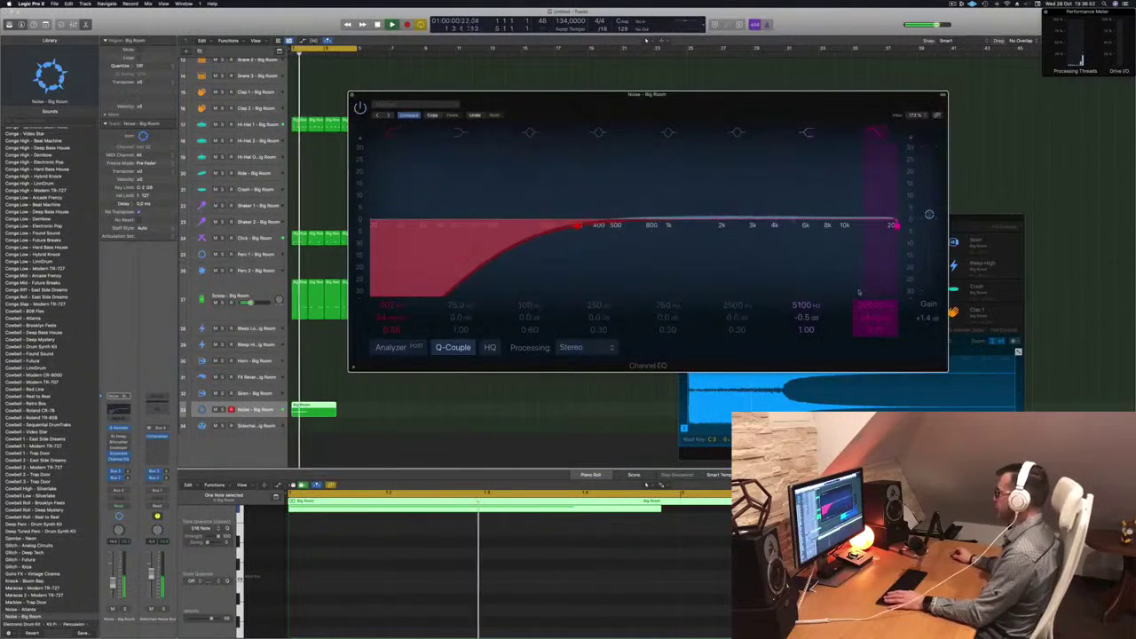
left_click_drag(895, 222, 777, 227)
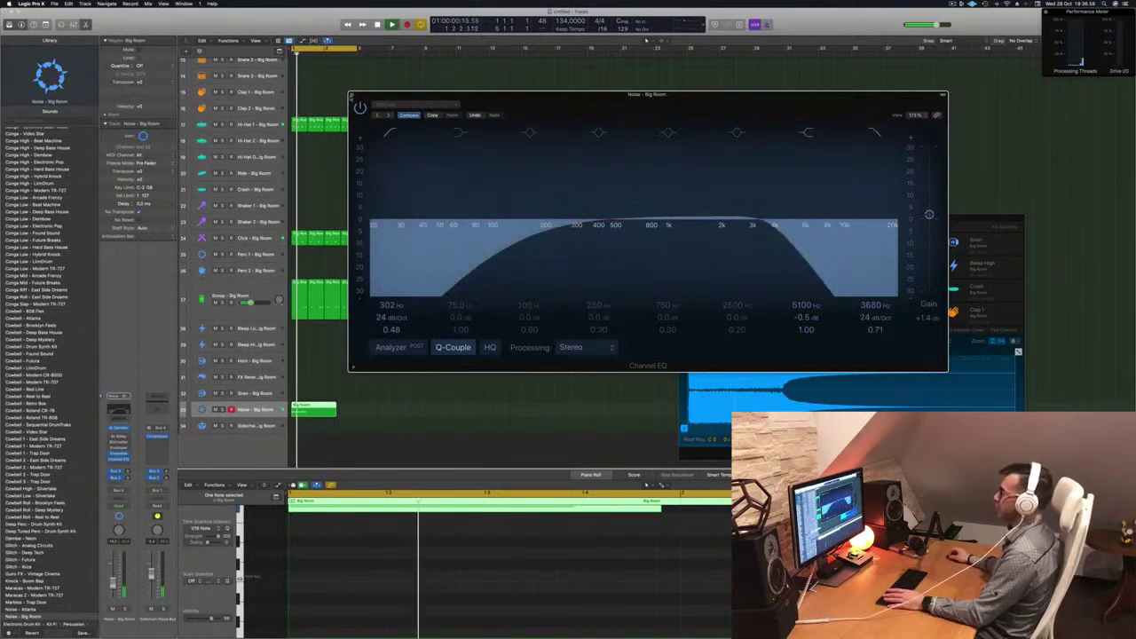
key("super+w")
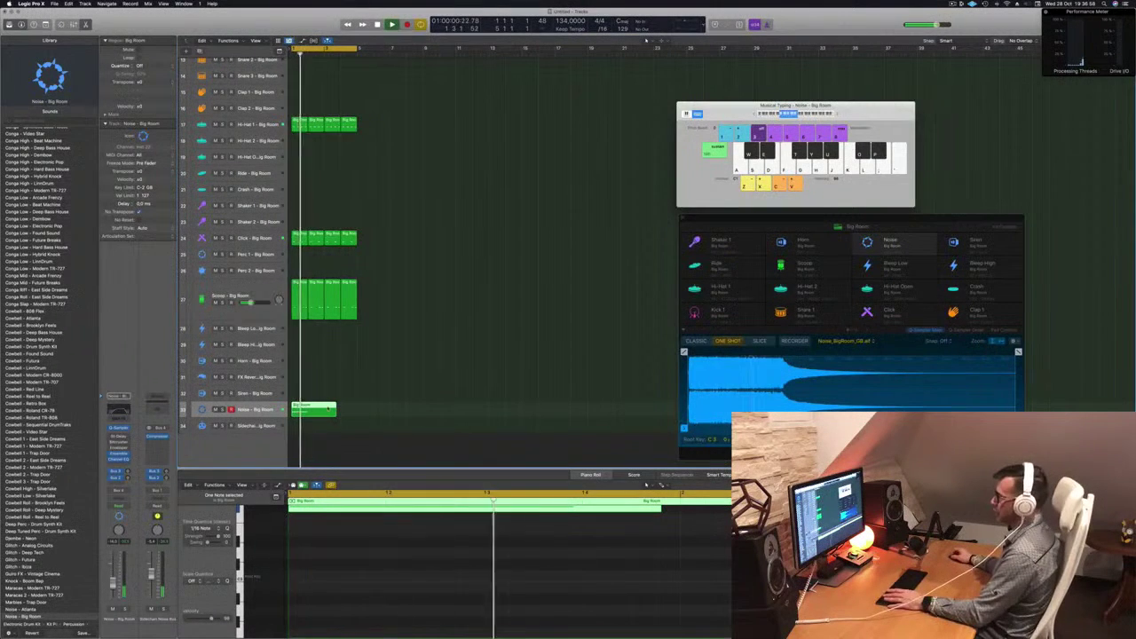
Split the Noise region at bar 3, delete the remainder, and copy the two-bar region to bar 3
double_click(325, 410)
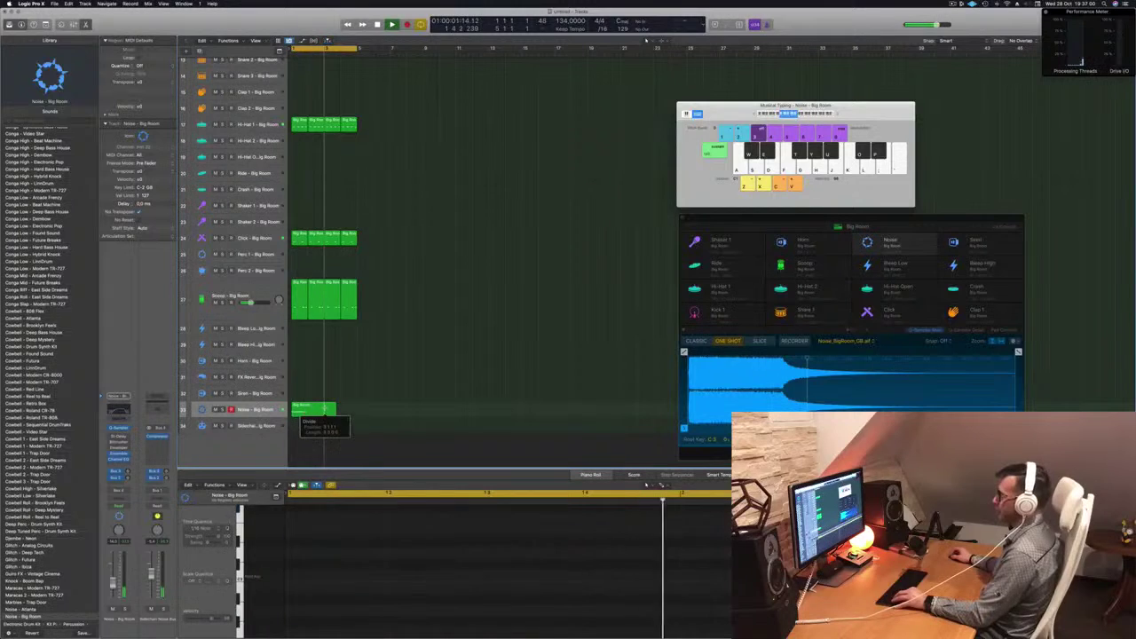
key("Delete")
left_click(305, 412)
left_click_drag(305, 411, 335, 413)
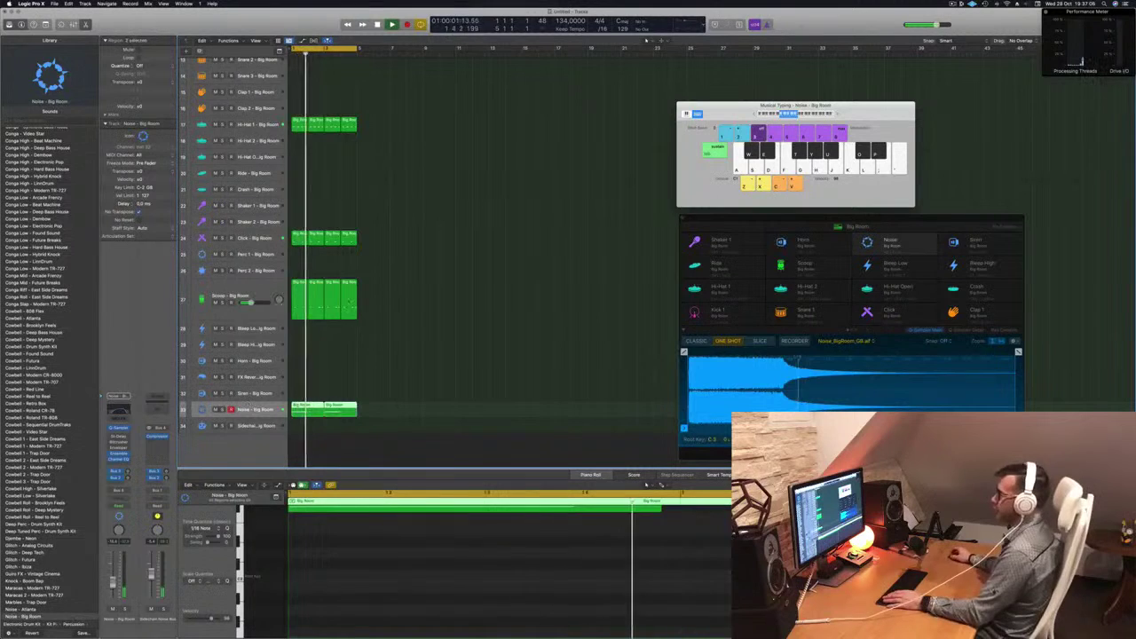
Copy the four Hi-Hat 1 regions to the same bars on the Hi-Hat Open track and select that track
scroll(375, 237, "down", 3)
key("space")
key("space")
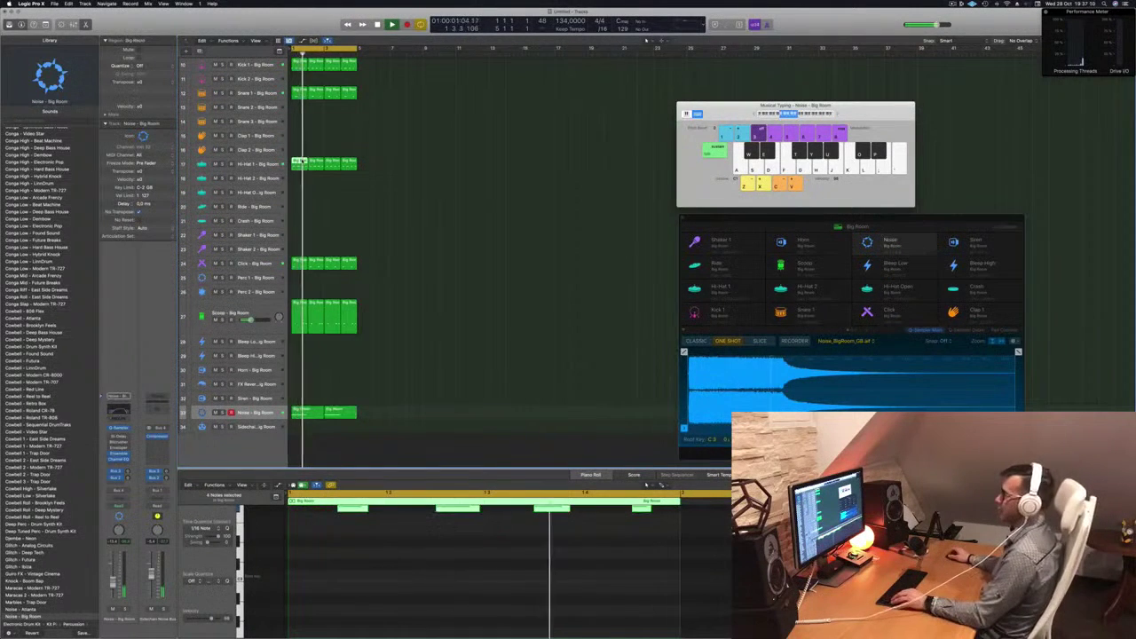
scroll(302, 161, "right", 1)
left_click_drag(303, 164, 303, 196)
scroll(360, 183, "left", 2)
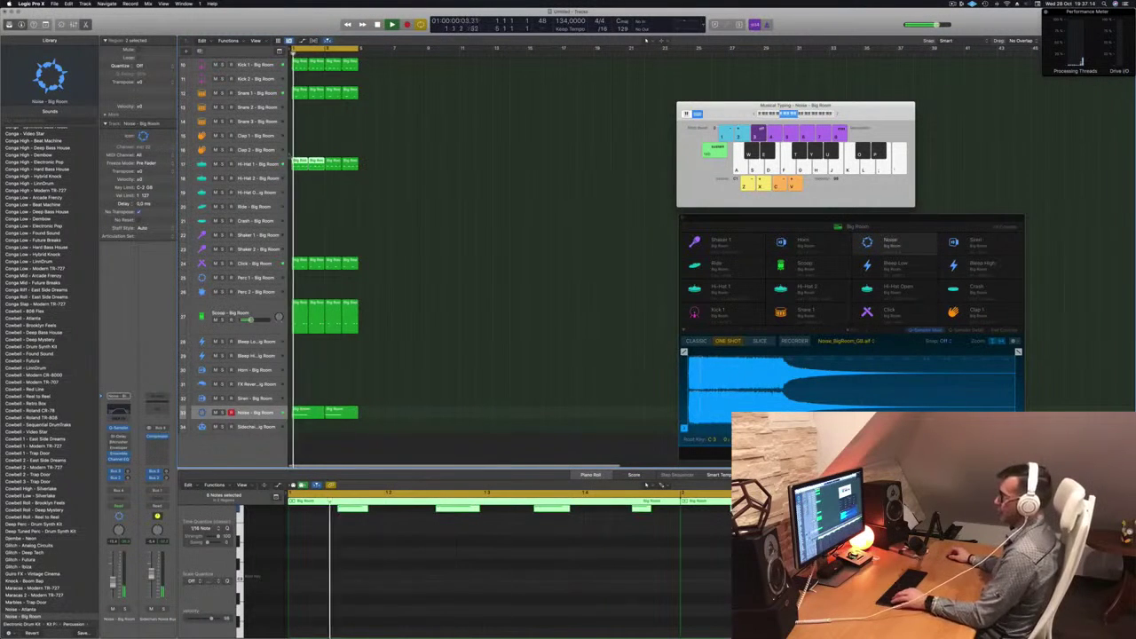
left_click_drag(301, 162, 340, 197)
left_click(276, 194)
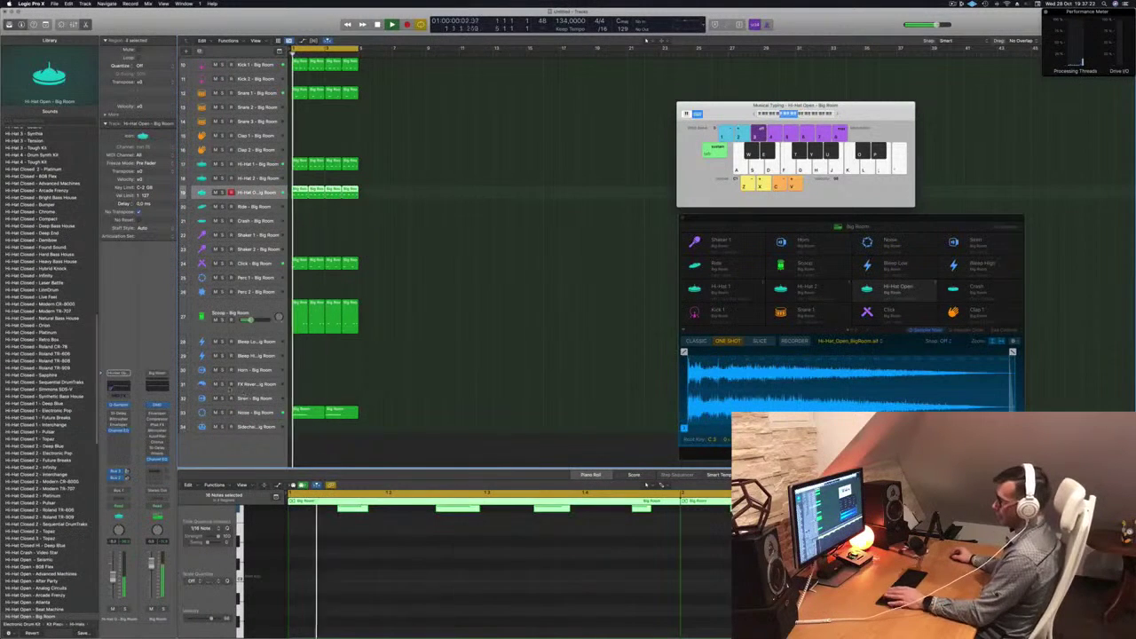
Replace the Hi-Hat Open sound with the library patch Hi-Hat Open - Deep Bass House and close its Quick Sampler window
left_click(119, 406)
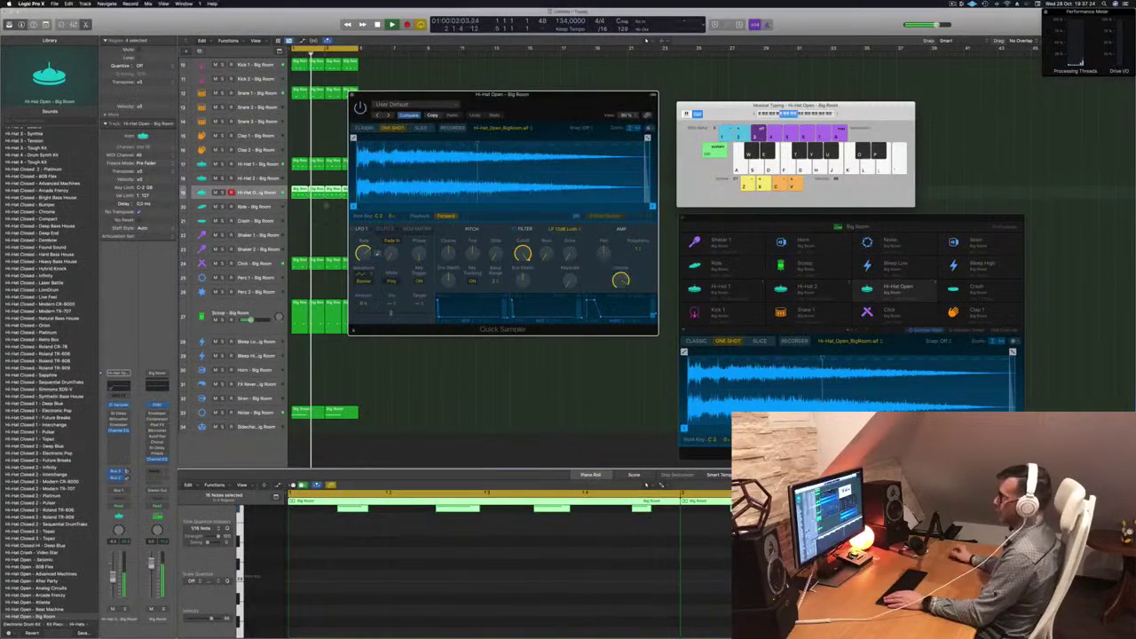
scroll(53, 277, "down", 10)
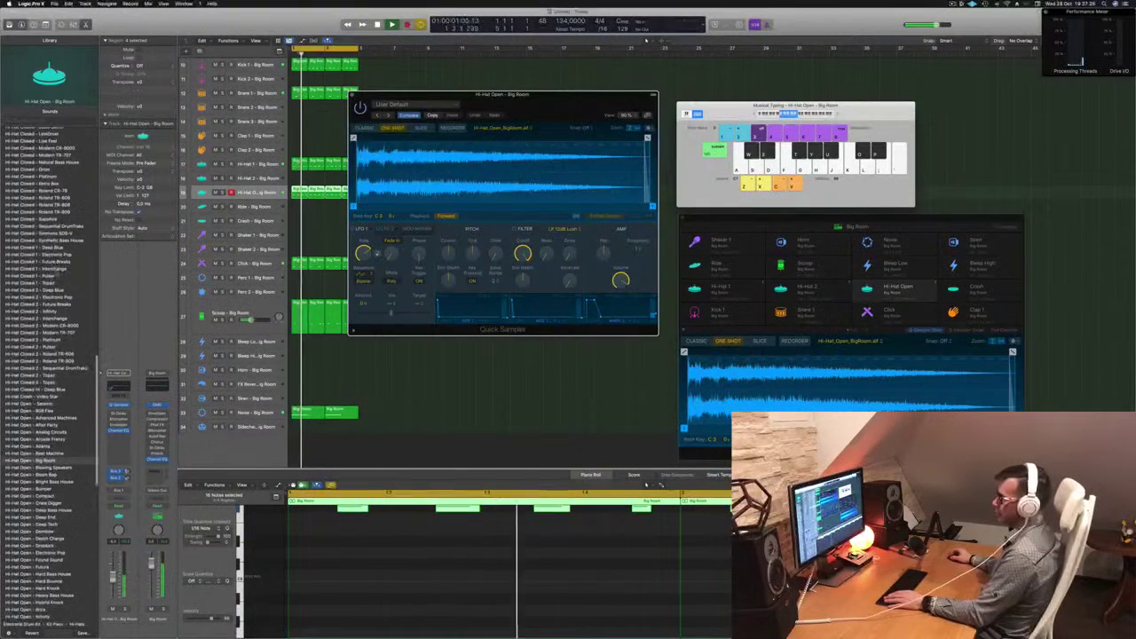
scroll(42, 225, "down", 8)
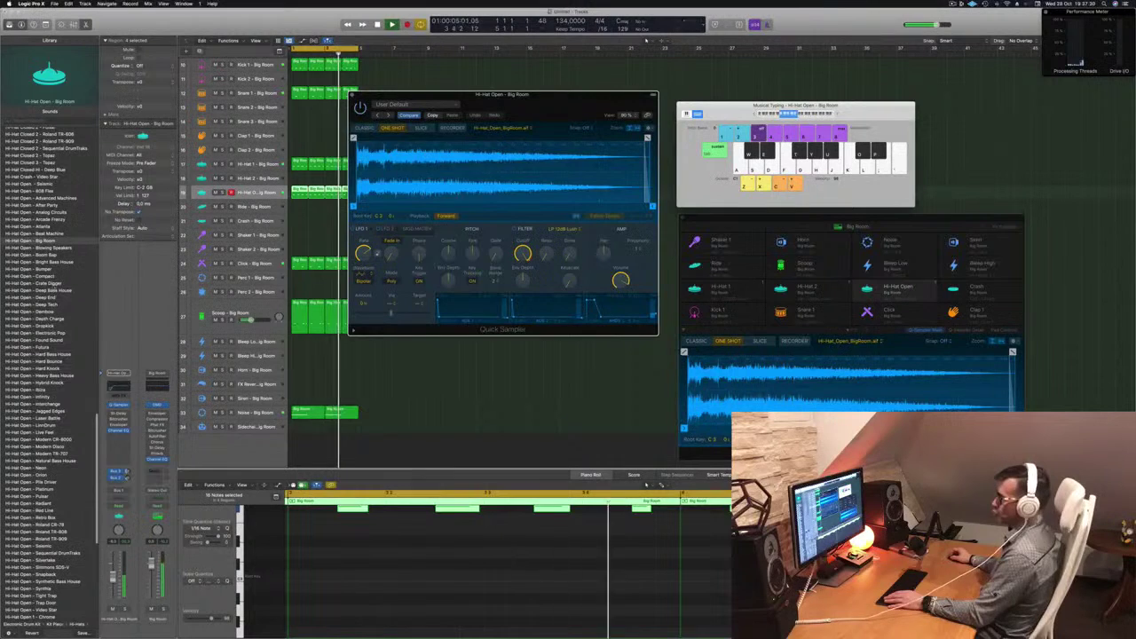
left_click(50, 291)
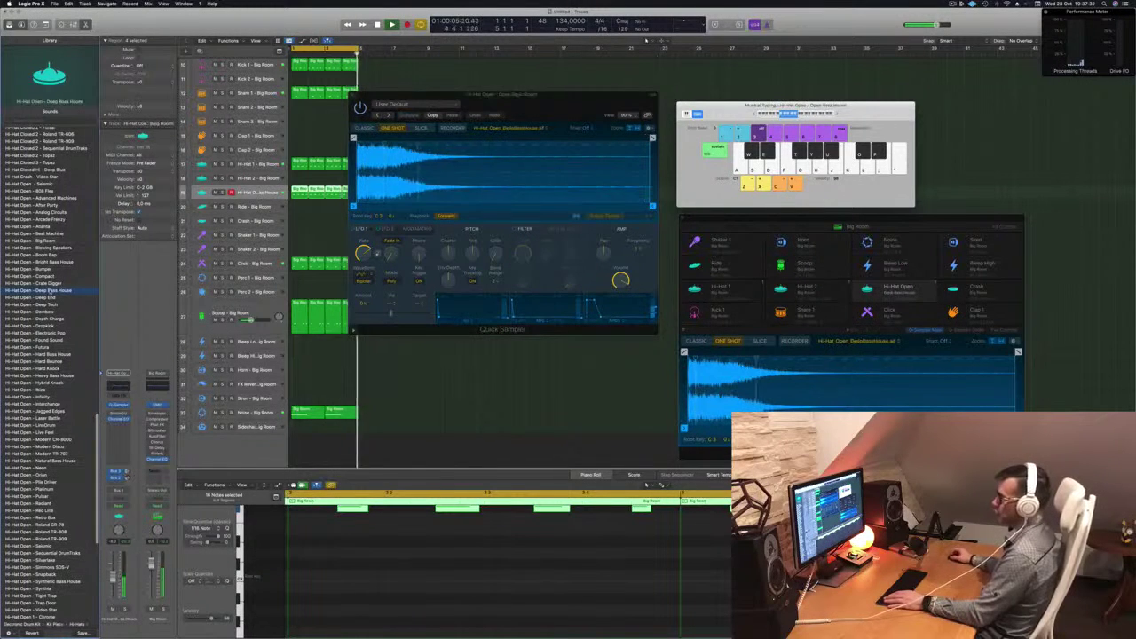
left_click_drag(543, 94, 609, 121)
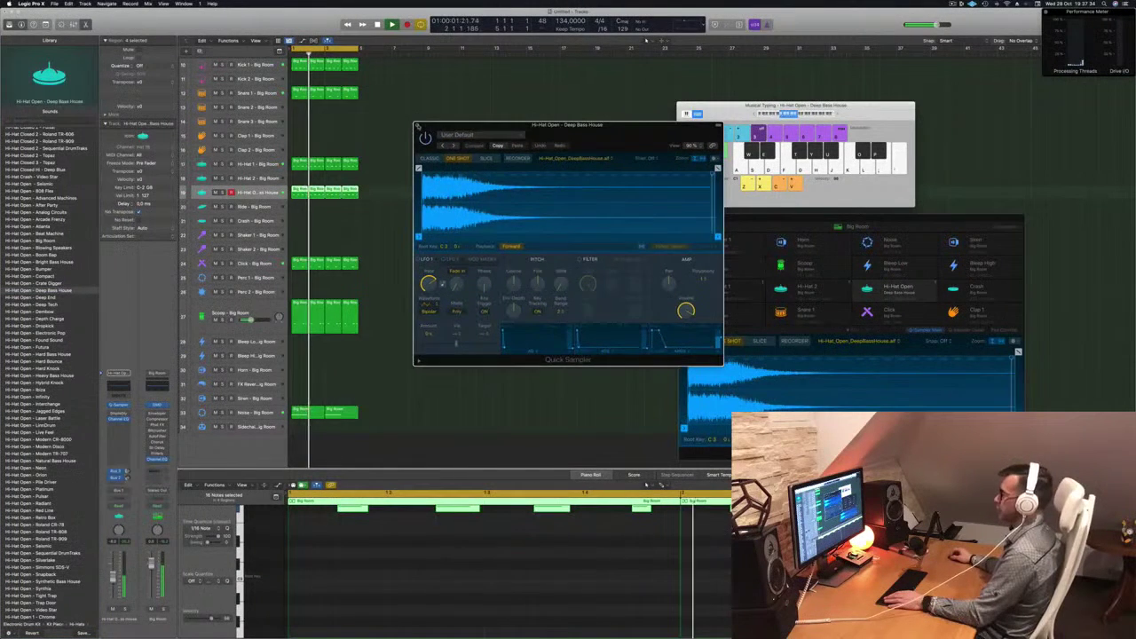
left_click(418, 121)
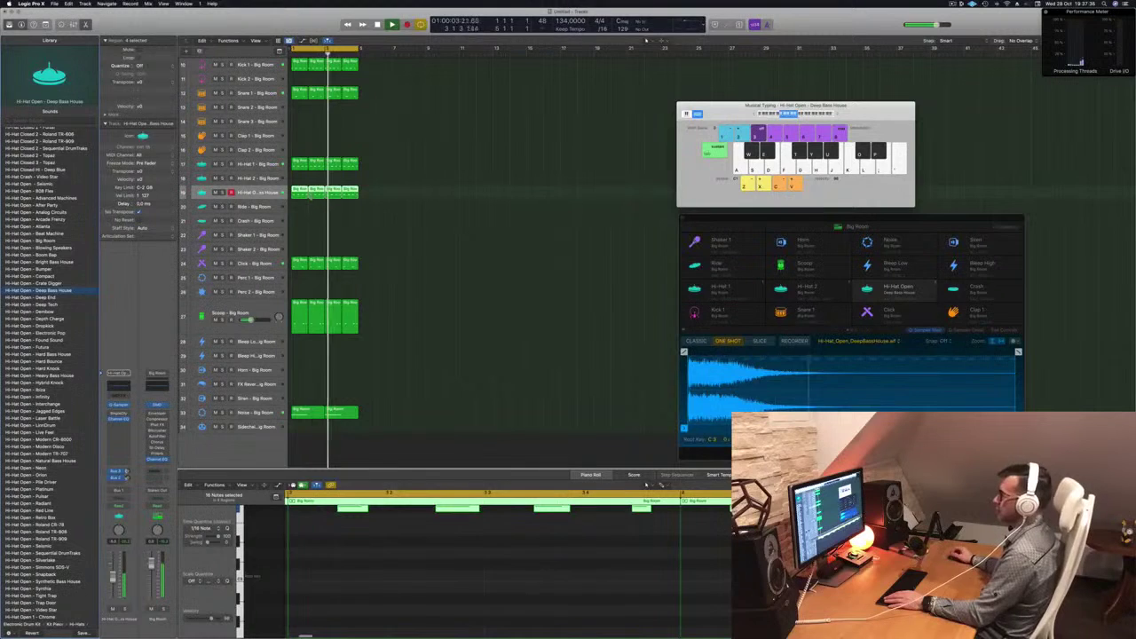
Briefly solo the Hi-Hat 1 track, turn the solo off, and select its four regions
left_click(433, 191)
left_click(222, 165)
left_click(223, 165)
left_click_drag(391, 165, 302, 167)
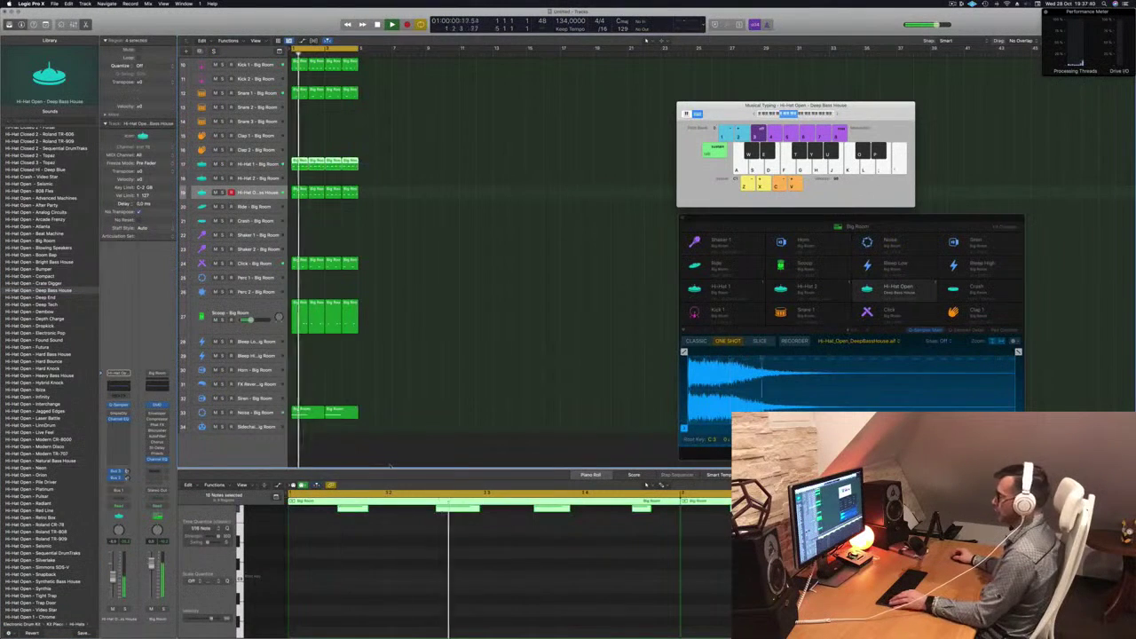
Copy the selected notes of the four Hi-Hat 1 regions into the gaps between the existing hits
scroll(387, 555, "up", 3)
left_click(342, 573)
left_click_drag(318, 575, 368, 575)
key("super+Left")
key("super+Left")
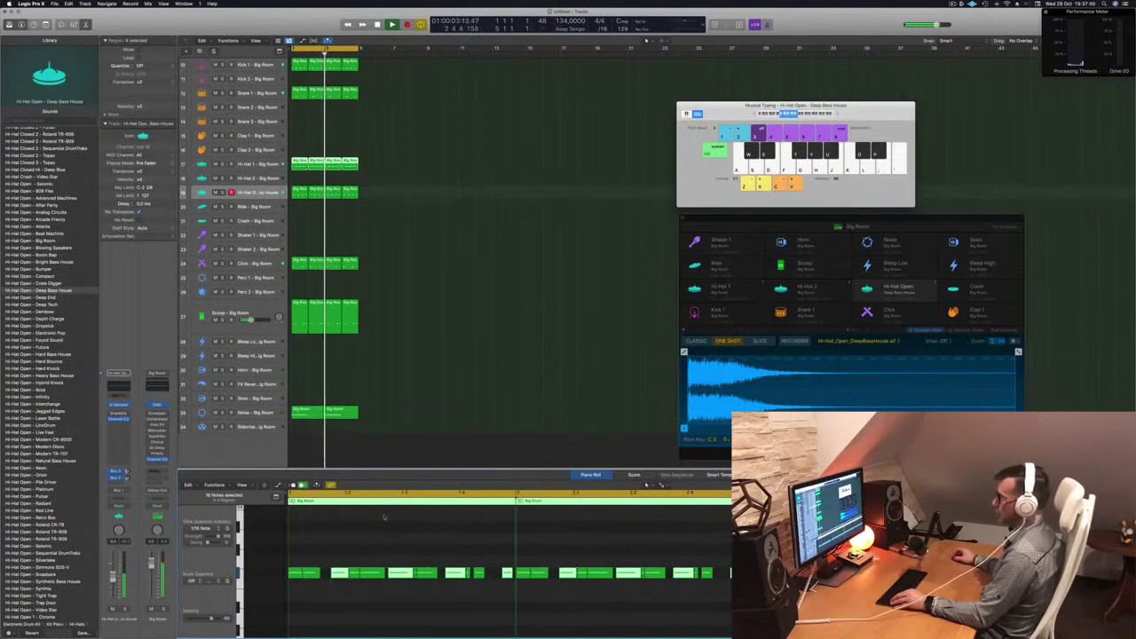
key("super+Left")
Compare the note patterns of the Hi-Hat Open and Hi-Hat 1 tracks while the groove plays
left_click(260, 190)
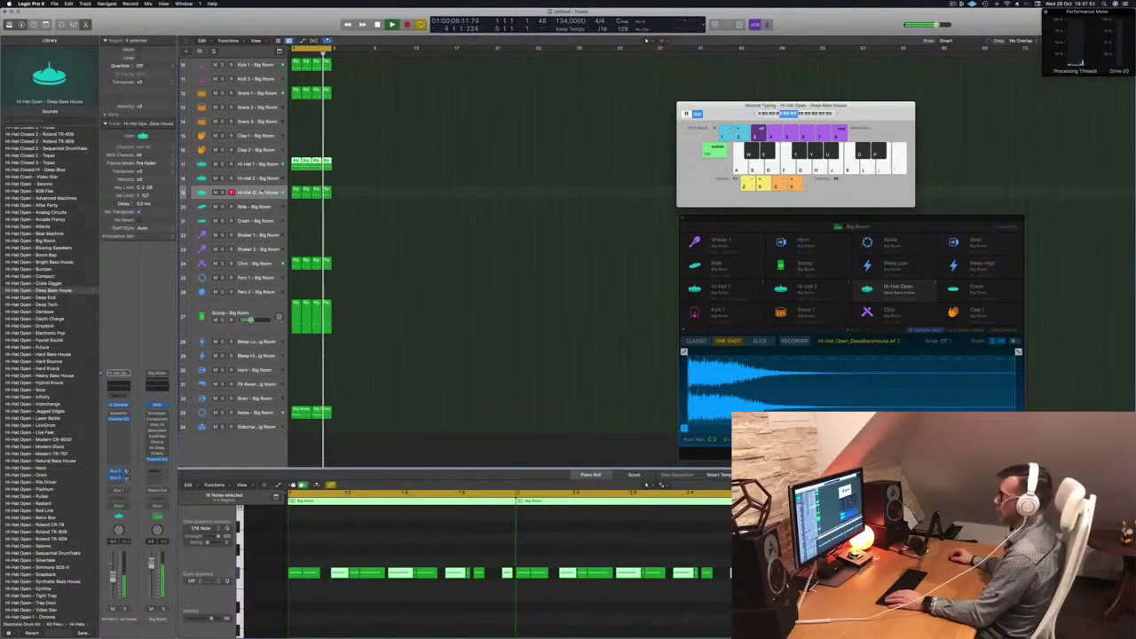
key("space")
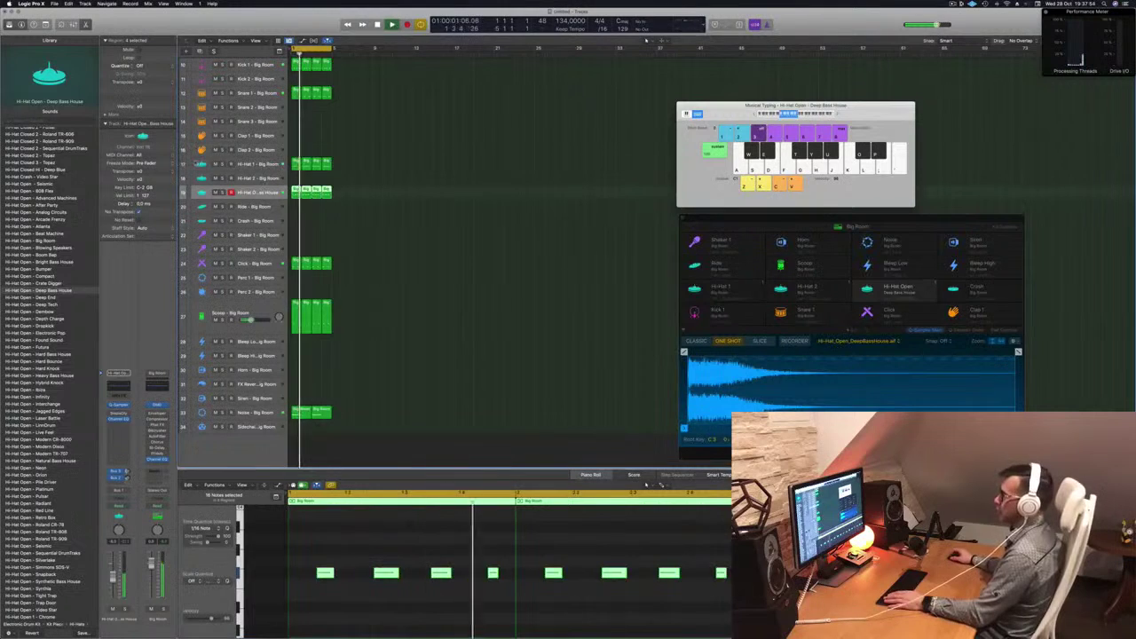
key("Up")
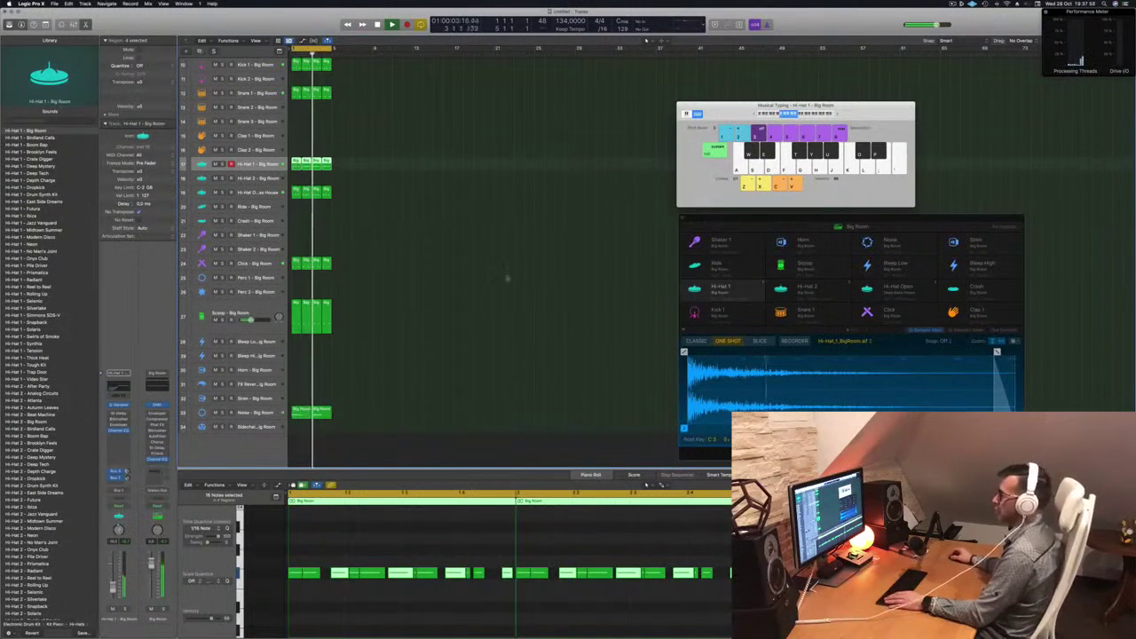
Select the empty Inst 1 track above the Big Room kit
key("super+Right")
key("super+Right")
key("super+Right")
key("super+Right")
key("super+Right")
key("super+Right")
key("super+Right")
scroll(359, 75, "up", 5)
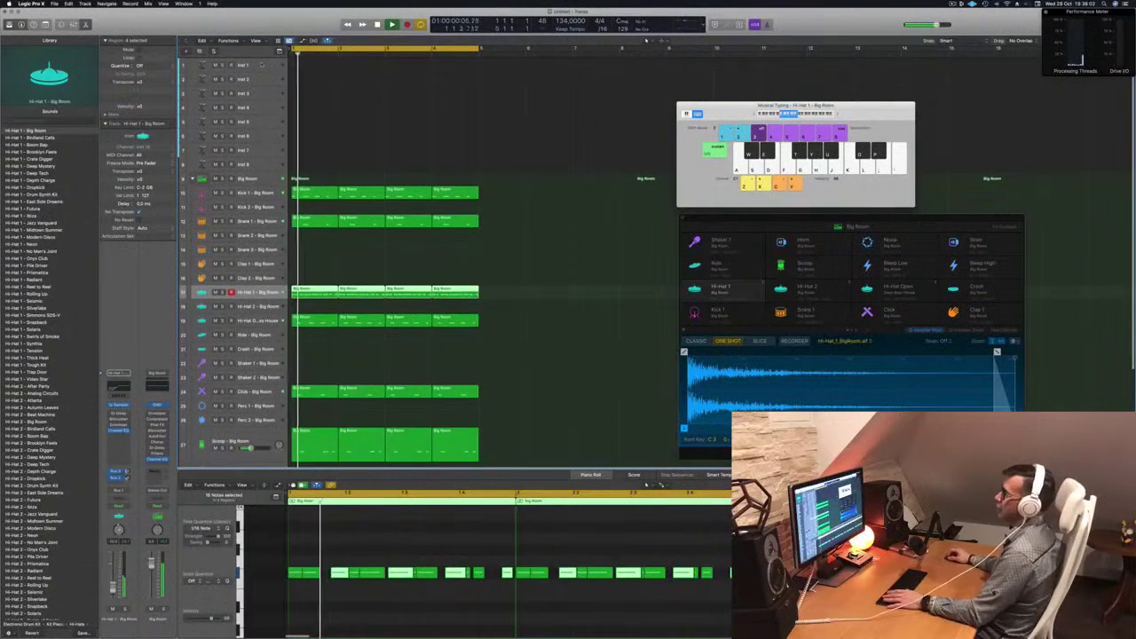
left_click(261, 65)
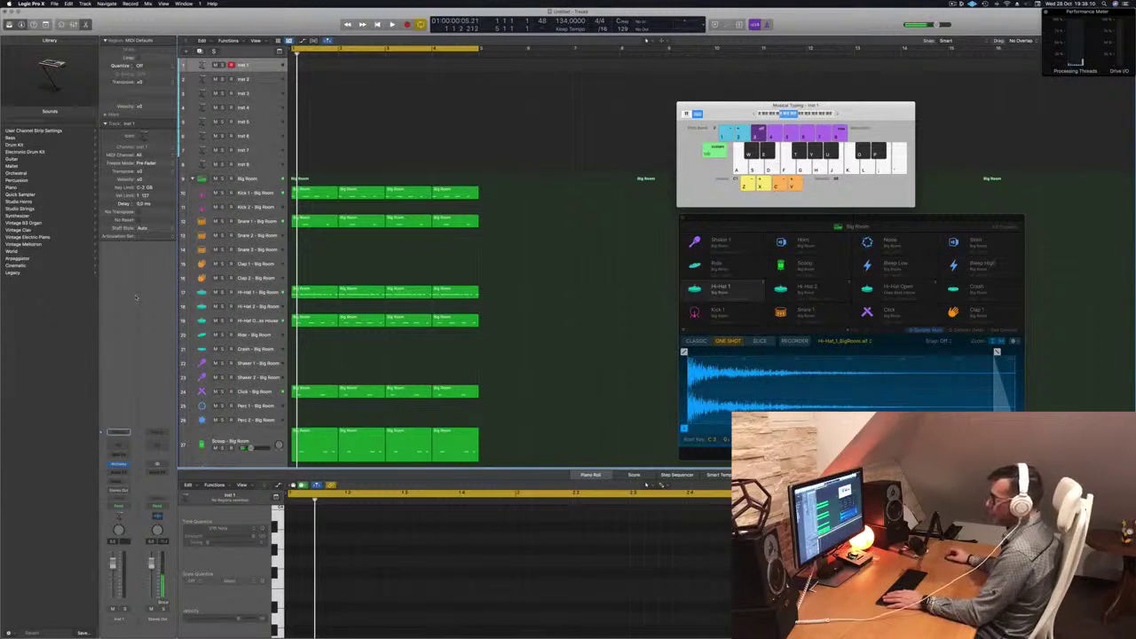
Look through the library's Bass patches and Quick Sampler Keys patches, and return to the category list
left_click(34, 138)
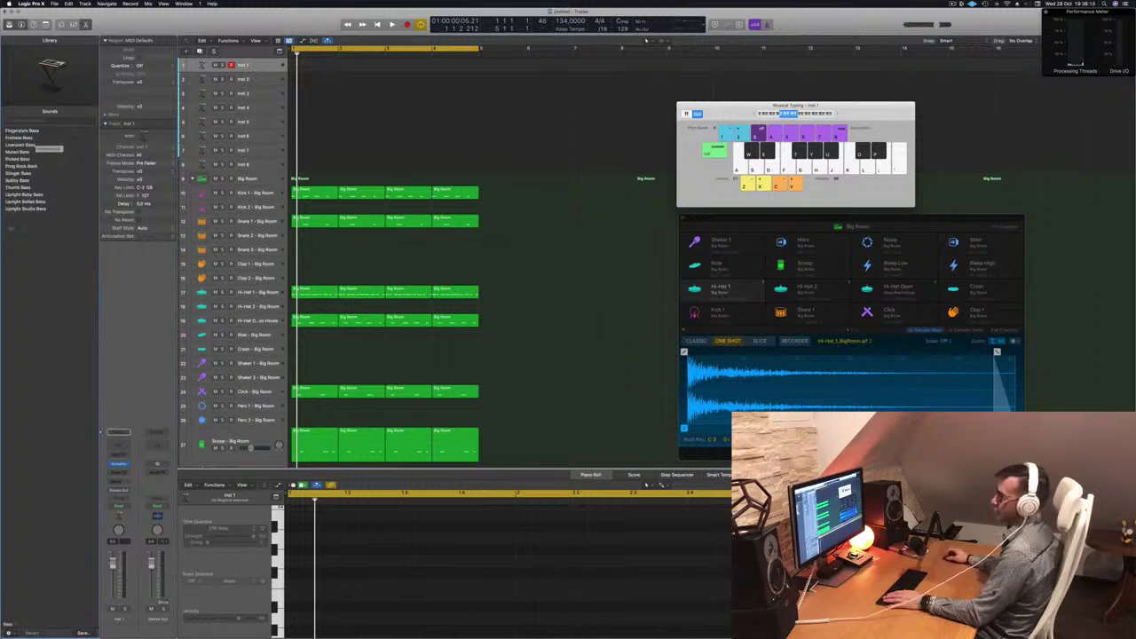
left_click(9, 625)
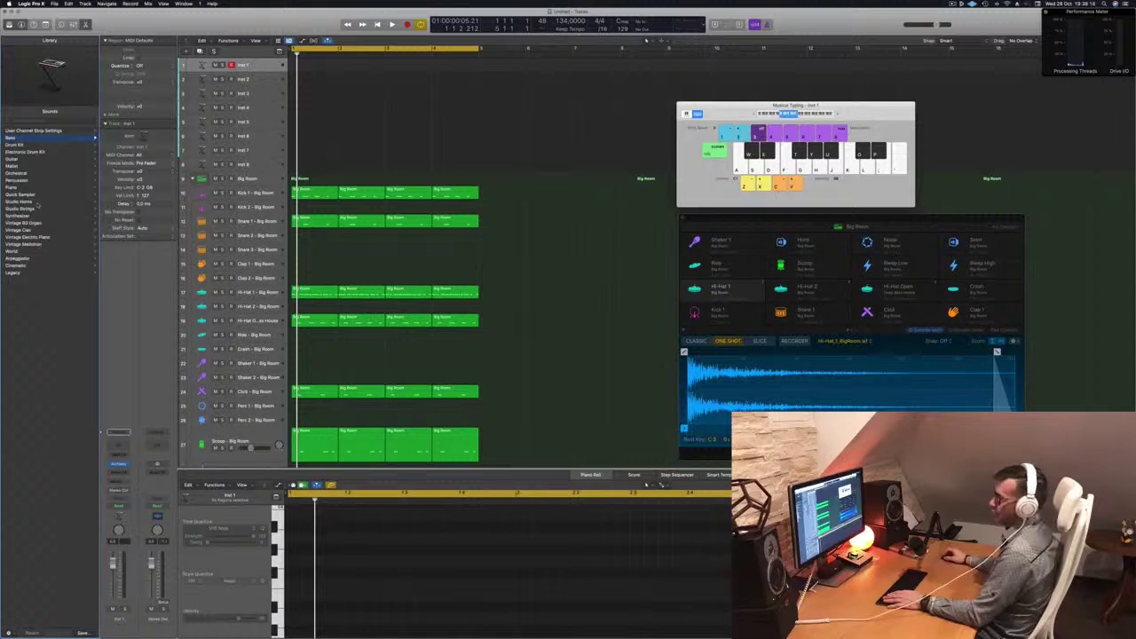
left_click(32, 194)
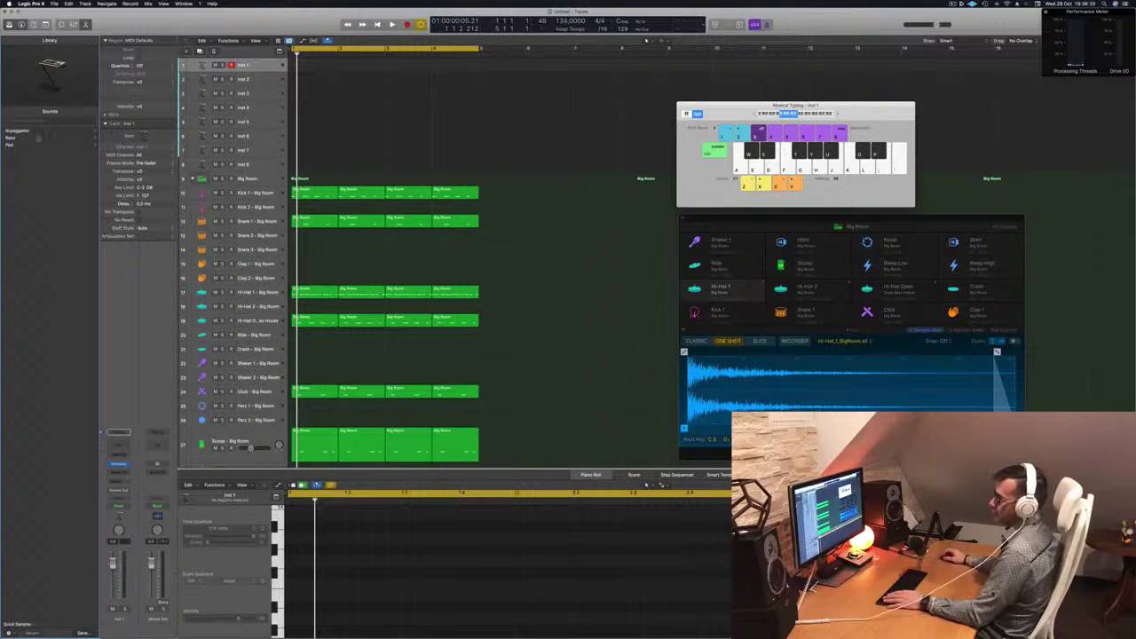
left_click(39, 138)
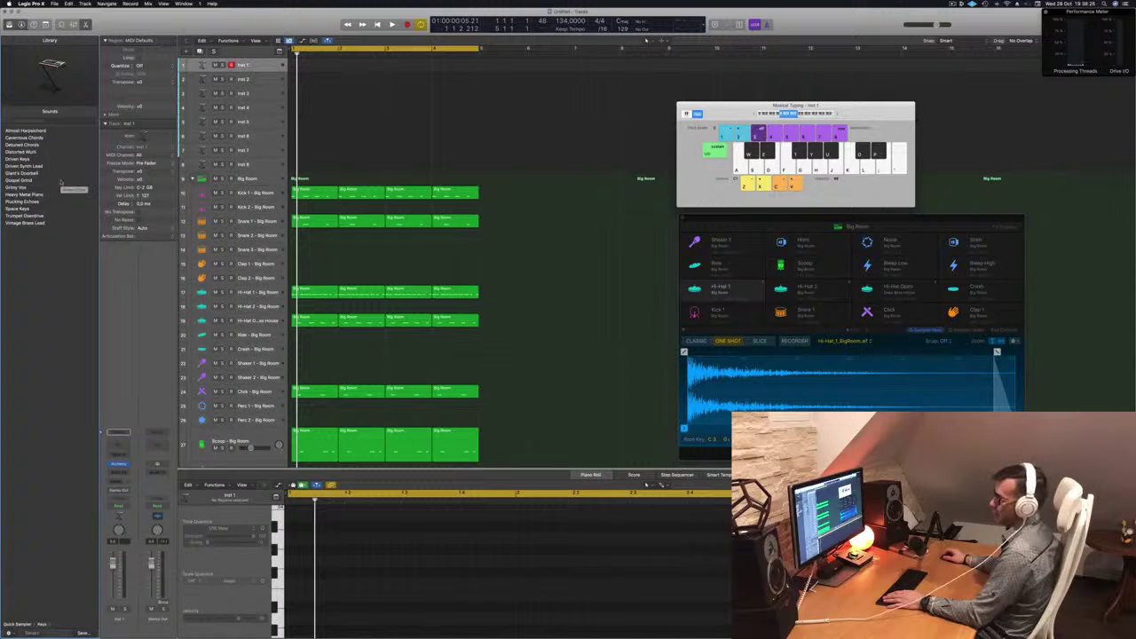
left_click(10, 626)
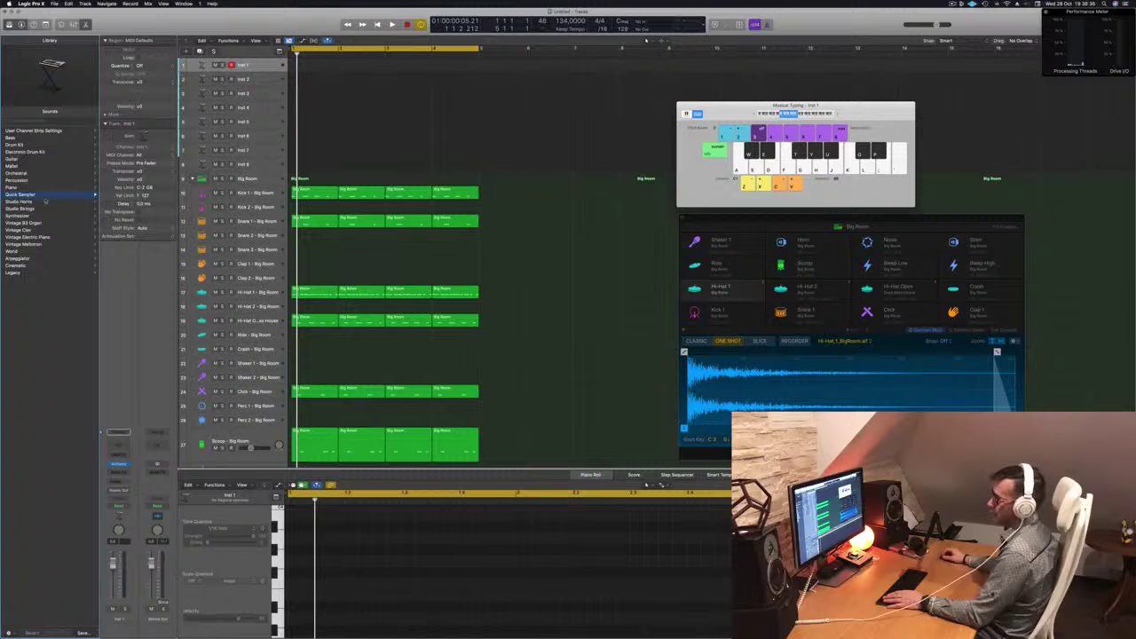
Browse the library's Synthesizer Bass patches and load 80s FM Bass Attack on the Inst 1 track
left_click(19, 217)
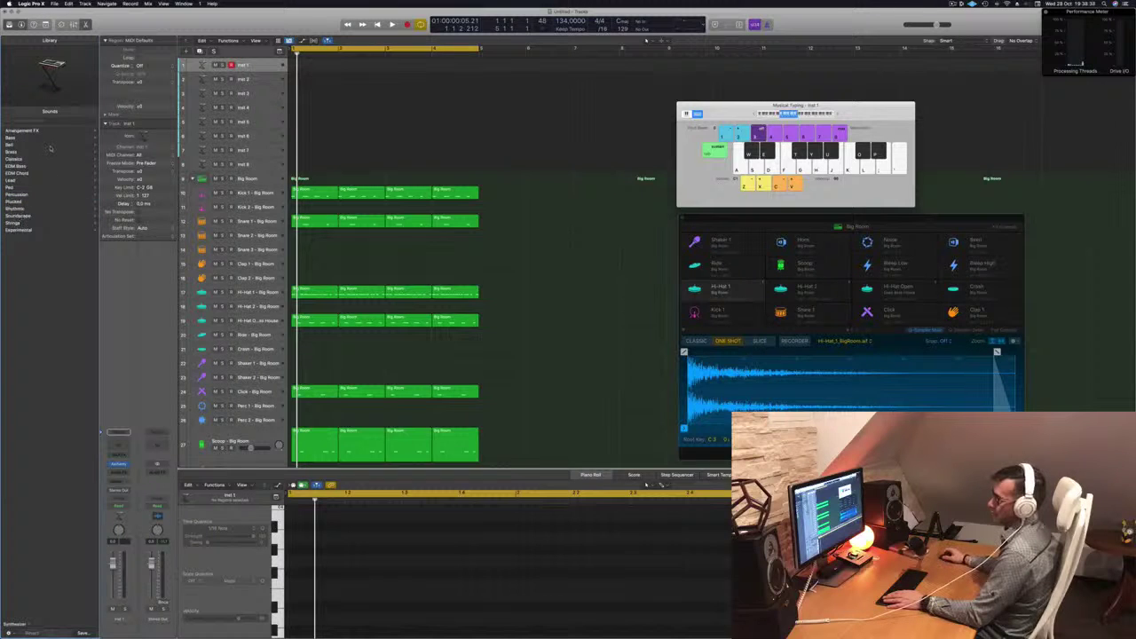
left_click(11, 138)
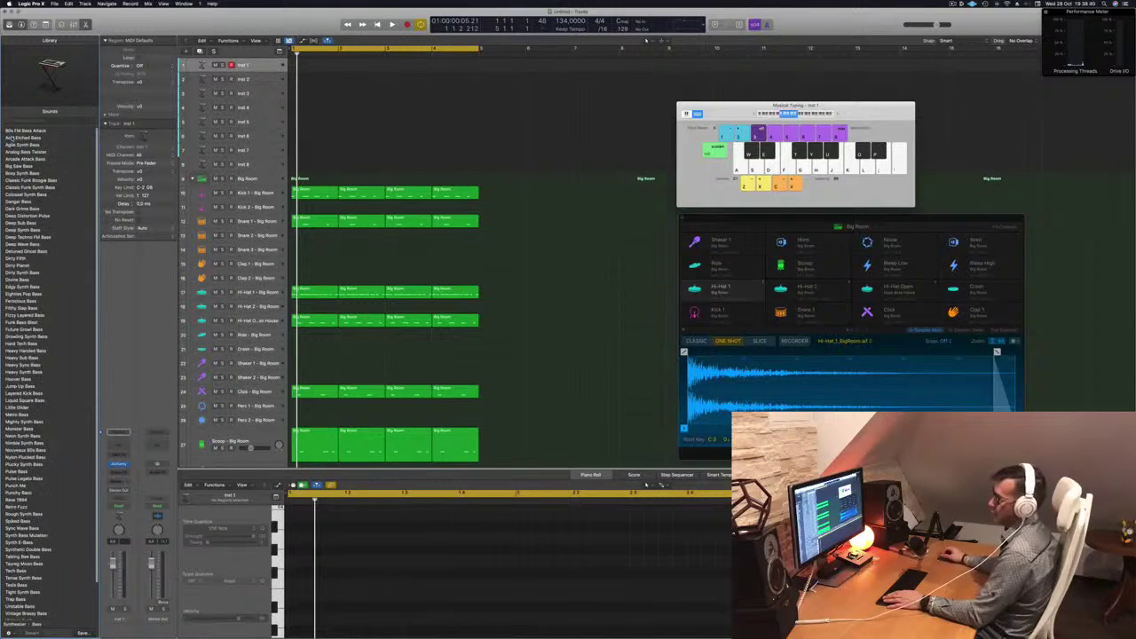
scroll(49, 200, "down", 5)
scroll(55, 200, "up", 3)
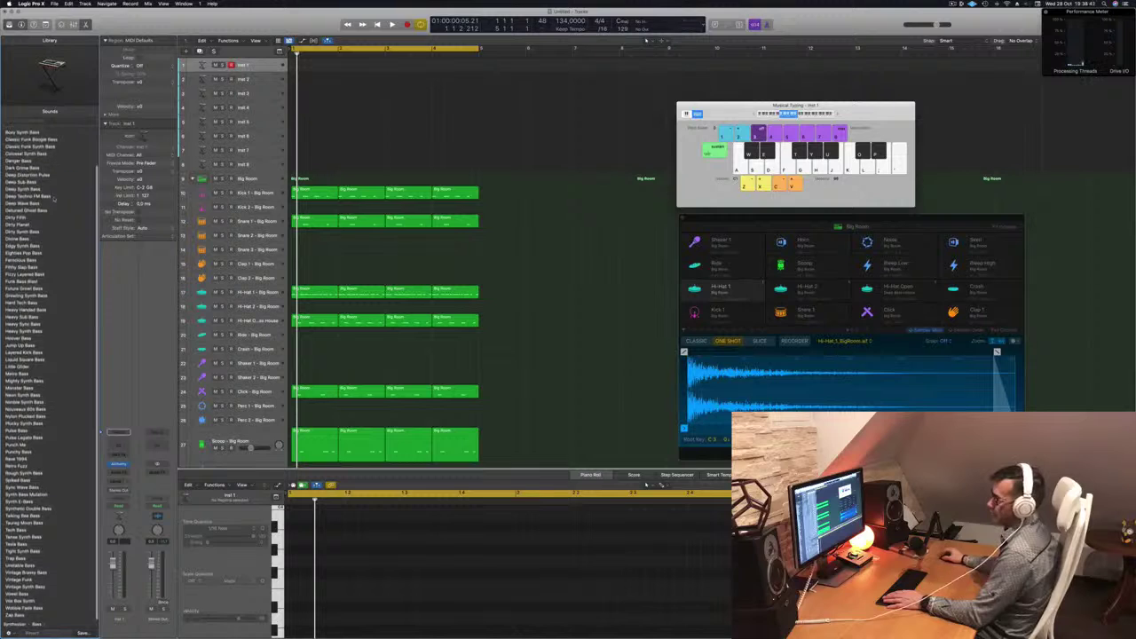
scroll(68, 186, "up", 2)
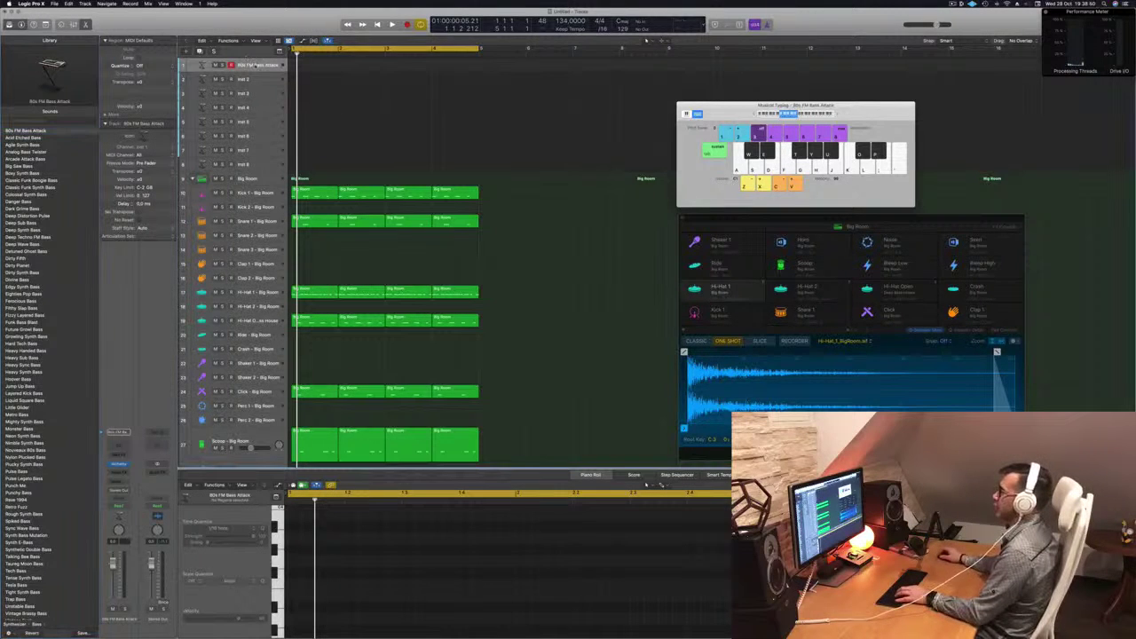
Audition the loaded bass patch with several notes and move the Musical Typing keyboard over the upper tracks of the arrangement
key("d")
key("g")
key("h")
key("j")
left_click_drag(728, 112, 480, 86)
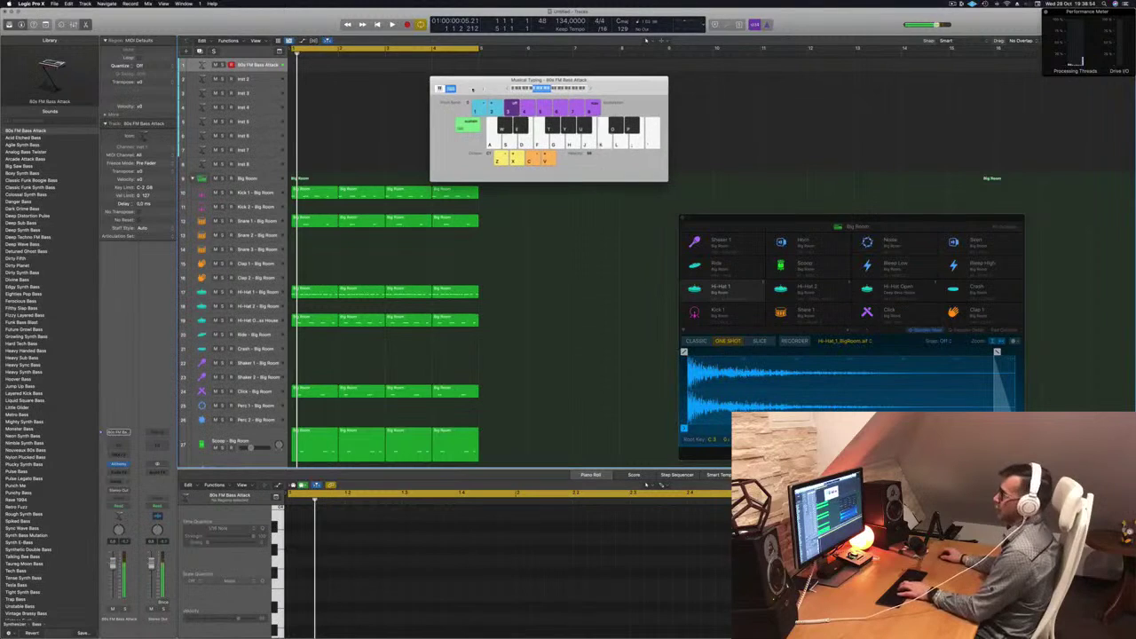
Audition several Synthesizer Bass patches, including Agile Synth Bass, Heavy Synth Bass, Jump Up Bass and Vintage Synth Bass
left_click(31, 138)
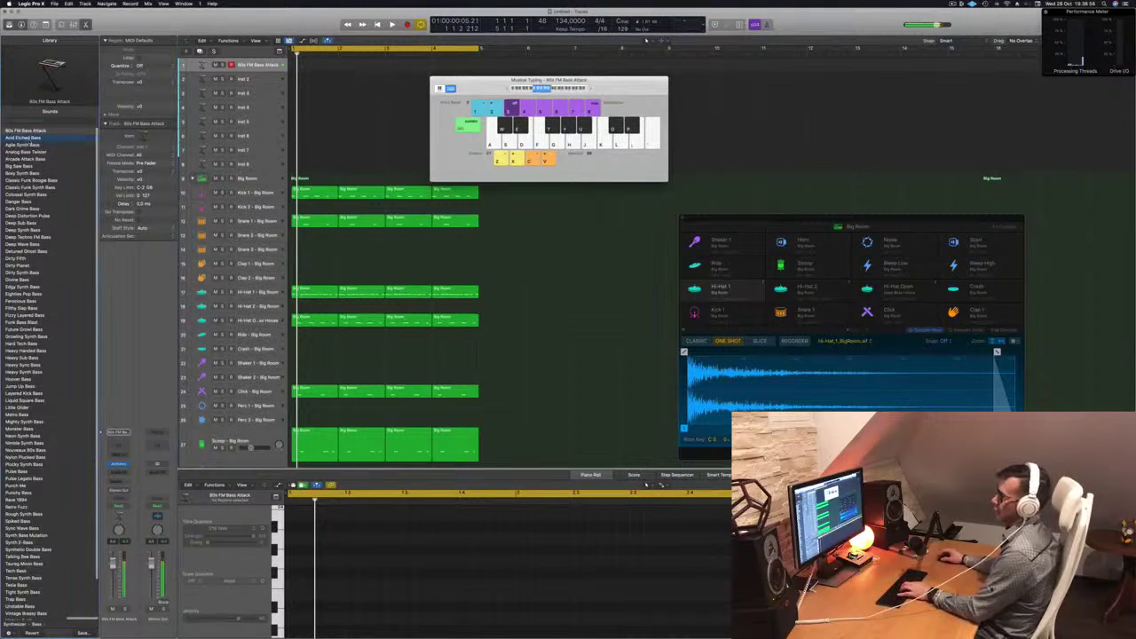
left_click(30, 144)
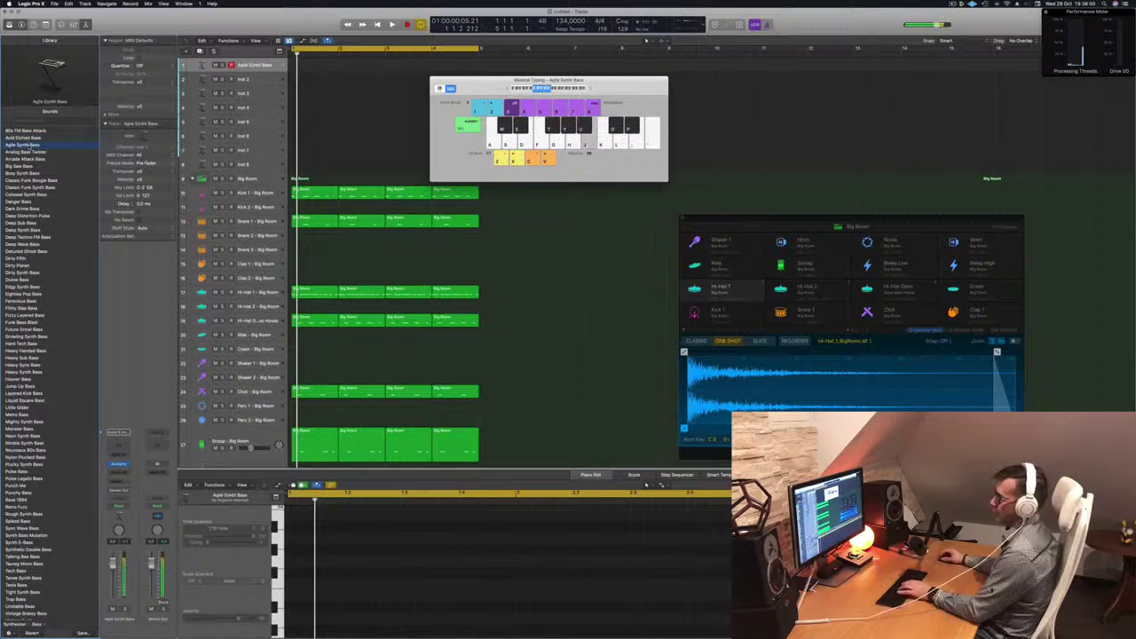
scroll(46, 362, "down", 2)
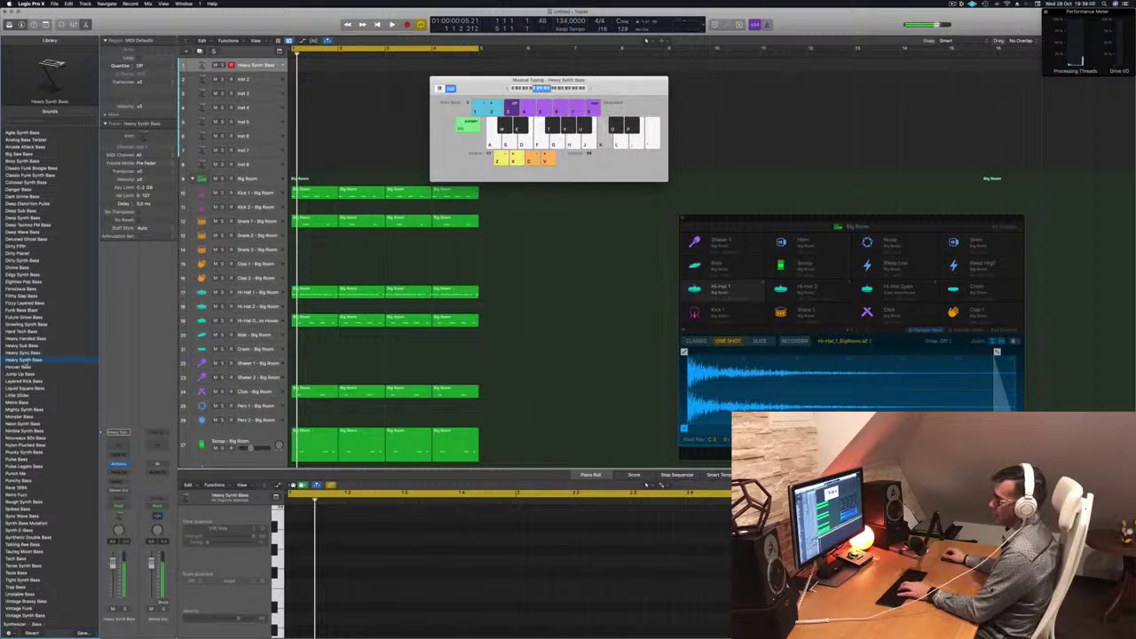
scroll(26, 366, "down", 1)
key("semicolon")
left_click(27, 373)
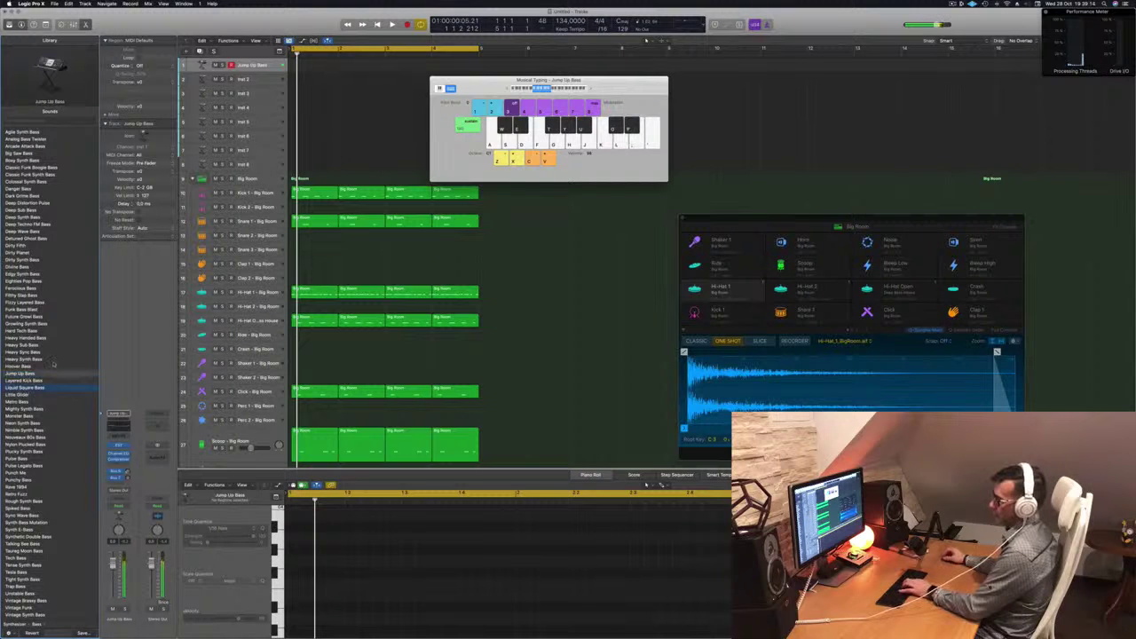
scroll(54, 364, "down", 3)
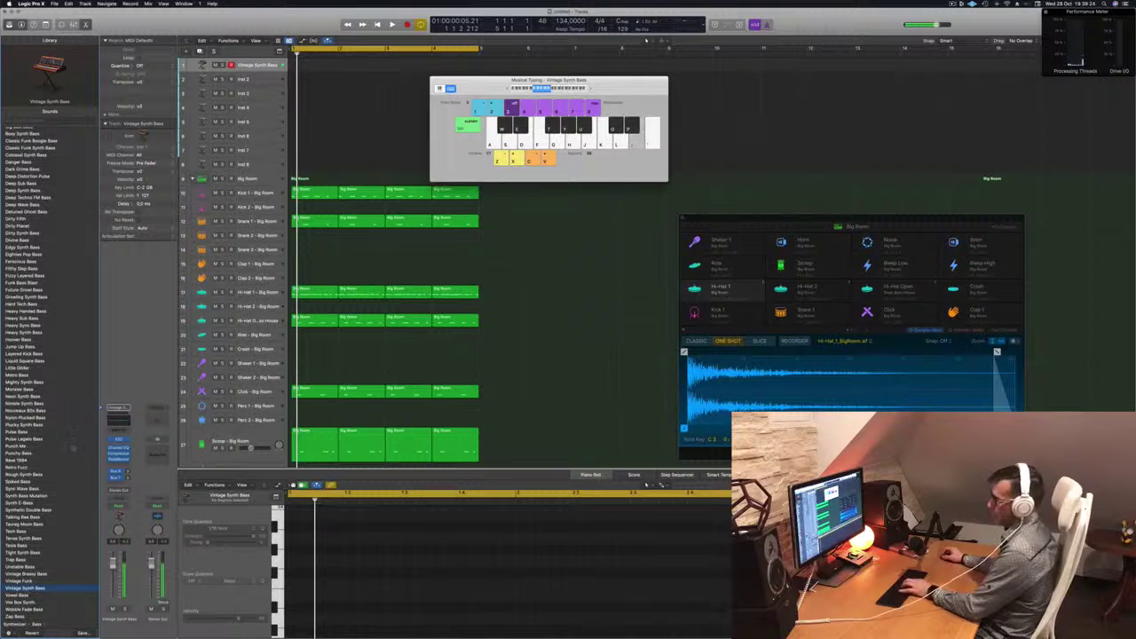
Open the bass track's ES2 synthesizer window and replace the Vintage Synth Bass patch with Hard Tech Bass
left_click(119, 440)
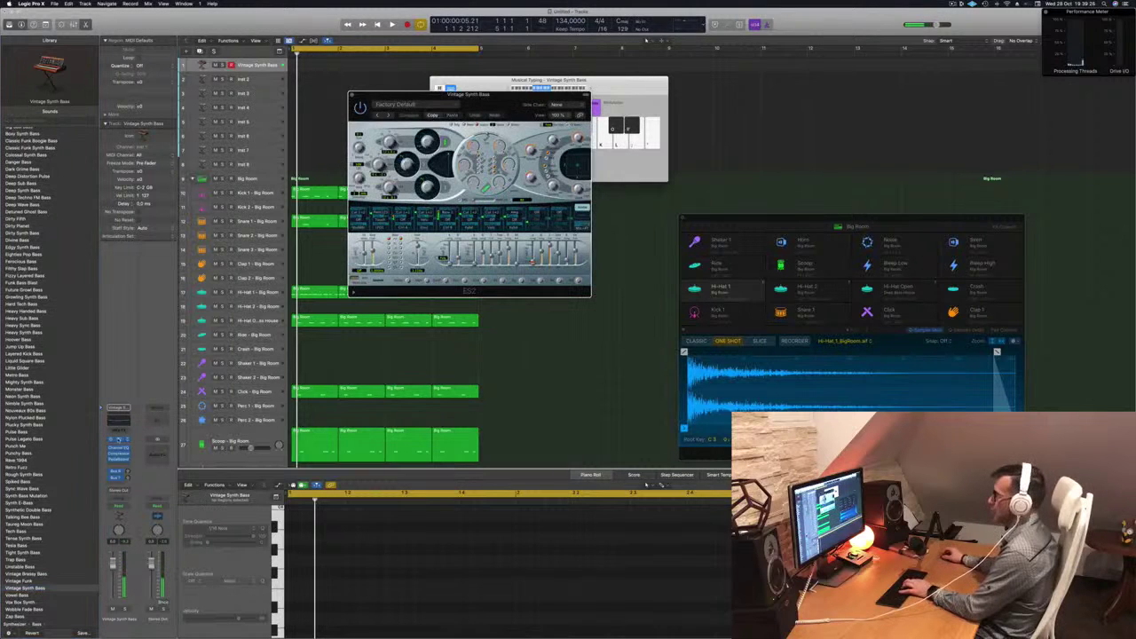
left_click_drag(496, 97, 546, 95)
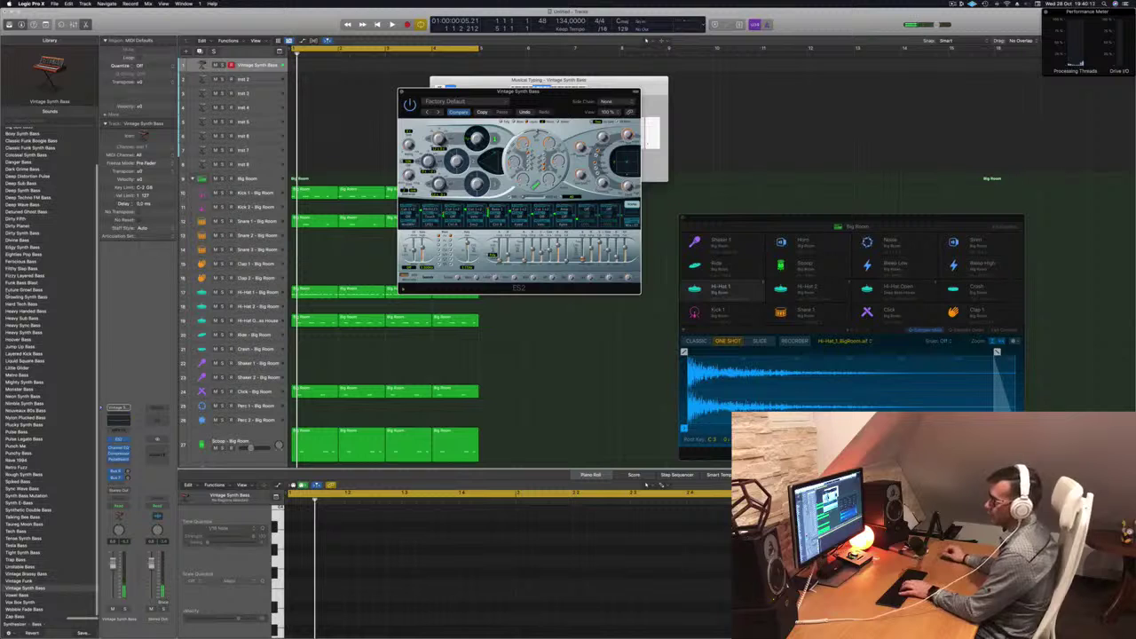
left_click(22, 305)
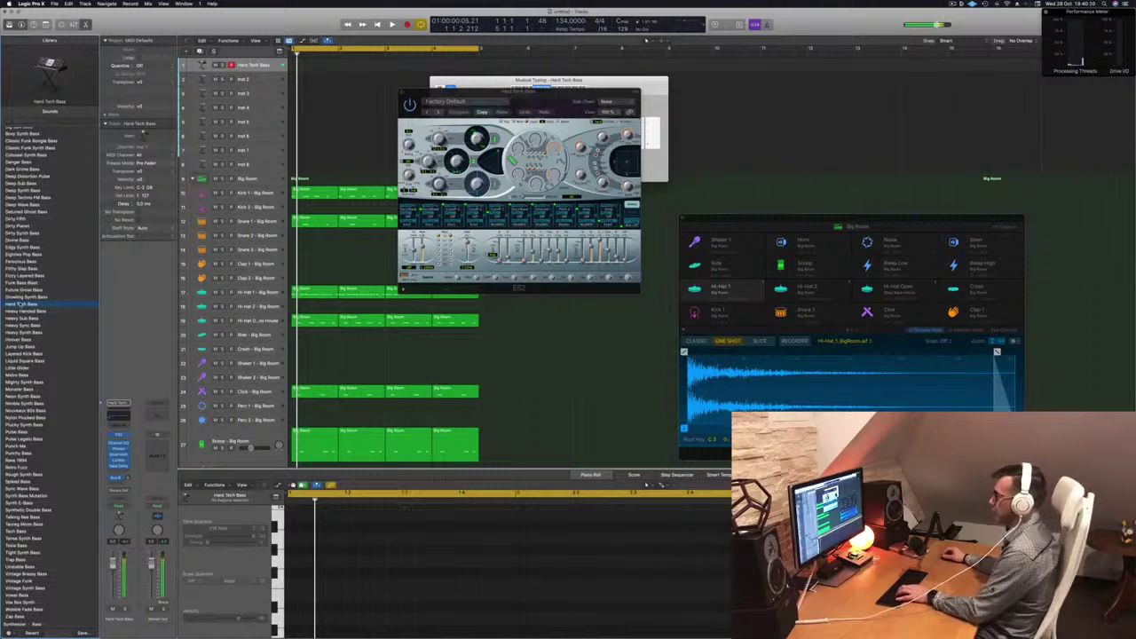
Record a rhythmic single-pitch bass line on the Hard Tech Bass track over the looping drum groove
key("space")
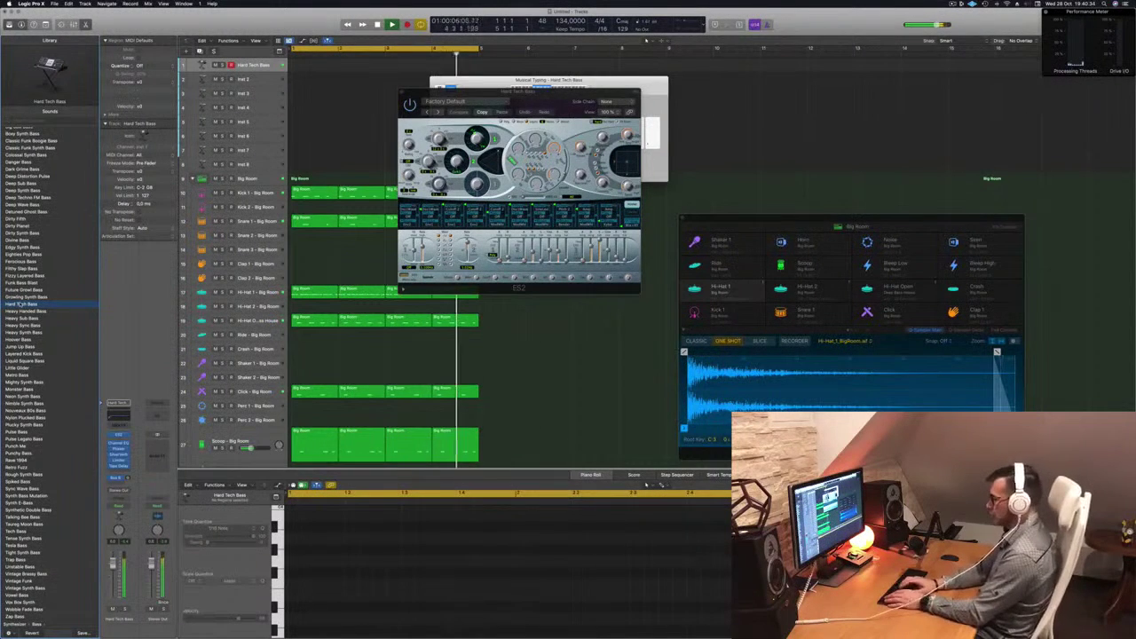
key("r")
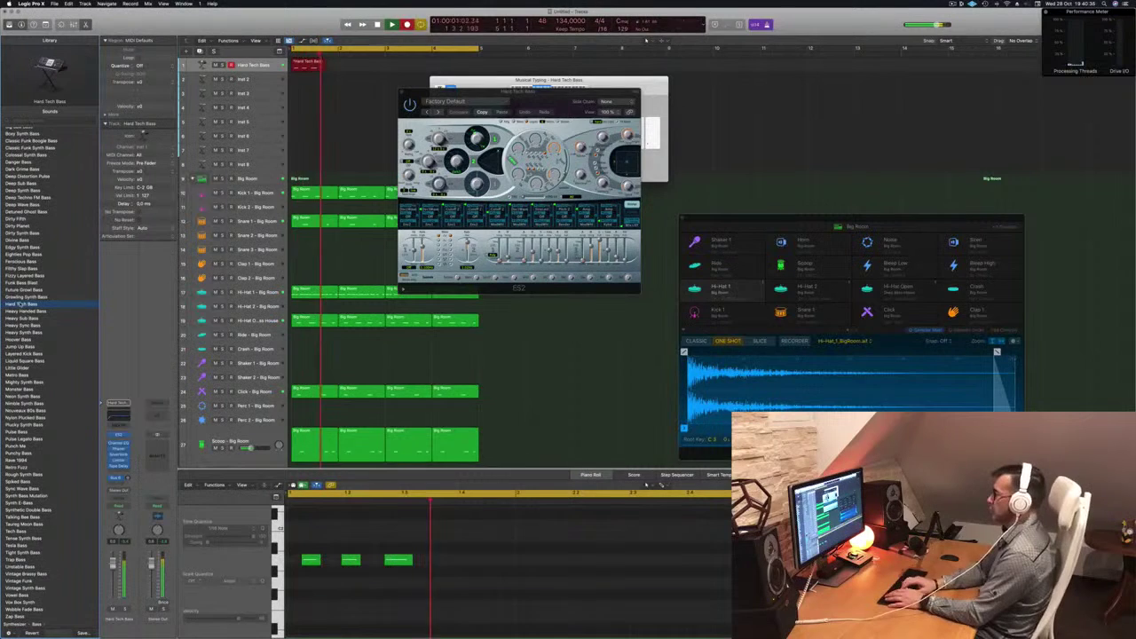
key("h")
key("h")
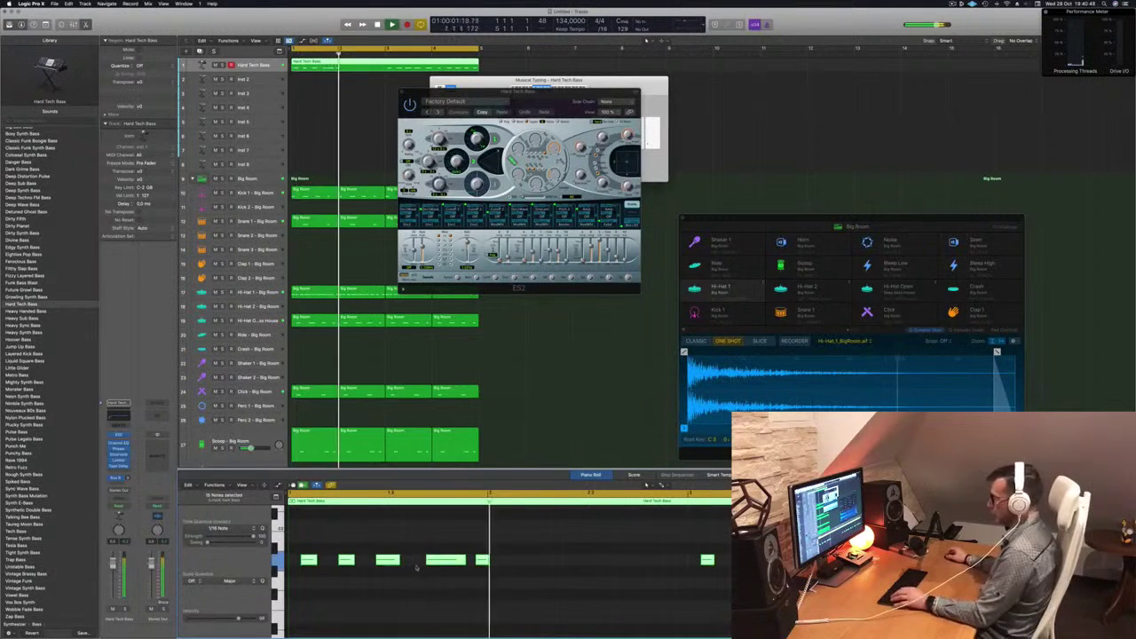
Nudge the fourth and fifth bass notes in bar 1 one sixteenth note earlier
left_click(443, 562)
key("alt+Left")
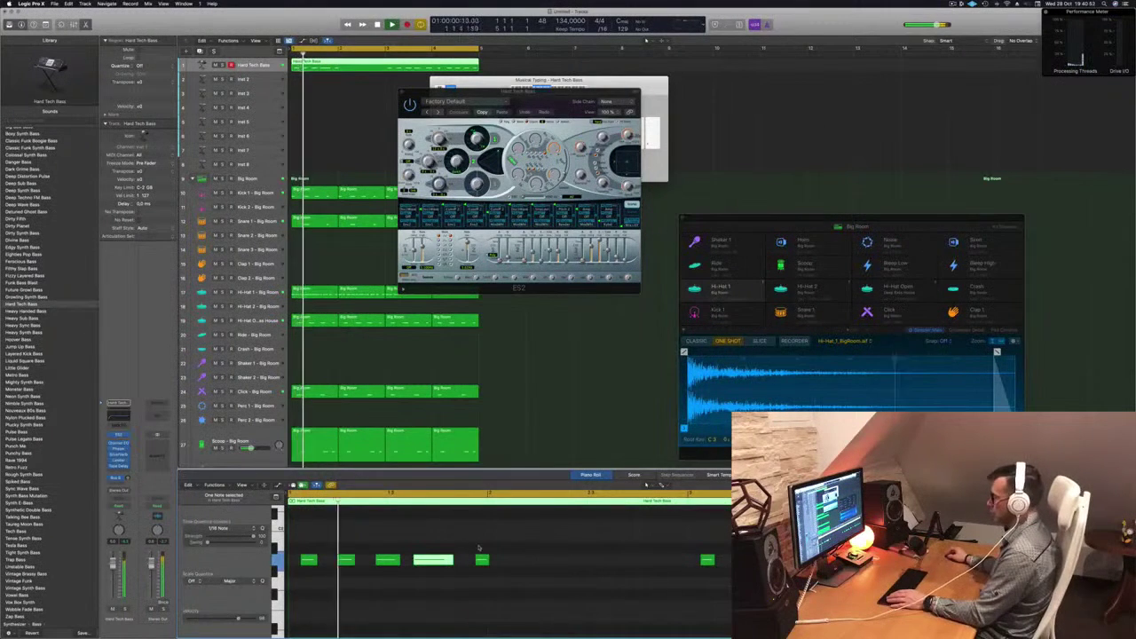
left_click(483, 559)
key("alt+Left")
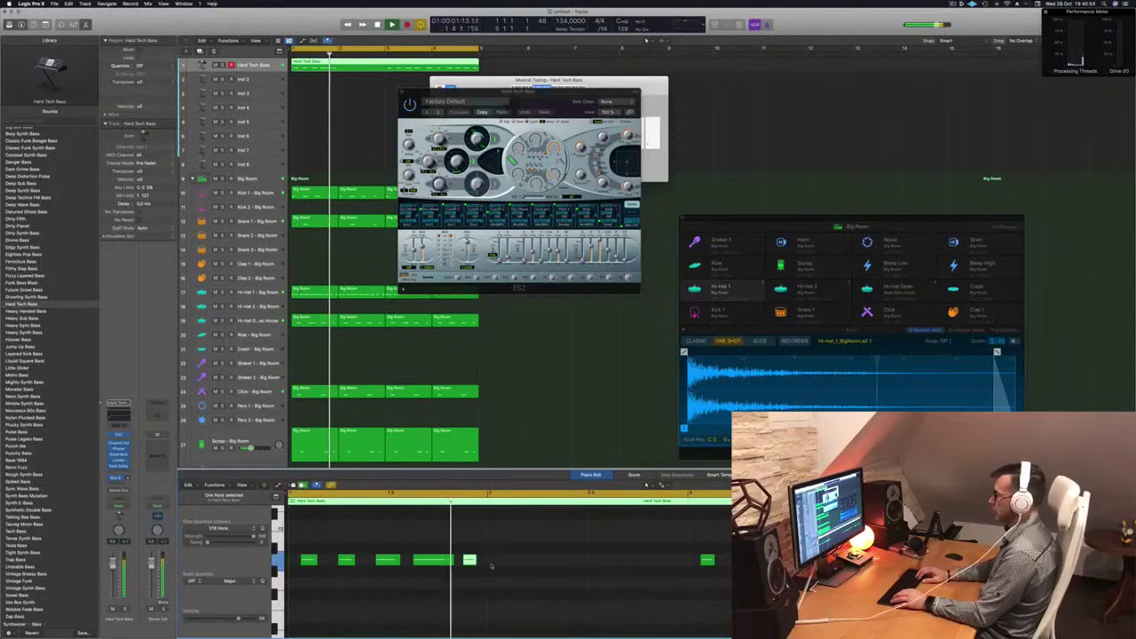
Delete all recorded bass notes after the five-note pattern in bar 1
scroll(506, 557, "left", 2)
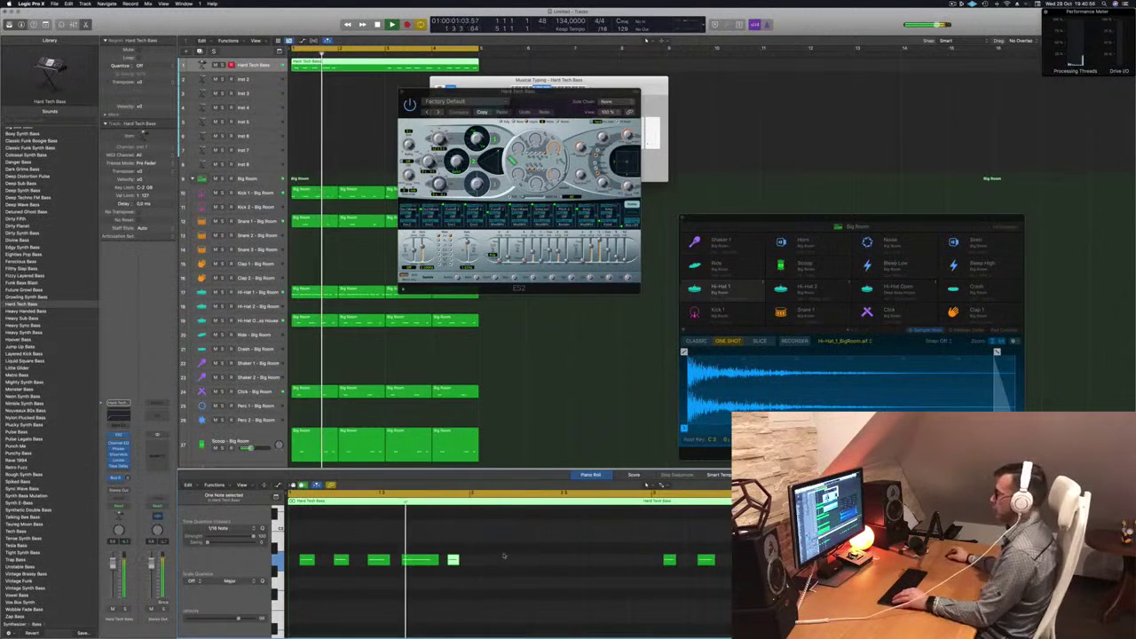
scroll(506, 557, "left", 3)
key("Delete")
key("Return")
scroll(462, 578, "right", 3)
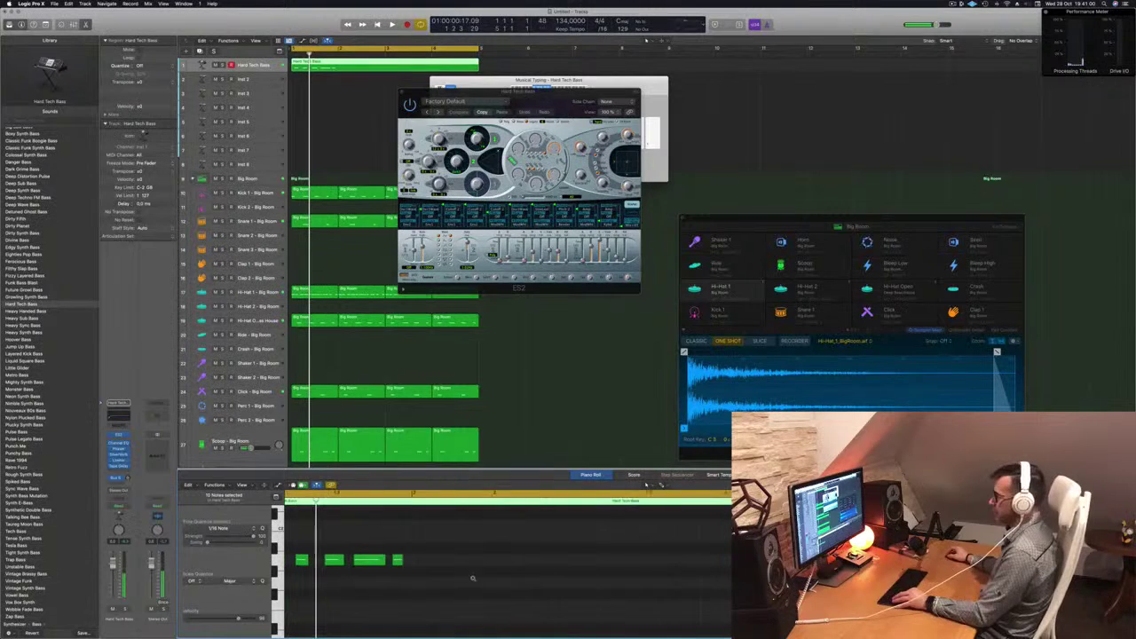
Copy the five bass notes of bar 1 to bar 2, and copy the two-bar pattern to bars 3 and 4
left_click_drag(387, 559, 477, 562)
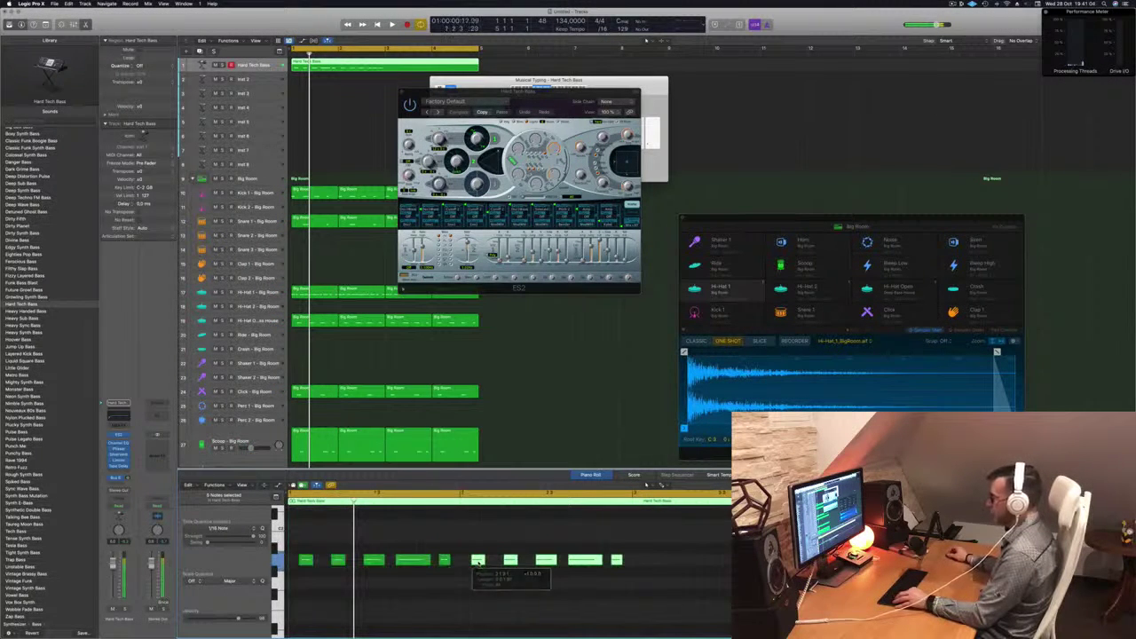
key("space")
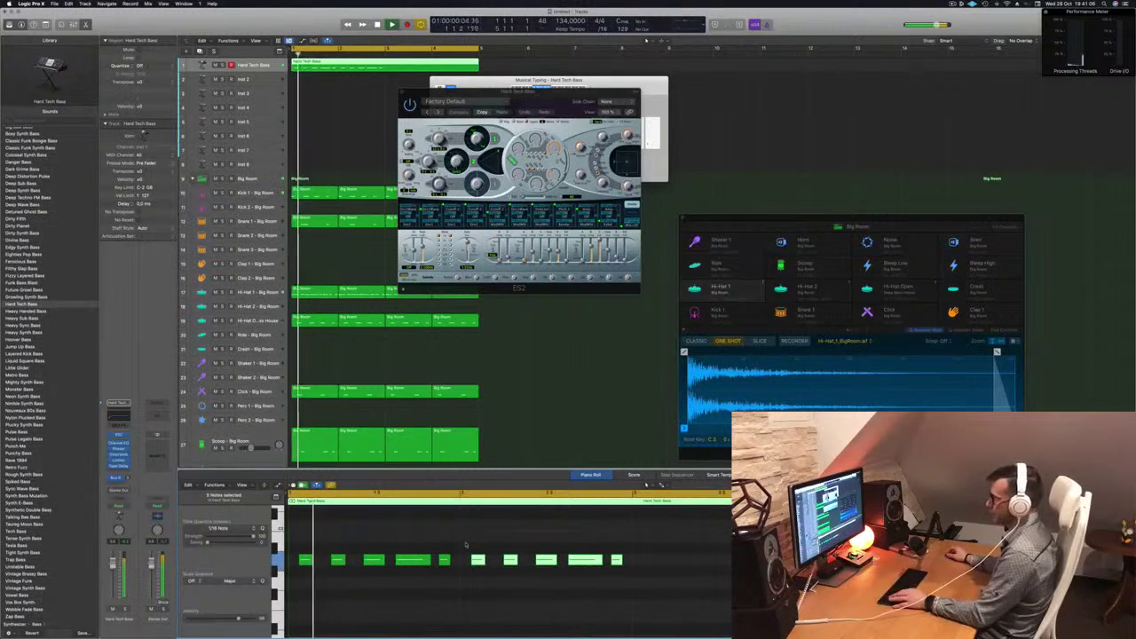
key("super+Left")
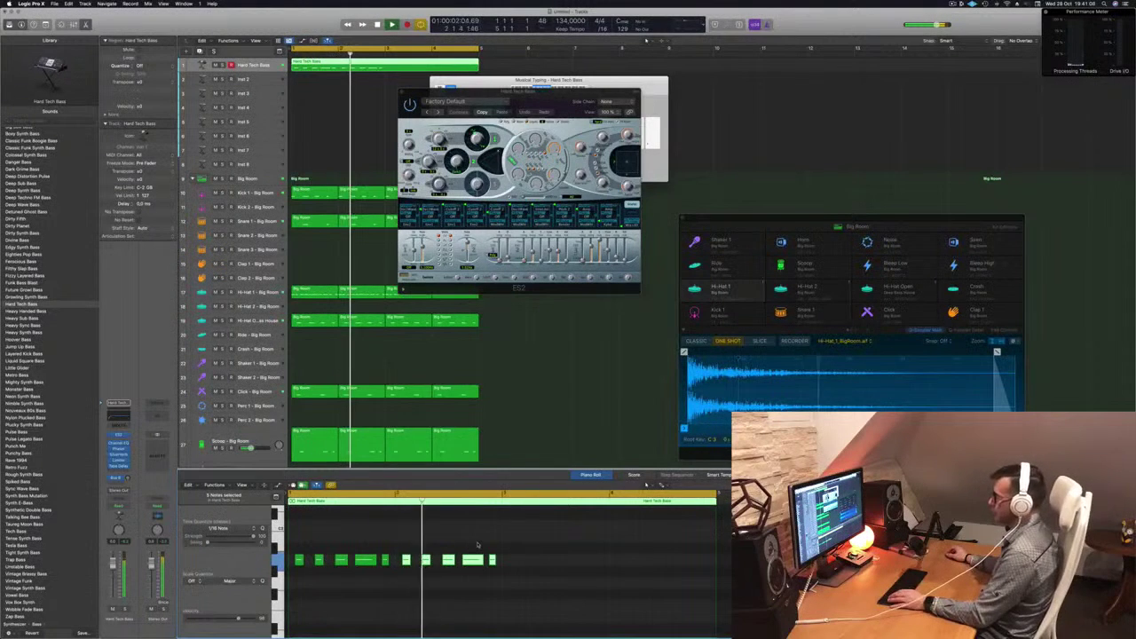
left_click_drag(451, 567, 514, 565)
key("super+Left")
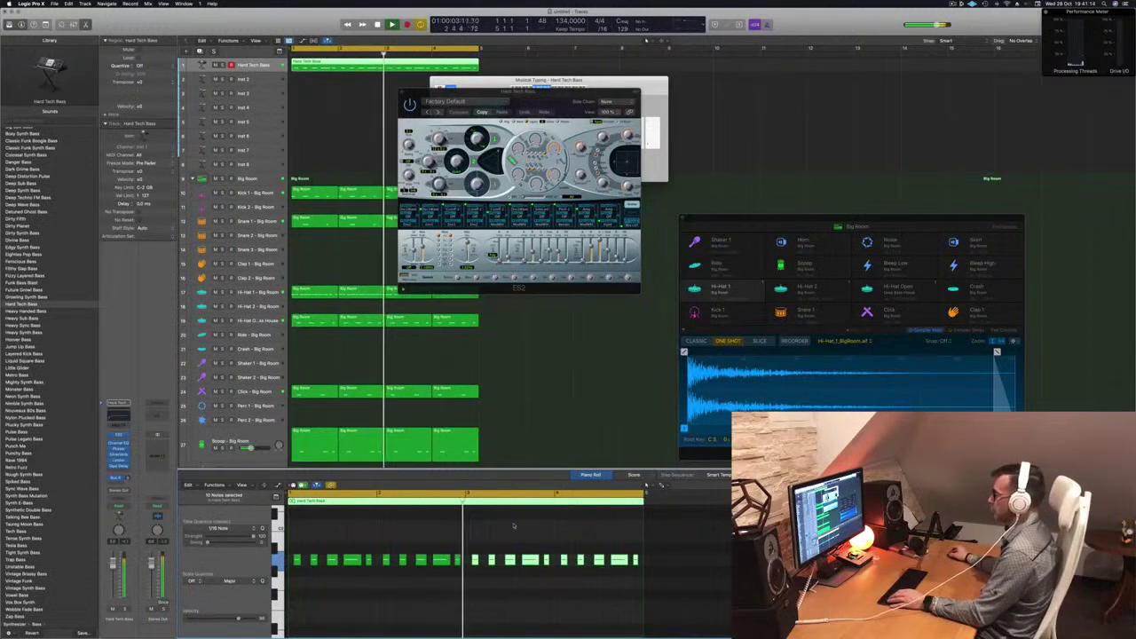
Restart the loop and try transposing the ten bass notes of bars 3 and 4 above the original pitch
key("space")
key("space")
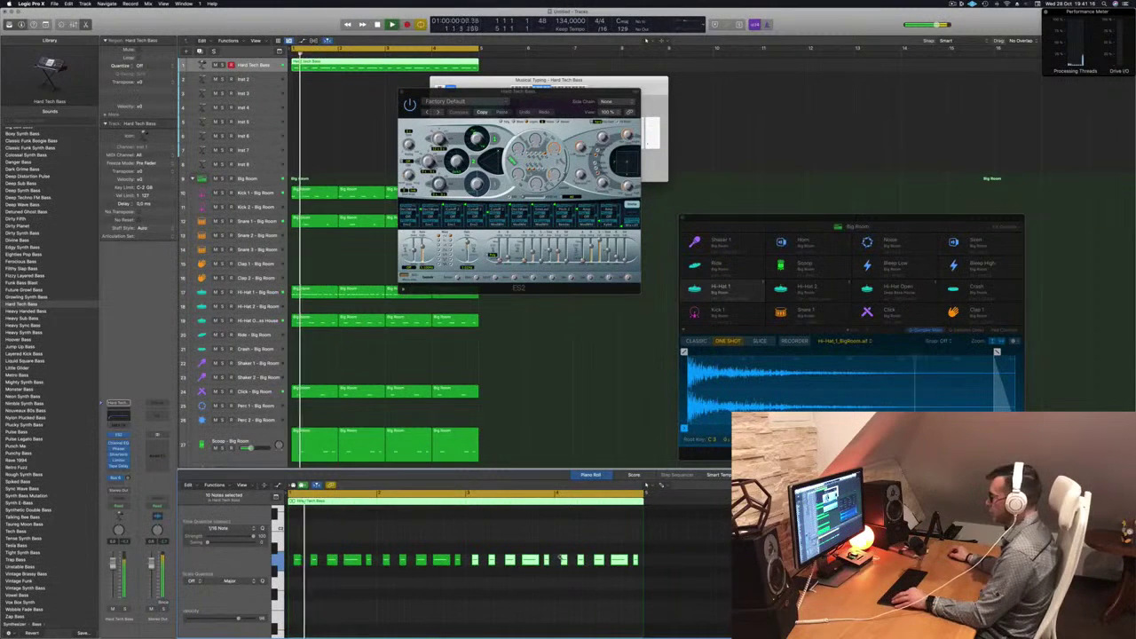
key("super+Up")
key("space")
key("space")
key("alt+Up")
key("alt+Up")
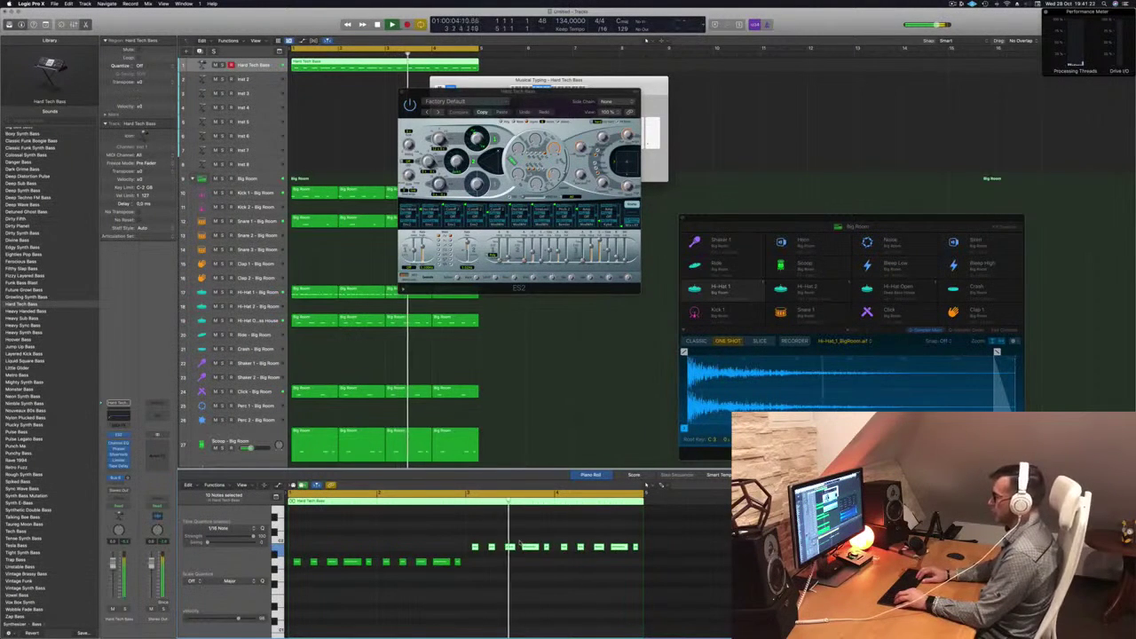
Try the ten bass notes of bars 3 and 4 at several pitches below the bar 1 and 2 pattern
key("alt+Down")
key("alt+Down")
key("alt+Down")
key("alt+Down")
key("alt+Down")
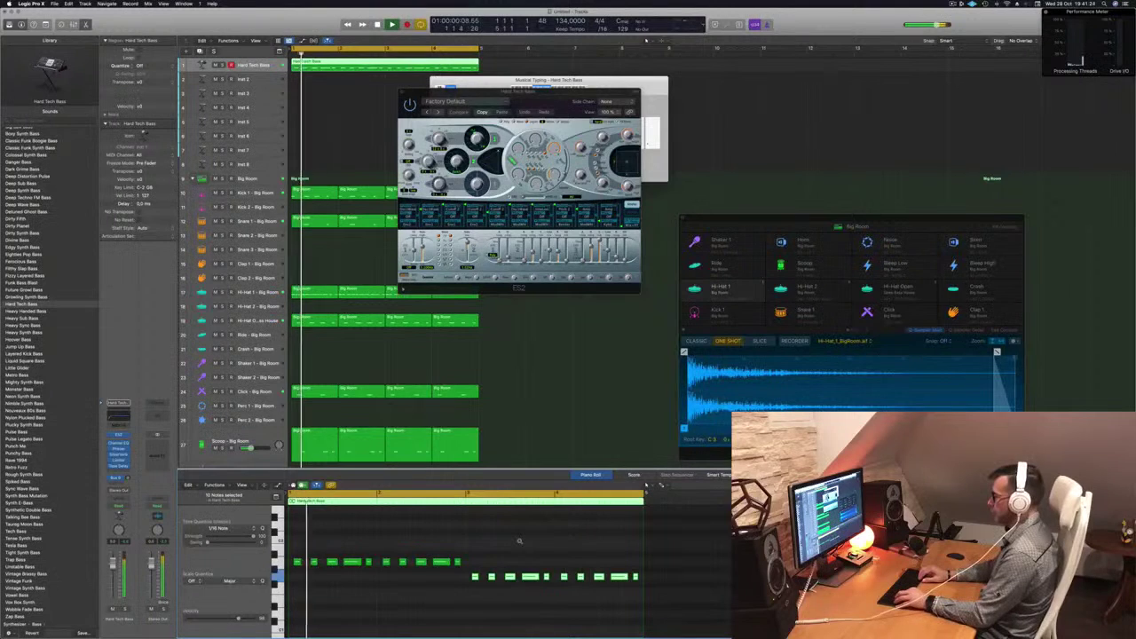
key("alt+Down")
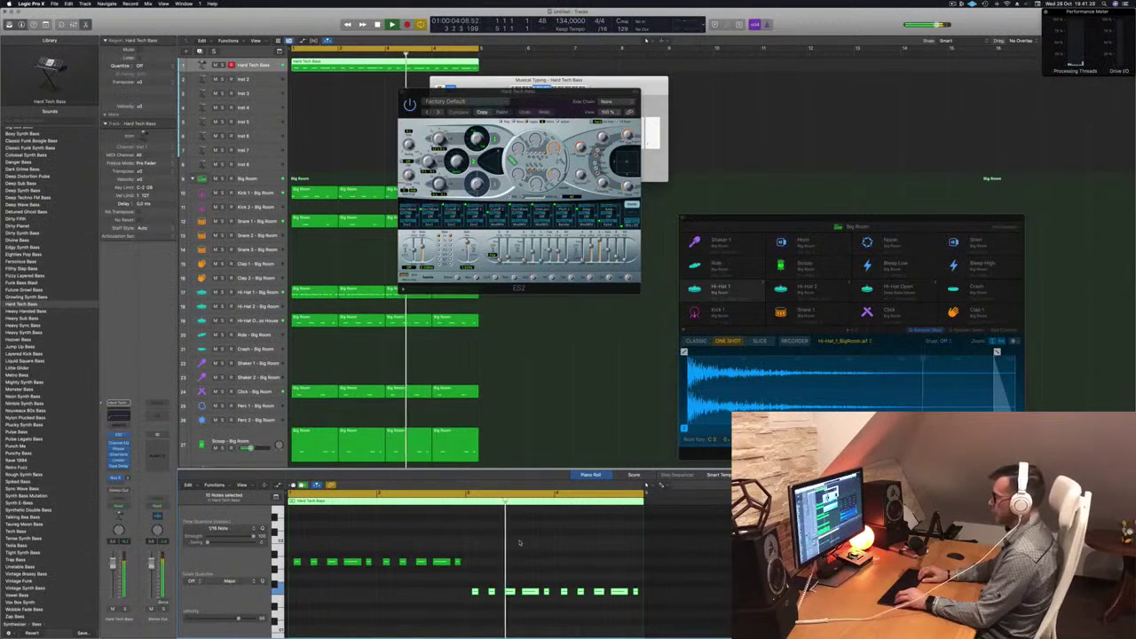
key("alt+Up")
key("alt+Up")
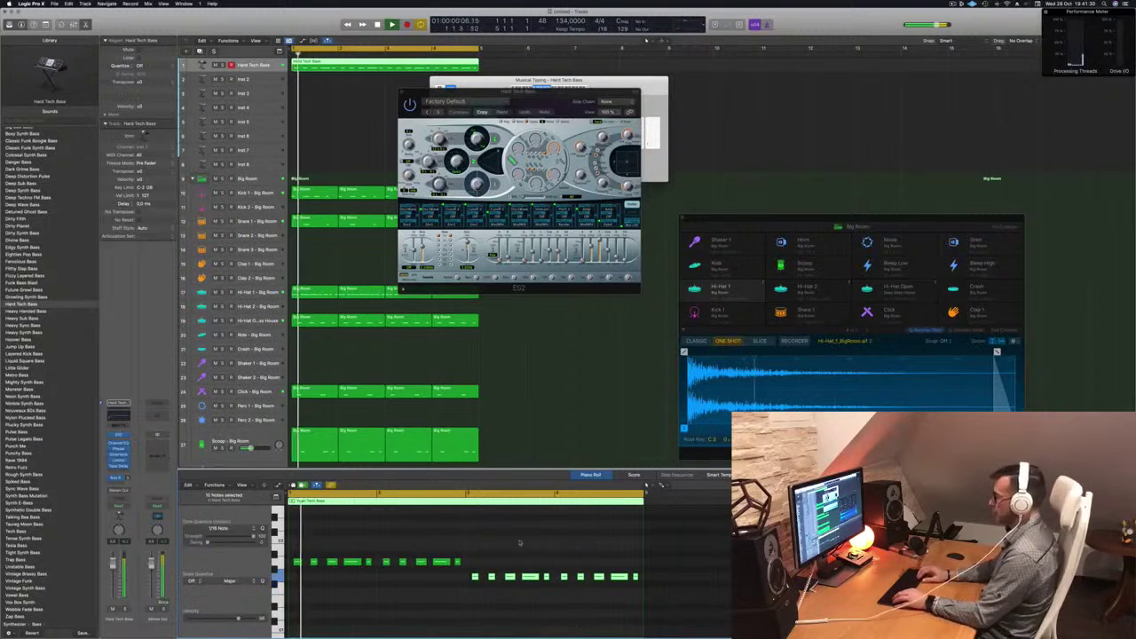
scroll(520, 543, "up", 3)
scroll(500, 552, "down", 3)
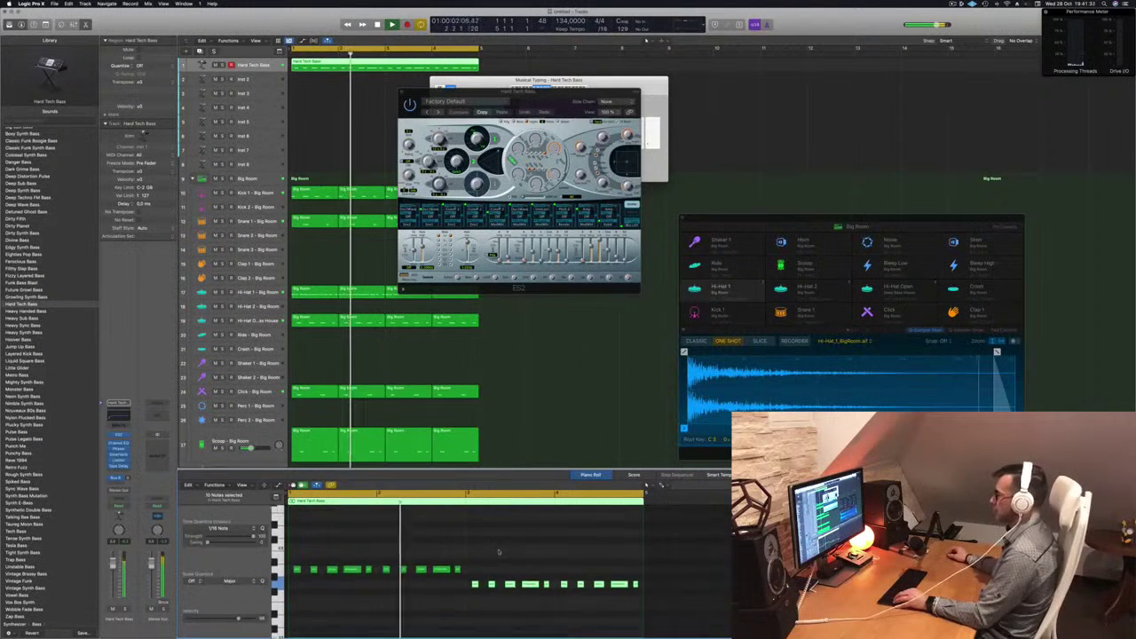
scroll(493, 552, "down", 2)
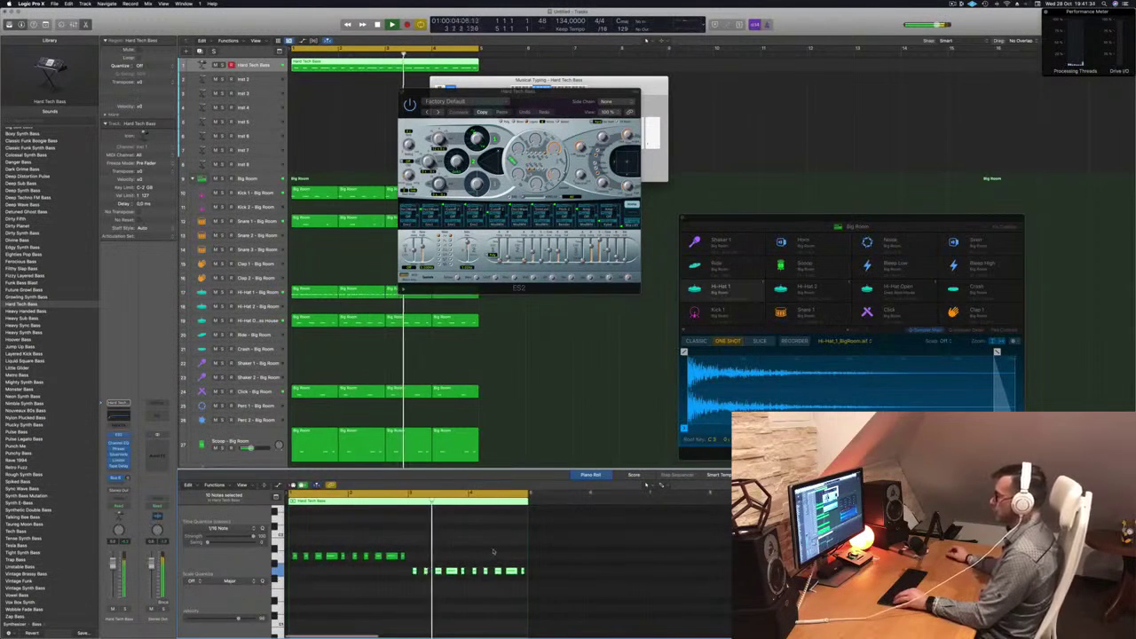
Try a lower pitch for the bass notes of bars 3 and 4, and return them to the pitch of bars 1 and 2
key("alt+Down")
key("alt+Down")
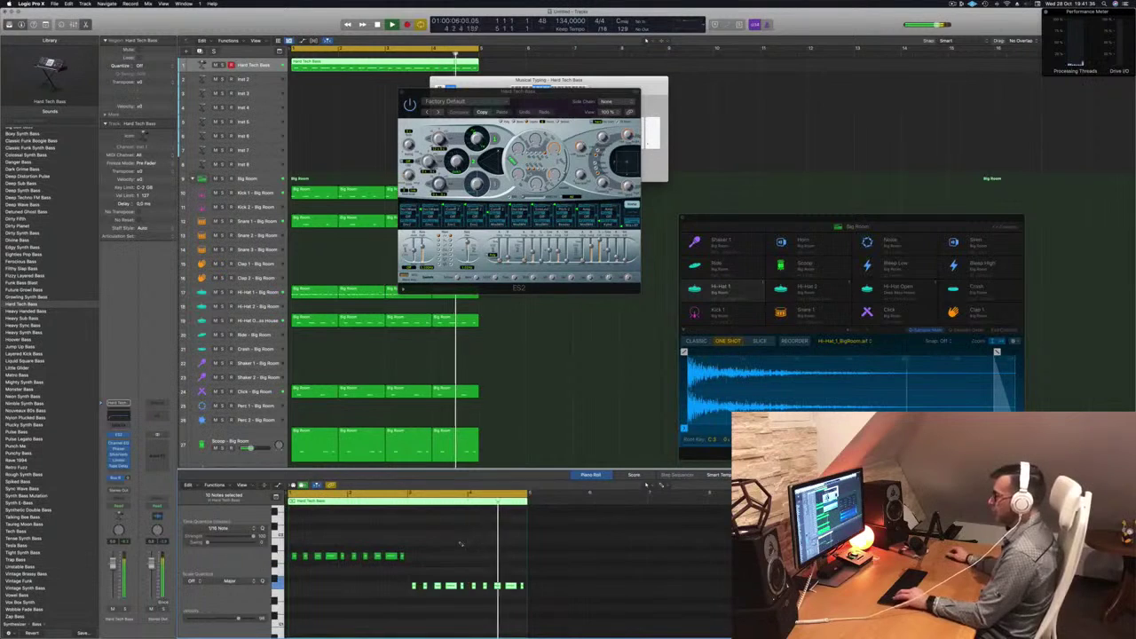
key("alt+Up")
key("alt+Up")
key("alt+Up")
key("alt+Up")
key("alt+Up")
key("alt+Up")
left_click_drag(461, 541, 462, 556)
key("Return")
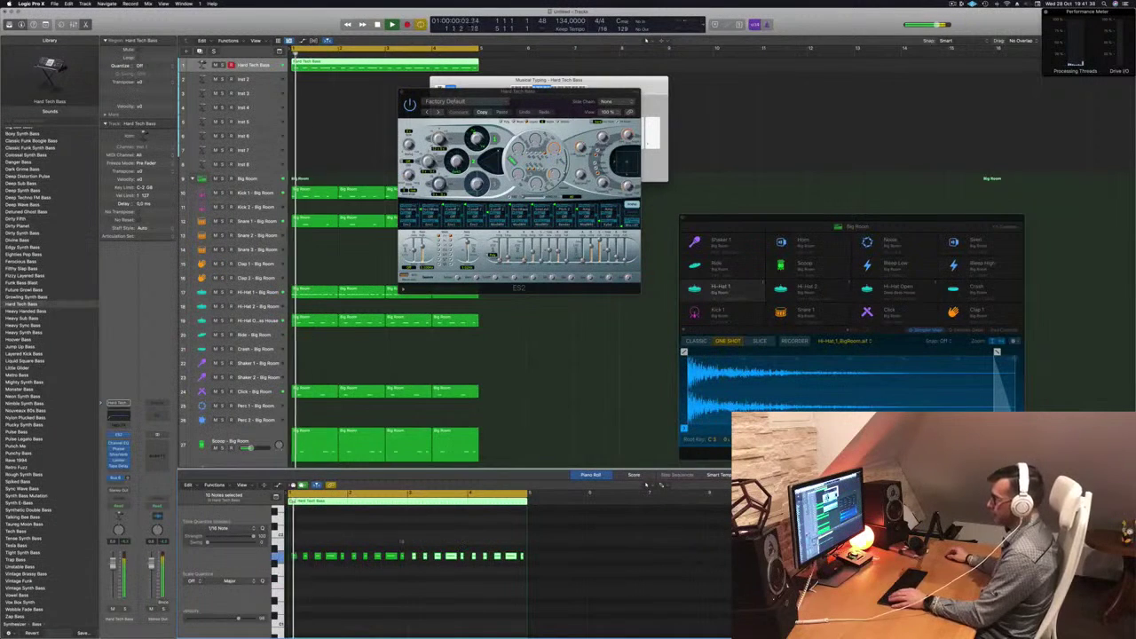
Select all bass notes on the shared pitch, move the ES2 window aside and restart playback
left_click(282, 559)
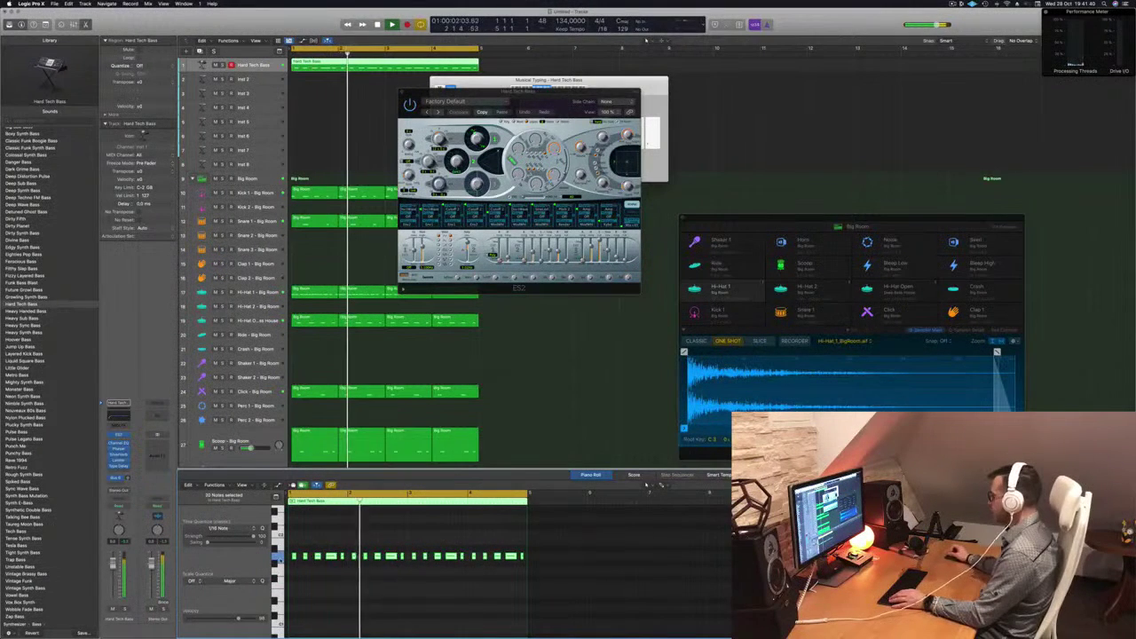
left_click_drag(569, 91, 645, 100)
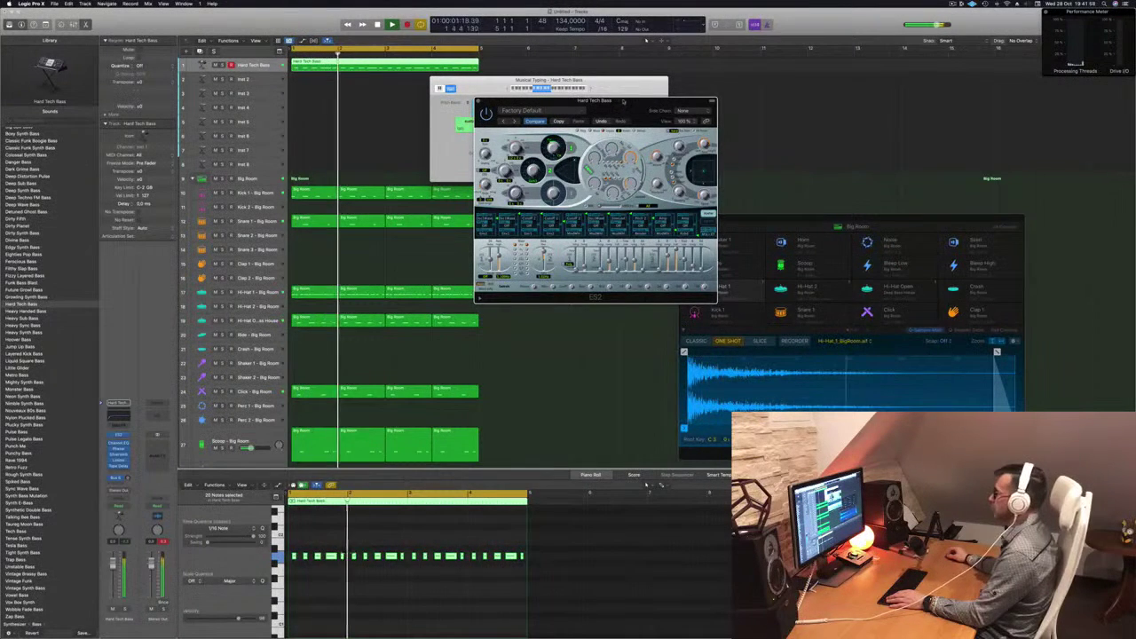
left_click_drag(623, 101, 633, 103)
key("space")
key("space")
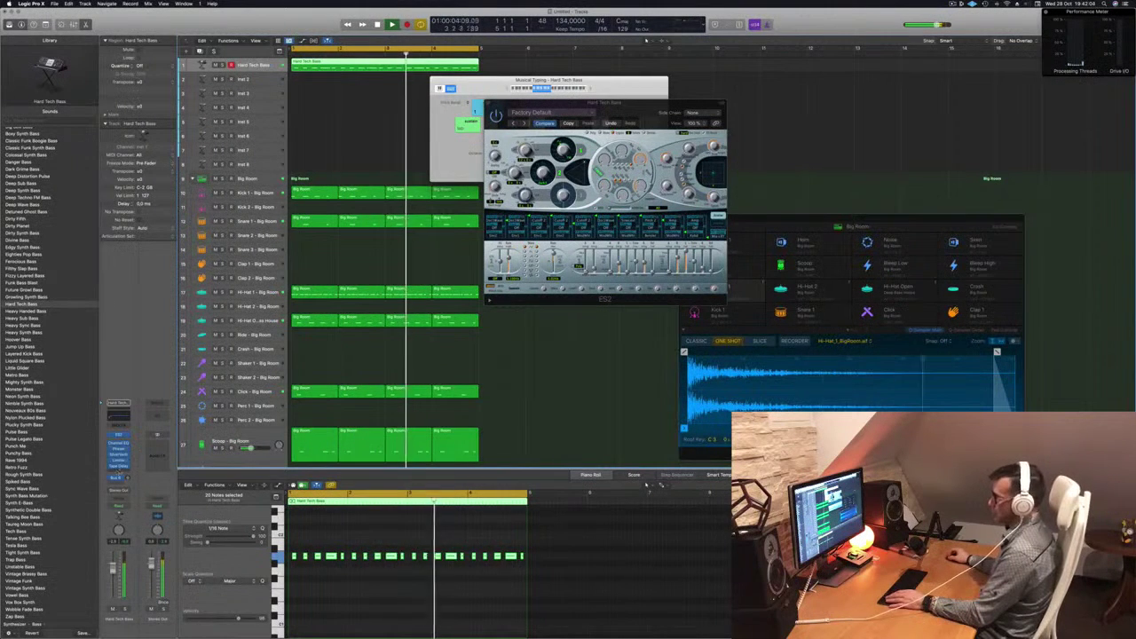
Open the Hard Tech Bass track's Tape Delay, raise its wet output to 14% and move its window
left_click(117, 466)
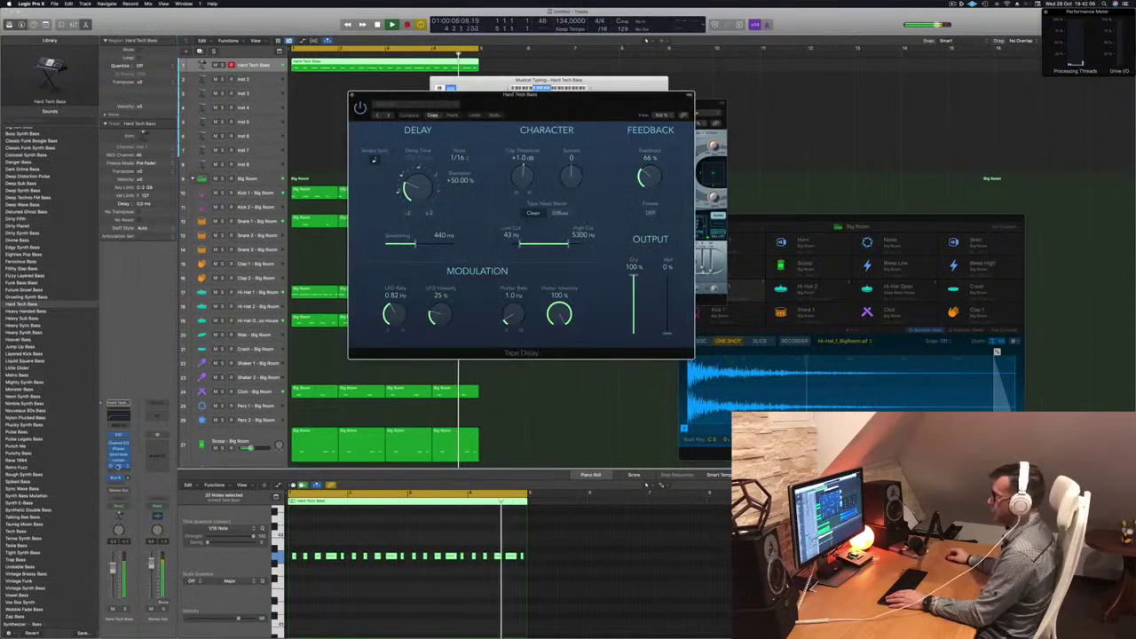
mouse_move(667, 334)
left_mouse_down()
mouse_move(667, 305)
mouse_move(667, 315)
left_mouse_up()
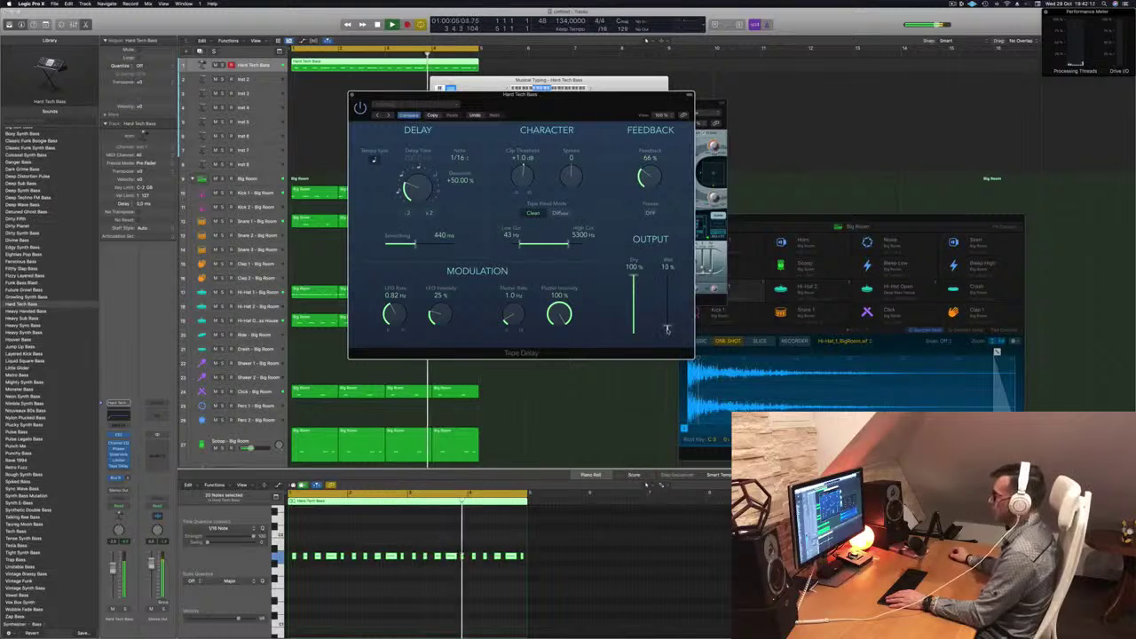
left_click_drag(587, 114, 646, 77)
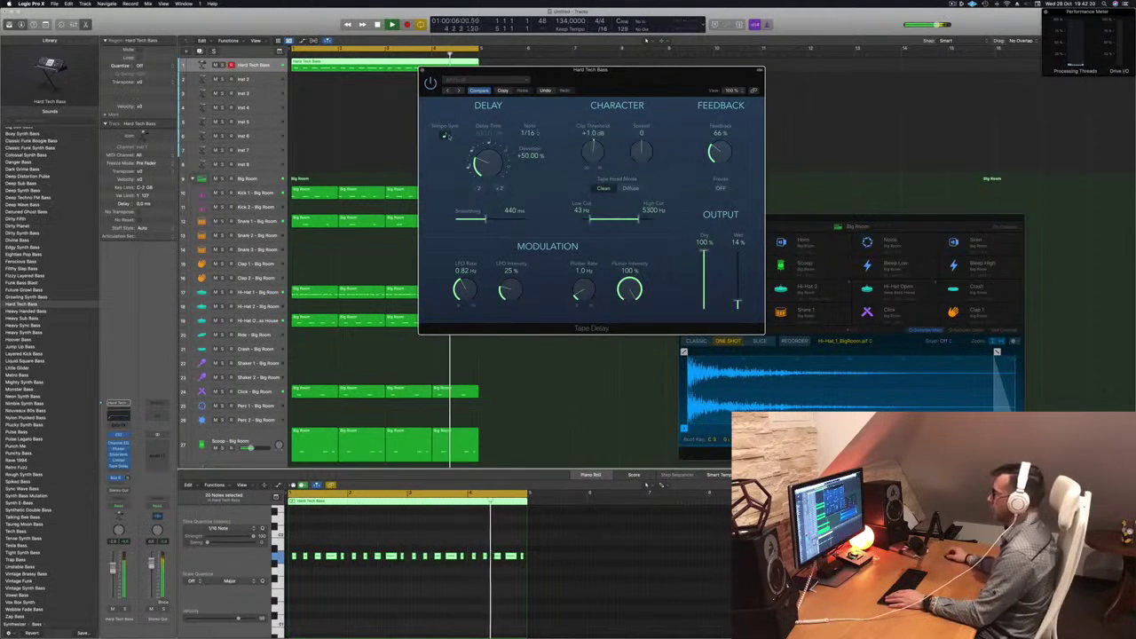
Toggle the Tape Delay's tempo sync off and on again, and set the delay time to a 1/8 note
left_click(444, 136)
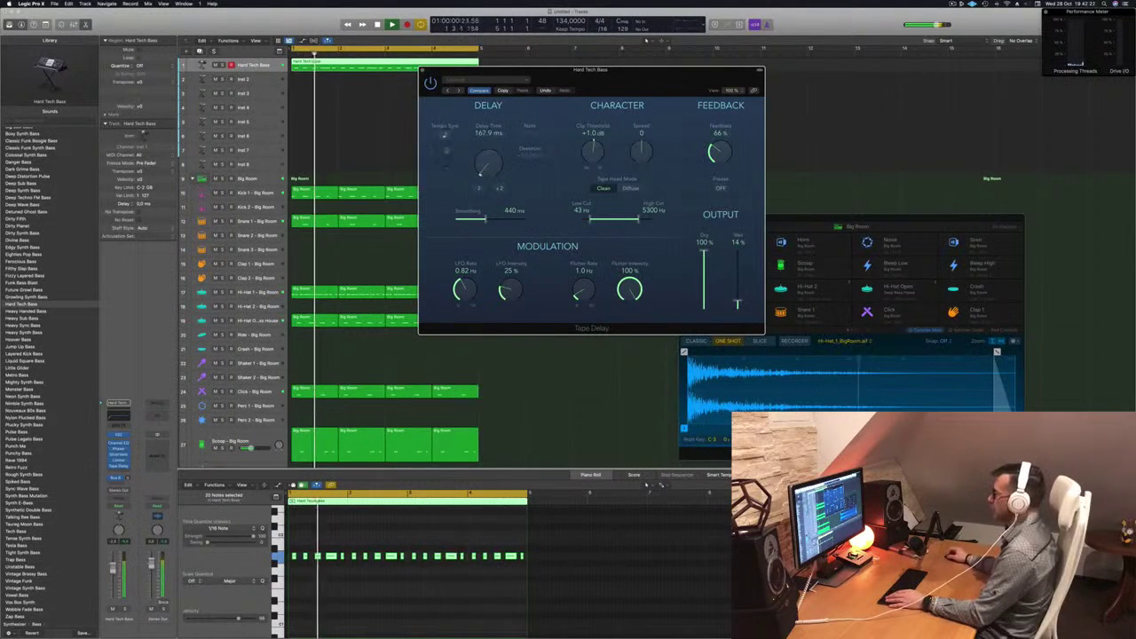
left_click(445, 134)
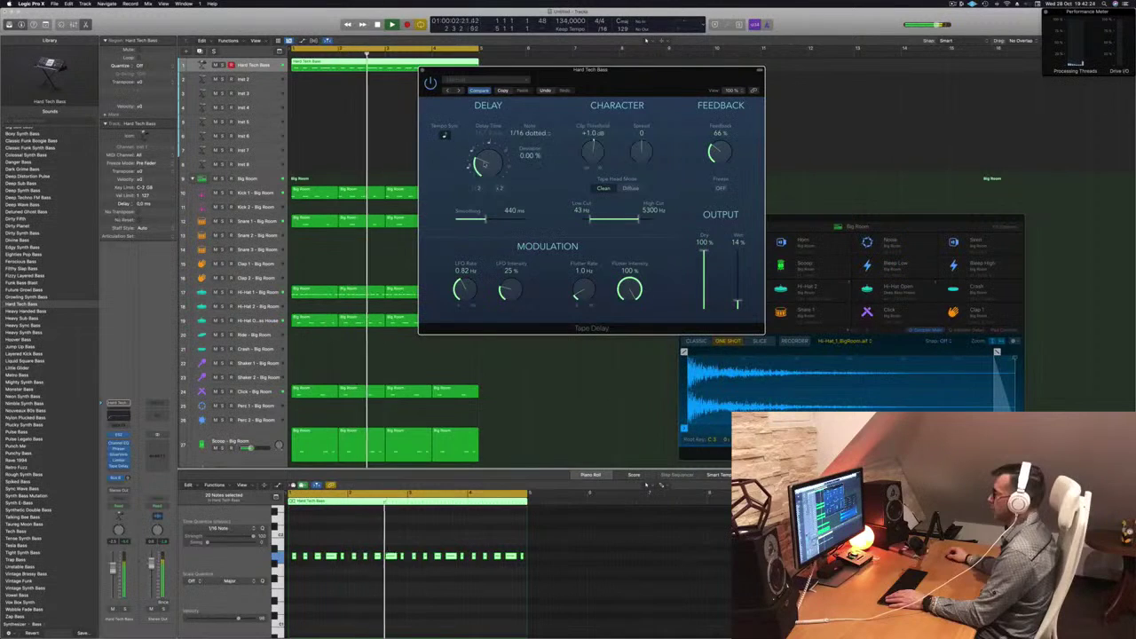
left_click_drag(486, 153, 488, 145)
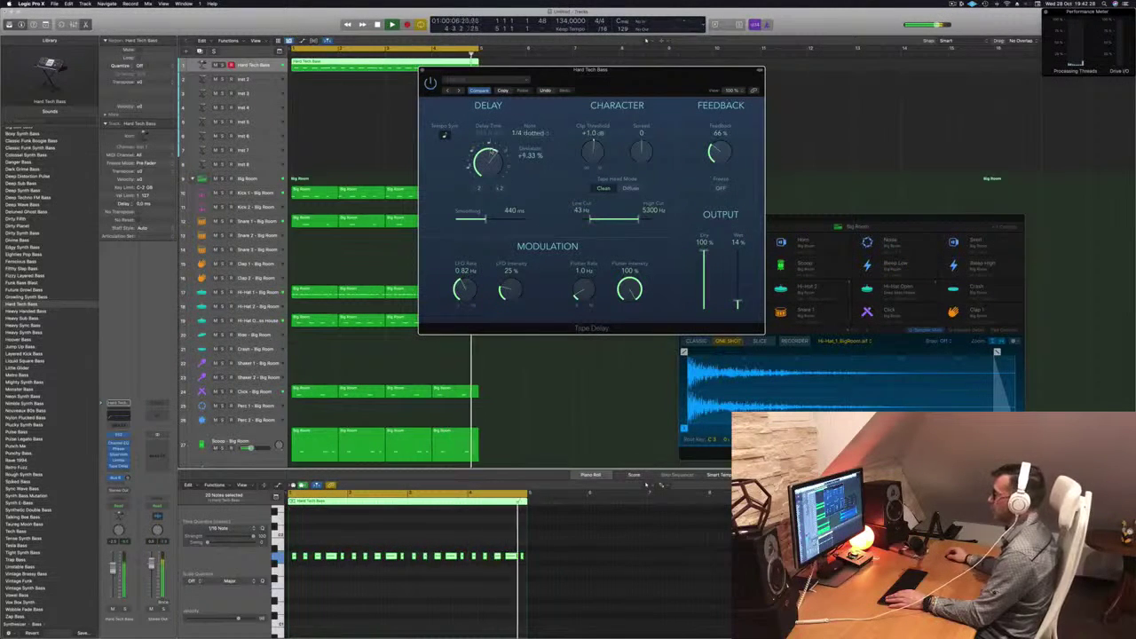
left_click_drag(492, 152, 491, 184)
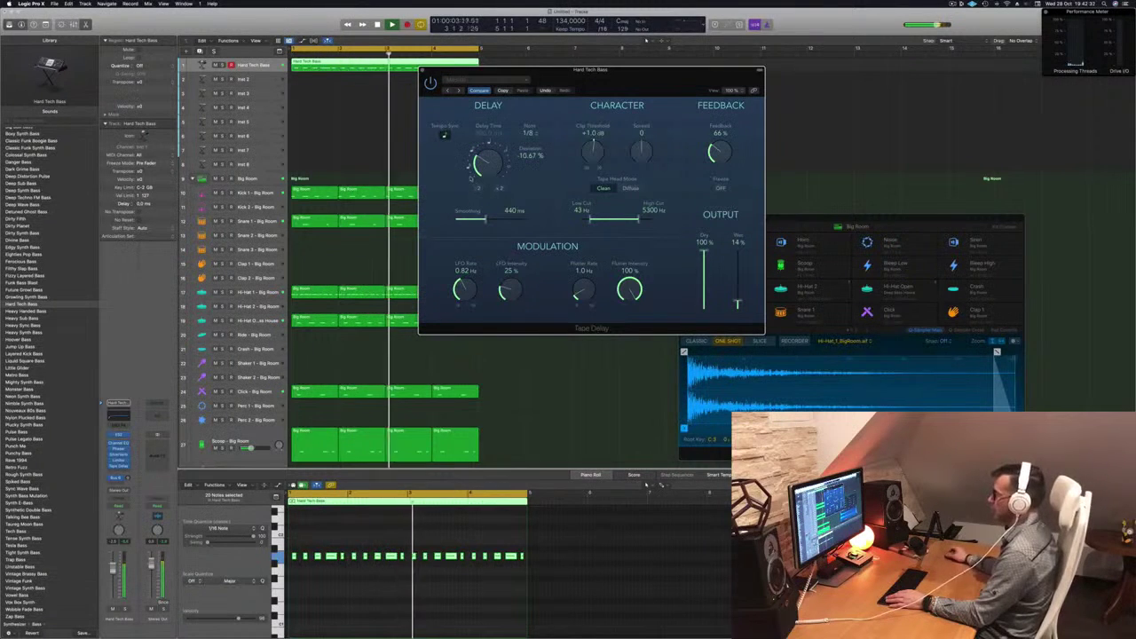
Set the Tape Delay's smoothing to 670 ms and its deviation to 0%
left_click_drag(484, 219, 424, 222)
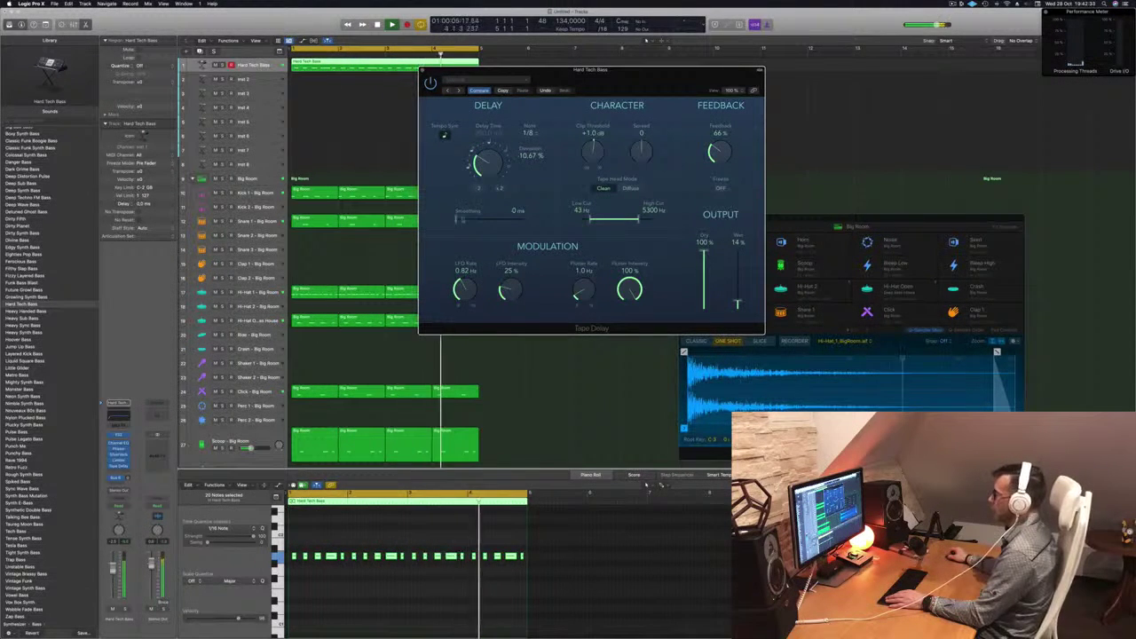
left_click_drag(561, 219, 502, 219)
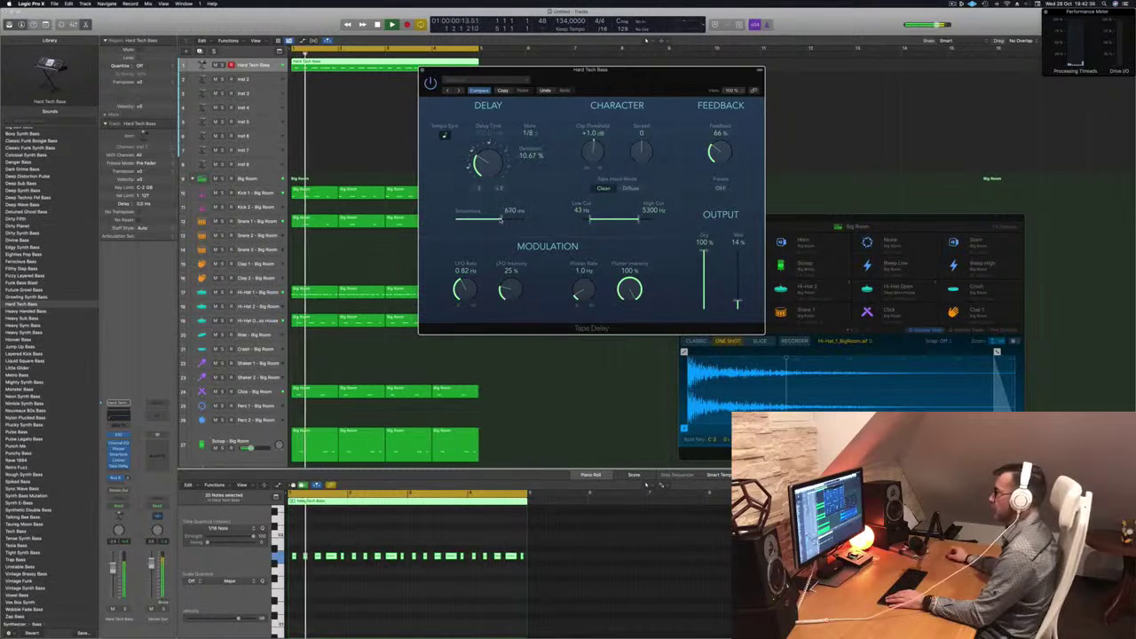
mouse_move(530, 145)
left_mouse_down()
mouse_move(530, 176)
mouse_move(529, 150)
left_mouse_up()
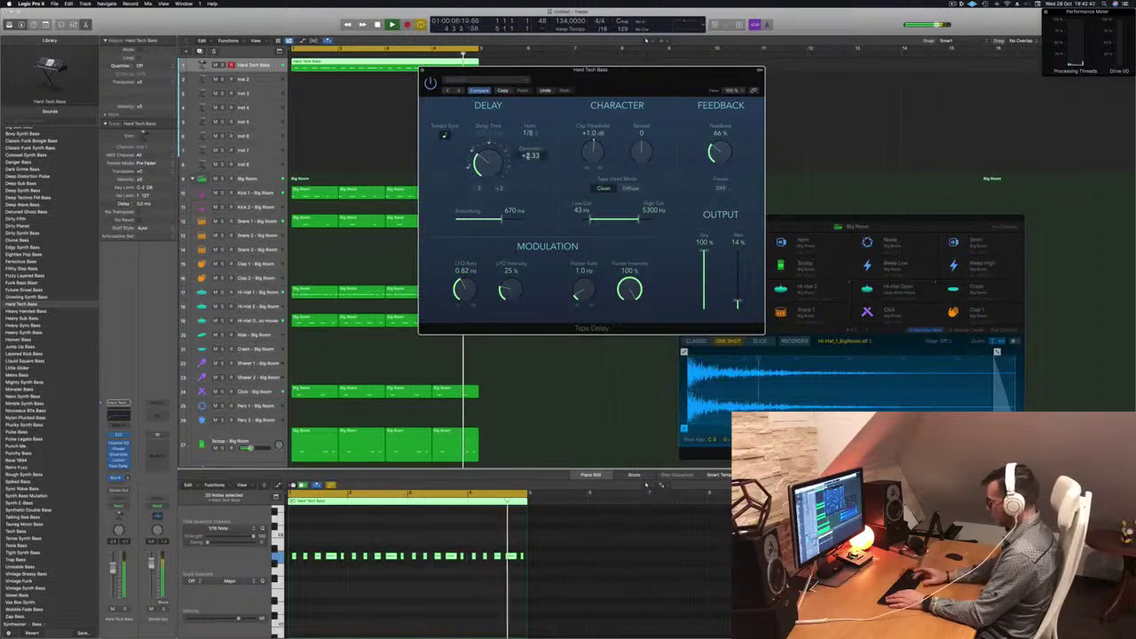
type("0")
key("Return")
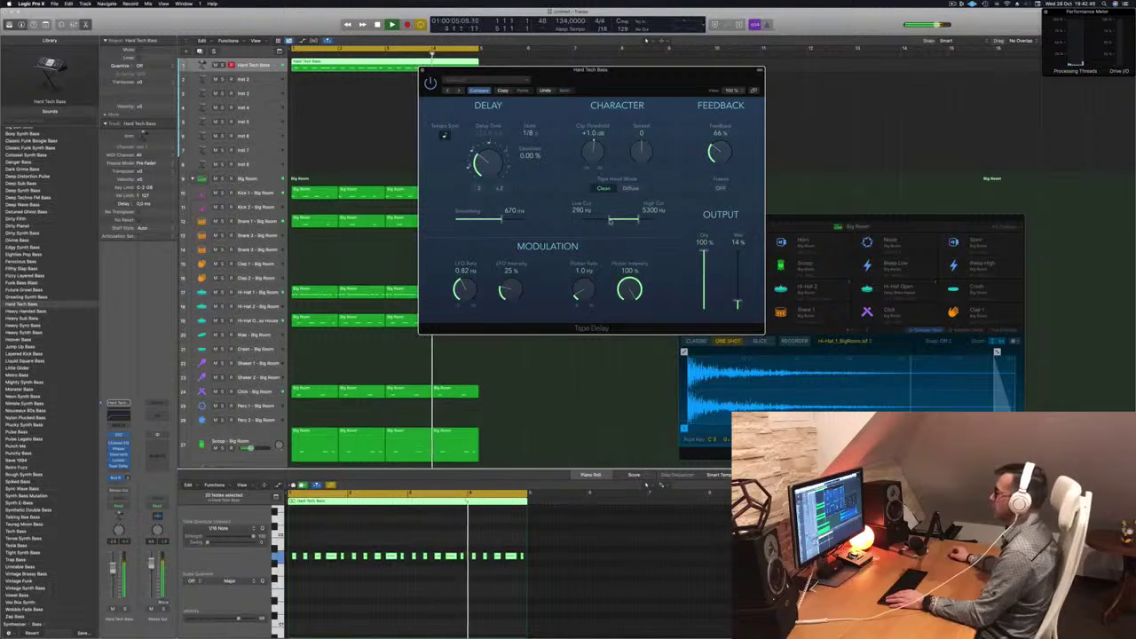
Set the Tape Delay's low cut to 180 Hz, high cut to 20000 Hz and wet output to 17%
left_click_drag(616, 222, 658, 223)
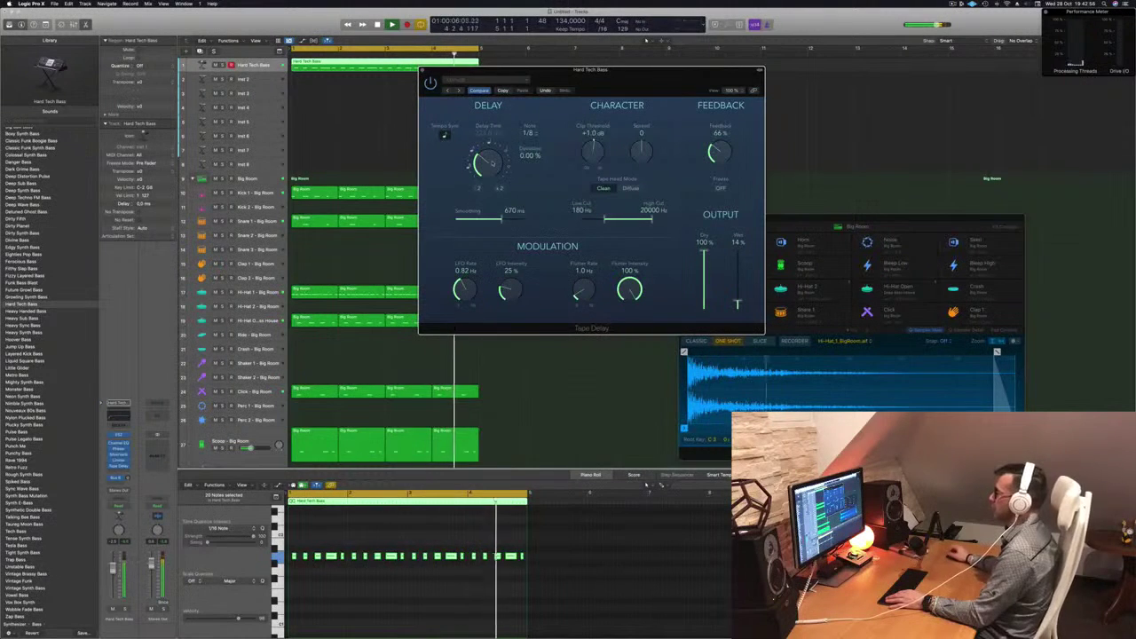
left_click_drag(489, 156, 491, 167)
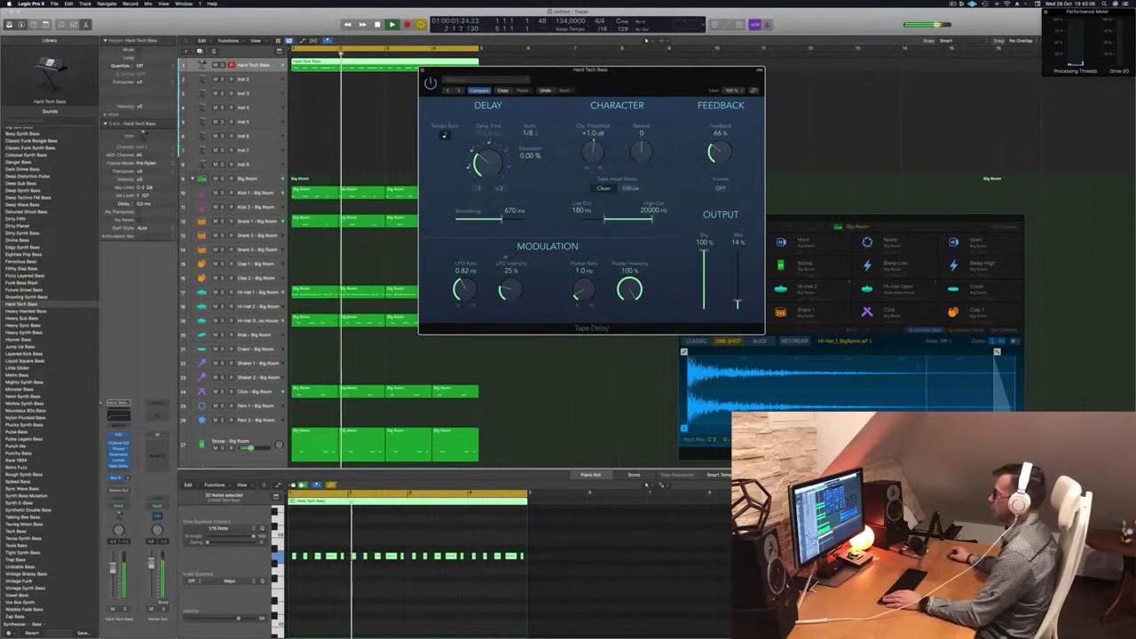
left_click_drag(611, 76, 629, 81)
mouse_move(754, 307)
left_mouse_down()
mouse_move(758, 328)
mouse_move(755, 287)
mouse_move(756, 308)
left_mouse_up()
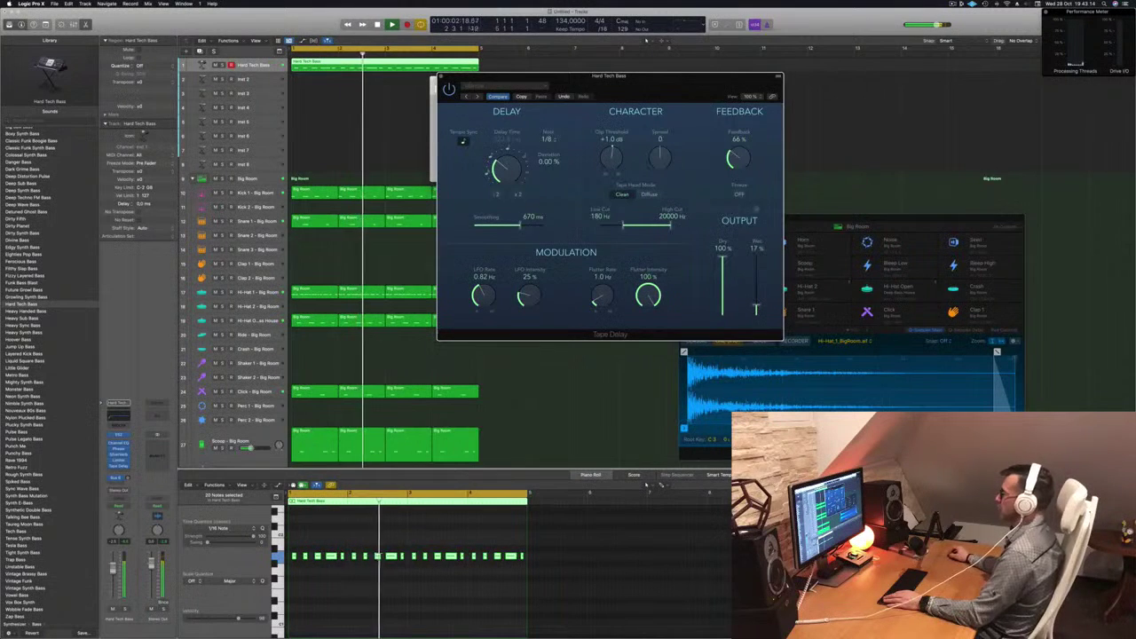
Close the Tape Delay and move the ES2 and Musical Typing windows clear of the arranged regions
left_click(442, 78)
left_click_drag(471, 81, 729, 98)
left_click_drag(643, 108, 852, 124)
Open Alchemy on the Inst 2 track, filter its presets to distorted synths and load Acid Etched Bass
left_click(266, 79)
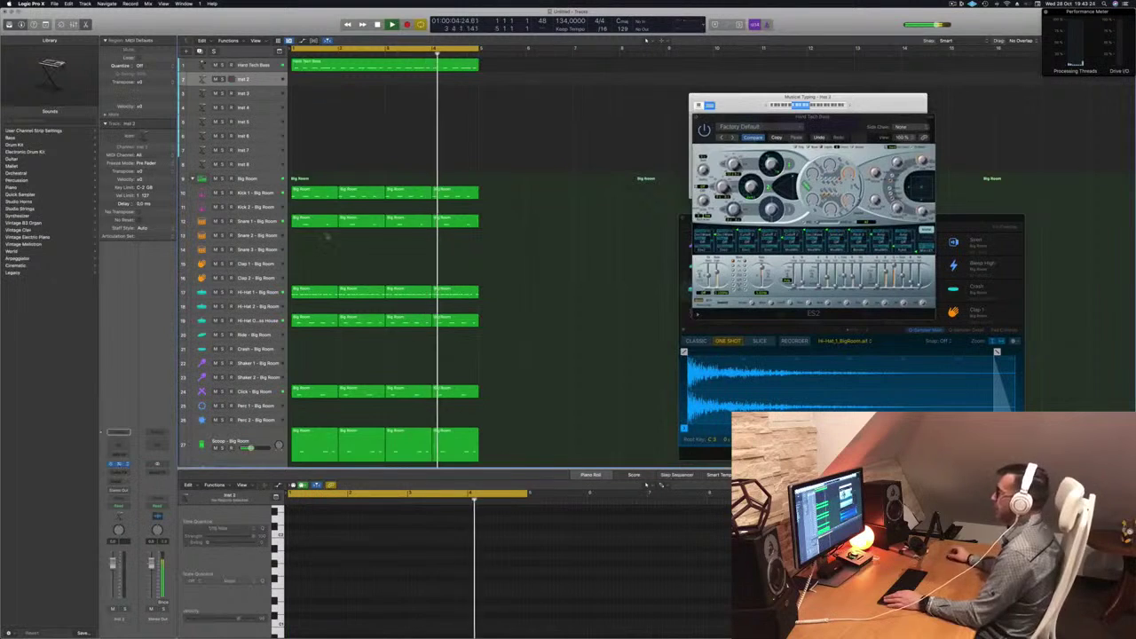
left_click_drag(525, 110, 507, 108)
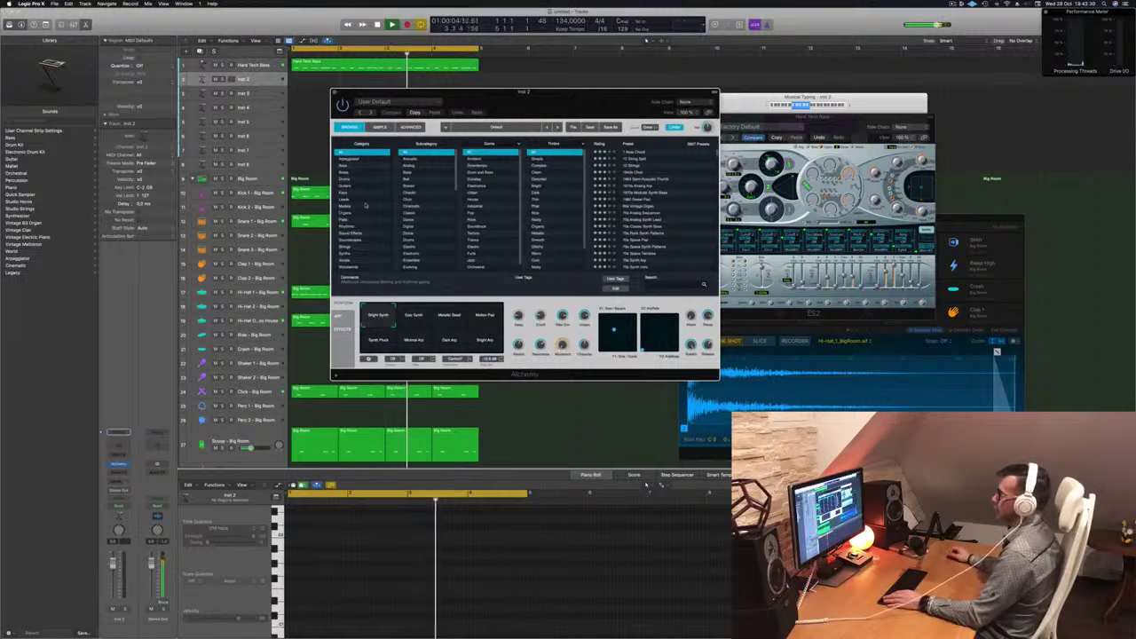
left_click(364, 253)
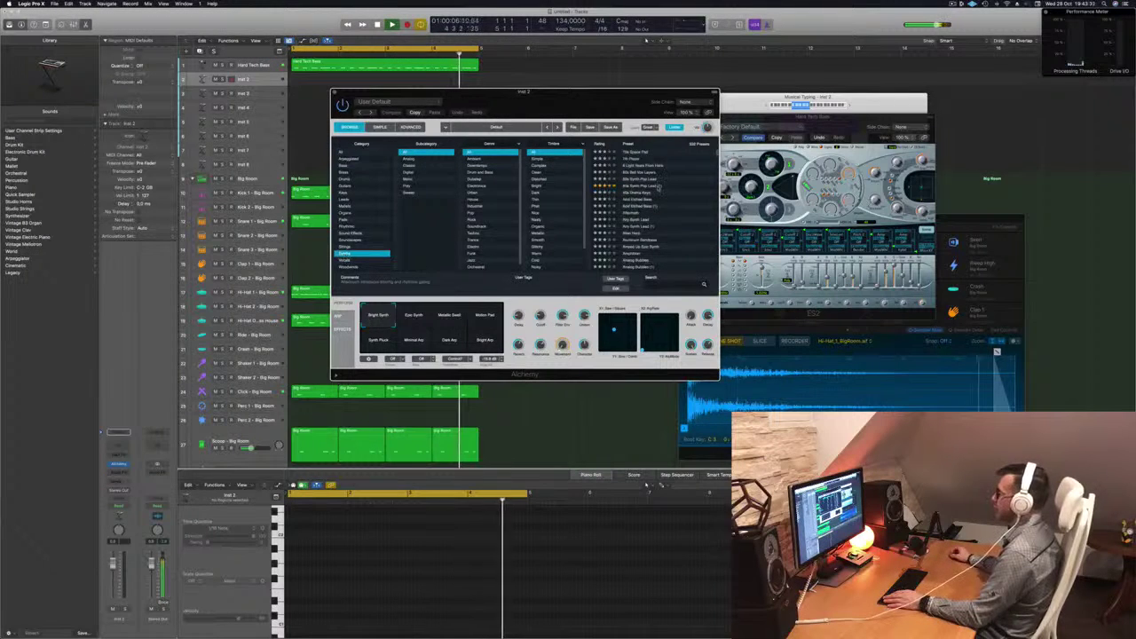
scroll(657, 187, "down", 5)
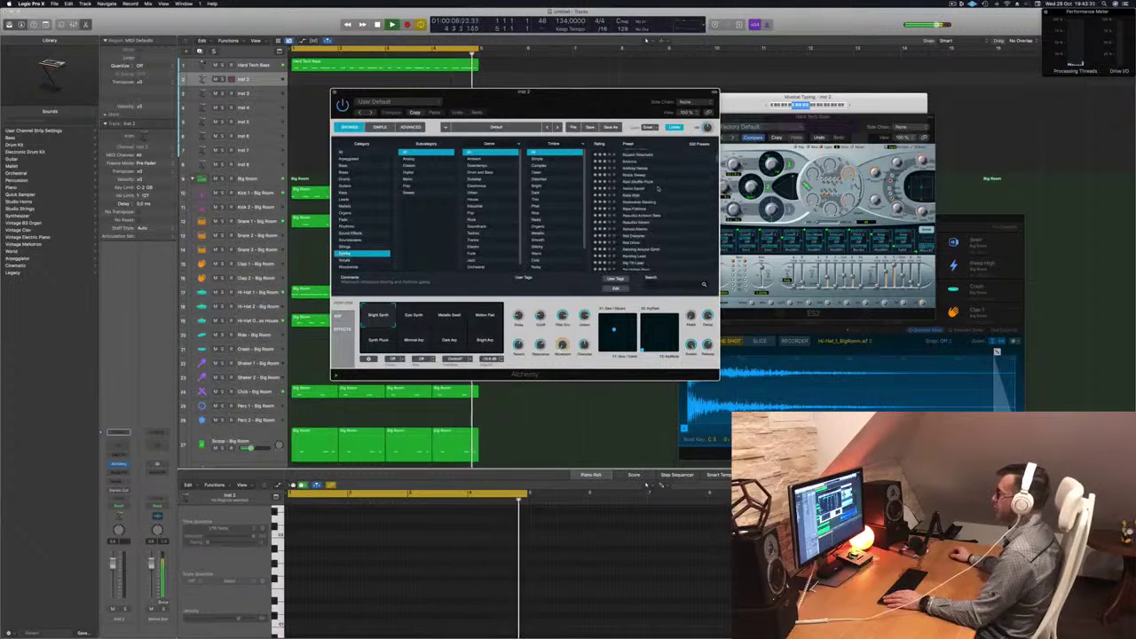
left_click(543, 179)
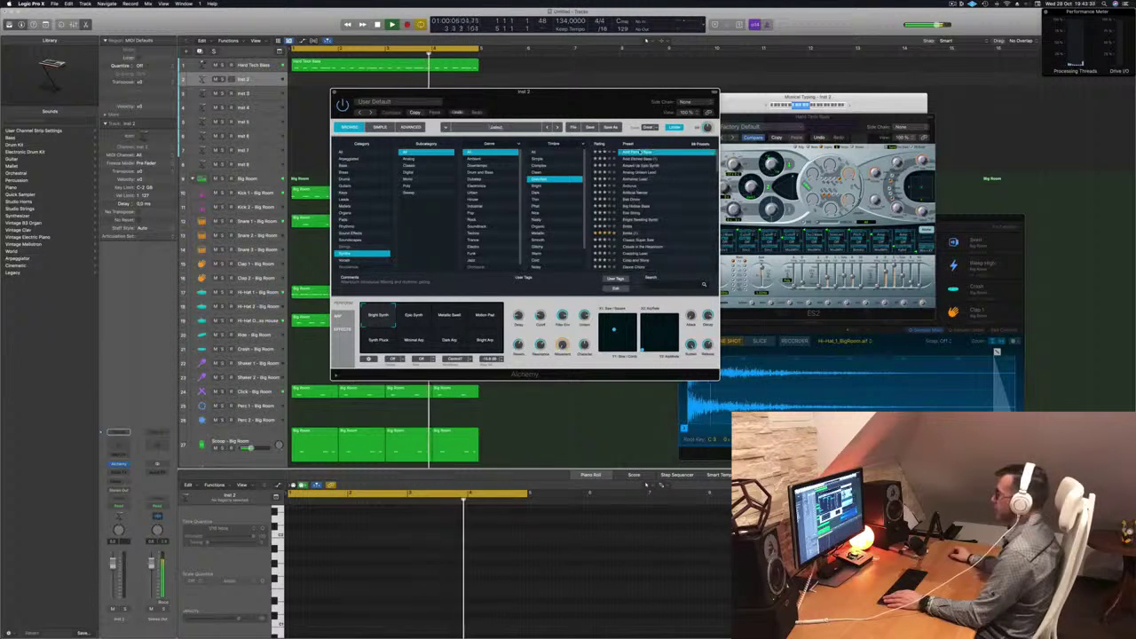
Bring up Musical Typing and audition Acid Etched Bass's performance variations, including Pad Mode, Clean & Phat, Total Destruction and Arp Acid
key("super+k")
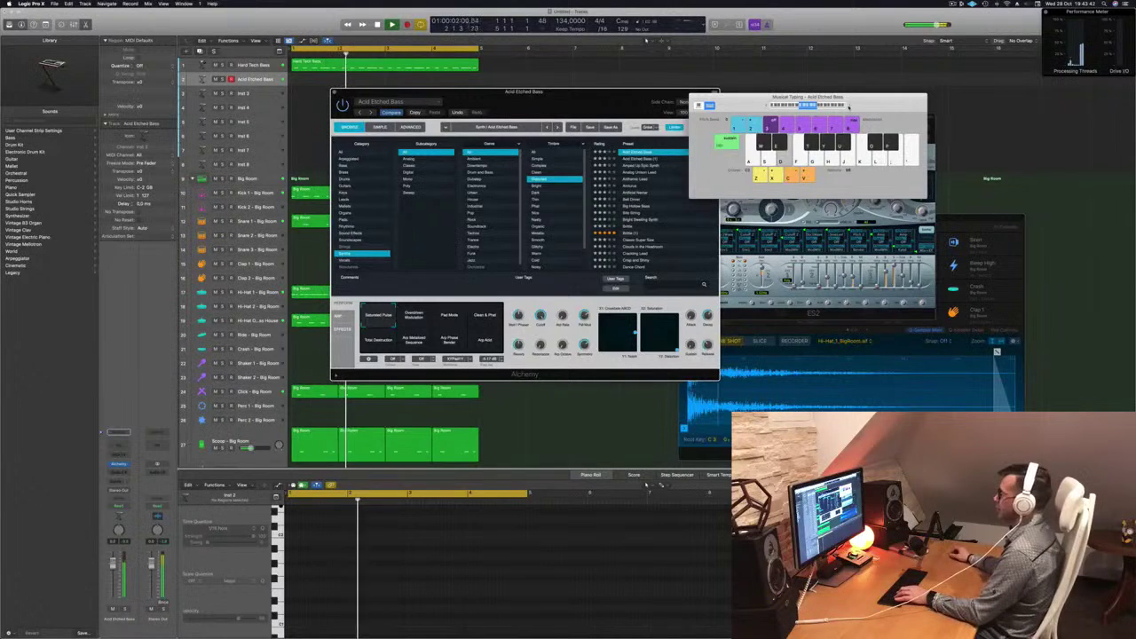
left_click(445, 321)
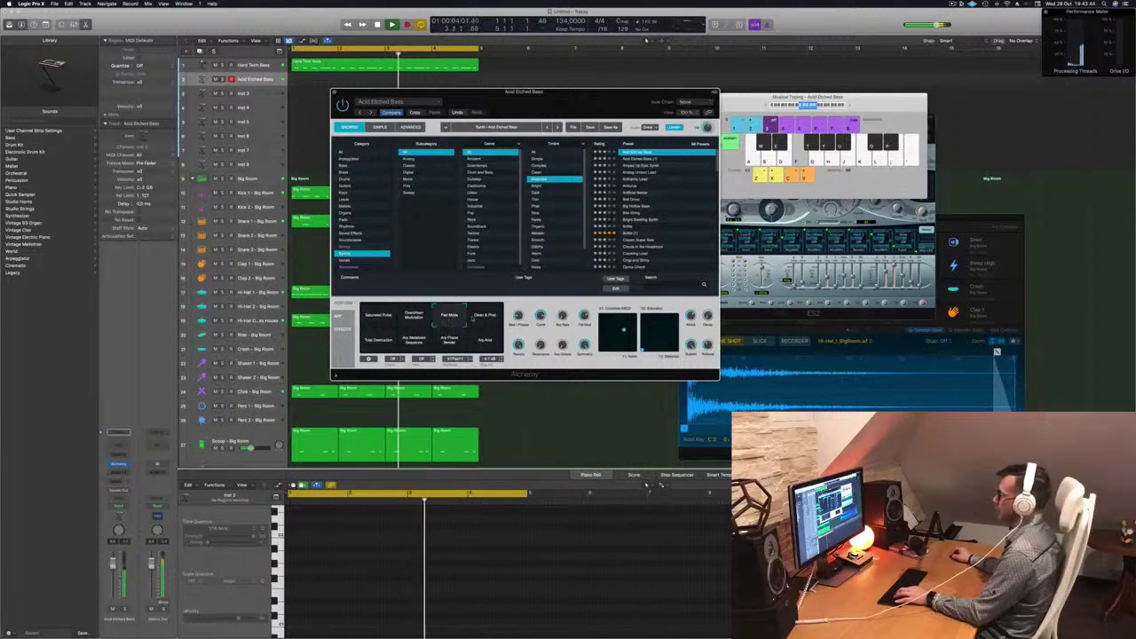
left_click(413, 316)
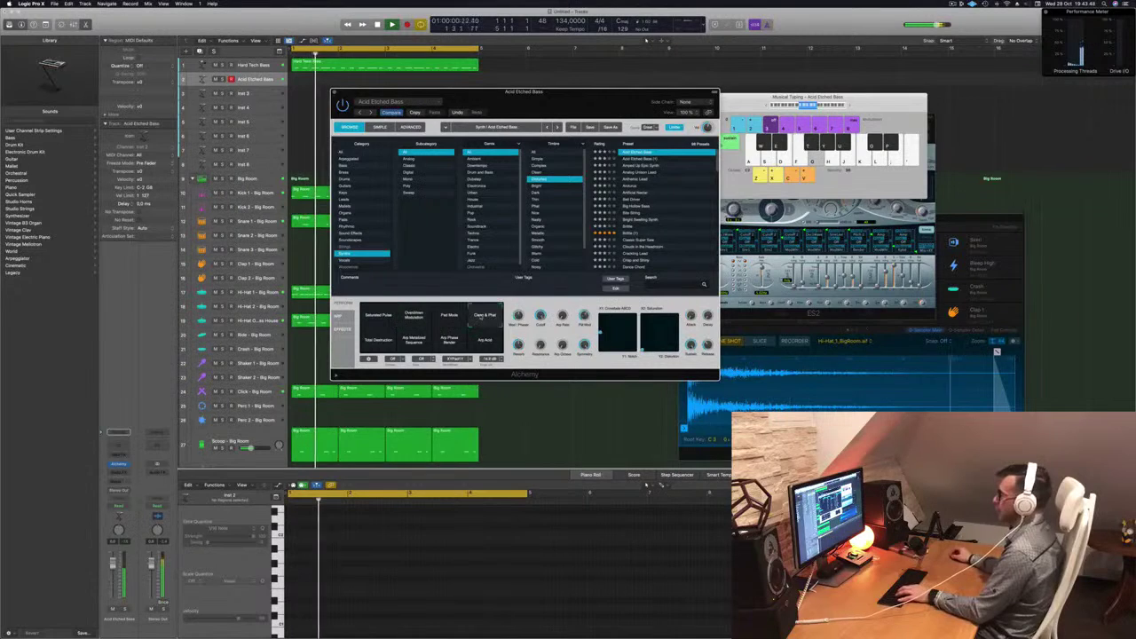
left_click(485, 340)
left_click(449, 339)
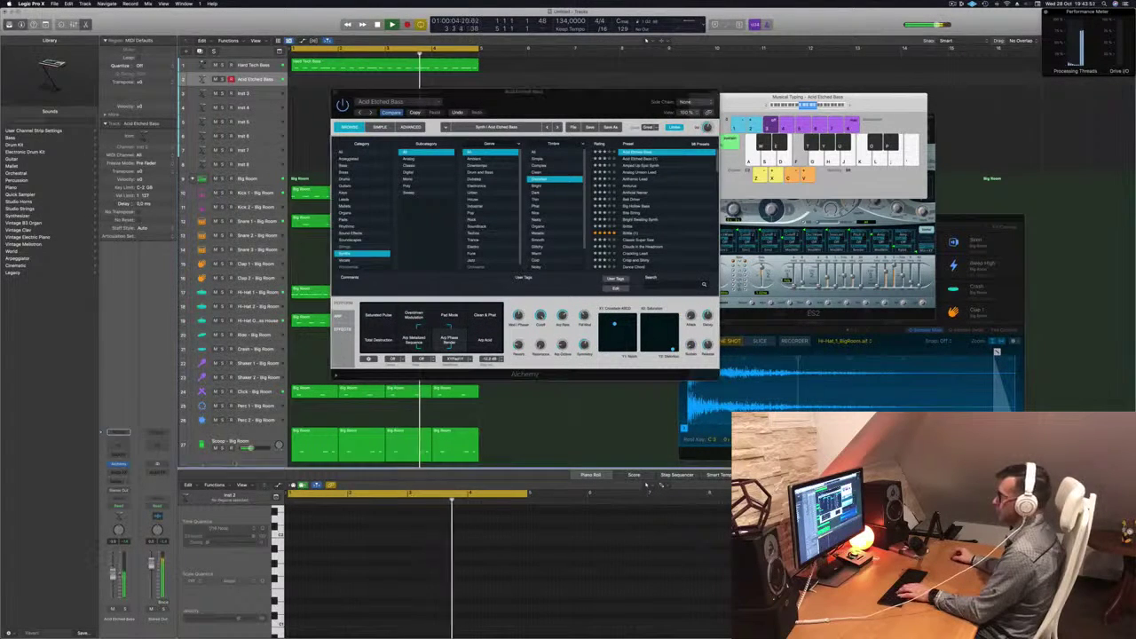
left_click(410, 344)
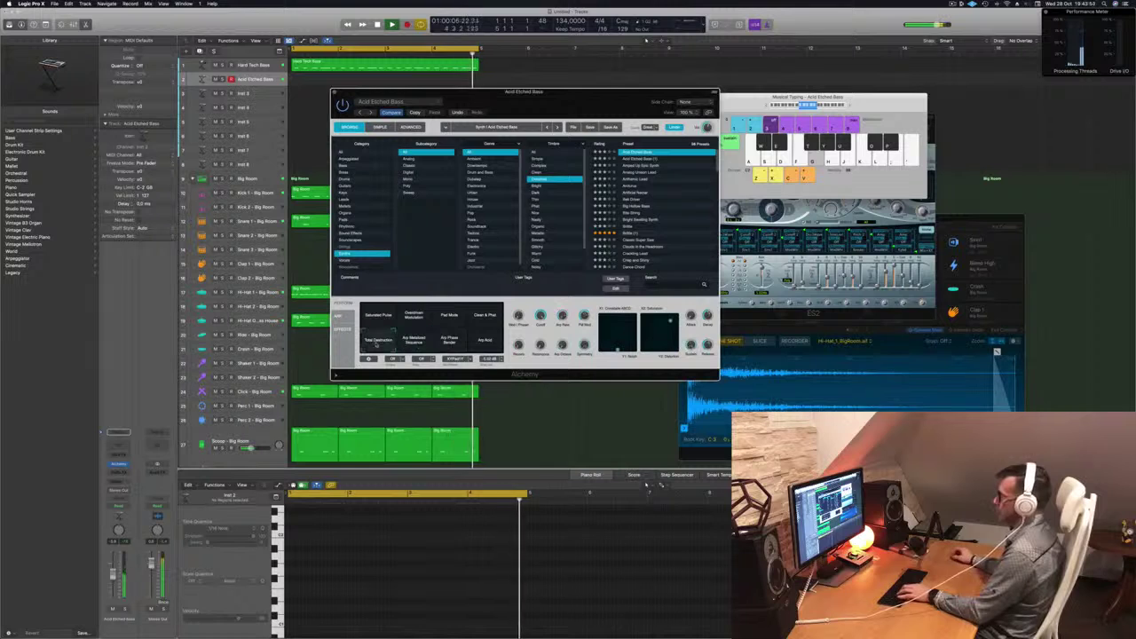
left_click(484, 341)
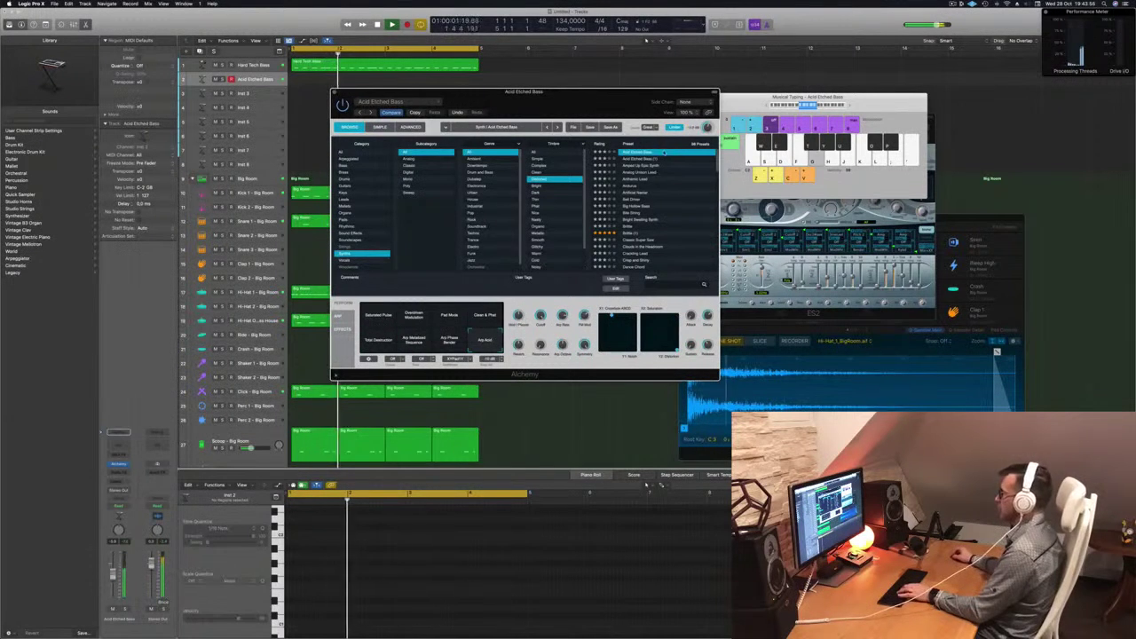
Load the Amped Up Epic Synth preset with its Distorted variation and lower the track's volume slightly
left_click(641, 166)
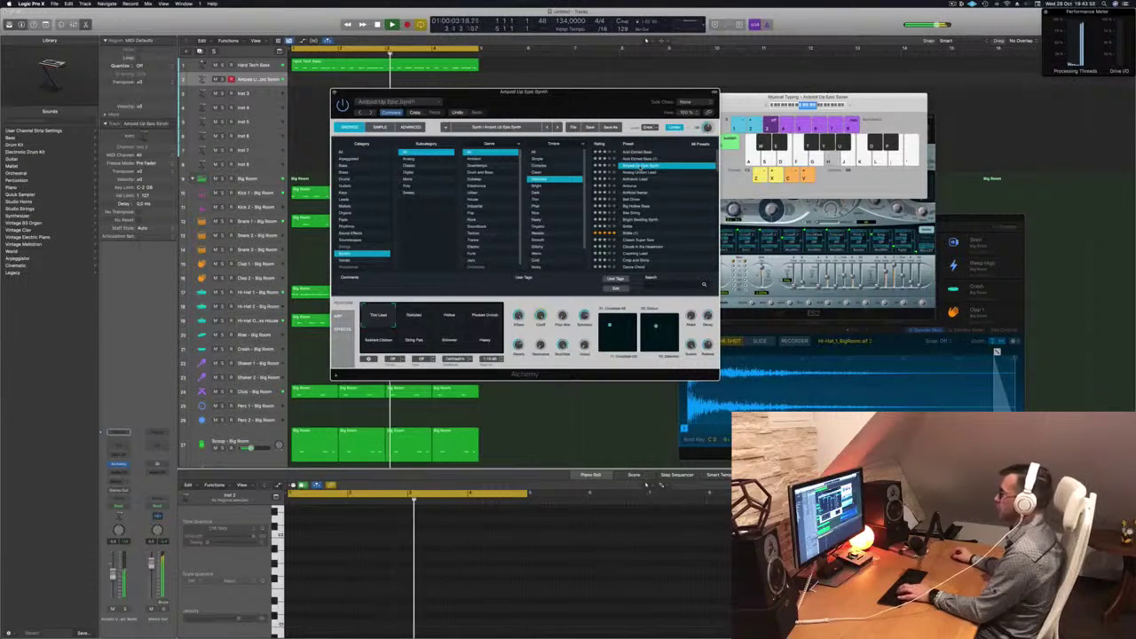
left_click(425, 321)
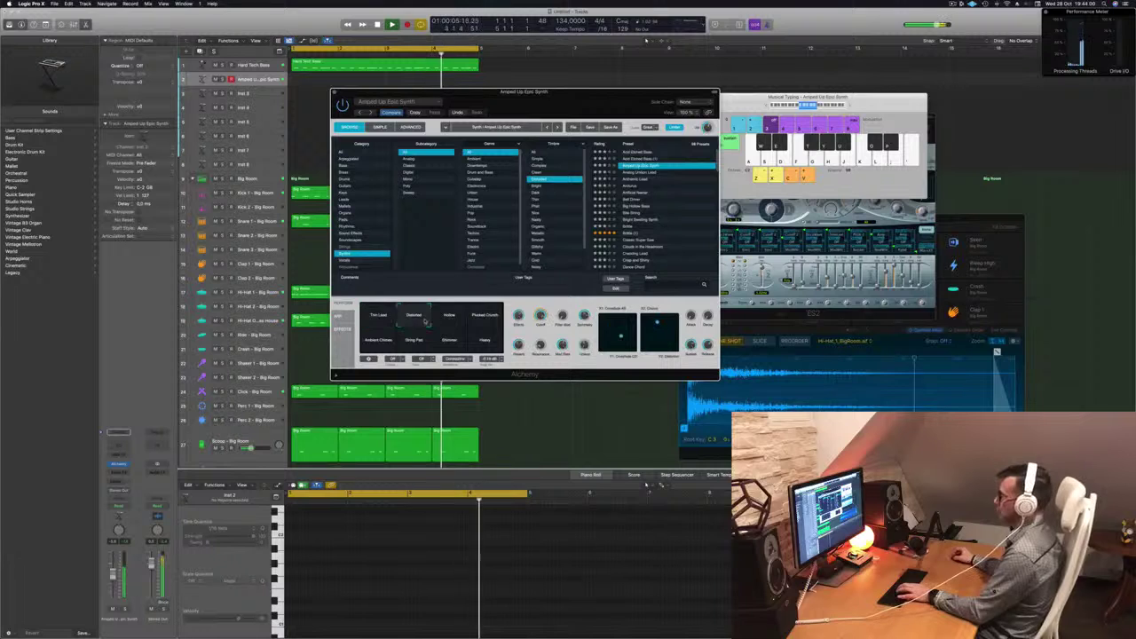
left_click_drag(113, 575, 112, 582)
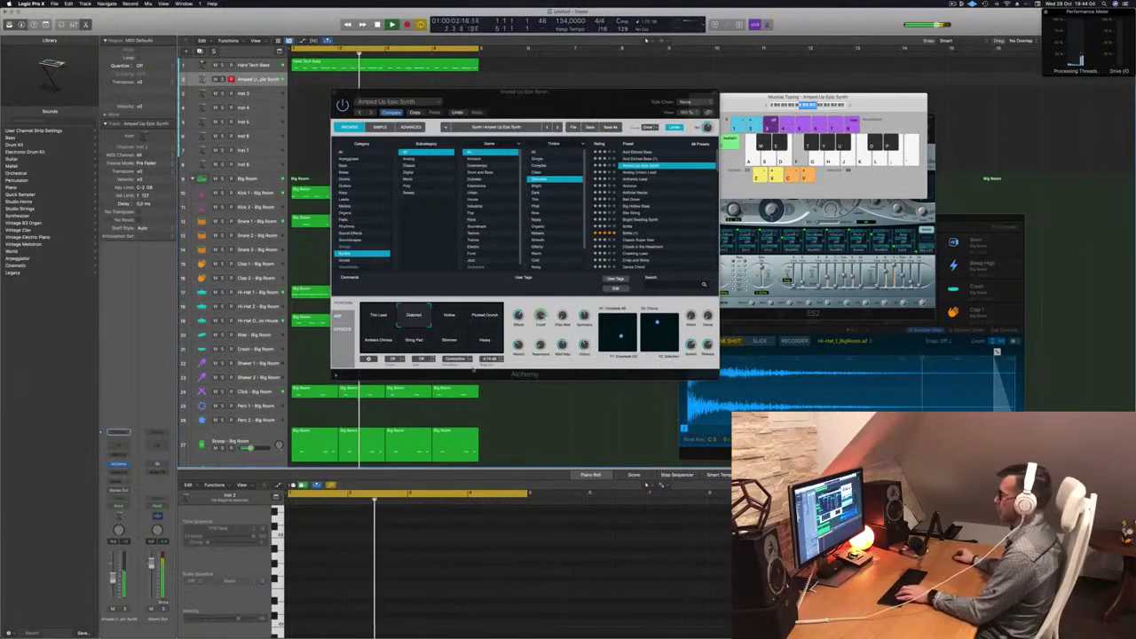
Audition Amped Up Epic Synth's Hollow, Plucked Crunch, Ambient Chimes, String Pad and Shimmer variations, ending on Heavy
left_click(457, 321)
left_click(485, 322)
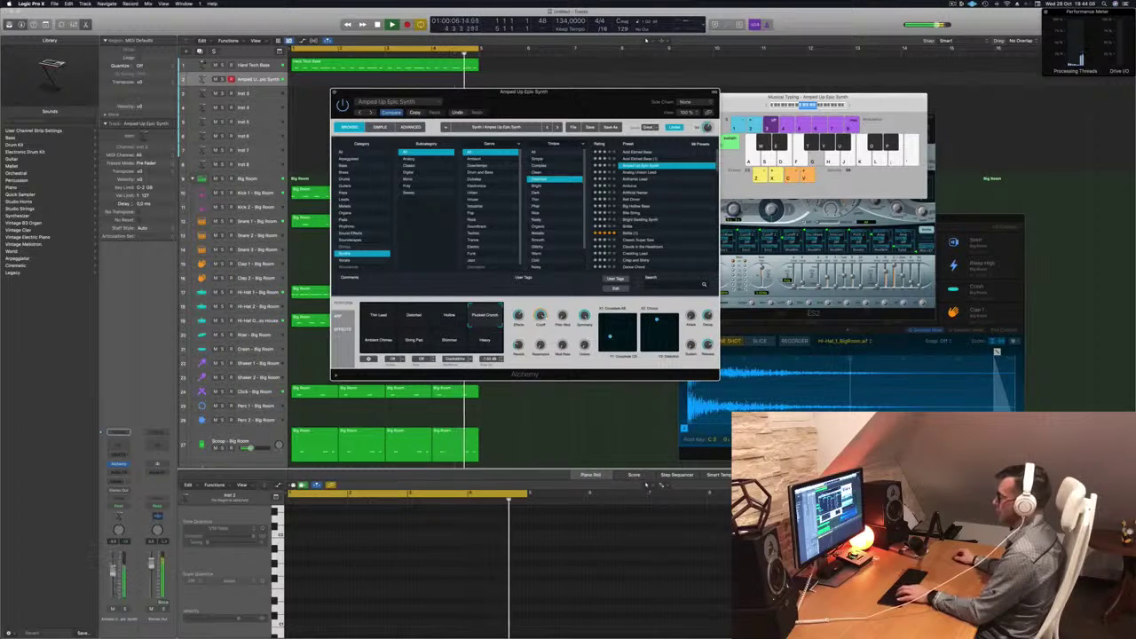
left_click(391, 339)
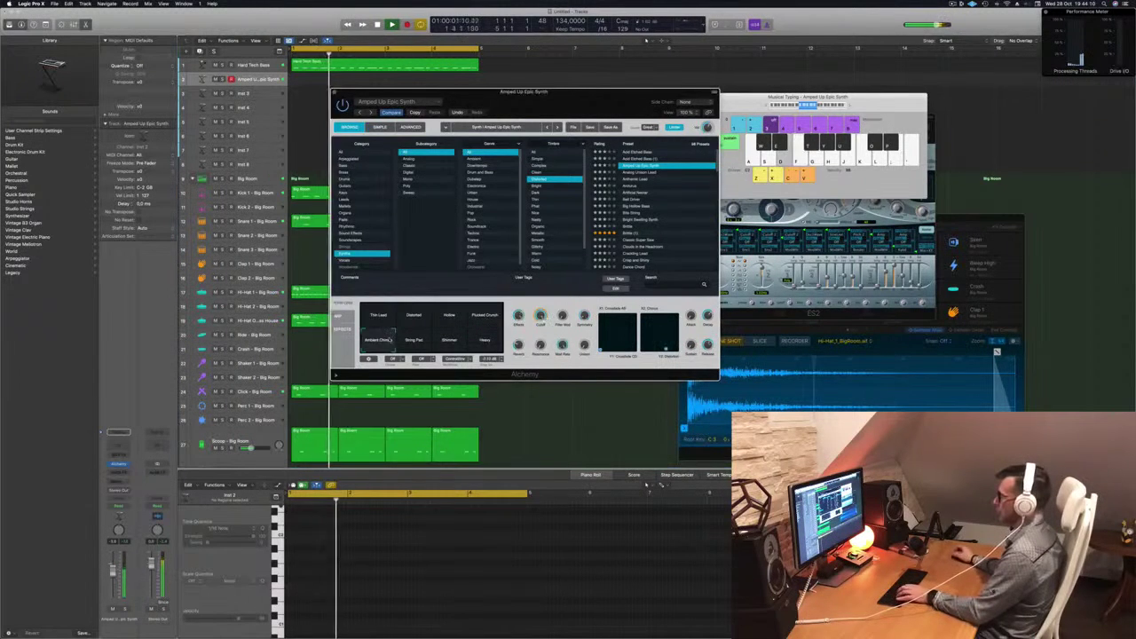
left_click(414, 340)
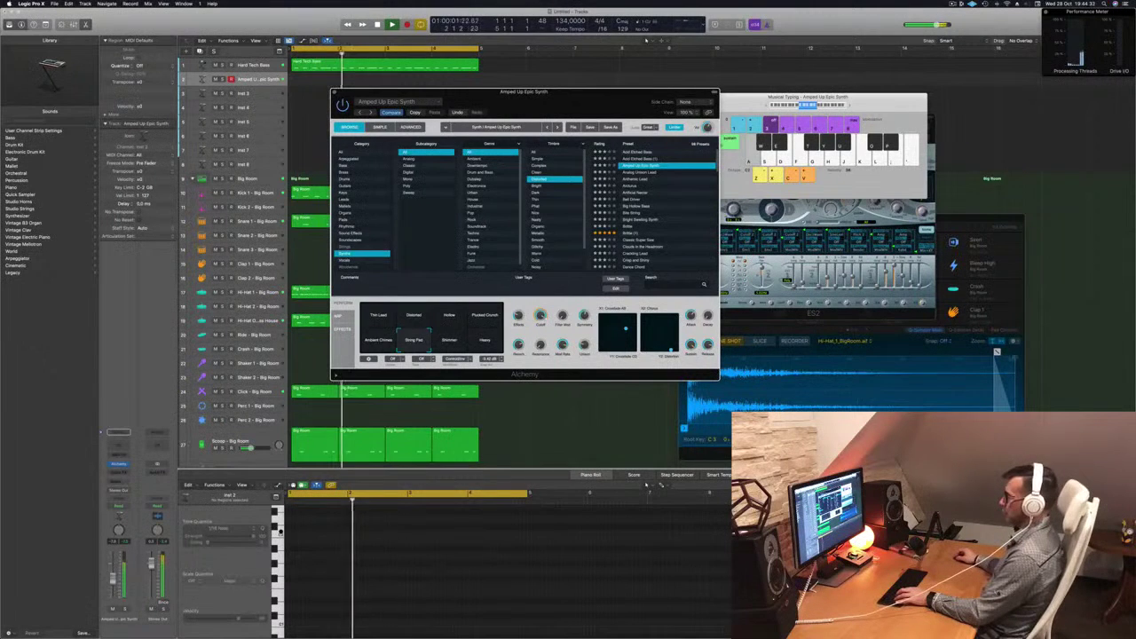
left_click(449, 341)
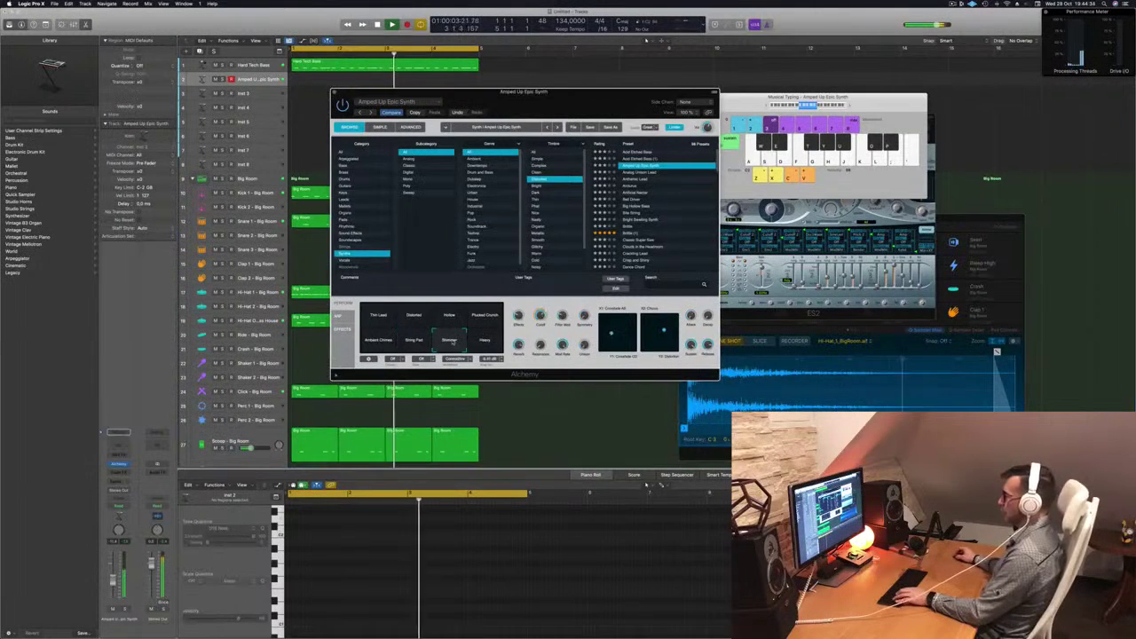
left_click(488, 342)
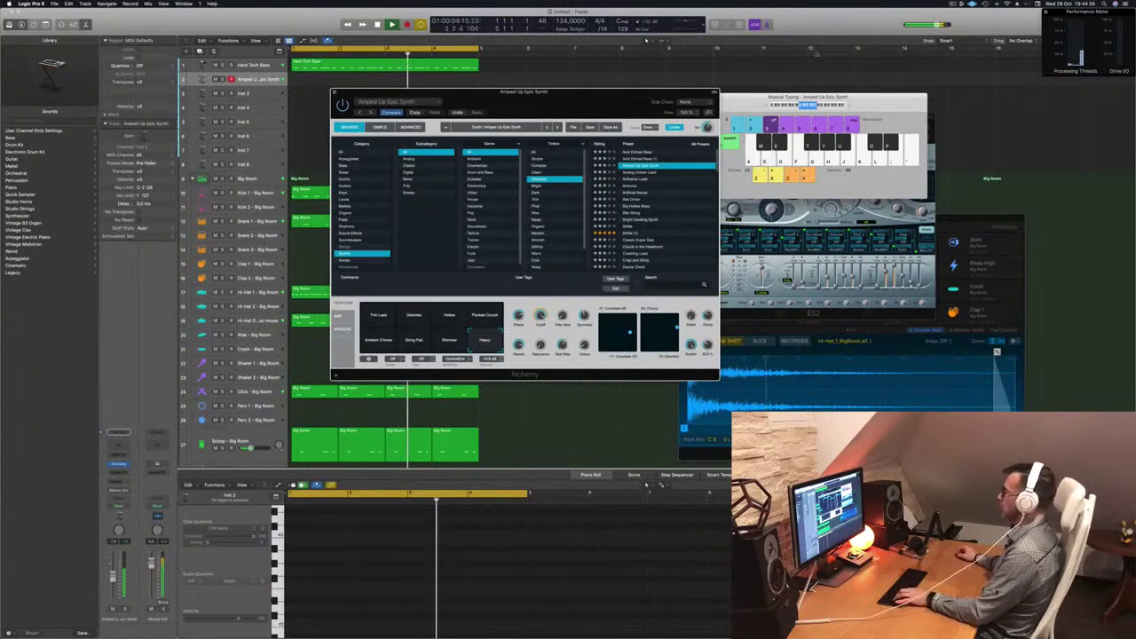
Move the Alchemy and Musical Typing windows clear of the arranged regions and show the Hard Tech Bass region's notes
left_click(766, 105)
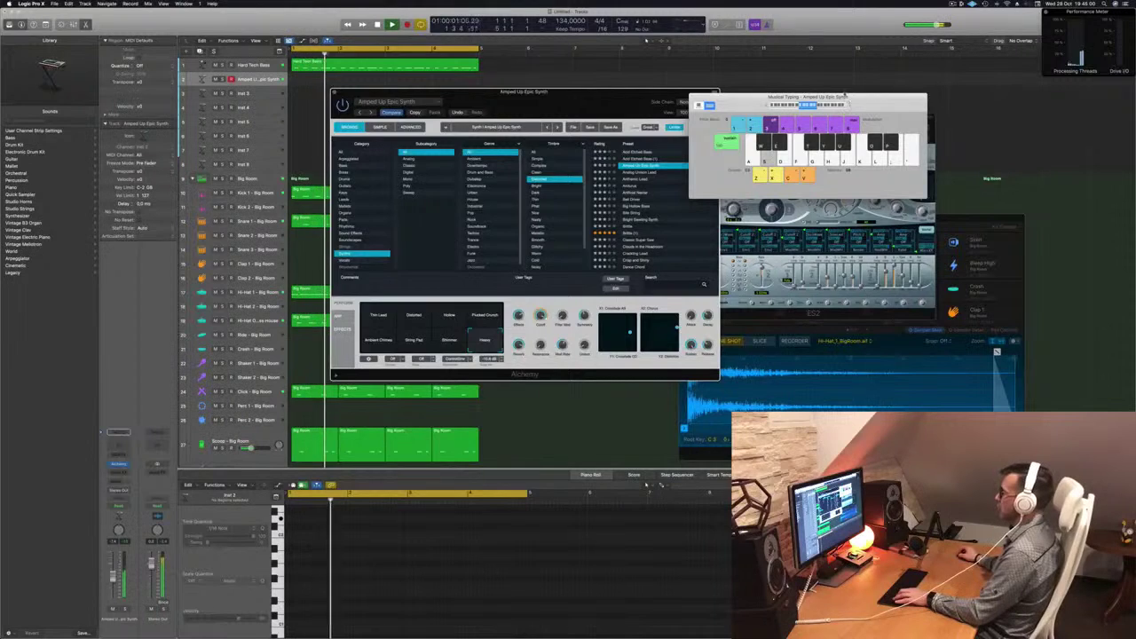
left_click_drag(614, 94, 887, 151)
left_click(437, 67)
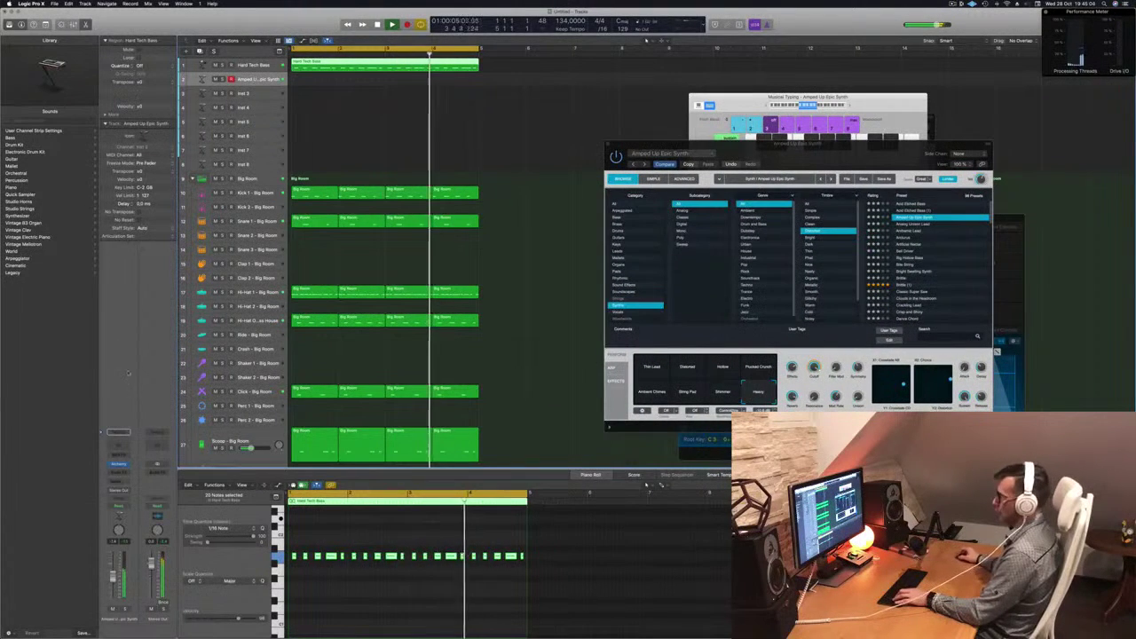
left_click_drag(791, 397, 791, 444)
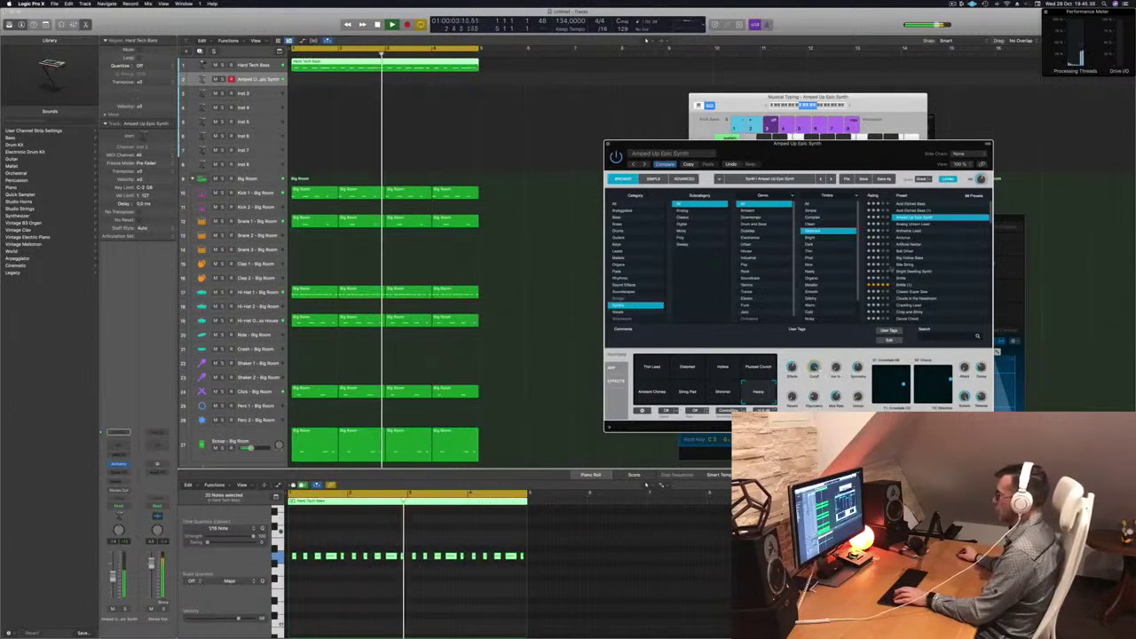
left_click_drag(891, 101, 848, 113)
Play notes over the loop to compare Amped Up Epic Synth's Thin Lead and Heavy variations
key("d")
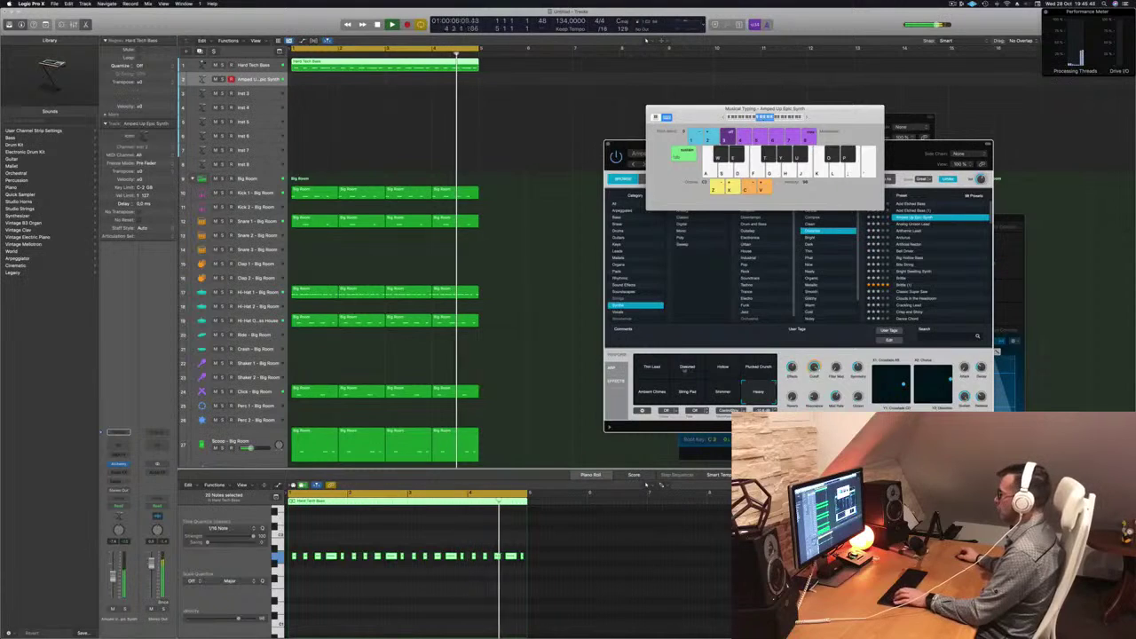
left_click(653, 367)
left_click(759, 391)
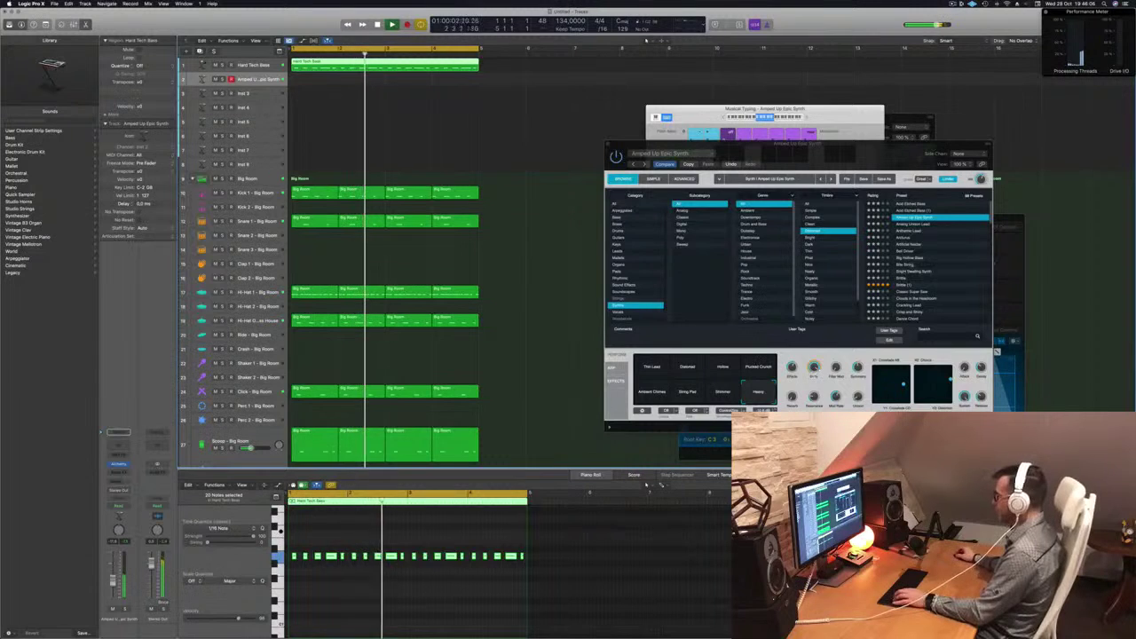
left_click(814, 367)
Load the Analog Unison Lead preset, compare its performance variations and choose Big Unison
left_click(915, 224)
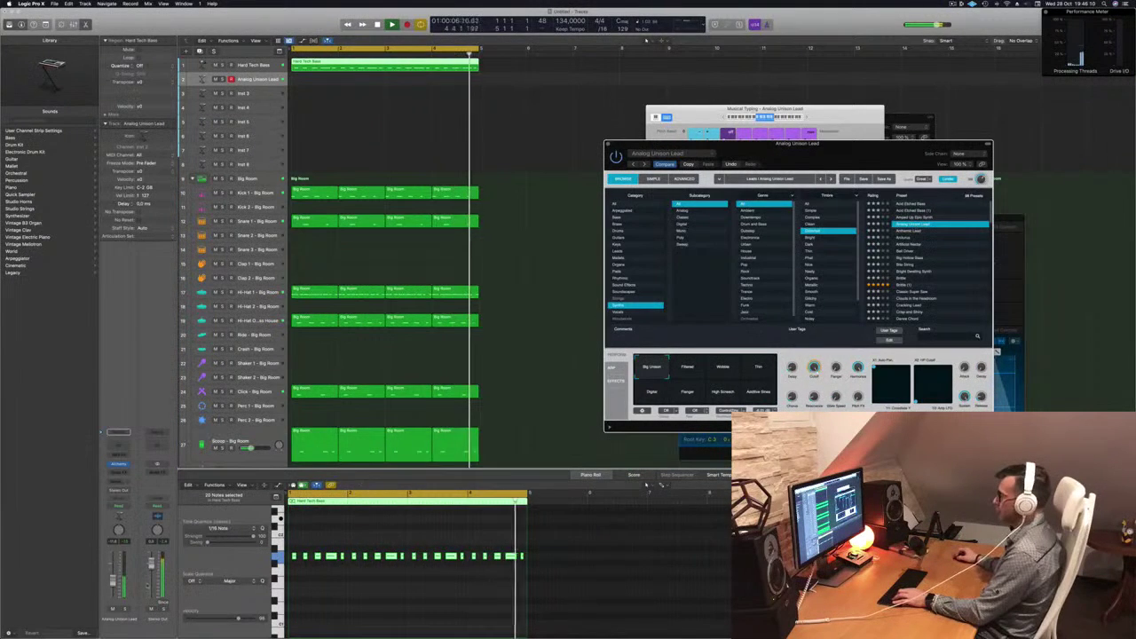
left_click(765, 109)
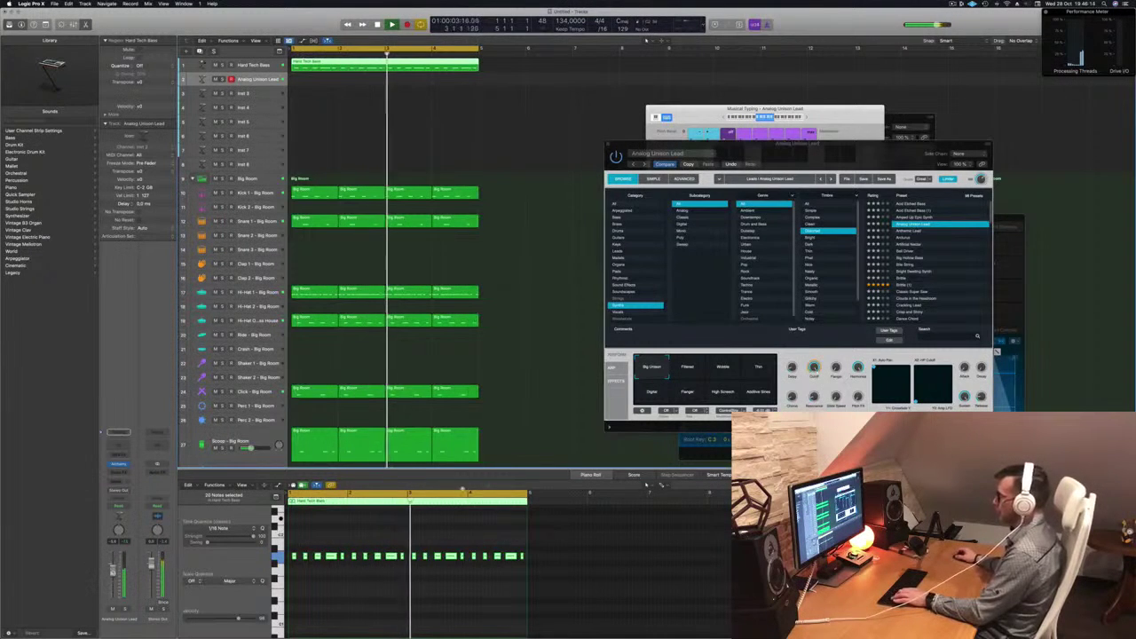
left_click(722, 373)
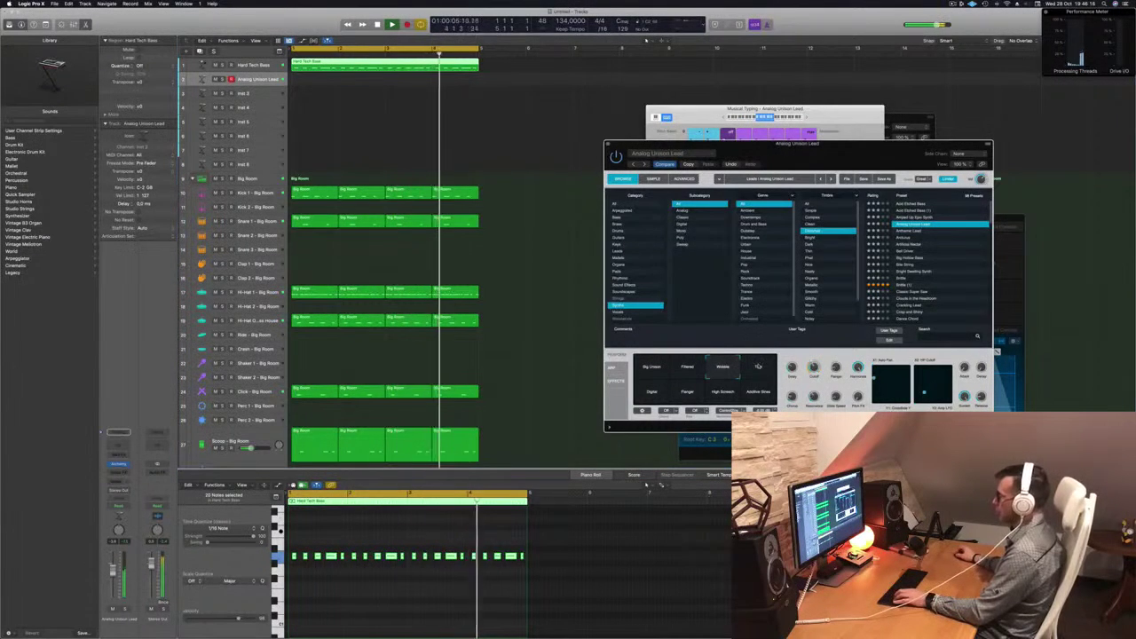
left_click(757, 369)
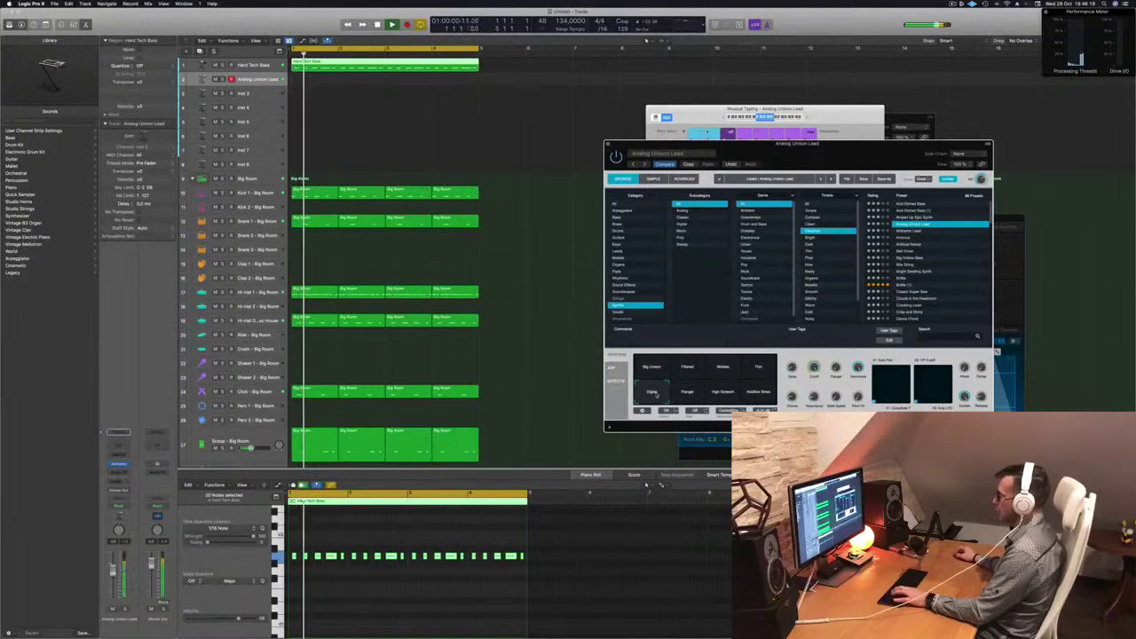
left_click(683, 389)
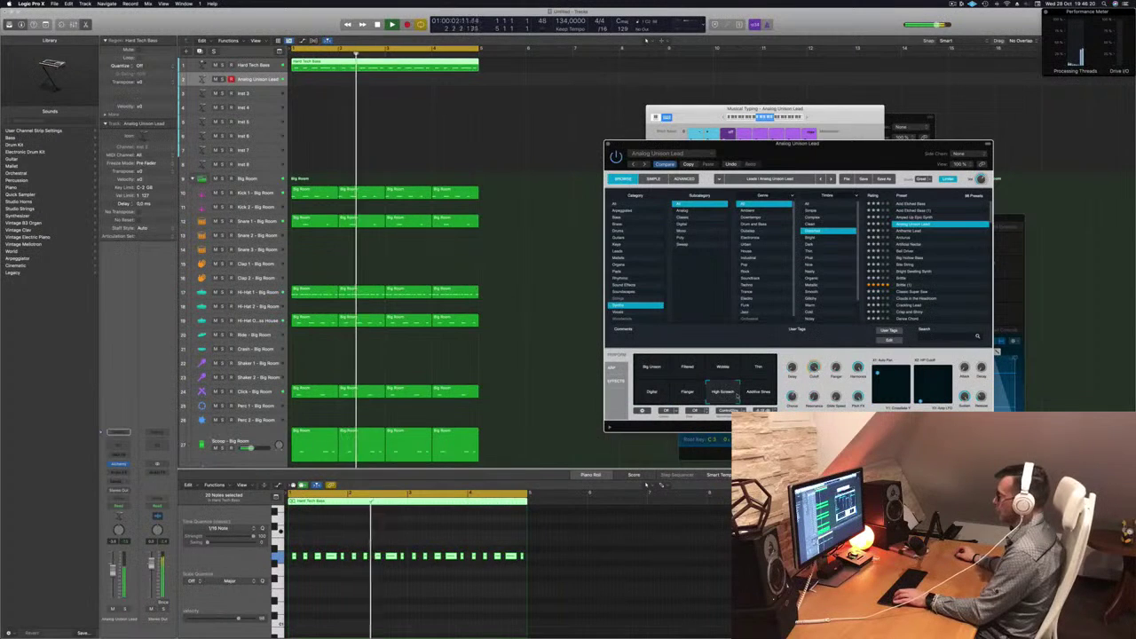
left_click(655, 369)
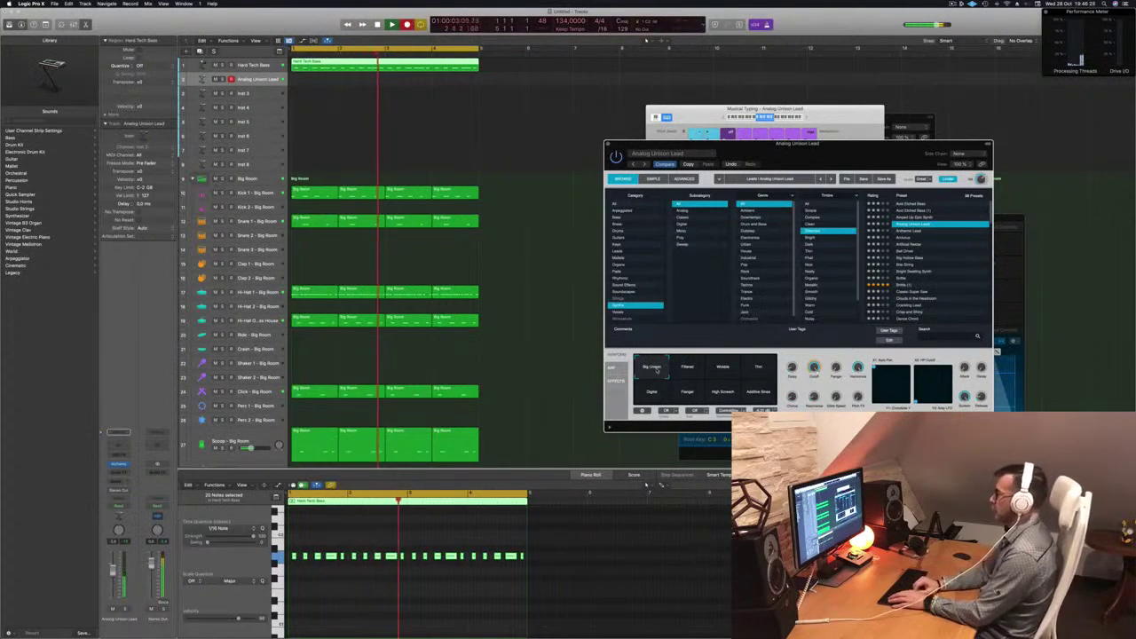
Record a held note at the start of each of the four looped bars on the Analog Unison Lead track
key("a")
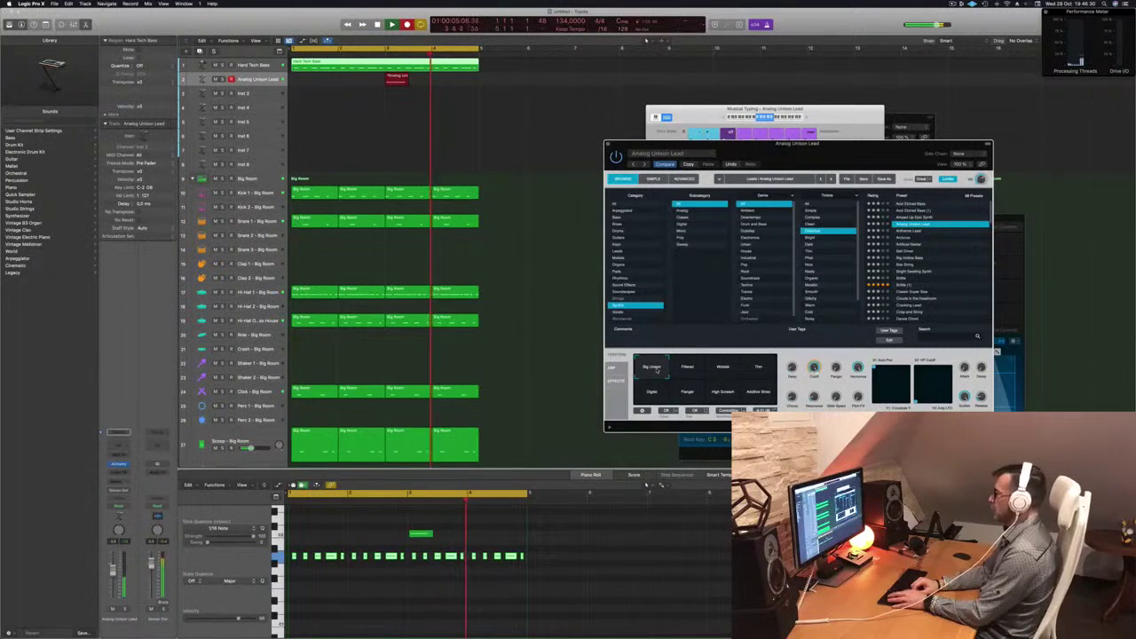
key("a")
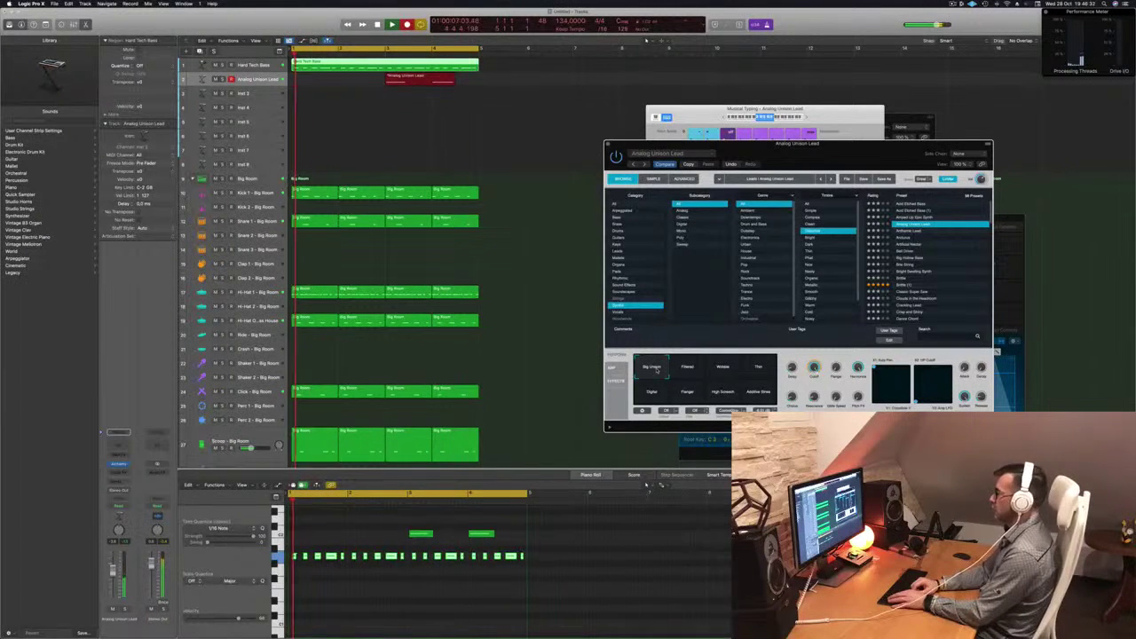
key("a")
key("a")
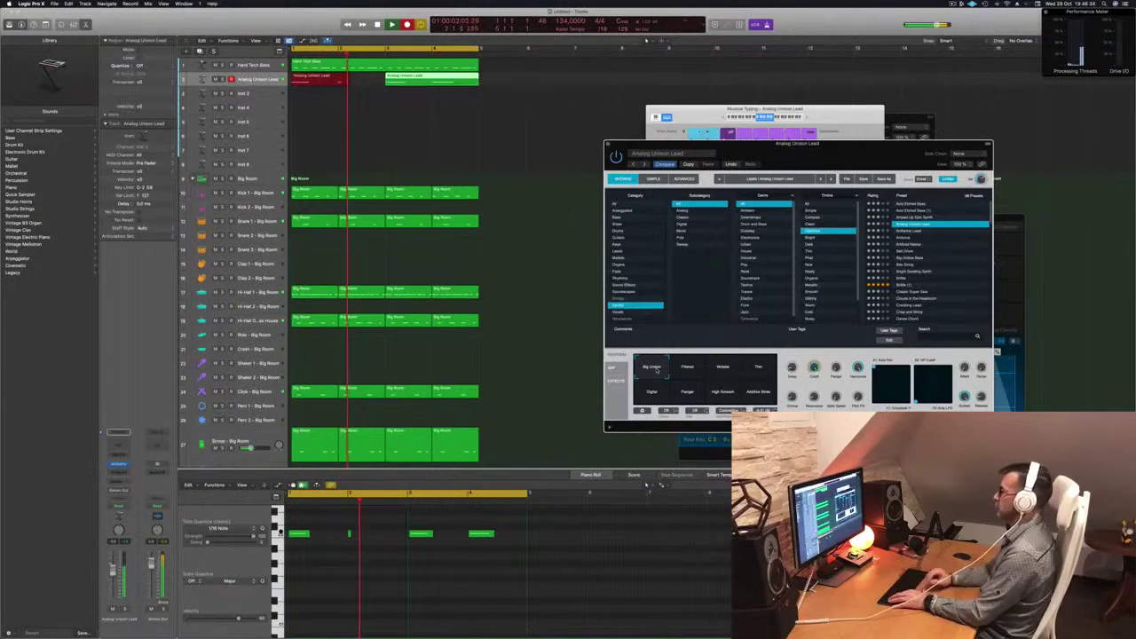
key("space")
key("space")
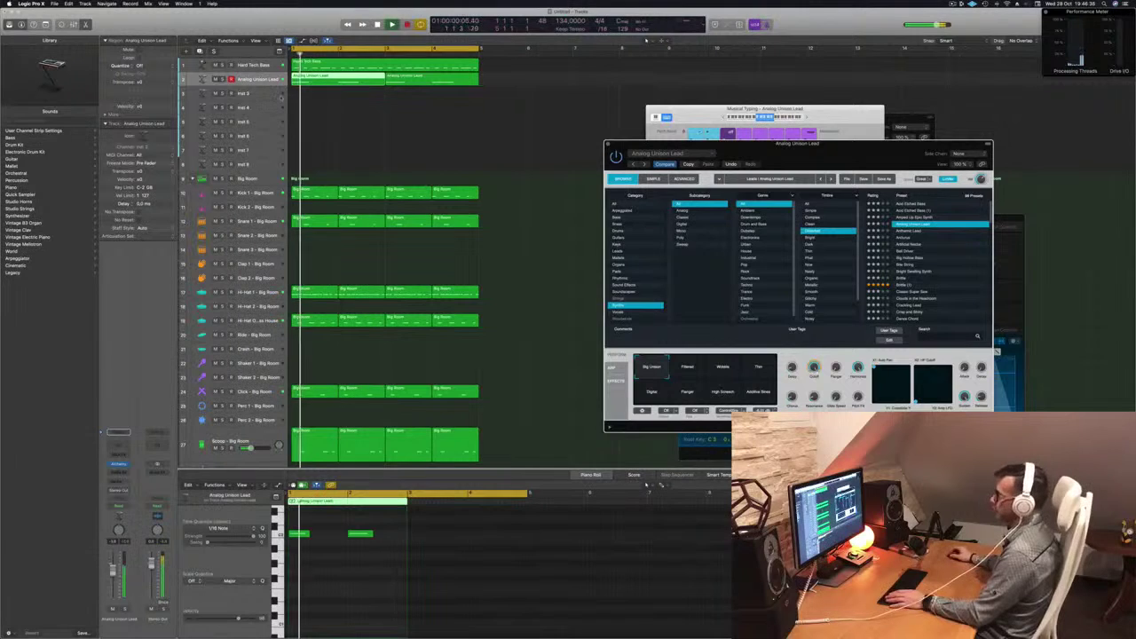
Lengthen both notes in the first Analog Unison Lead region
left_click(321, 557)
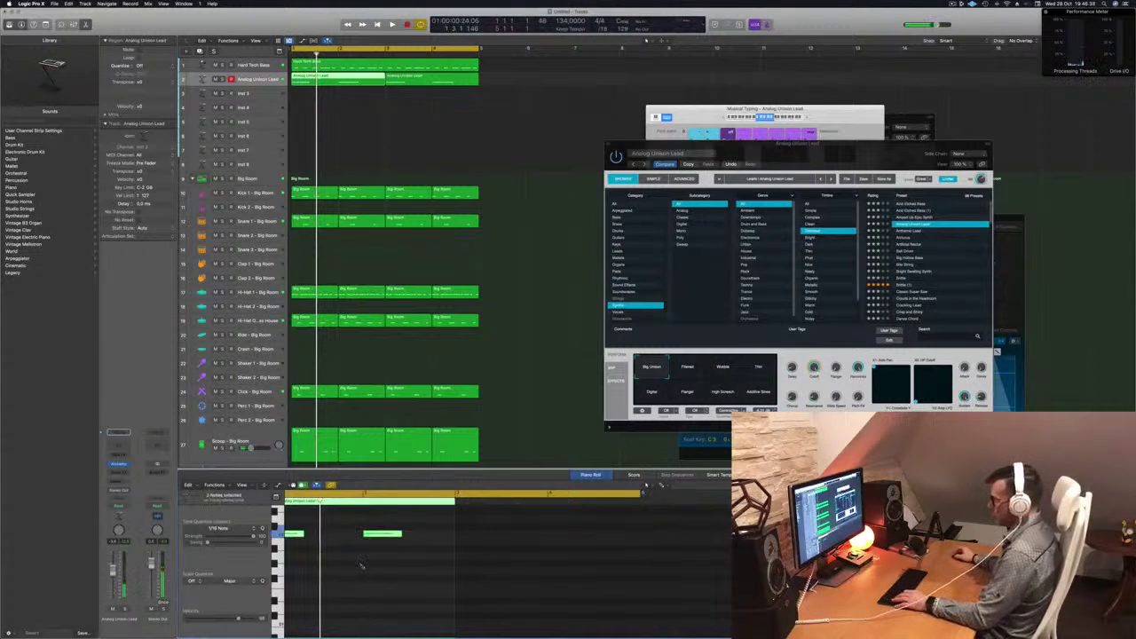
key("space")
scroll(359, 563, "down", 2)
scroll(365, 550, "up", 4)
scroll(364, 550, "up", 2)
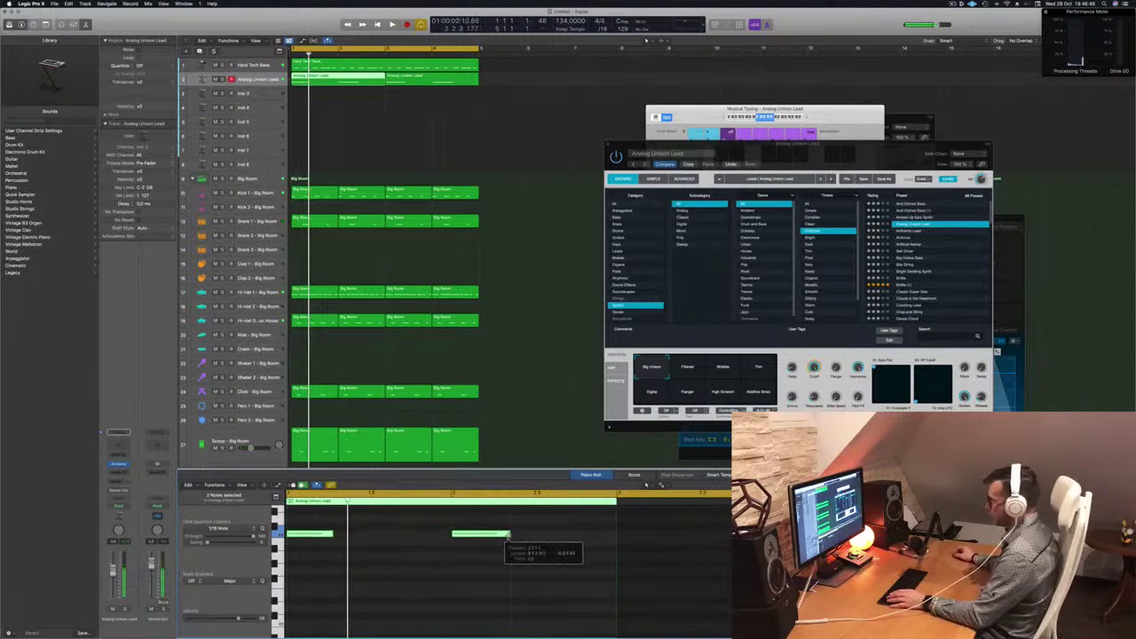
left_click_drag(508, 535, 523, 534)
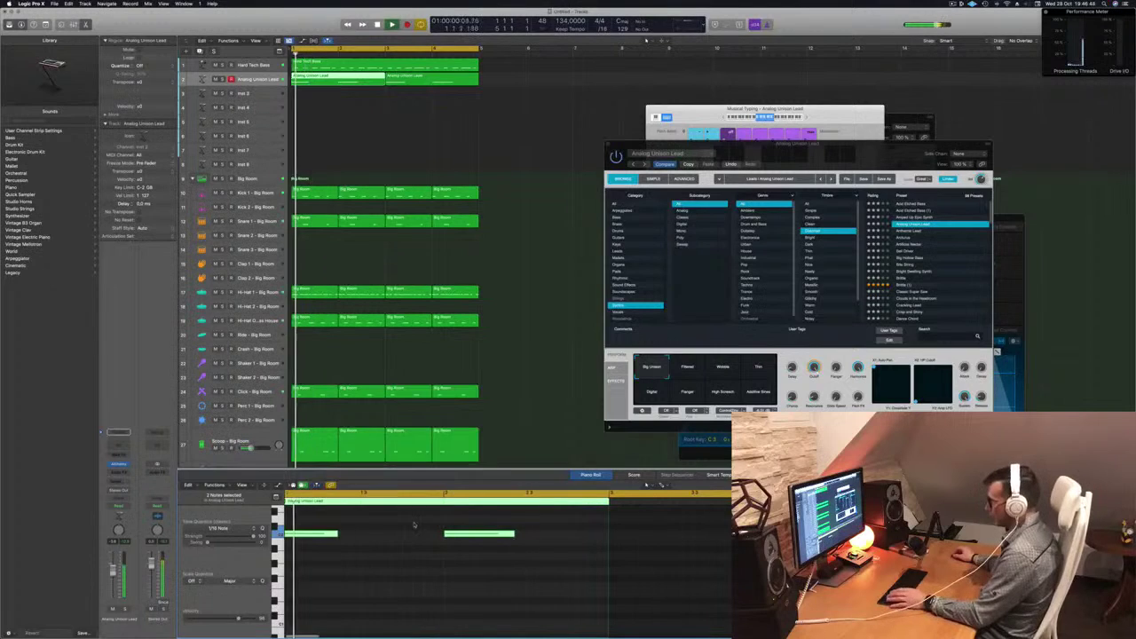
left_click(520, 535)
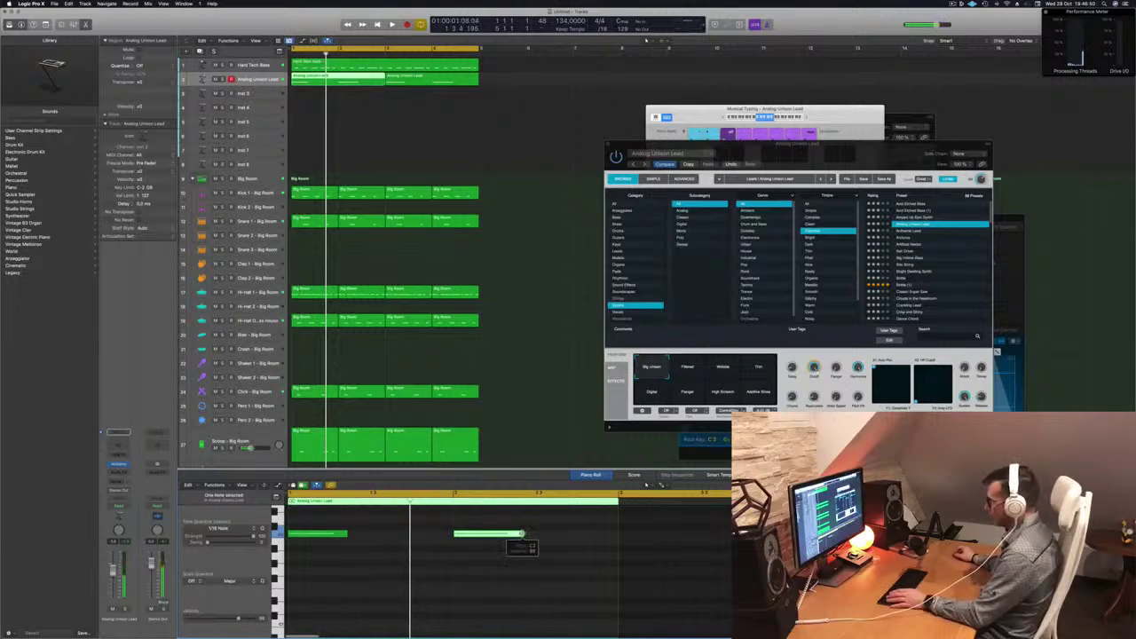
Delete the second Analog Unison Lead region and copy the first region into bars 3 and 4
left_click(428, 79)
key("Delete")
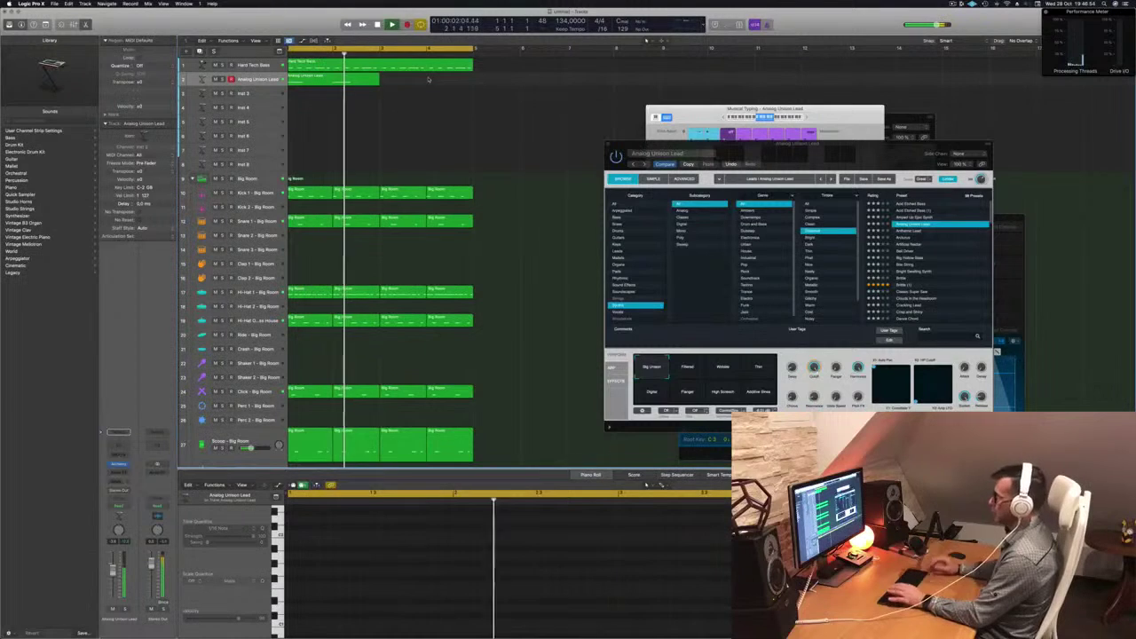
left_click(342, 82)
left_click_drag(342, 82, 435, 86)
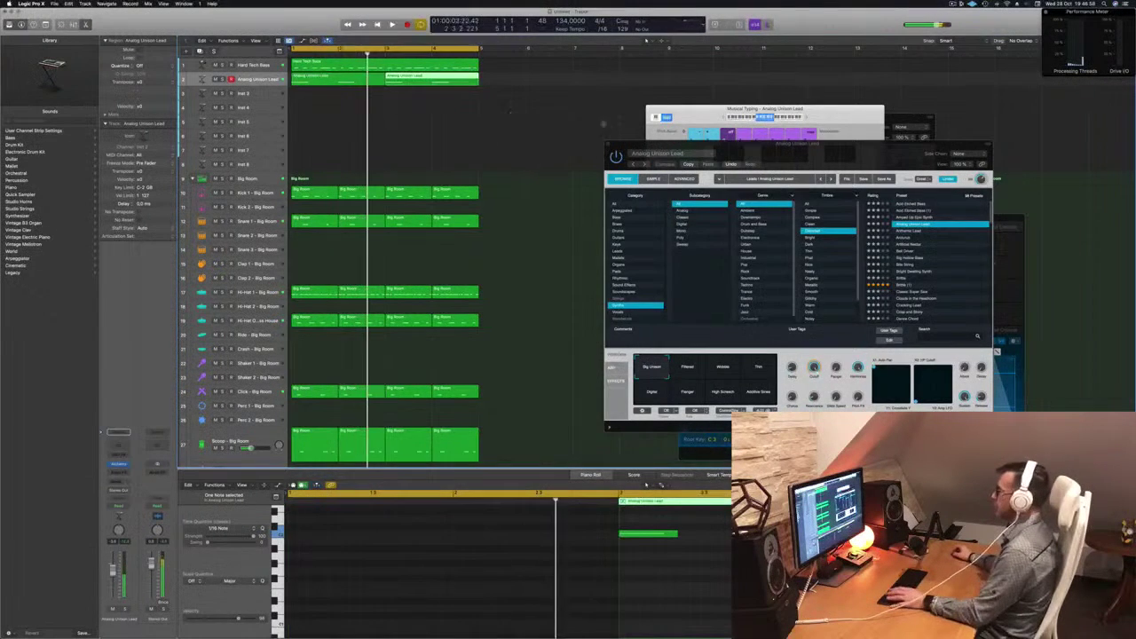
Compare the Filtered, High Scream, Flanger and Digital variations of the Analog Unison Lead preset during playback and return to Big Unison
left_click_drag(795, 148, 605, 97)
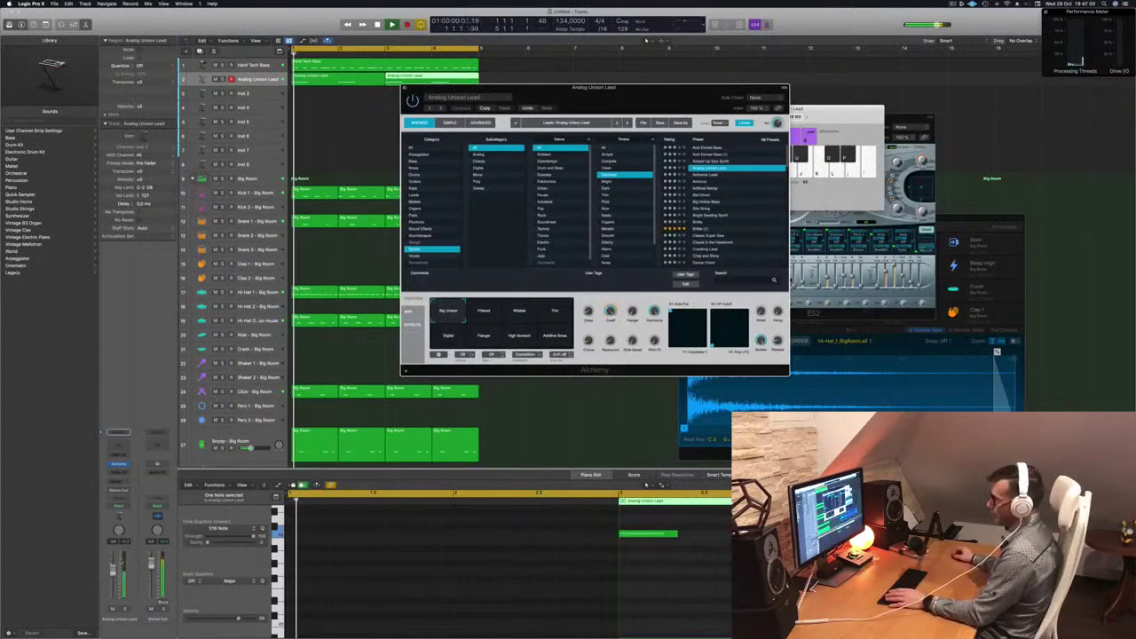
key("Return")
left_click_drag(636, 100, 597, 138)
left_click(469, 351)
left_click(513, 383)
left_click(479, 377)
left_click(452, 383)
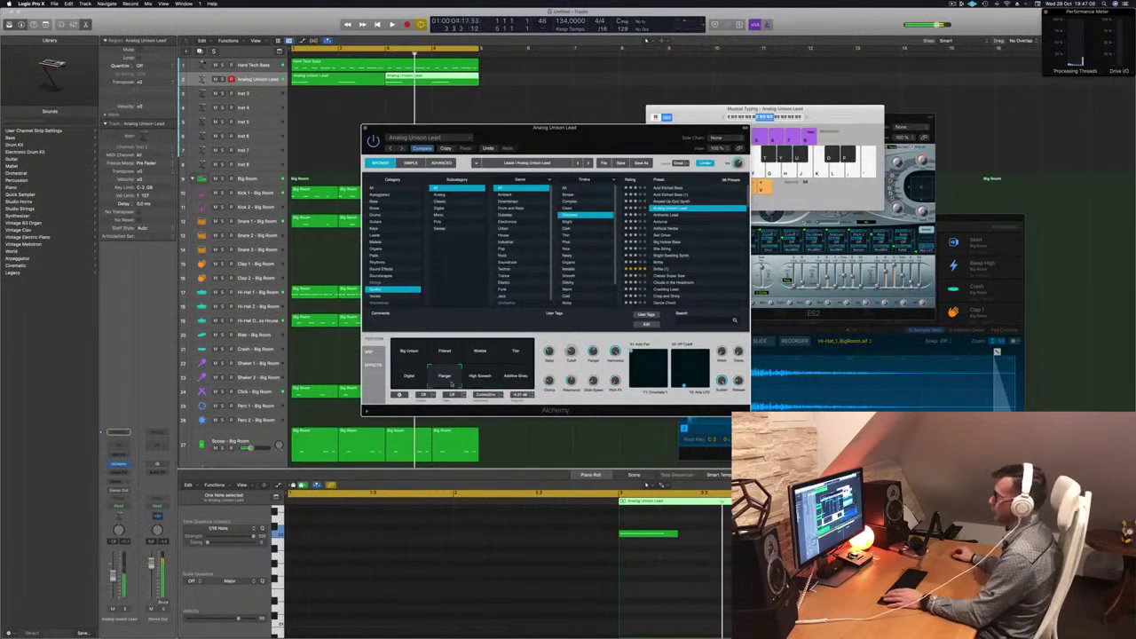
left_click(408, 376)
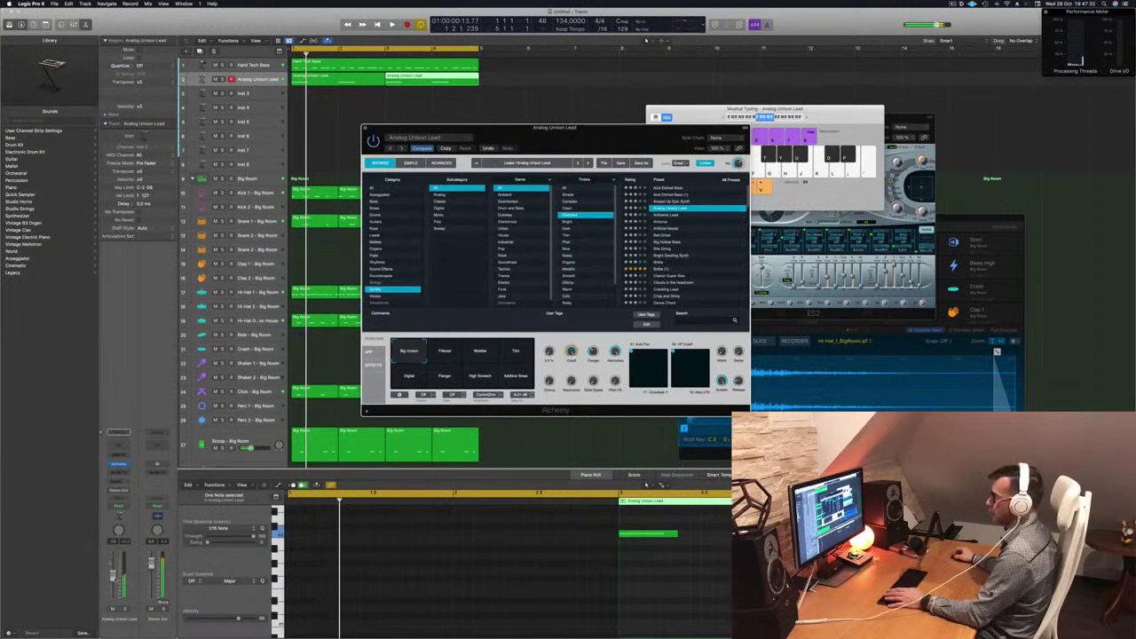
Lower the control point of the Analog Unison Lead's second XY pad while the loop plays and close the instrument window
key("space")
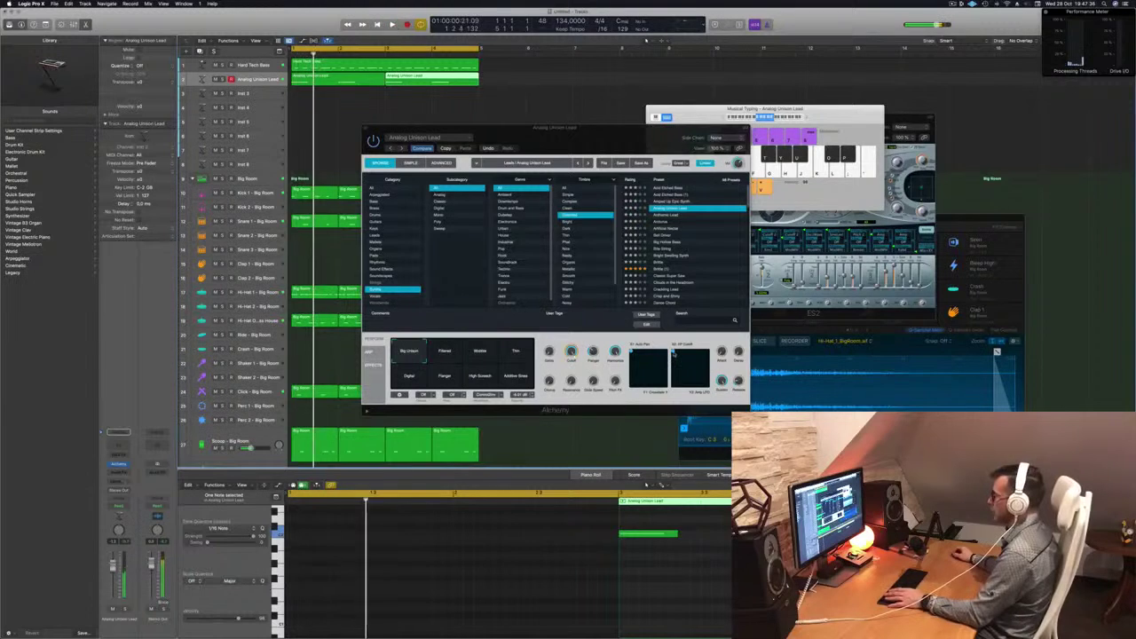
key("space")
left_click_drag(673, 354, 673, 363)
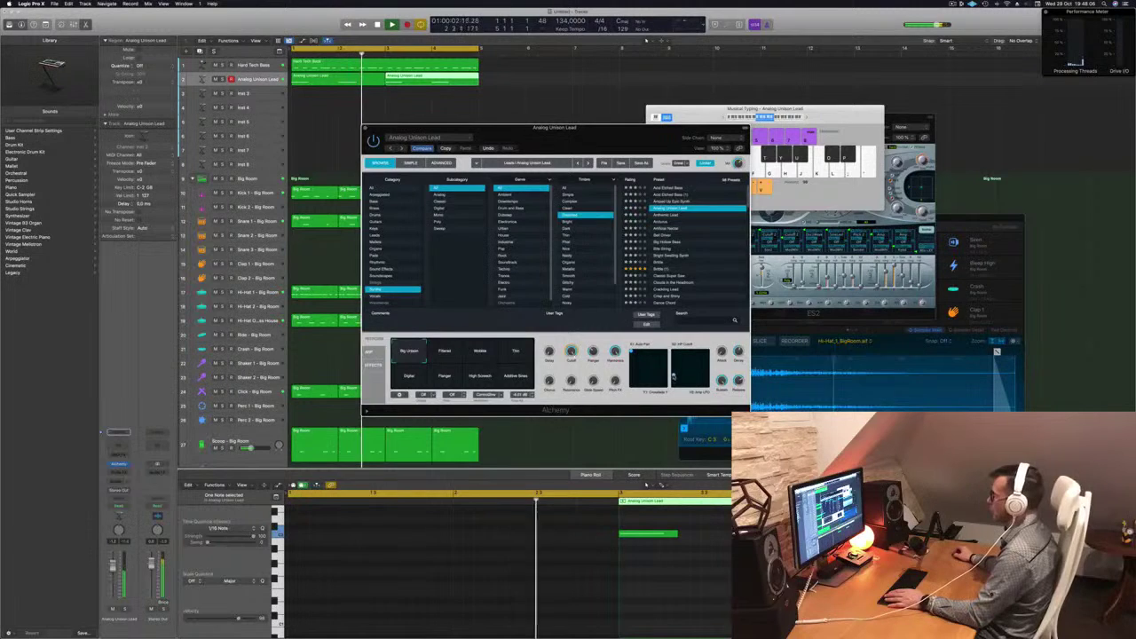
left_click_drag(601, 133, 672, 140)
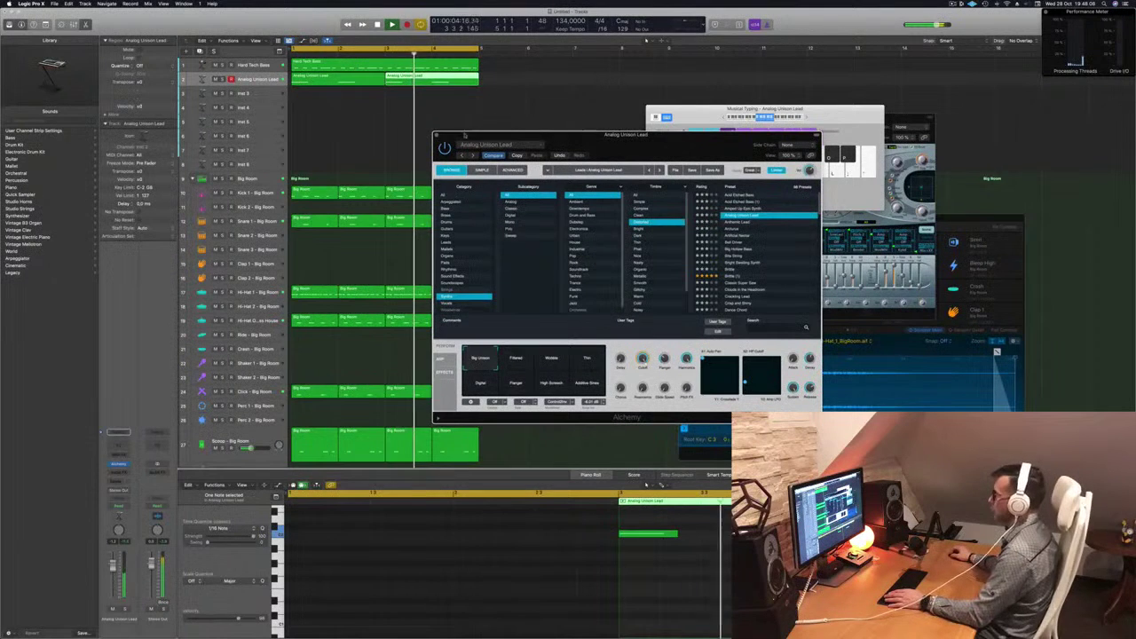
left_click(437, 136)
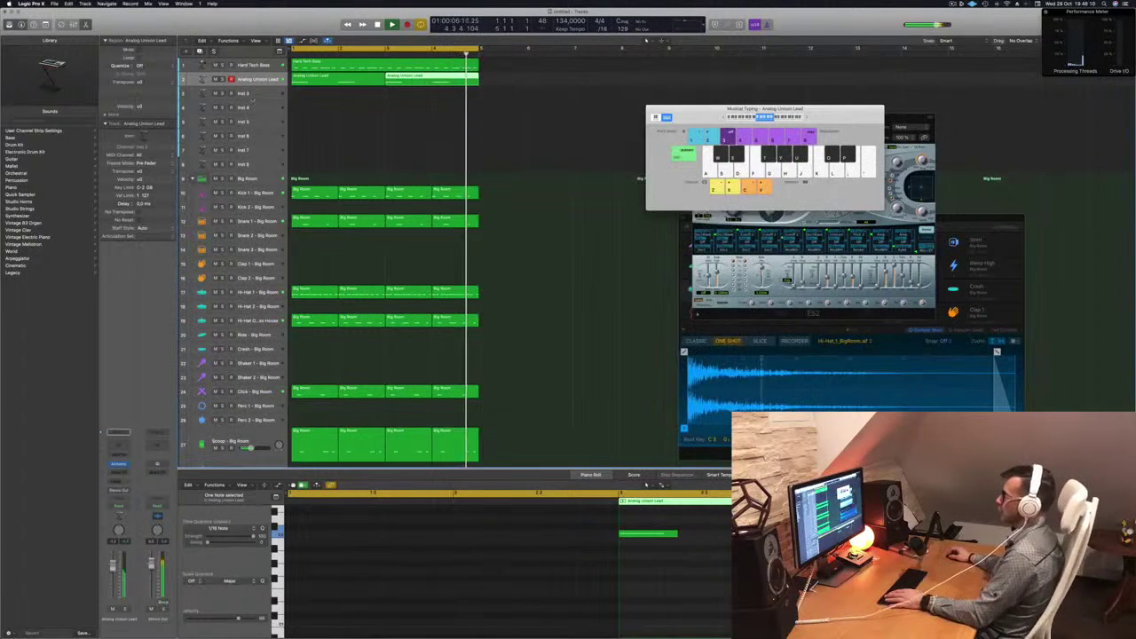
Duplicate the Analog Unison Lead track and copy its first region onto the new track at bar 1
left_click(259, 83)
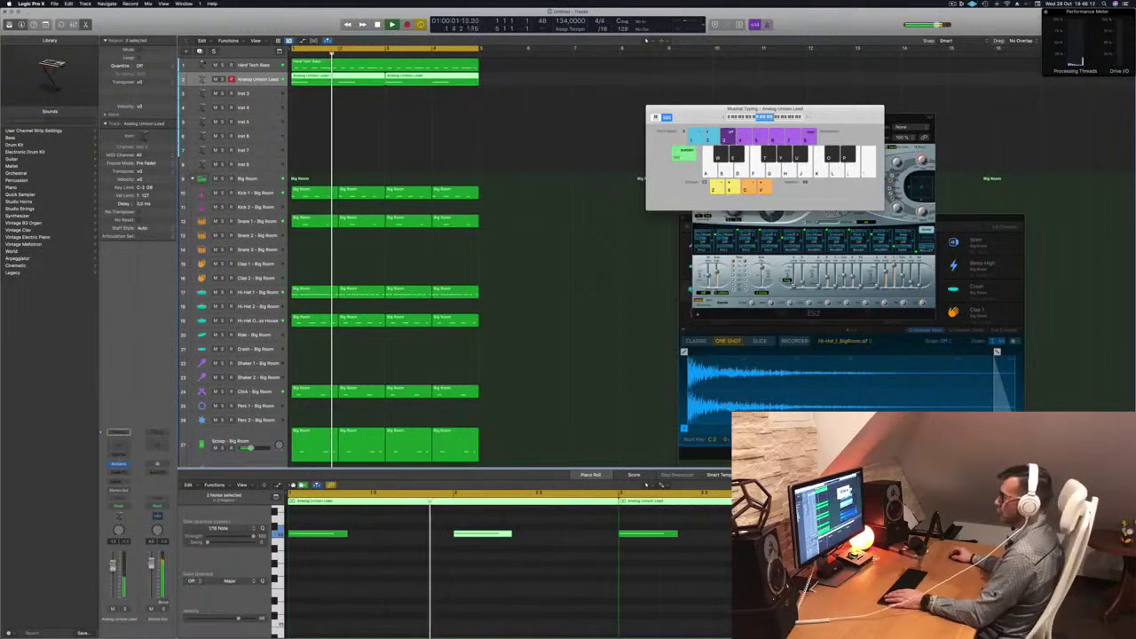
left_click(382, 134)
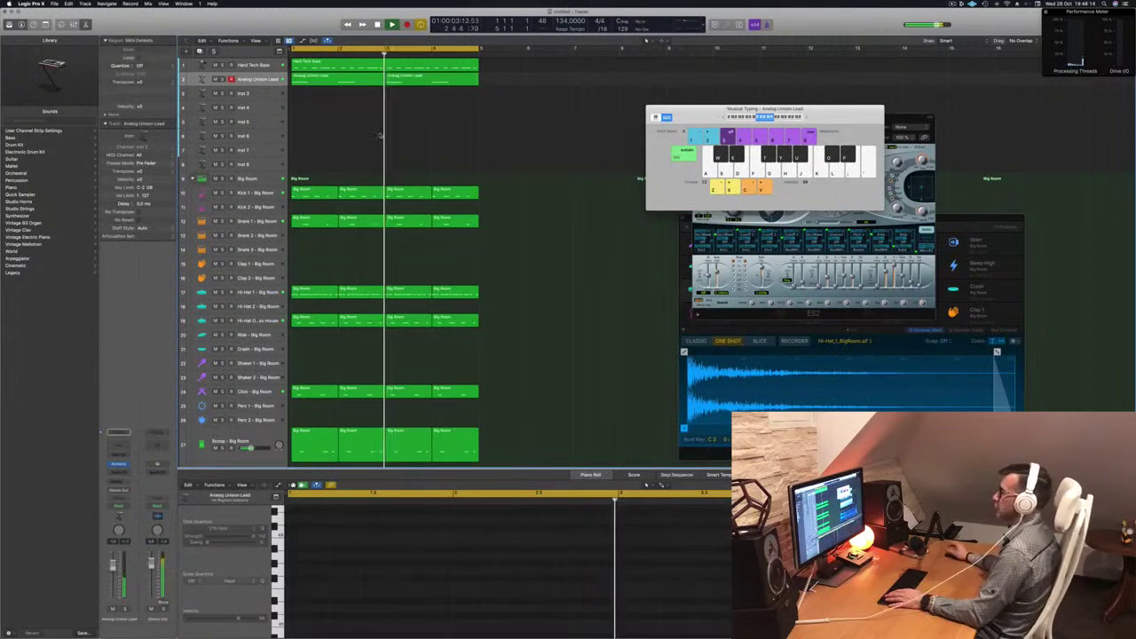
left_click(297, 78)
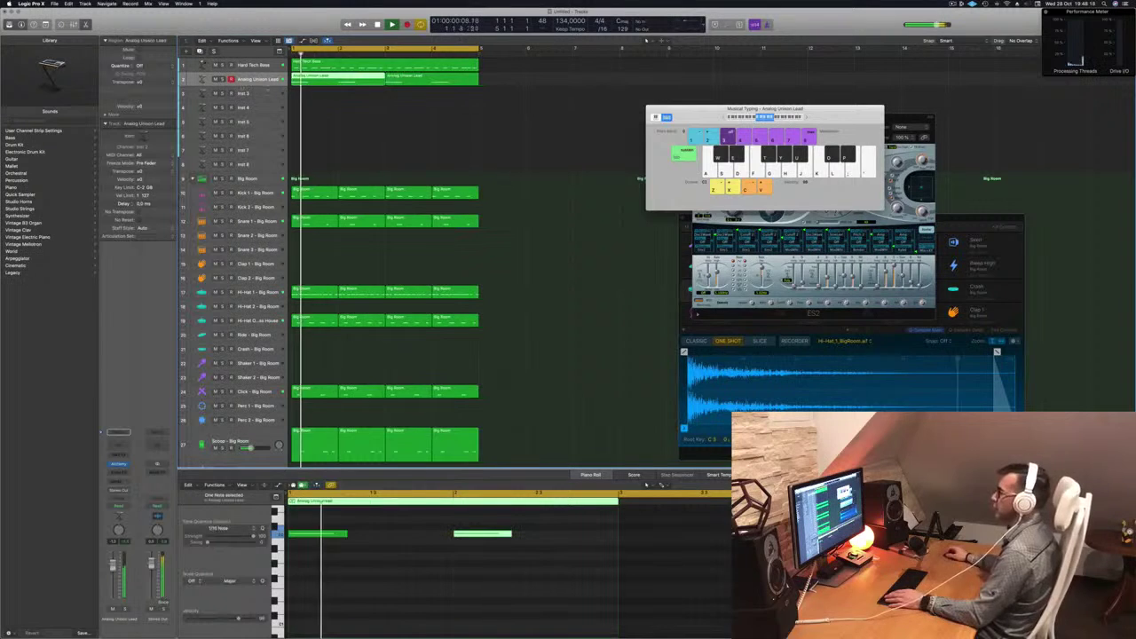
key("super+d")
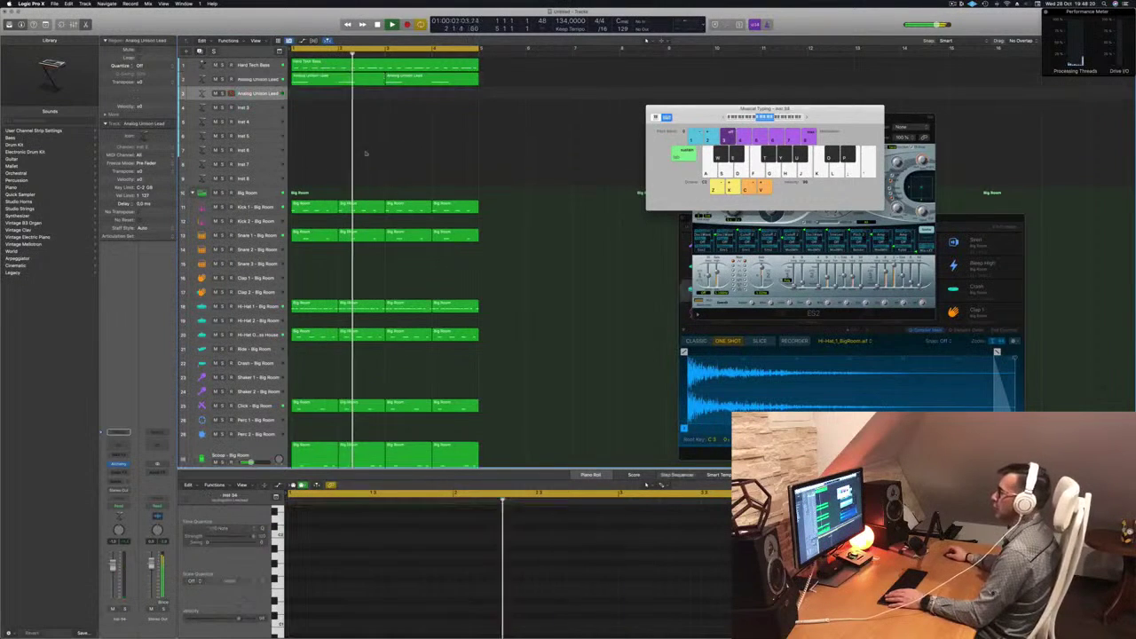
left_click_drag(359, 78, 356, 96)
Shorten the copied region's two notes and shift them half a bar later, and copy that region into bars 3 and 4
left_click_drag(310, 517, 463, 547)
left_click_drag(328, 536, 414, 536)
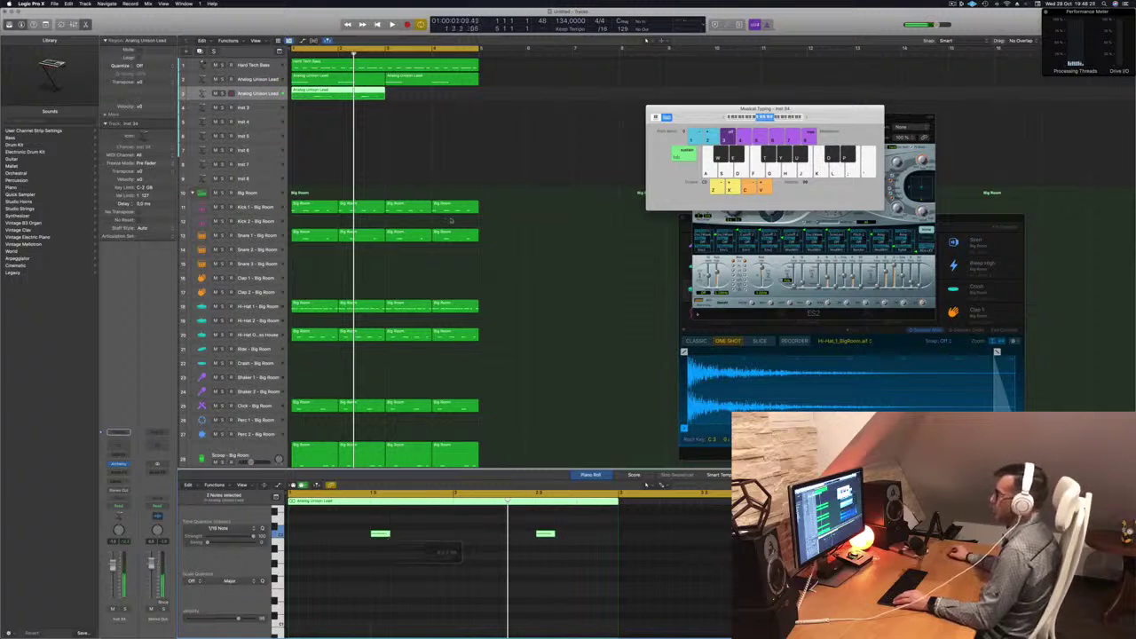
left_click_drag(337, 92, 431, 99)
key("space")
Open the Alchemy instrument of the duplicated third track and move its window clear for preset browsing
left_click(264, 91)
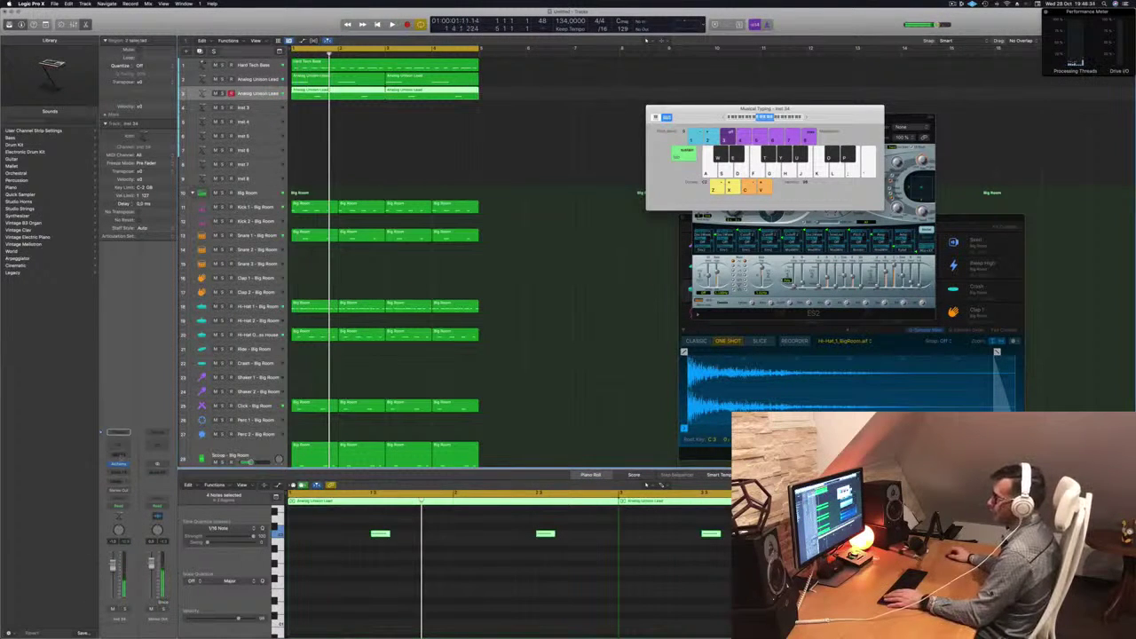
left_click(120, 464)
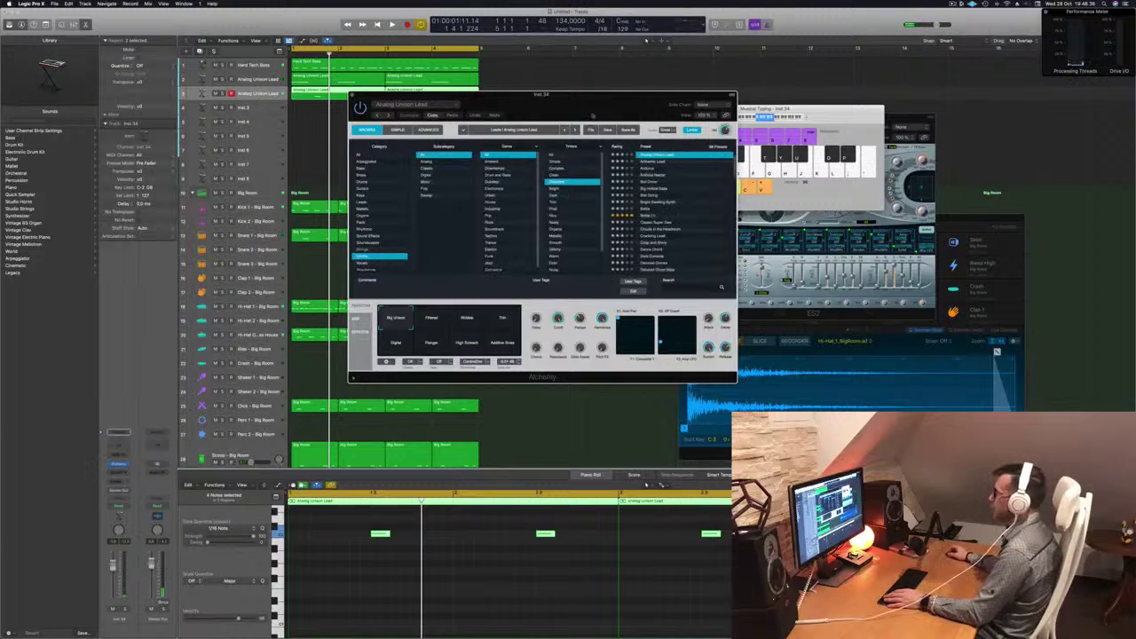
left_click_drag(593, 110, 631, 141)
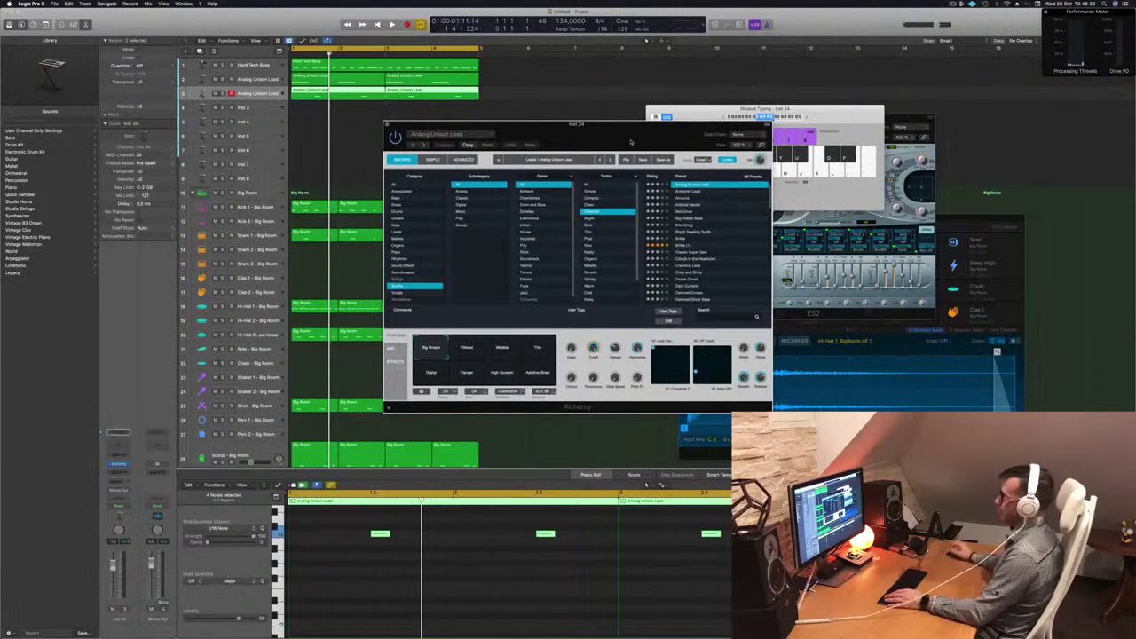
left_click_drag(630, 141, 573, 149)
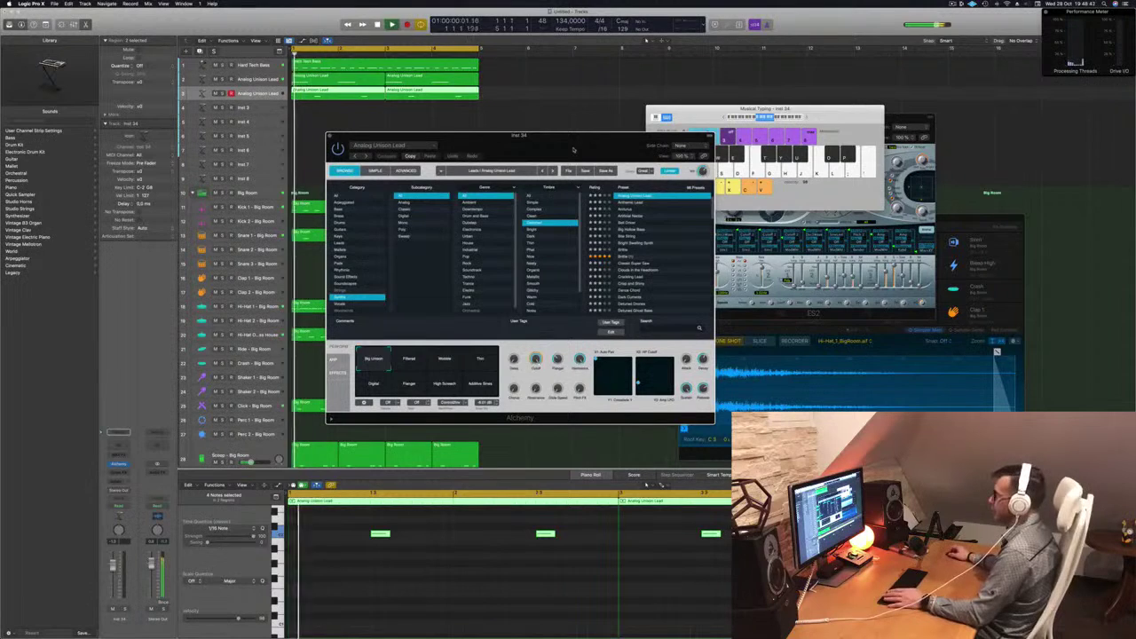
Audition the Alchemy presets from Anthemic Lead through Bell Driver and Big Hollow Bass to Bite String, adjusting the third track's volume
left_click(631, 204)
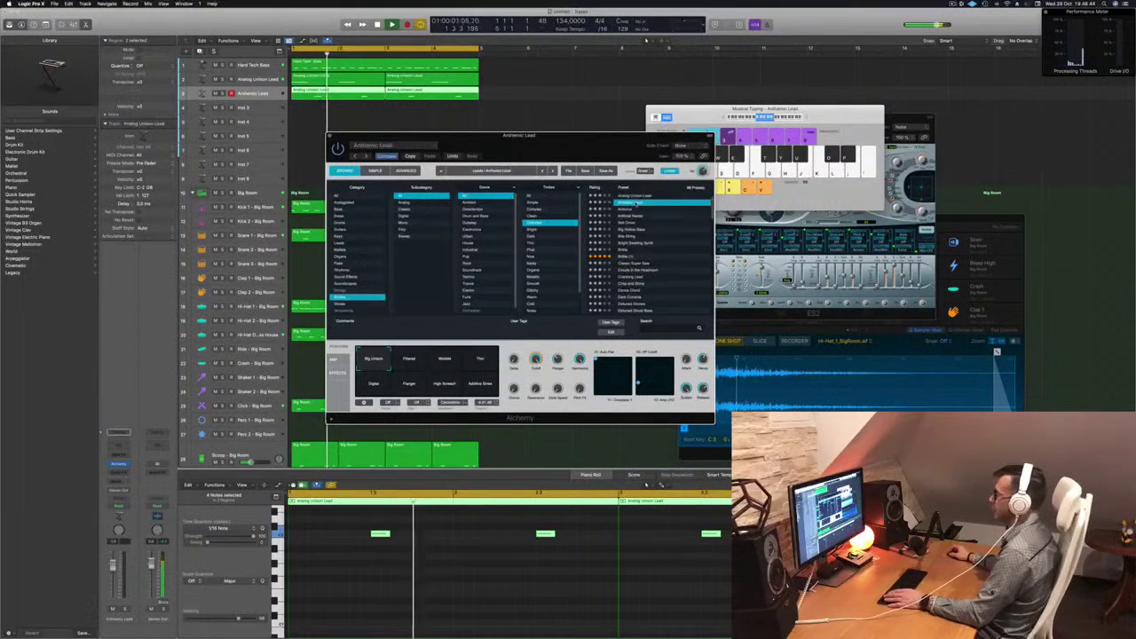
left_click_drag(547, 149, 564, 147)
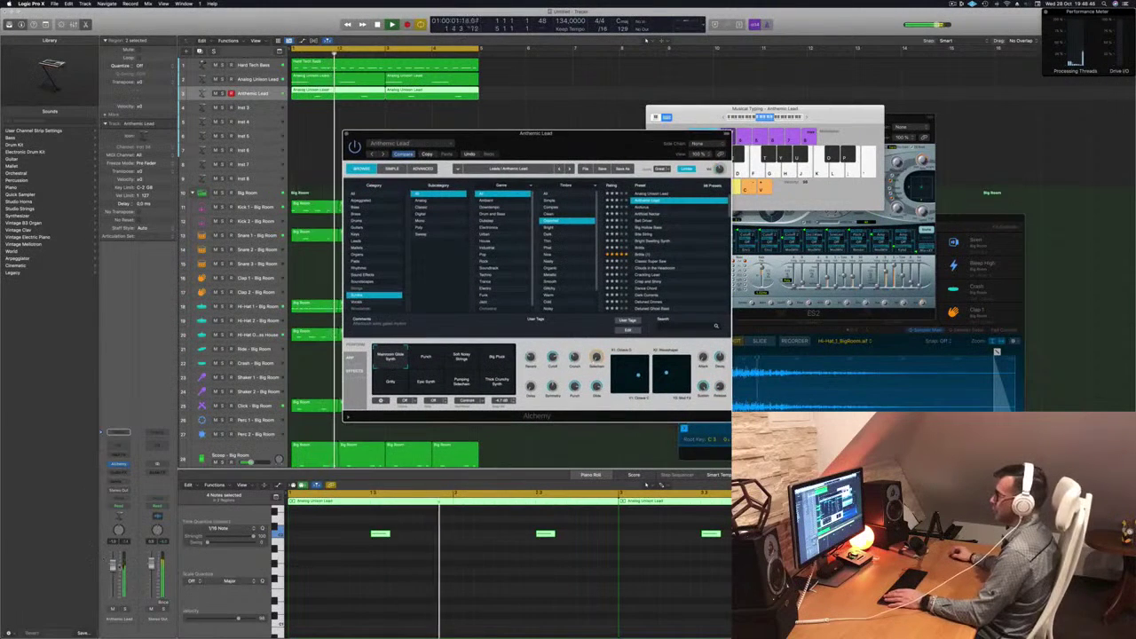
left_click(113, 565)
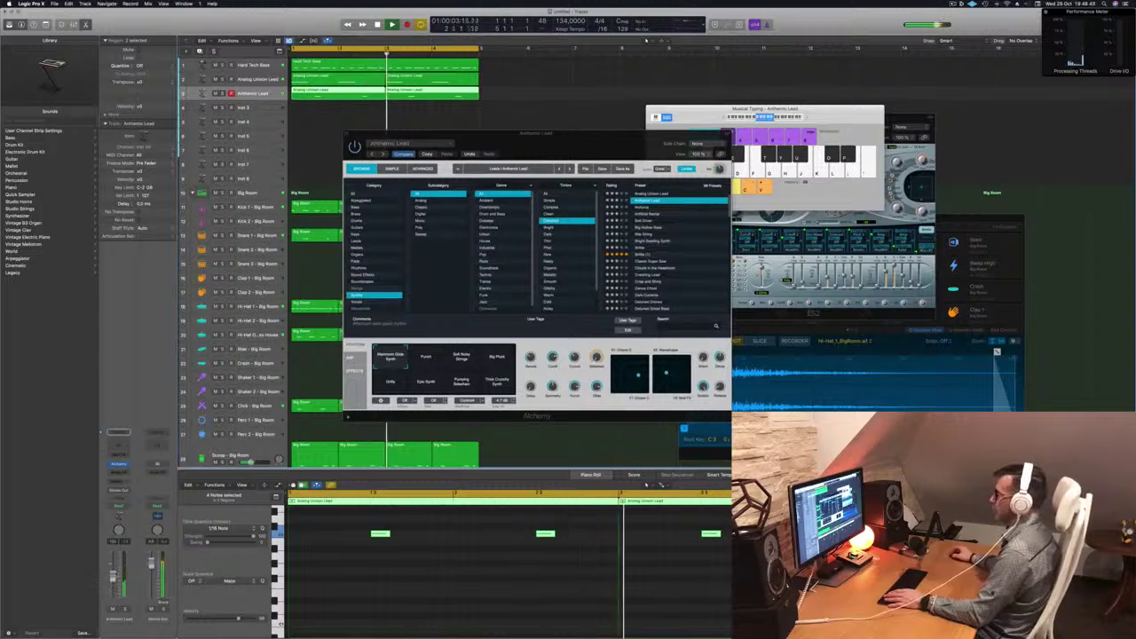
left_click(645, 207)
left_click_drag(598, 148, 659, 142)
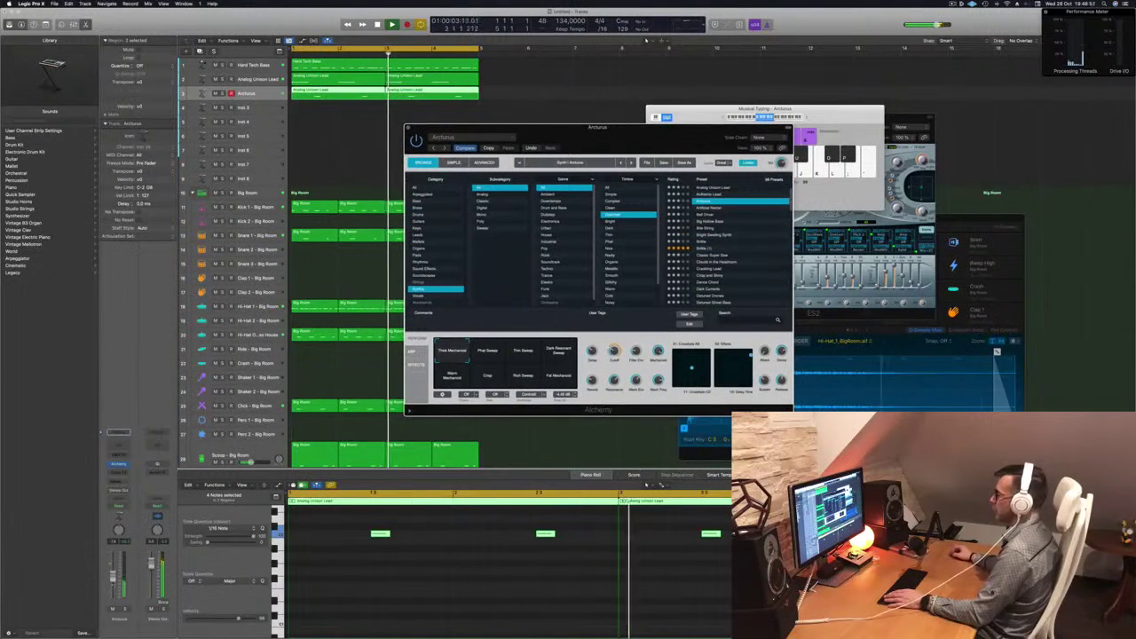
left_click_drag(113, 577, 112, 573)
left_click(707, 216)
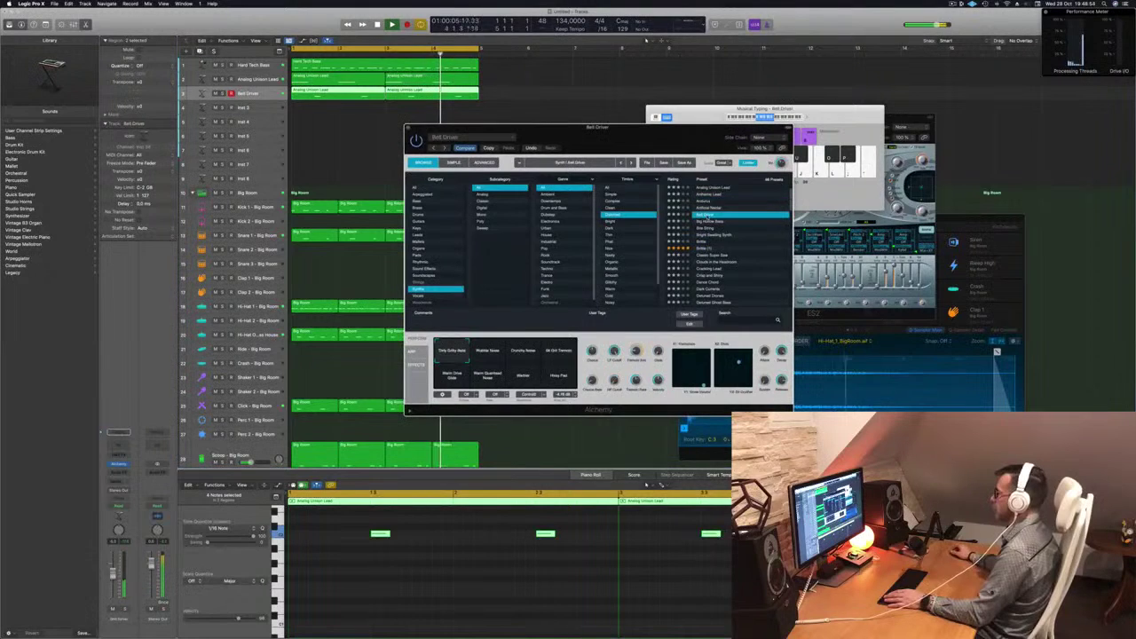
left_click(707, 222)
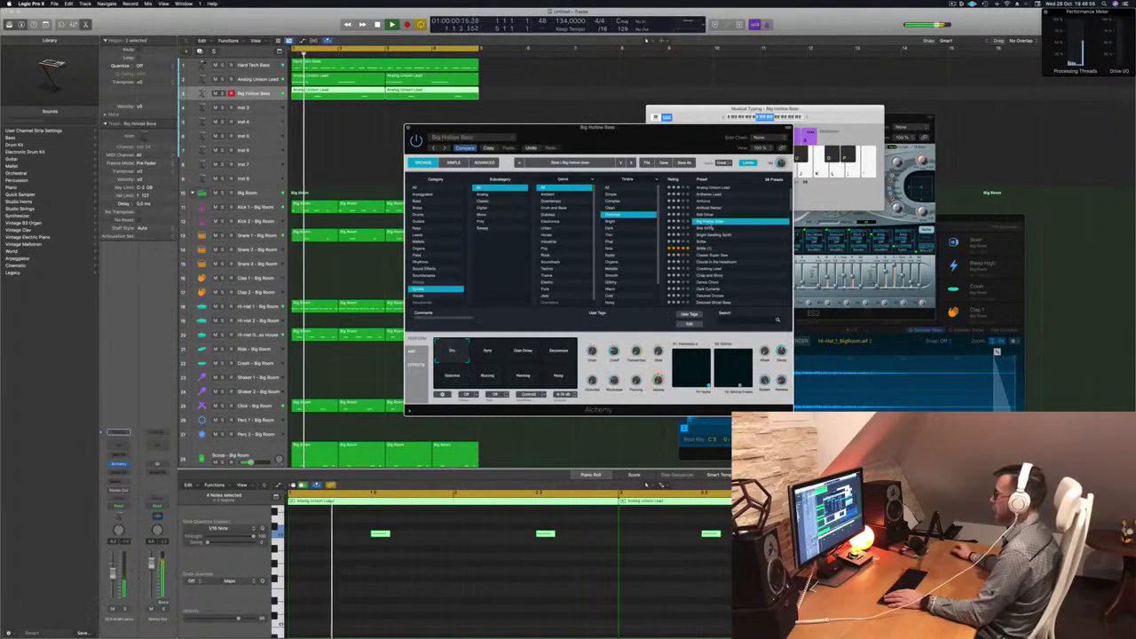
left_click(707, 228)
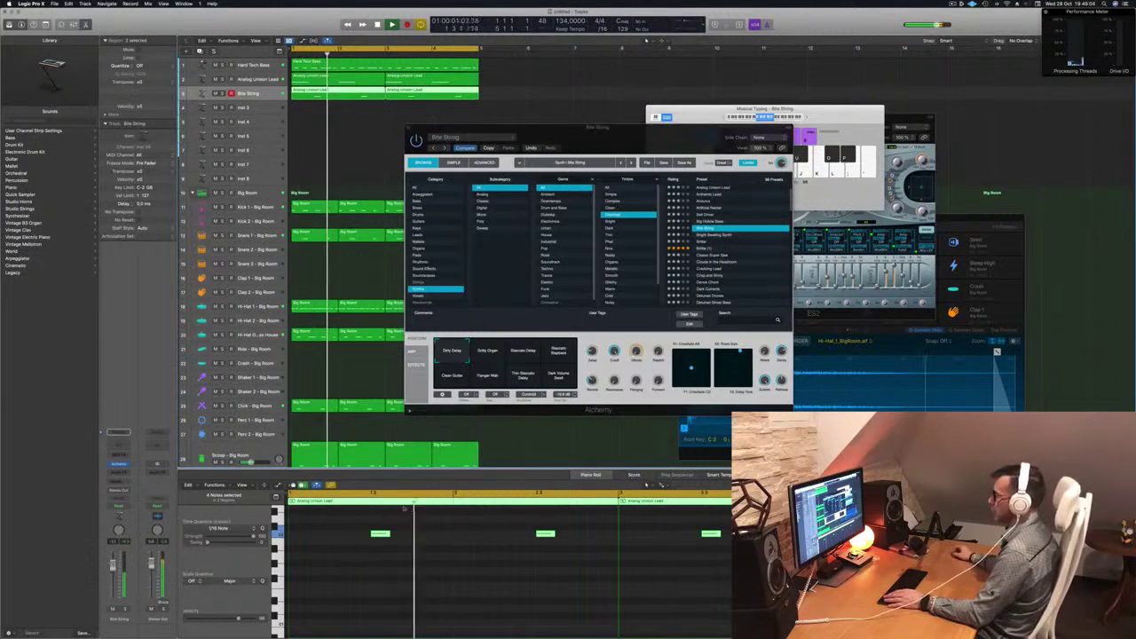
Copy the offbeat notes in both third-track regions to just after the fourth beat of each bar and replay the loop
left_click_drag(402, 534, 437, 536)
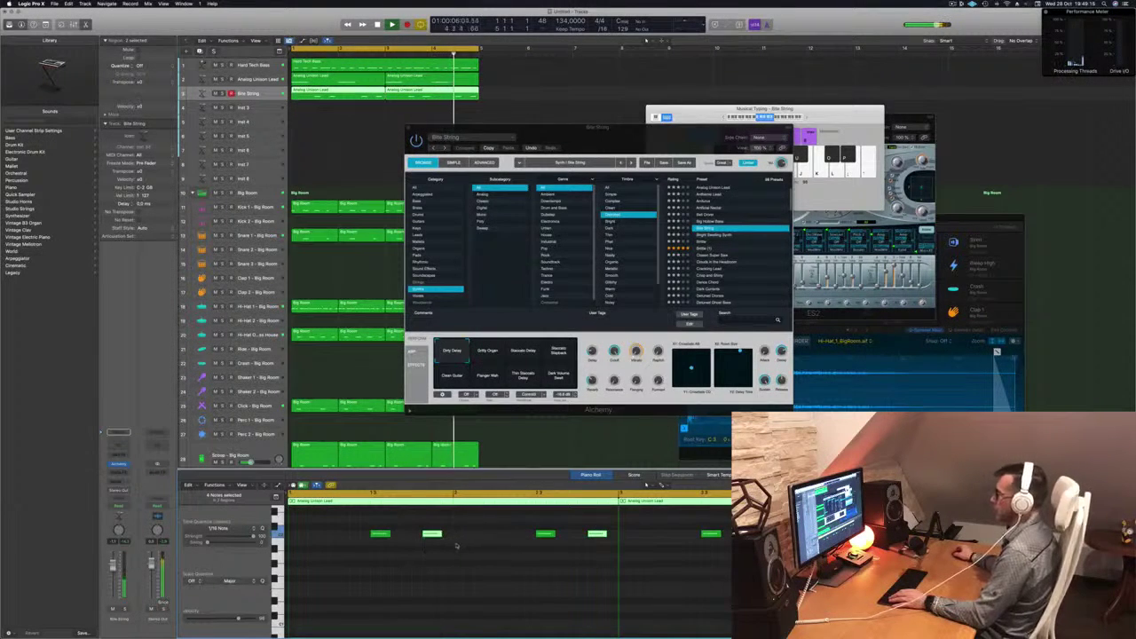
mouse_move(671, 127)
left_mouse_down()
mouse_move(753, 126)
mouse_move(690, 125)
left_mouse_up()
key("space")
key("space")
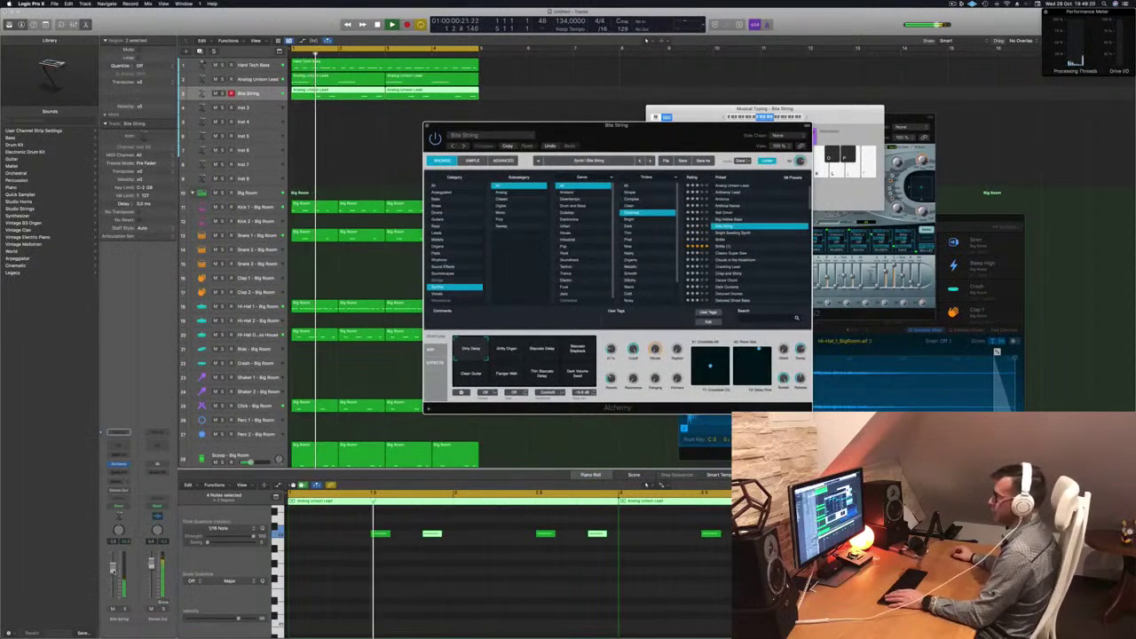
left_click(432, 534)
Load the Classic Super Saw preset, lower the track's volume and compare its performance variations, choosing Massive Pluck
left_click(732, 232)
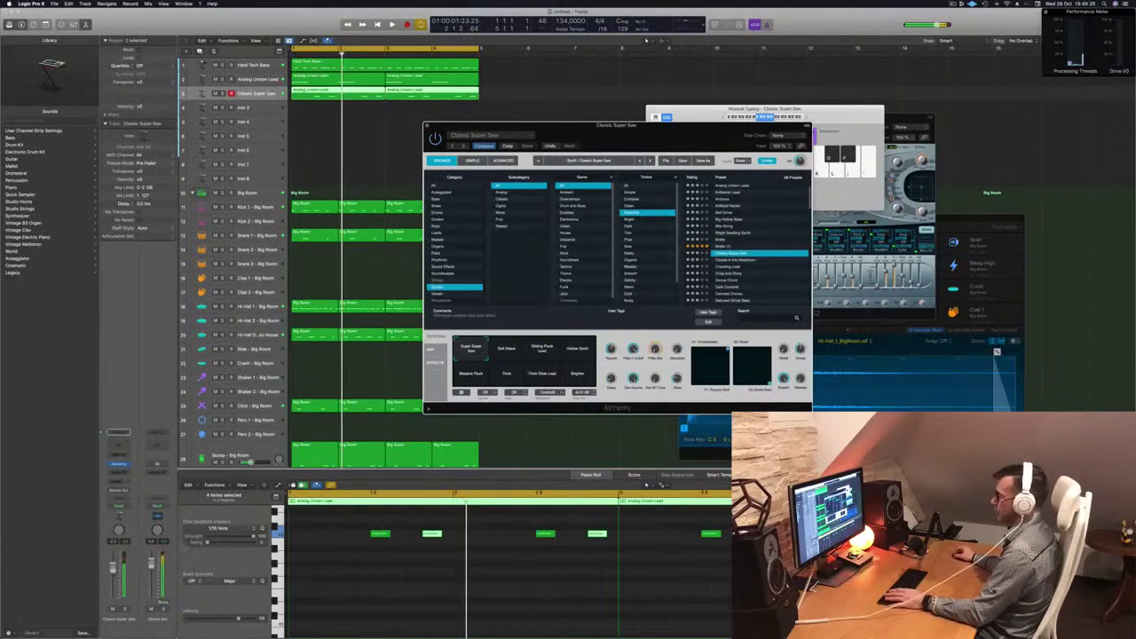
left_click_drag(114, 567, 115, 578)
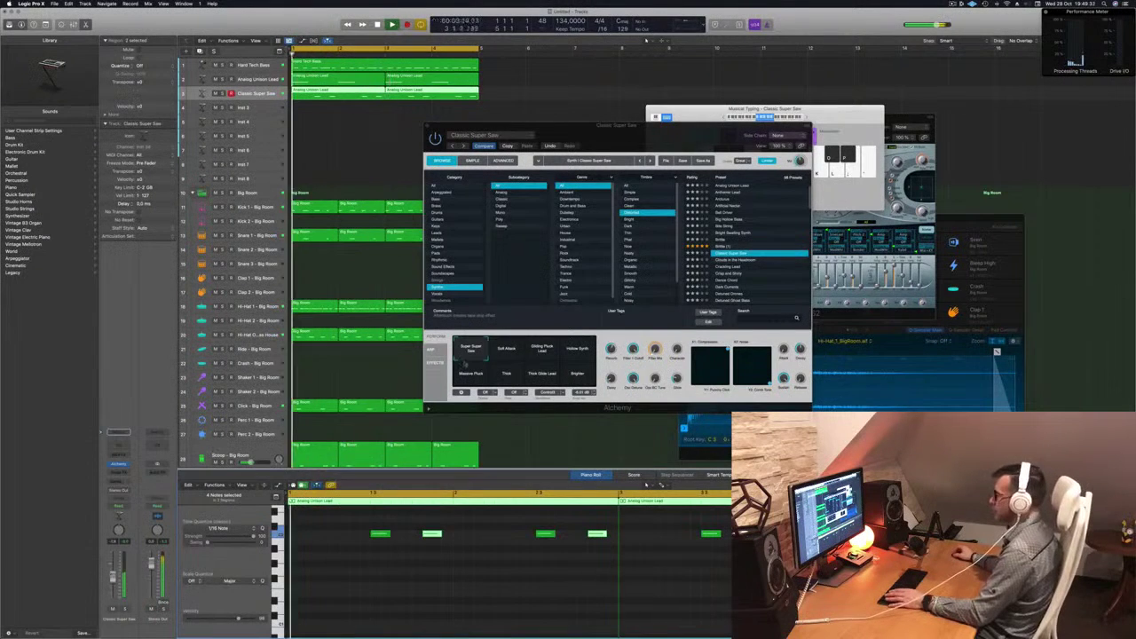
left_click(514, 350)
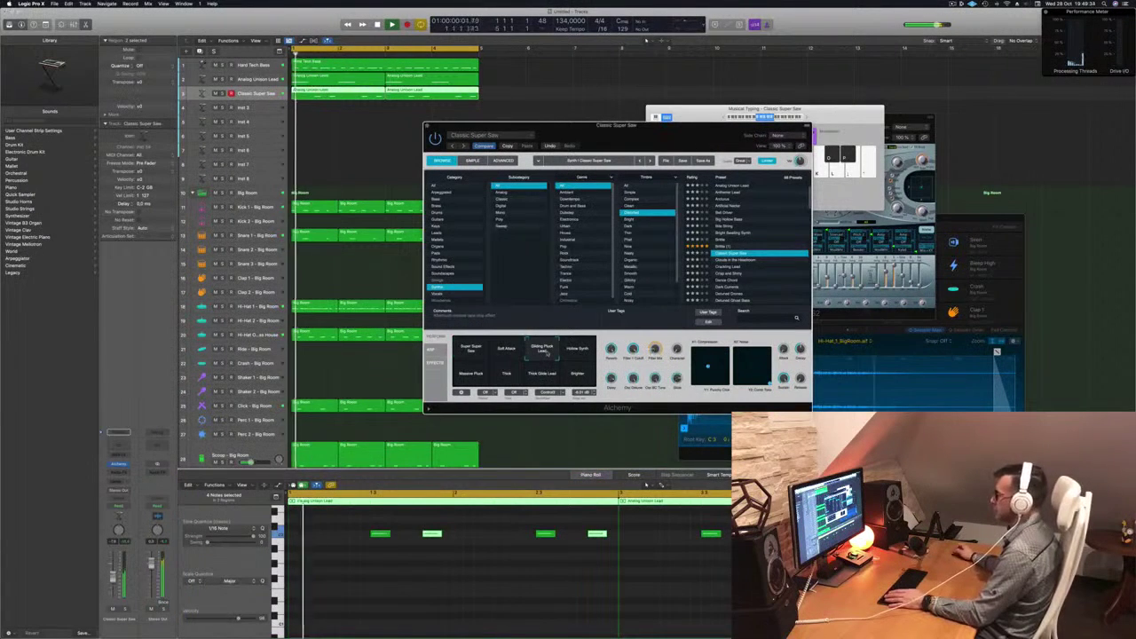
left_click(577, 350)
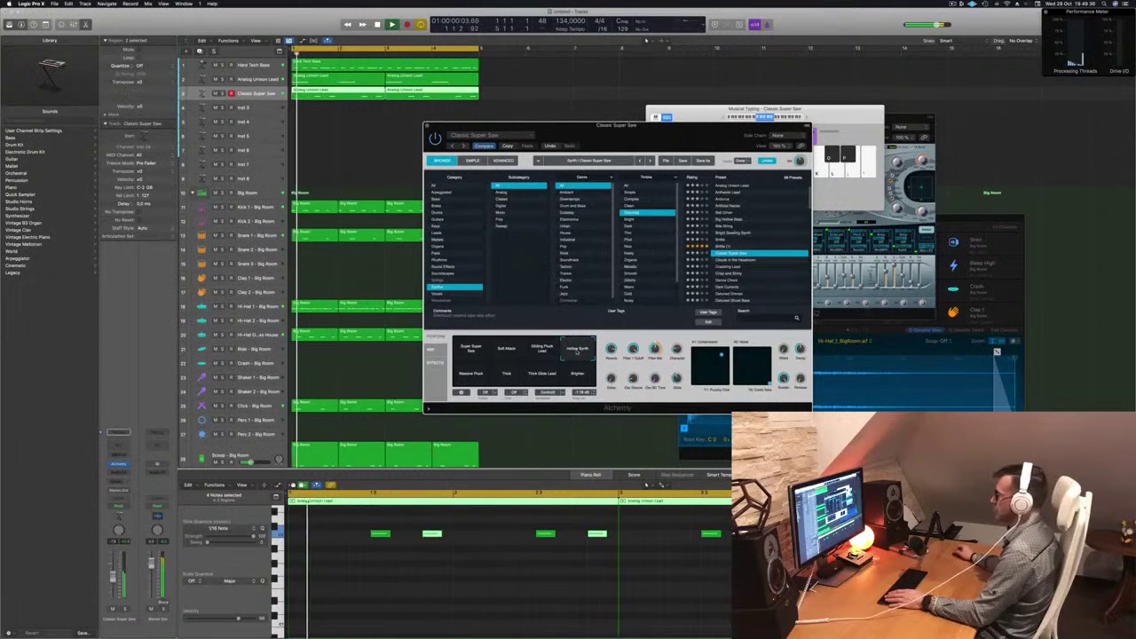
left_click(472, 373)
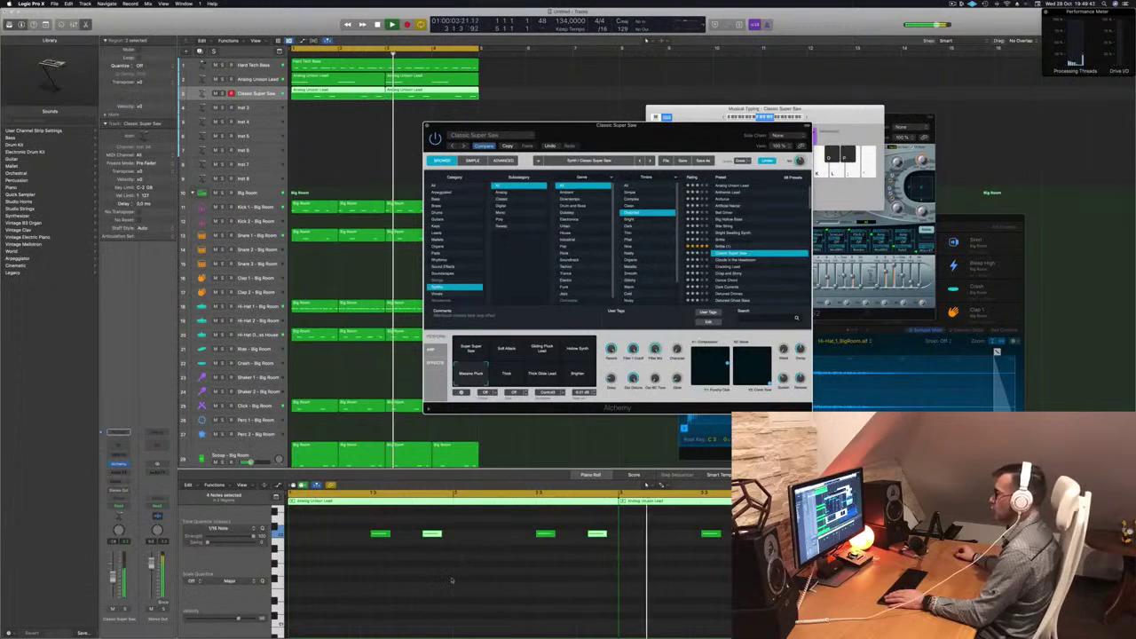
Copy all notes of both Classic Super Saw regions earlier, starting one sixteenth after each bar's first beat
key("super+Left")
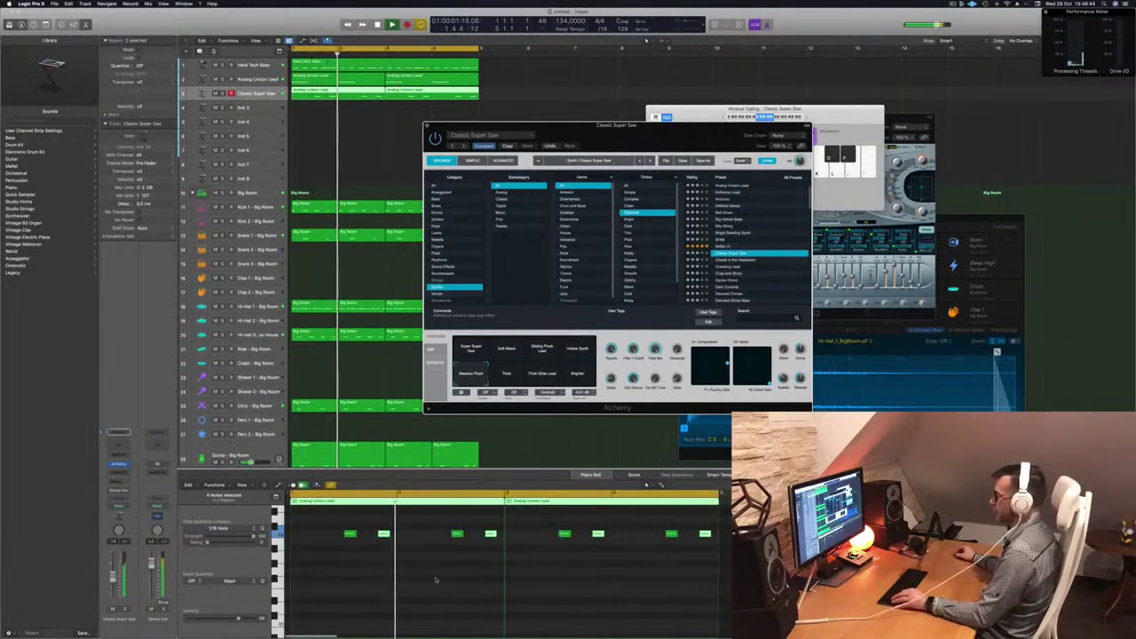
left_click(371, 564)
key("super+a")
key("super+Right")
key("super+Right")
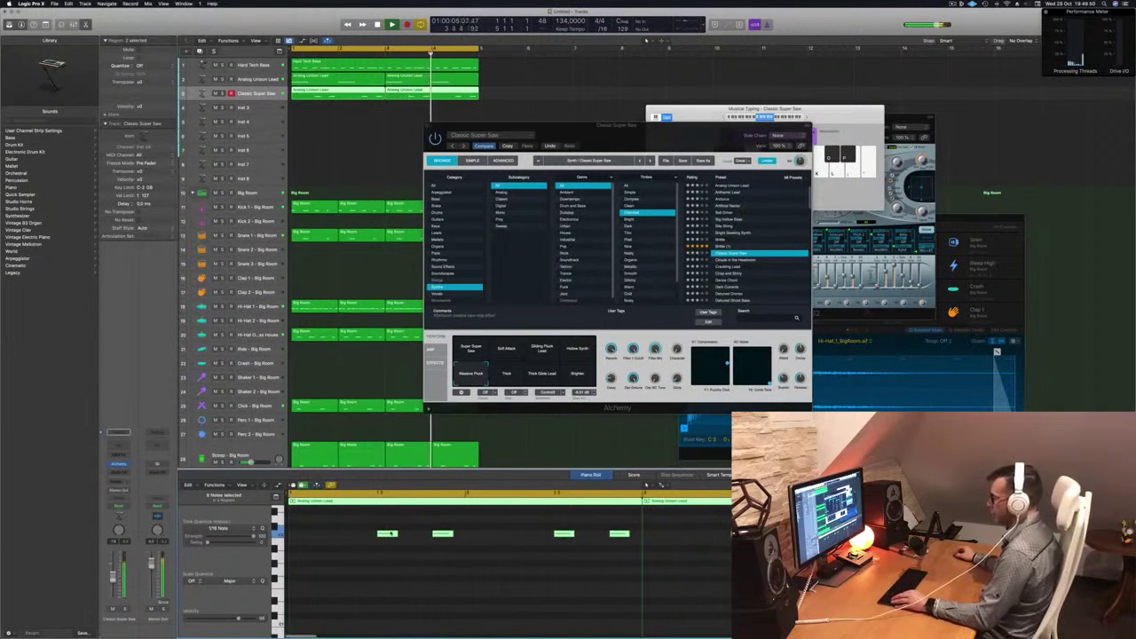
left_click_drag(329, 535, 314, 534)
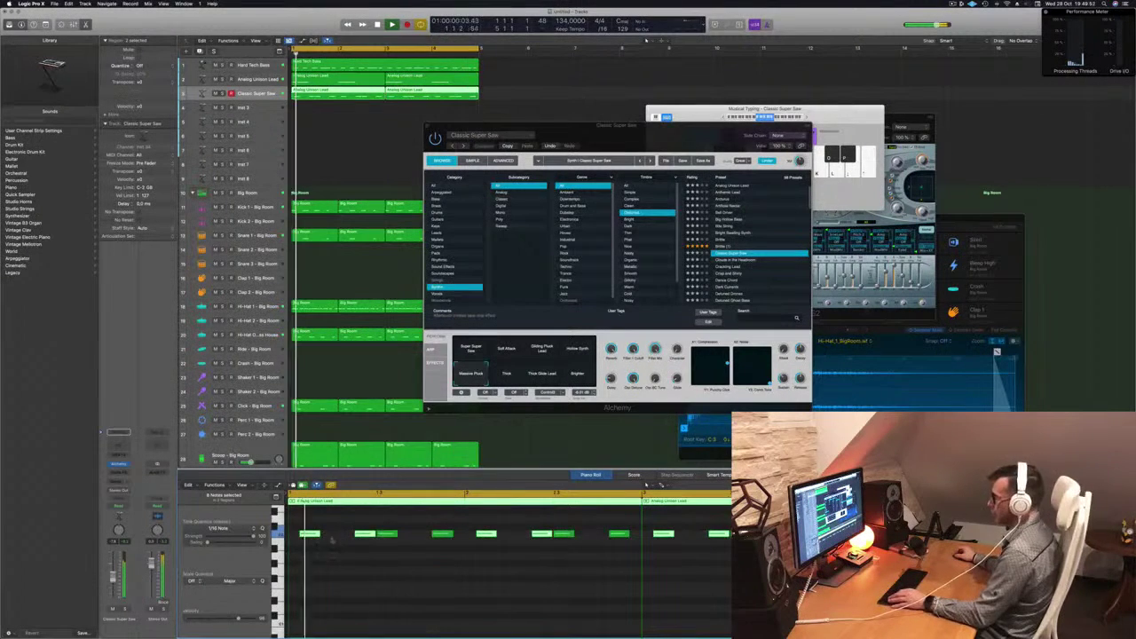
key("super+Left")
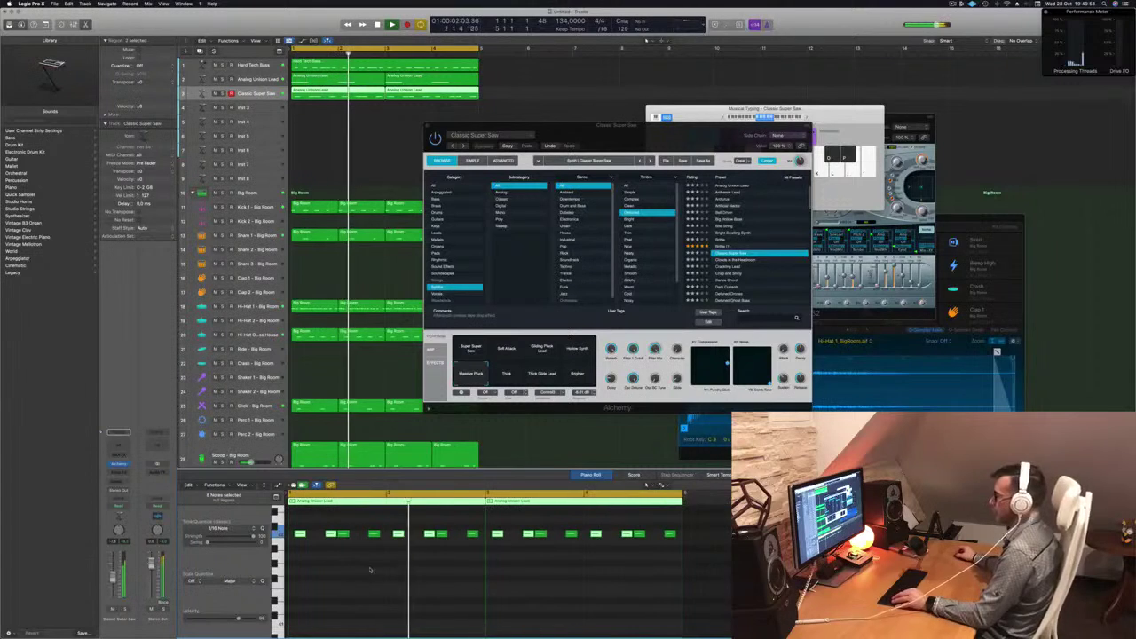
key("super+Left")
key("super+Right")
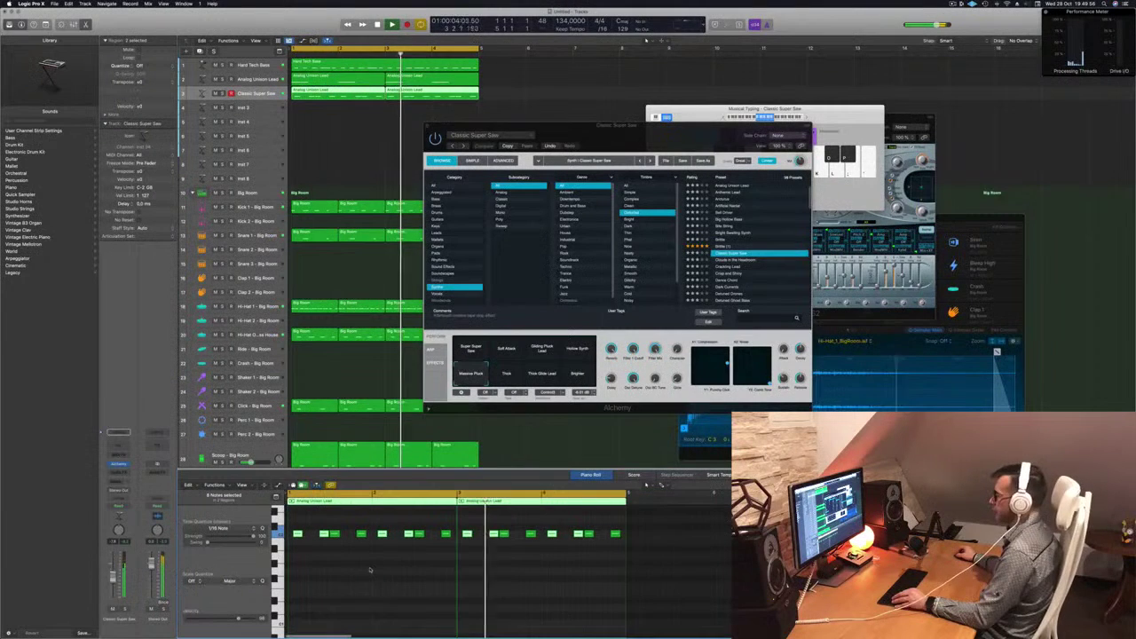
Add a Channel EQ with a 171 Hz low cut to the Classic Super Saw track and raise the track's volume slightly
key("super+Left")
mouse_move(647, 126)
left_mouse_down()
mouse_move(708, 118)
mouse_move(633, 122)
left_mouse_up()
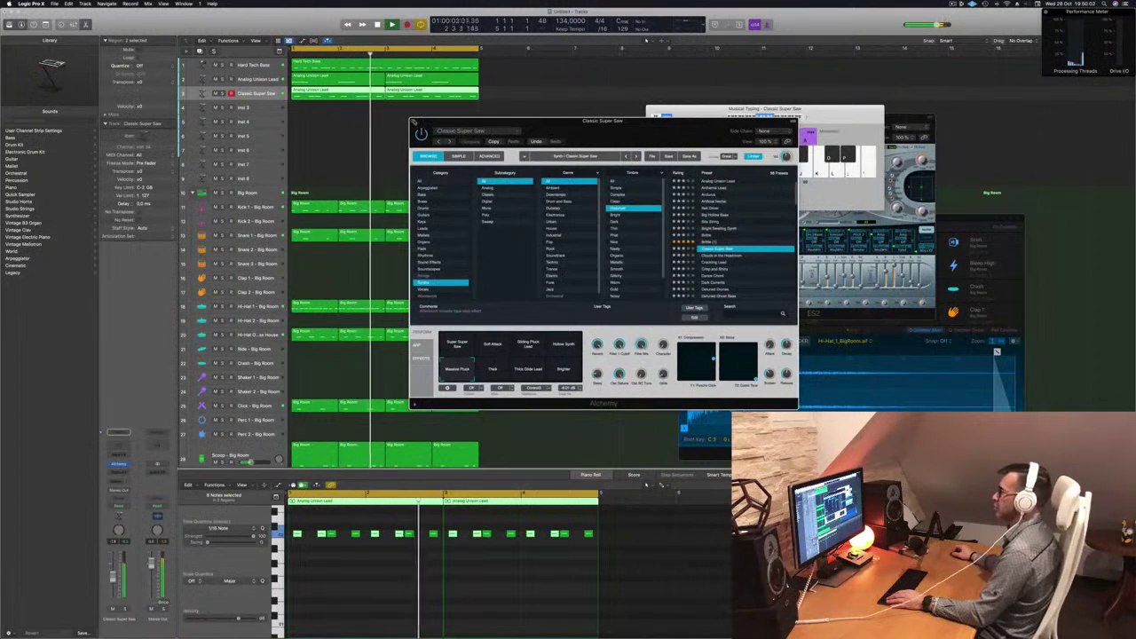
left_click(414, 121)
key("Return")
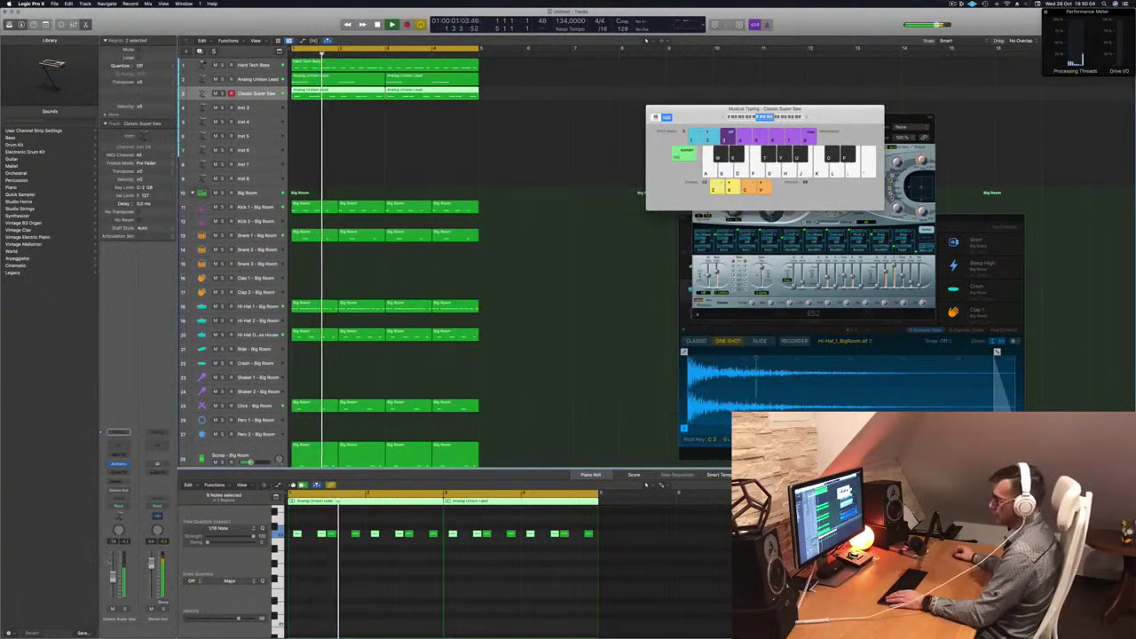
left_click(119, 447)
left_click(390, 132)
left_click_drag(384, 210, 550, 211)
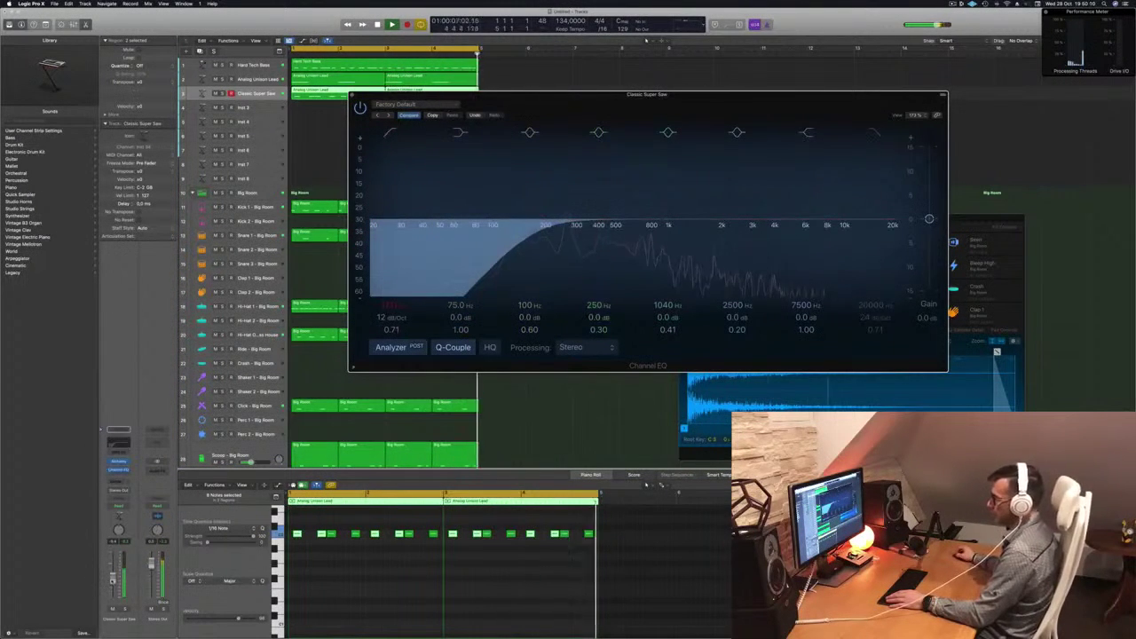
left_click_drag(112, 579, 113, 576)
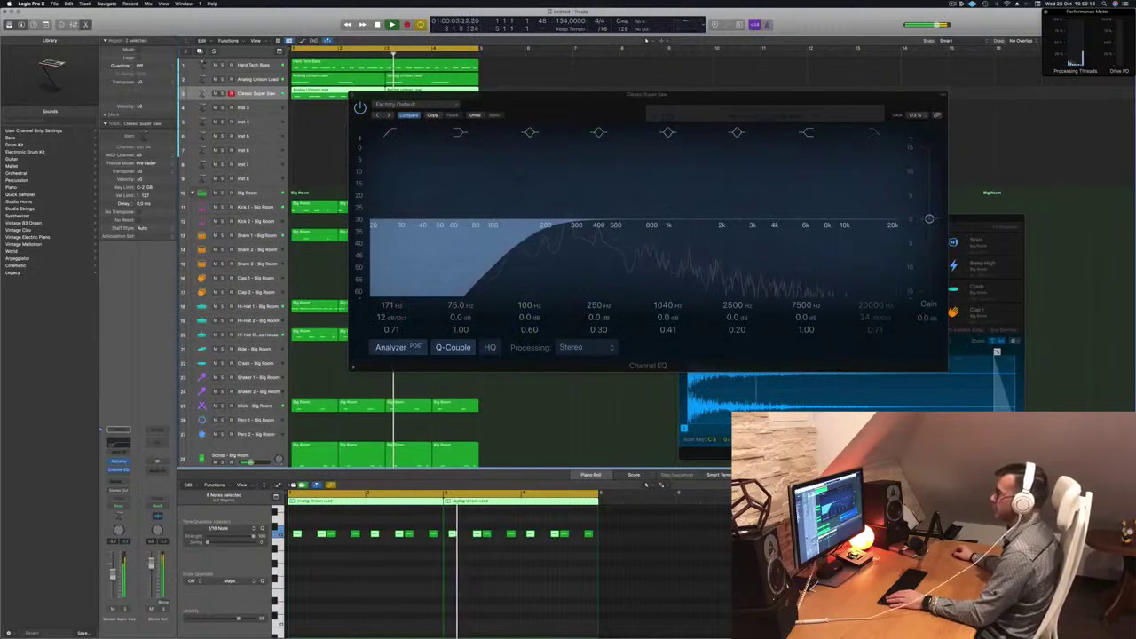
left_click(350, 95)
left_click(331, 130)
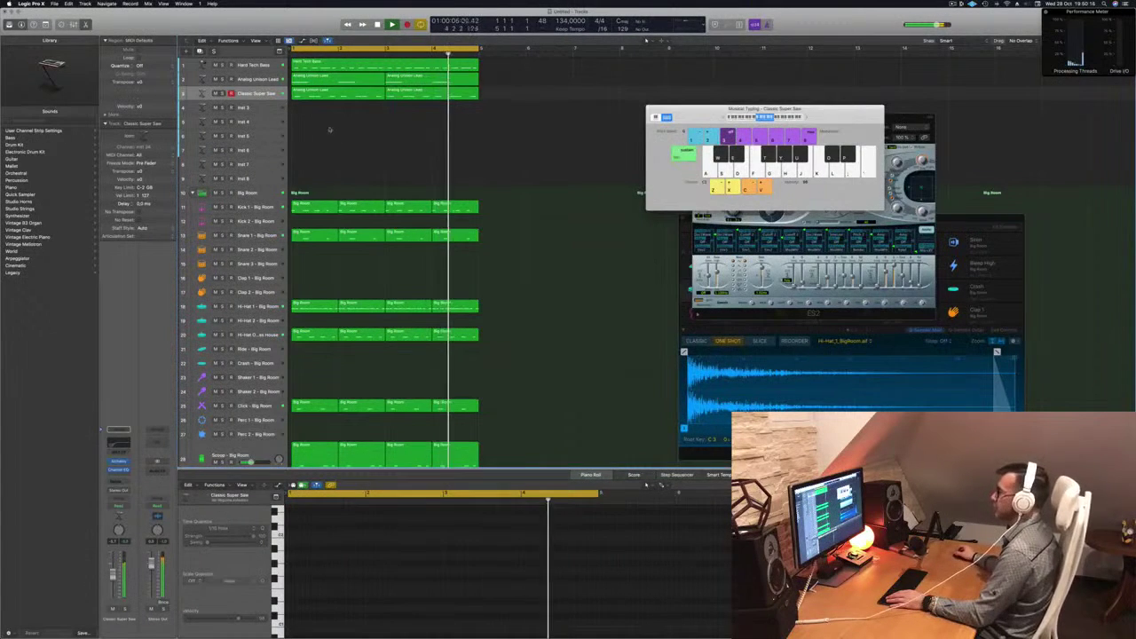
Duplicate the Classic Super Saw track with its settings and move the copy's Channel EQ low cut down to the lowest frequencies
left_click(251, 95)
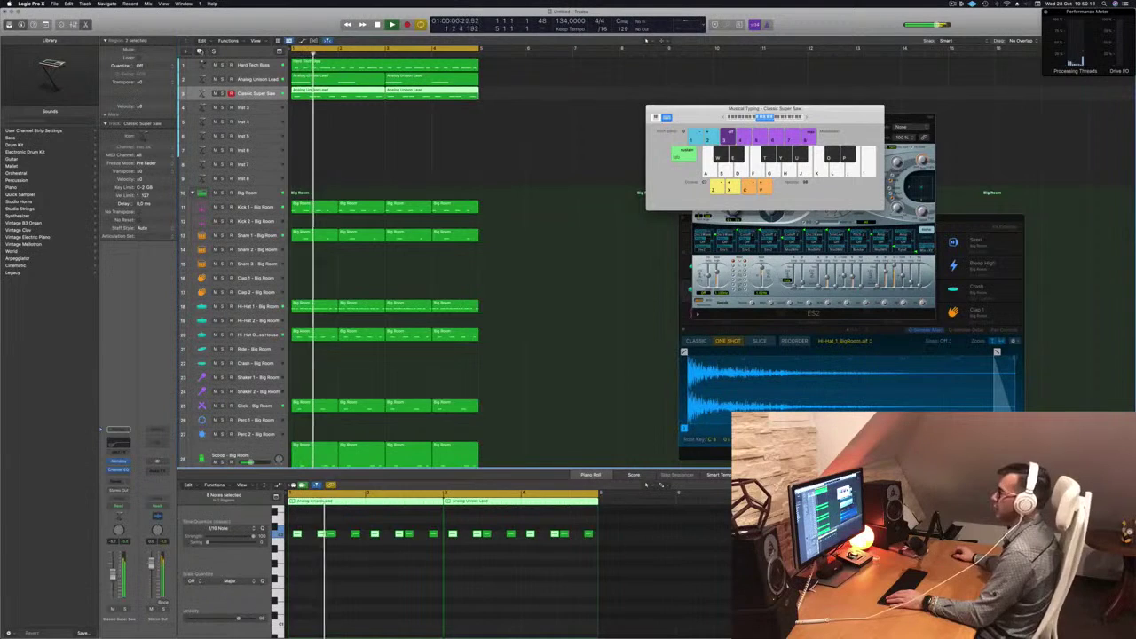
key("super+d")
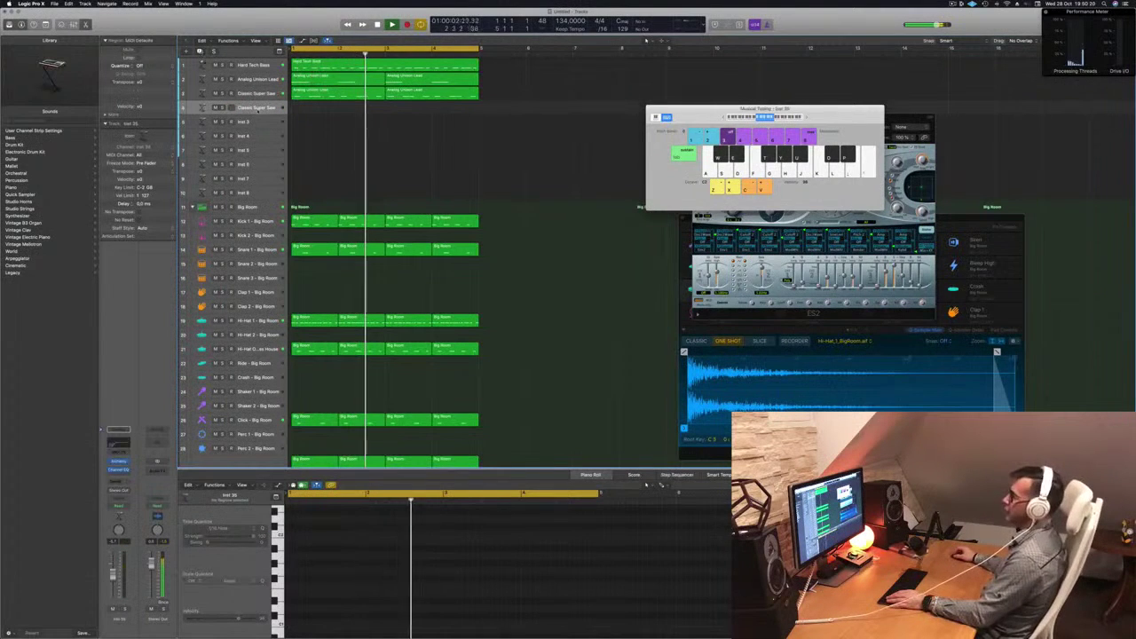
left_click(121, 444)
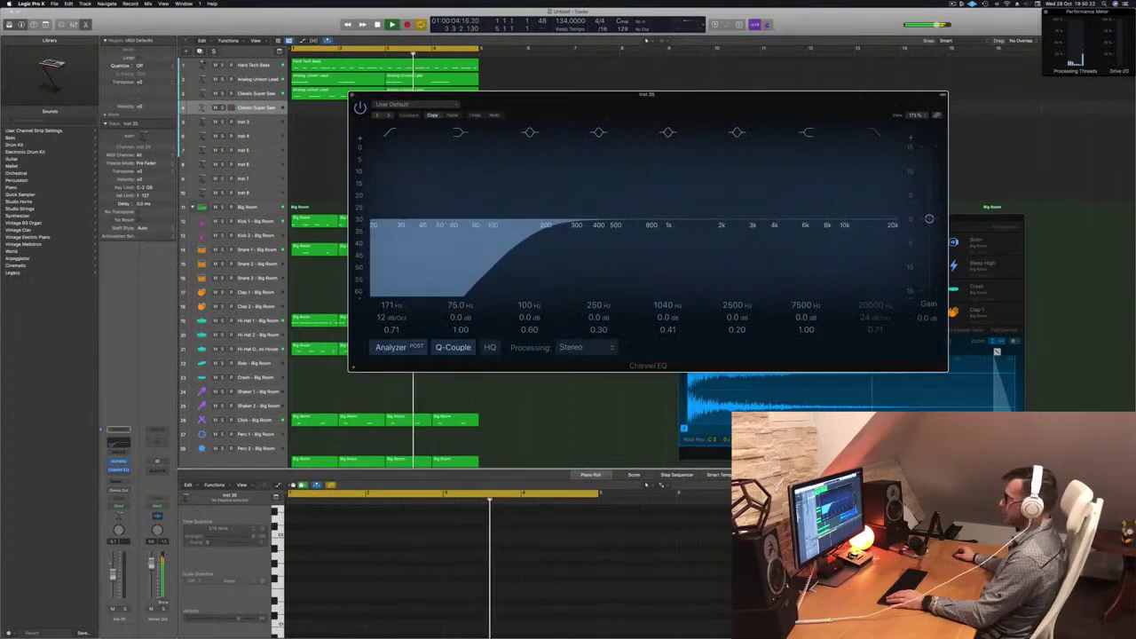
left_click_drag(541, 248, 388, 234)
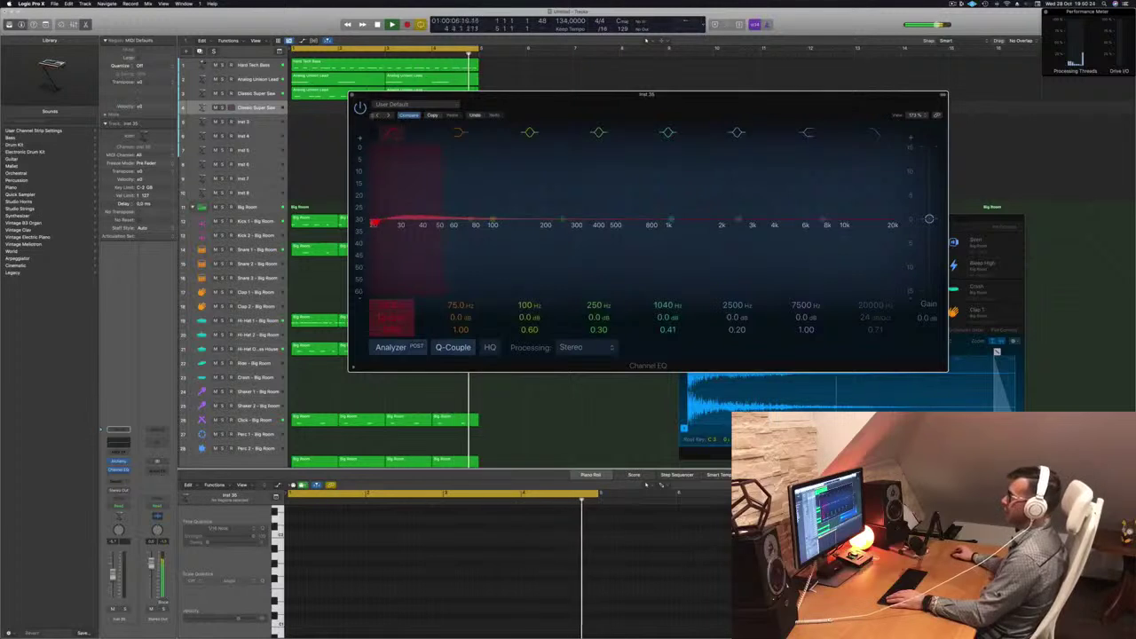
left_click(352, 95)
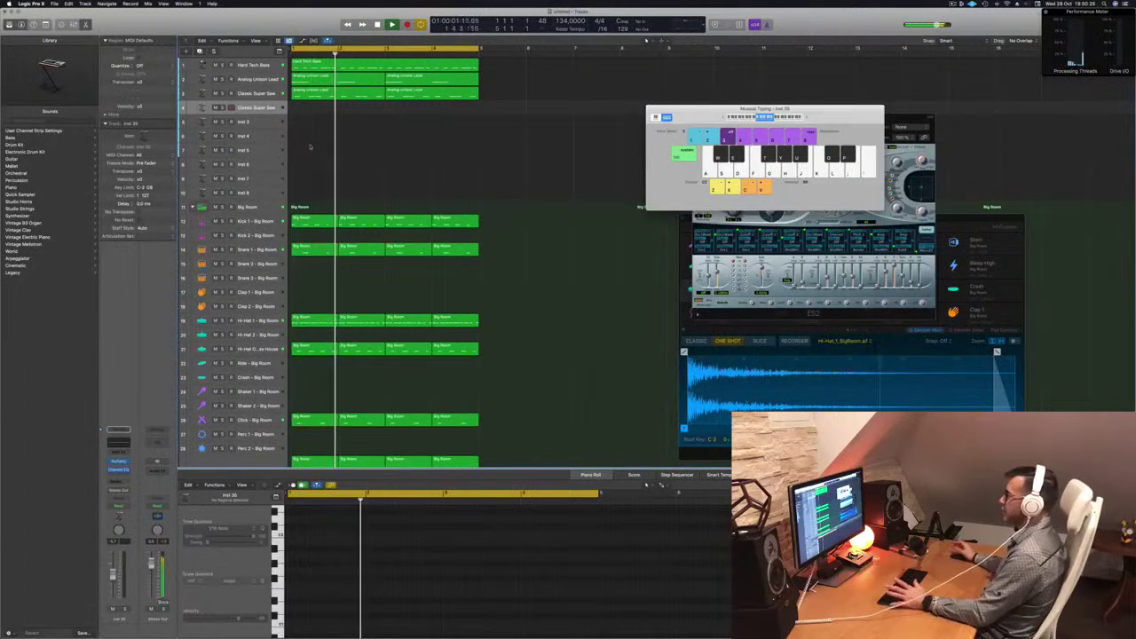
Repeat all regions three times to fill 16 bars, extend the cycle range over them and replay from the start
key("super+a")
key("super+r")
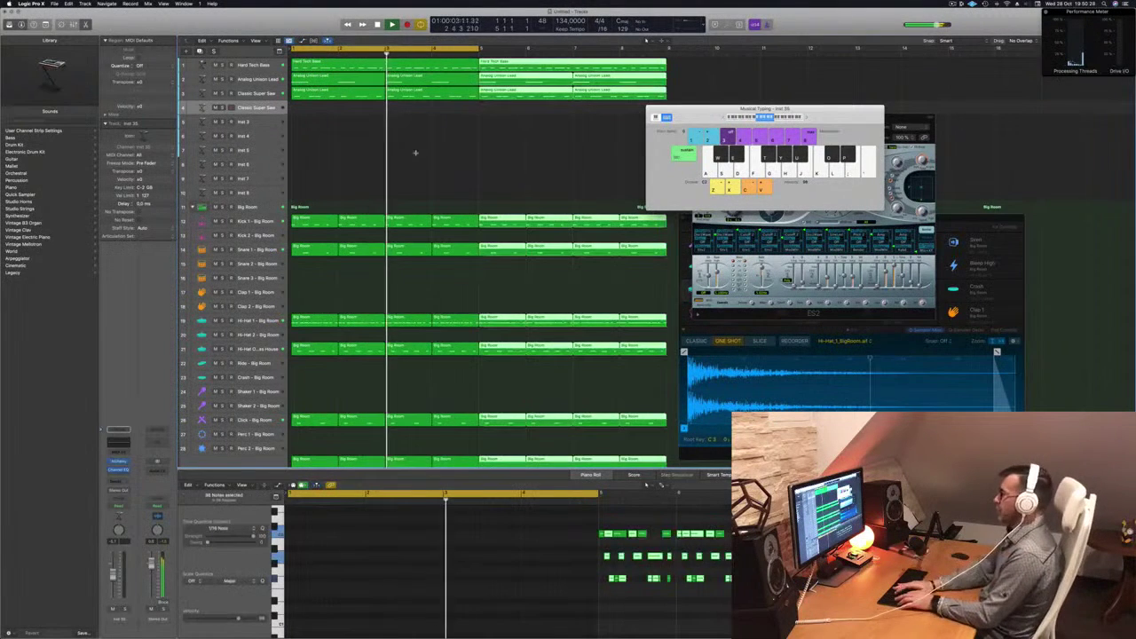
key("super+r")
key("super+r")
key("Return")
scroll(538, 129, "down", 8)
key("space")
key("space")
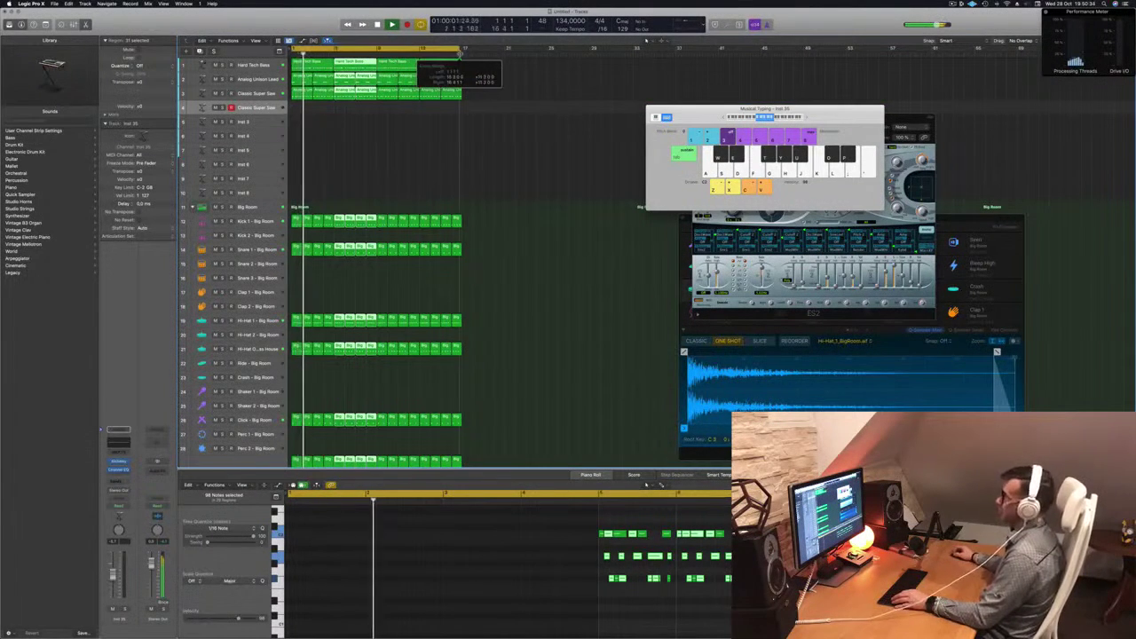
left_click(396, 158)
key("Return")
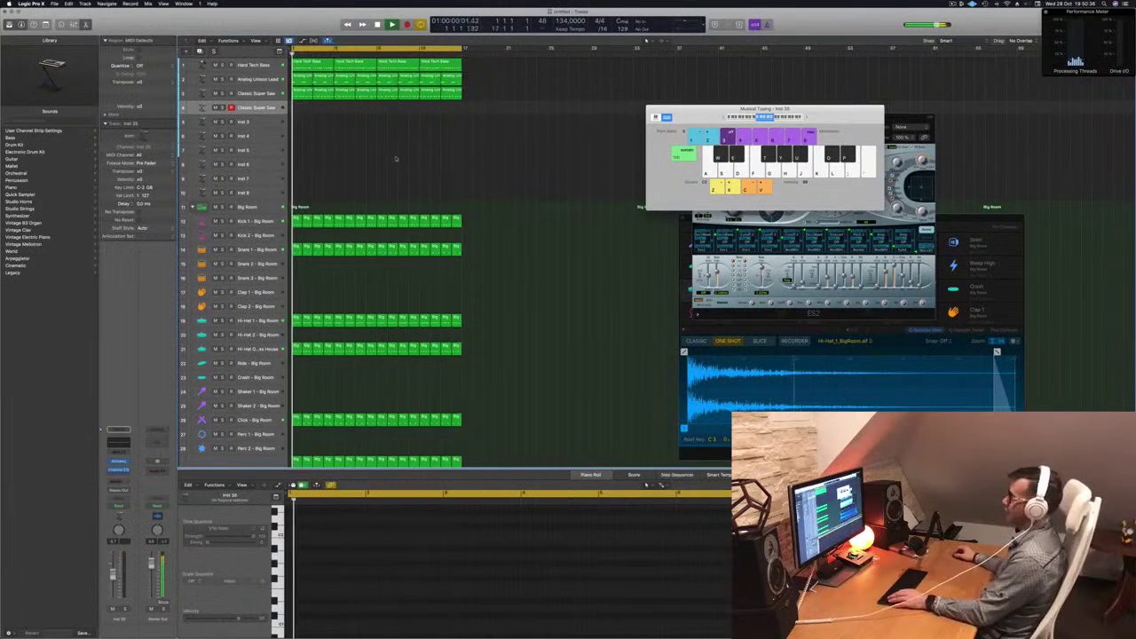
scroll(396, 155, "up", 5)
scroll(401, 156, "up", 2)
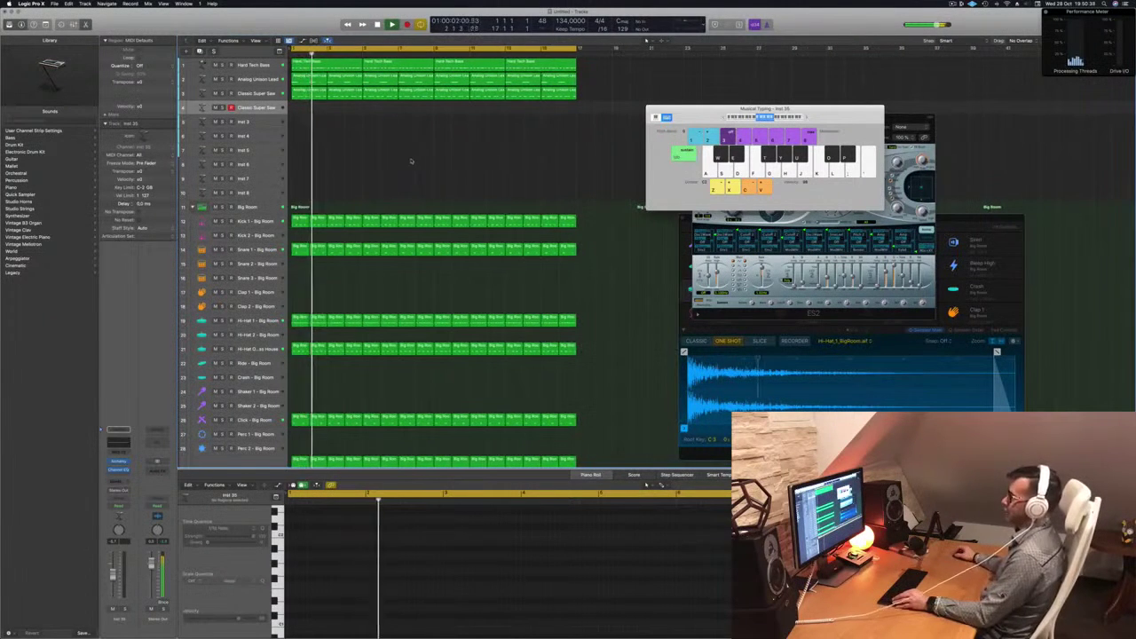
key("Return")
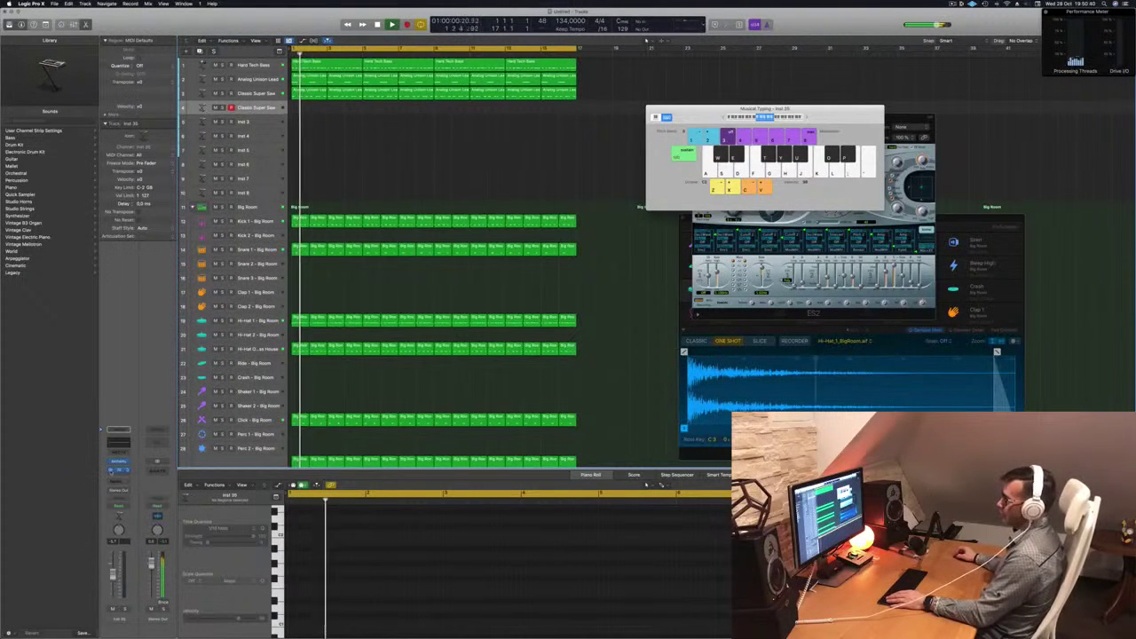
Clear the Alchemy preset filters on the duplicated track, sort the presets by rating and load Lazarus
left_click(120, 462)
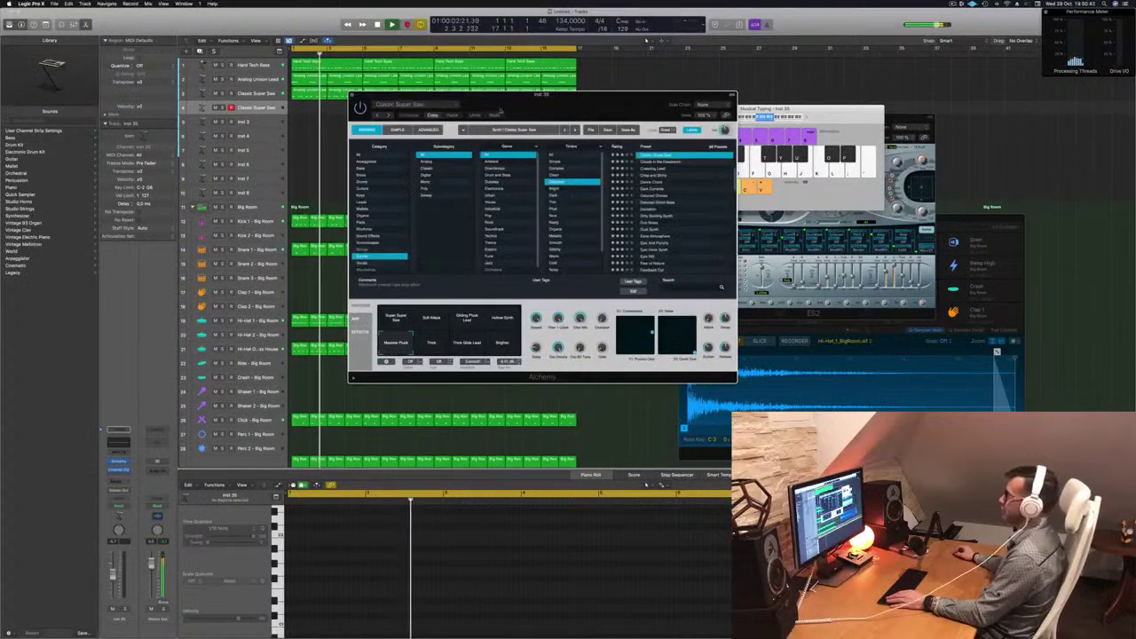
left_click(359, 155)
scroll(673, 170, "up", 10)
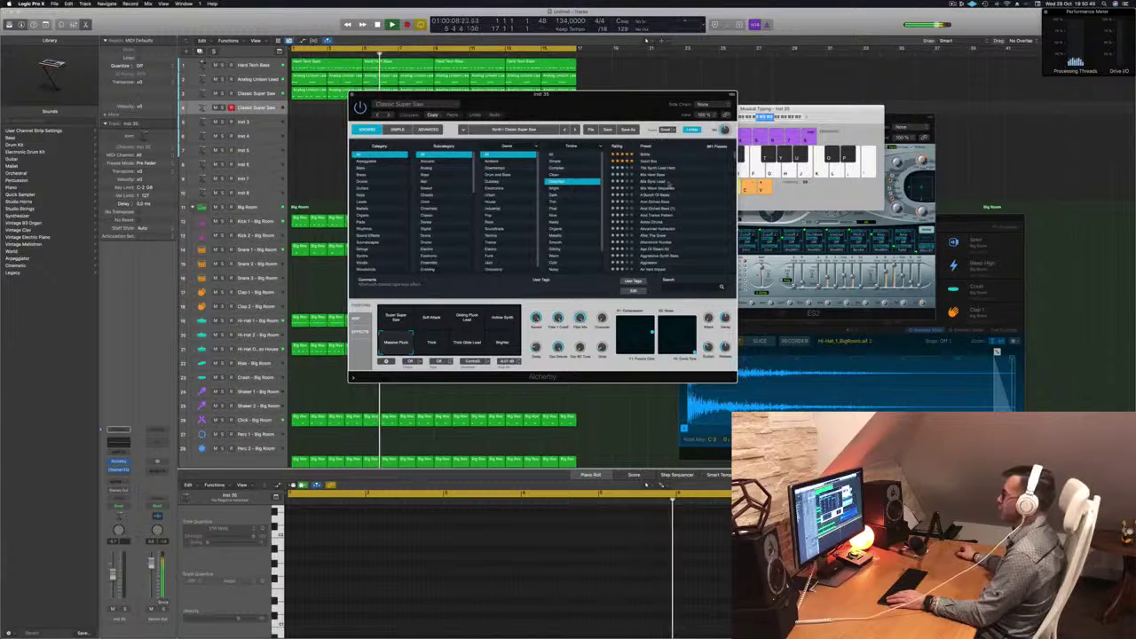
left_click(627, 144)
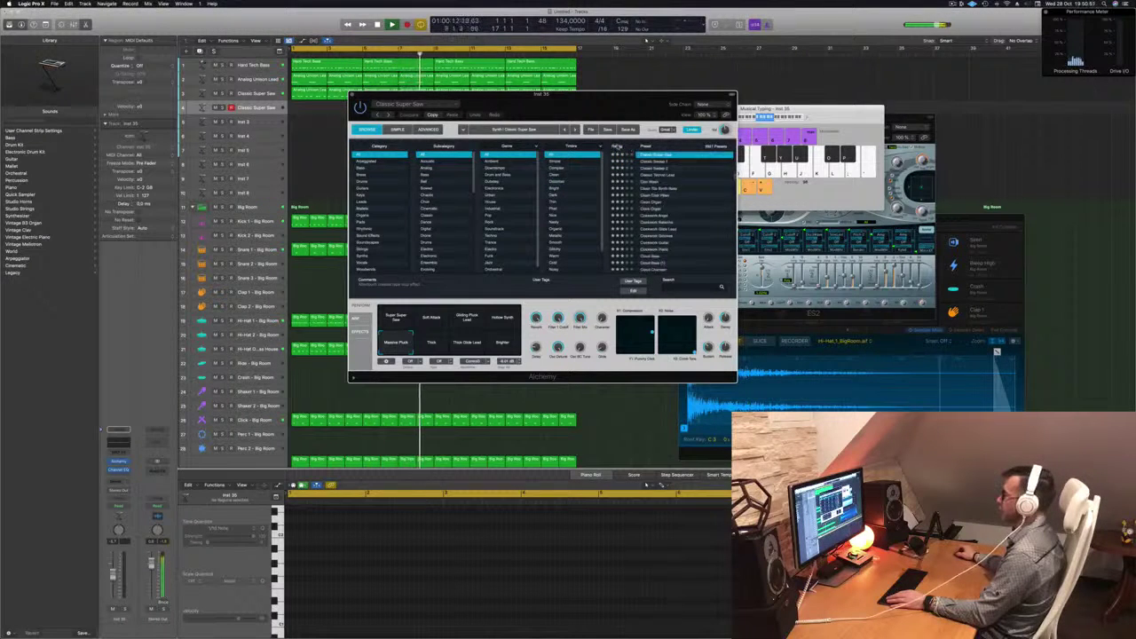
scroll(656, 166, "up", 15)
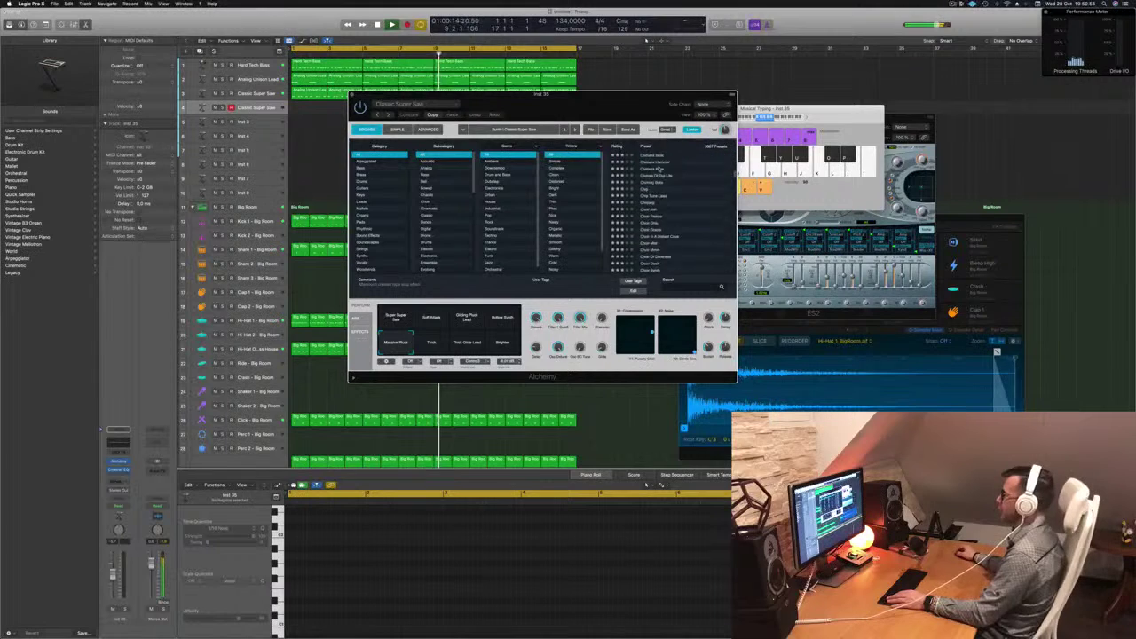
scroll(656, 166, "up", 10)
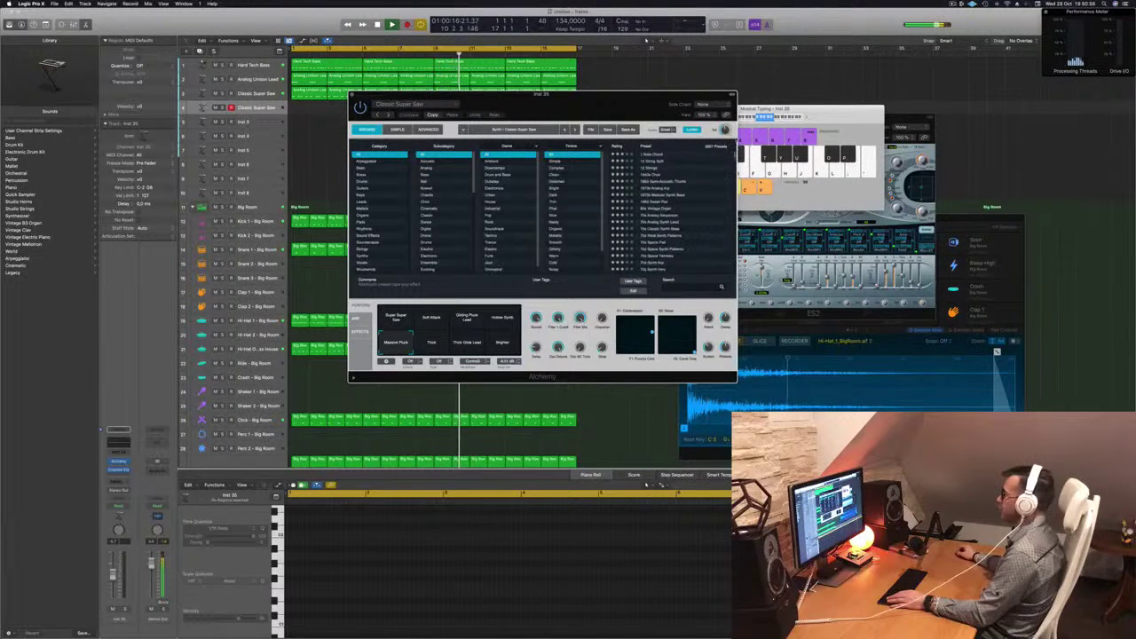
scroll(683, 161, "up", 15)
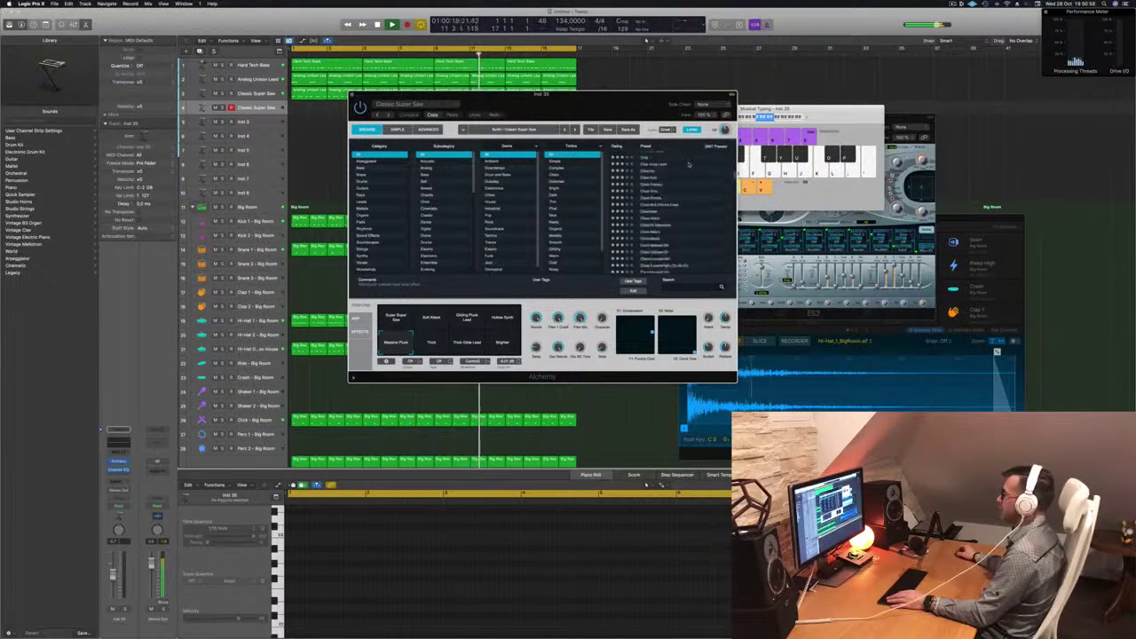
scroll(696, 165, "up", 10)
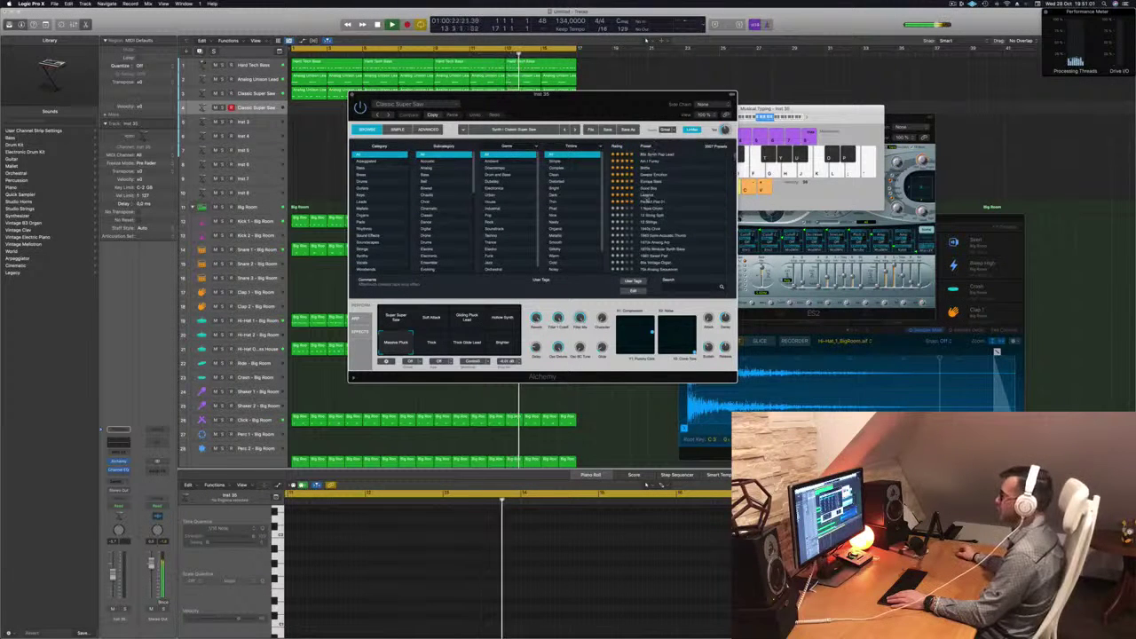
left_click_drag(600, 103, 1031, 76)
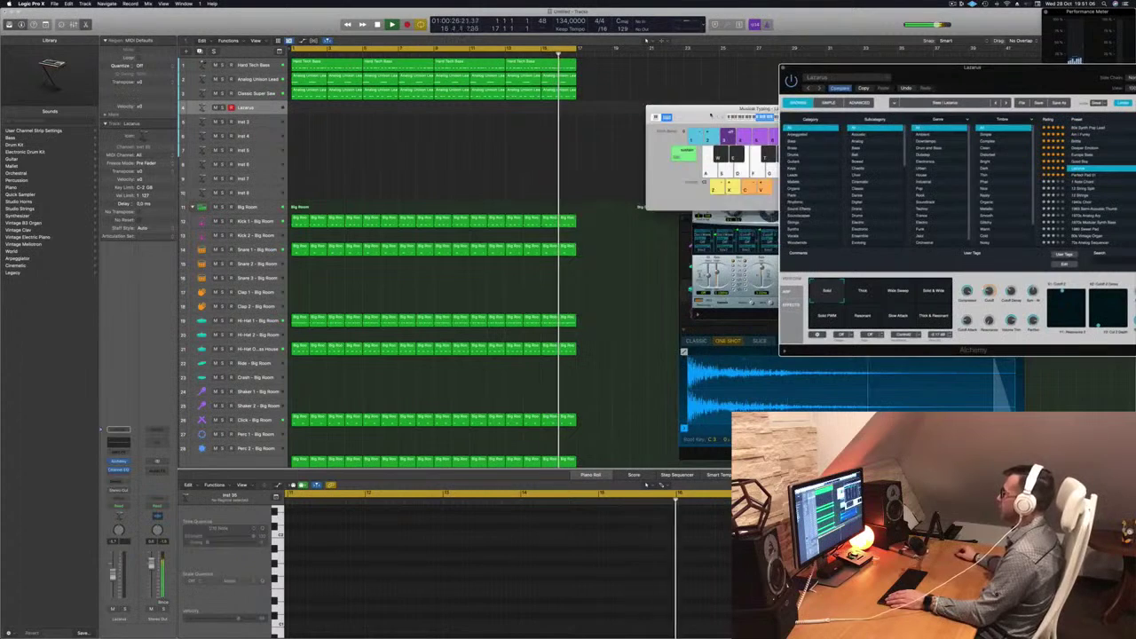
Audition the Wide Sweep and Thick variations of Lazarus over the loop and raise the track's volume slightly
left_click_drag(724, 121, 632, 146)
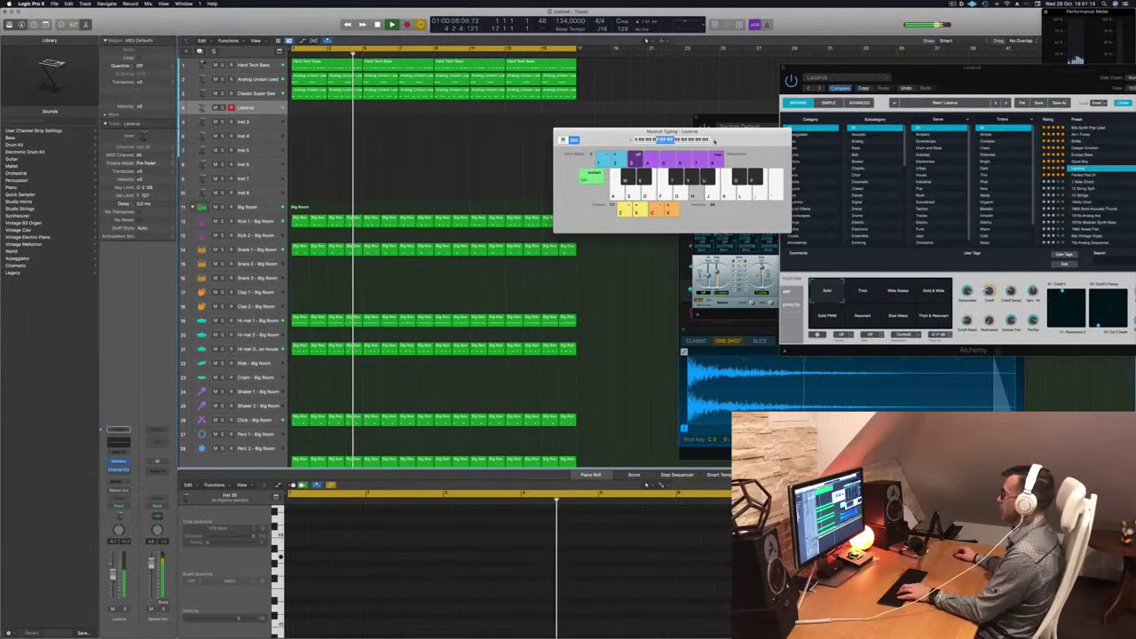
left_click_drag(733, 139, 661, 140)
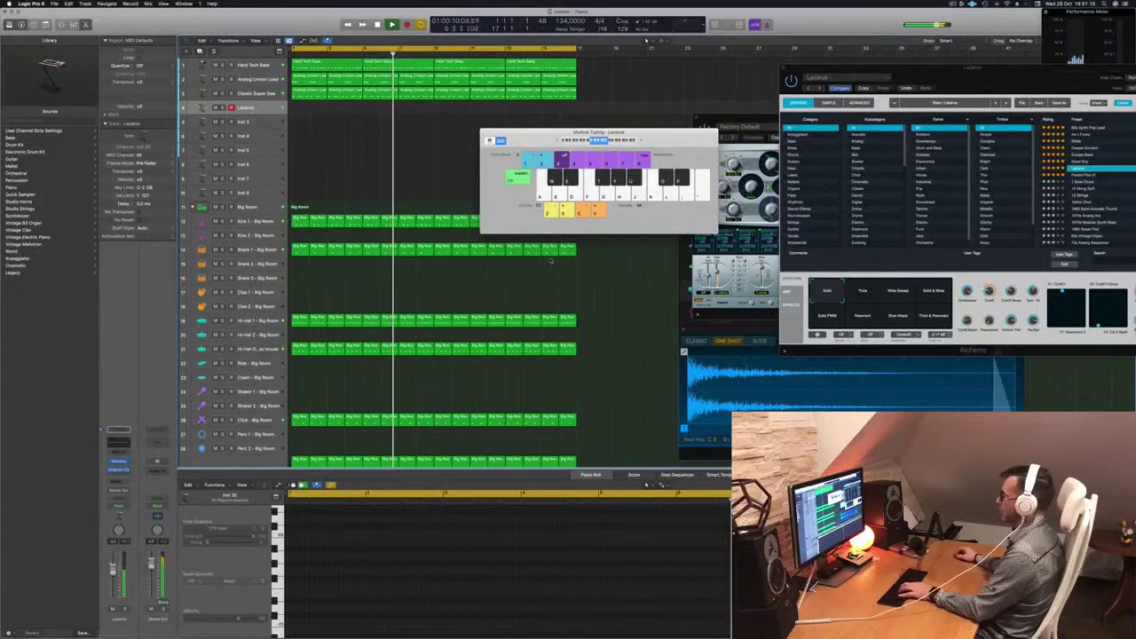
left_click_drag(949, 74, 766, 78)
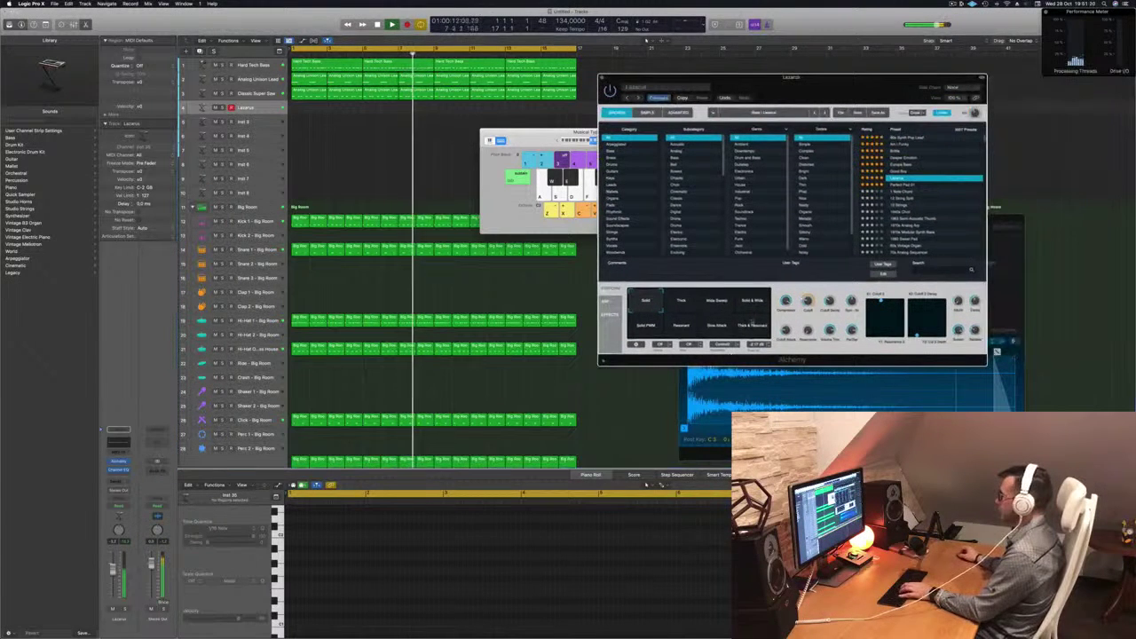
left_click(729, 307)
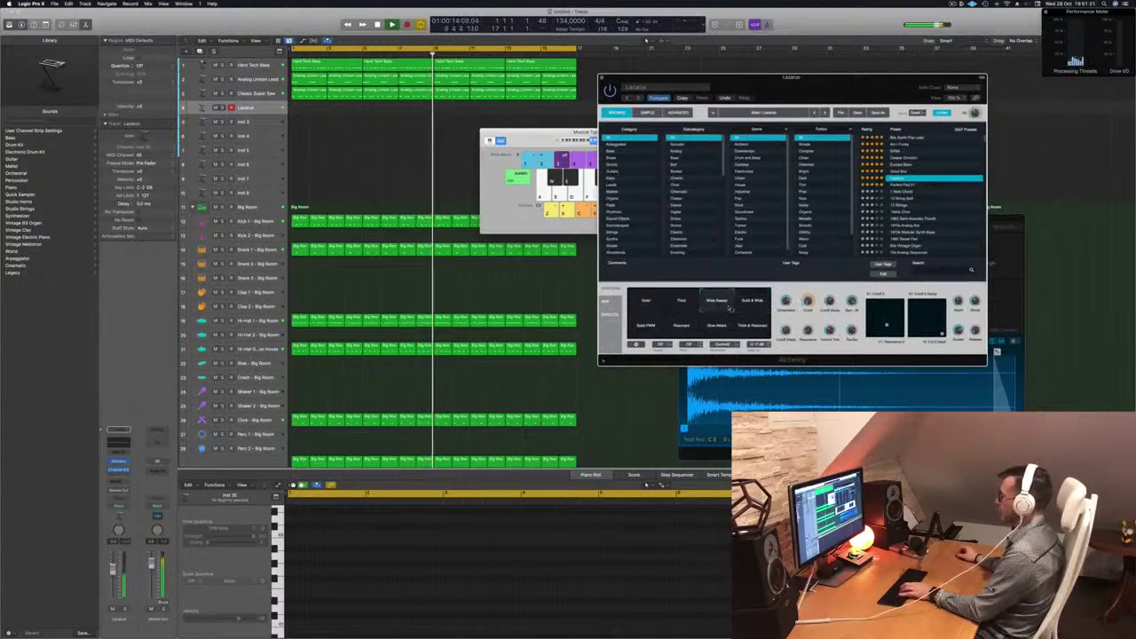
left_click(692, 305)
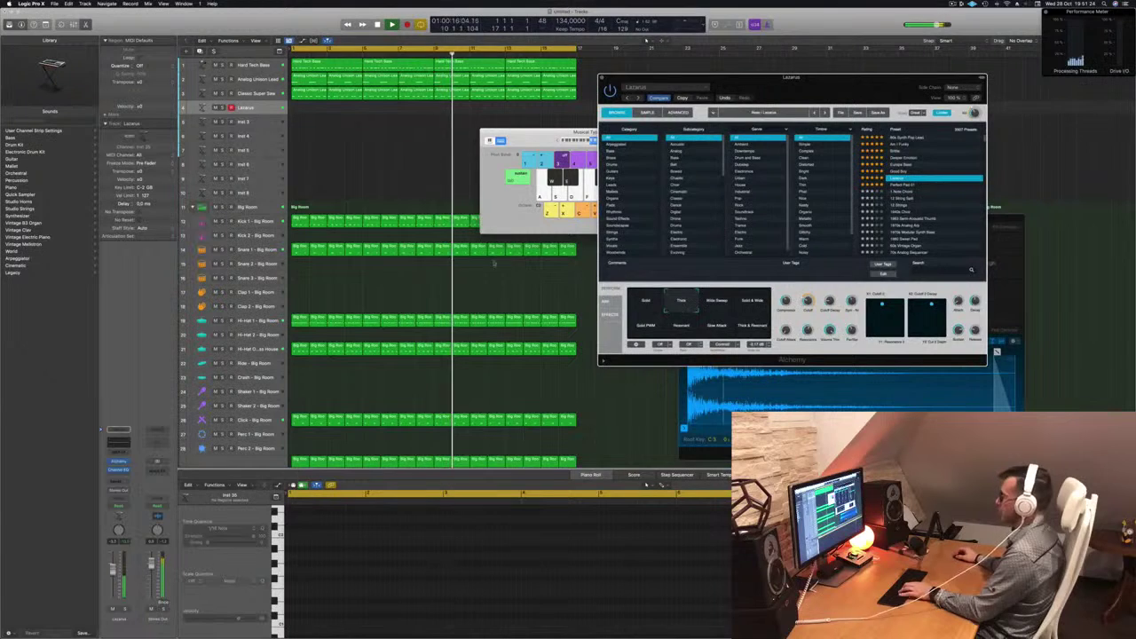
left_click(517, 142)
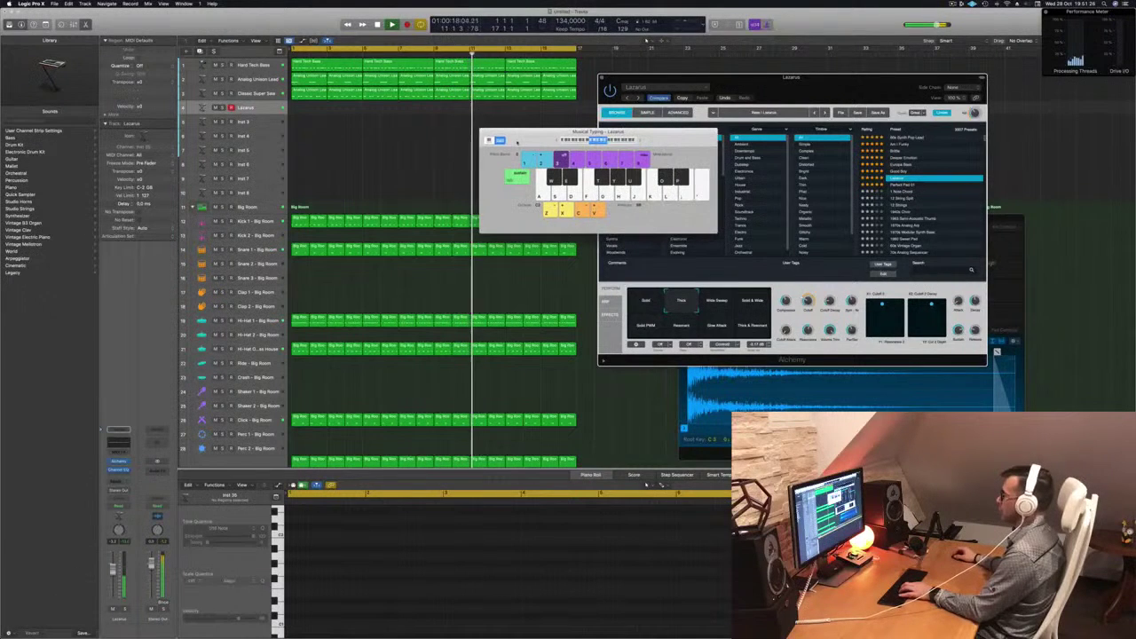
left_click_drag(114, 564, 115, 560)
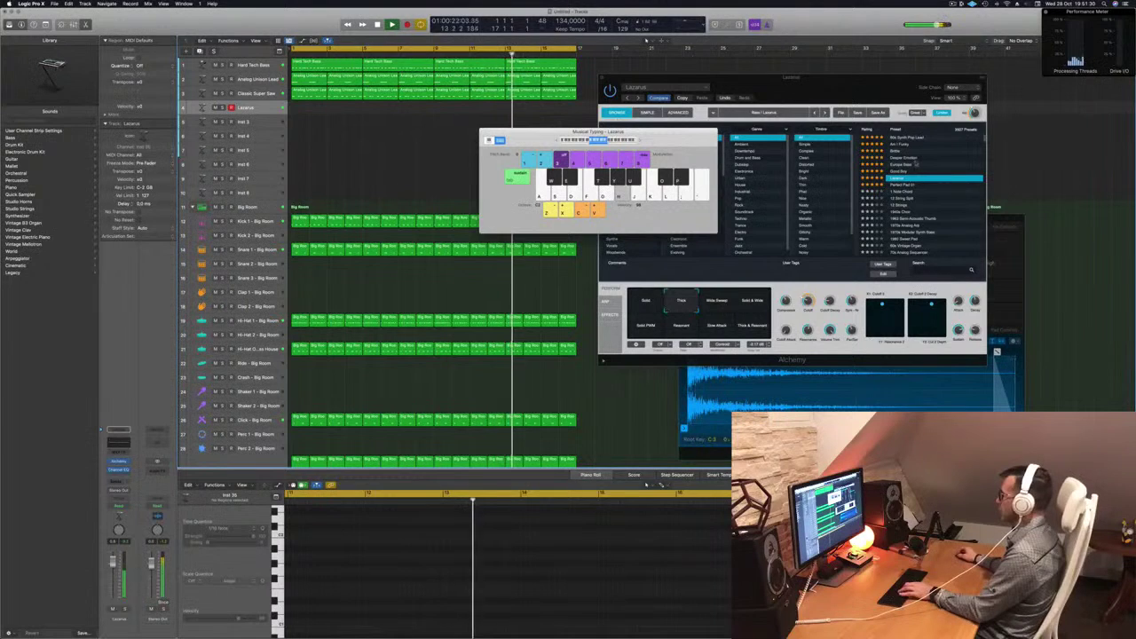
Compare further Lazarus performance variations, including Resonant, and choose Solid & Wide
left_click_drag(532, 134, 412, 136)
left_click(650, 303)
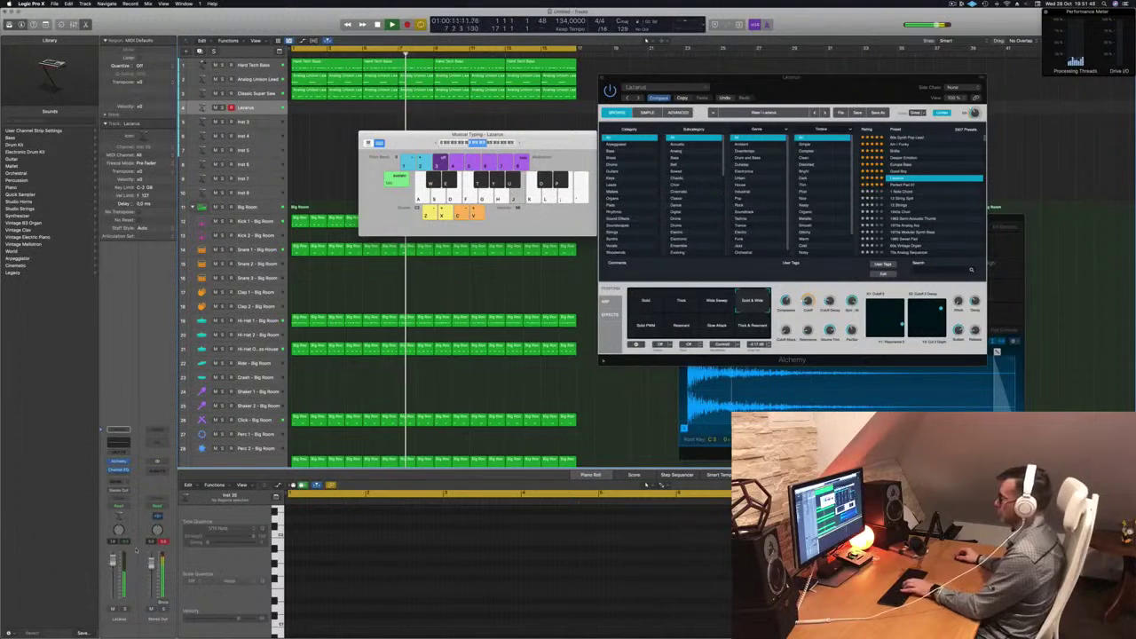
left_click(688, 328)
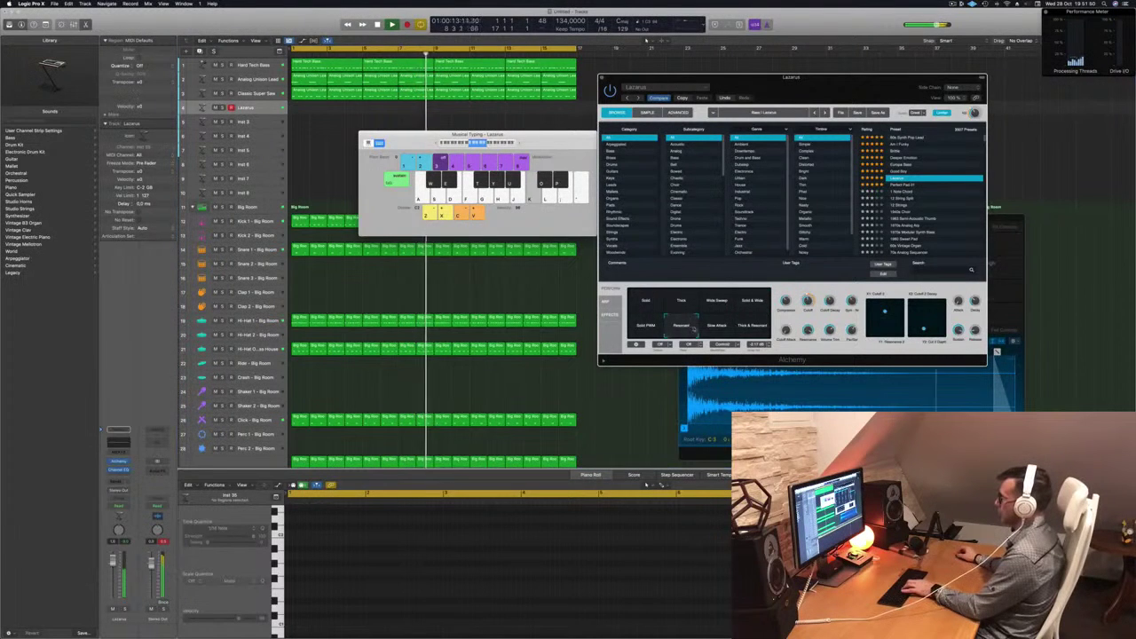
left_click(750, 326)
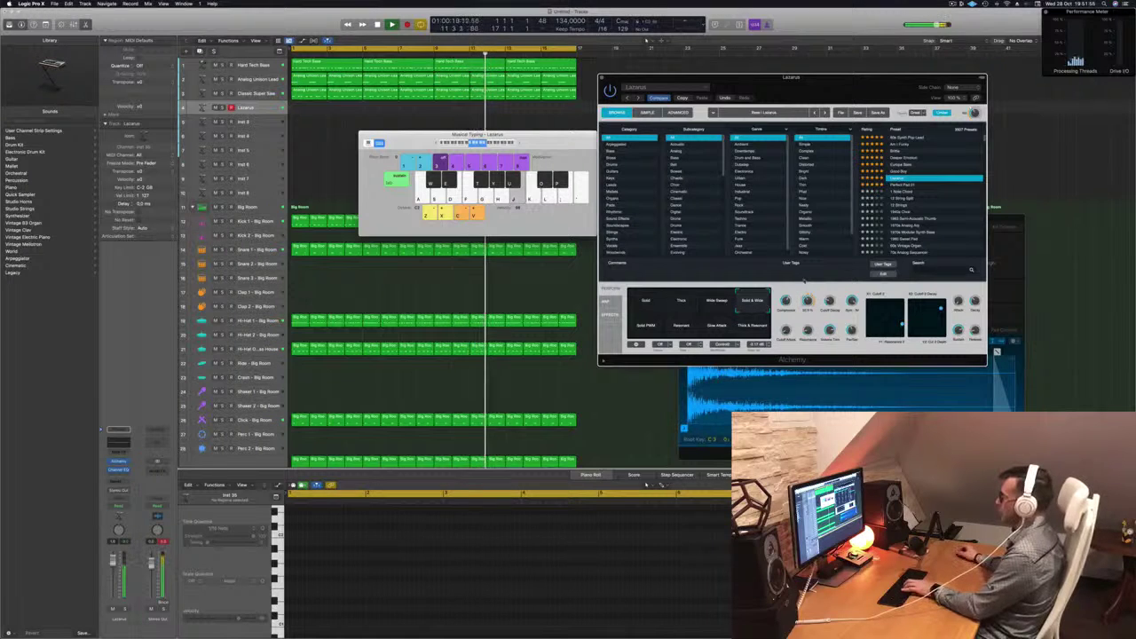
Play trial notes in a lower octave with the Lazarus sound over the running loop
key("l")
key("k")
key("j")
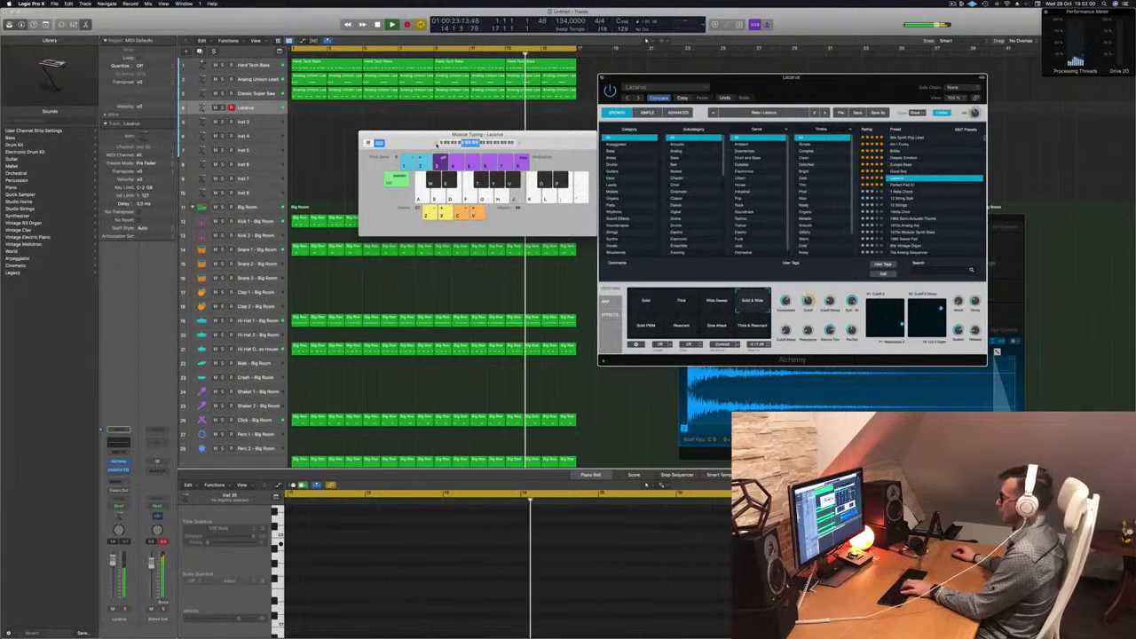
key("apostrophe")
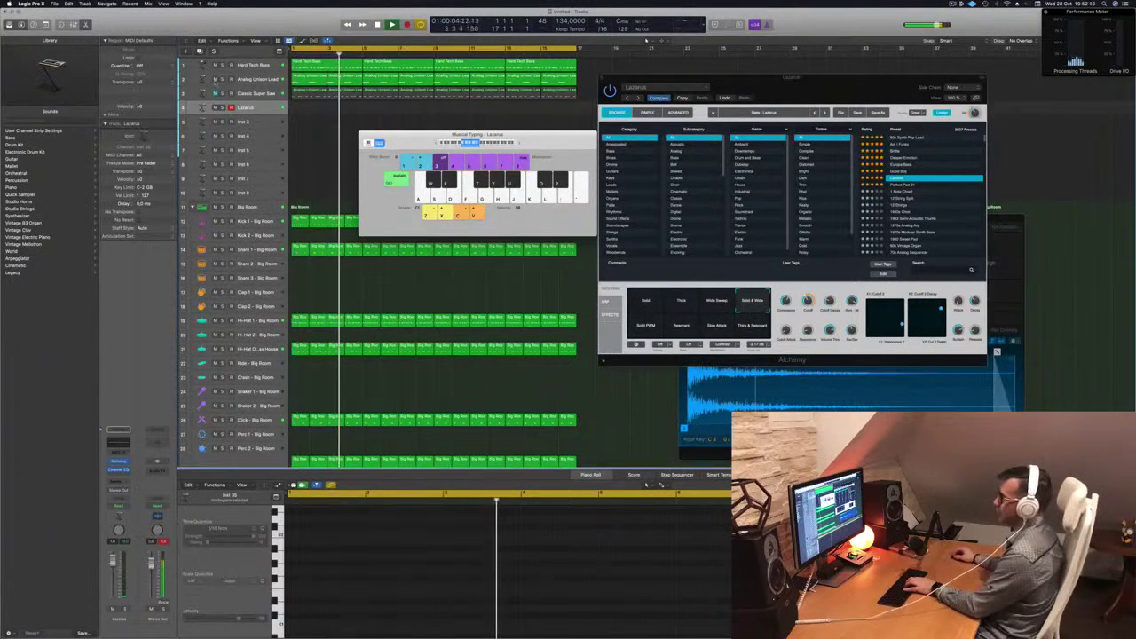
Move the Musical Typing keyboard down clear of the instrument tracks and adjust the Cutoff of the Lazarus sound slightly
key("l")
left_click_drag(398, 156, 398, 213)
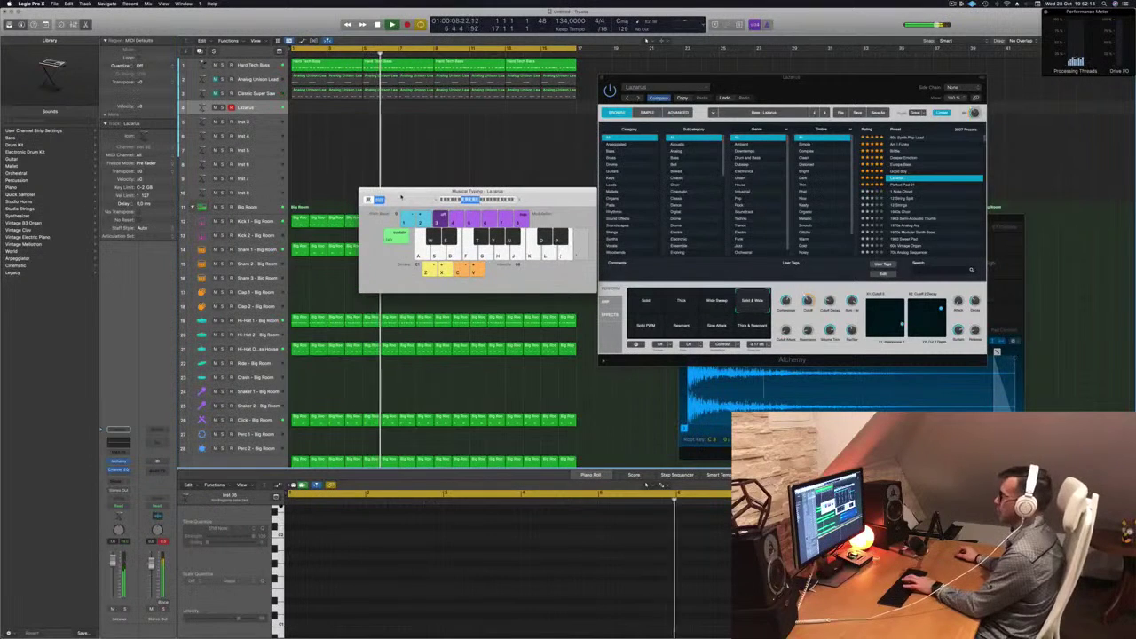
left_click_drag(808, 301, 811, 293)
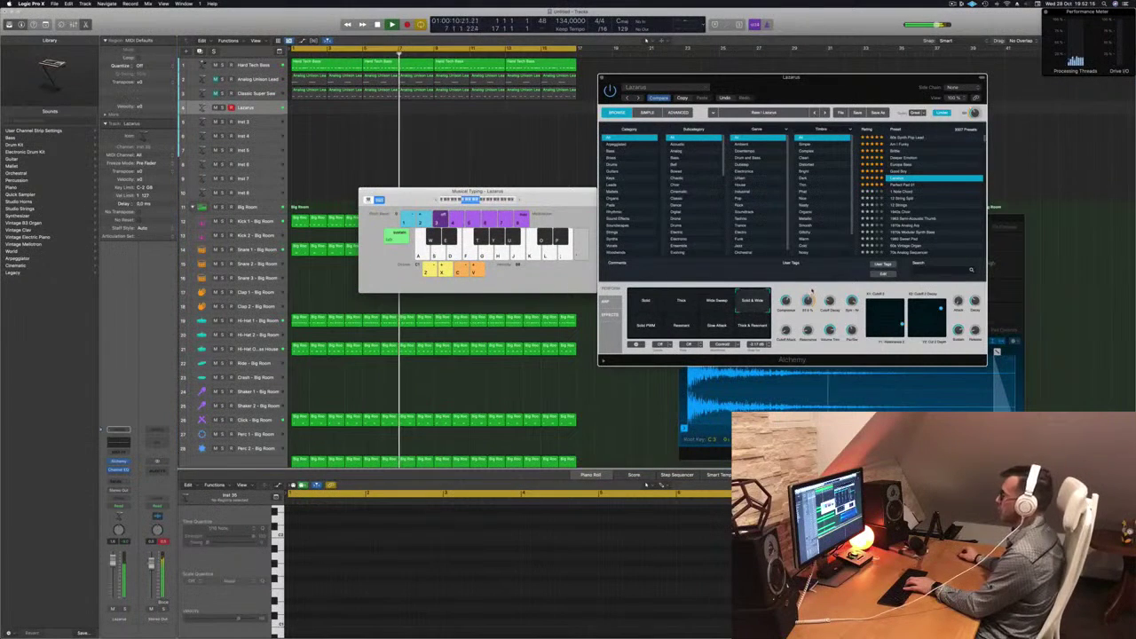
left_click_drag(549, 198, 544, 205)
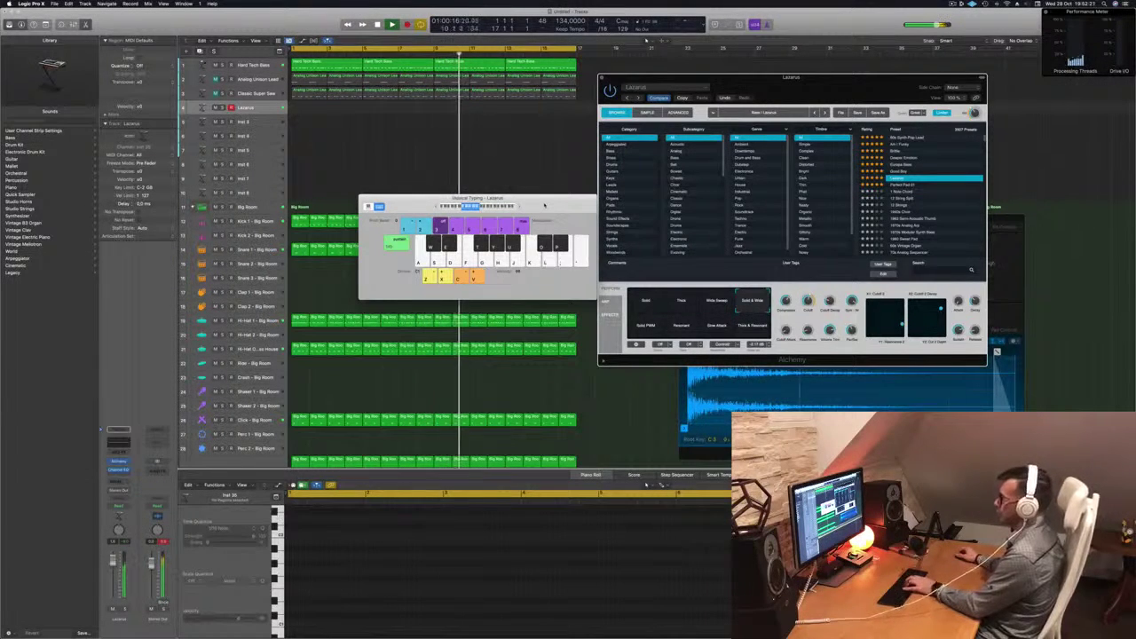
Toggle the mutes of Analog Unison Lead and Classic Super Saw to compare the loop with and without them
left_click(217, 80)
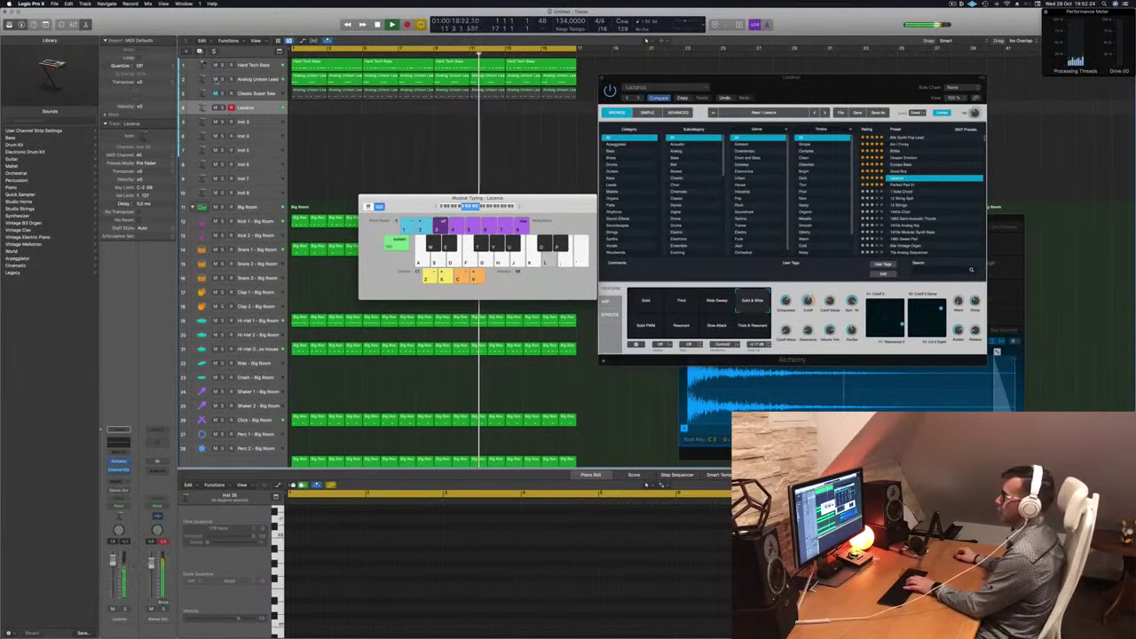
left_click(216, 80)
left_click(215, 94)
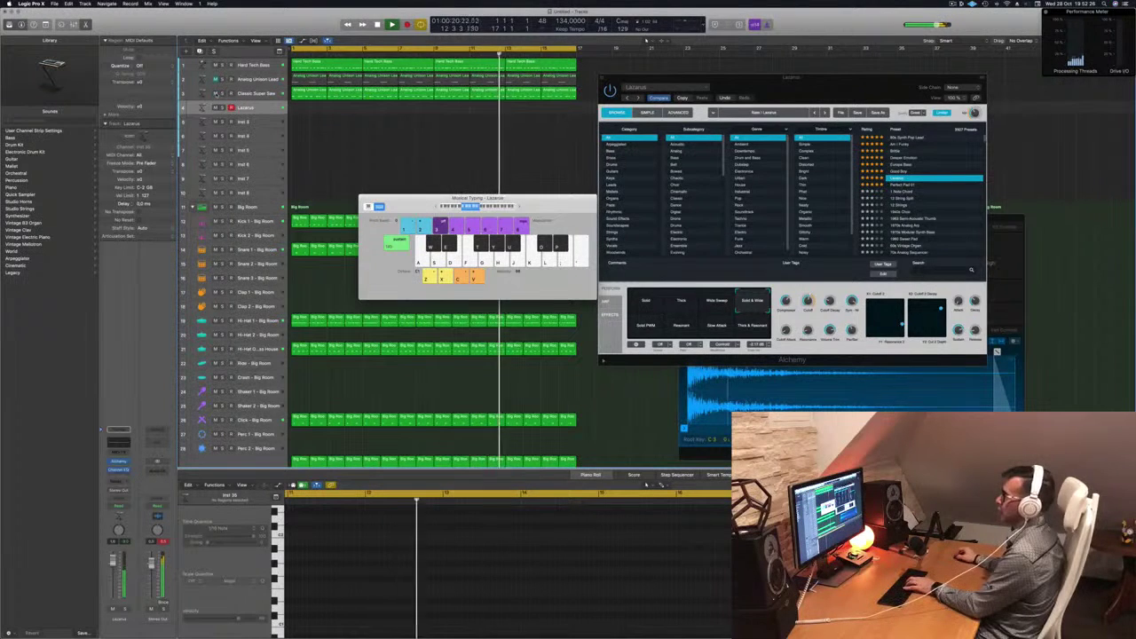
left_click(216, 94)
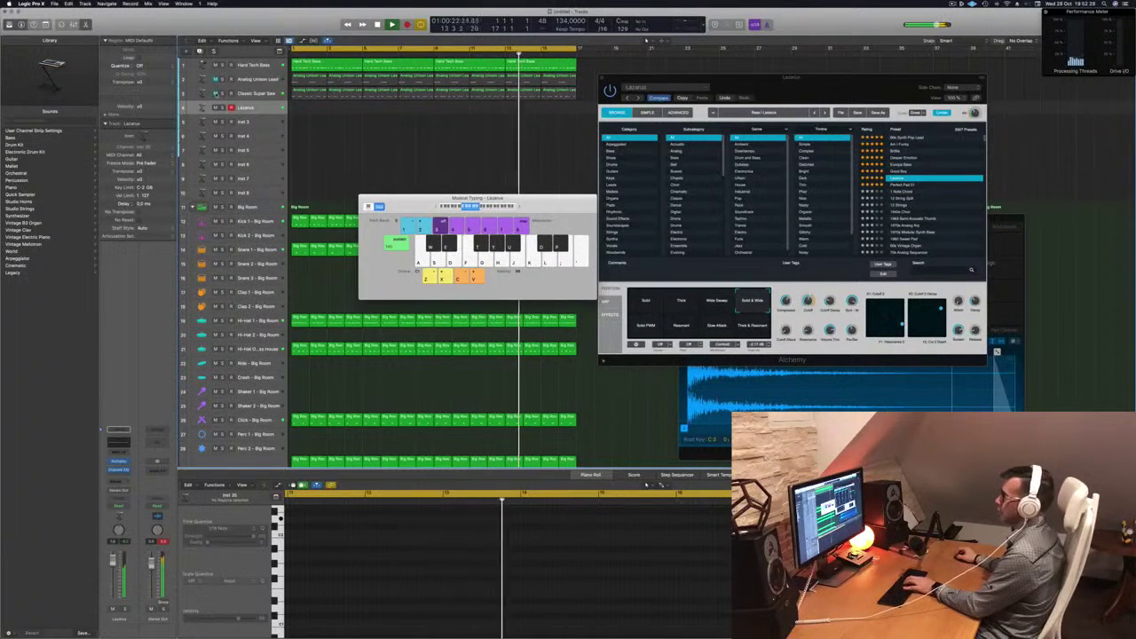
left_click(216, 80)
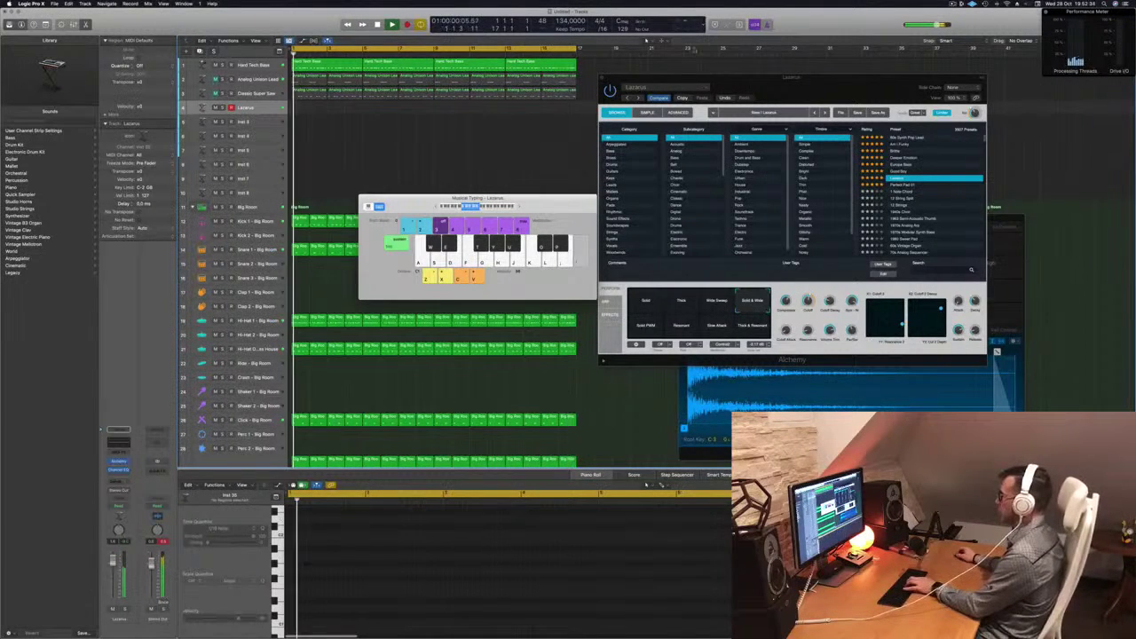
Audition the Lazarus variations from Thick & Resonant through Solid PWM, Thick and Wide Sweep, and return to Solid & Wide
left_click(807, 298)
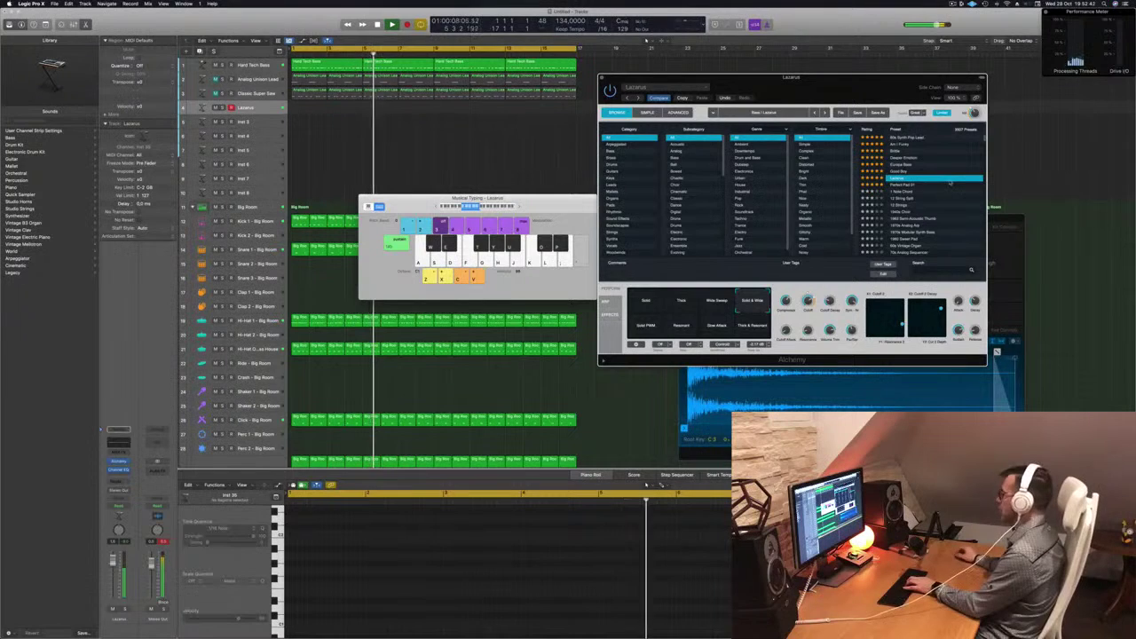
left_click(752, 325)
left_click(712, 326)
left_click(647, 327)
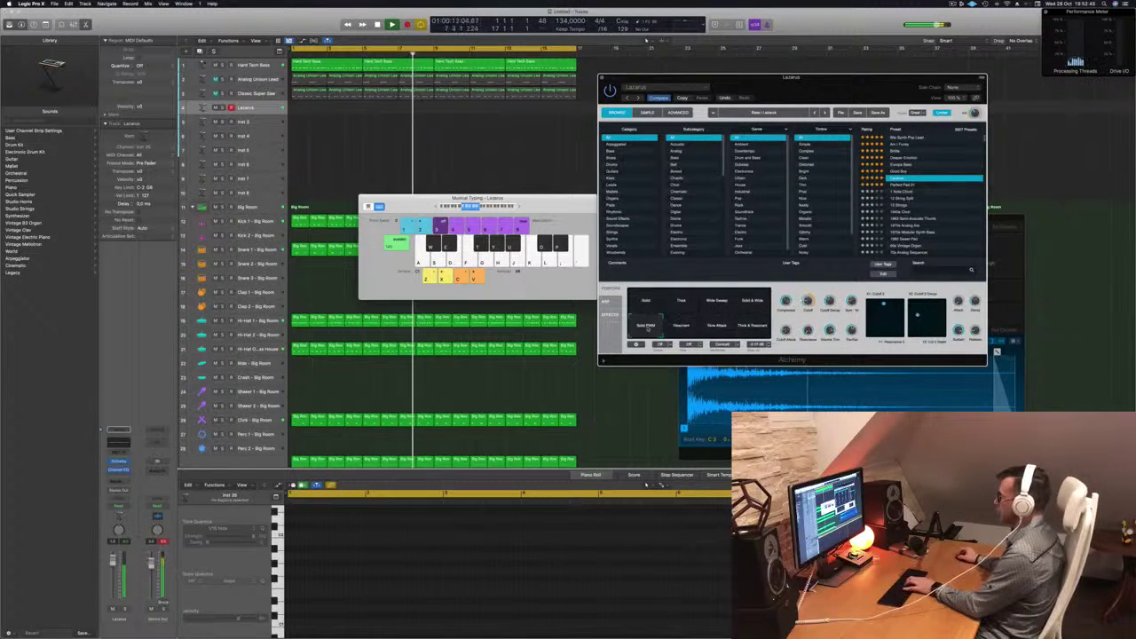
left_click(647, 301)
left_click(681, 300)
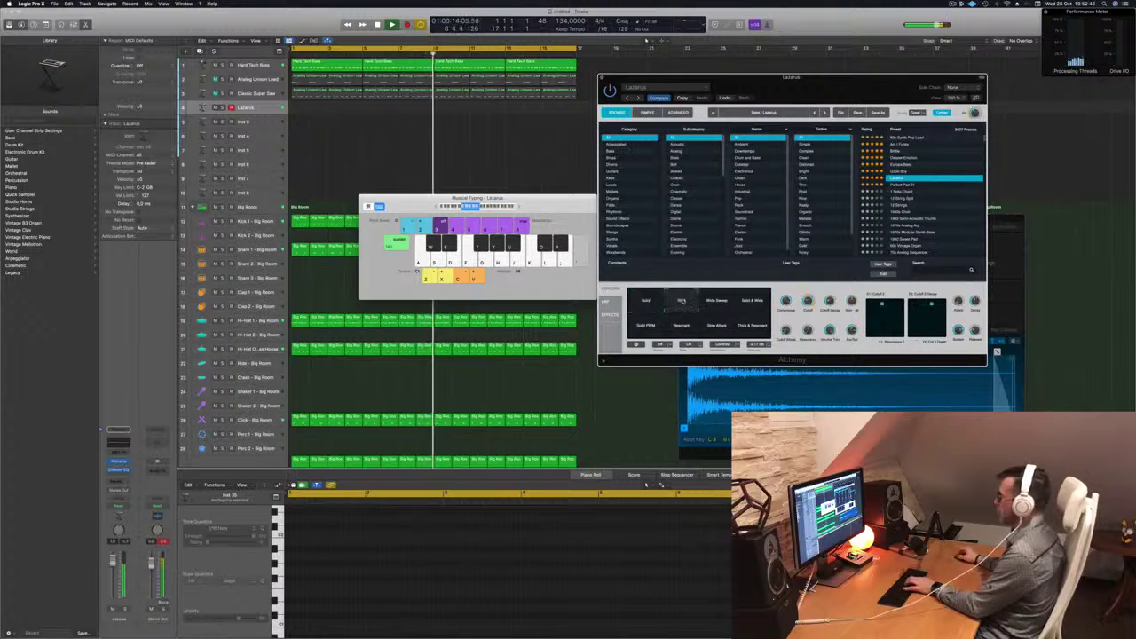
left_click(716, 301)
left_click(751, 301)
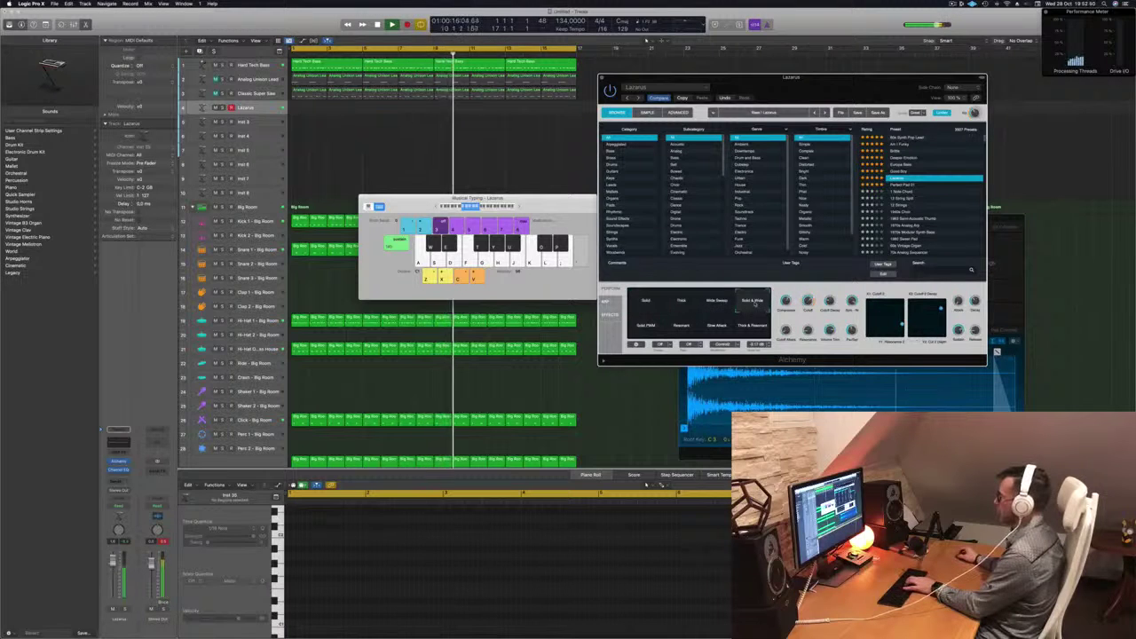
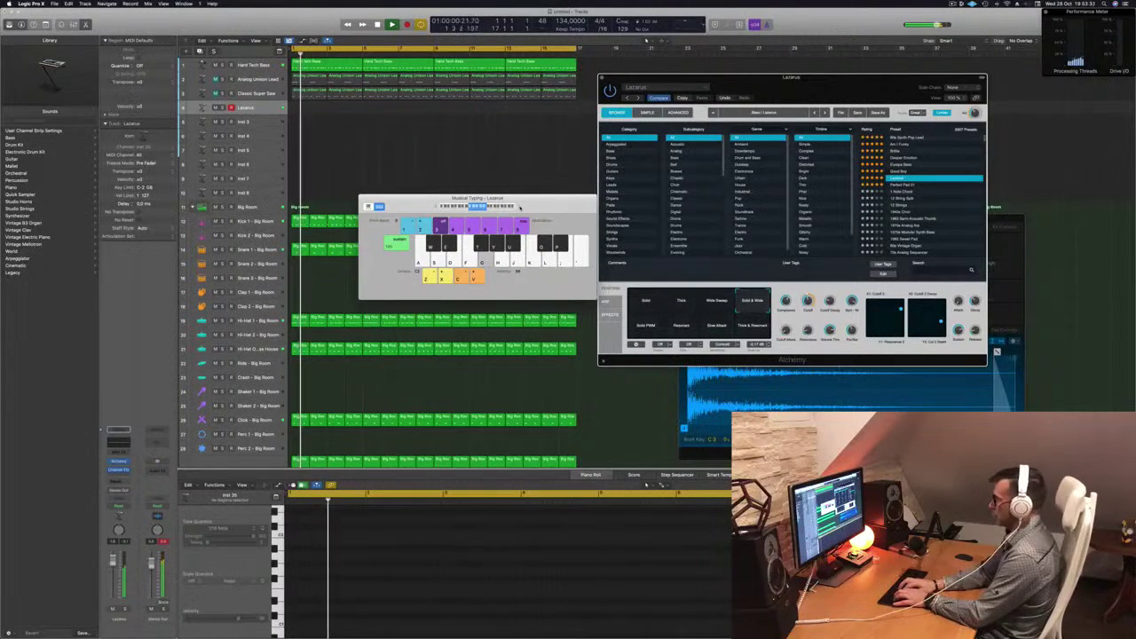
Play a short trial melody on C, D and E with the Lazarus sound over the running loop
key("a")
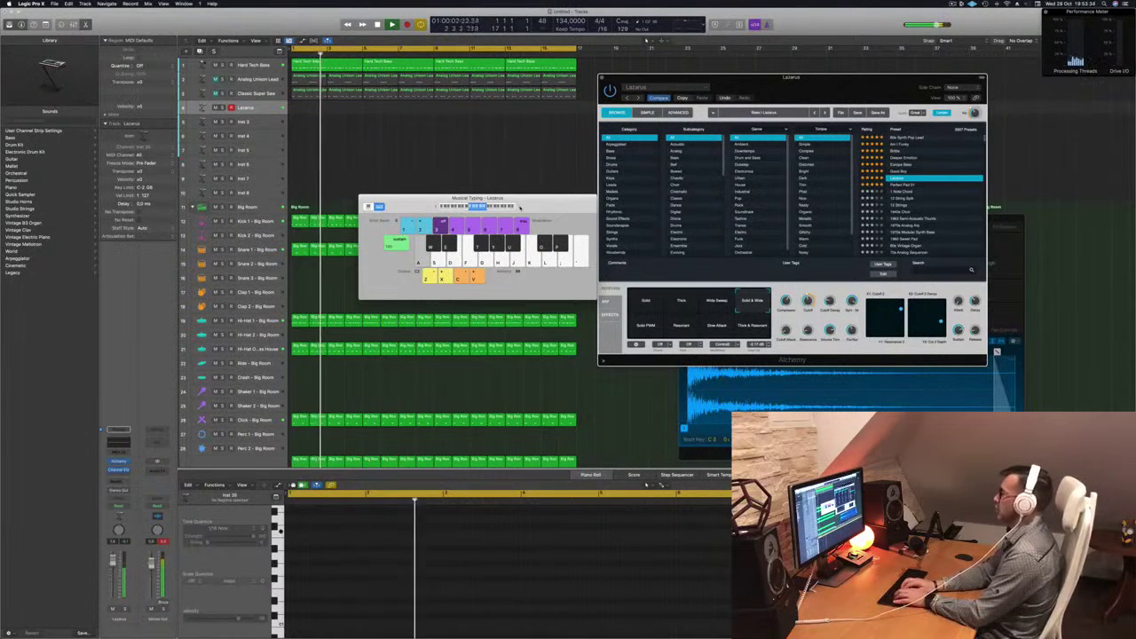
key("s")
key("d")
key("a")
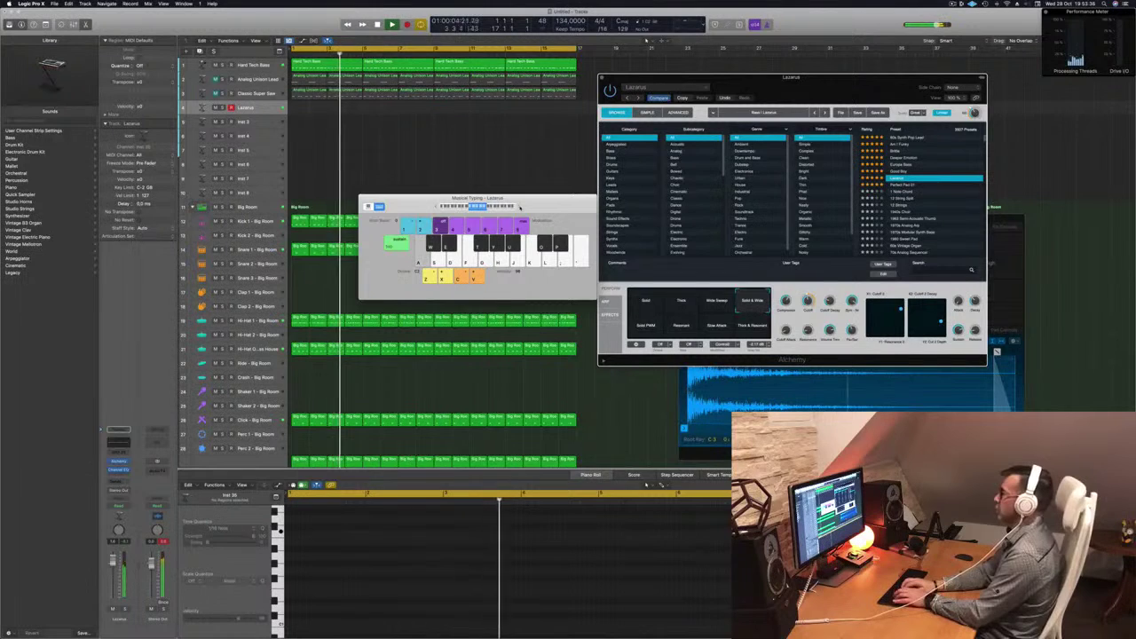
key("d")
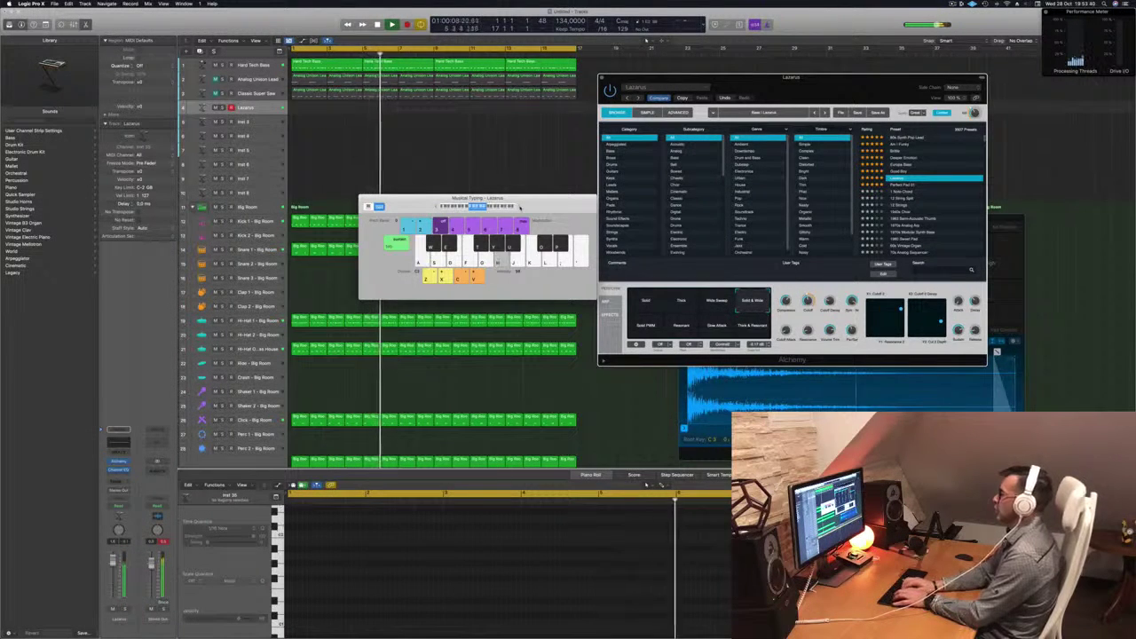
key("s")
key("a")
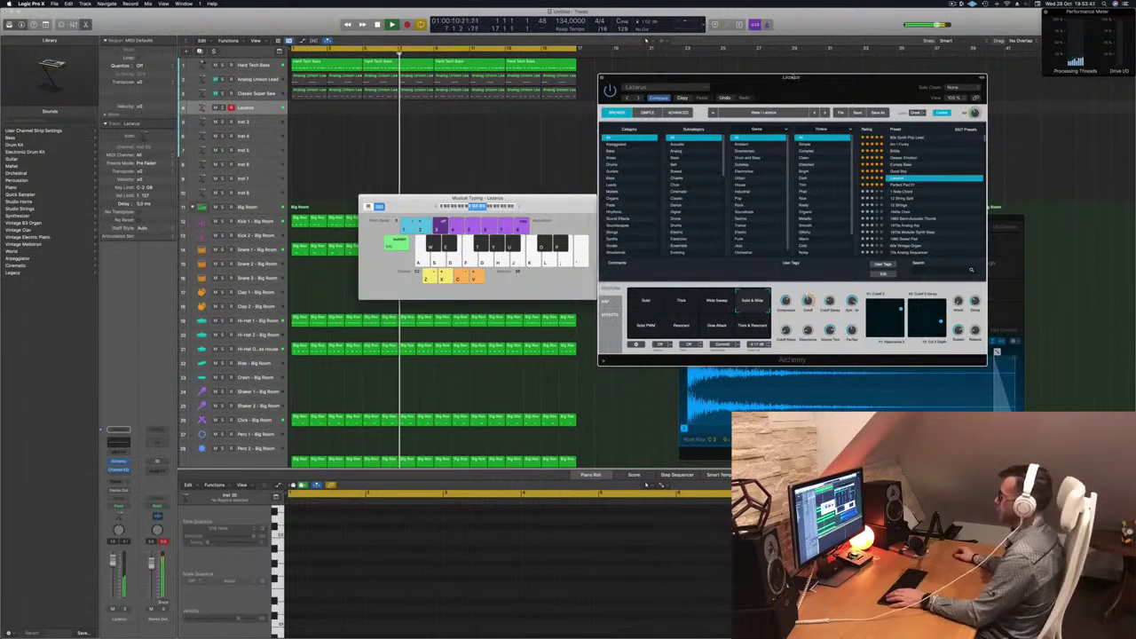
Bring Analog Unison Lead and Classic Super Saw back into the mix, select the Classic Super Saw track and restart playback
left_click_drag(780, 78, 810, 71)
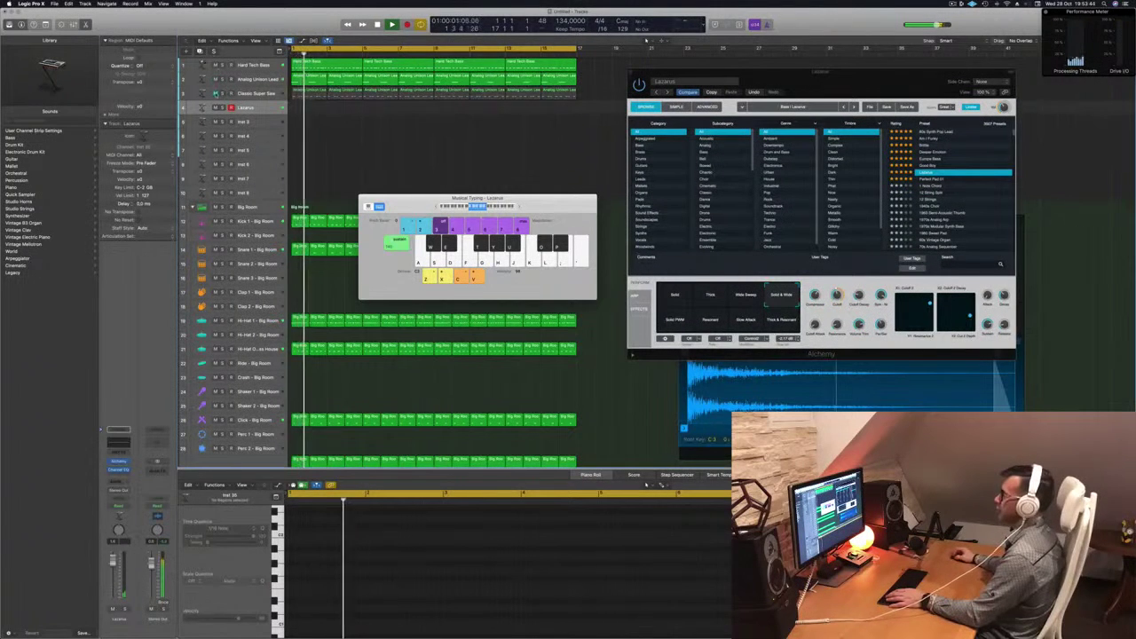
left_click(306, 94)
left_click(274, 93)
key("space")
key("space")
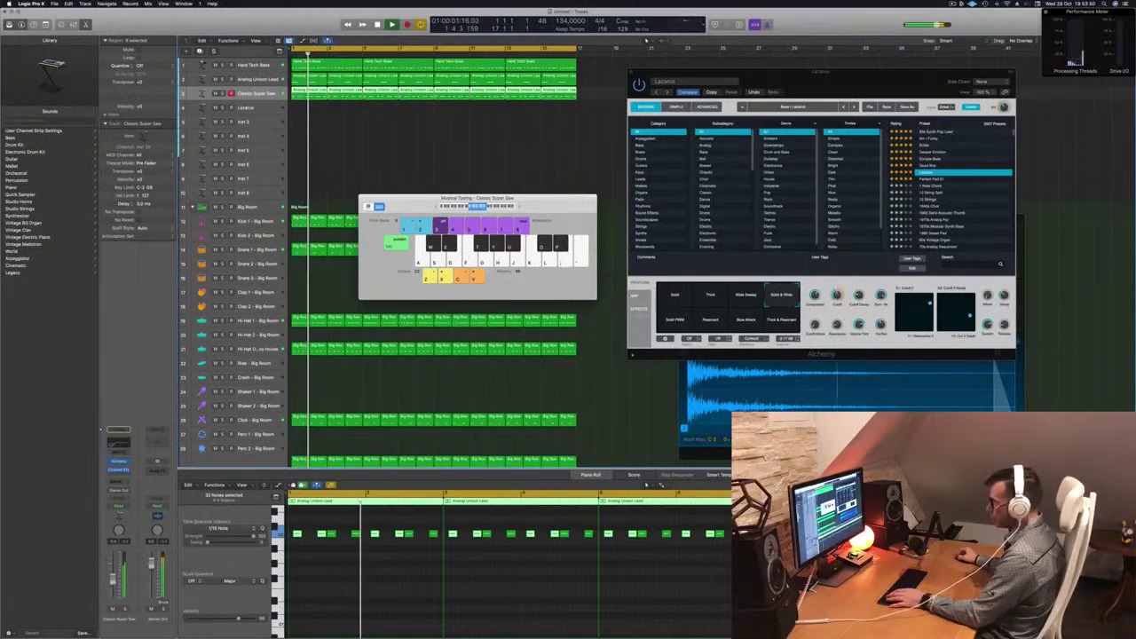
Select Analog Unison Lead and Hard Tech Bass in turn during playback, and reposition the Lazarus instrument window
key("Up")
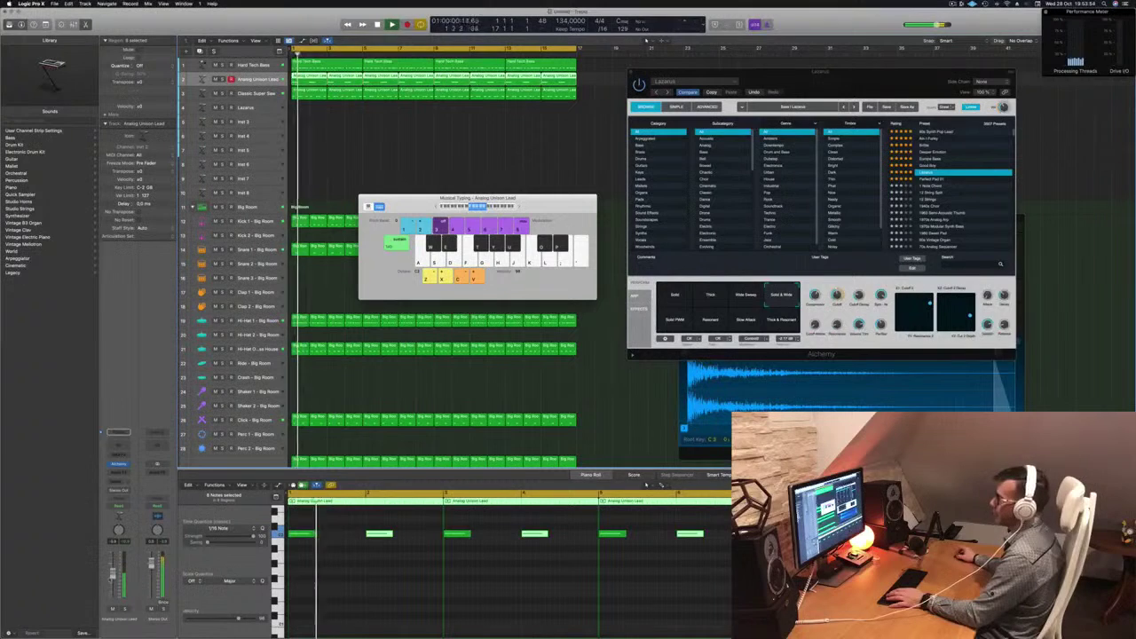
key("Up")
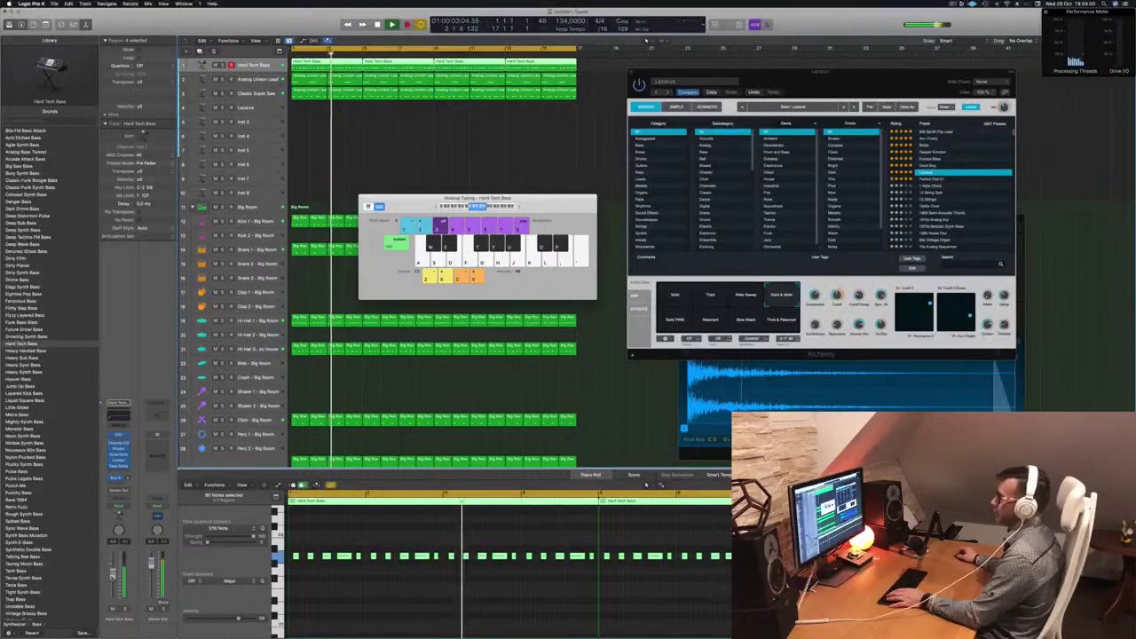
left_click_drag(870, 86, 723, 113)
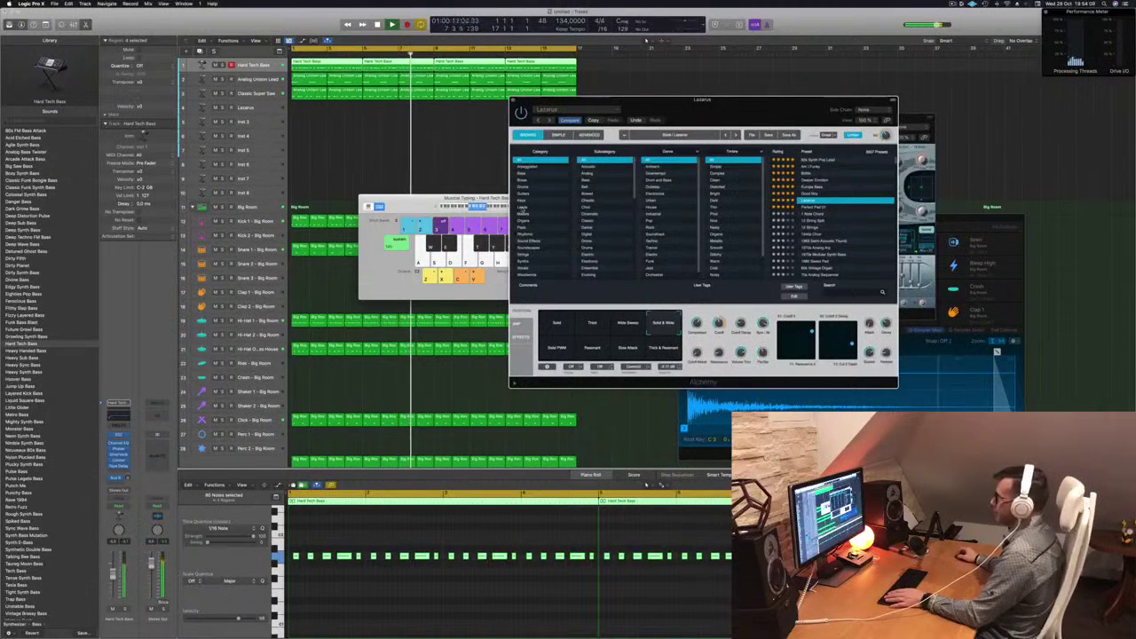
Filter the Alchemy preset browser to the Pads category and the timbre listed between Smooth and Warm
left_click(524, 208)
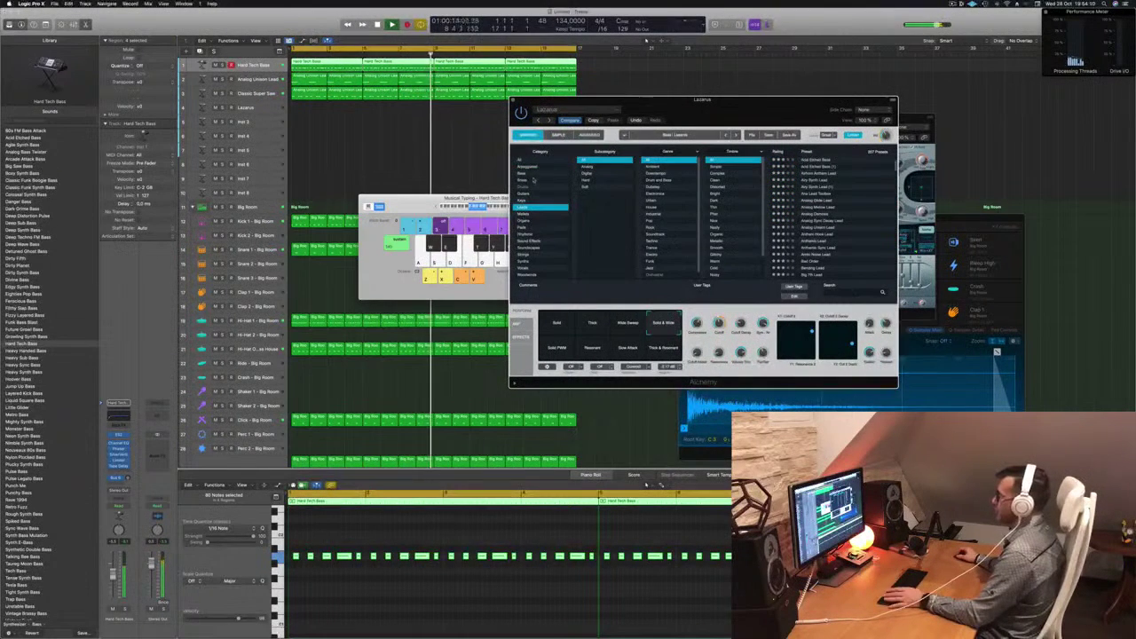
left_click(530, 227)
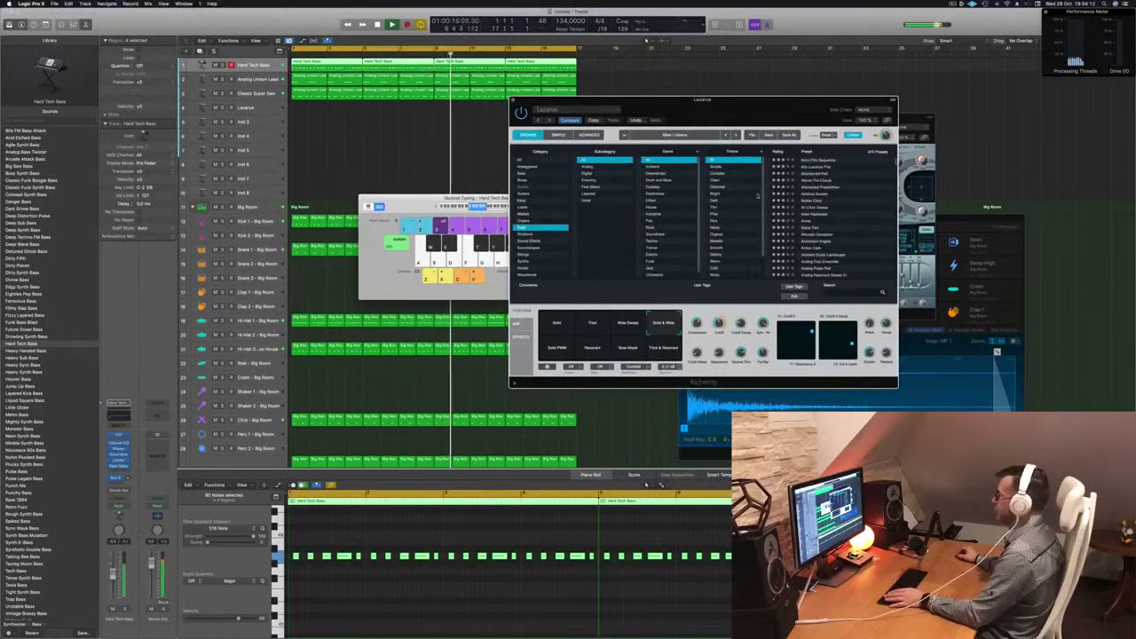
scroll(734, 206, "down", 3)
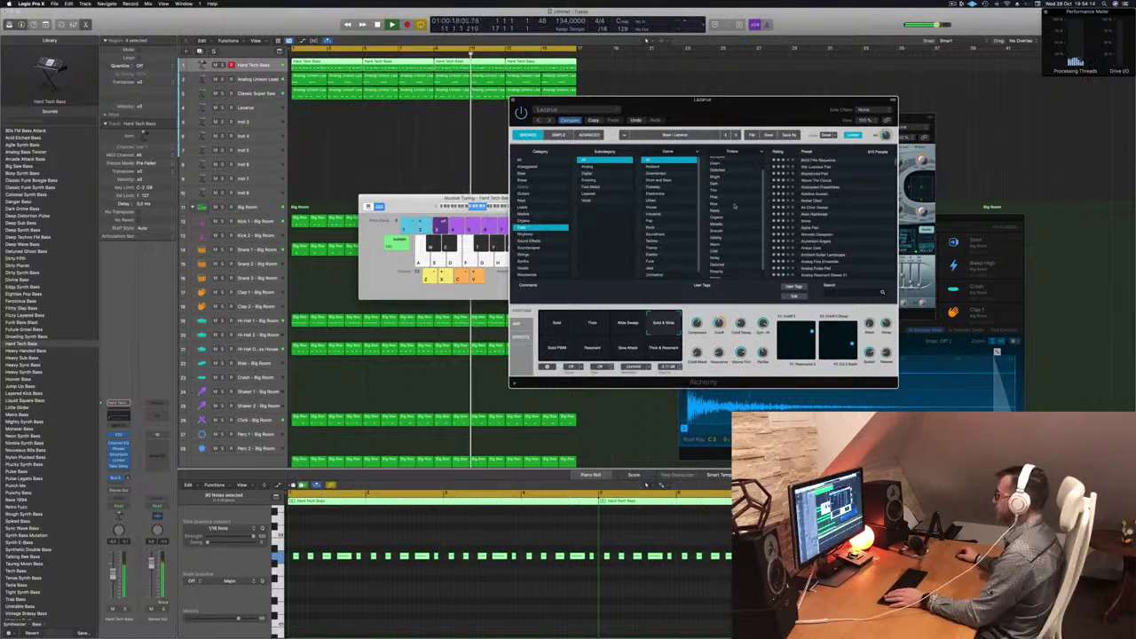
scroll(736, 204, "down", 2)
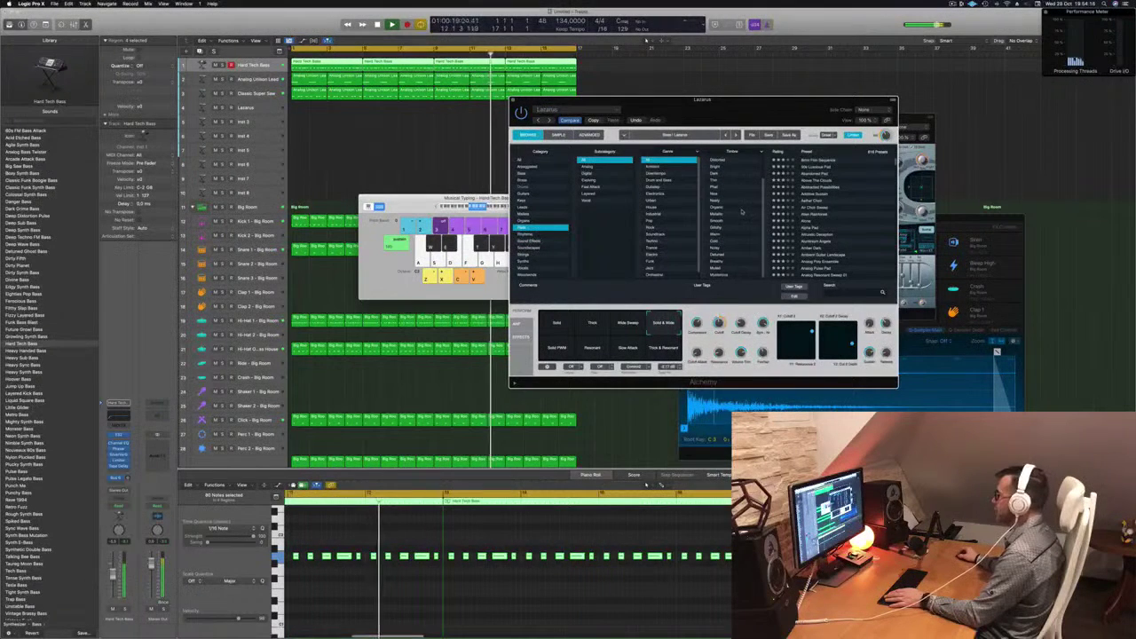
left_click(719, 227)
scroll(829, 181, "up", 2)
Try the Air Choir Sweep preset, move the Musical Typing keyboard clear of the synth window, and undo the preset change
left_click(813, 161)
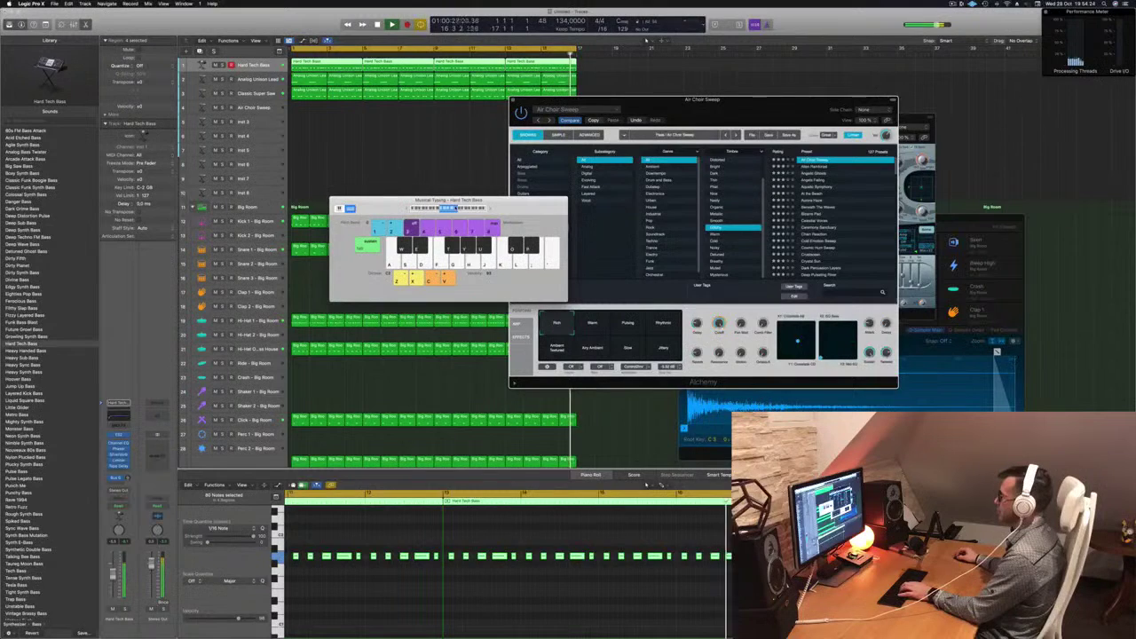
left_click_drag(564, 202, 1028, 225)
left_click(759, 112)
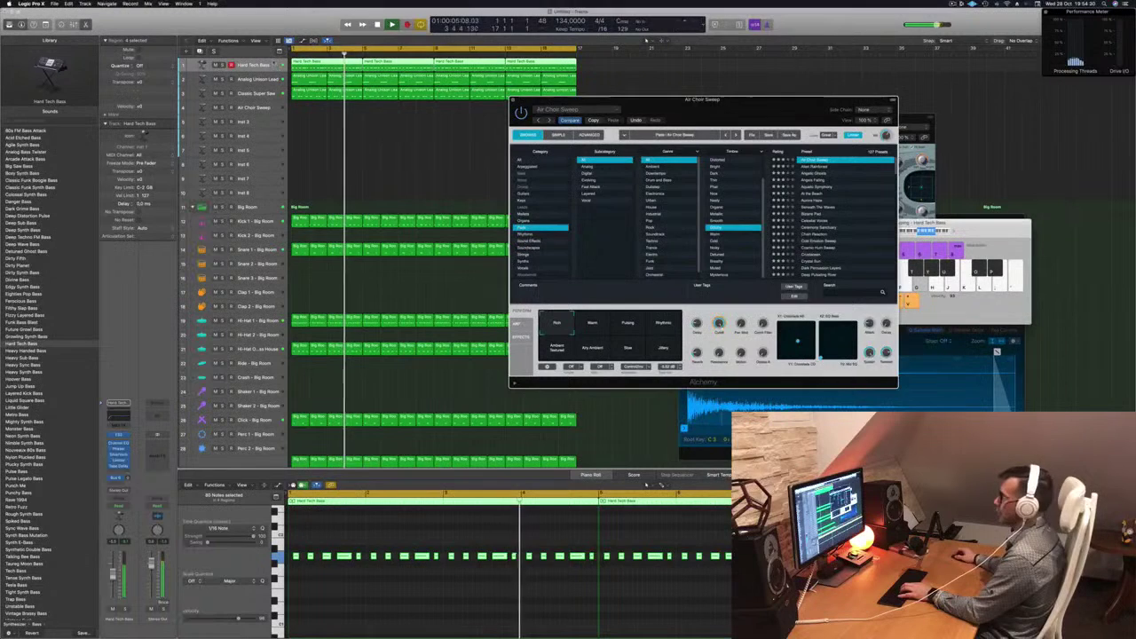
left_click(635, 120)
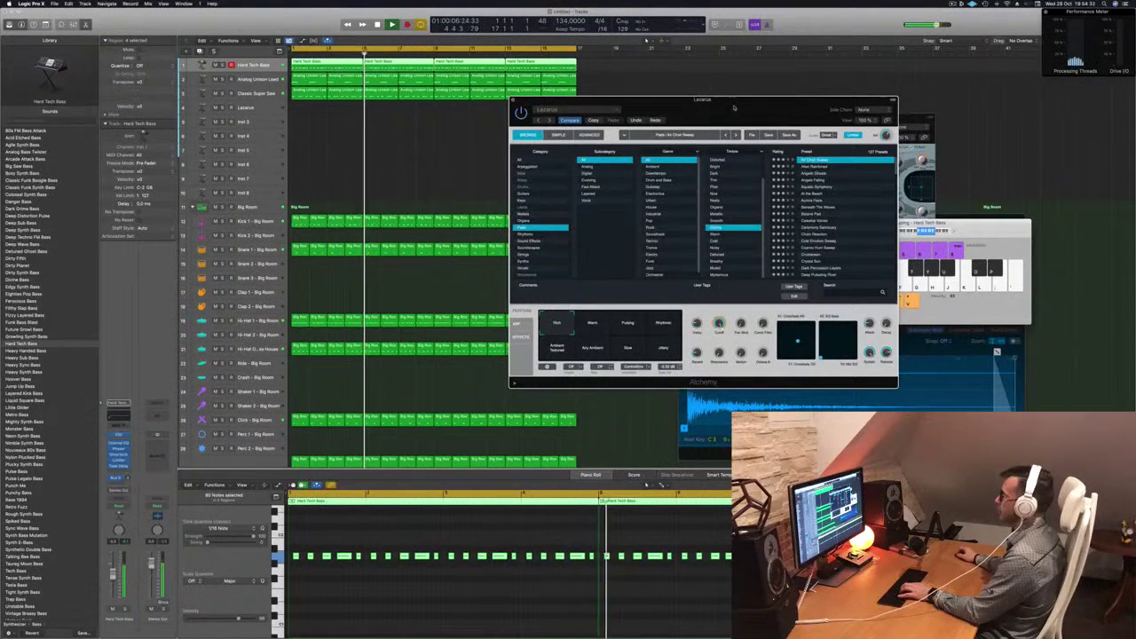
Close the current Alchemy window and open the Alchemy instrument on the Lazarus track
left_click_drag(735, 107, 686, 108)
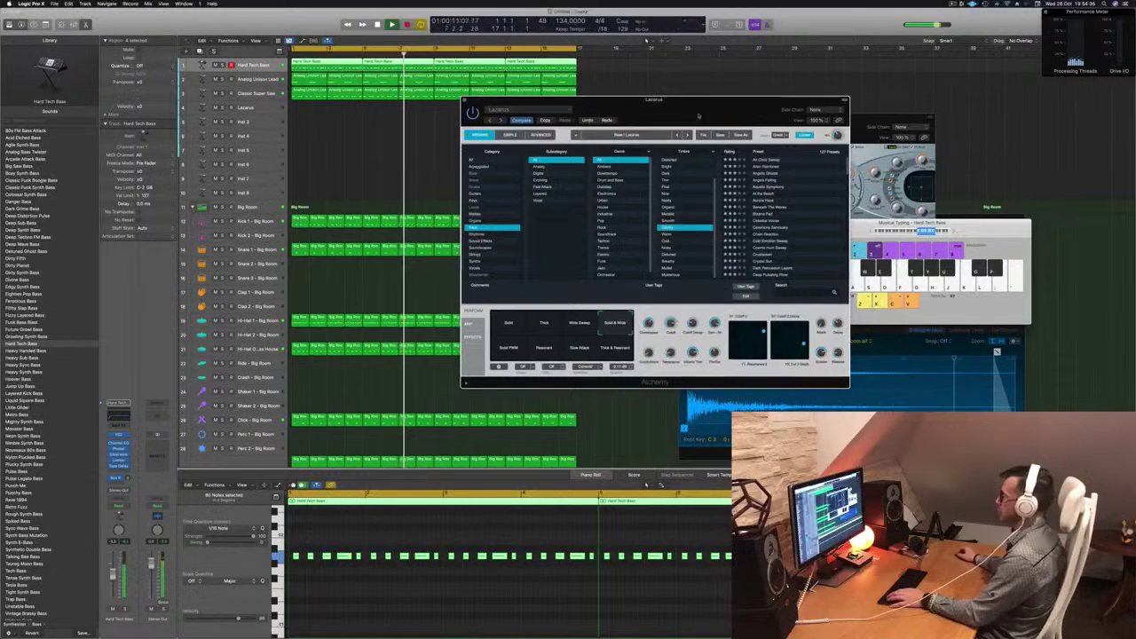
left_click_drag(698, 116, 630, 110)
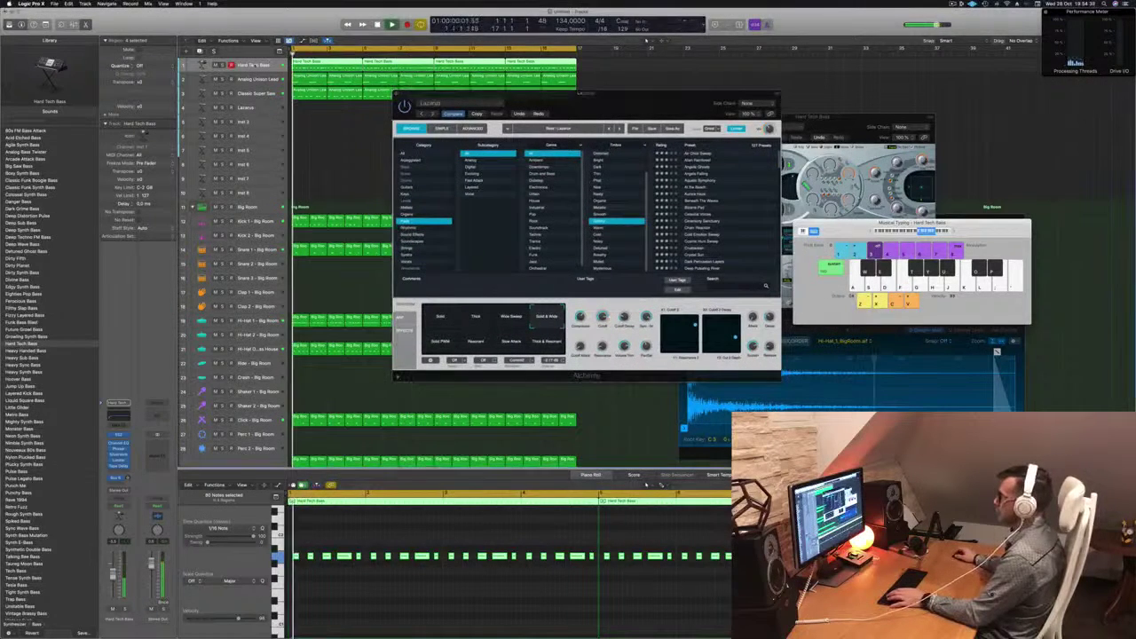
left_click_drag(595, 92, 670, 121)
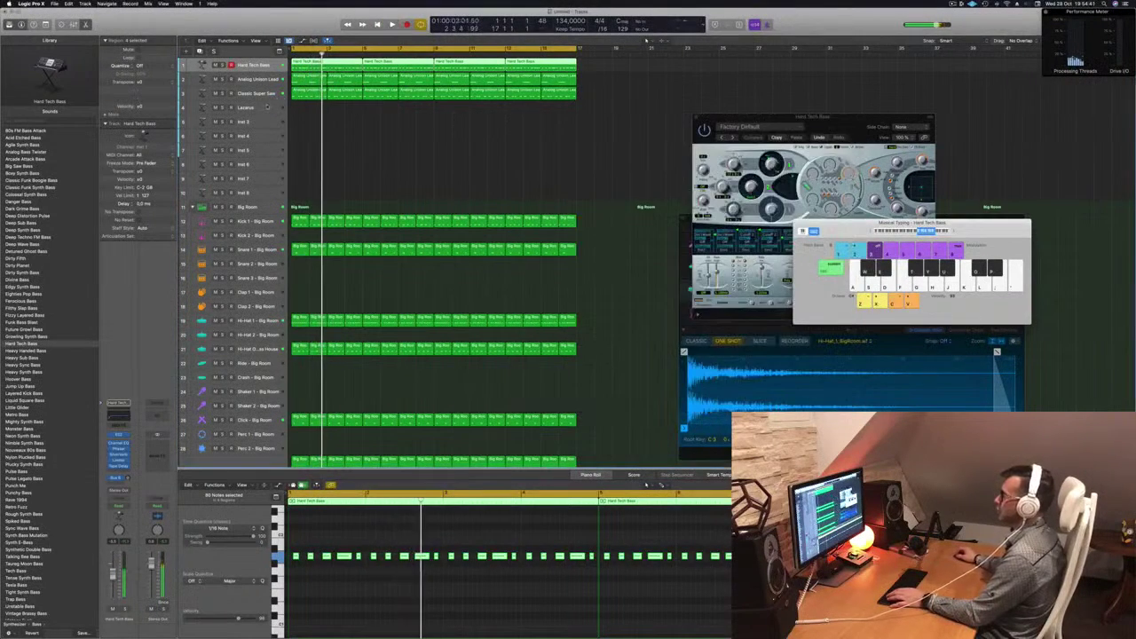
left_click(266, 107)
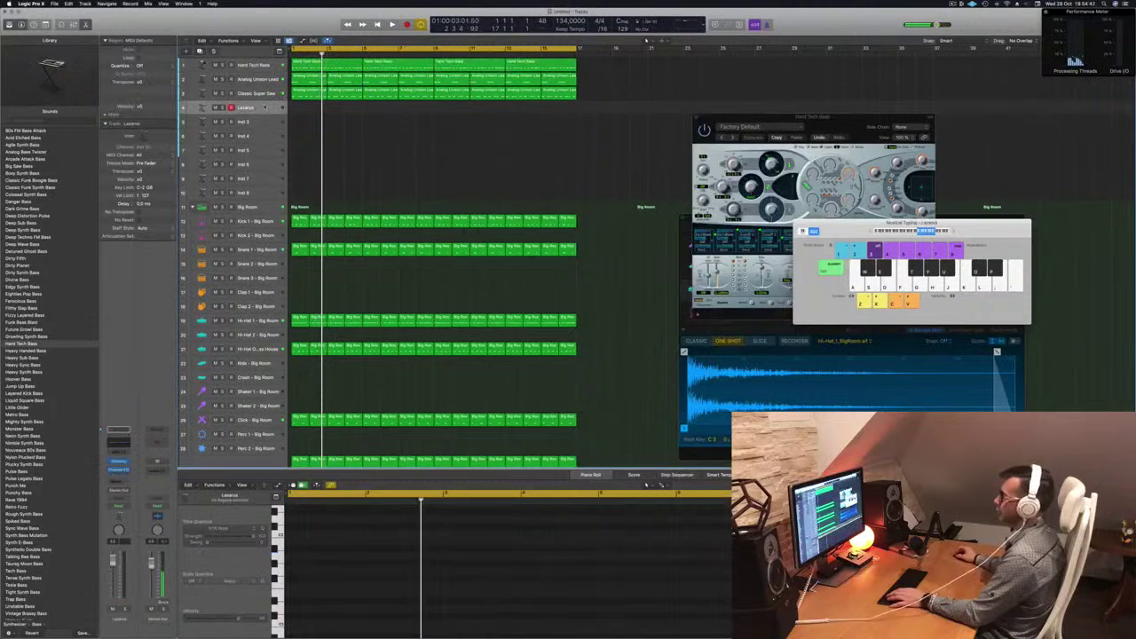
left_click(122, 462)
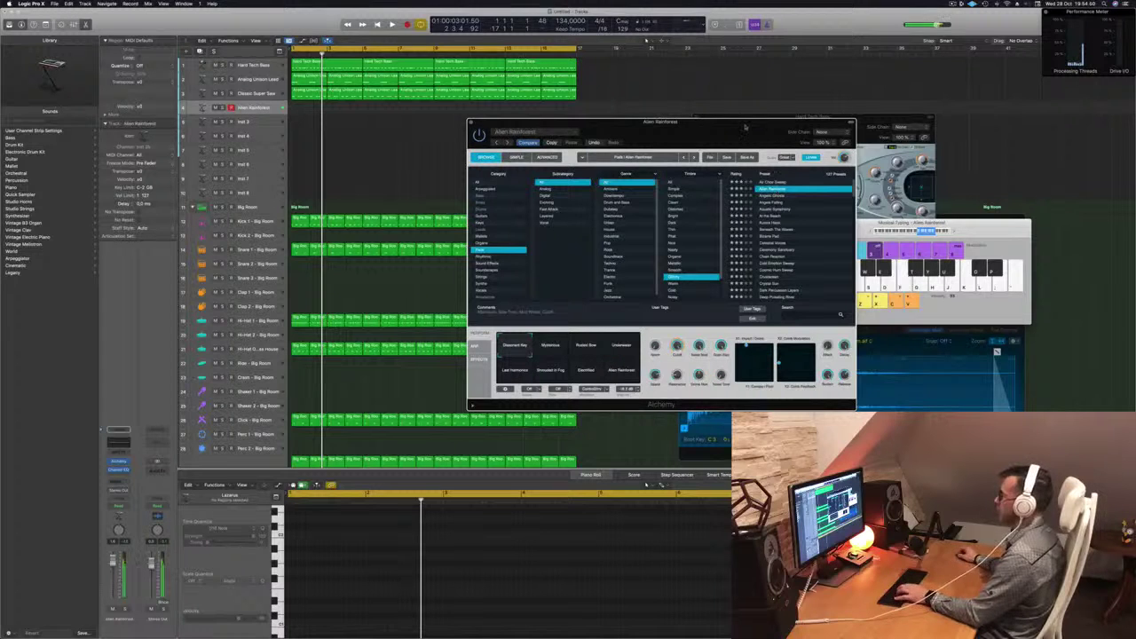
Start playback, play a test note with the Alien Rainforest preset, and lower that track's volume
left_click_drag(745, 126, 746, 127)
key("space")
key("d")
left_click_drag(112, 564, 113, 584)
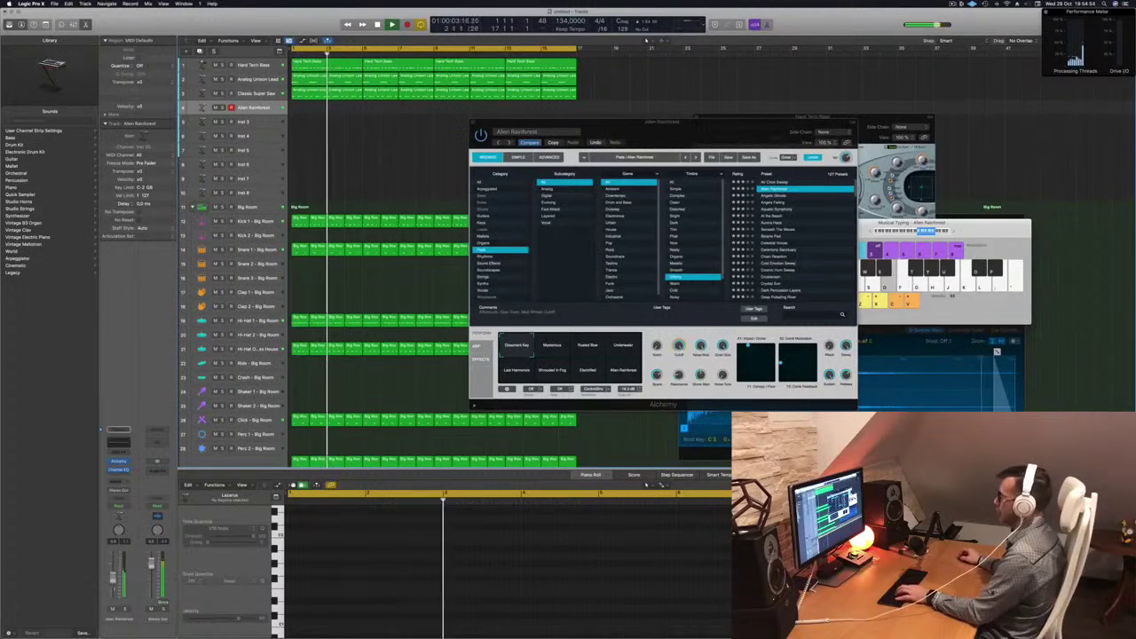
Load the Chain Reaction preset and audition it with several notes over the running arrangement
left_click(776, 257)
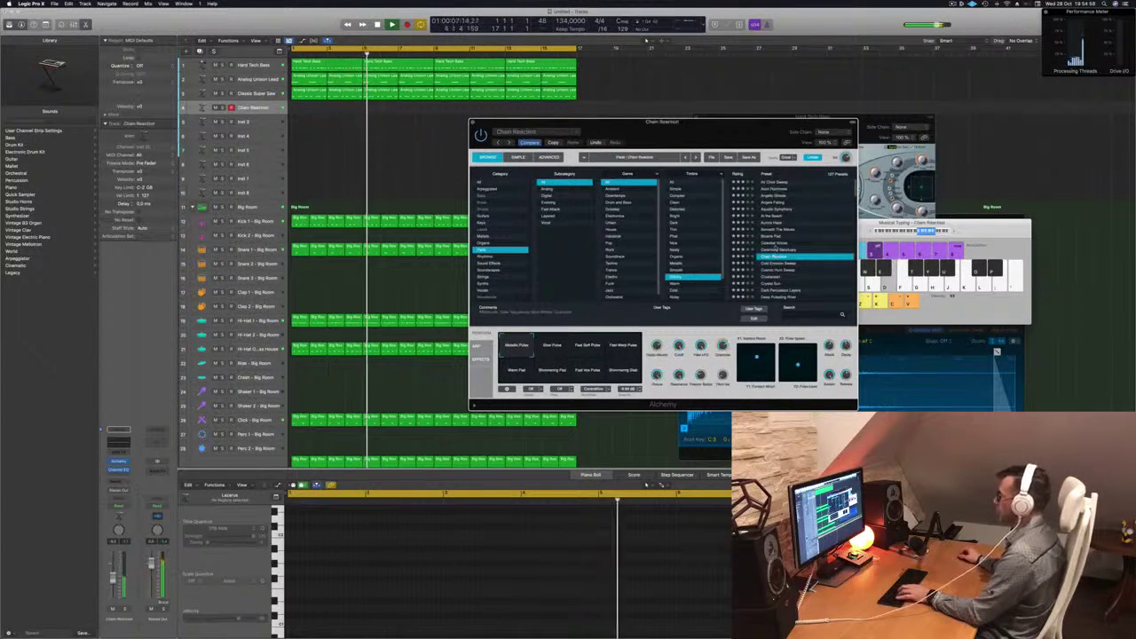
key("g")
scroll(705, 214, "down", 3)
key("h")
key("d")
key("g")
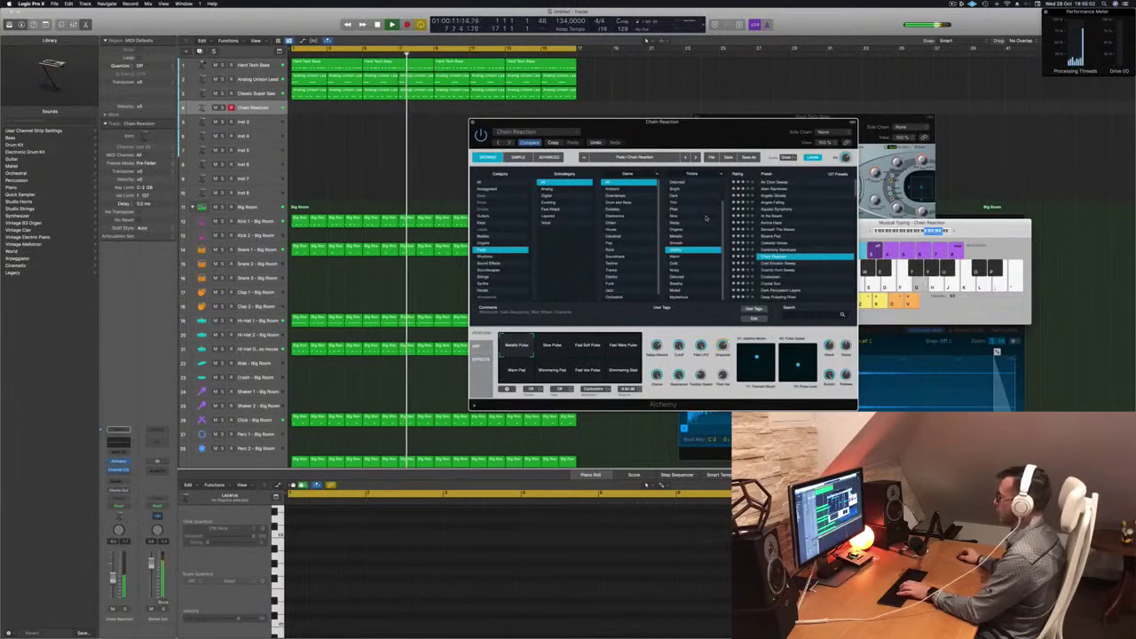
key("j")
scroll(704, 239, "up", 1)
scroll(704, 239, "up", 2)
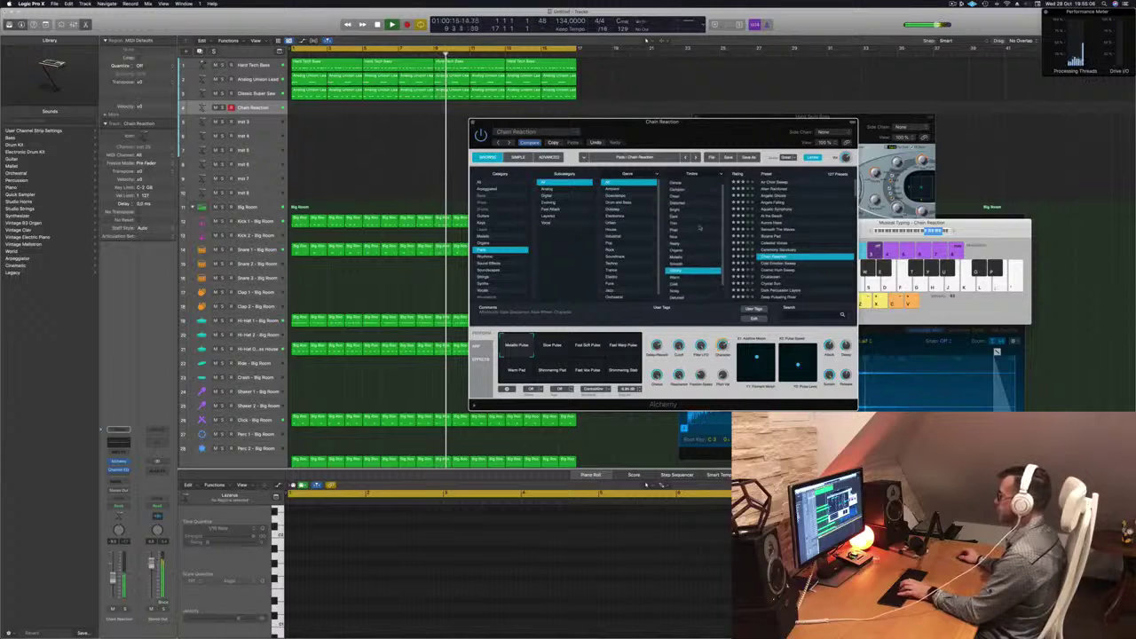
Filter the pads to the Dark timbre and audition the Brightly Glistening, Cistern Strings and Classic Simple Pad presets
left_click(676, 218)
left_click(774, 203)
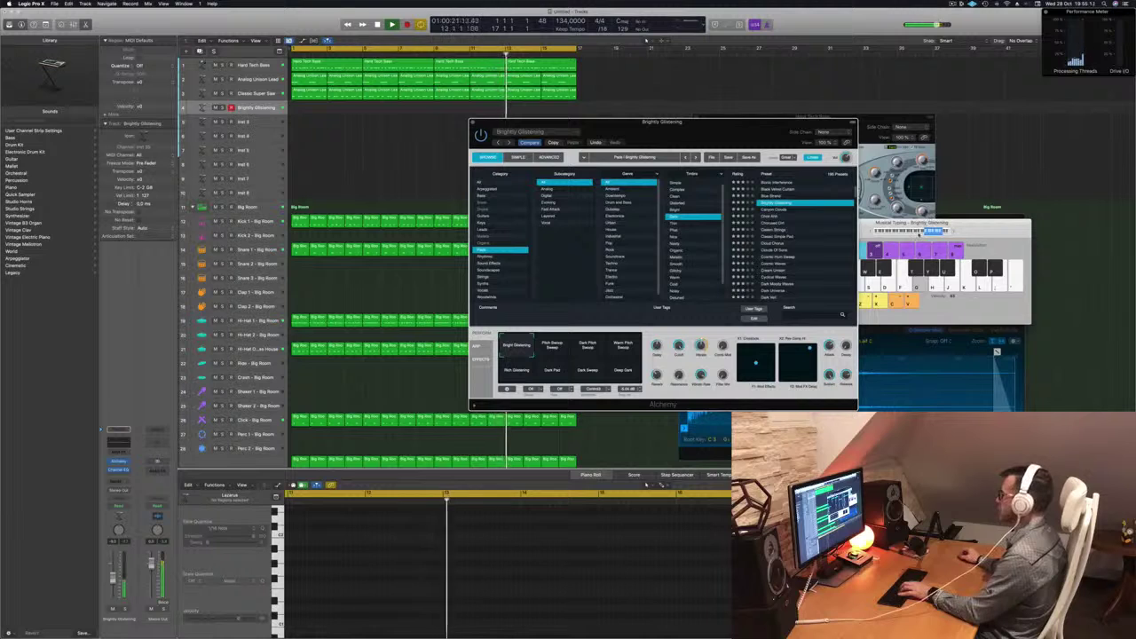
left_click_drag(784, 127, 645, 138)
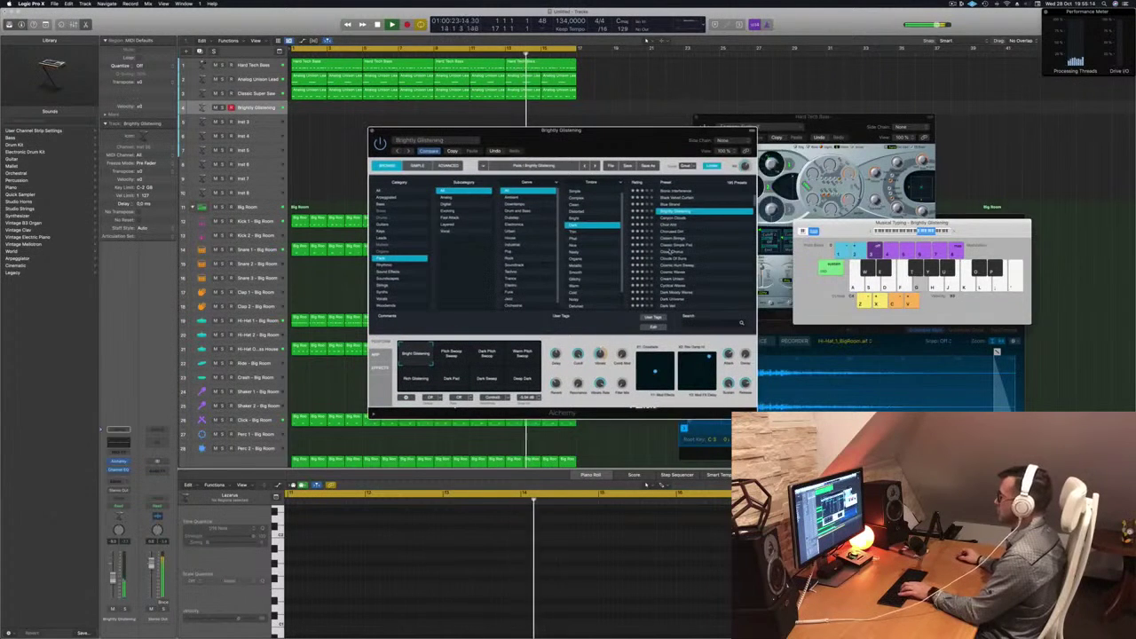
left_click(697, 239)
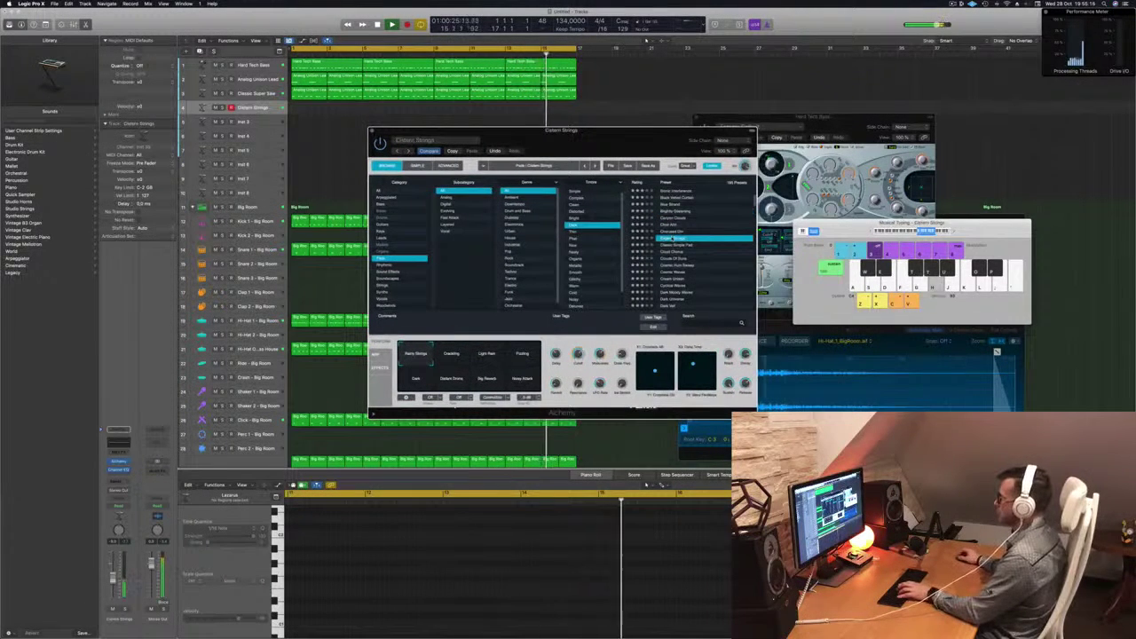
left_click(688, 245)
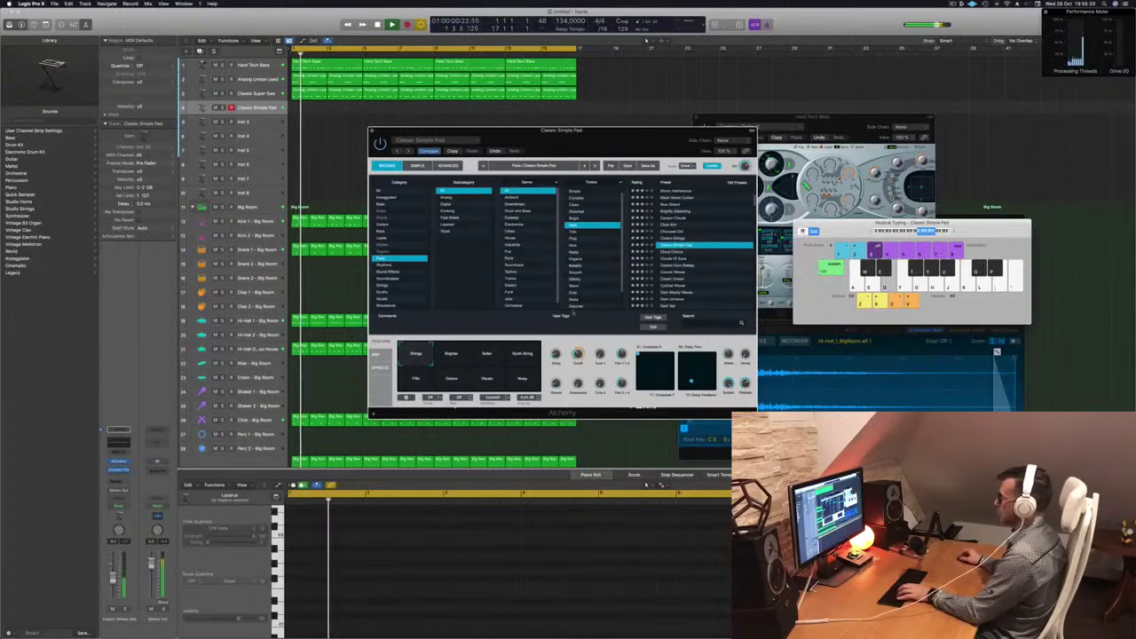
Audition the Classic Simple Pad sound variations, including Softer, Synth String, Octave and Noisy
left_click(492, 358)
left_click(524, 357)
left_click(419, 380)
left_click(452, 380)
left_click(487, 380)
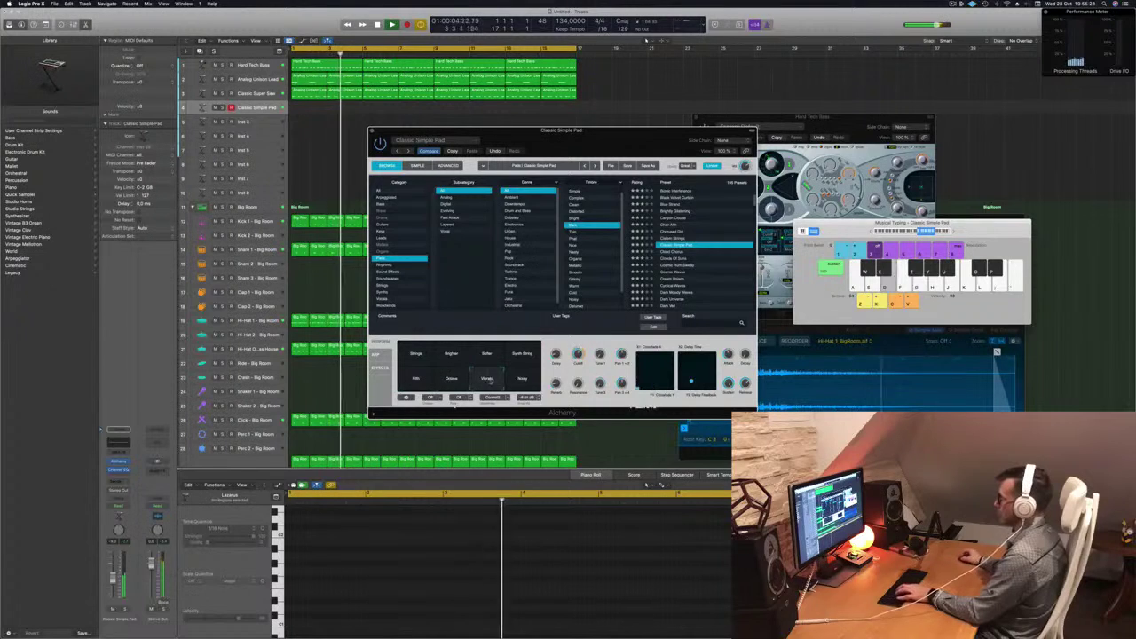
left_click(523, 380)
Load the Clouds Of Suns preset from the filtered dark pads
scroll(676, 239, "down", 2)
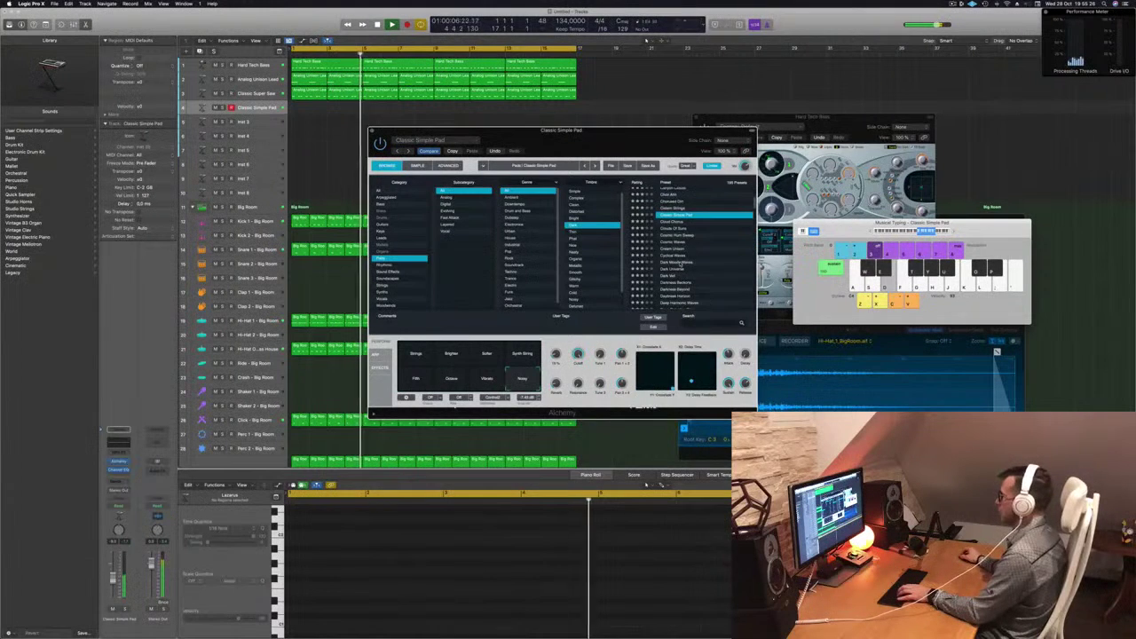
left_click(676, 229)
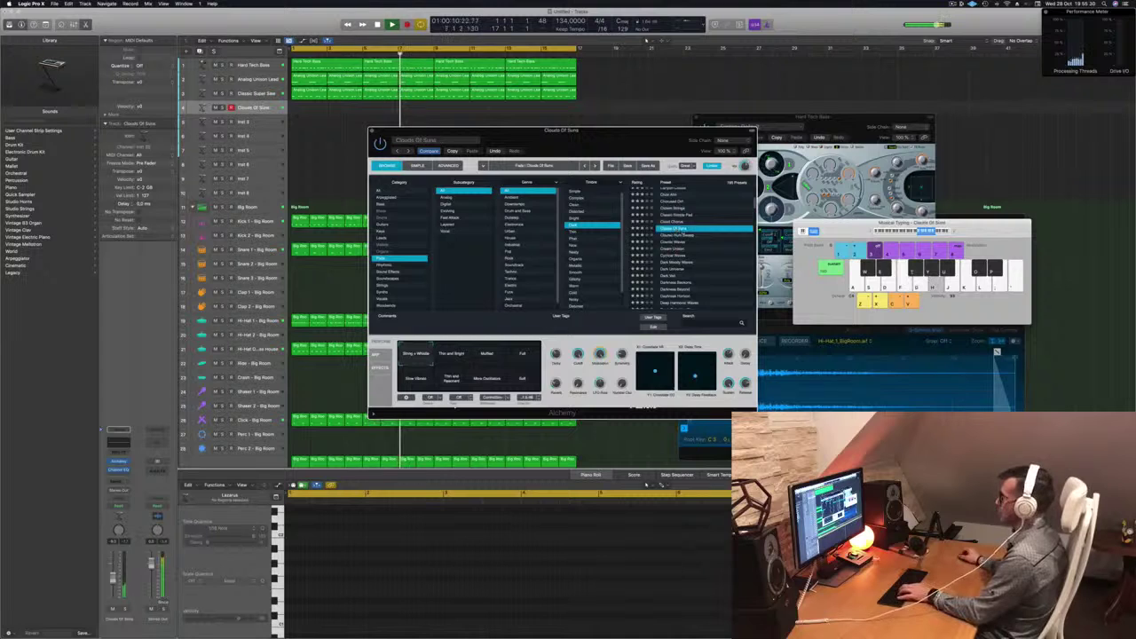
scroll(689, 235, "down", 2)
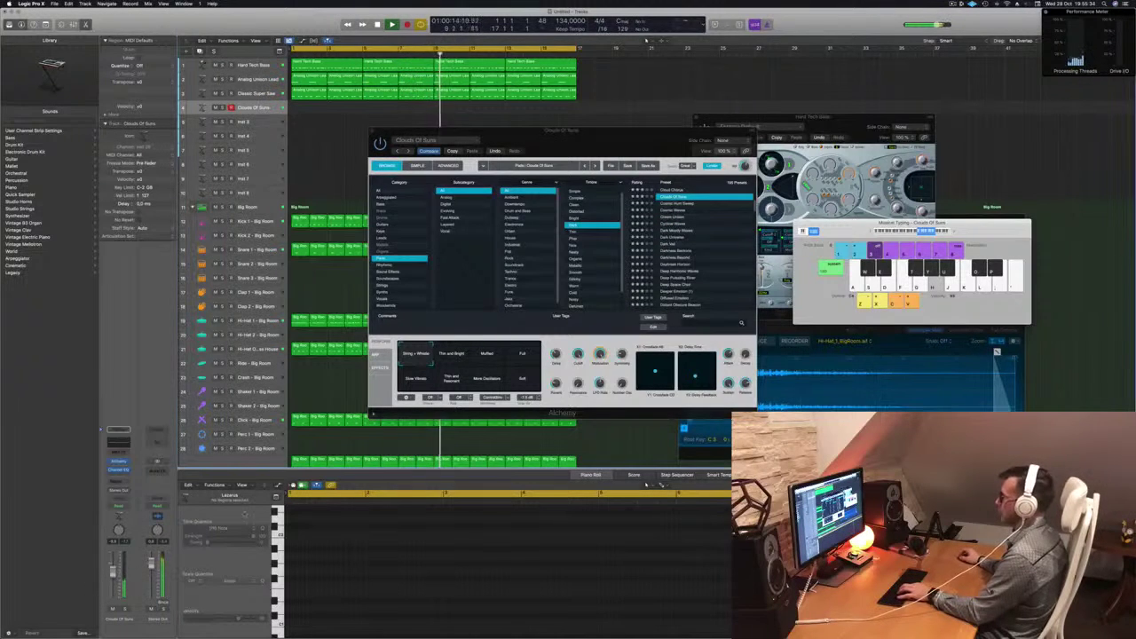
Try the Muffled and Full variations of Clouds Of Suns and raise the track's volume
left_click(488, 354)
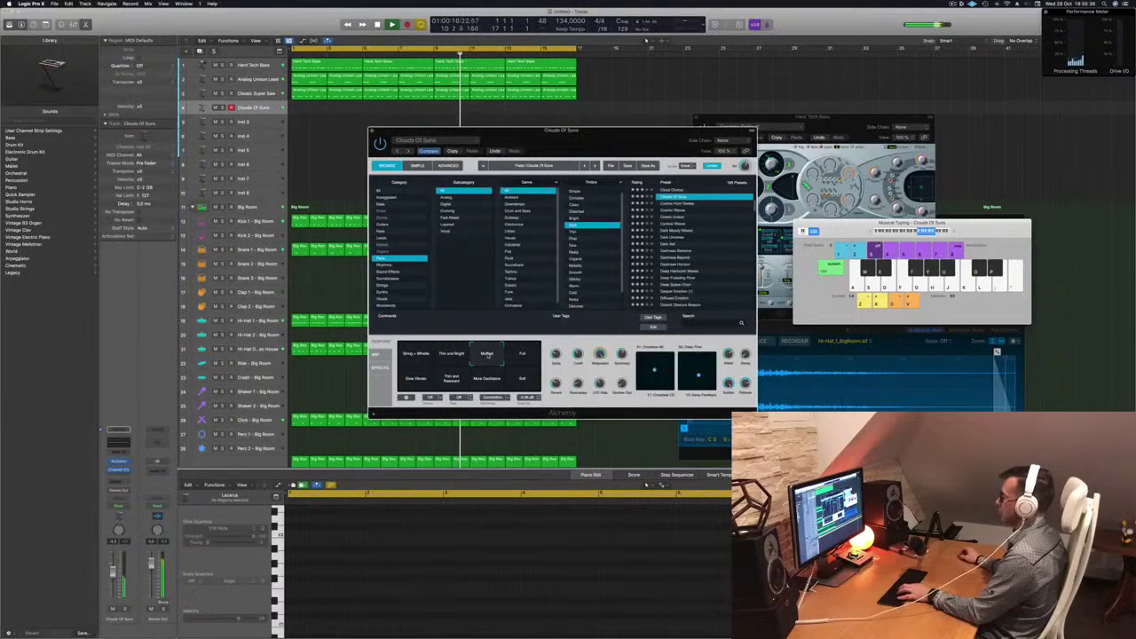
left_click(527, 359)
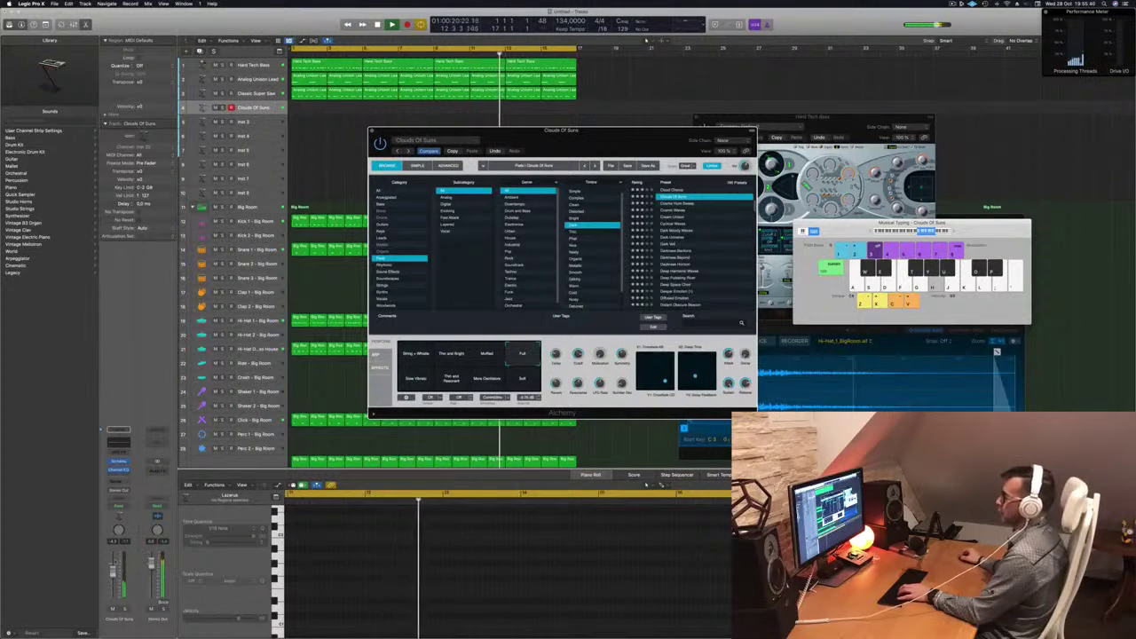
left_click(113, 565)
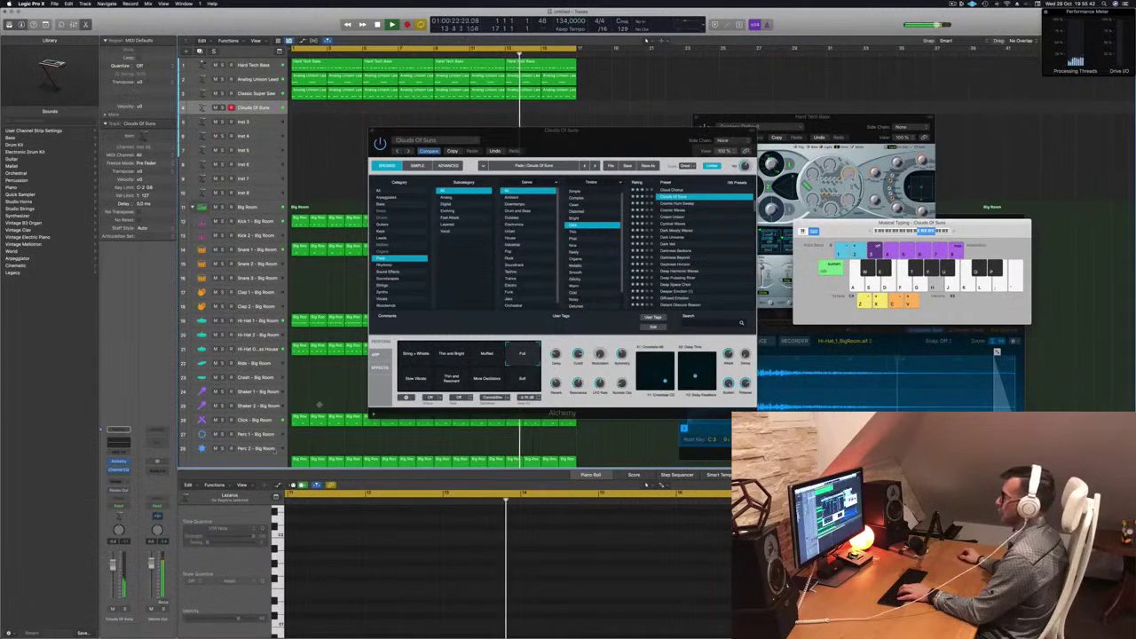
Compare the remaining Clouds Of Suns variations, such as Slow Vibrato, and choose Thin and Resonant
left_click(417, 377)
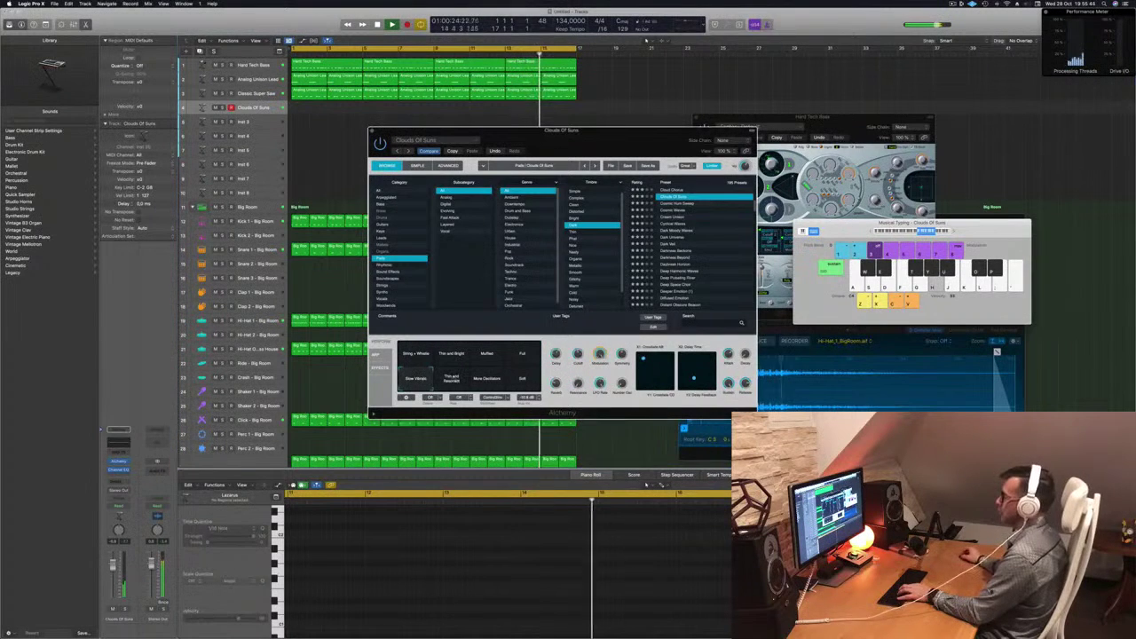
left_click(448, 377)
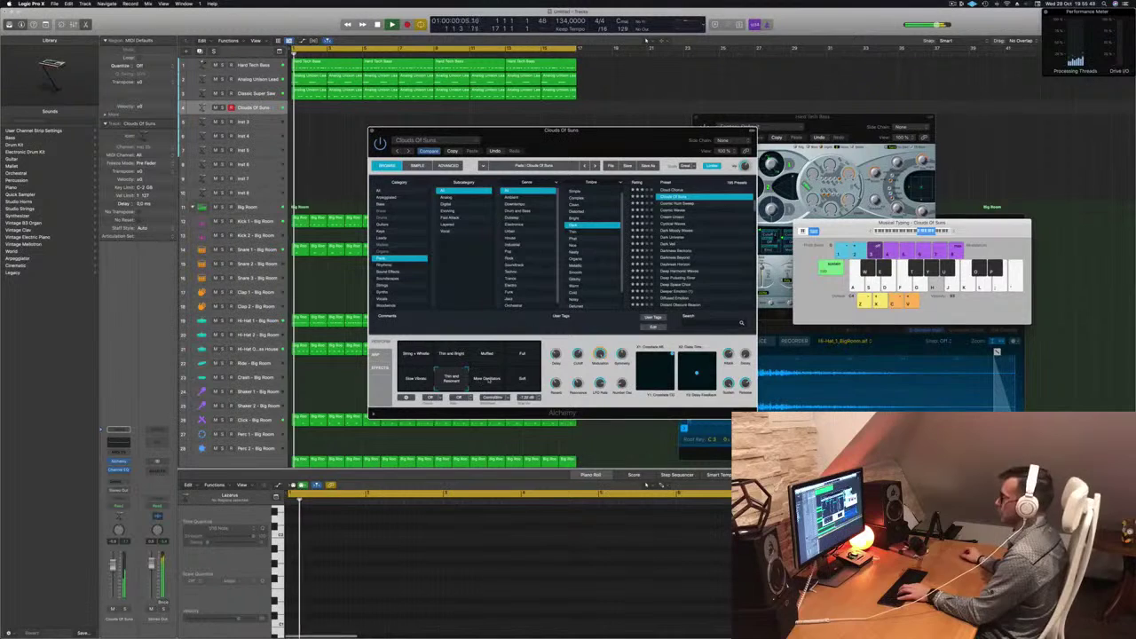
left_click(487, 379)
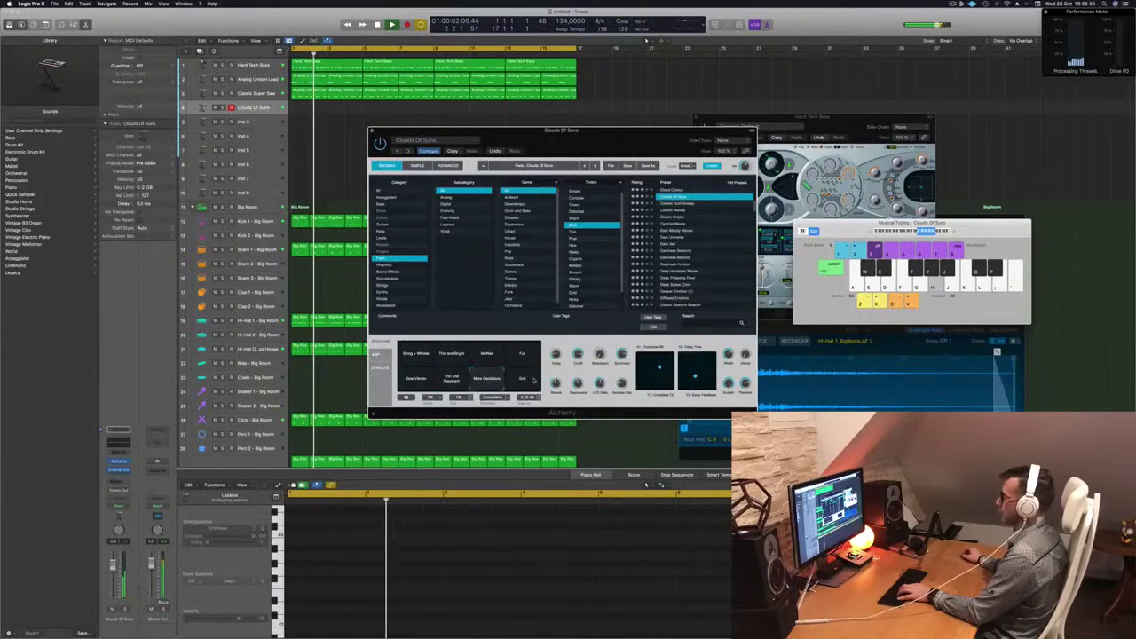
left_click(451, 380)
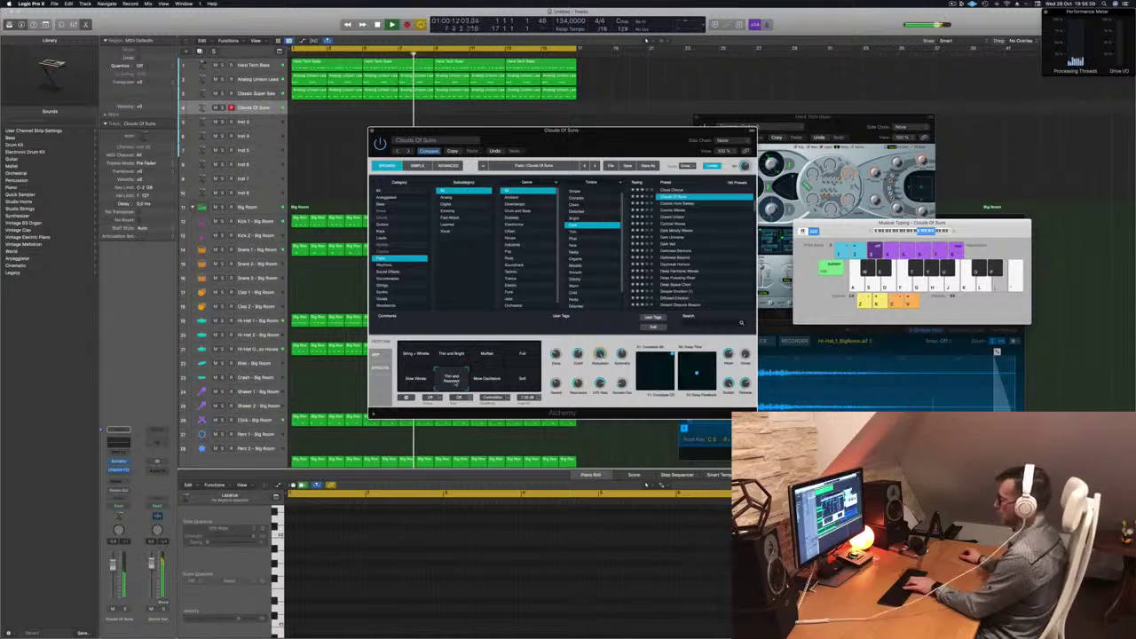
Record three sustained notes, F, D and E, on the Clouds Of Suns track from bar 13 and stop the recording
key("r")
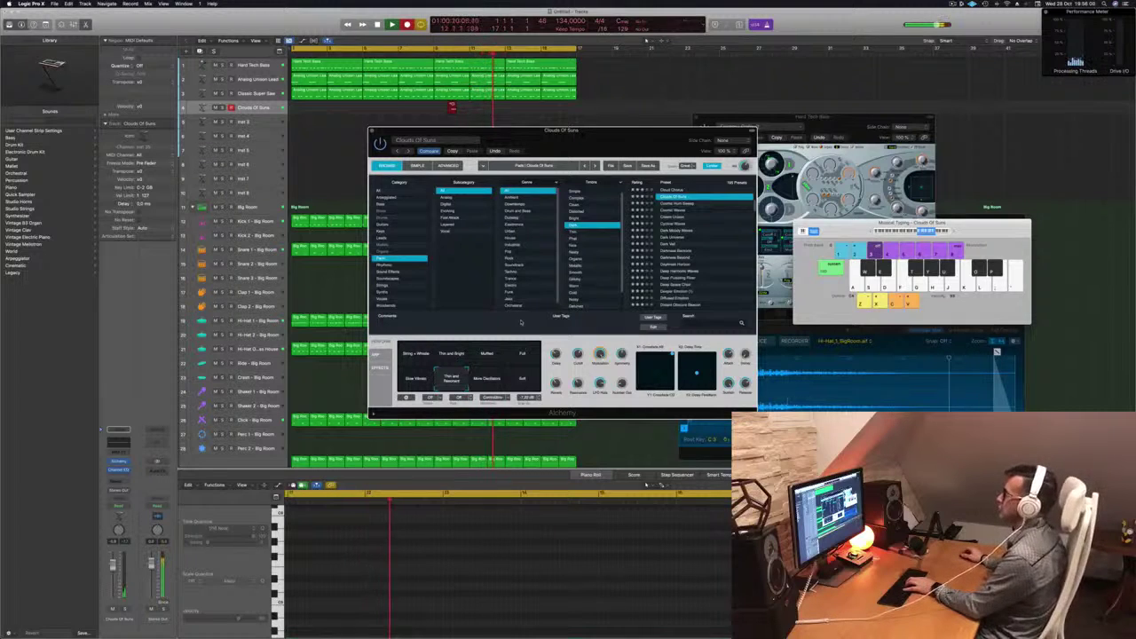
key("apostrophe")
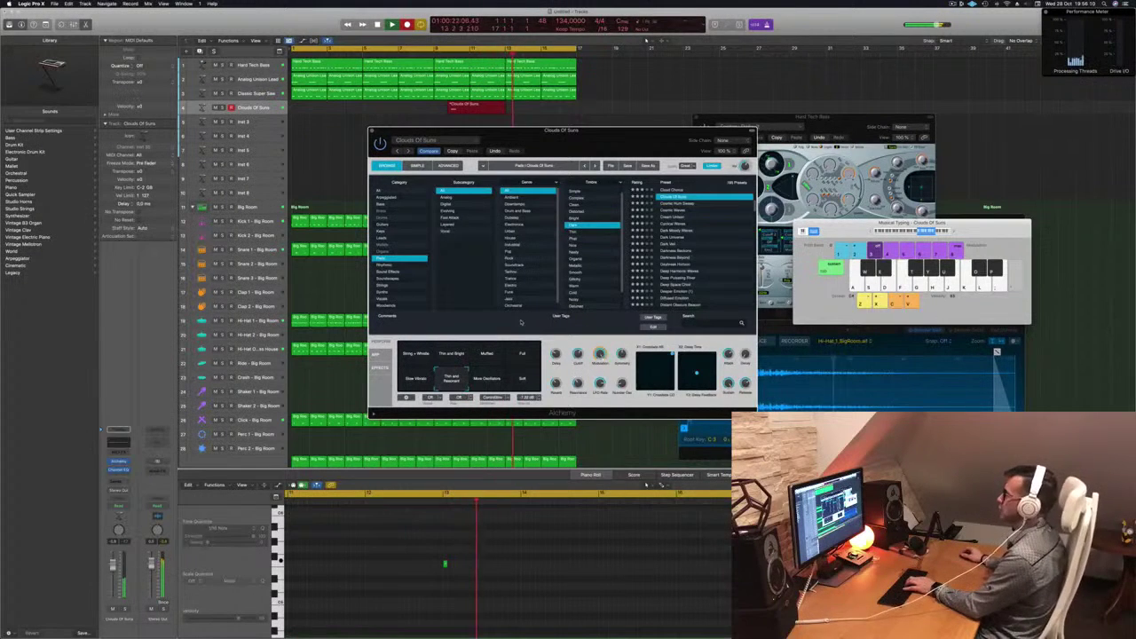
key("l")
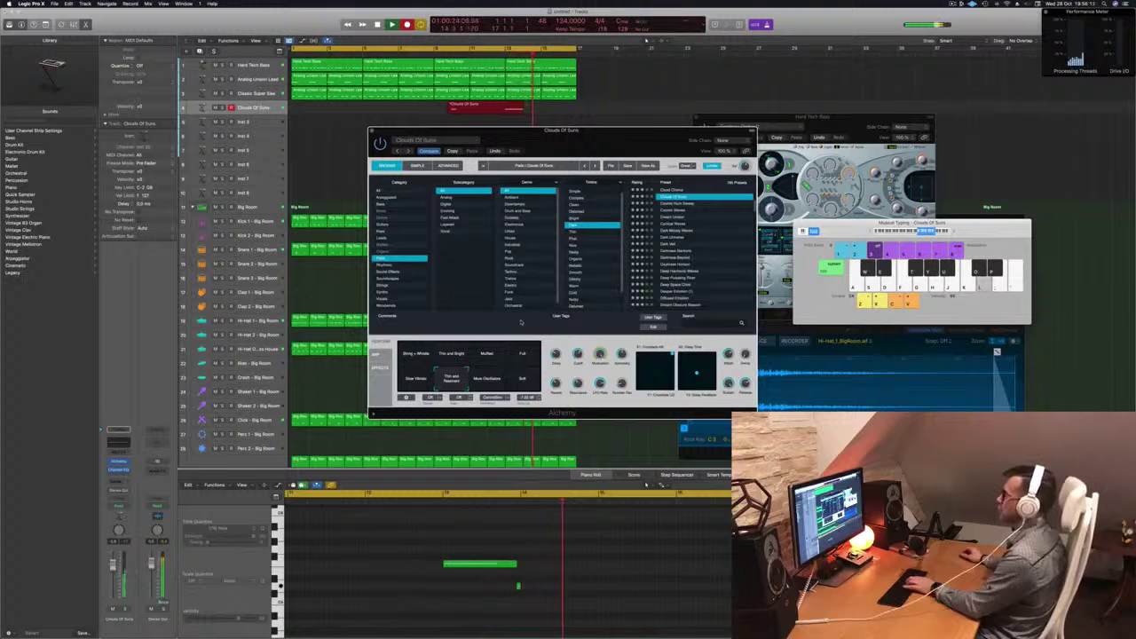
key("semicolon")
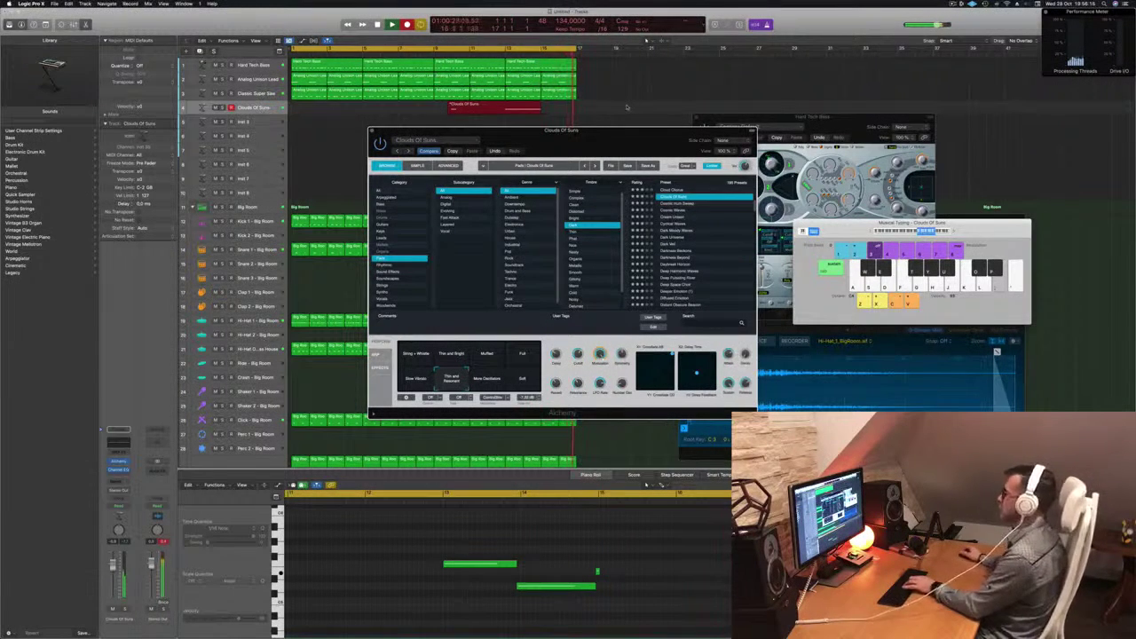
key("space")
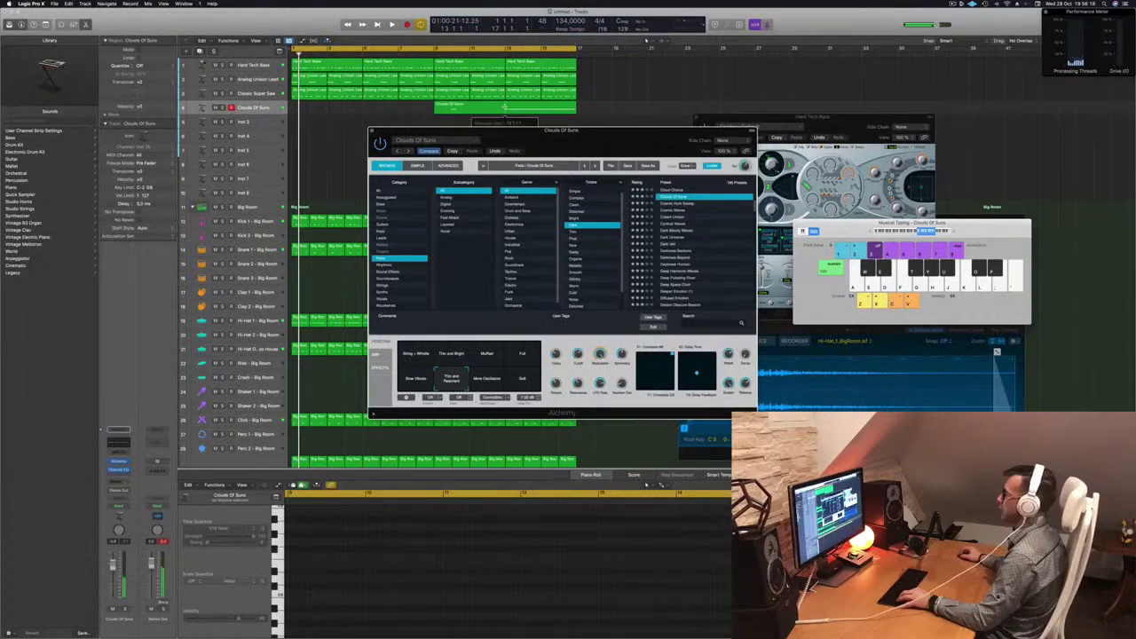
Delete the part of the pad recording before bar 13 and move the remaining four-bar region to bar 1
left_click(618, 205)
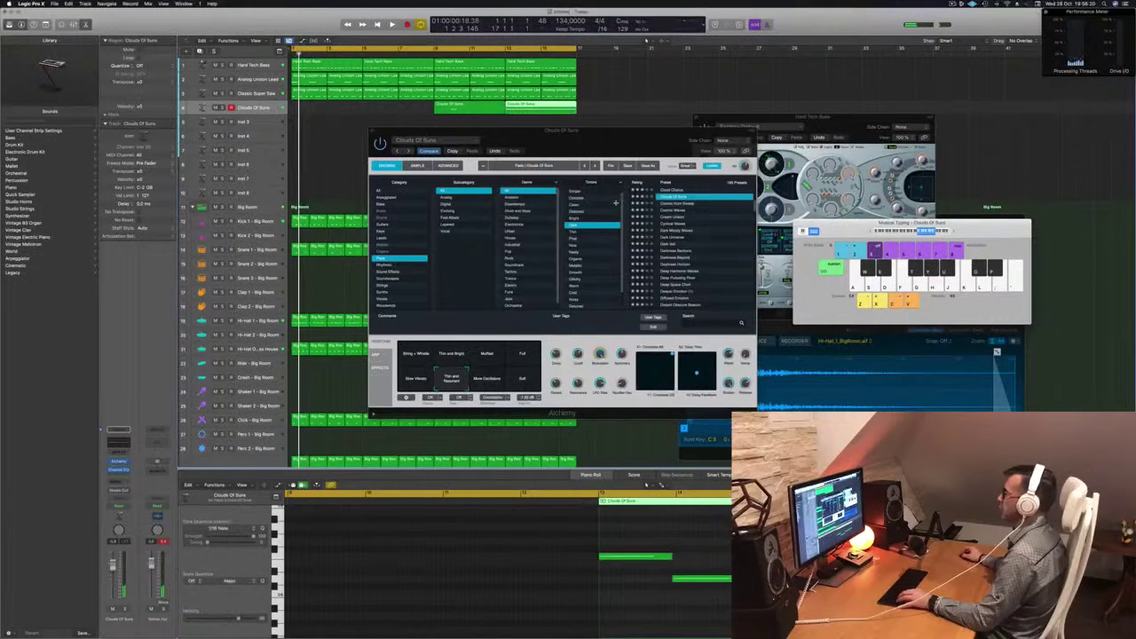
left_click(475, 110)
key("Delete")
left_click_drag(559, 106, 348, 106)
Play the pad region, move its second note to start at bar 2, and lengthen the first note up to it
key("space")
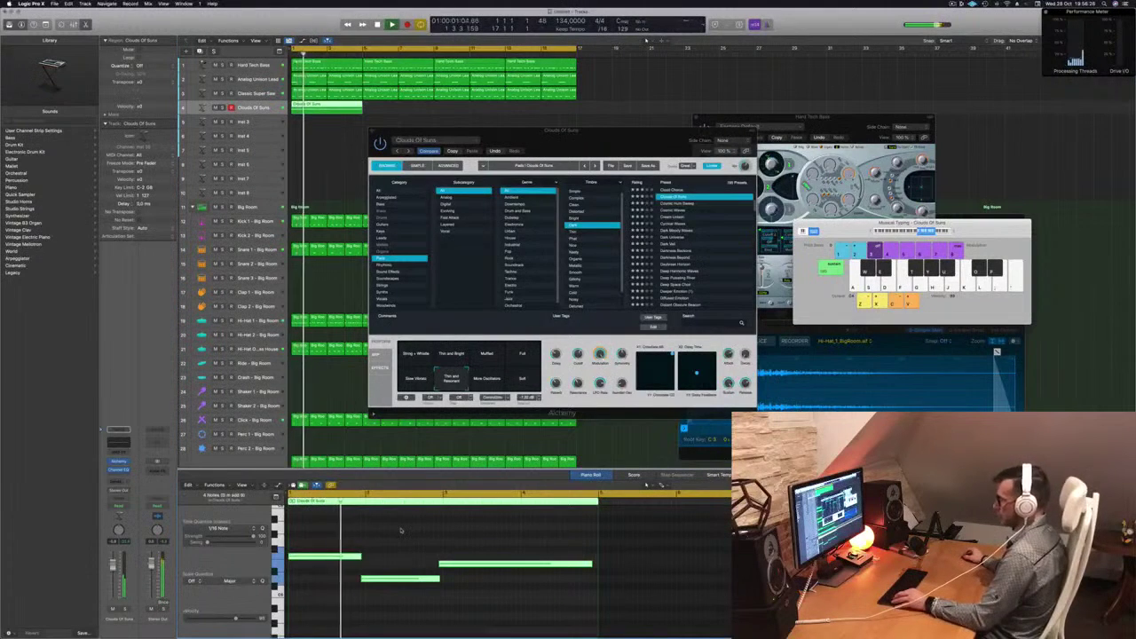
scroll(400, 530, "up", 2)
left_click(399, 578)
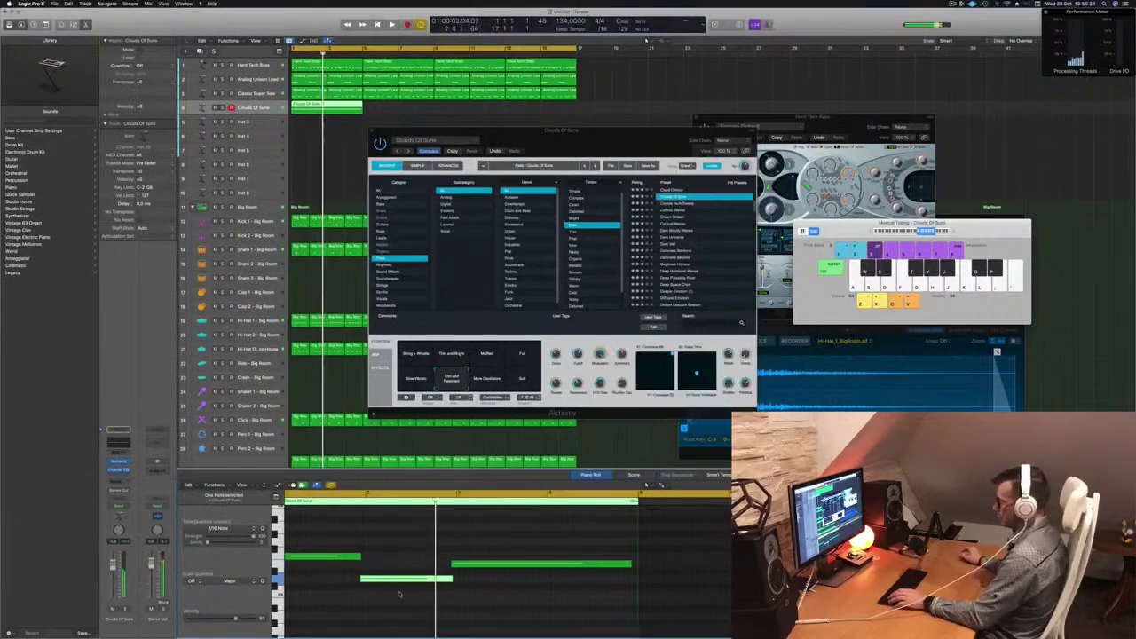
key("Return")
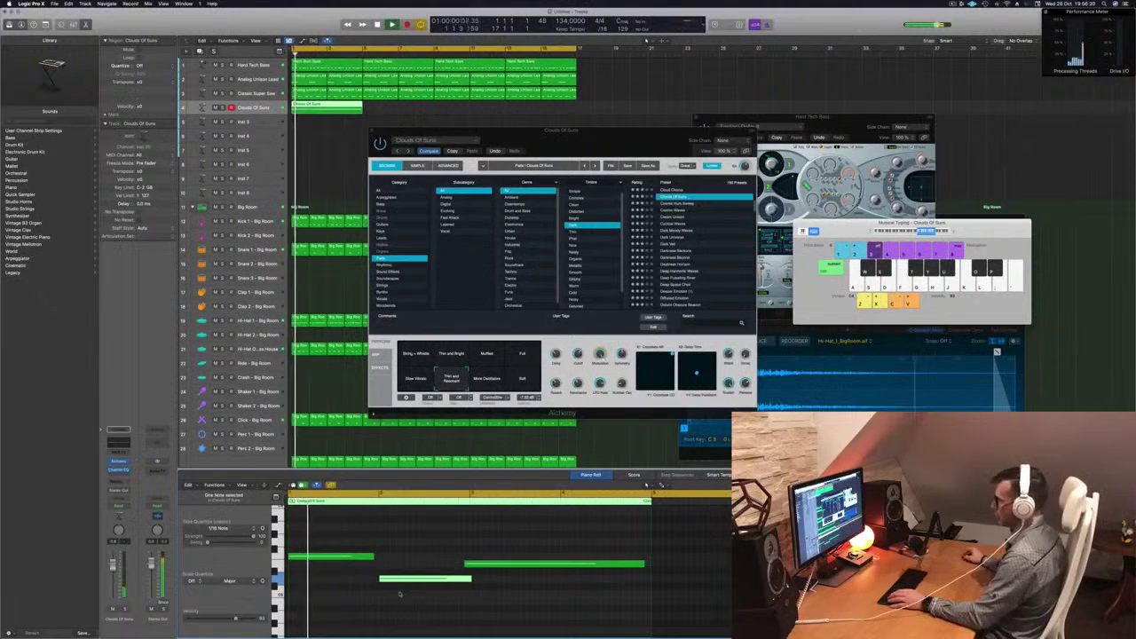
left_click_drag(374, 555, 376, 556)
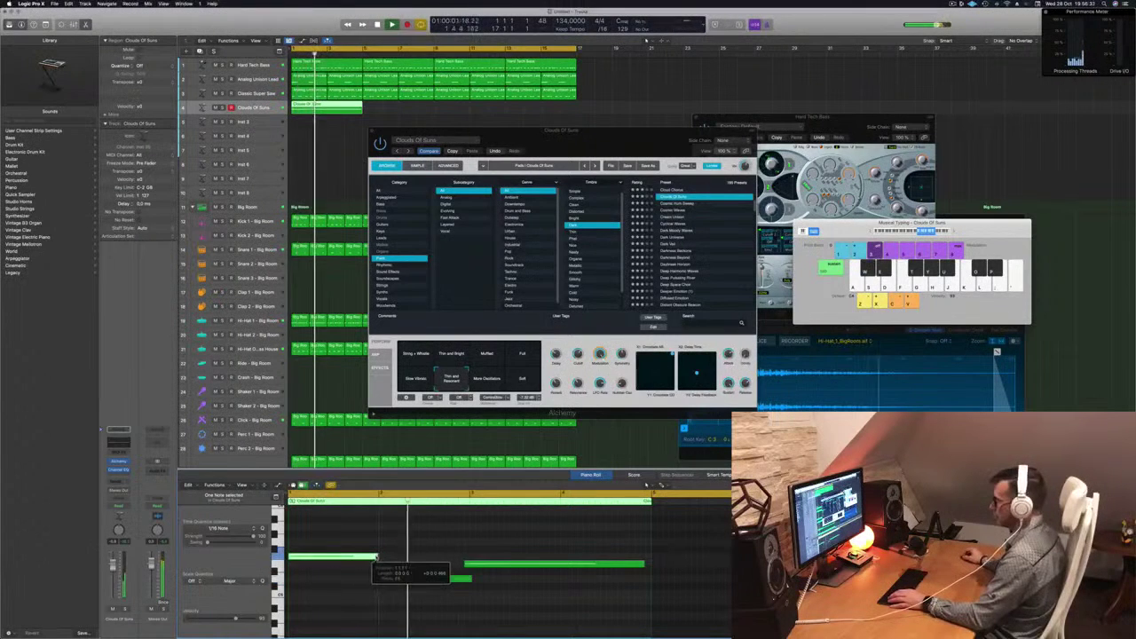
Align the first pad note with the start of the region so that it fills bar 1
key("super+a")
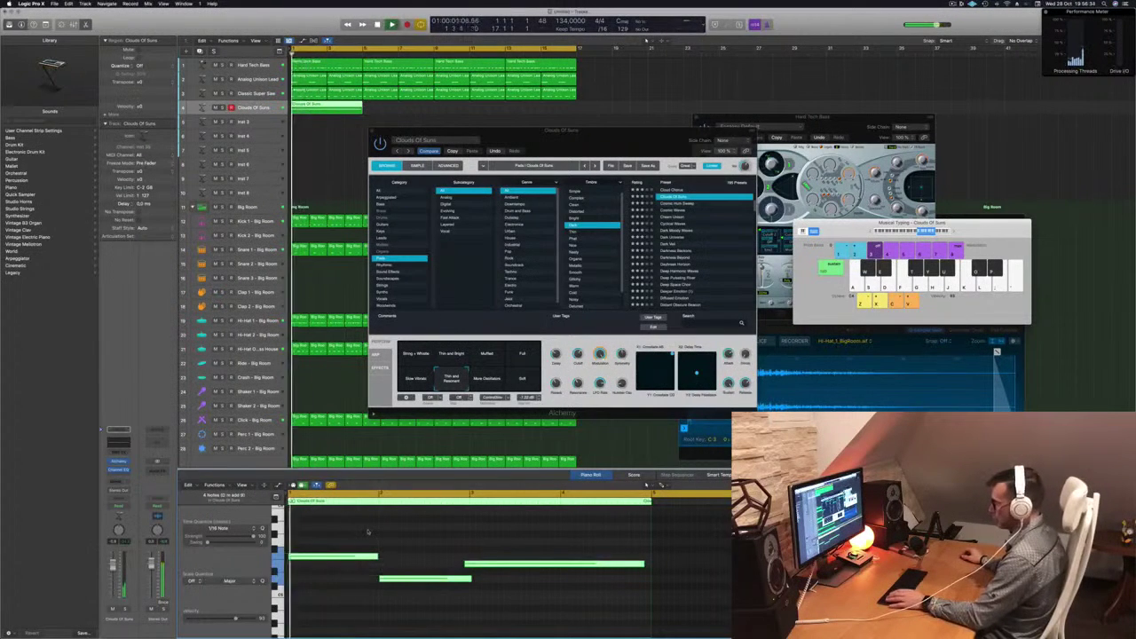
left_click(368, 531)
left_click(346, 556)
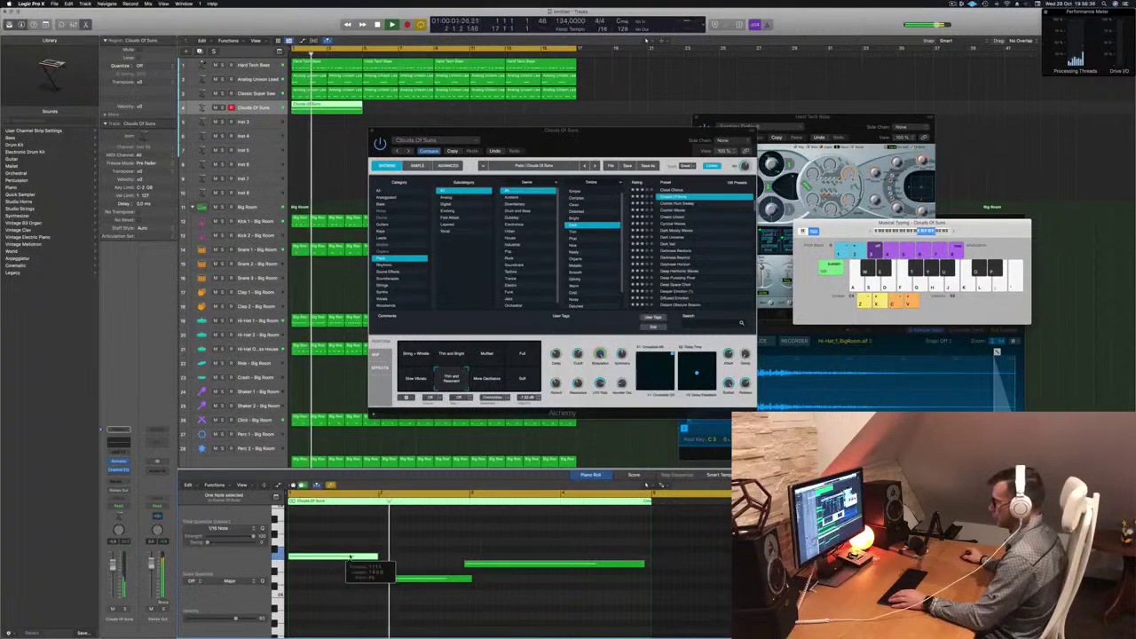
scroll(351, 557, "up", 4)
left_click(363, 556)
scroll(367, 555, "left", 1)
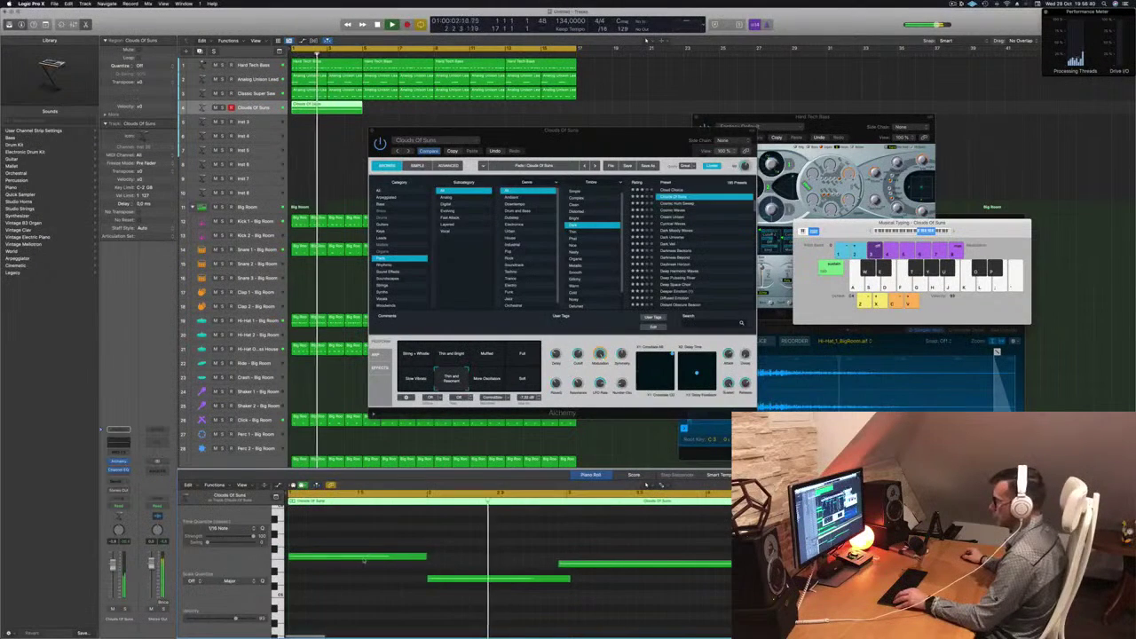
left_click(291, 555)
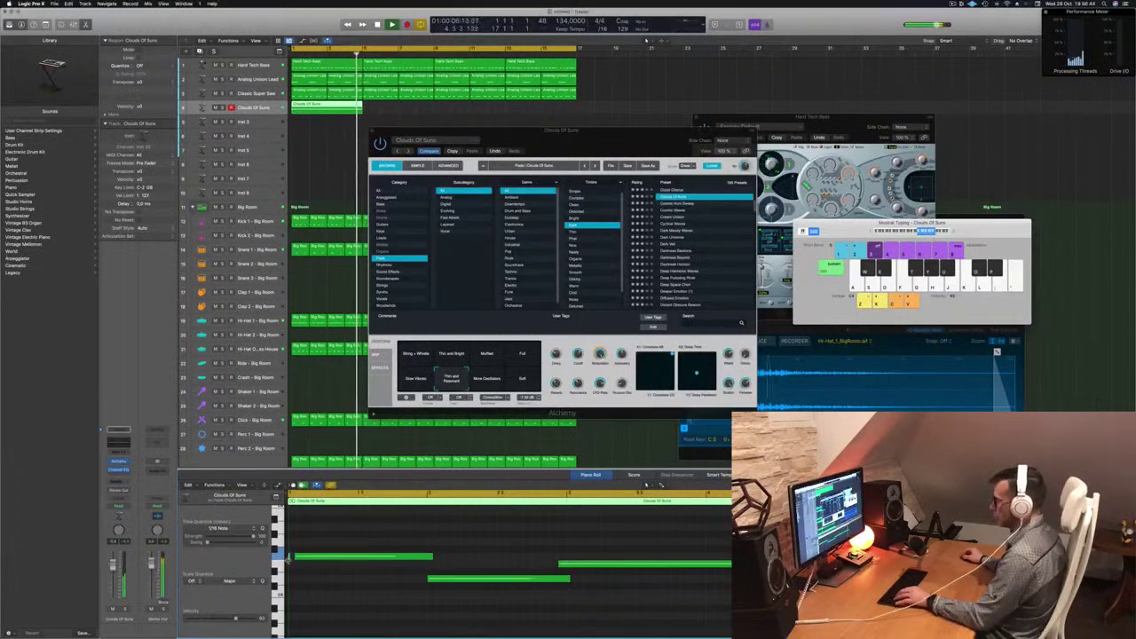
left_click_drag(316, 556, 310, 558)
Lengthen the third pad note and start it at bar 3, and transpose all three notes down an octave
scroll(338, 559, "down", 3)
scroll(414, 554, "up", 3)
scroll(433, 560, "down", 2)
scroll(538, 564, "down", 1)
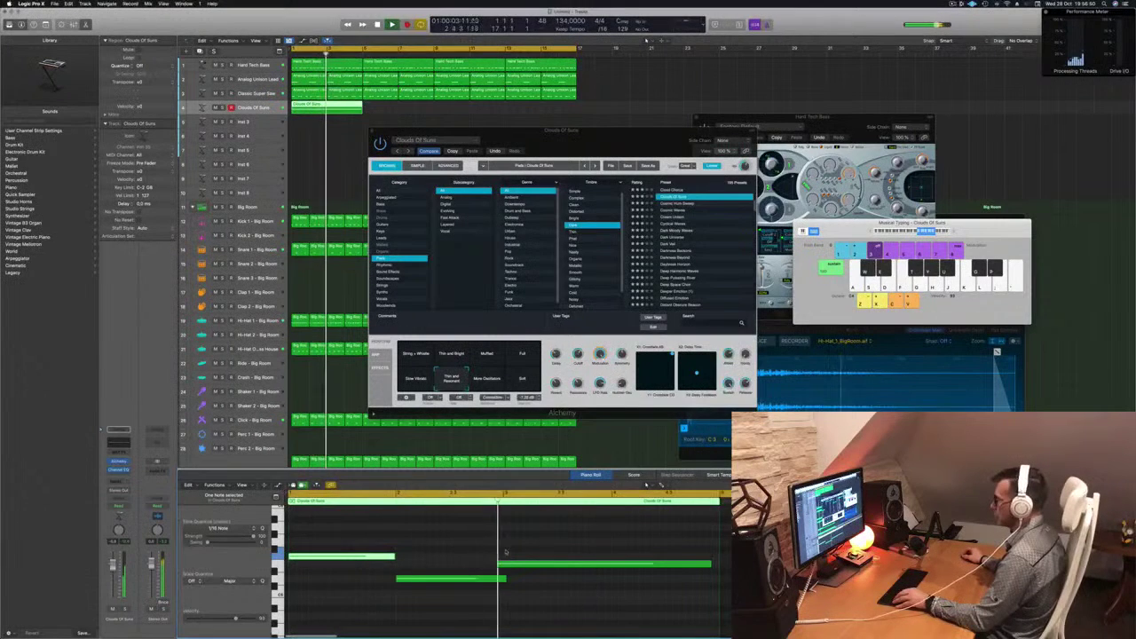
left_click_drag(711, 563, 714, 563)
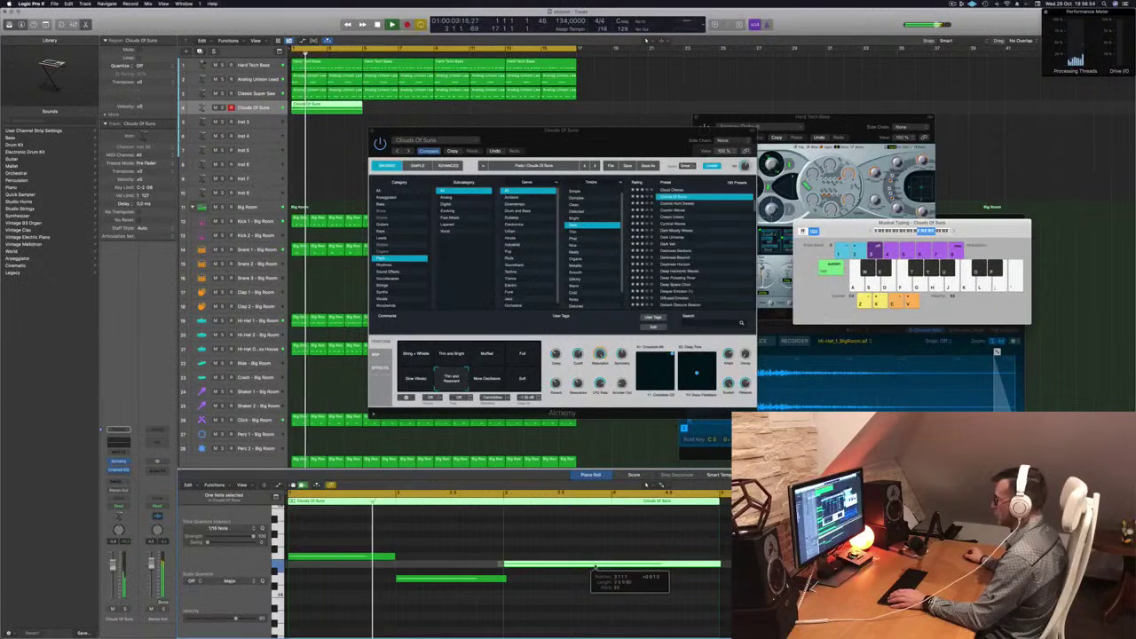
left_click_drag(592, 564, 600, 565)
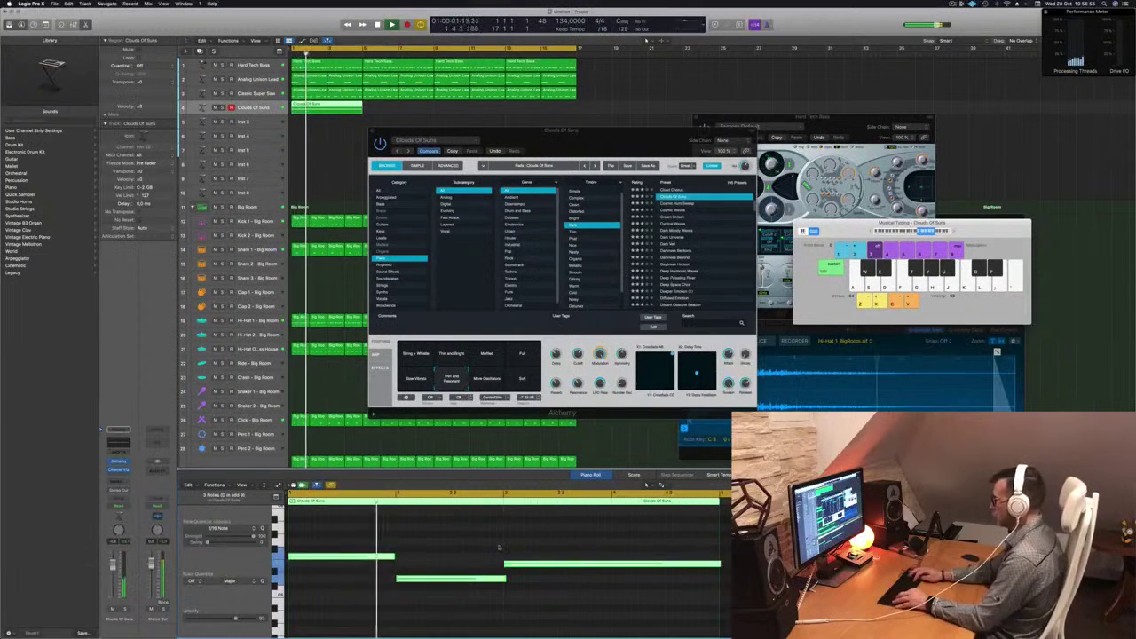
key("alt+shift+Down")
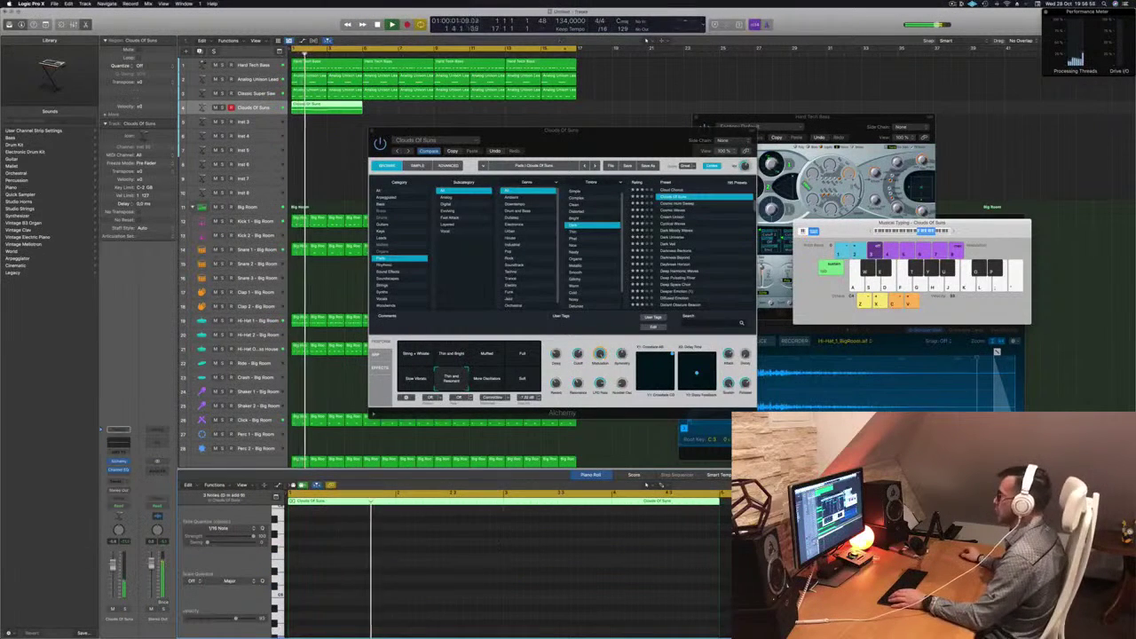
Compare the More Oscillators variation of Clouds Of Suns with Thin and Resonant, and keep Thin and Resonant
left_click_drag(620, 131, 705, 108)
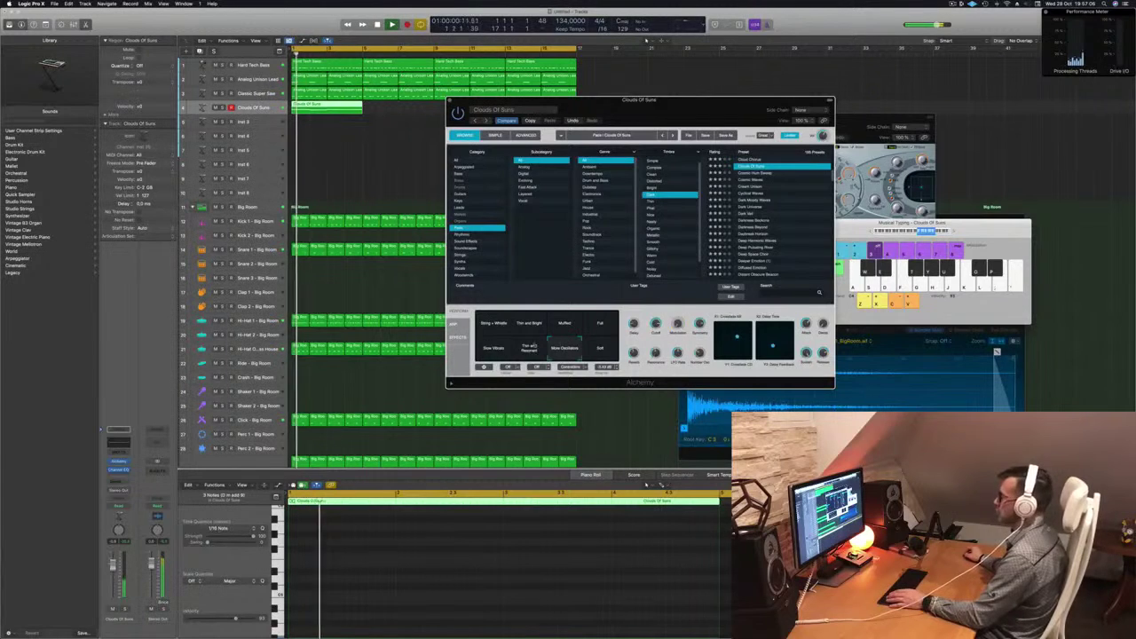
left_click_drag(673, 126, 674, 151)
left_click(529, 379)
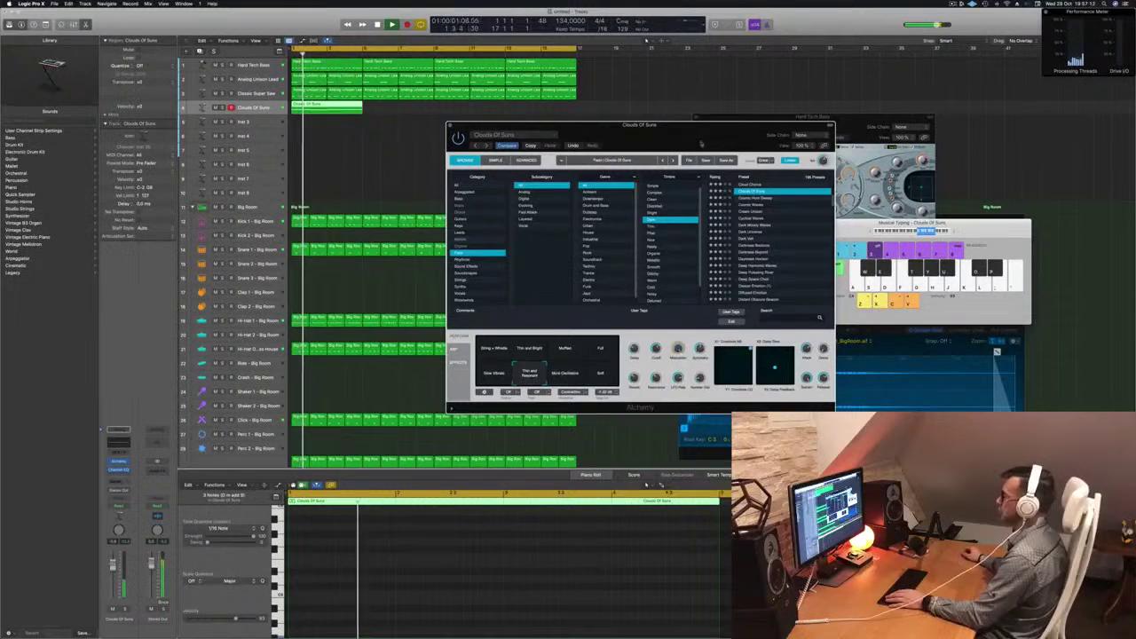
left_click_drag(656, 126, 527, 111)
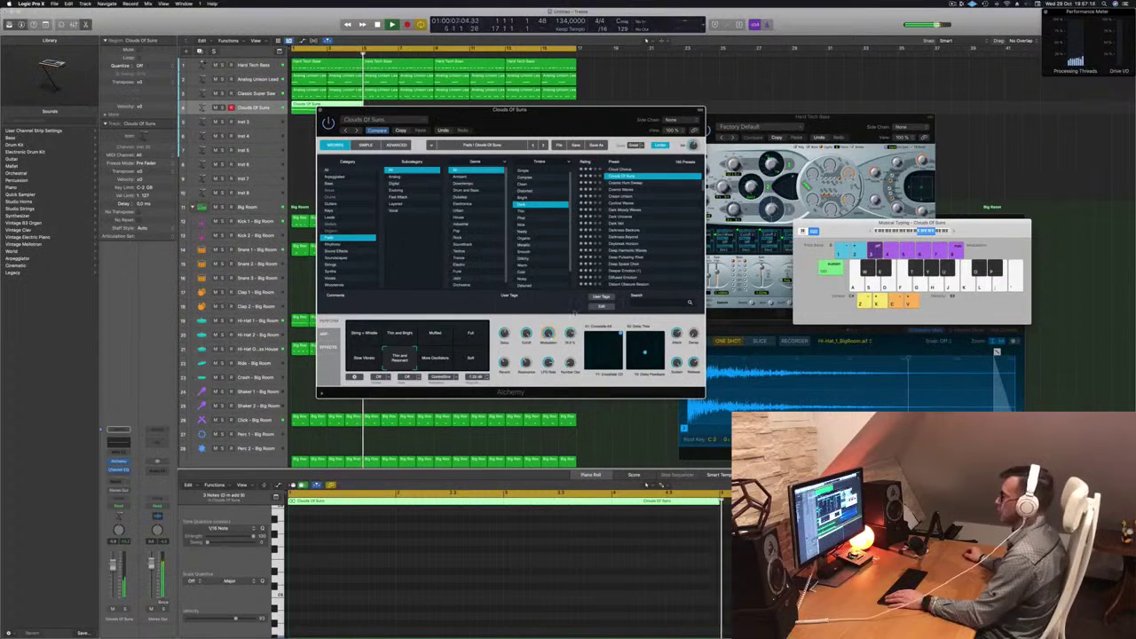
left_click_drag(597, 123, 678, 132)
left_click_drag(679, 132, 774, 150)
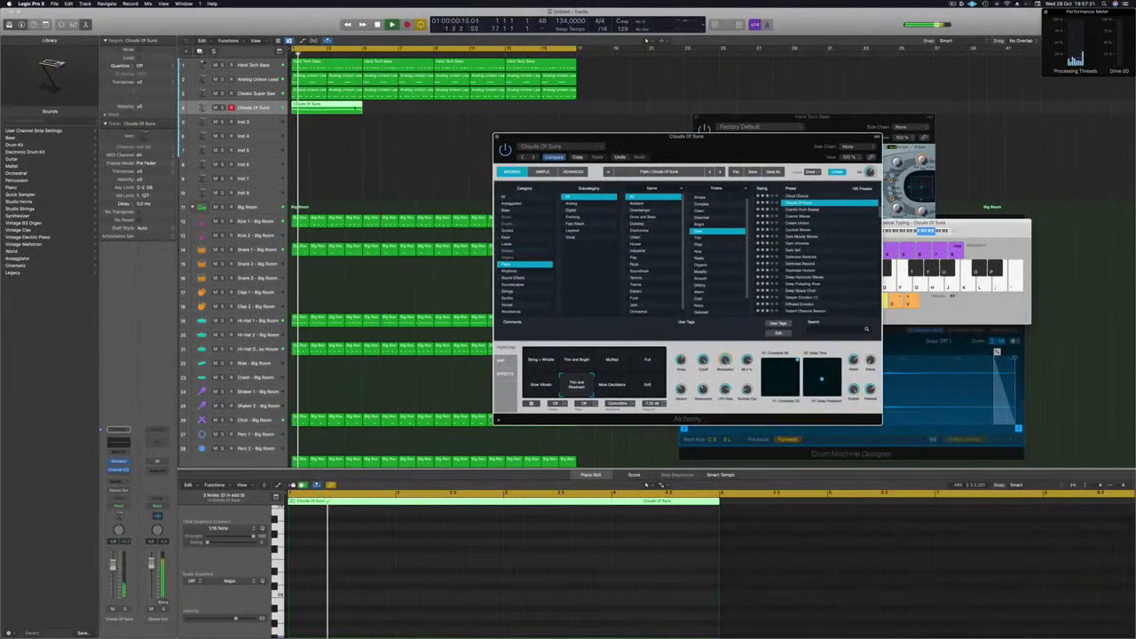
Duplicate the four-bar Clouds Of Suns region three times to fill the track up to bar 17
left_click_drag(333, 108, 410, 111)
left_click_drag(338, 108, 628, 184)
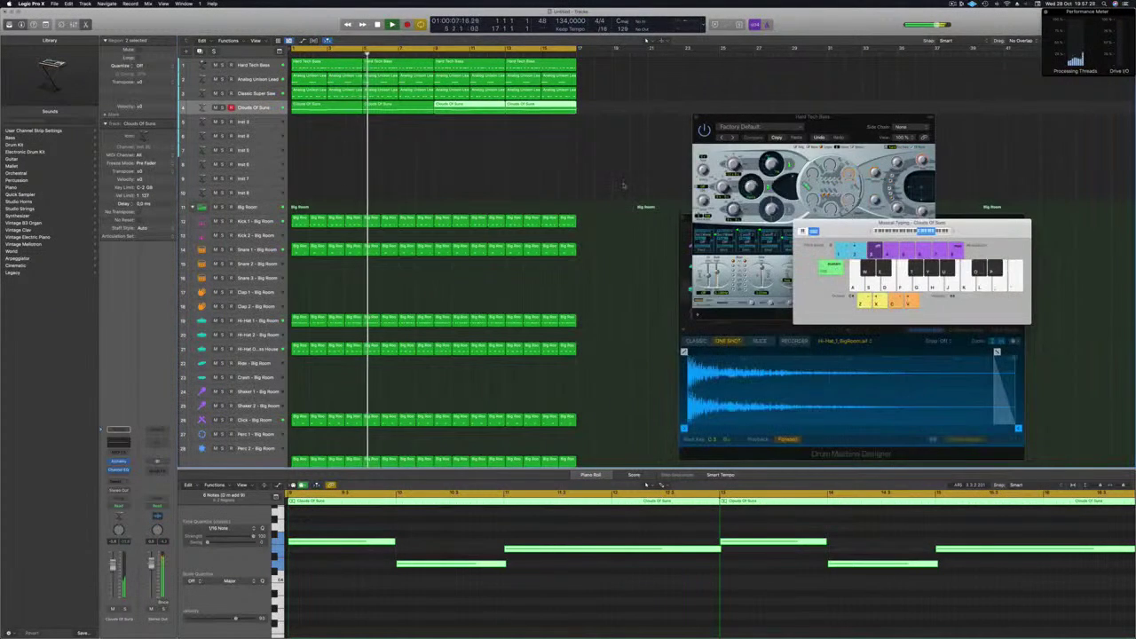
left_click(305, 161)
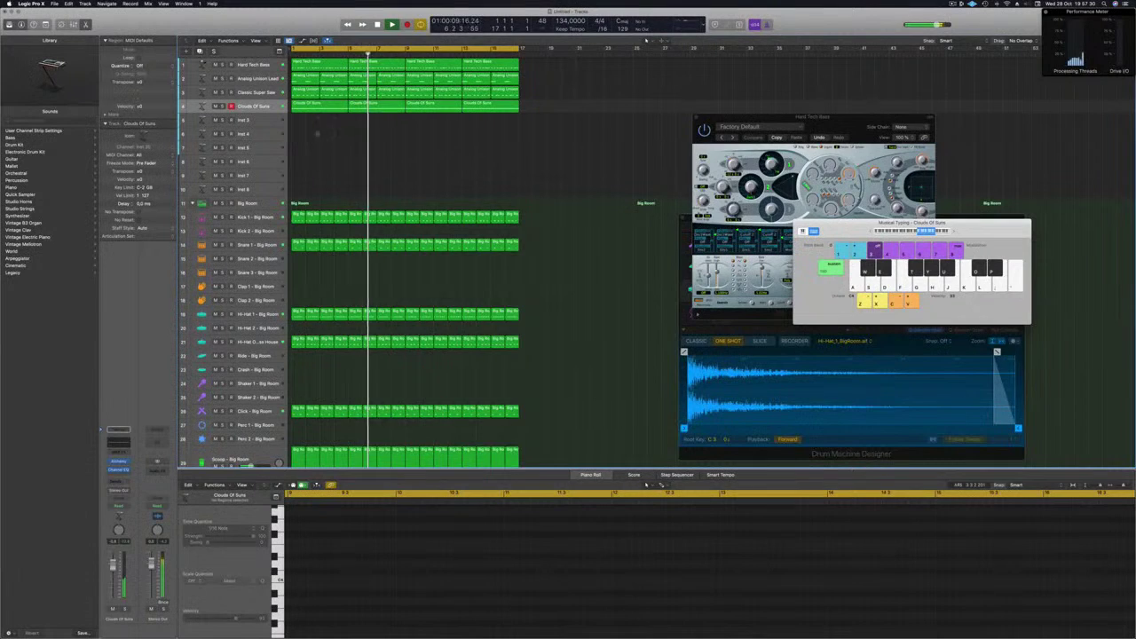
Solo the Classic Super Saw track twice during playback to compare it with the full mix
left_click(250, 93)
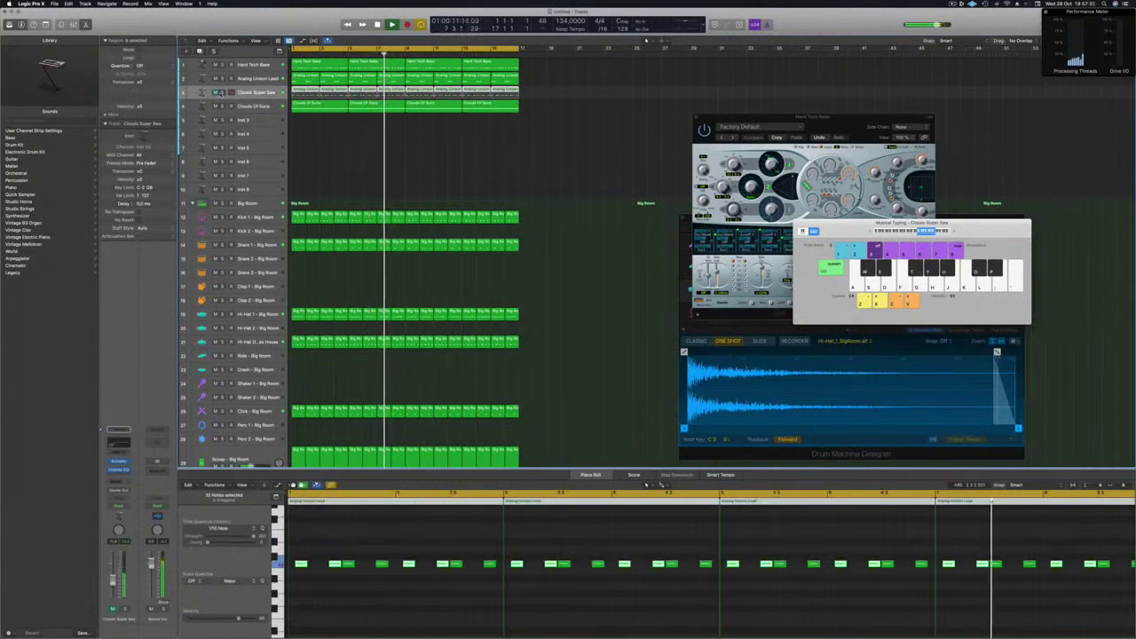
left_click(222, 92)
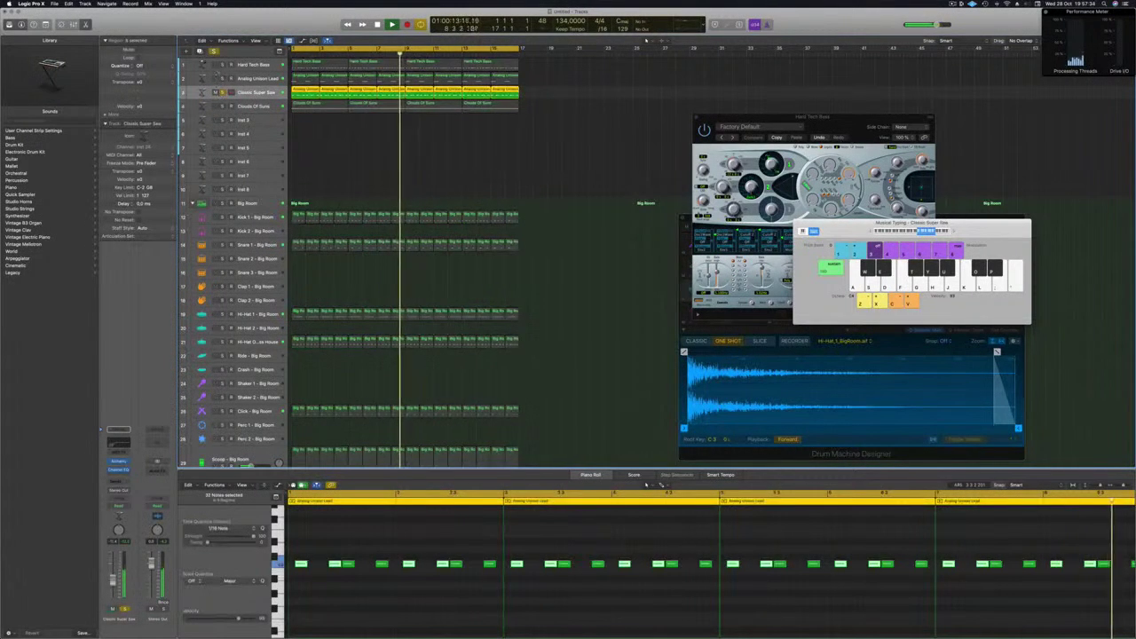
left_click(221, 92)
key("Return")
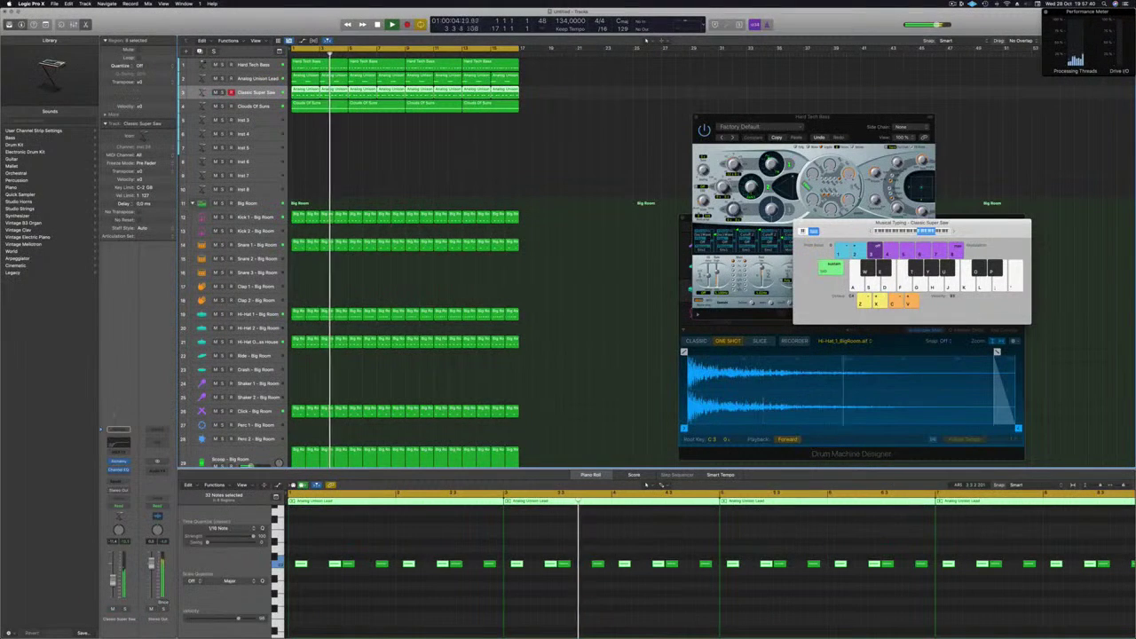
key("s")
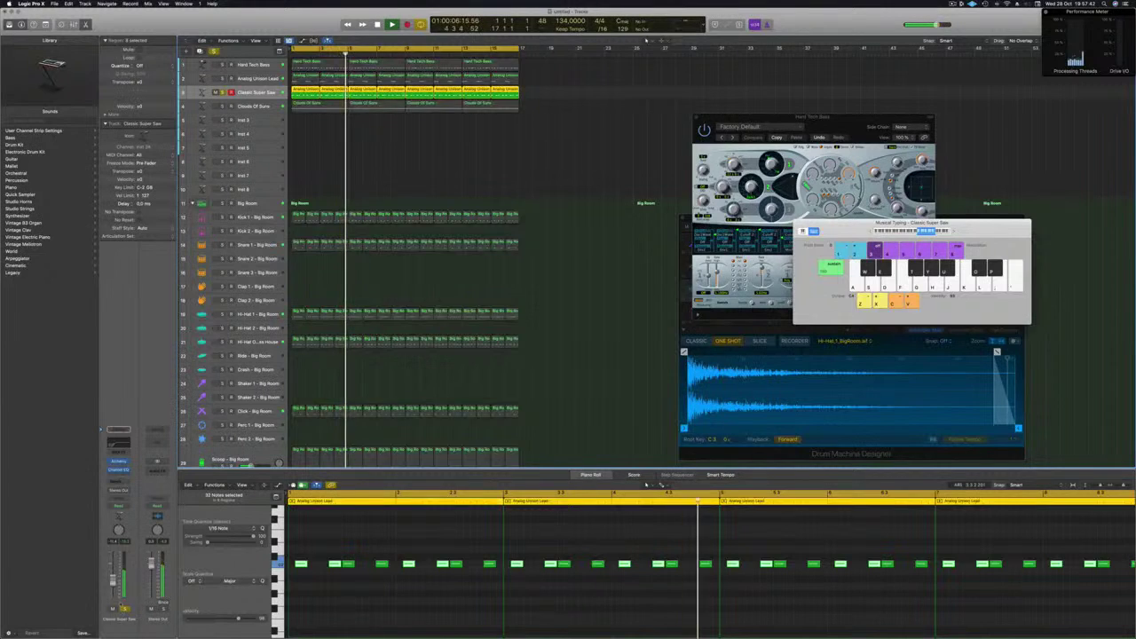
key("s")
left_click(400, 136)
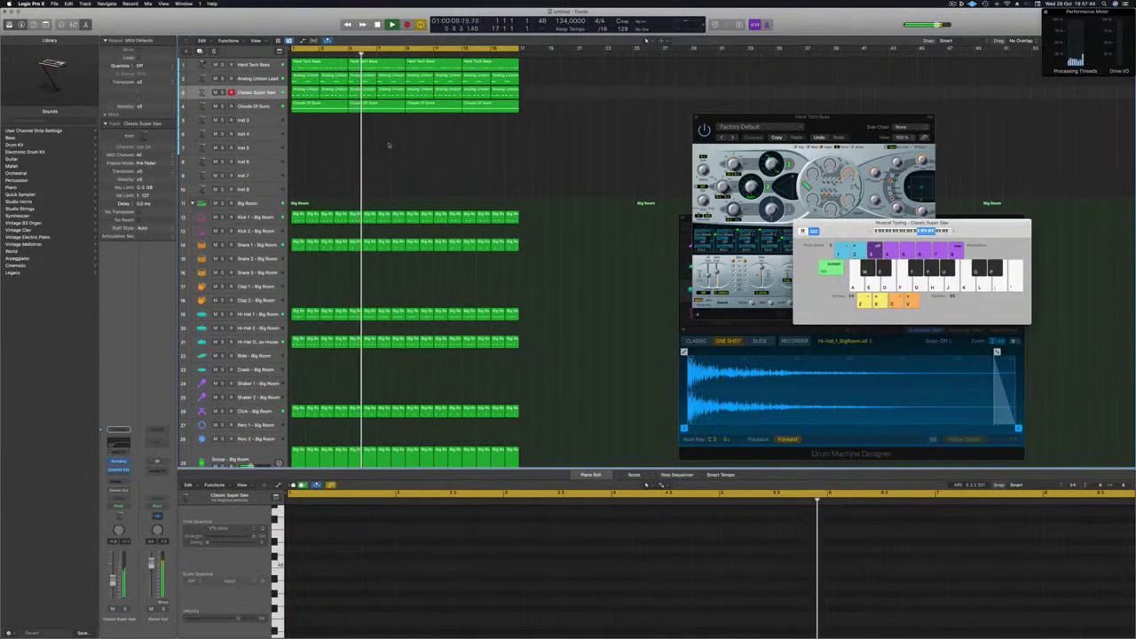
Copy the first Clouds Of Suns region onto the empty Inst 3 track and stop playback
left_click(317, 107)
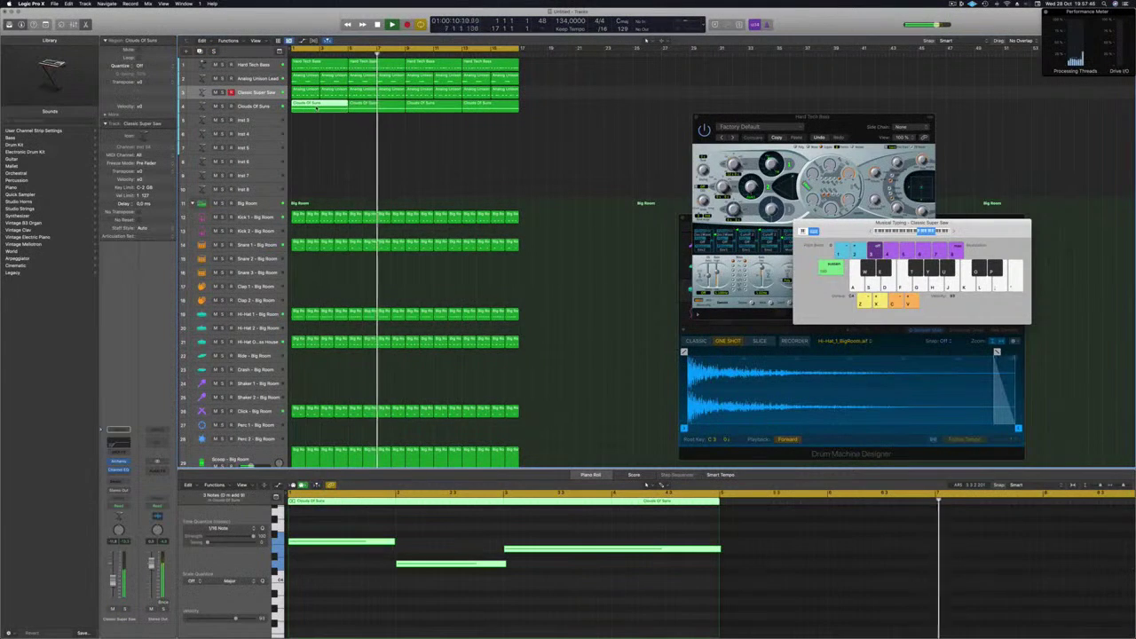
left_click_drag(317, 107, 315, 122)
key("space")
Delete the last note in the copied region and move the lower middle note to start at bar 1
left_click_drag(454, 547, 475, 596)
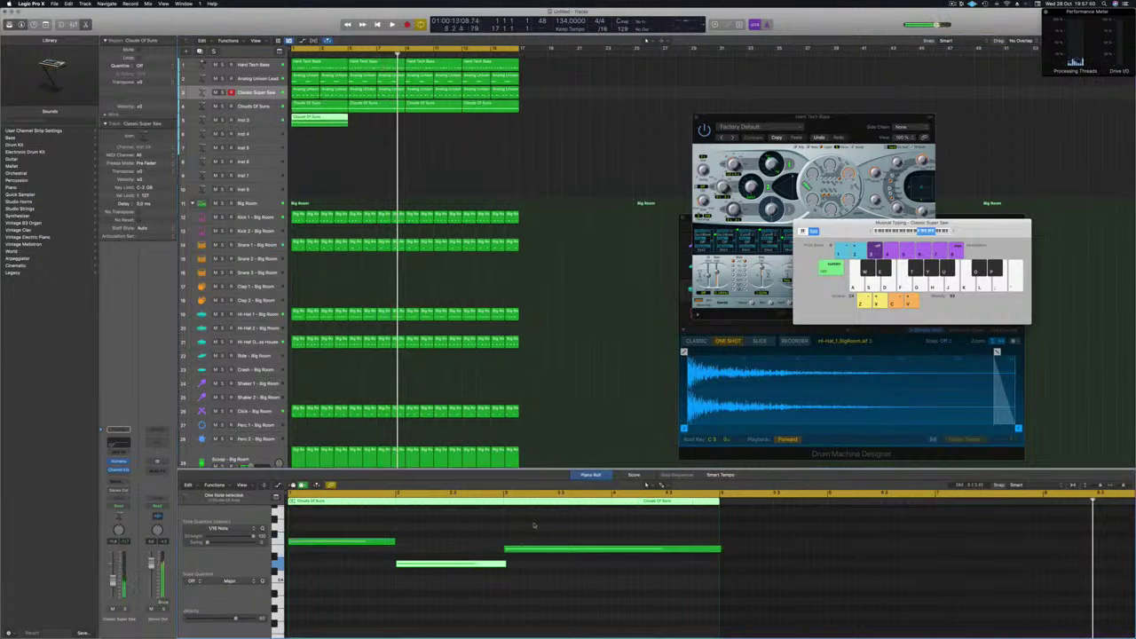
left_click_drag(530, 532, 547, 558)
key("Delete")
left_click_drag(406, 565, 306, 567)
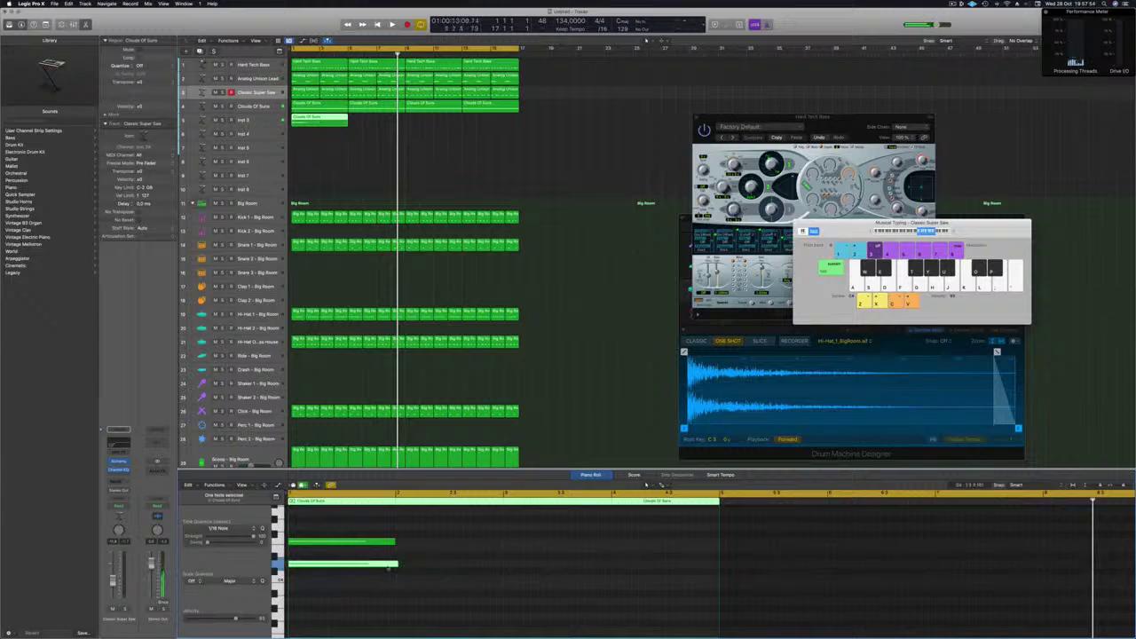
Lengthen the two stacked notes in the copied region so both fill its four bars
scroll(393, 549, "down", 2)
left_click_drag(386, 563, 384, 565)
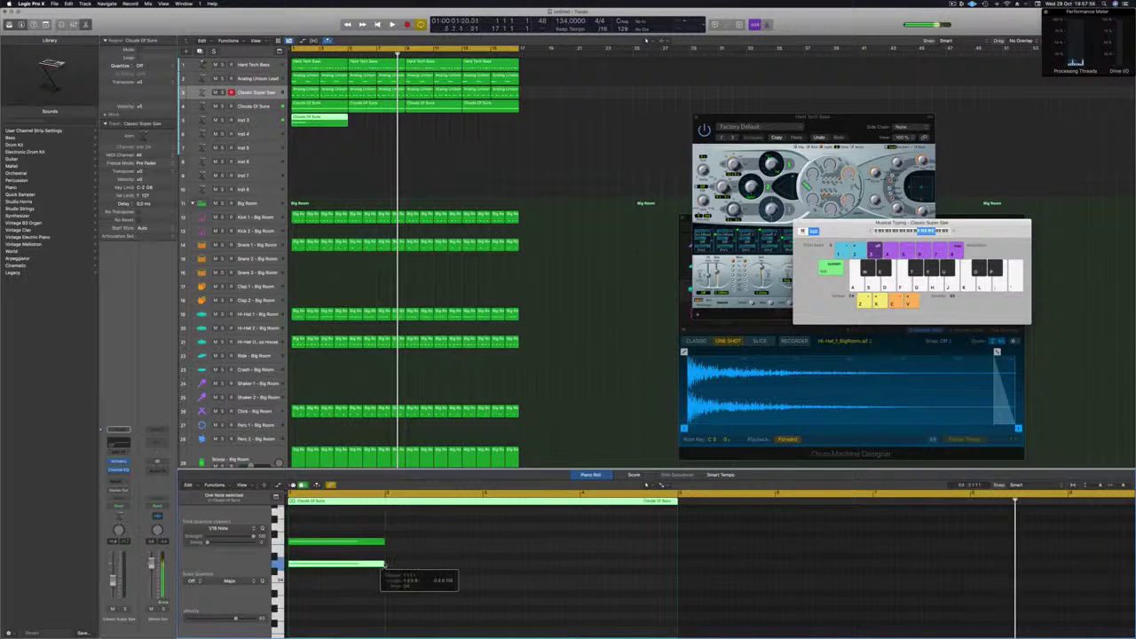
left_click(382, 541)
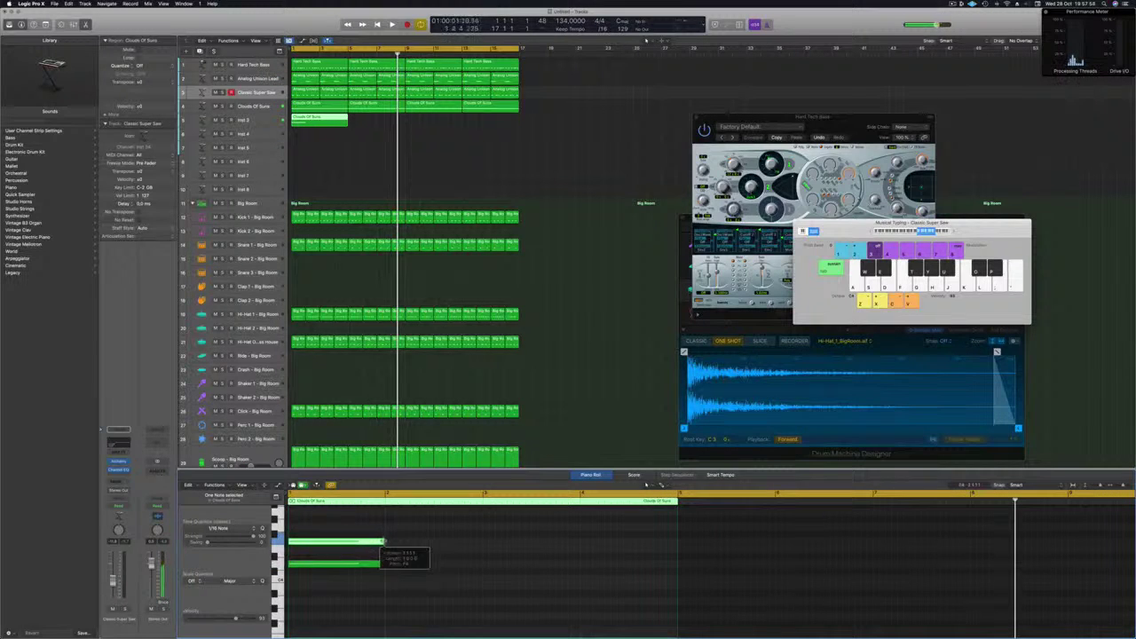
left_click_drag(399, 536, 674, 558)
left_click(564, 586)
key("super+a")
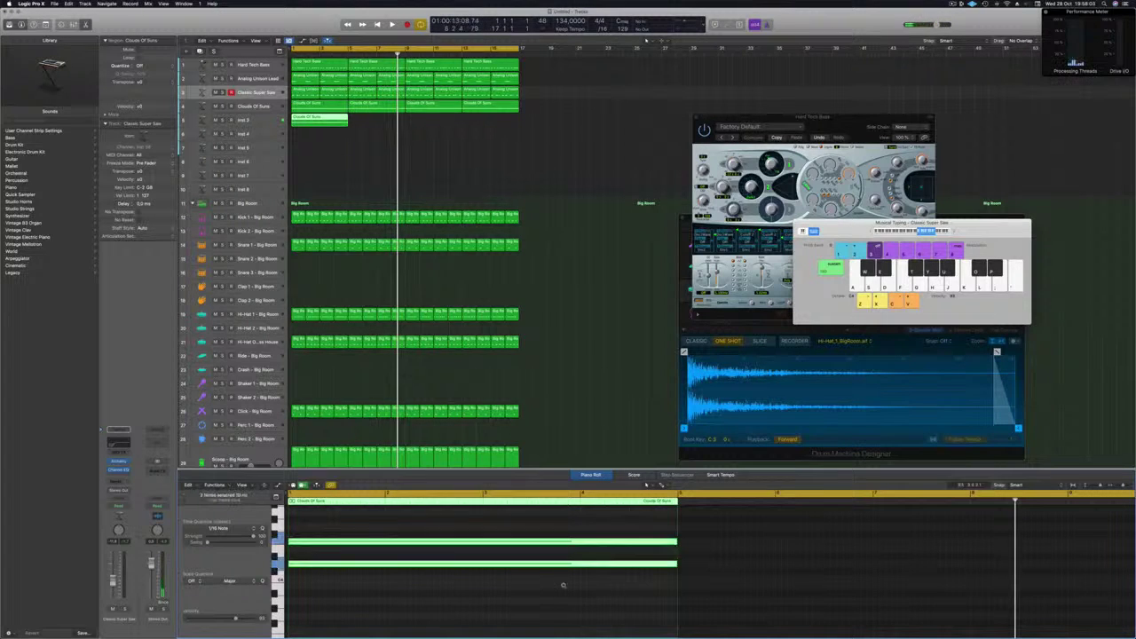
Transpose the two sustained notes down an octave and play the arrangement from the start with Inst 3 selected
key("alt+shift+Down")
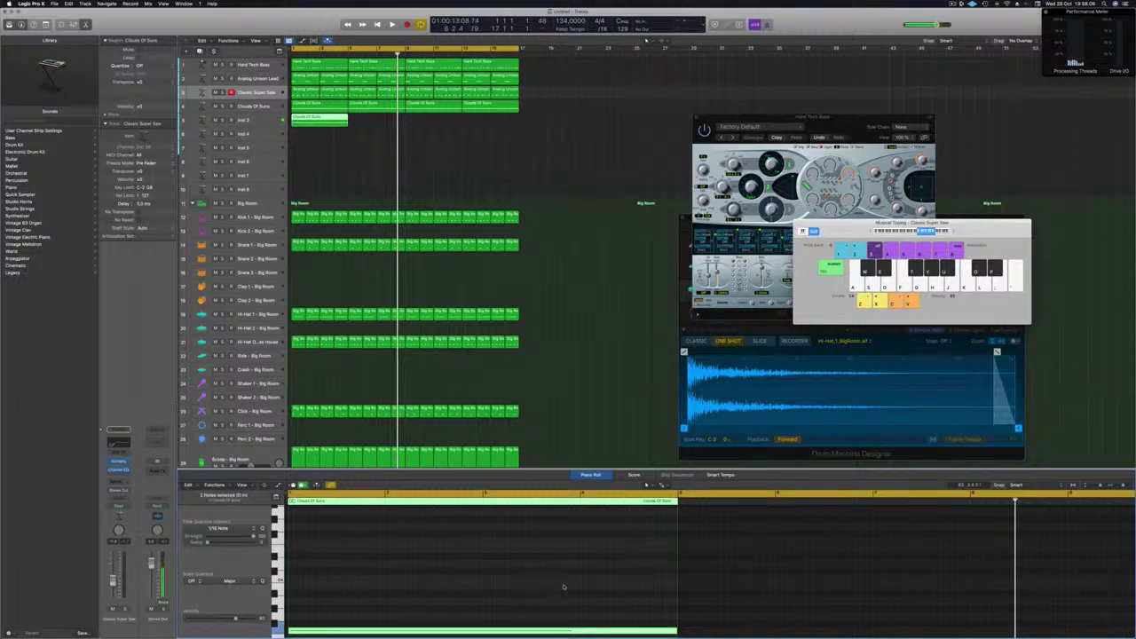
left_click(256, 120)
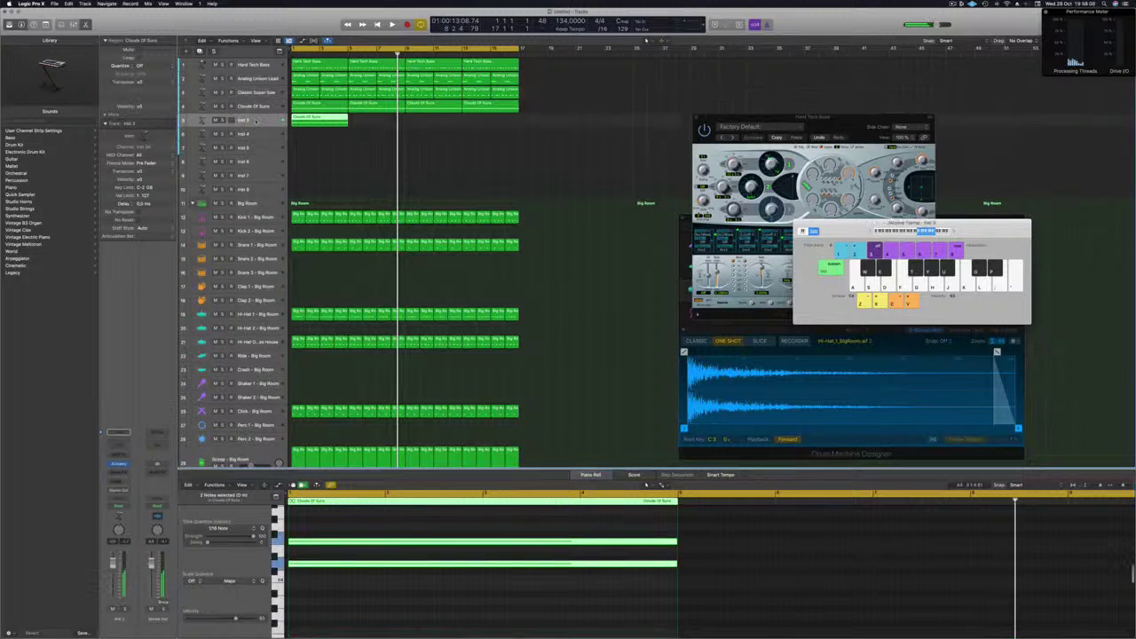
key("Return")
key("space")
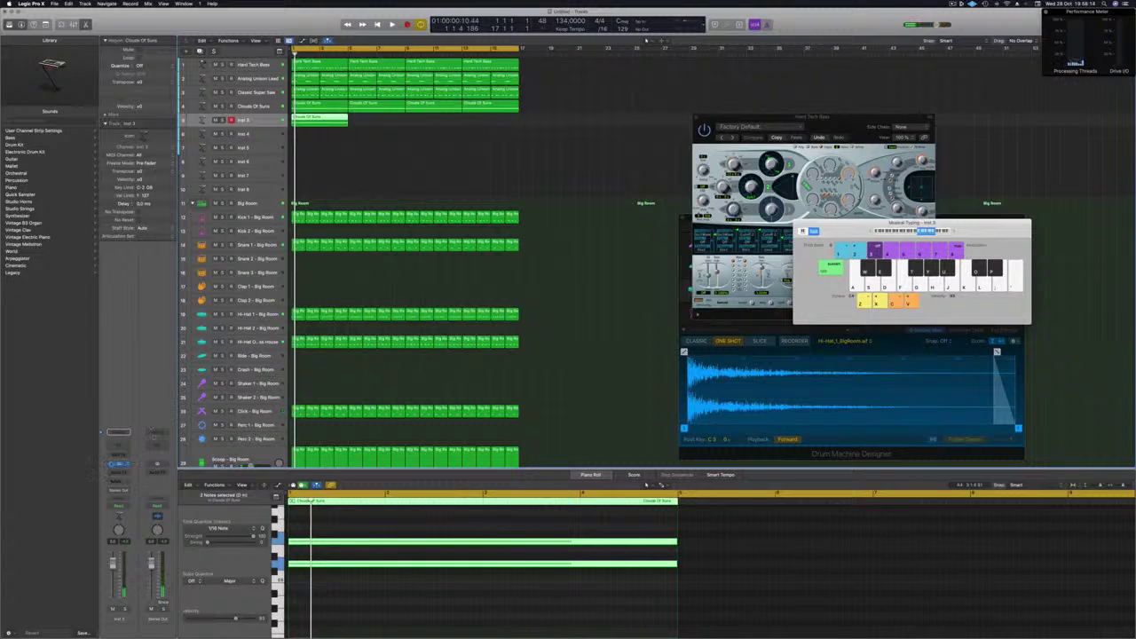
Open the Alchemy synth on Inst 3, search its presets for "acid" and load Classic Acid Patterns
left_click(119, 465)
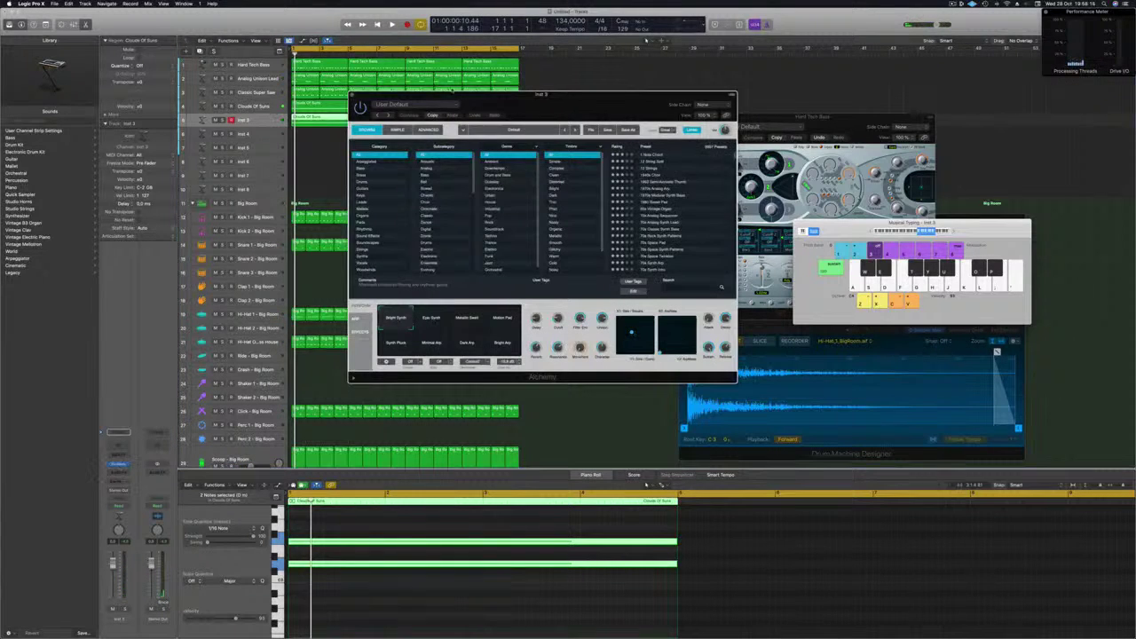
left_click_drag(539, 95, 514, 92)
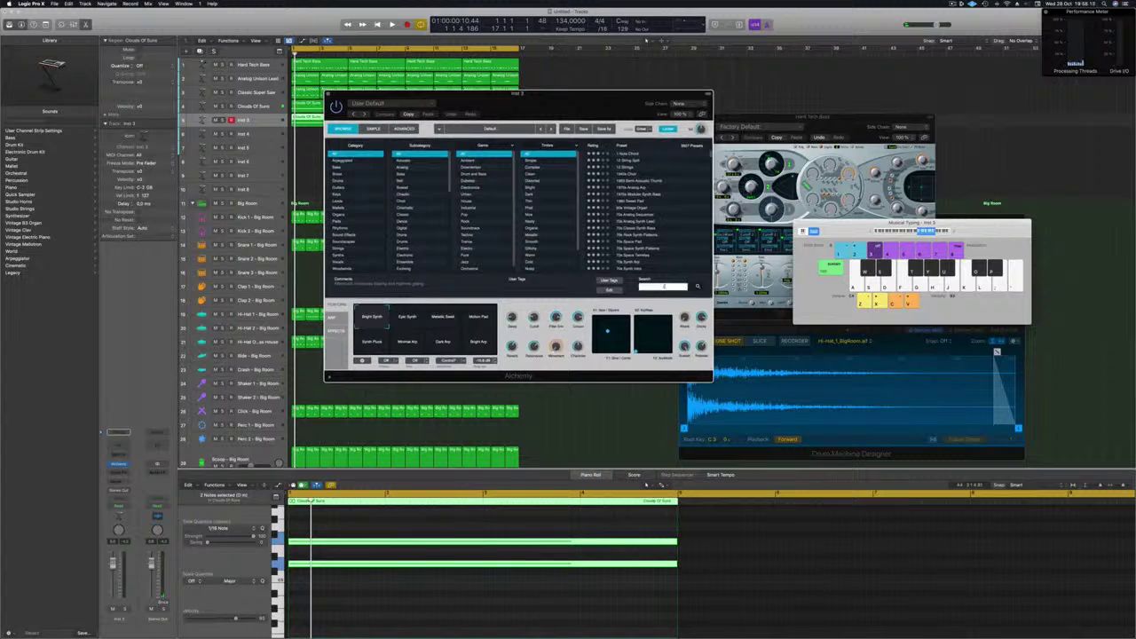
type("id")
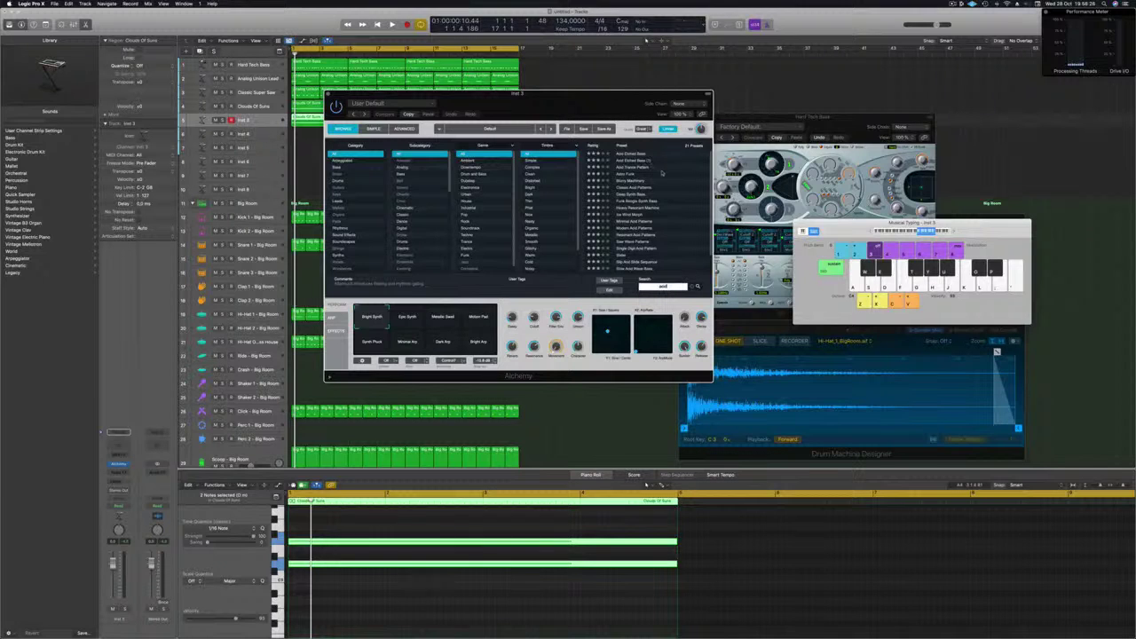
left_click(638, 187)
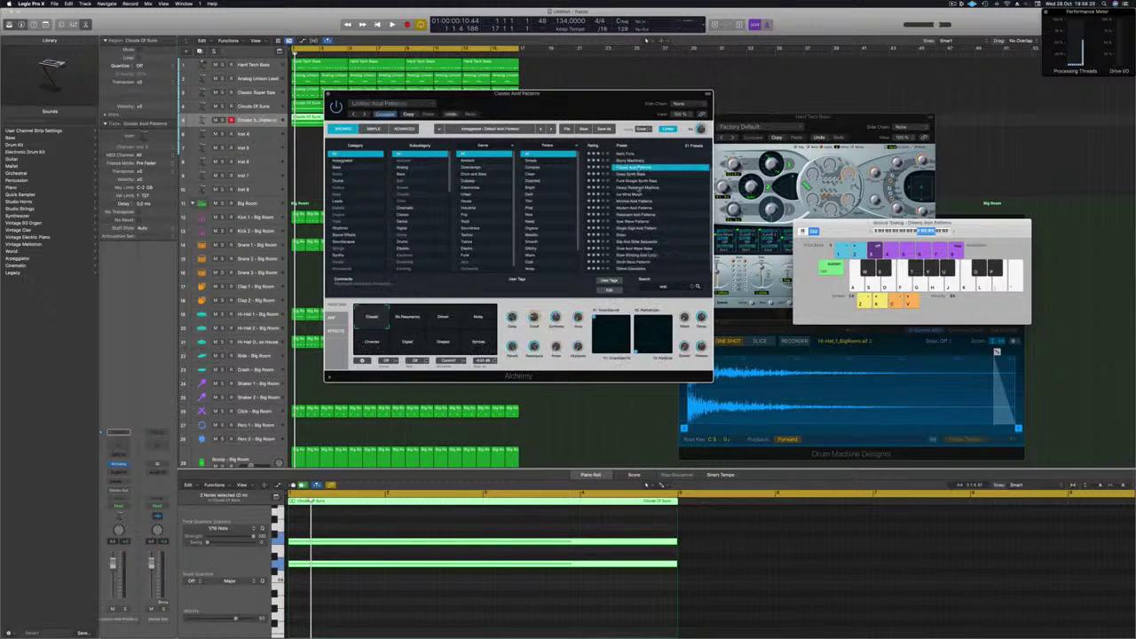
left_click_drag(518, 93, 721, 90)
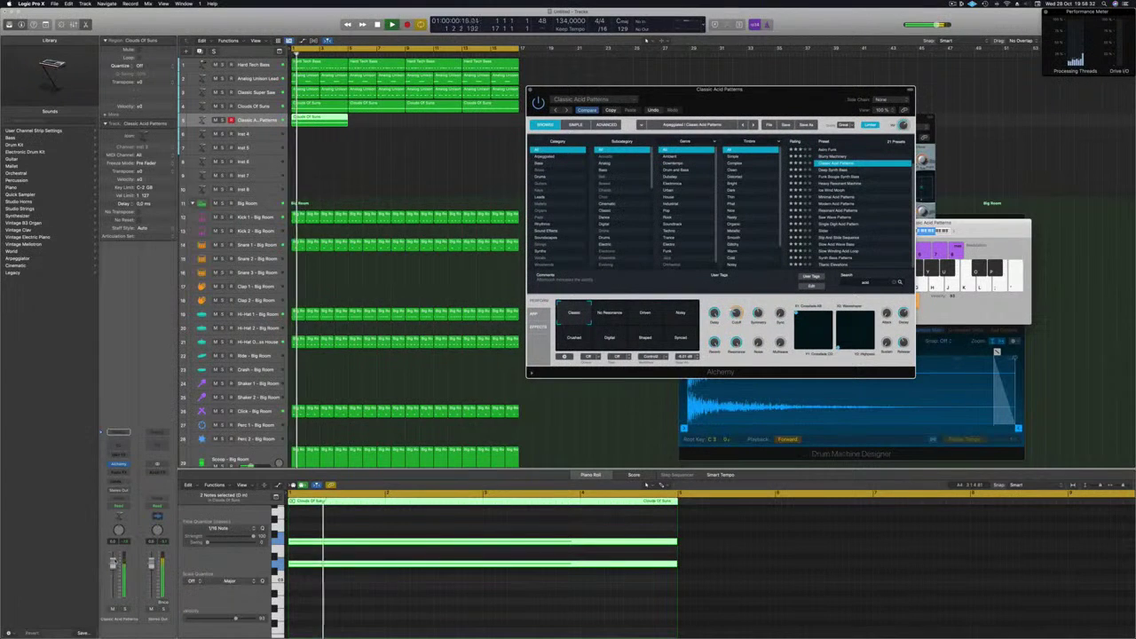
Limit the presets to the Arpeggiated category and audition Acid Trance Pattern, Heavy Resonant Machine and Modern Acid Patterns during playback
left_click(890, 197)
left_click_drag(766, 110, 616, 110)
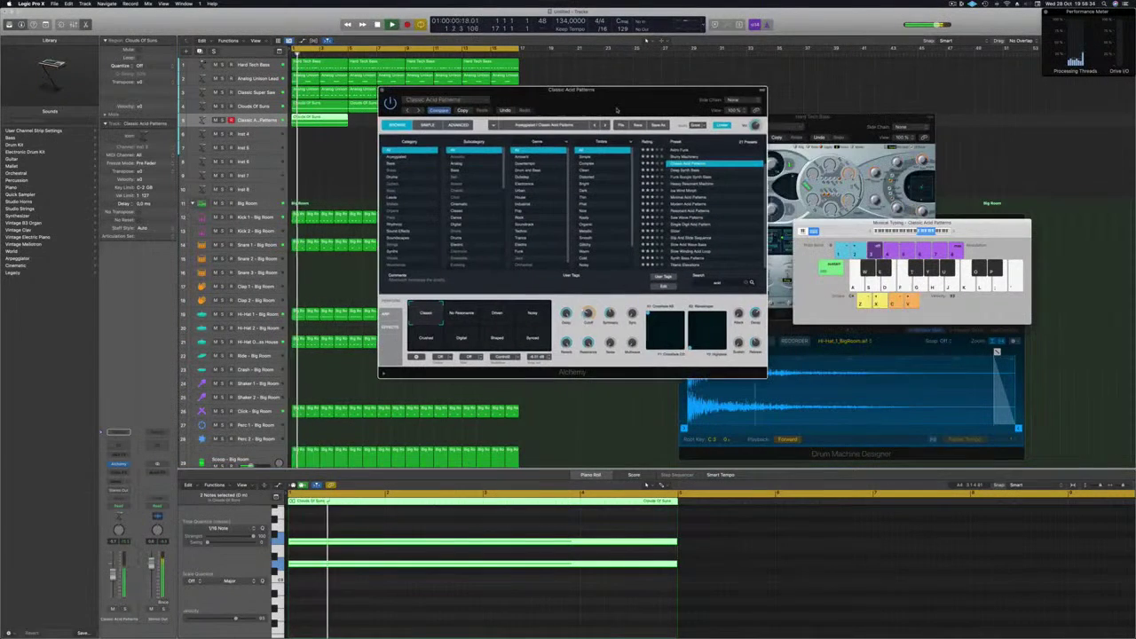
left_click(394, 157)
left_click(692, 151)
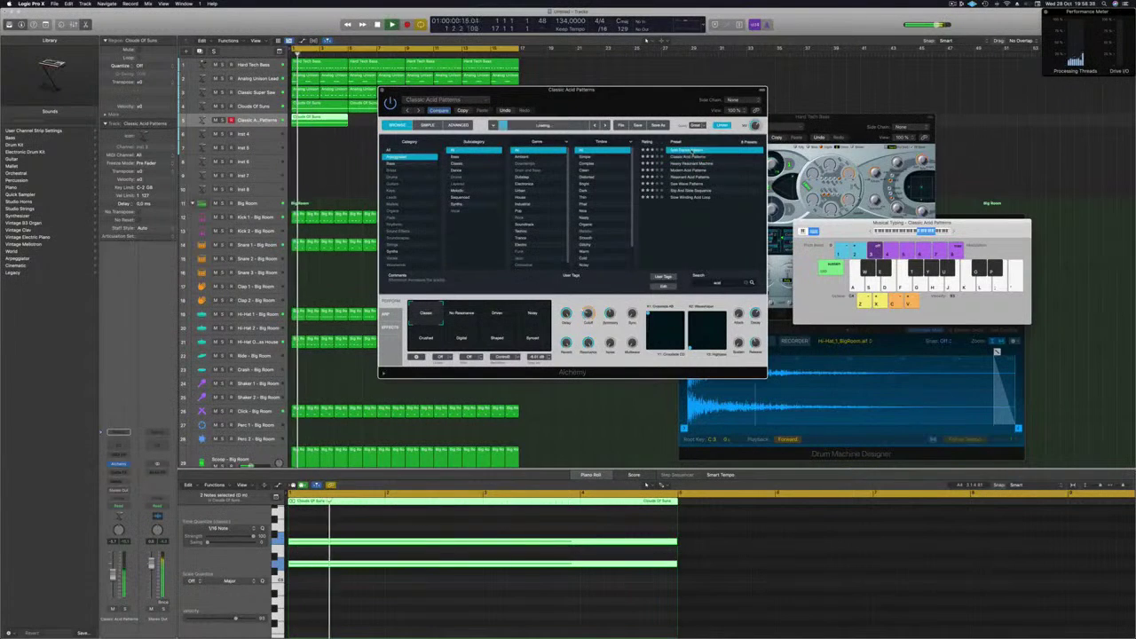
left_click(692, 164)
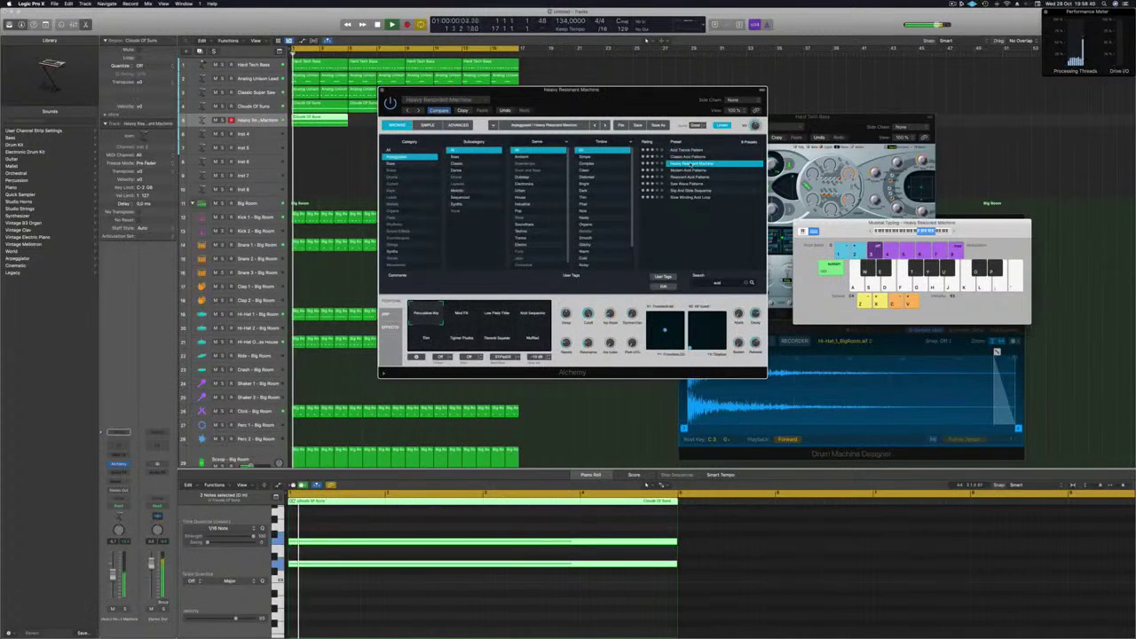
left_click(691, 170)
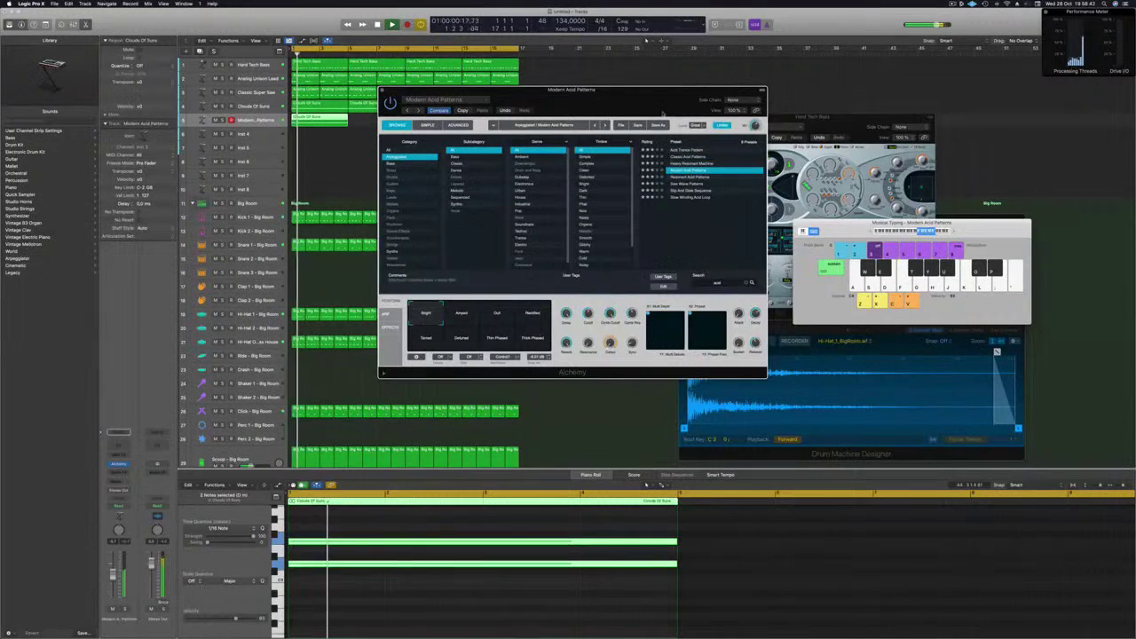
Audition the Resonant Acid Patterns, Saw Wave Patterns, Slip And Slide Sequence and Slow Winding Acid Loop presets
left_click_drag(662, 114, 794, 166)
left_click(815, 238)
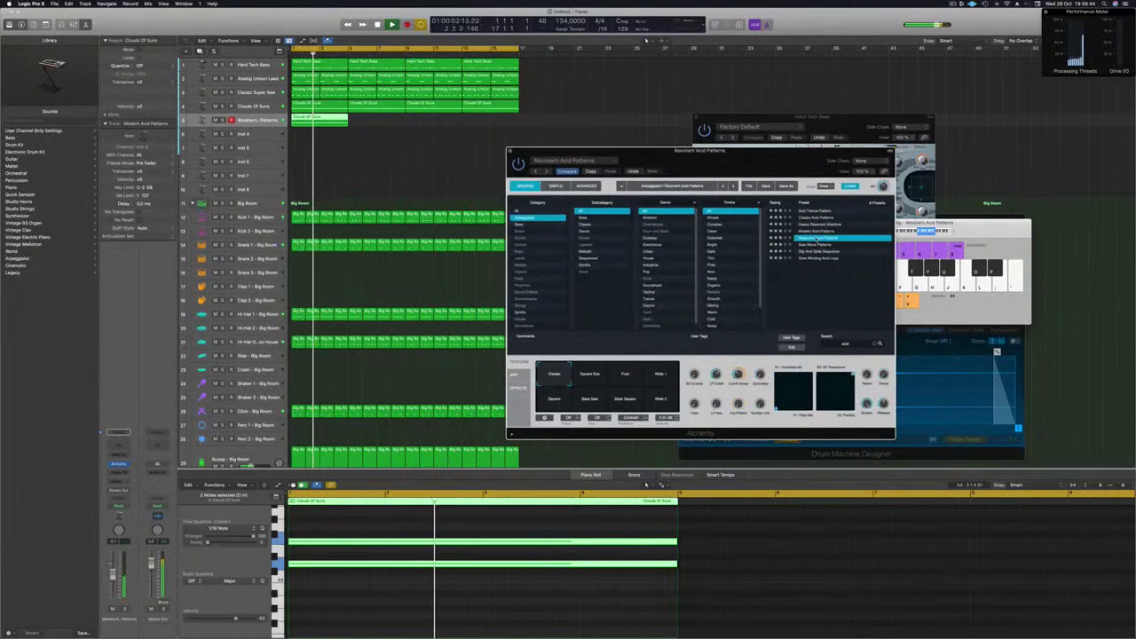
left_click(820, 244)
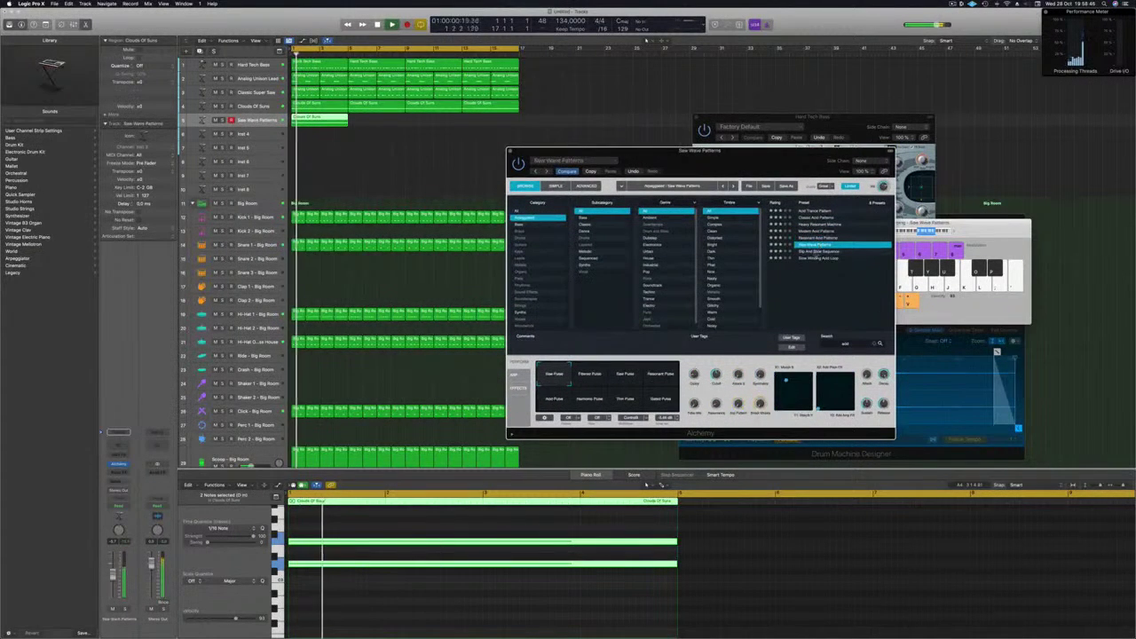
left_click_drag(809, 169, 782, 166)
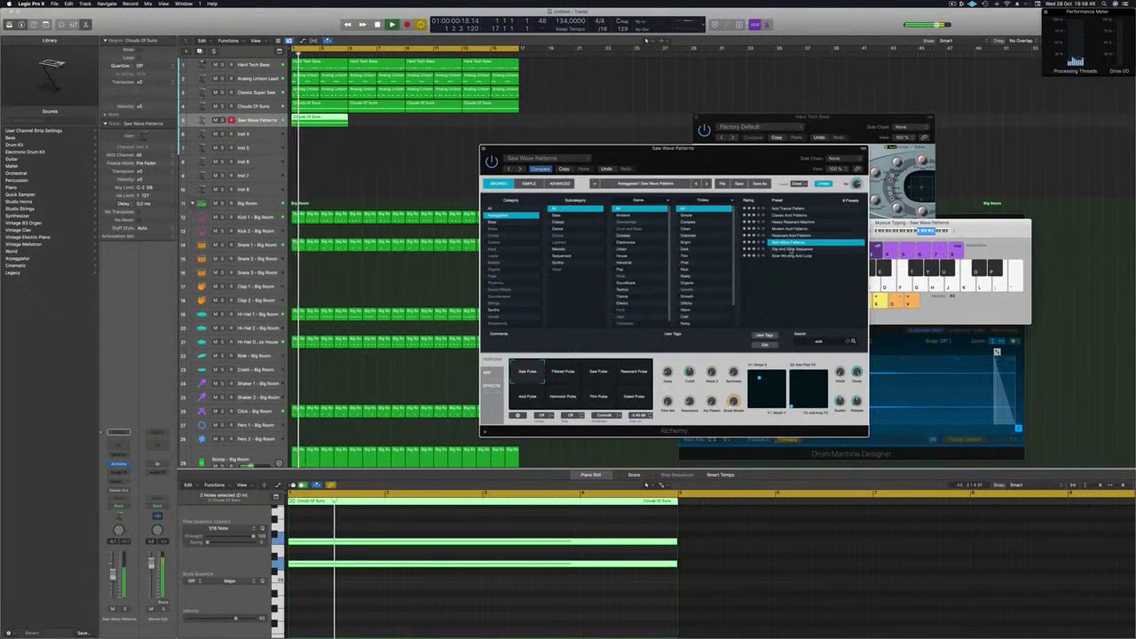
left_click(789, 250)
left_click(792, 256)
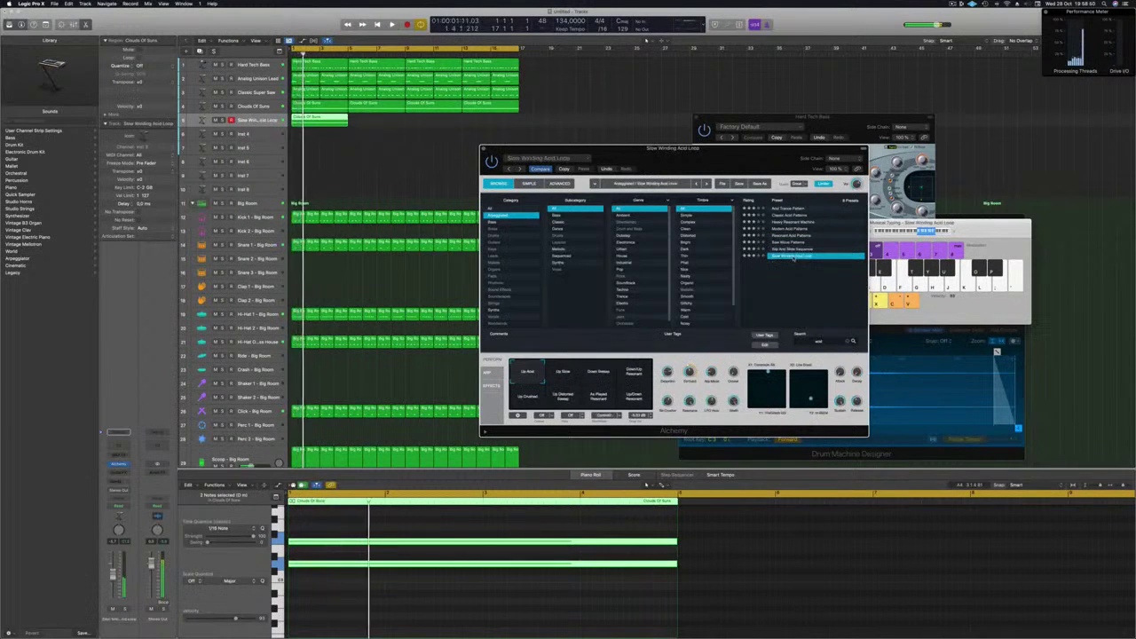
Try the Up Slow, Down Sweep, Down/Up Resonant and Up/Down Resonant performance snapshots of the Slow Winding Acid Loop preset
left_click(565, 377)
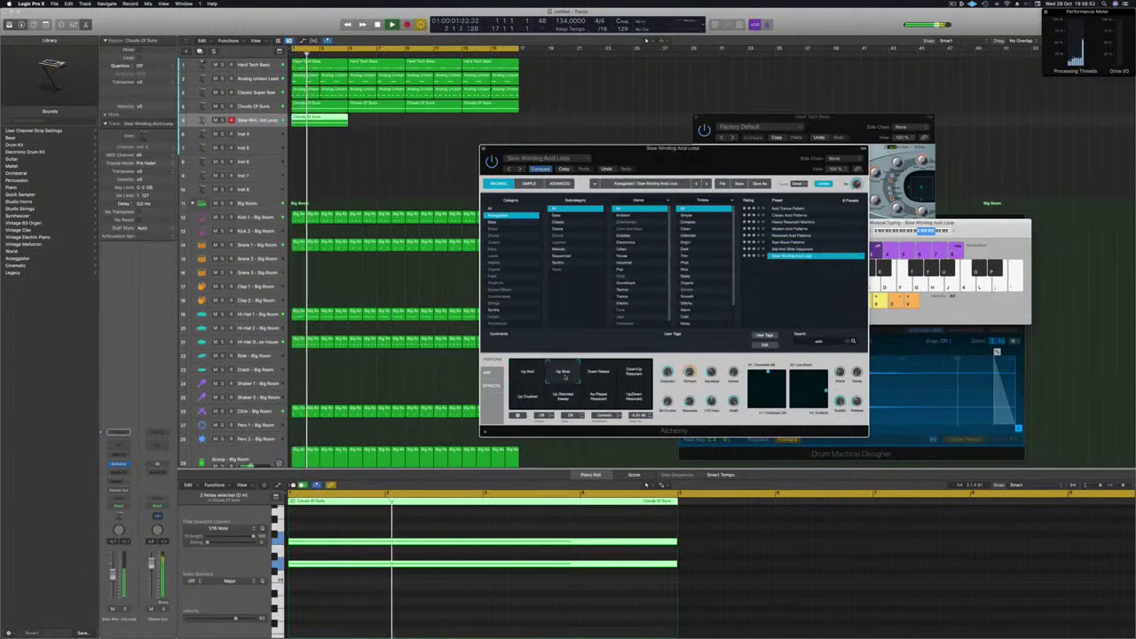
left_click(609, 374)
left_click(632, 374)
left_click(631, 396)
left_click_drag(564, 397, 646, 406)
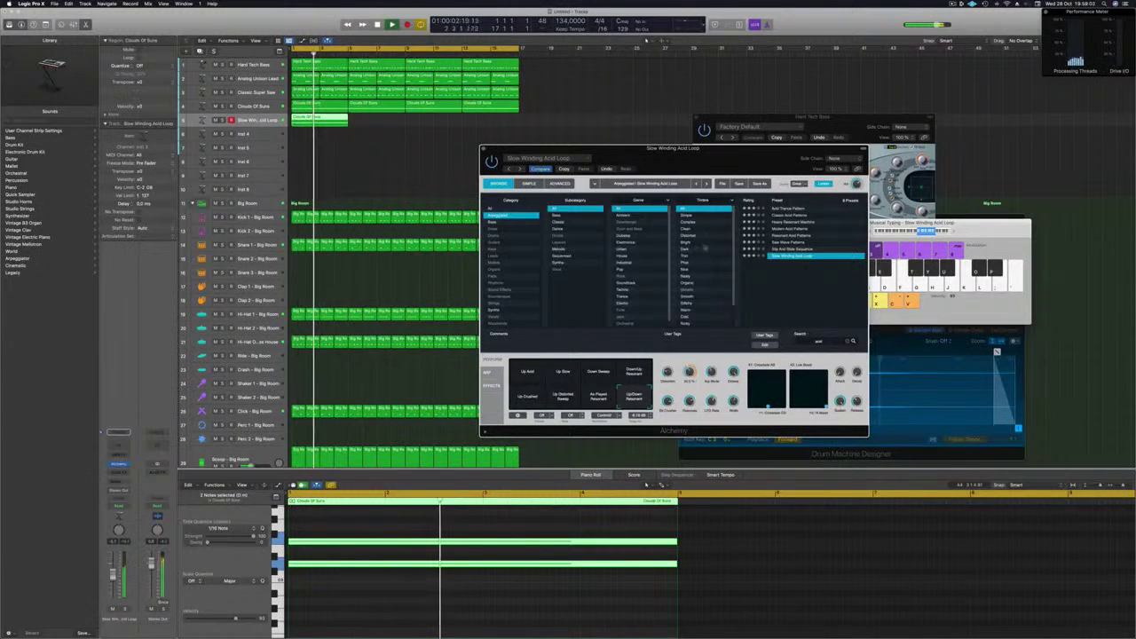
Clear the preset search and load the Ultra Fat Bass preset from the Arpeggiated list
left_click(850, 341)
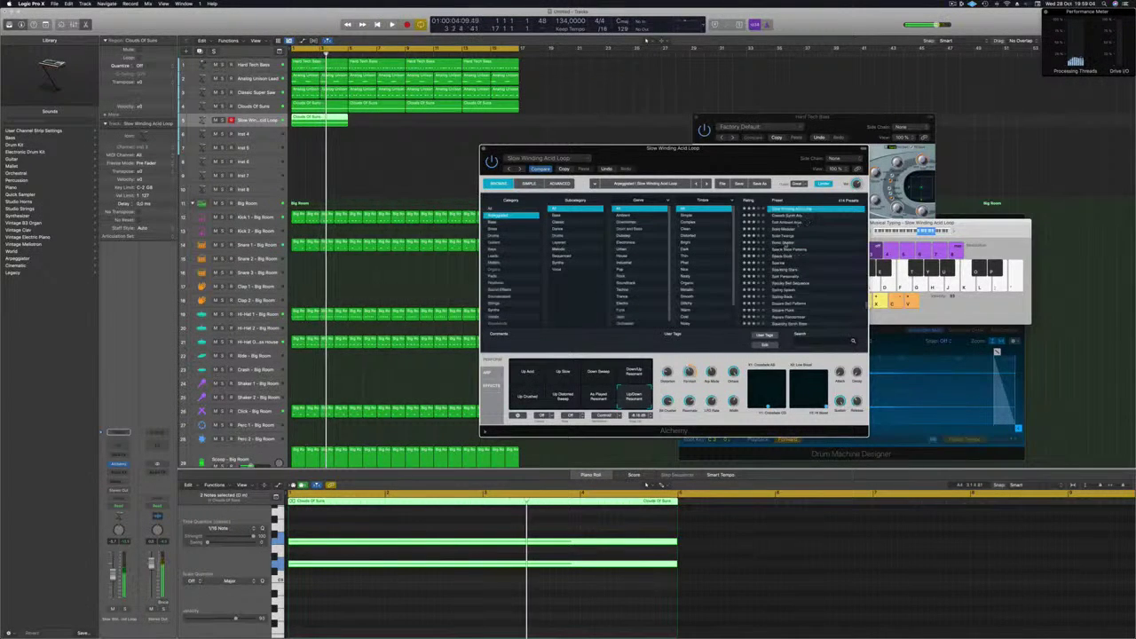
scroll(807, 244, "down", 5)
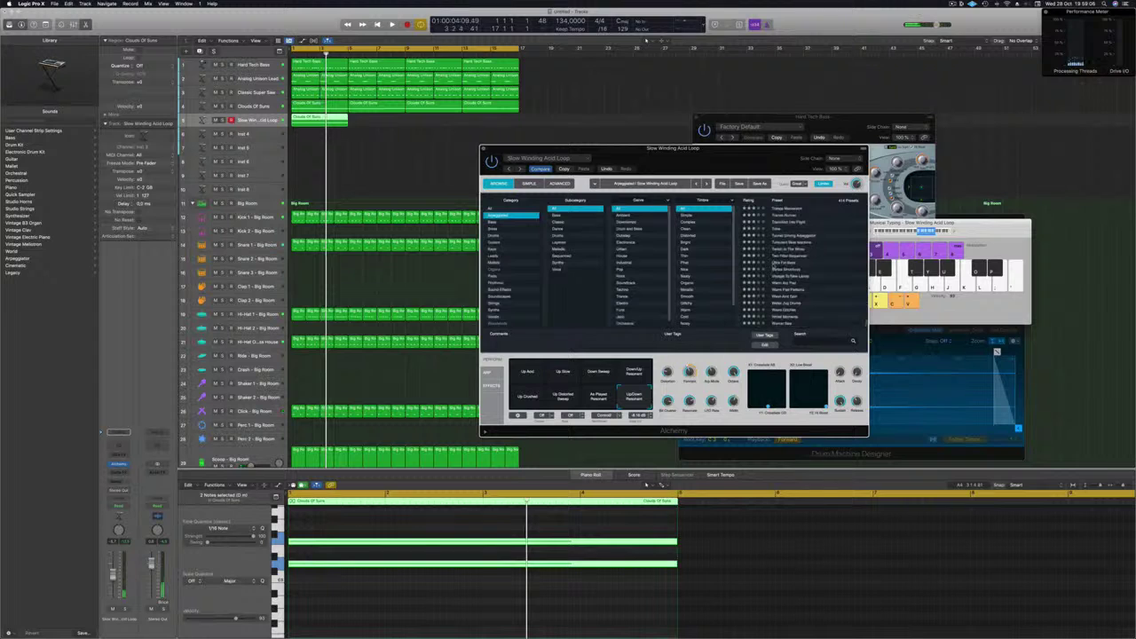
left_click_drag(646, 152, 660, 150)
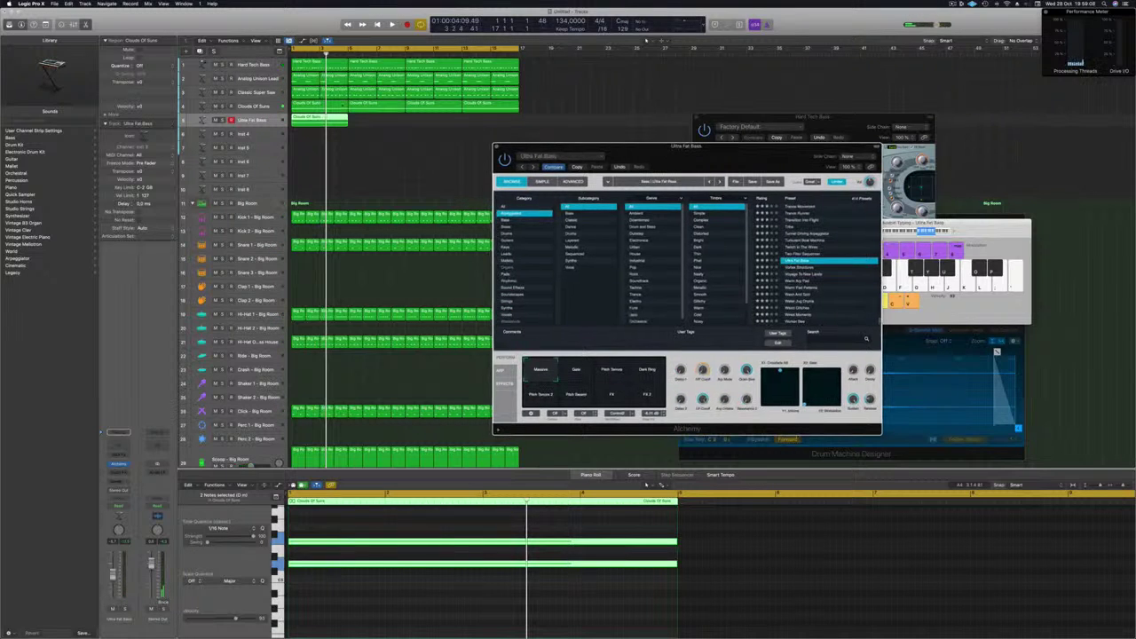
Copy the Clouds Of Suns region along the Ultra Fat Bass track up to bar 17 and start playback
left_click_drag(330, 118, 452, 129)
key("space")
left_click_drag(708, 156, 718, 121)
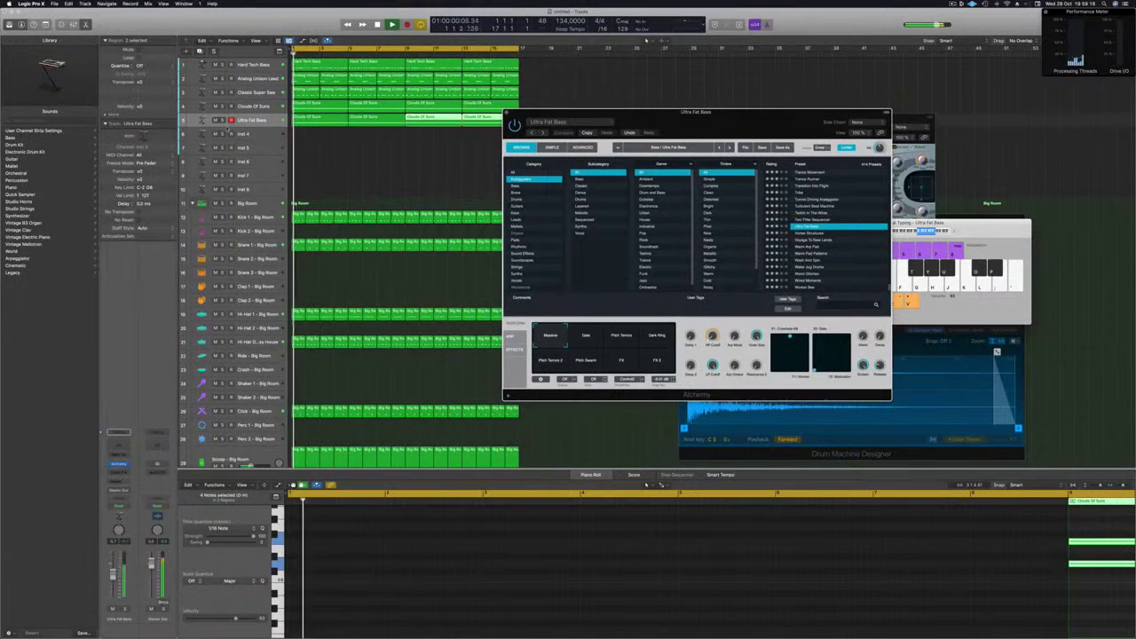
Audition the Ultra Fat Bass performance snapshots during playback, including Gate, Dark Ring, Pitch Swarm and FX, finishing on FX 2
key("s")
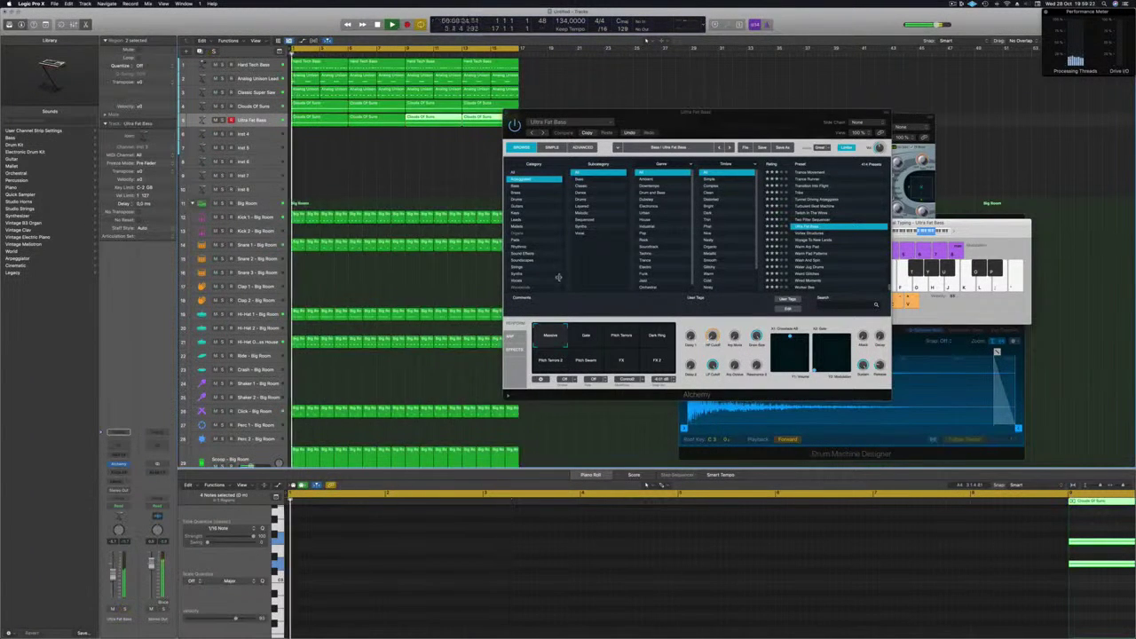
left_click(585, 335)
left_click(621, 336)
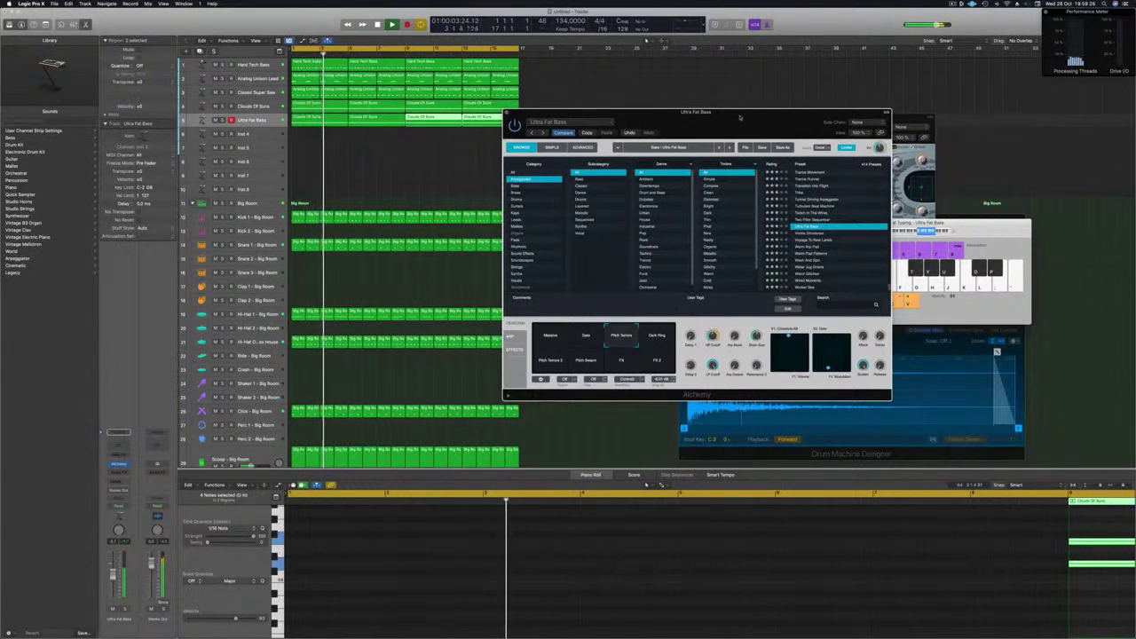
left_click_drag(727, 122, 790, 97)
left_click(718, 312)
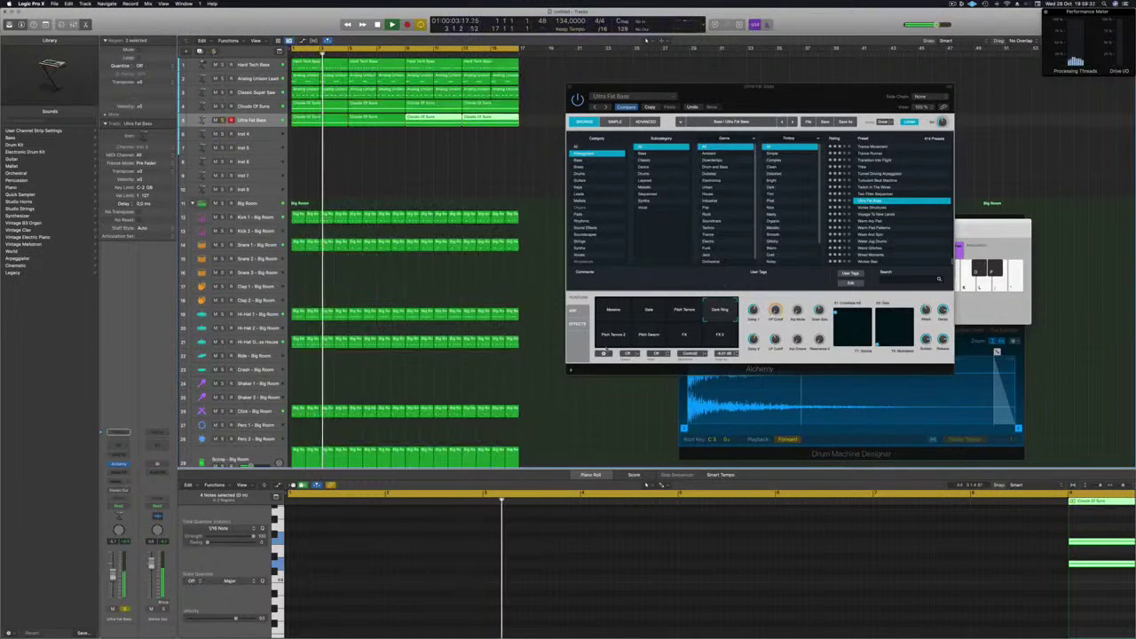
left_click(647, 336)
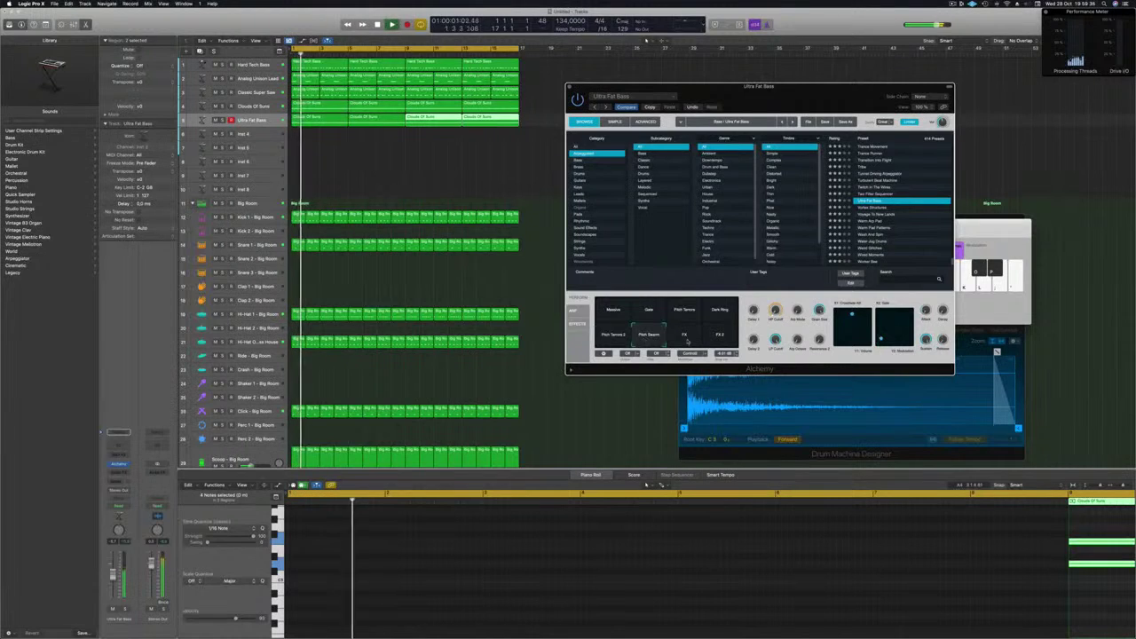
left_click(687, 341)
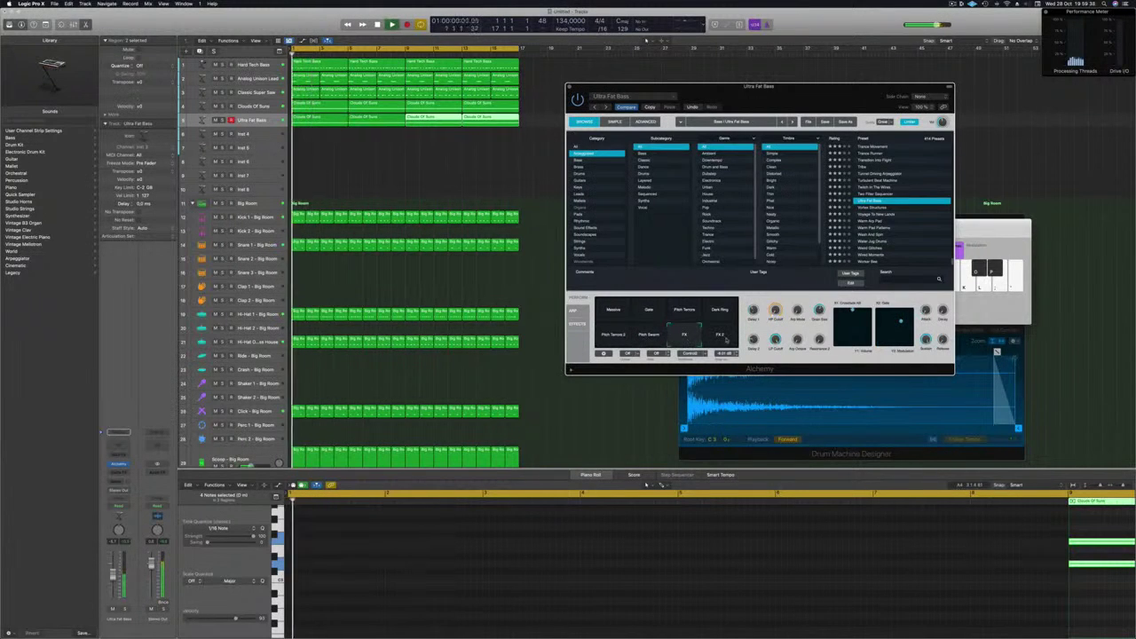
left_click(719, 338)
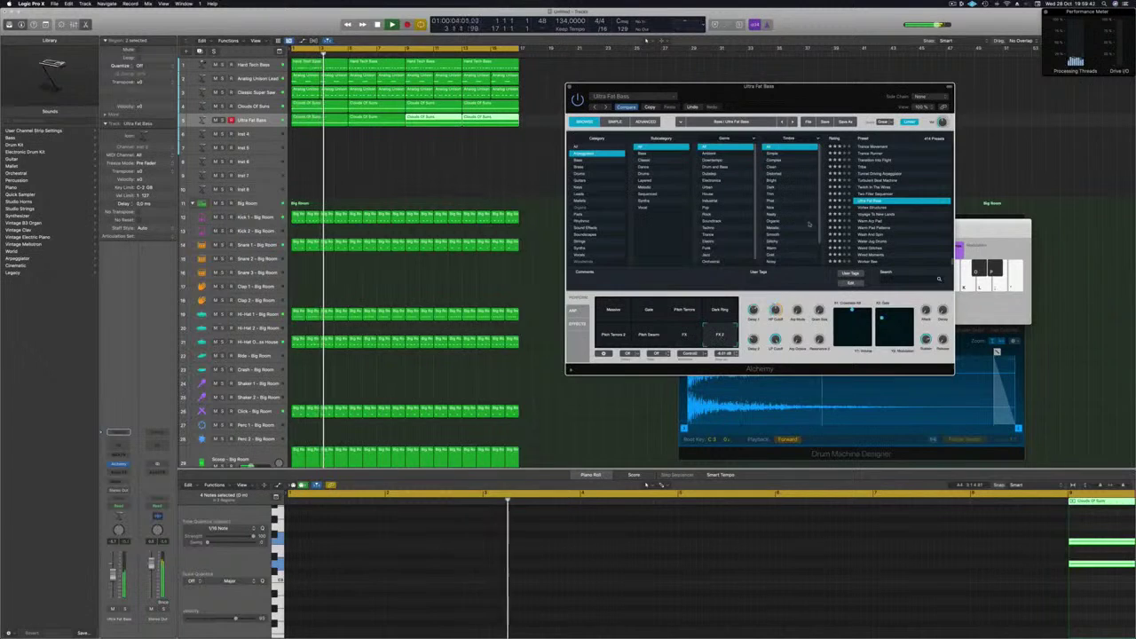
Solo the Ultra Fat Bass track briefly to compare it with the full mix and return playback to the start
key("space")
left_click_drag(795, 100, 722, 116)
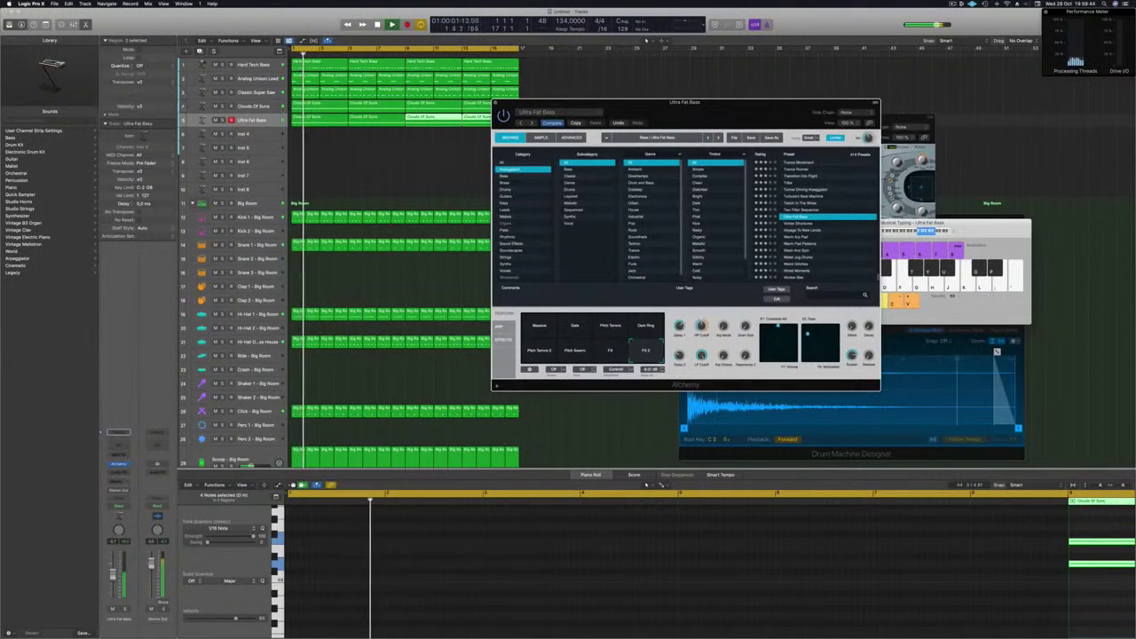
left_click(222, 120)
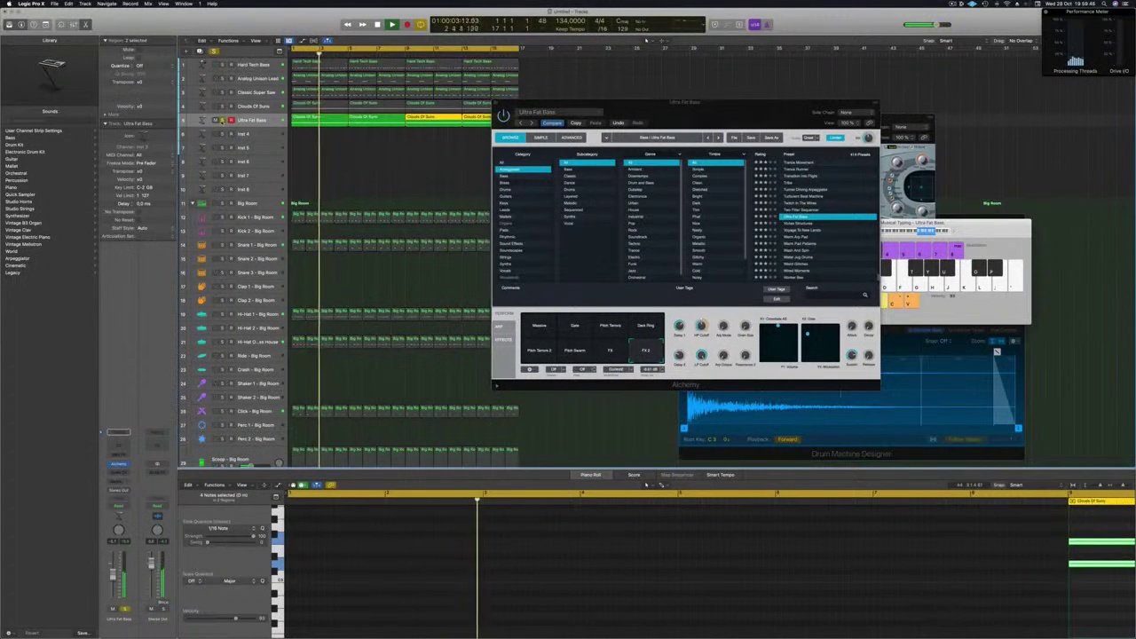
left_click(222, 120)
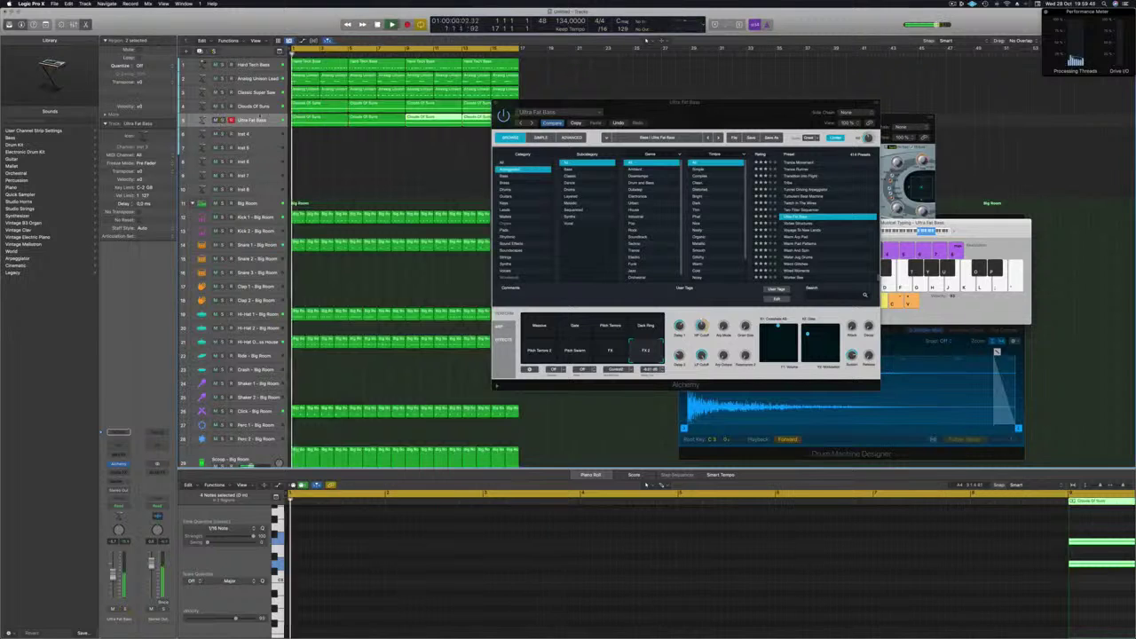
key("Return")
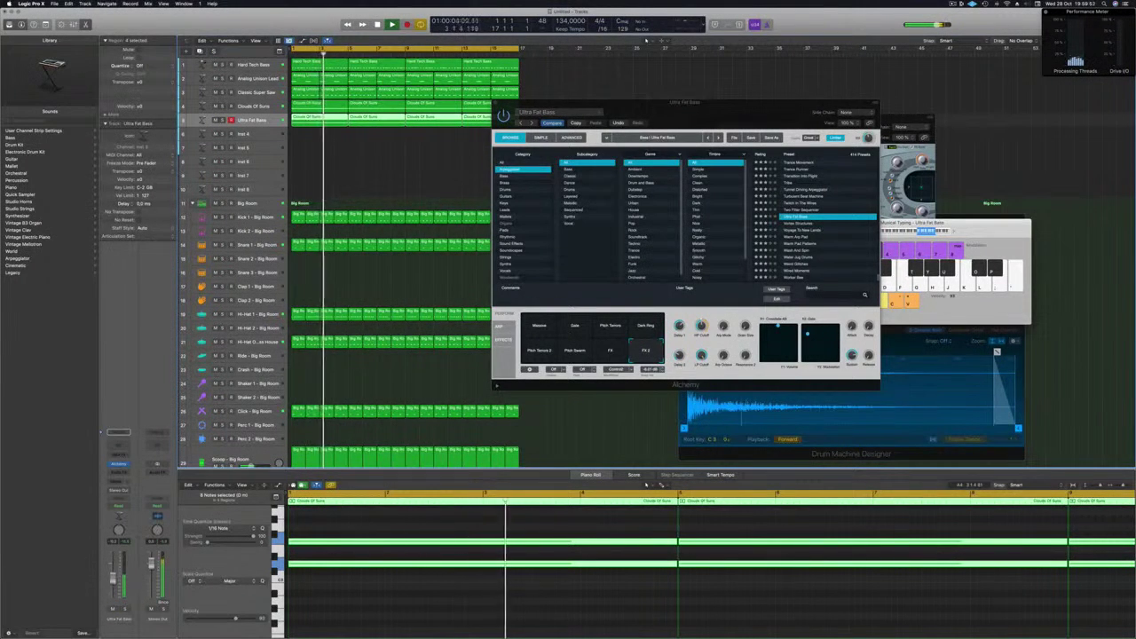
key("Return")
Load the Vortex Structures preset in Alchemy and solo its track during playback
left_click(747, 114)
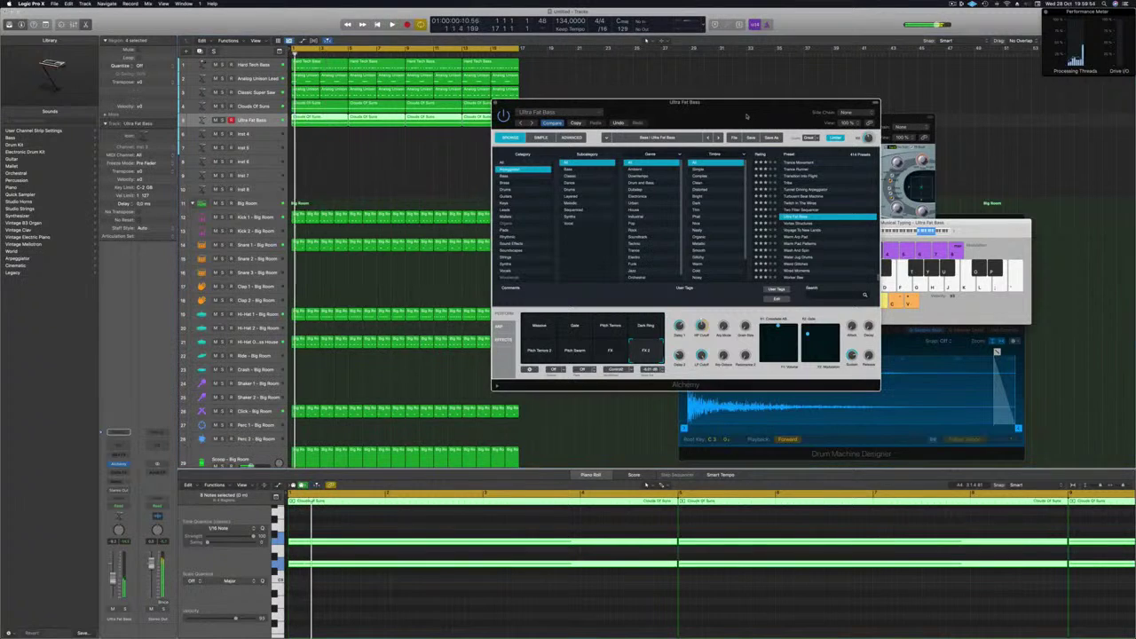
left_click(799, 223)
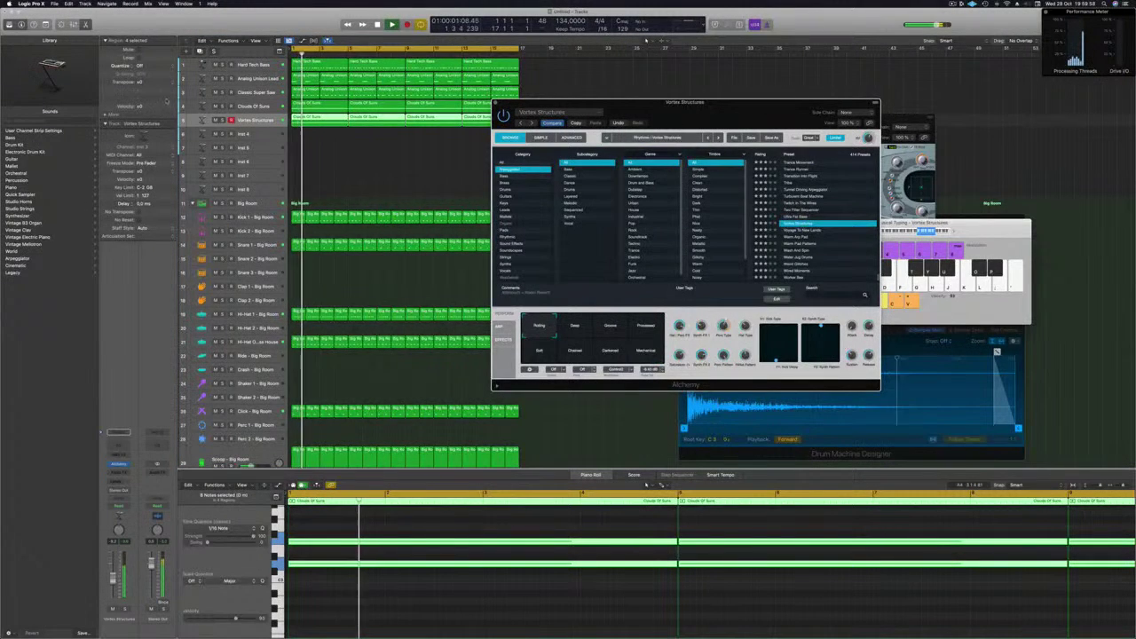
left_click(224, 120)
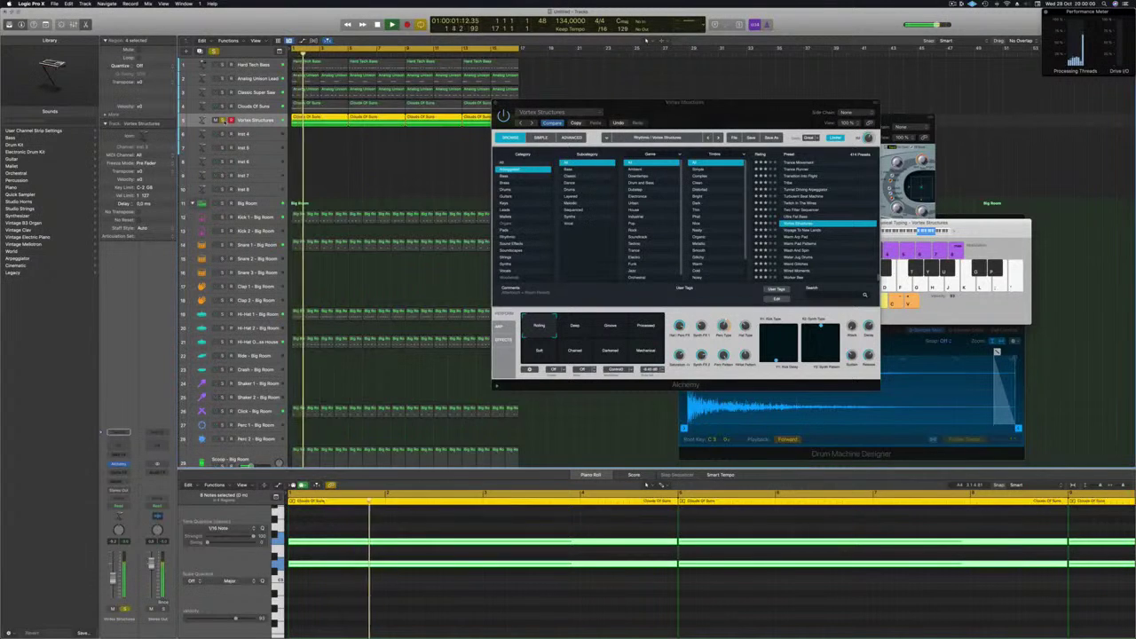
Unsolo the Alchemy track and load the Voyage To New Lands preset to hear it in the full mix
left_click(224, 120)
key("space")
left_click(808, 230)
left_click_drag(764, 116, 796, 108)
key("space")
key("space")
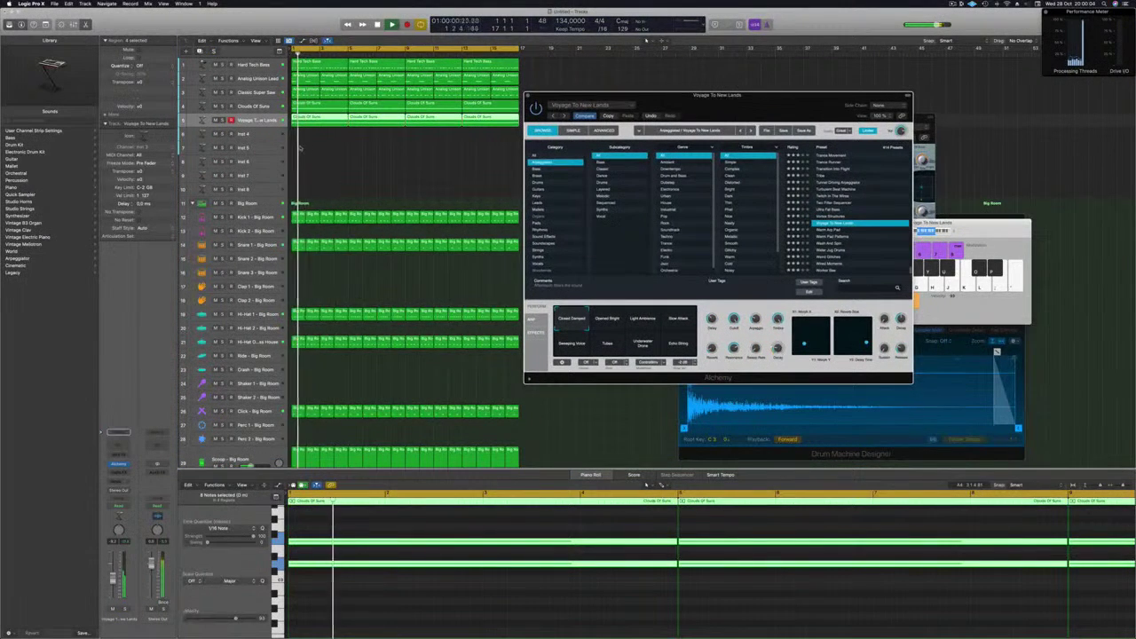
Audition further Arpeggiated presets during playback, from Warm Arp Pad to Wired Moments, restarting from the beginning after each change
left_click(829, 229)
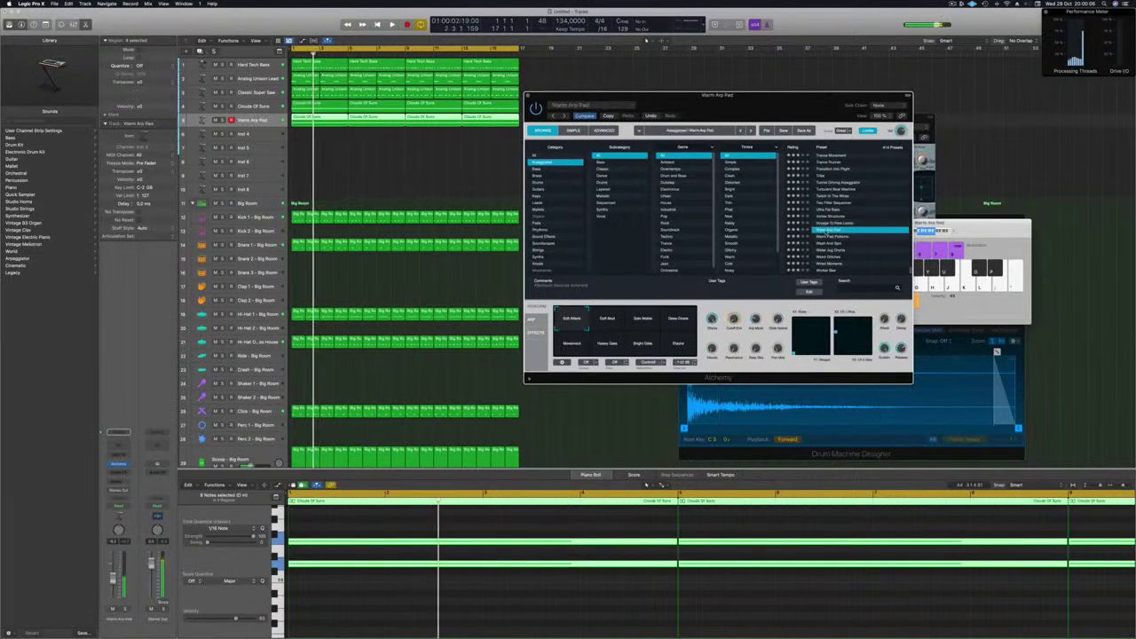
scroll(736, 228, "down", 2)
scroll(701, 231, "down", 2)
scroll(741, 233, "down", 3)
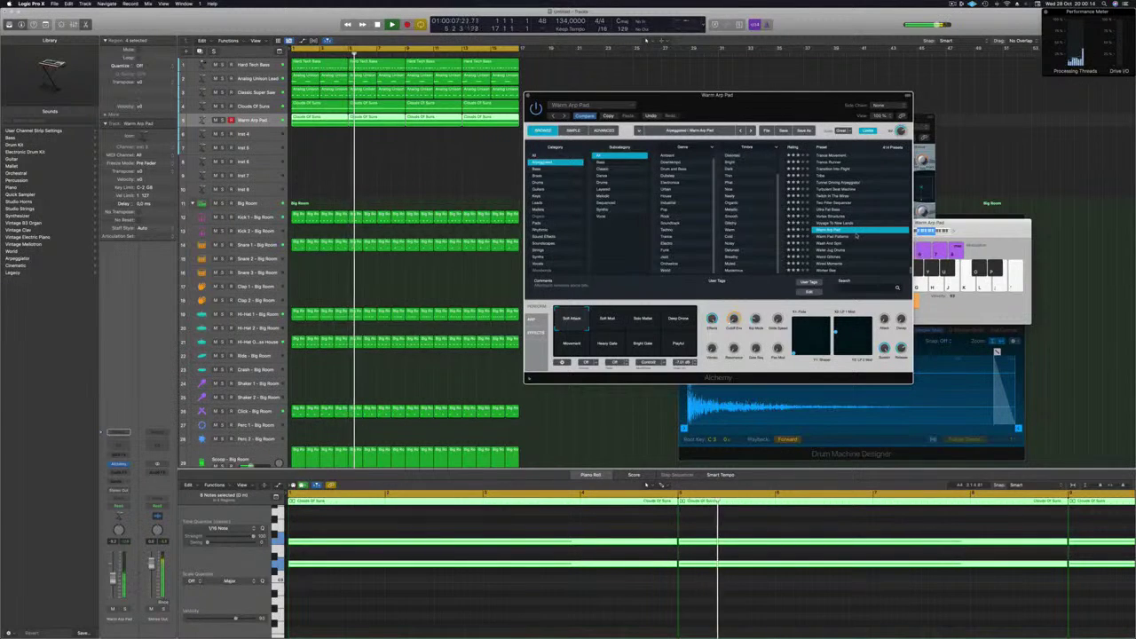
left_click(859, 256)
key("Return")
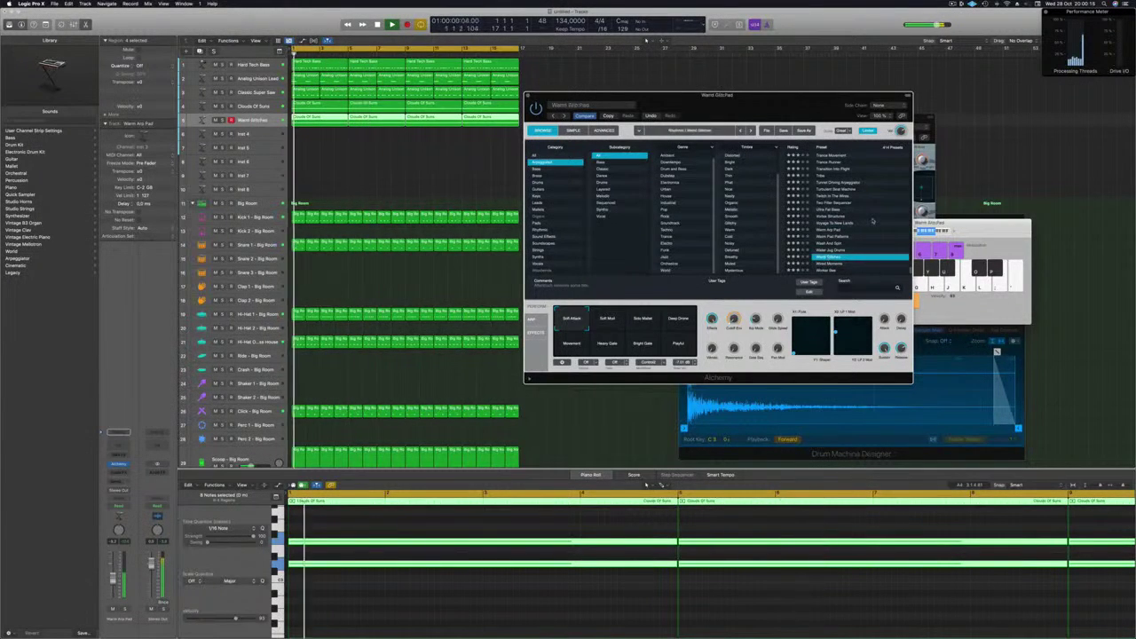
left_click(831, 264)
key("Return")
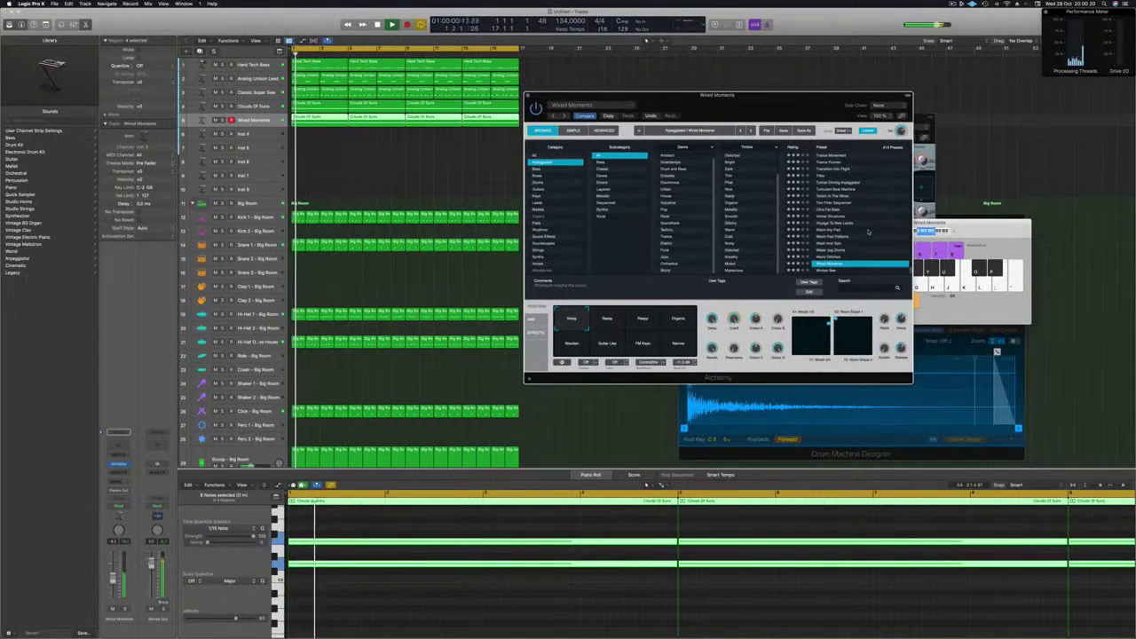
Audition the Wired Moments performance snapshots one by one, including Organic, Wooden and FM Keys, finishing on Guitar Like
left_click(605, 319)
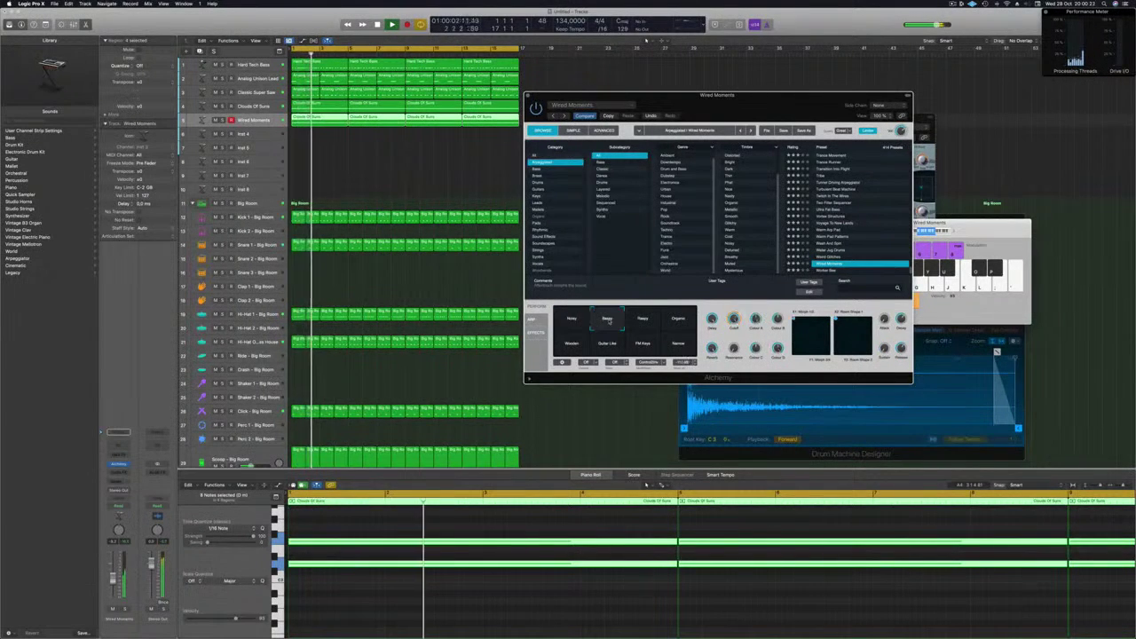
left_click(643, 319)
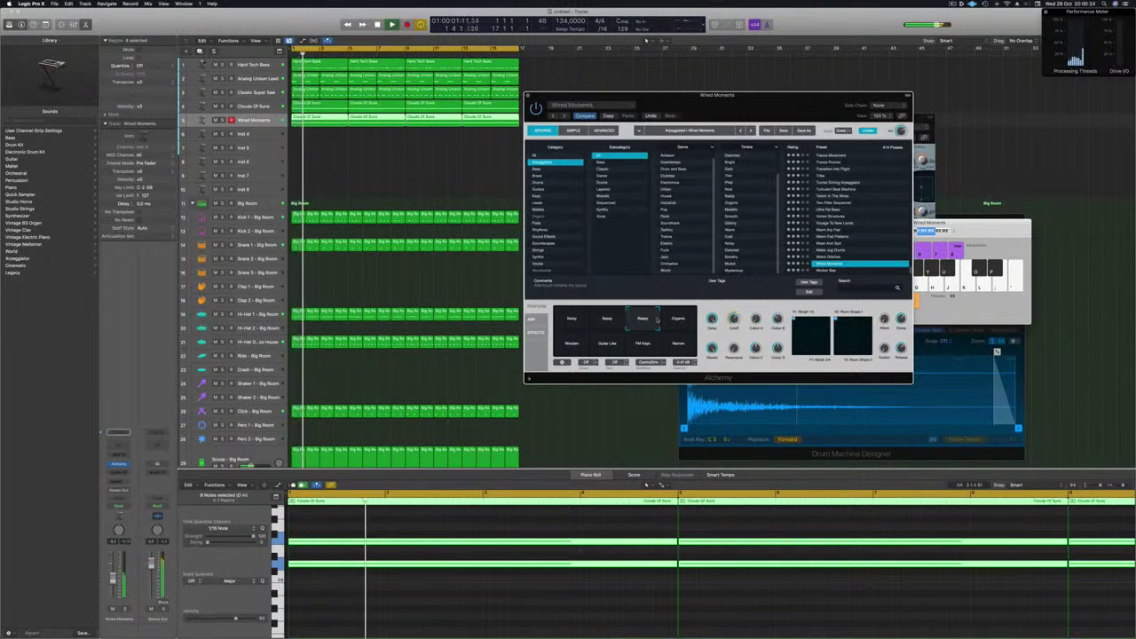
left_click(677, 320)
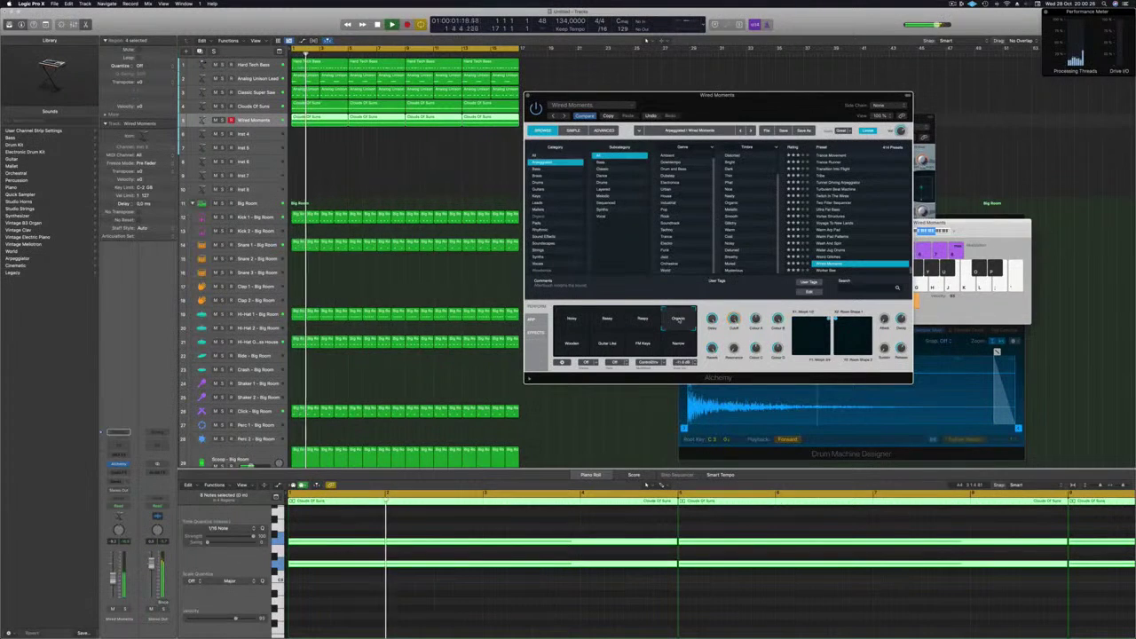
left_click(571, 346)
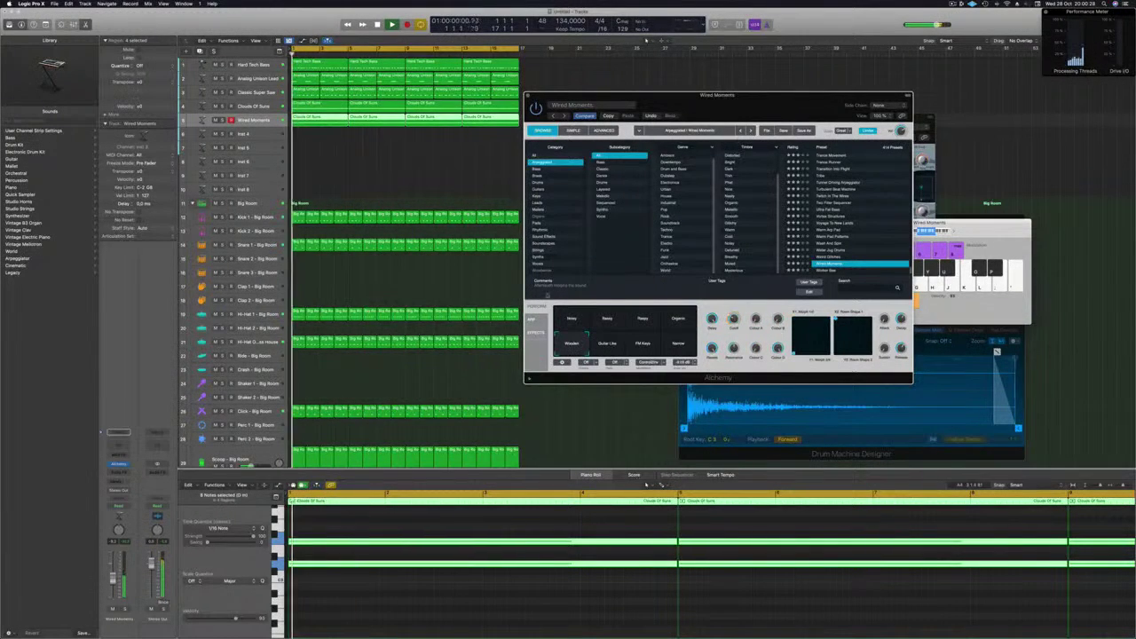
left_click(606, 343)
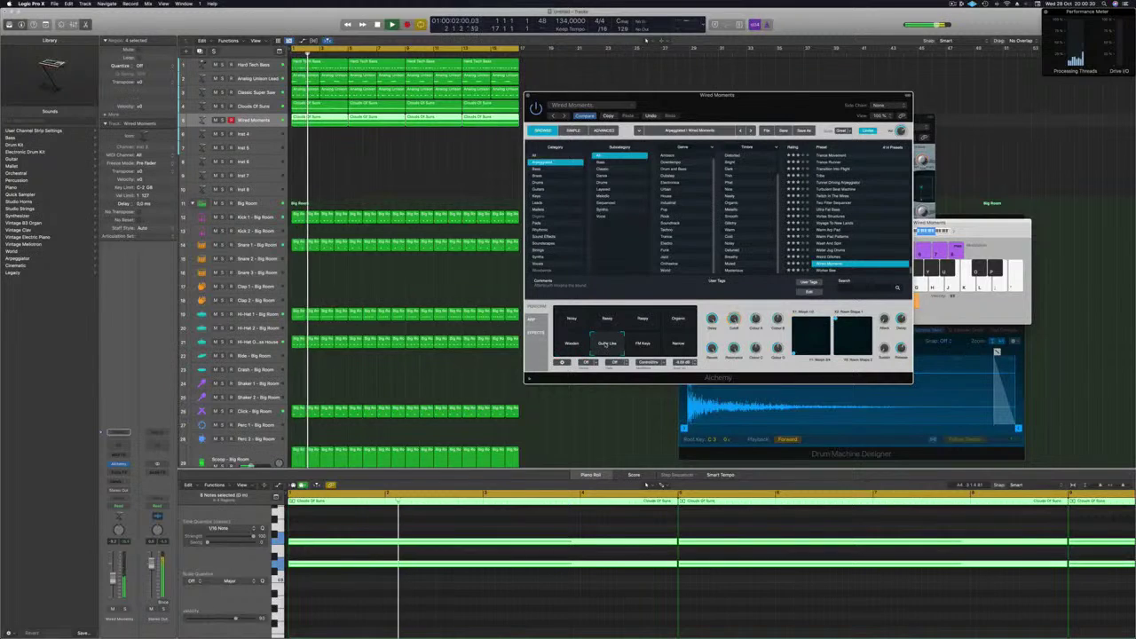
left_click(644, 346)
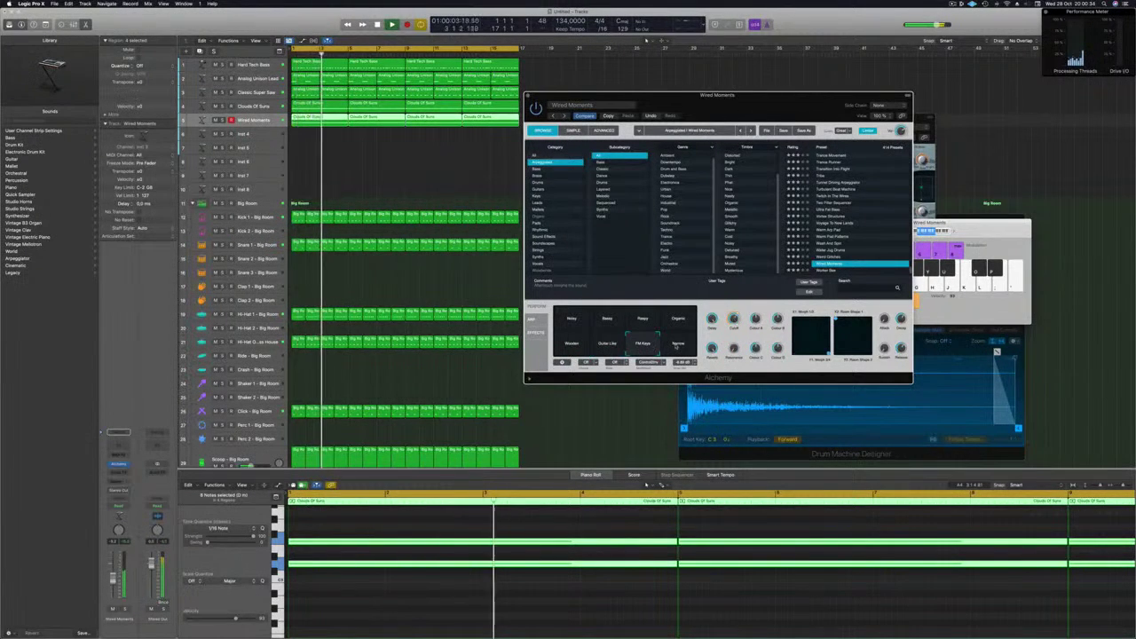
left_click(678, 346)
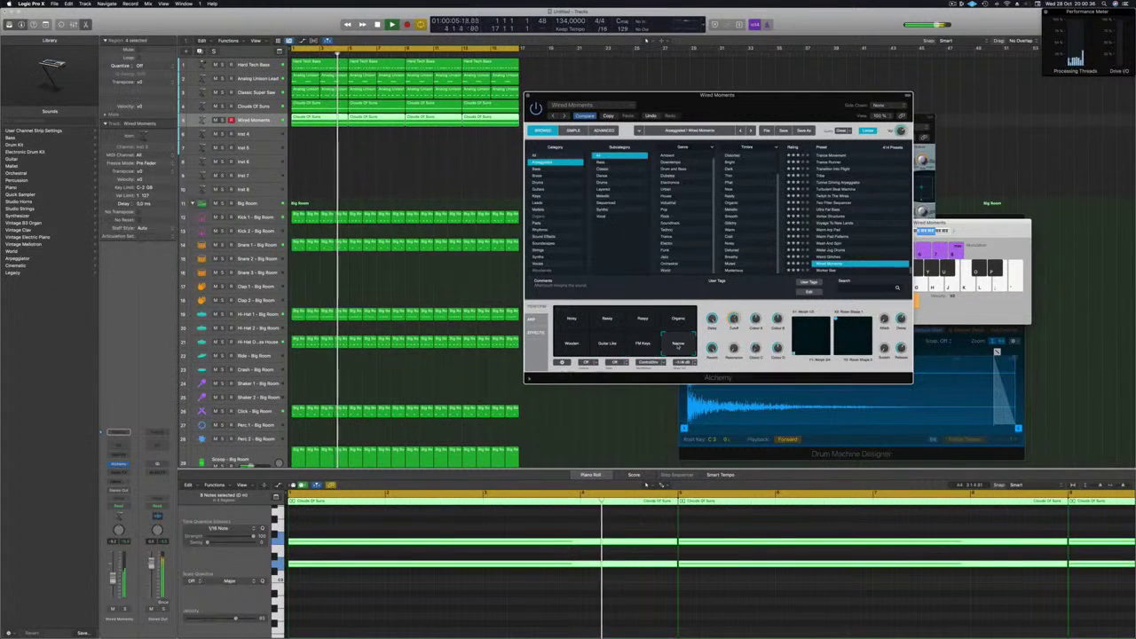
left_click(605, 346)
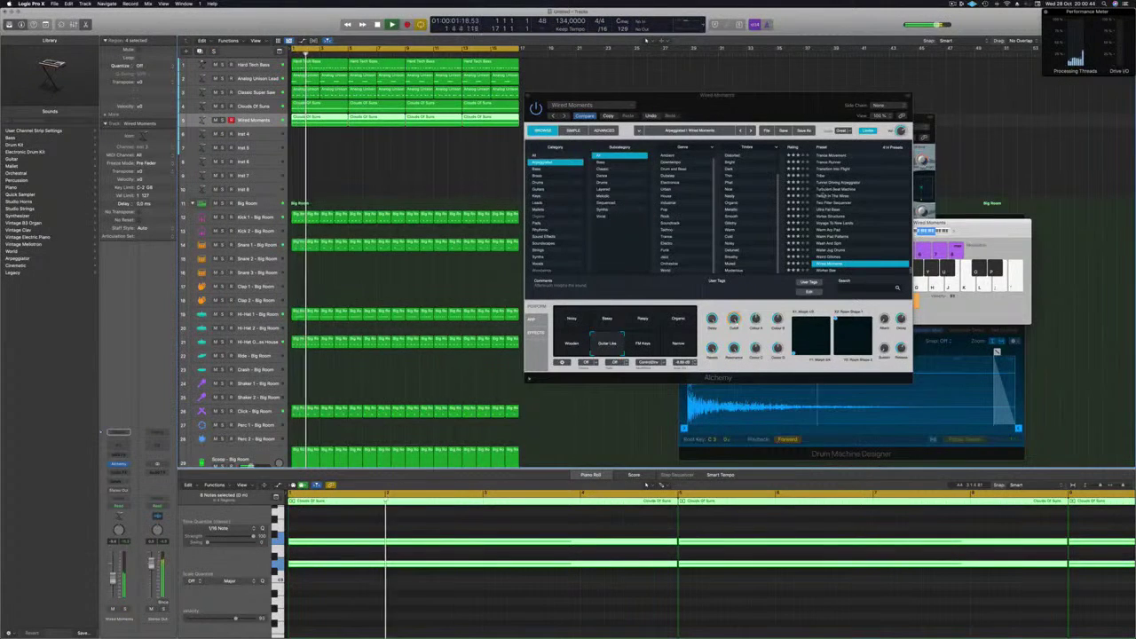
Audition the Worker Bee, Tribe and Transition Into Flight presets in Alchemy during playback
left_click(829, 271)
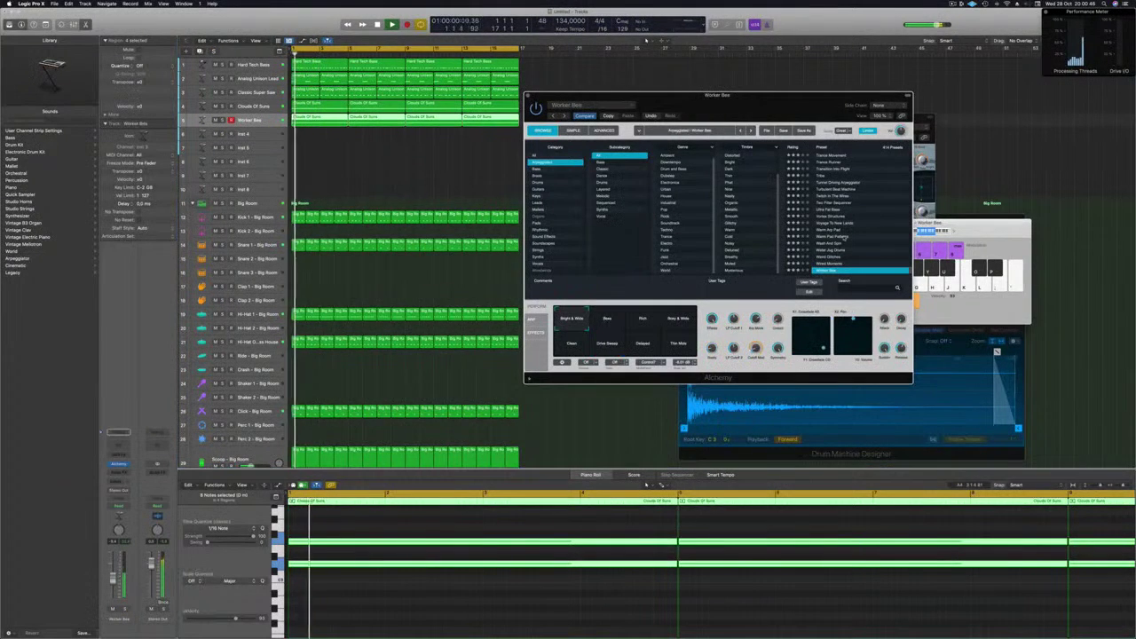
scroll(865, 222, "up", 1)
scroll(851, 208, "up", 1)
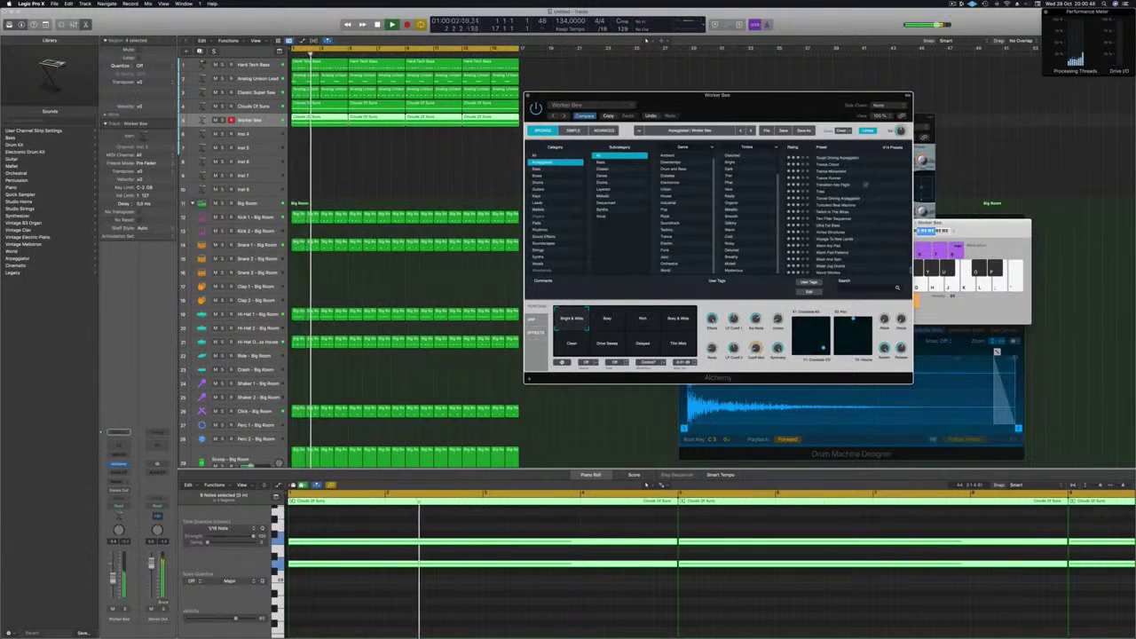
left_click(824, 190)
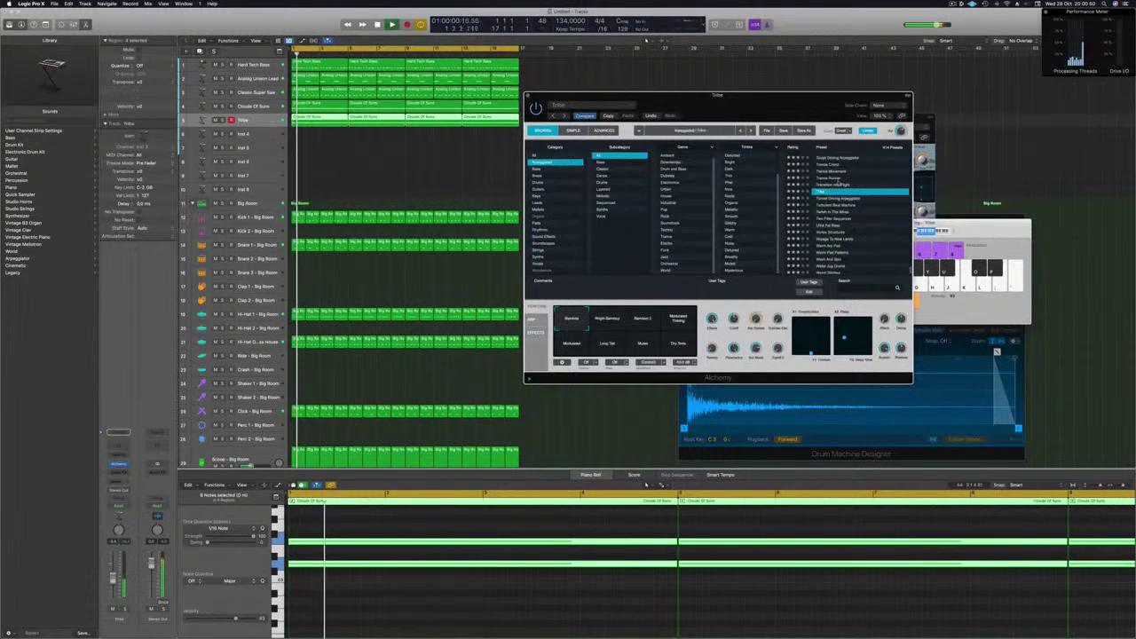
left_click(836, 185)
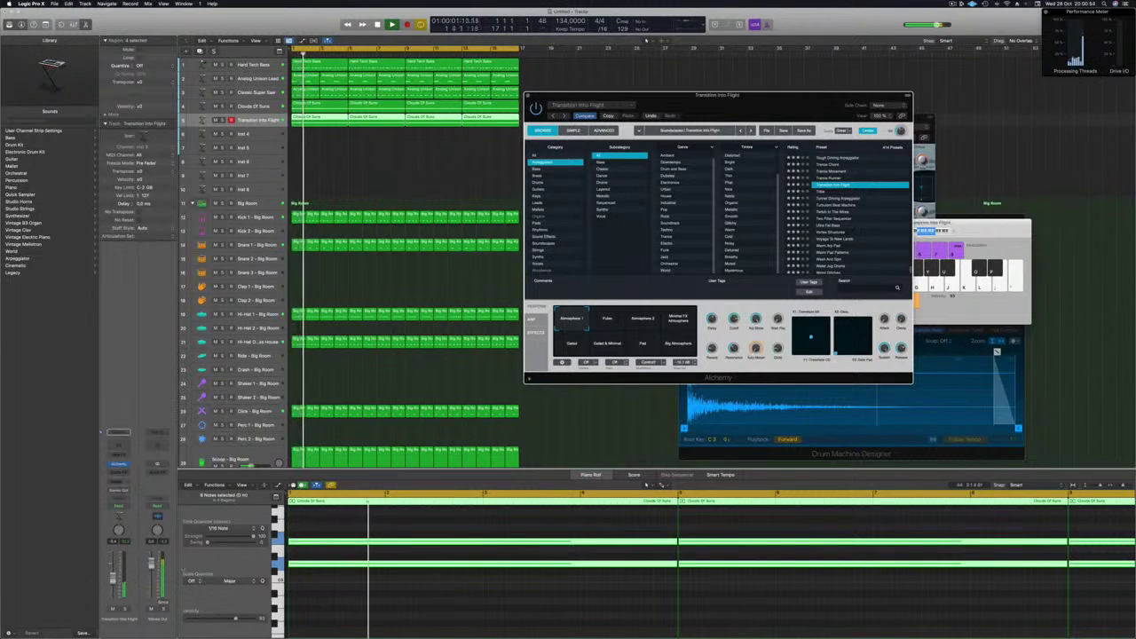
Solo the Transition Into Flight track briefly, return to the full mix and try the preset's Pulse snapshot
left_click(125, 609)
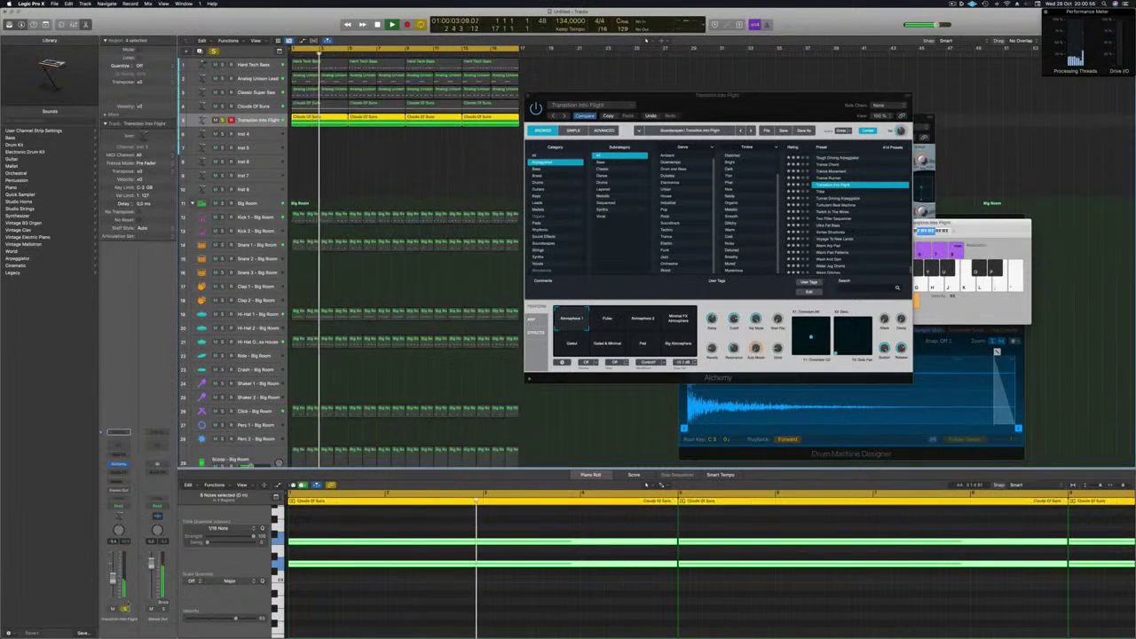
left_click(125, 610)
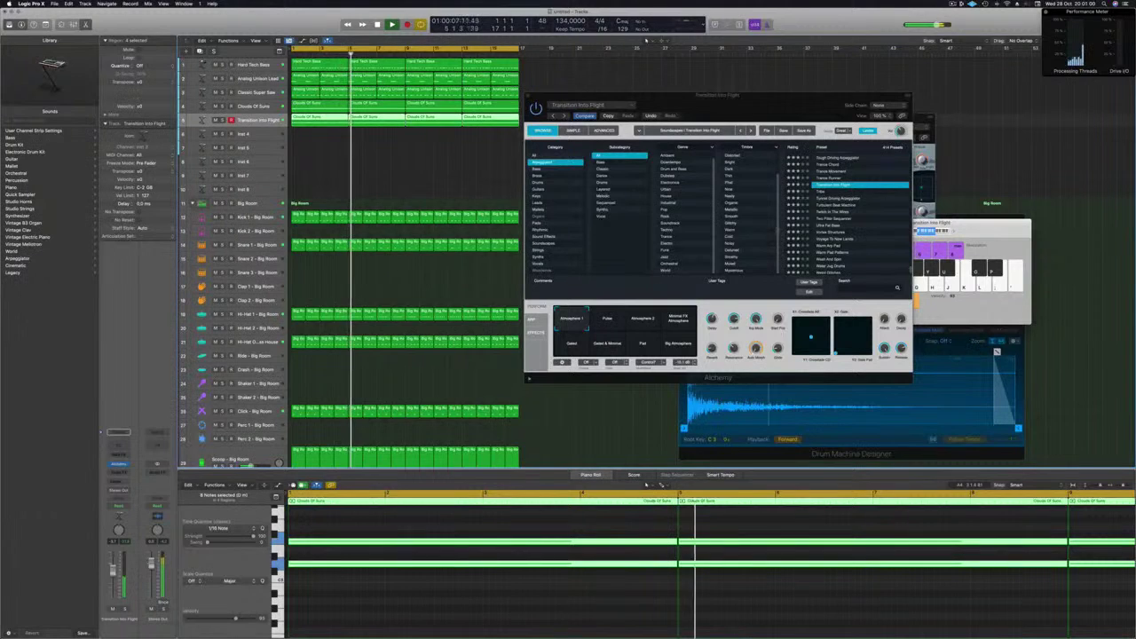
left_click(610, 319)
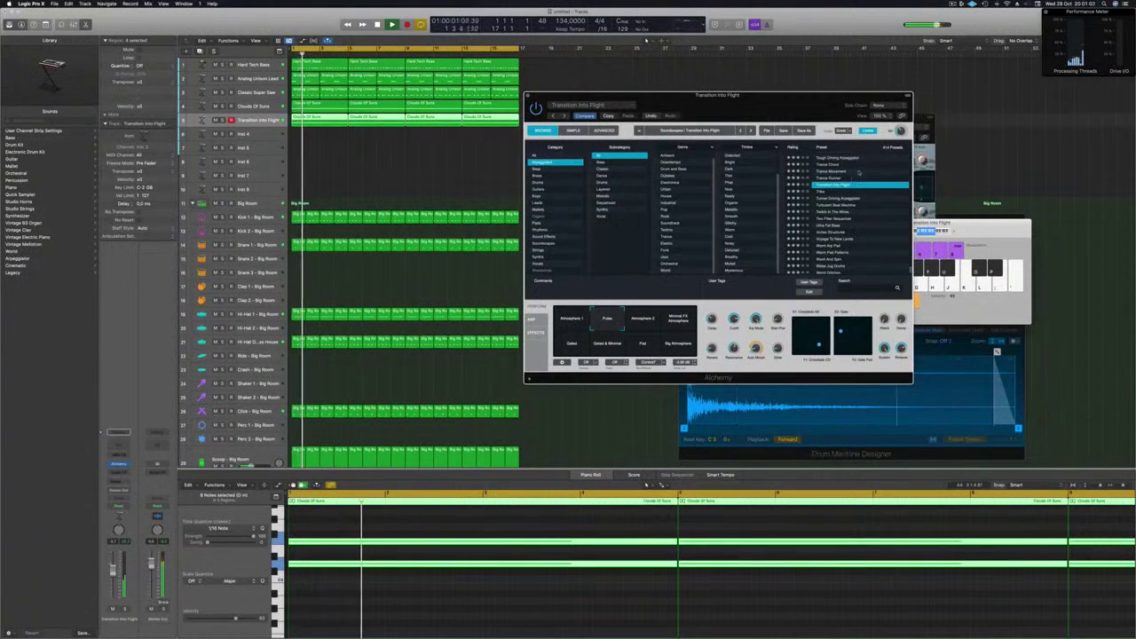
Audition the Trance Runner, Trance Movement and Trance Chord presets against the full mix
scroll(847, 226, "up", 4)
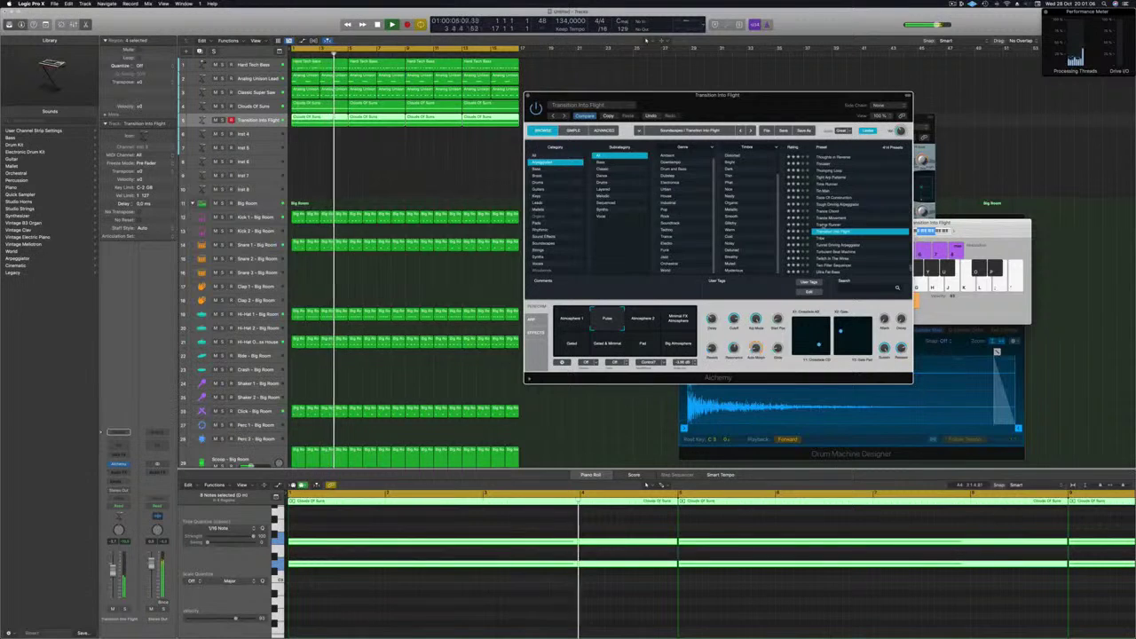
left_click(825, 225)
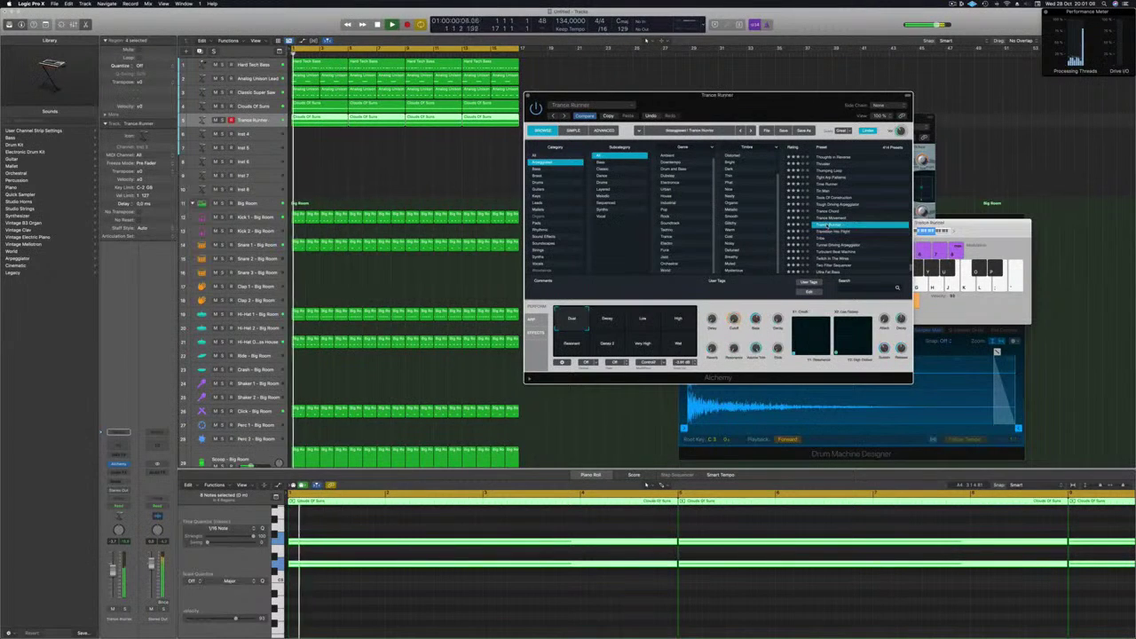
left_click(838, 219)
key("Return")
left_click(877, 212)
scroll(877, 215, "up", 1)
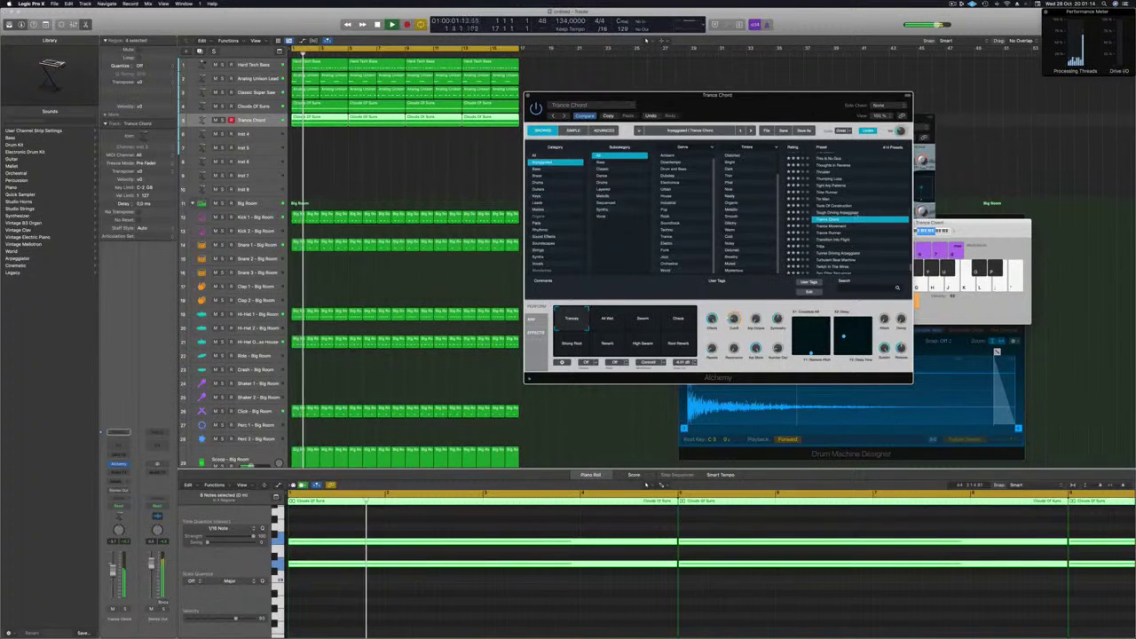
Audition the Tough Driving Arpeggiator and Tools Of Construction presets, restarting playback from the beginning for each
left_click(846, 212)
key("Return")
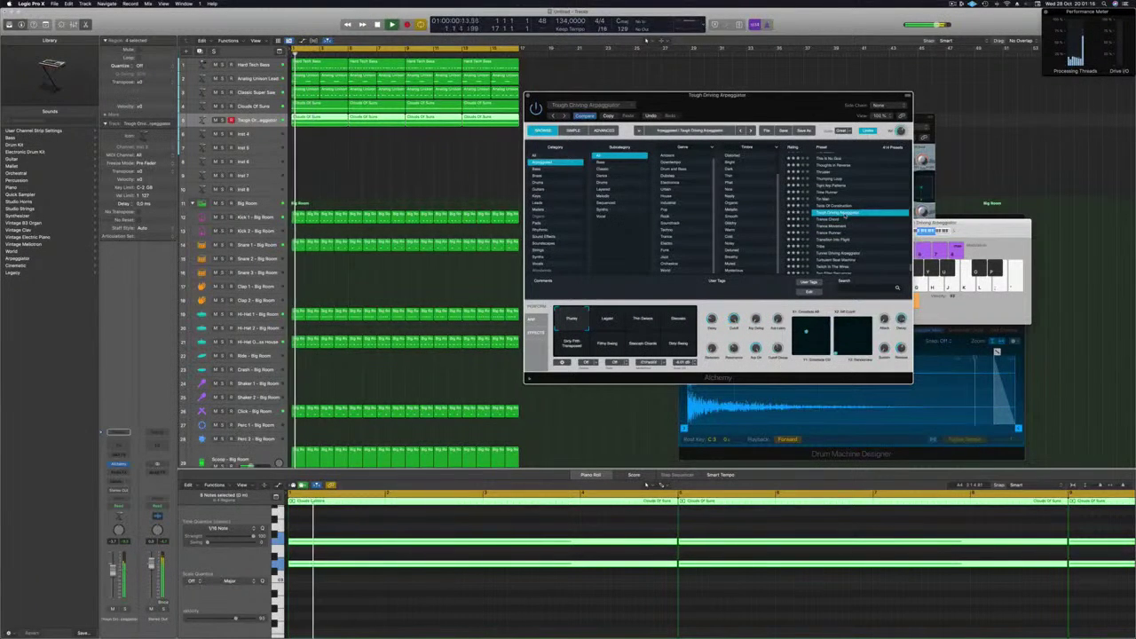
scroll(846, 214, "up", 3)
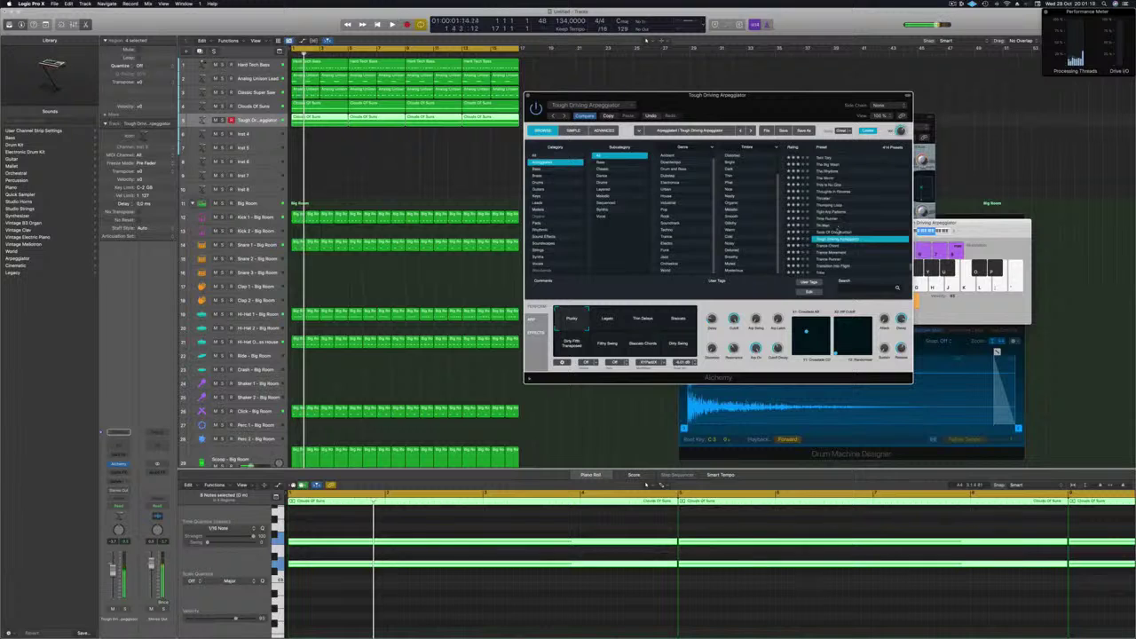
left_click(839, 233)
key("Return")
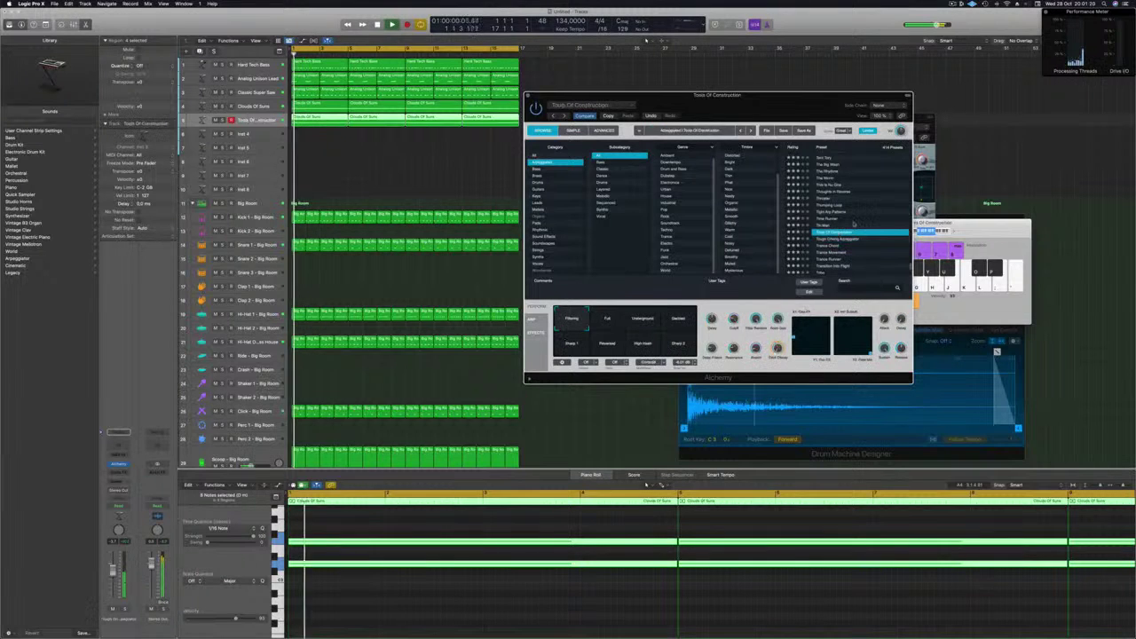
Move the Alchemy window aside and audition the Tools Of Construction performance snapshots, finishing on Reversed
left_click_drag(795, 108, 832, 113)
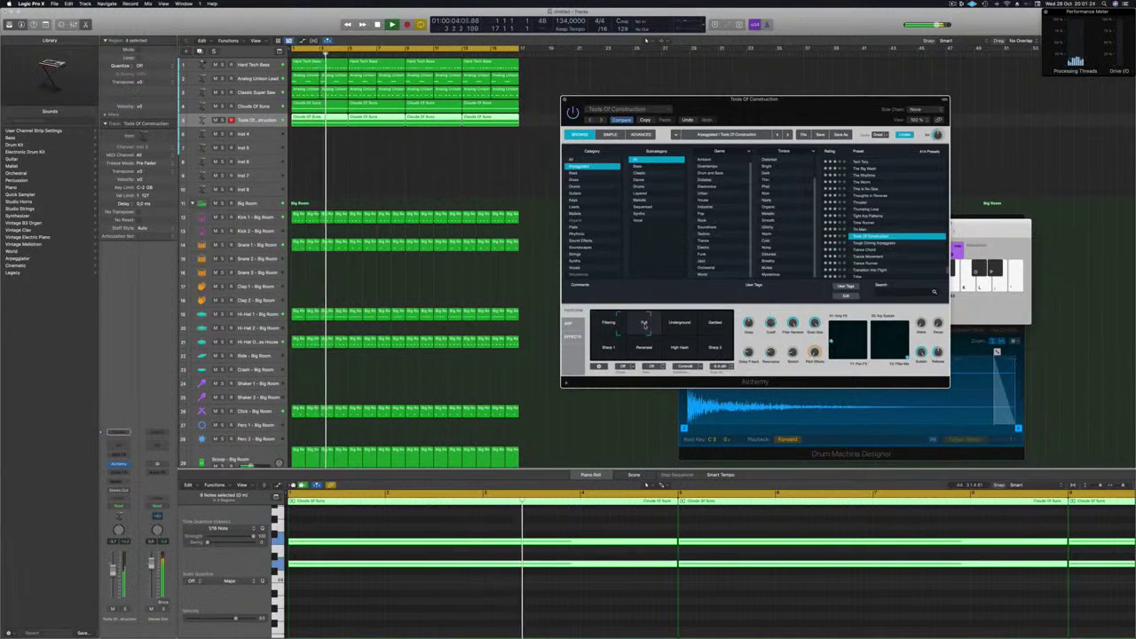
left_click(680, 327)
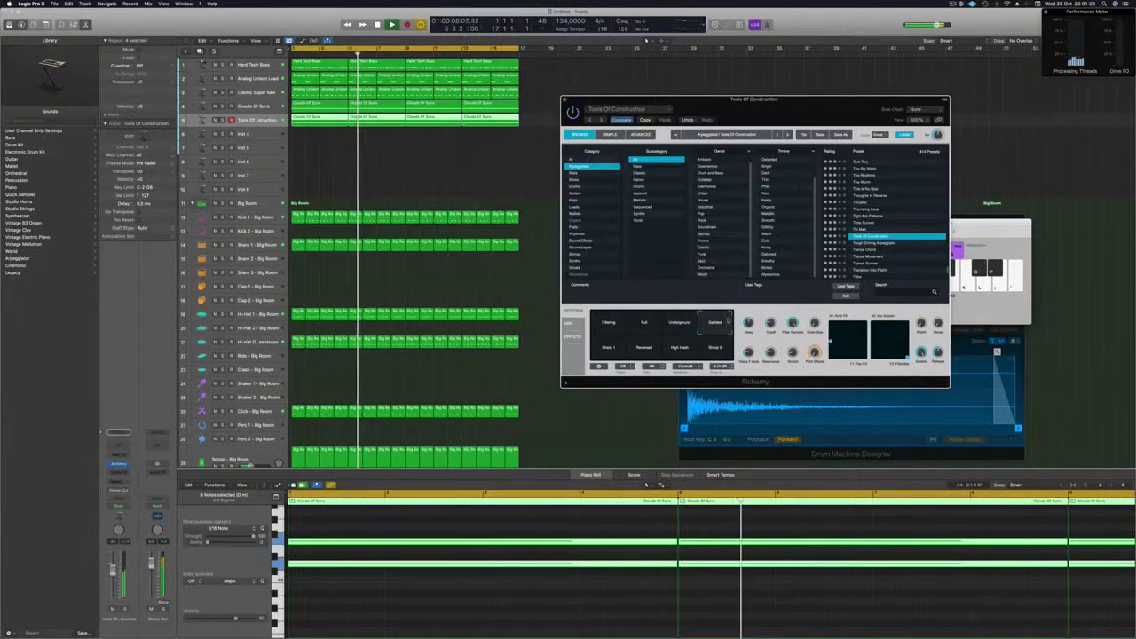
left_click_drag(679, 359, 658, 359)
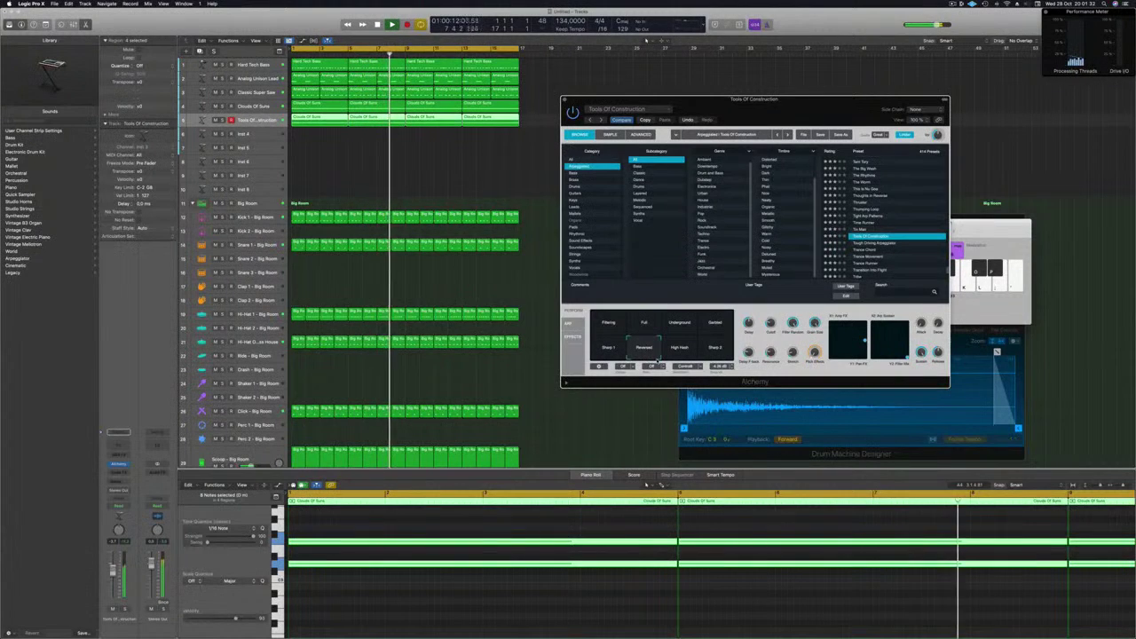
Audition the Tin Man, Time Runner and Tight Arp Patterns presets, trying another performance snapshot on Time Runner
left_click(861, 229)
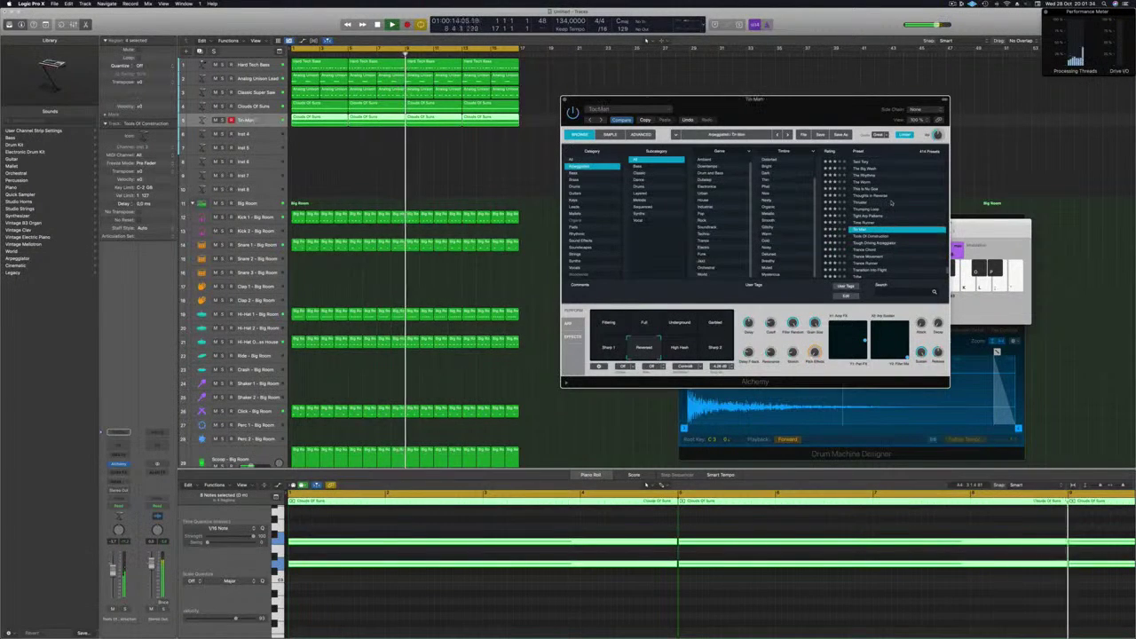
left_click(842, 221)
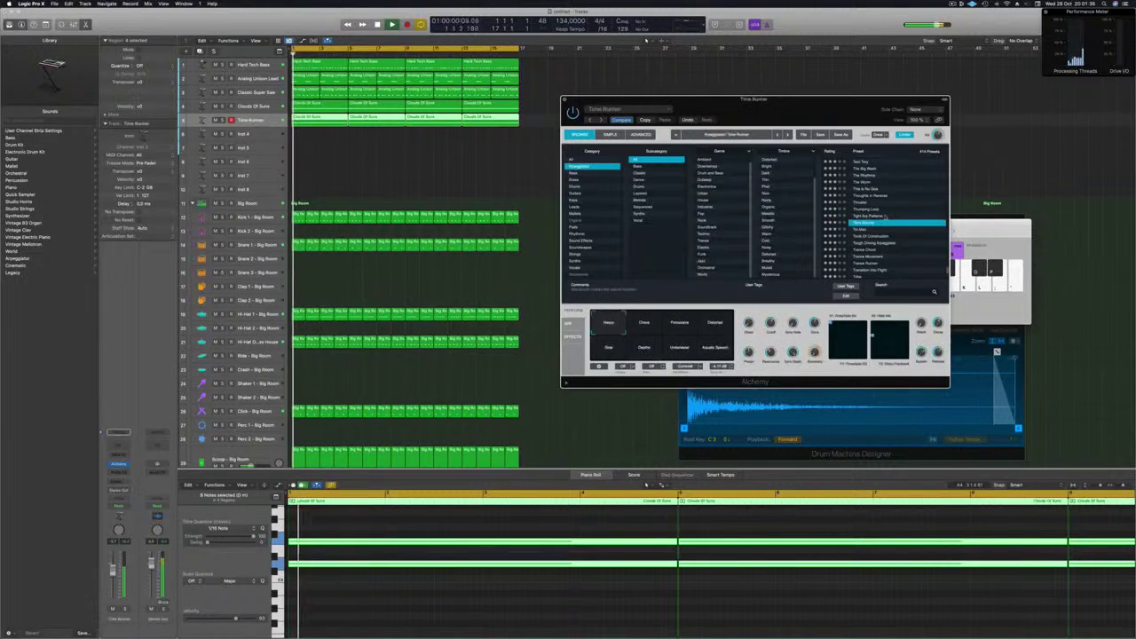
left_click(692, 320)
left_click(875, 215)
scroll(866, 244, "up", 2)
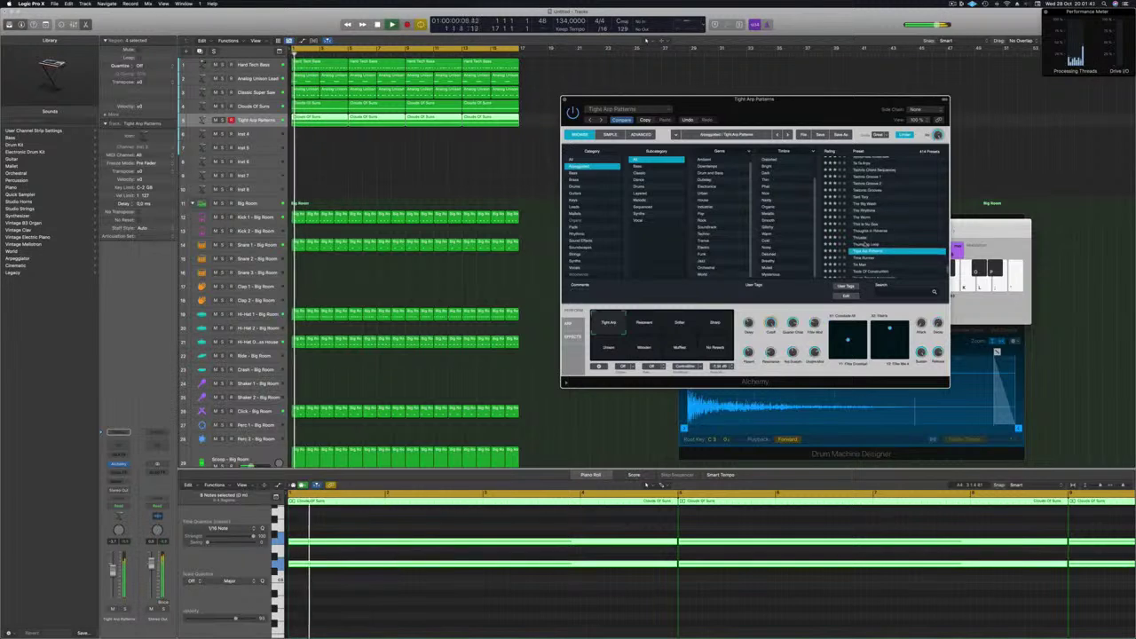
Audition presets from Thumping Loop upward in the list and load This Is Nu Goa during playback
left_click(865, 244)
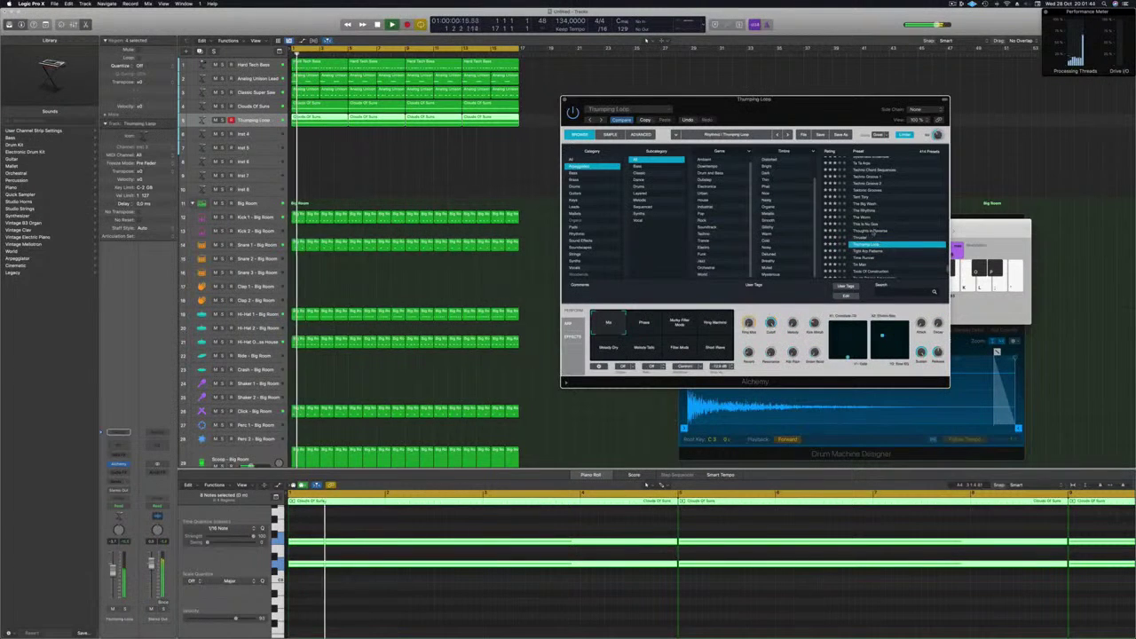
left_click(874, 238)
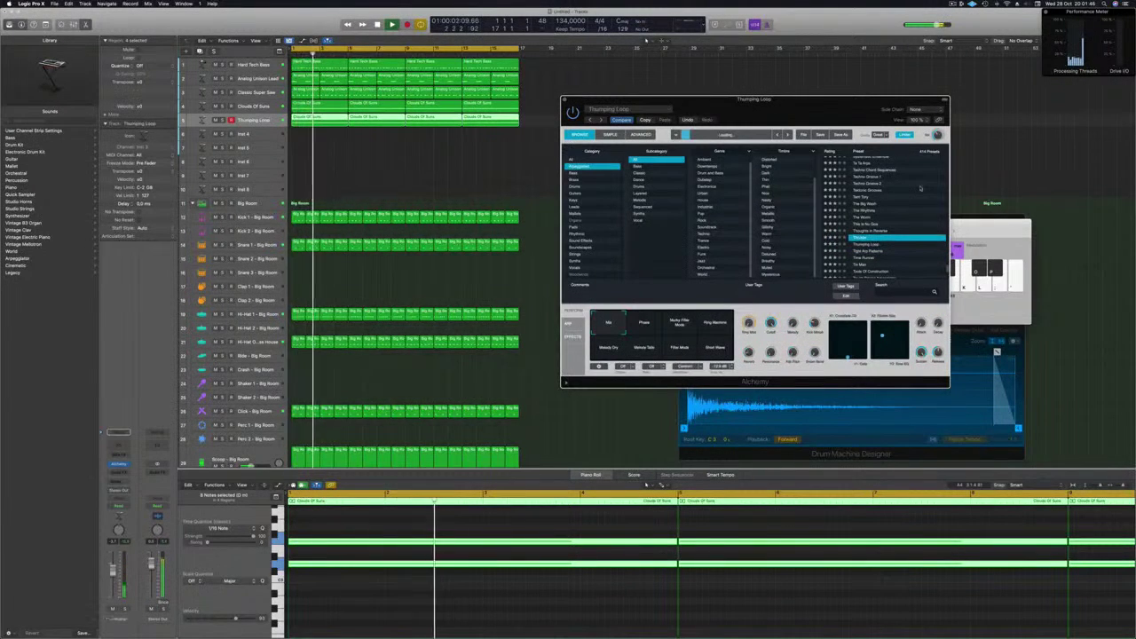
left_click(888, 224)
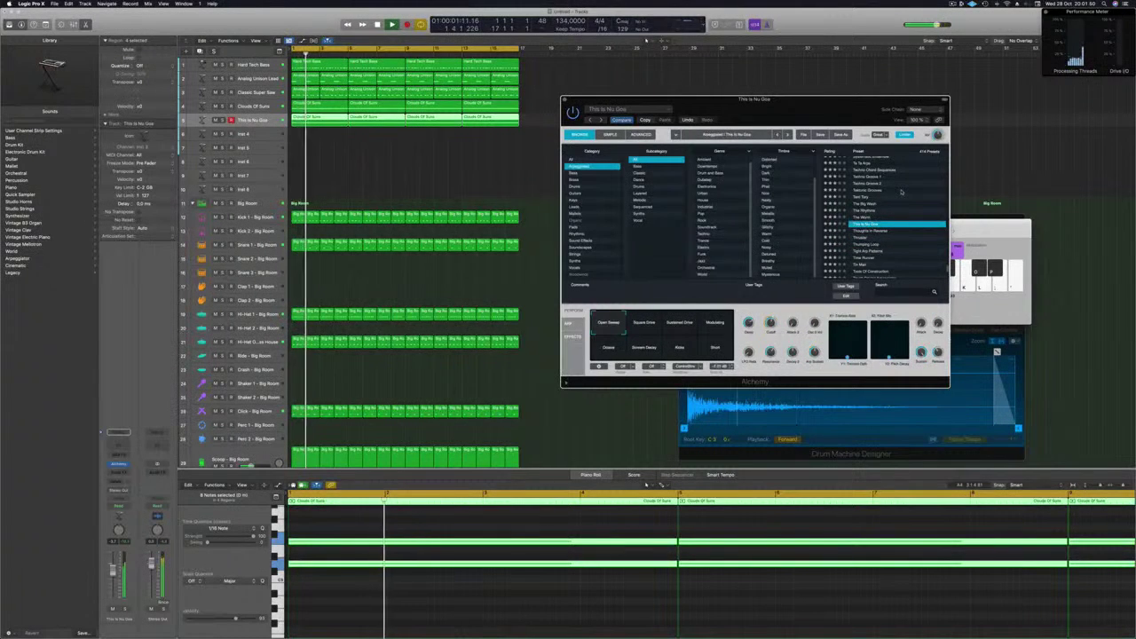
Audition presets from The Worm upward in the list, including Techno Groove 1, and load Ta Ta Arps
key("Up")
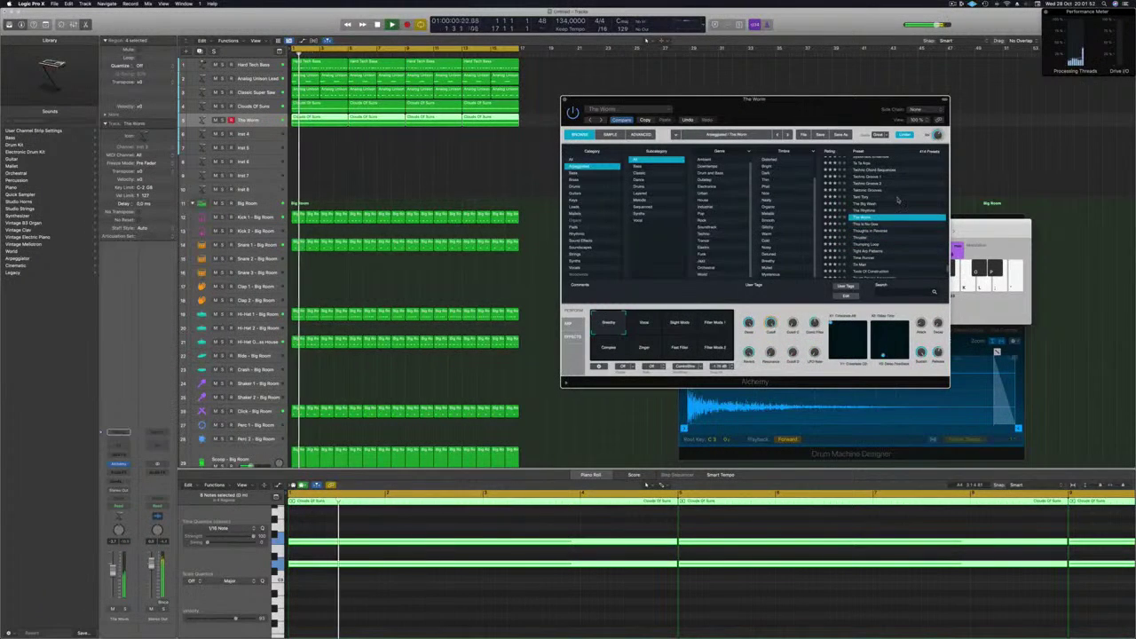
scroll(898, 199, "up", 1)
left_click(862, 205)
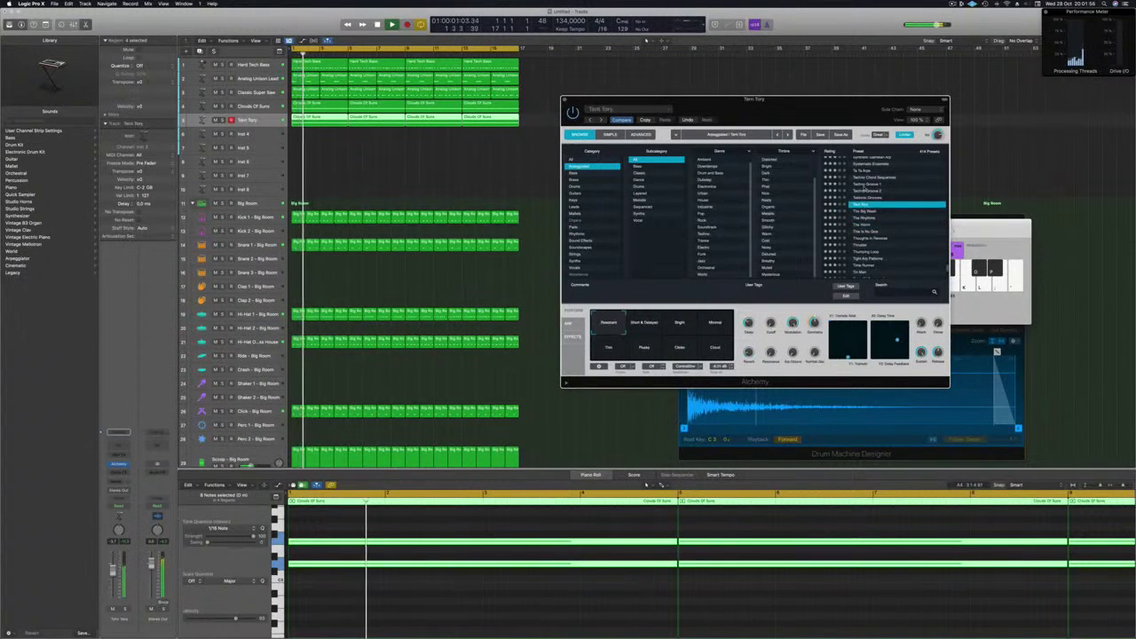
left_click(862, 184)
scroll(902, 214, "up", 2)
scroll(902, 214, "up", 3)
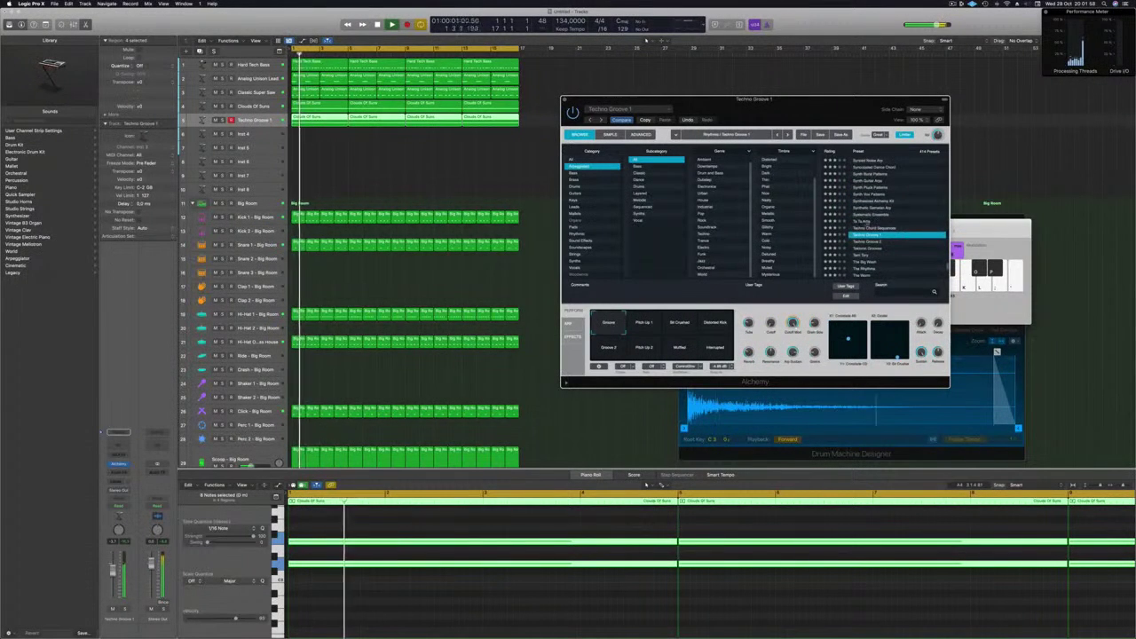
left_click(865, 221)
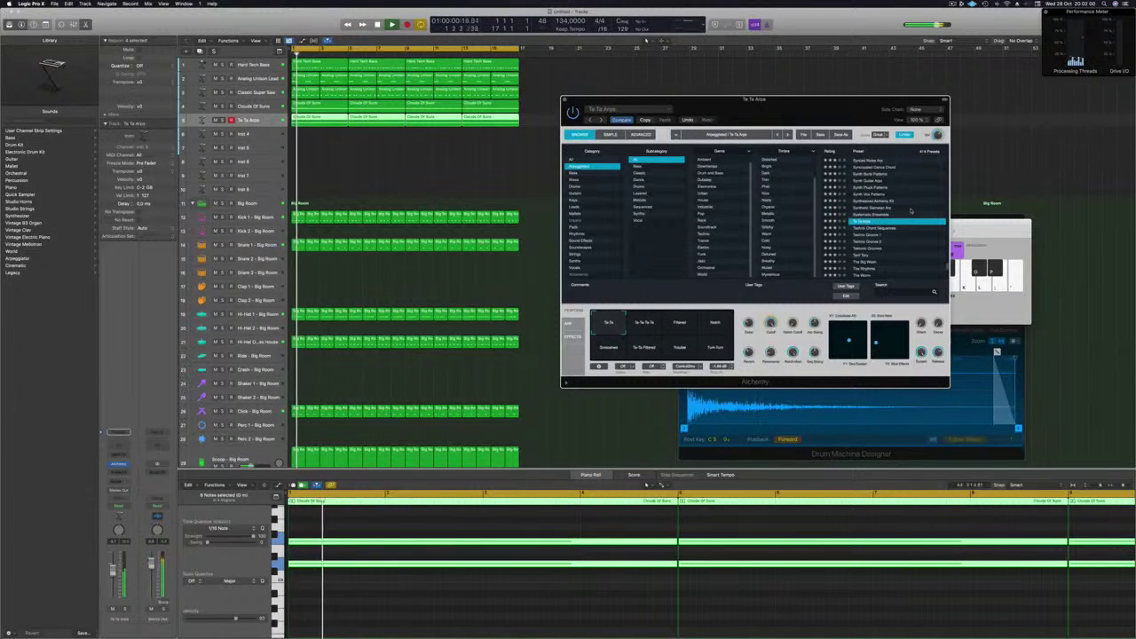
Audition the Synth Guitar Arps, Synth Pluck Patterns and Synced Noise Arp presets
scroll(909, 211, "up", 4)
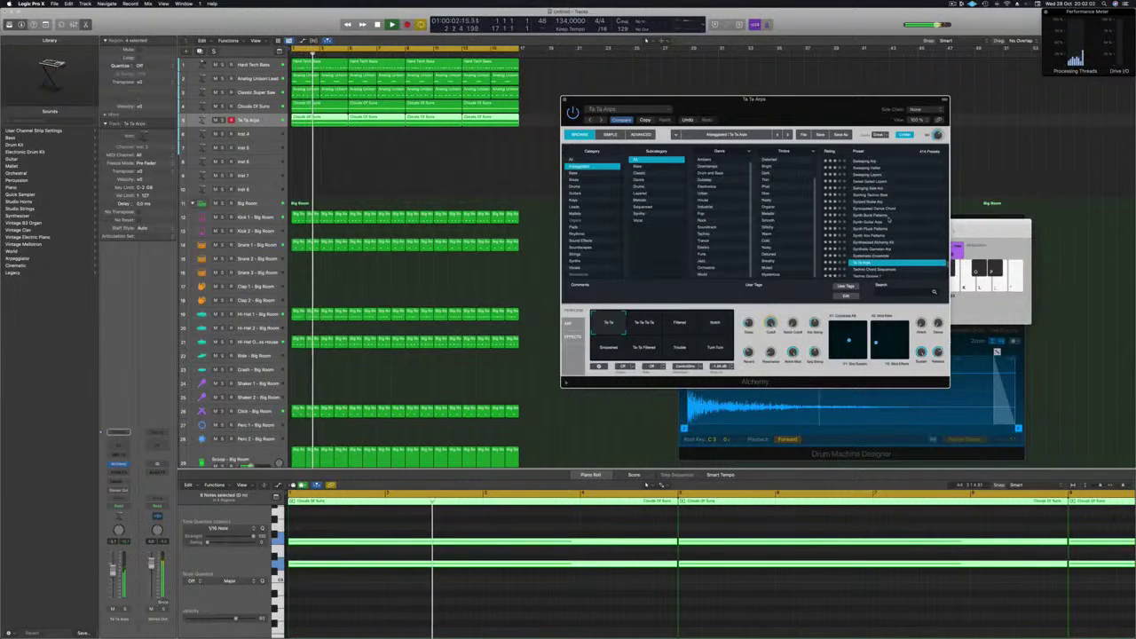
left_click(897, 220)
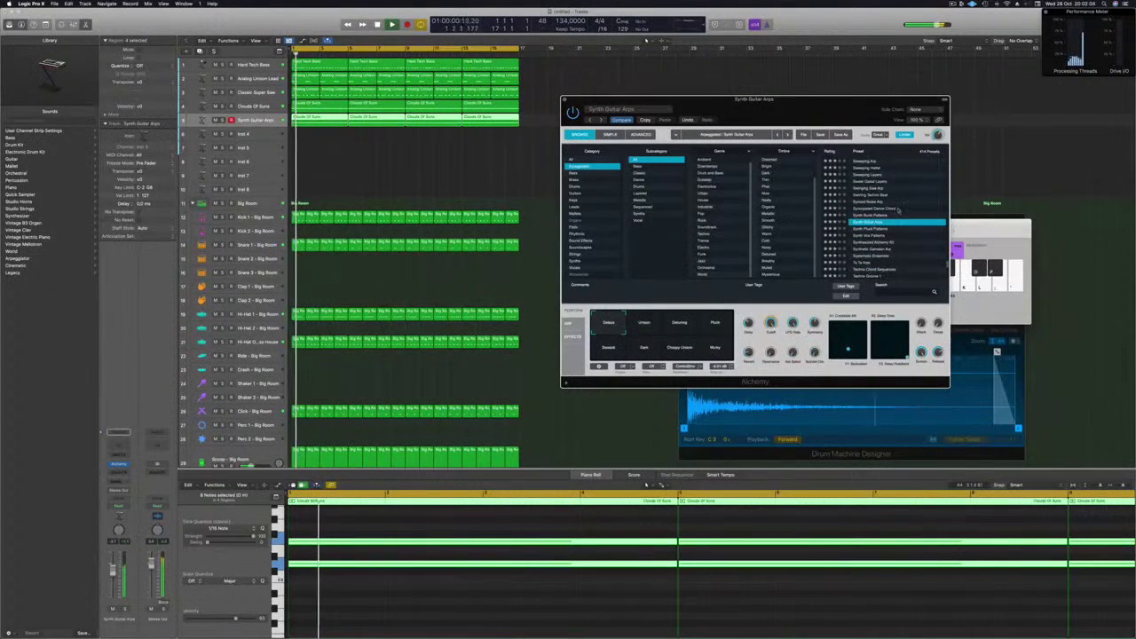
left_click(910, 228)
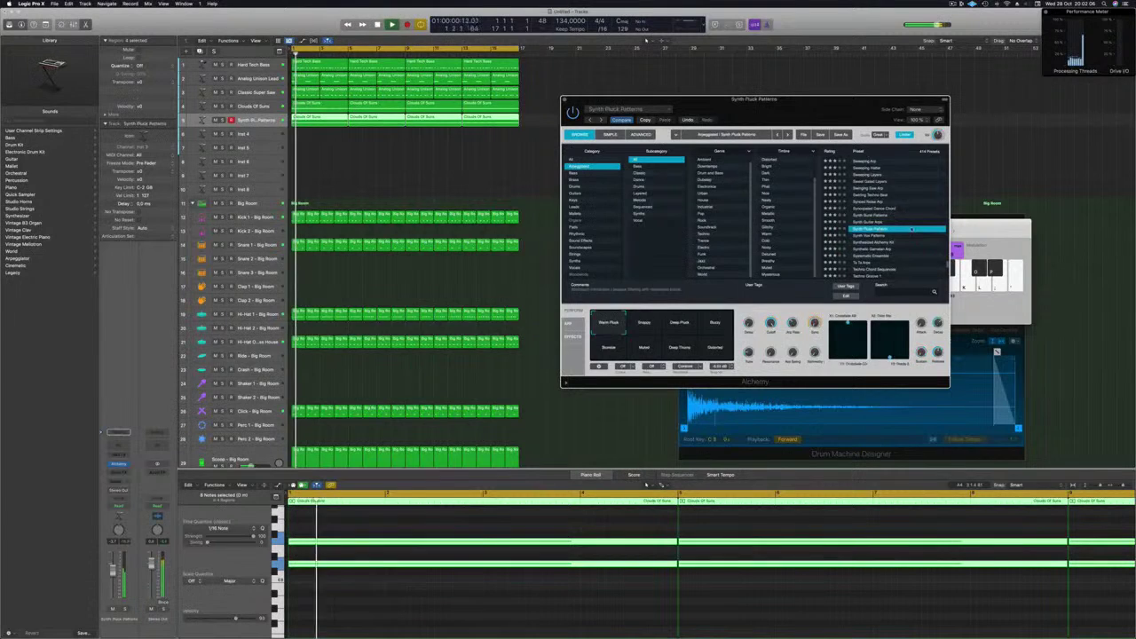
scroll(907, 222, "up", 2)
left_click(871, 219)
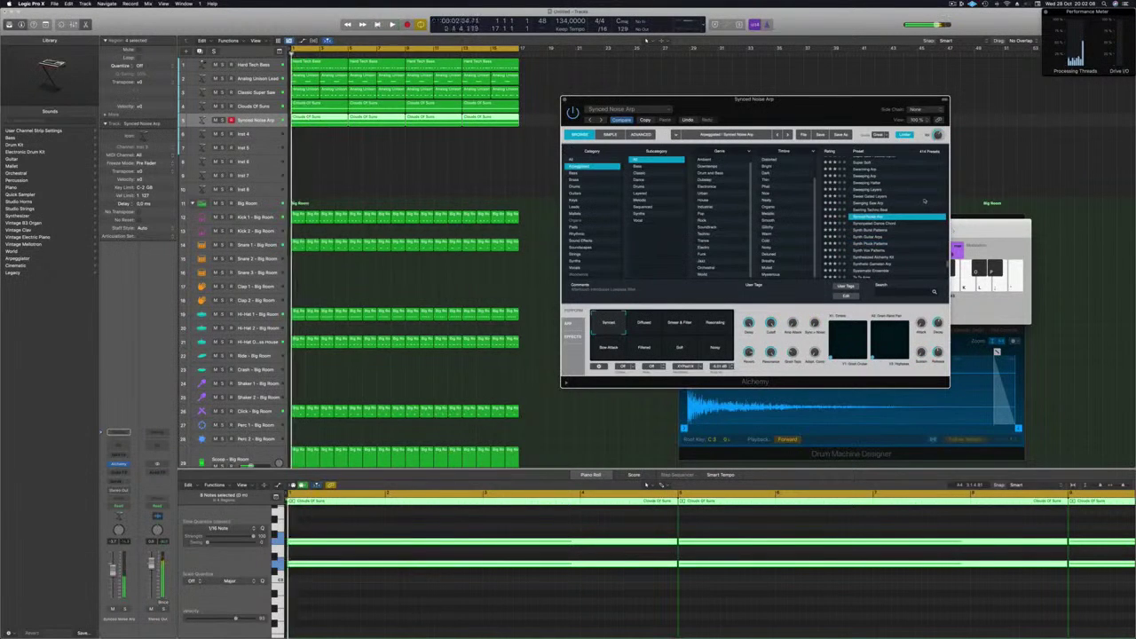
Audition the Swarming Arp and Structural Glitch presets against the track
scroll(899, 189, "up", 3)
left_click(863, 191)
scroll(905, 182, "up", 1)
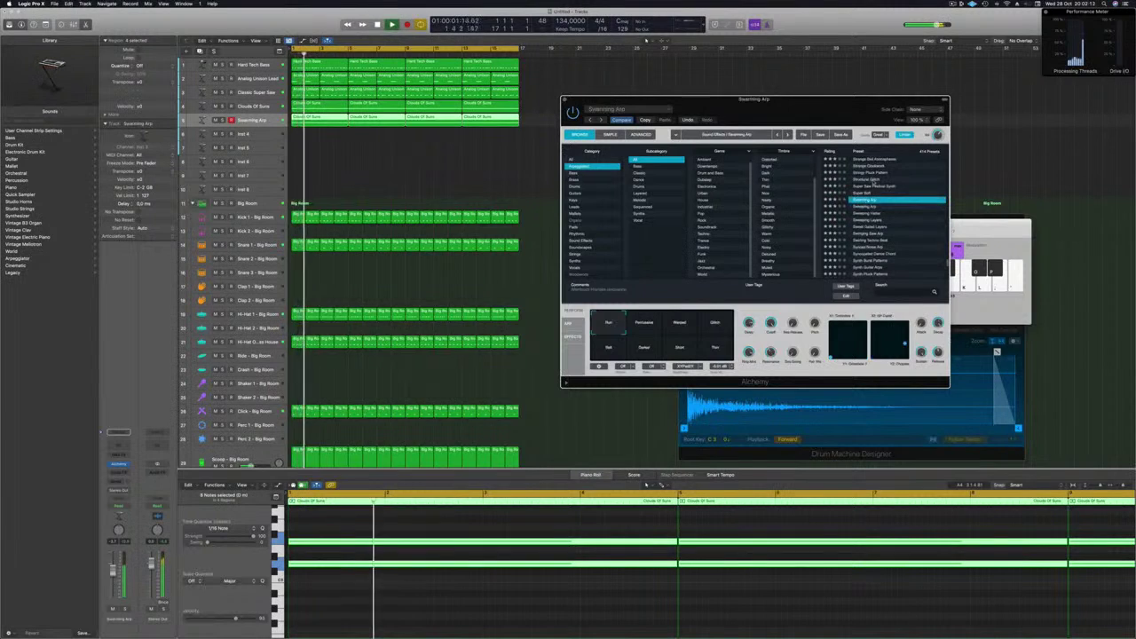
left_click(901, 181)
scroll(893, 188, "up", 4)
scroll(896, 189, "up", 1)
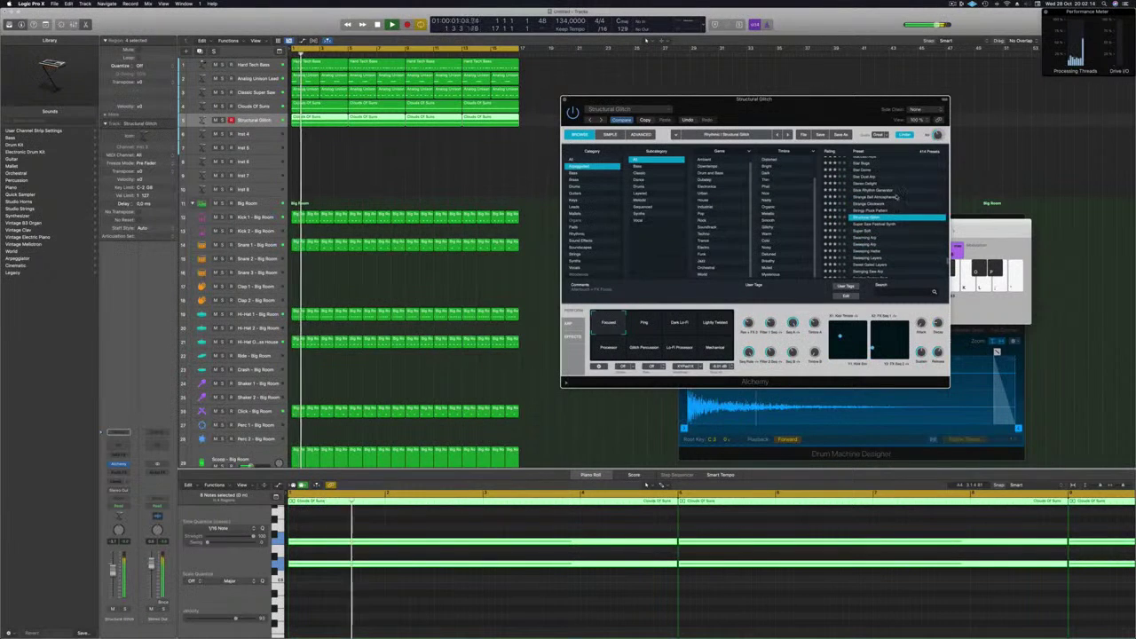
scroll(887, 197, "up", 4)
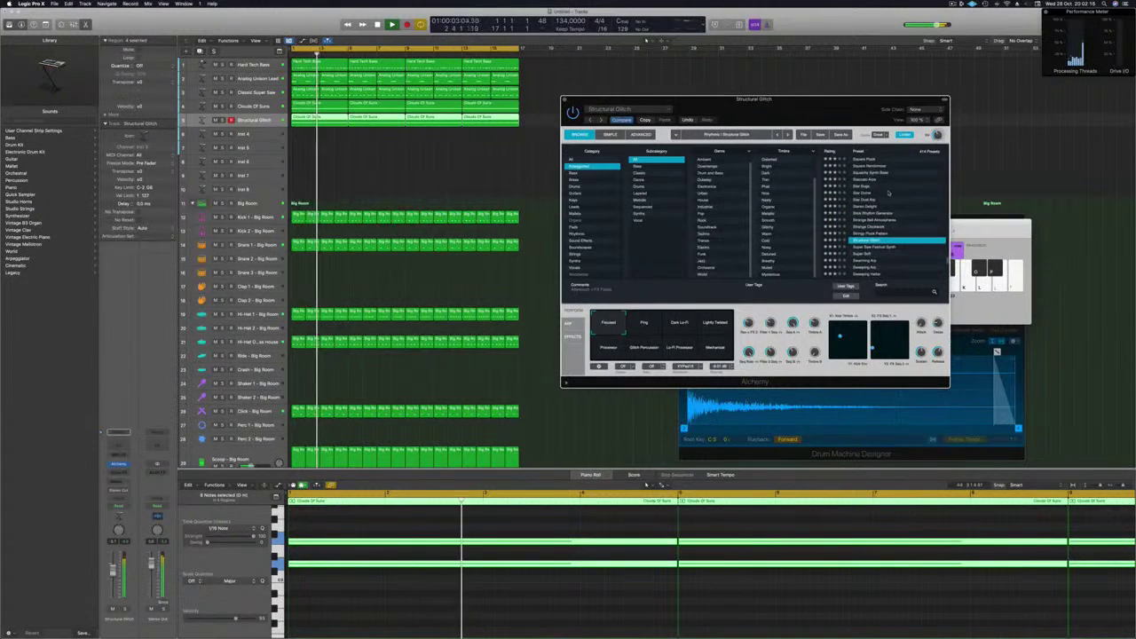
Audition the presets around Star Dome, including Star Bugs, and load Spring-Back
left_click(864, 193)
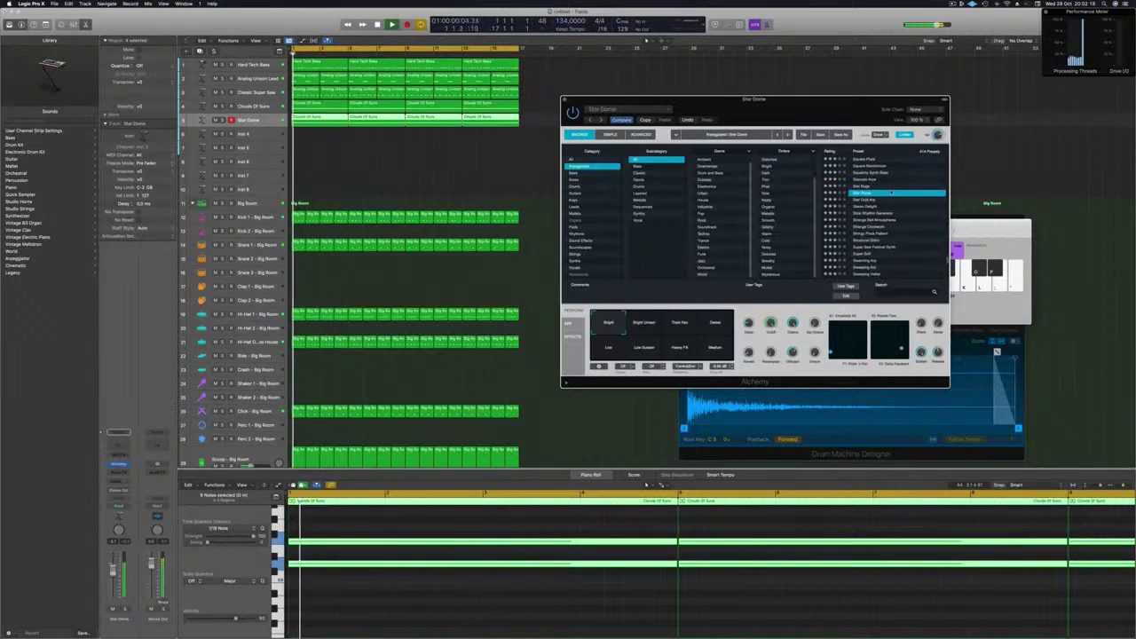
left_click(863, 199)
scroll(862, 202, "up", 2)
left_click(862, 203)
scroll(887, 204, "up", 5)
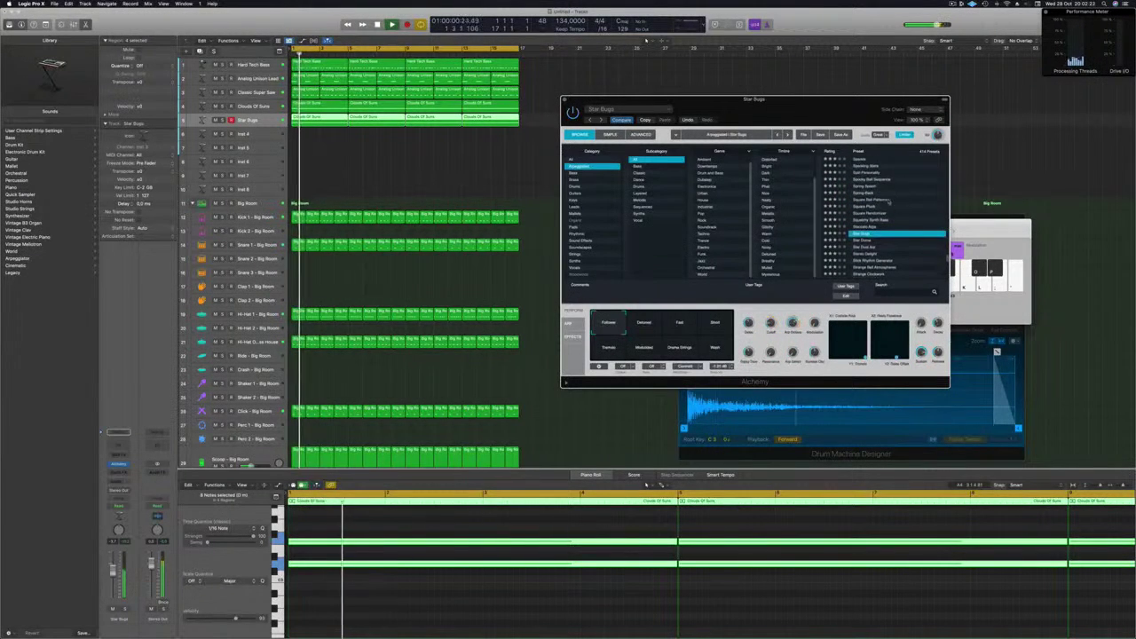
left_click(866, 192)
scroll(888, 202, "up", 8)
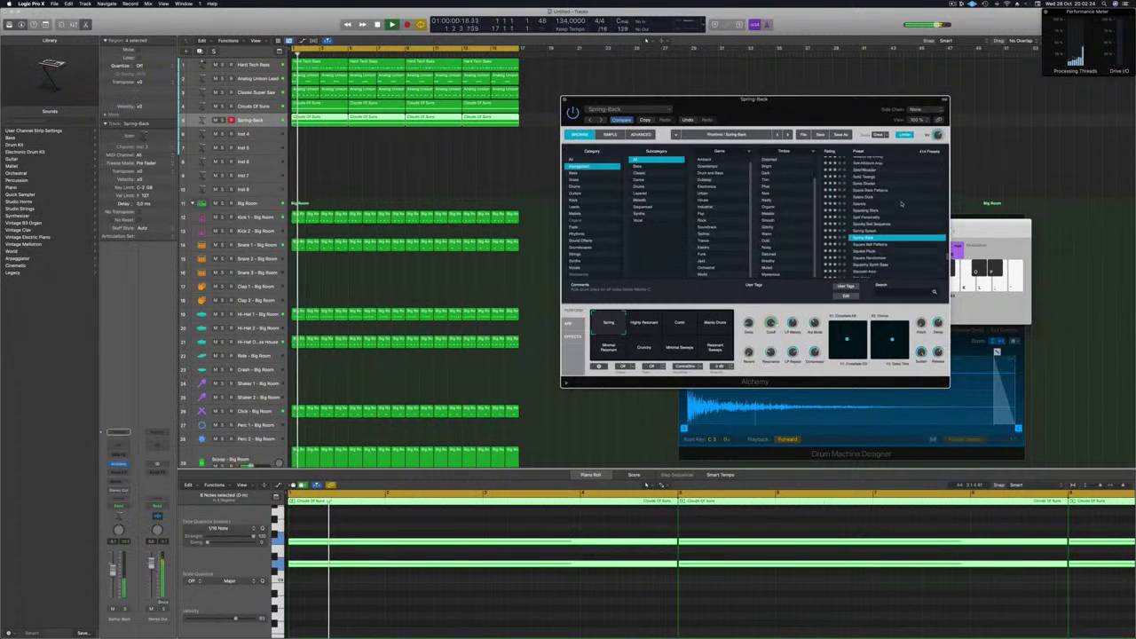
Audition the presets around Space Bass Patterns and load Smooth Synth Arp
left_click(861, 192)
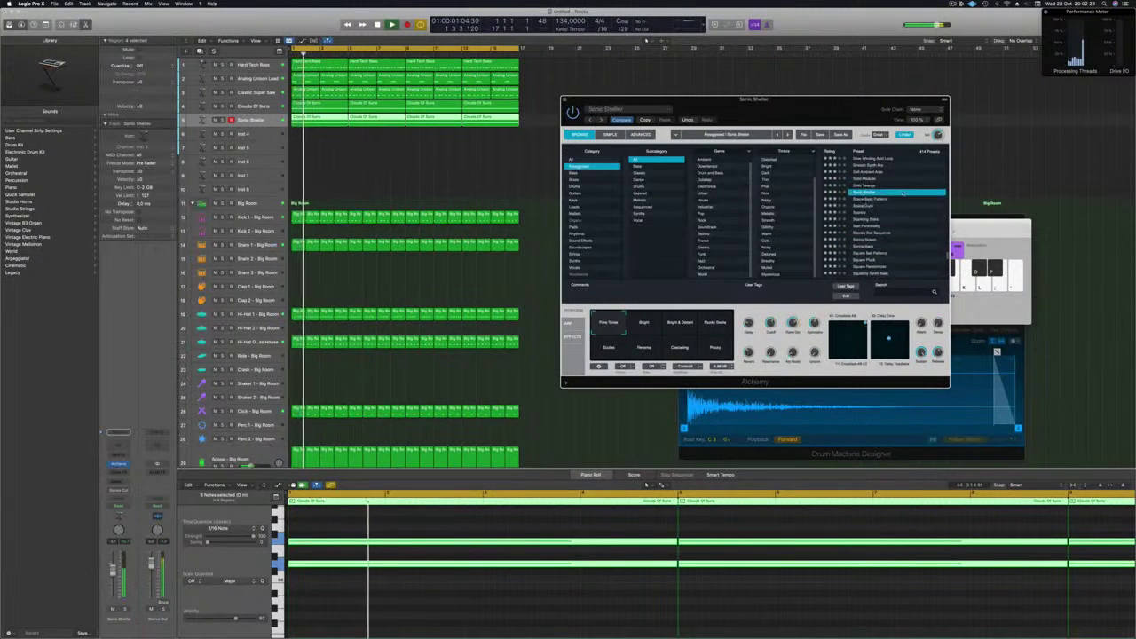
left_click(901, 199)
scroll(903, 197, "up", 4)
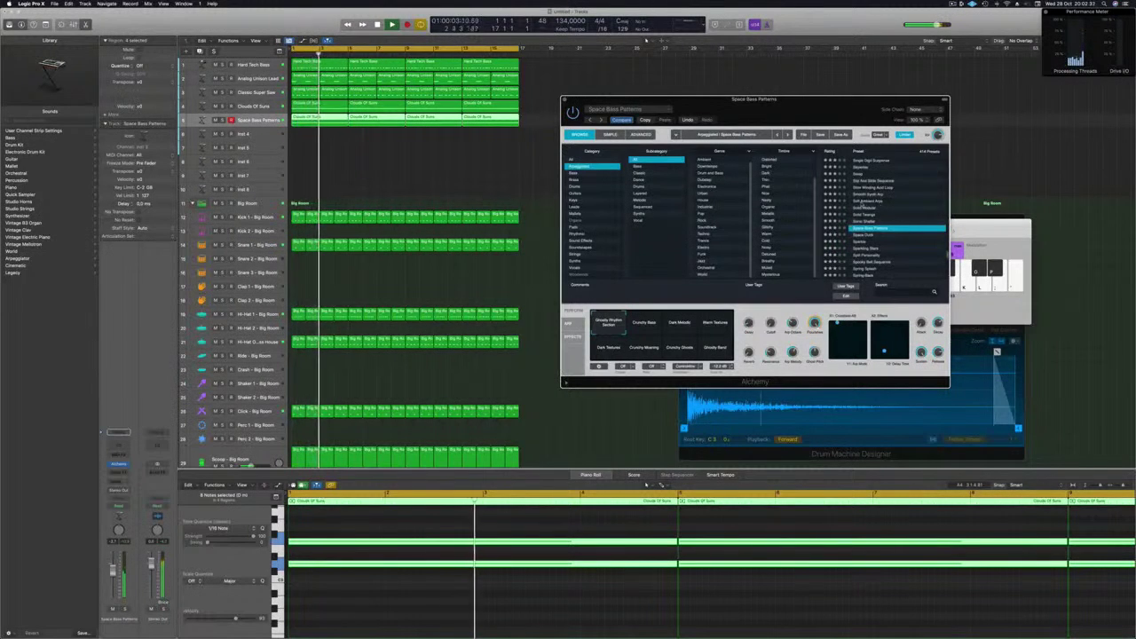
left_click(865, 201)
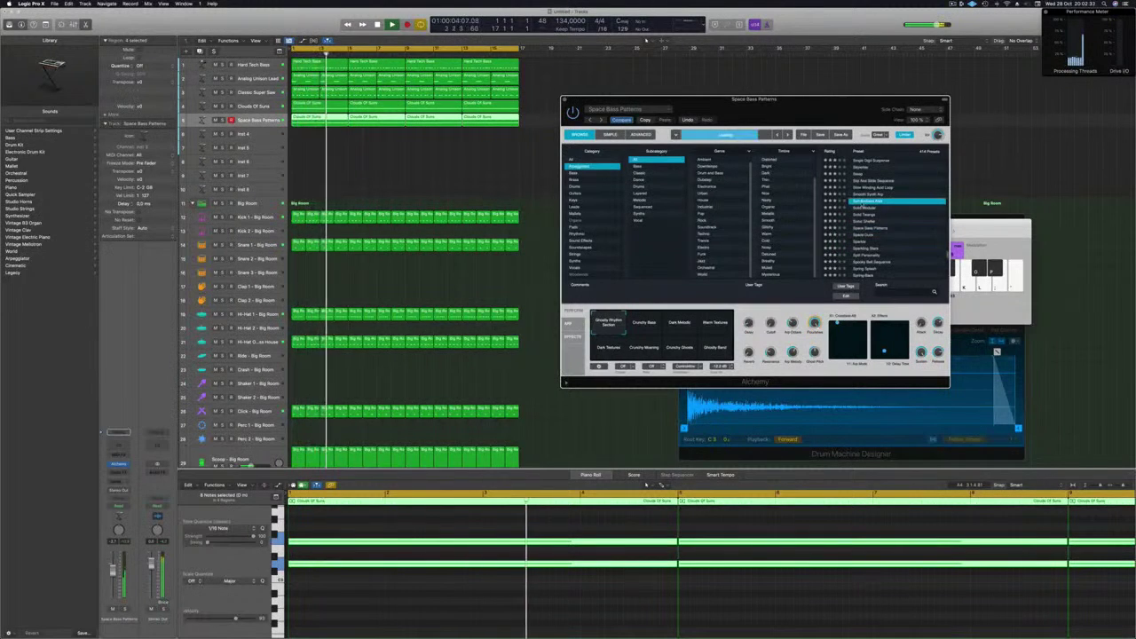
left_click(866, 194)
scroll(901, 202, "up", 3)
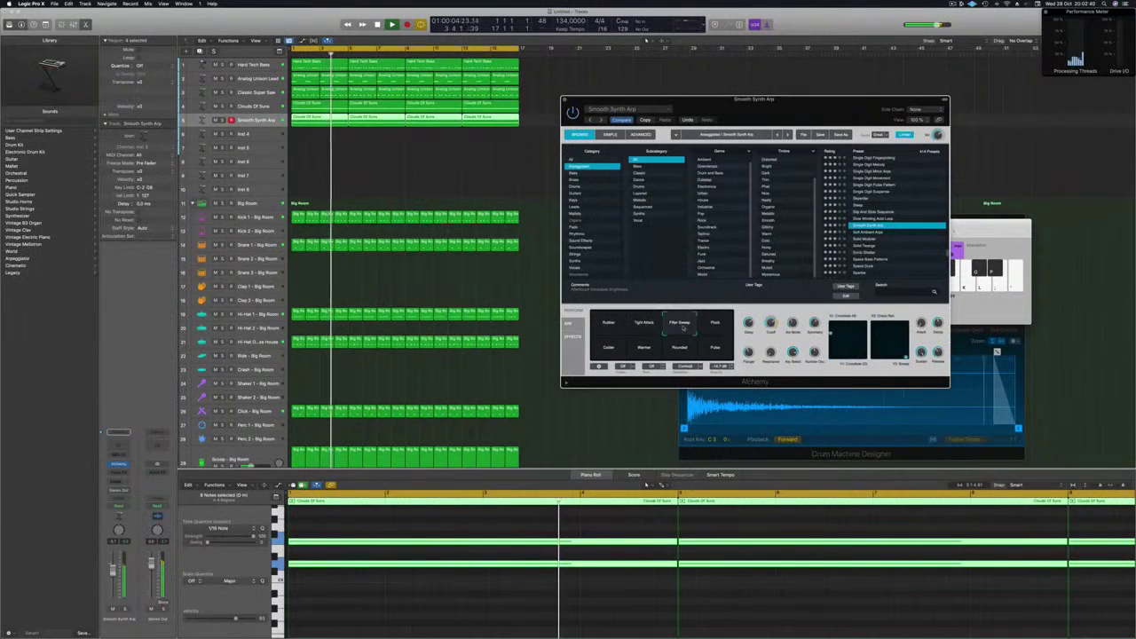
Audition Smooth Synth Arp's Pluck, Colder, Warmer, Rounded and Pulse performance snapshots
left_click(714, 323)
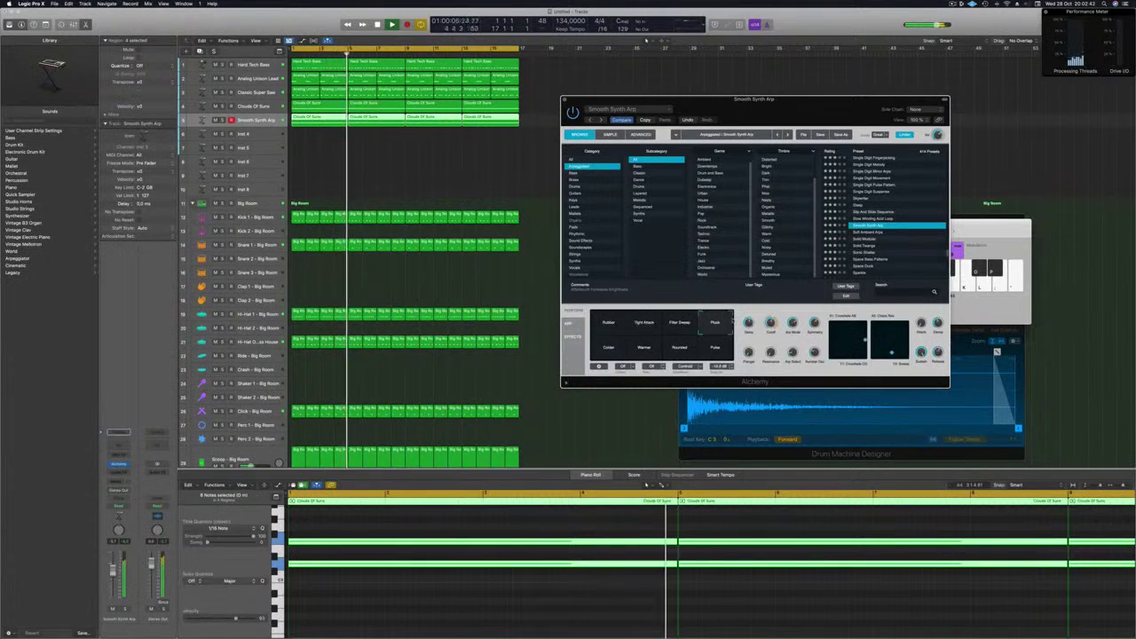
left_click(608, 347)
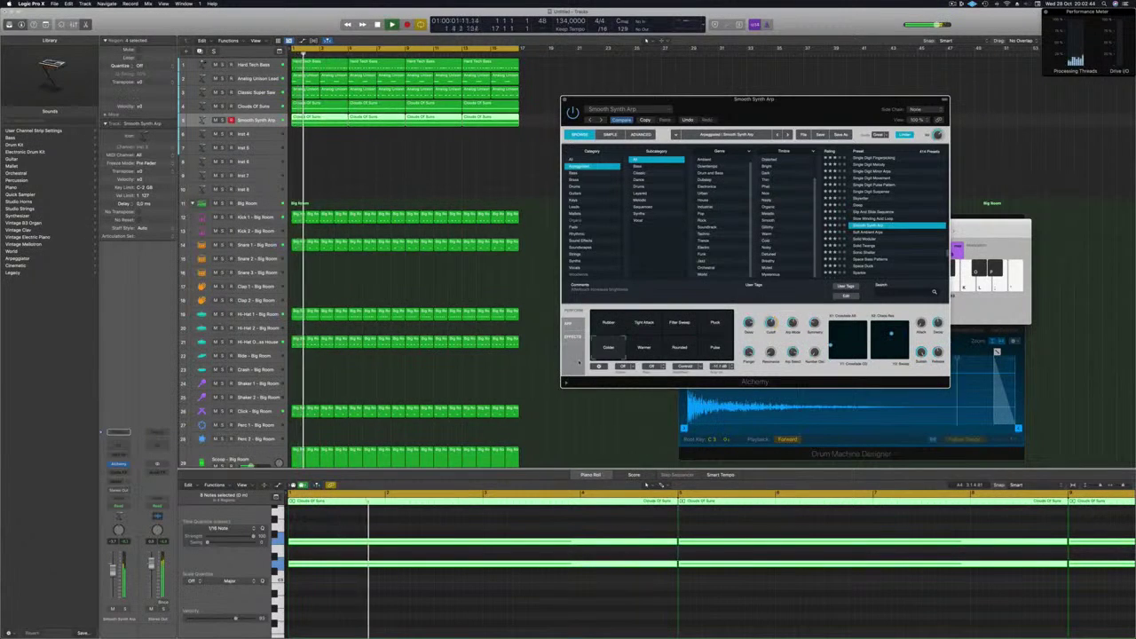
left_click(644, 347)
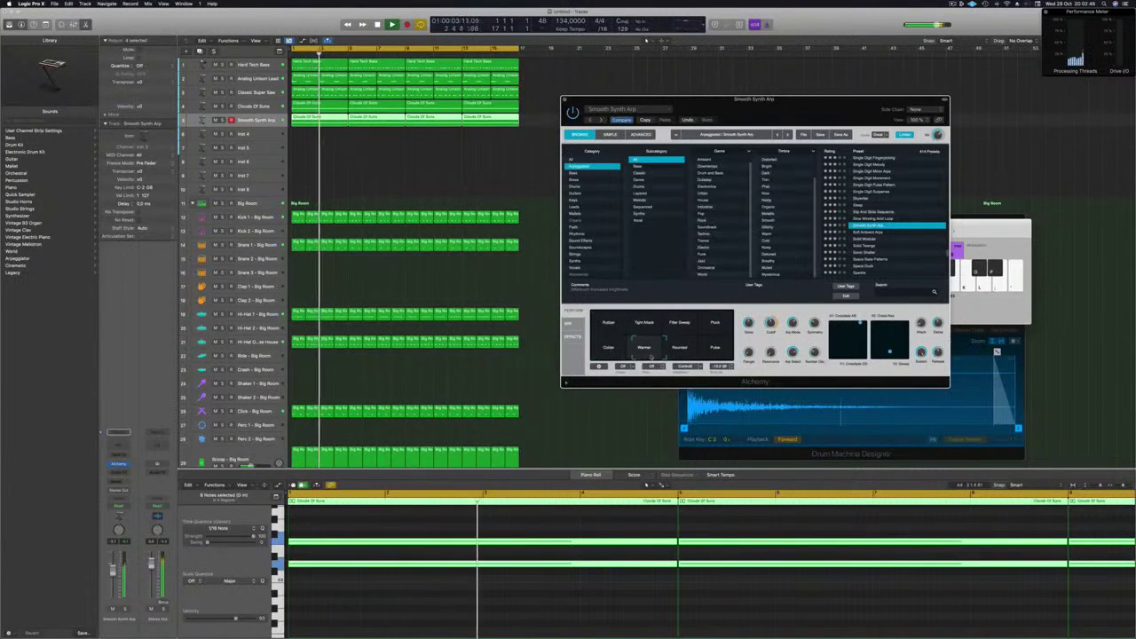
left_click(678, 347)
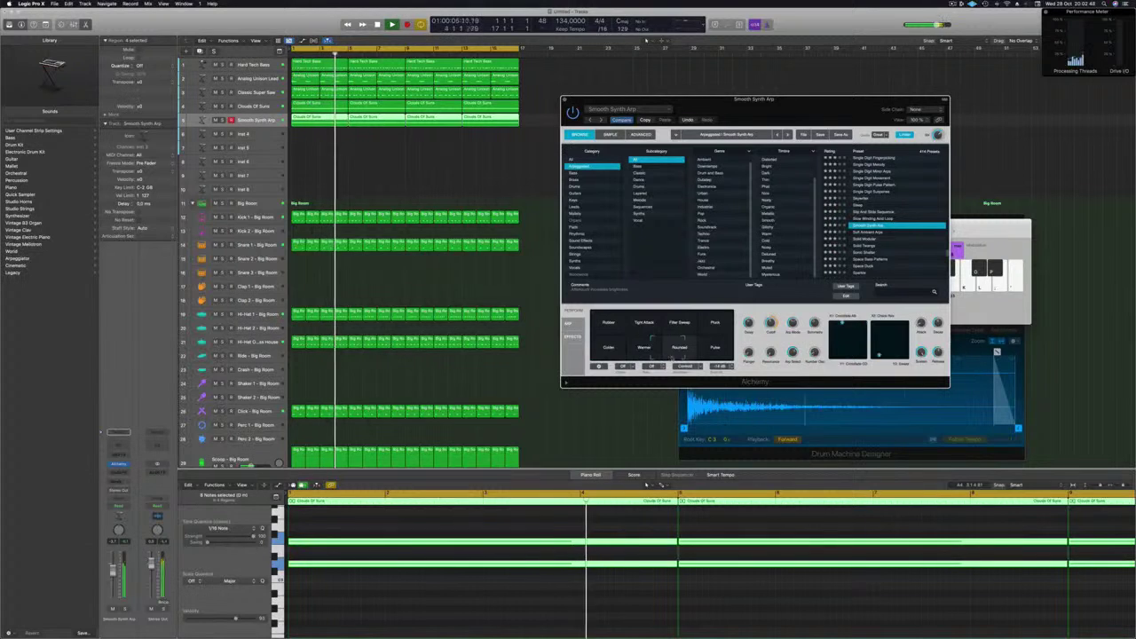
left_click(714, 349)
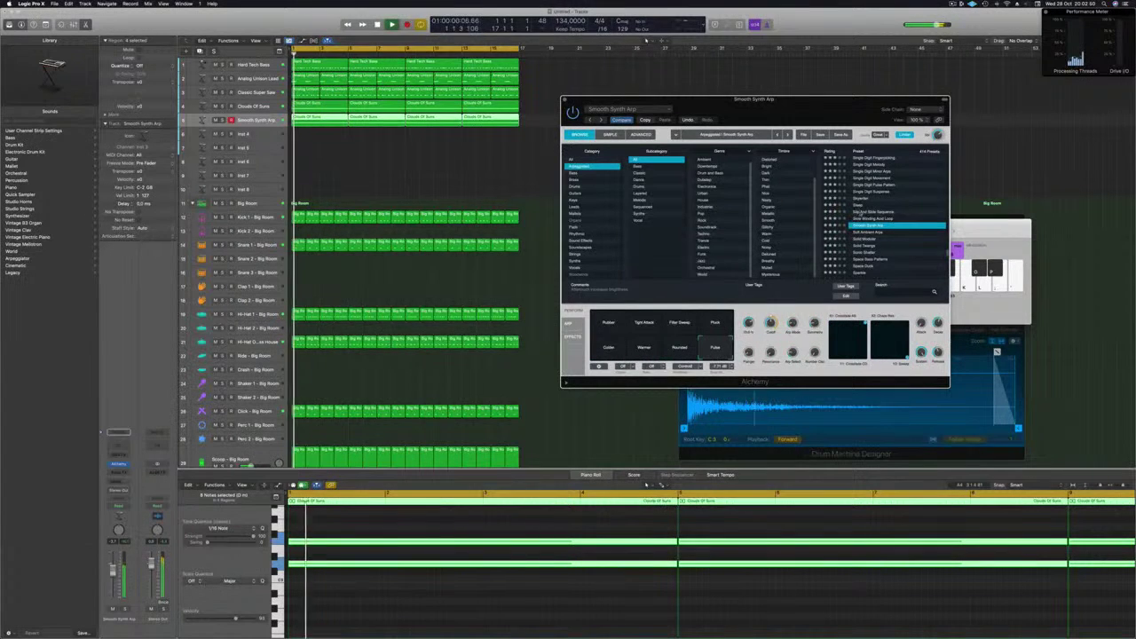
Audition the Slow Winding Acid Loop, Slip And Slide Sequence, Sleep and Skywriter presets
left_click(886, 218)
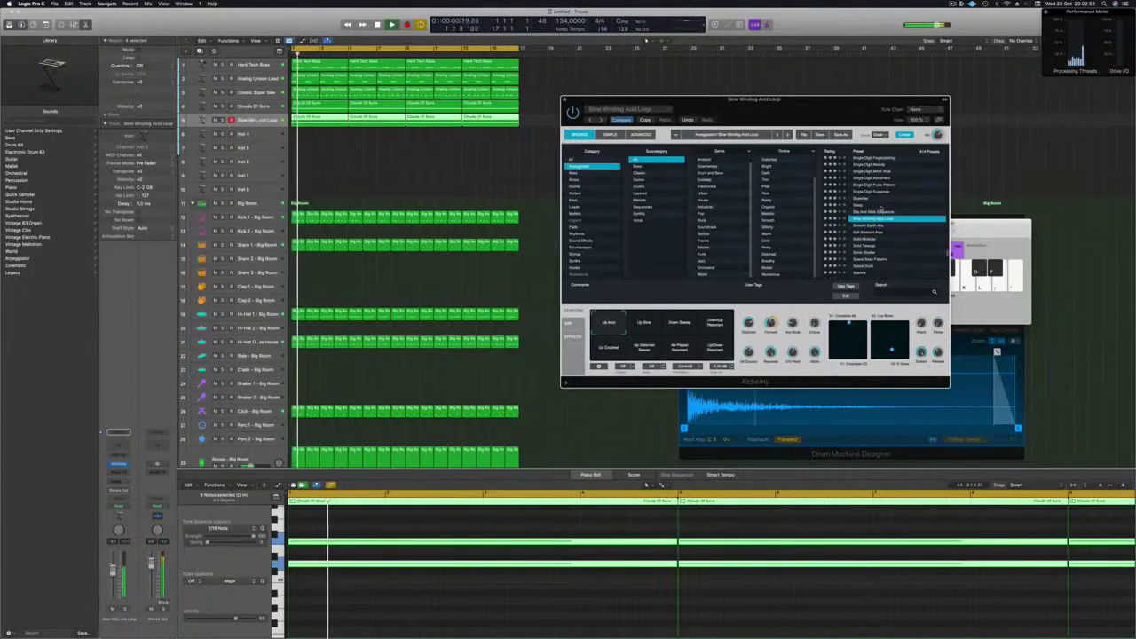
left_click(884, 213)
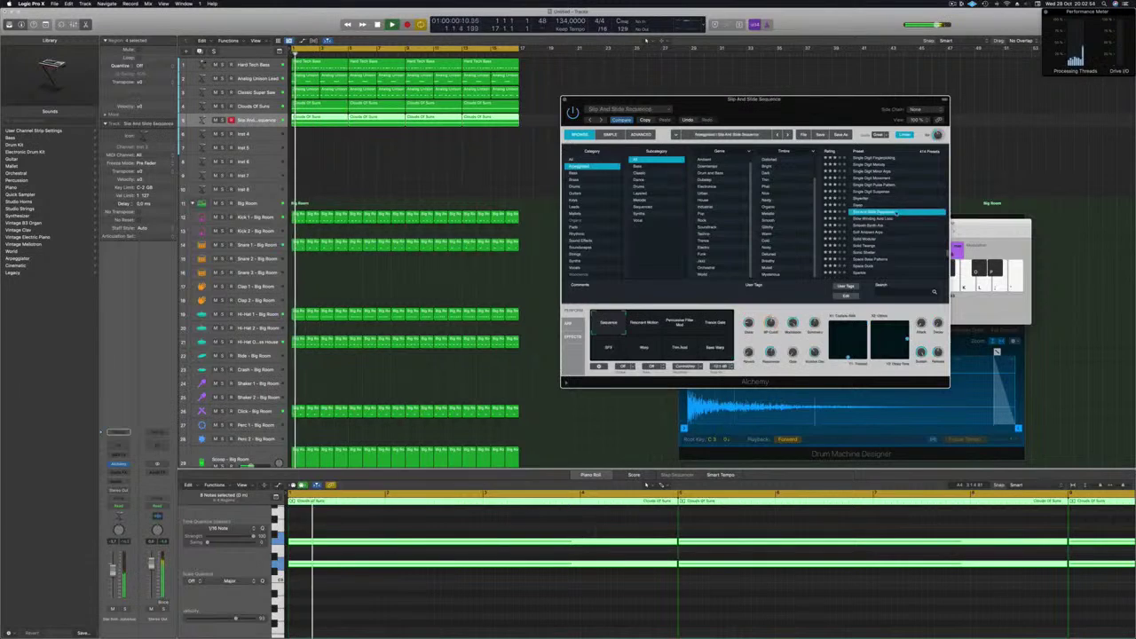
left_click(860, 233)
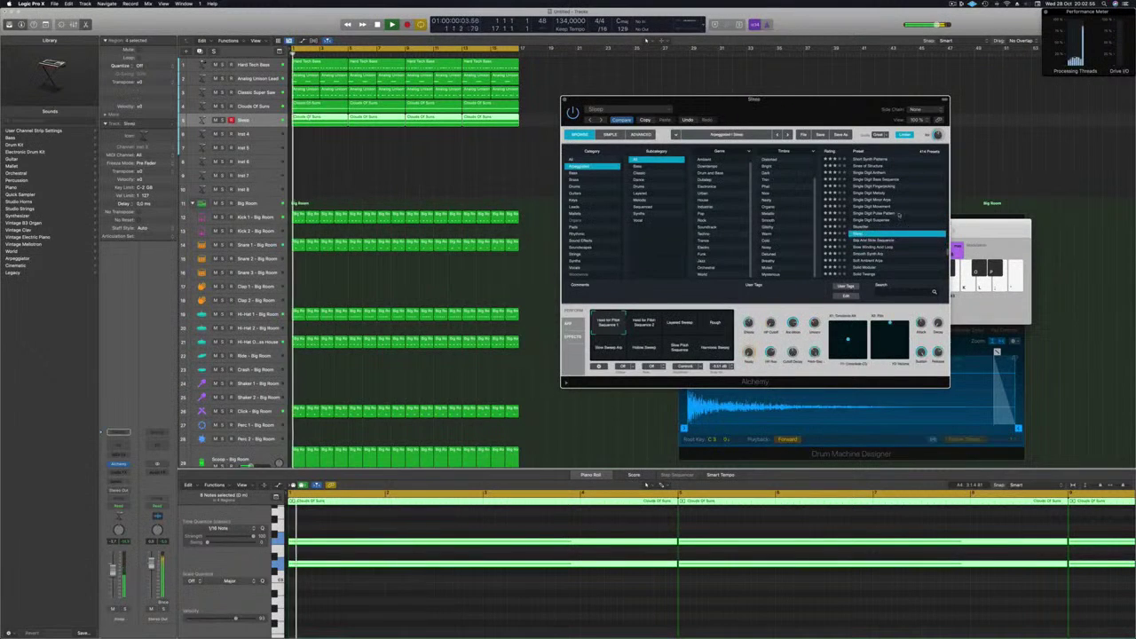
left_click(863, 227)
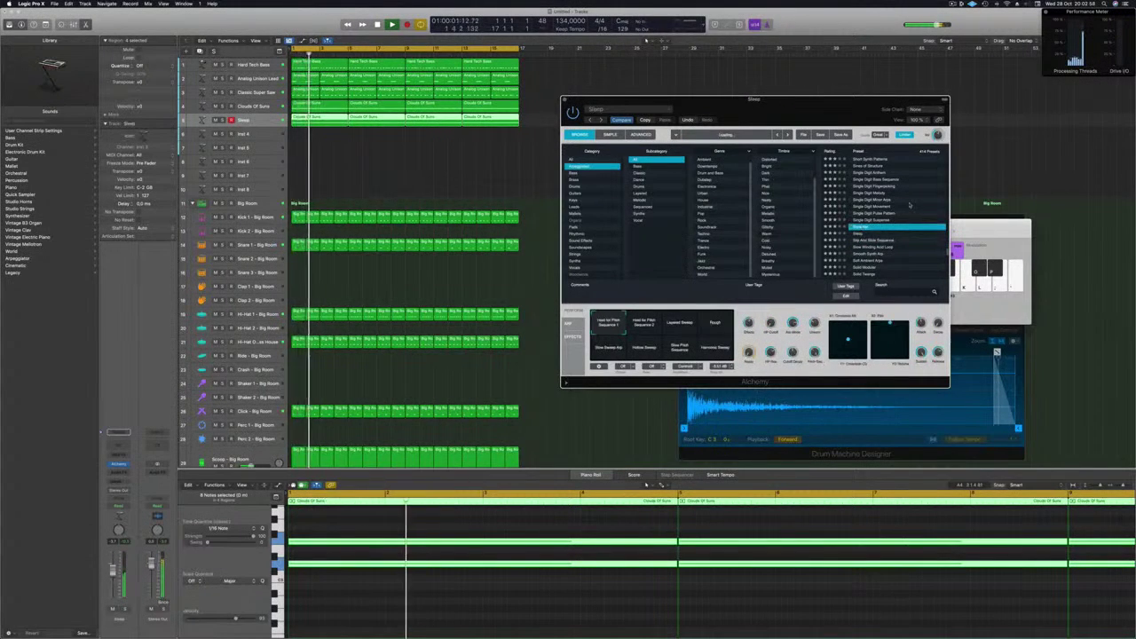
scroll(906, 205, "up", 3)
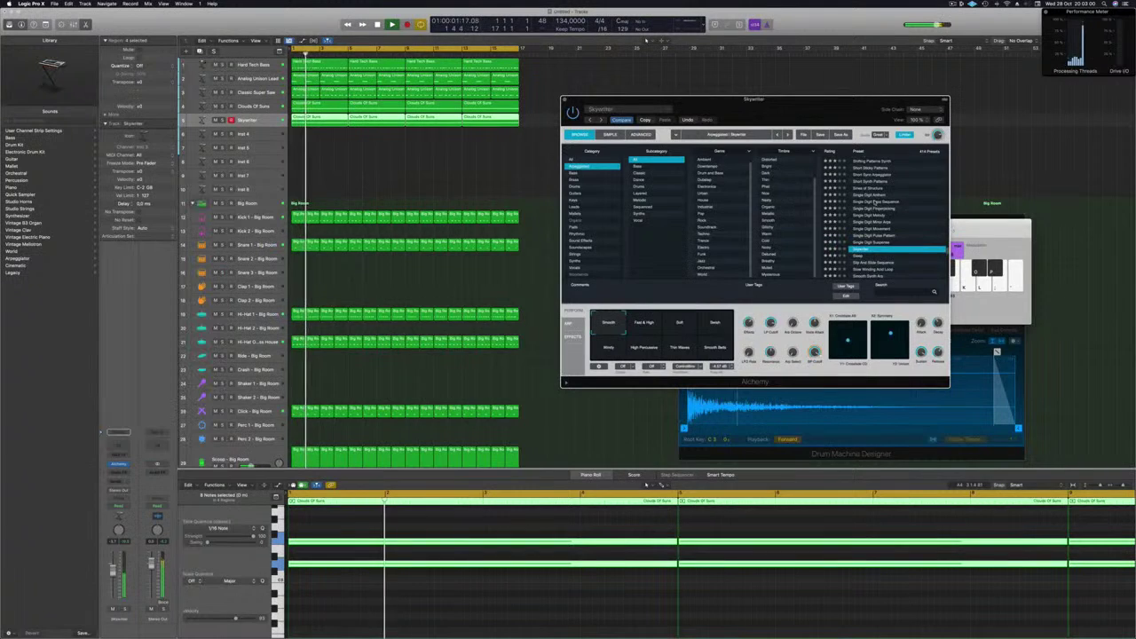
Load the Single Digit Bass Sequence preset and audition its Sequence snapshot, restarting playback from the beginning
left_click(875, 203)
scroll(906, 197, "up", 6)
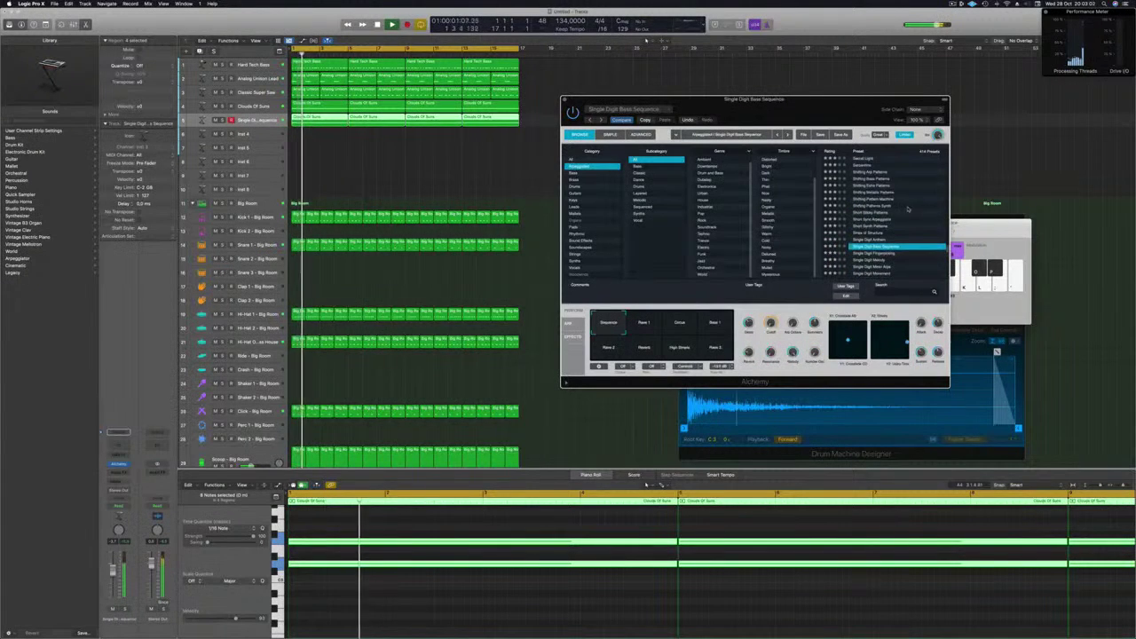
scroll(910, 205, "down", 4)
key("space")
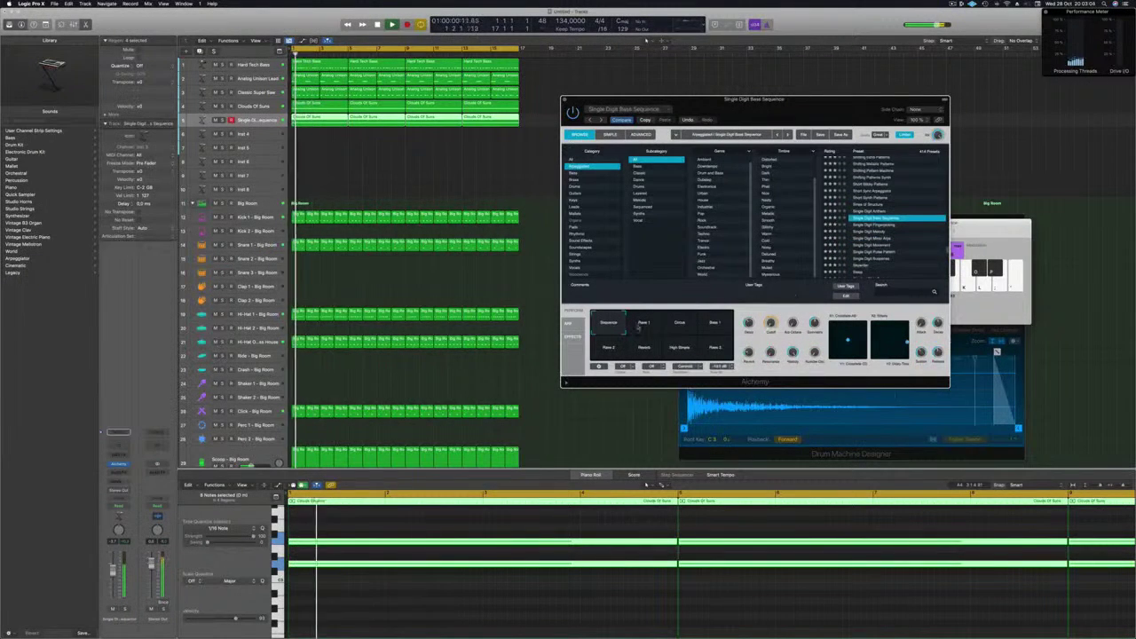
left_click(607, 324)
key("Return")
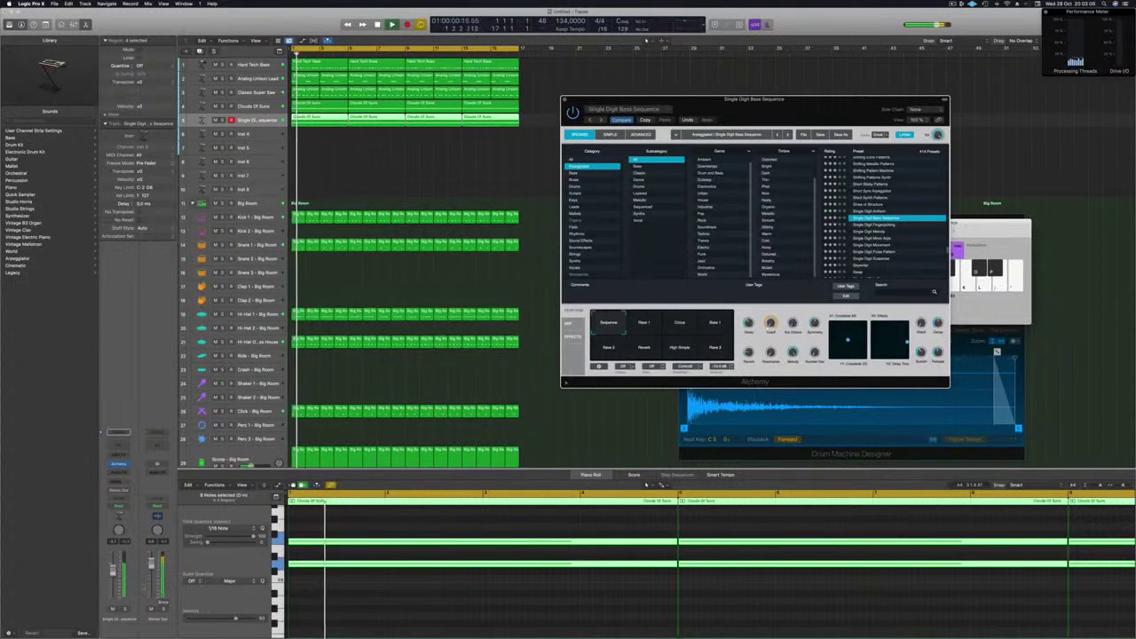
key("Return")
Audition Single Digit Melody and Sines of Structure, trying performance snapshots on Sines of Structure and finishing on Rolling
left_click(874, 232)
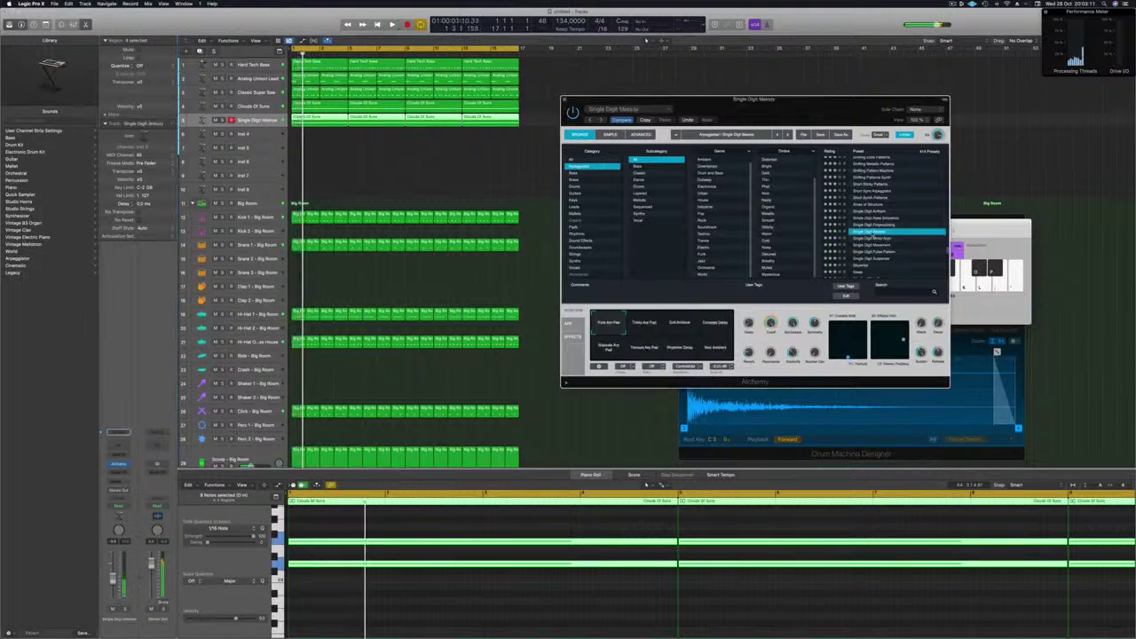
left_click(883, 205)
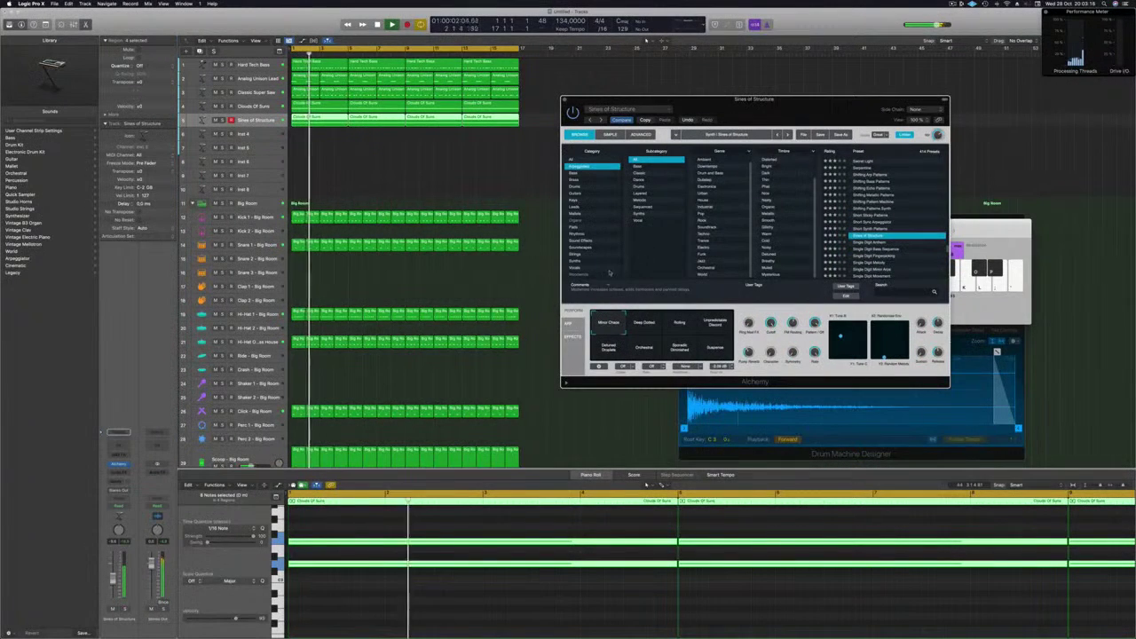
left_click(639, 325)
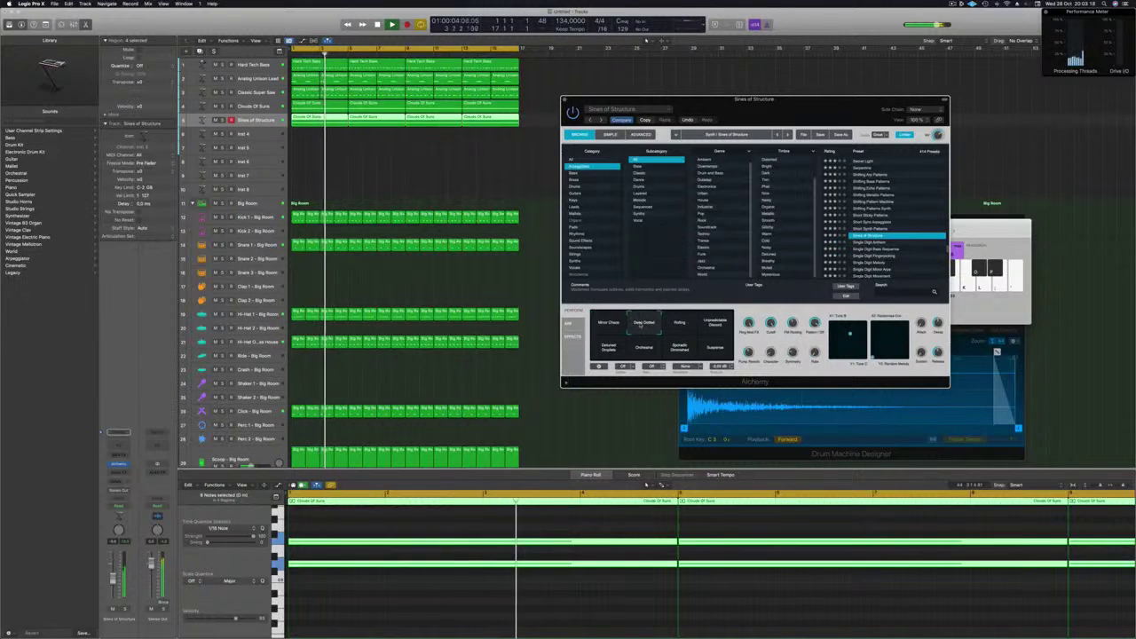
left_click(680, 325)
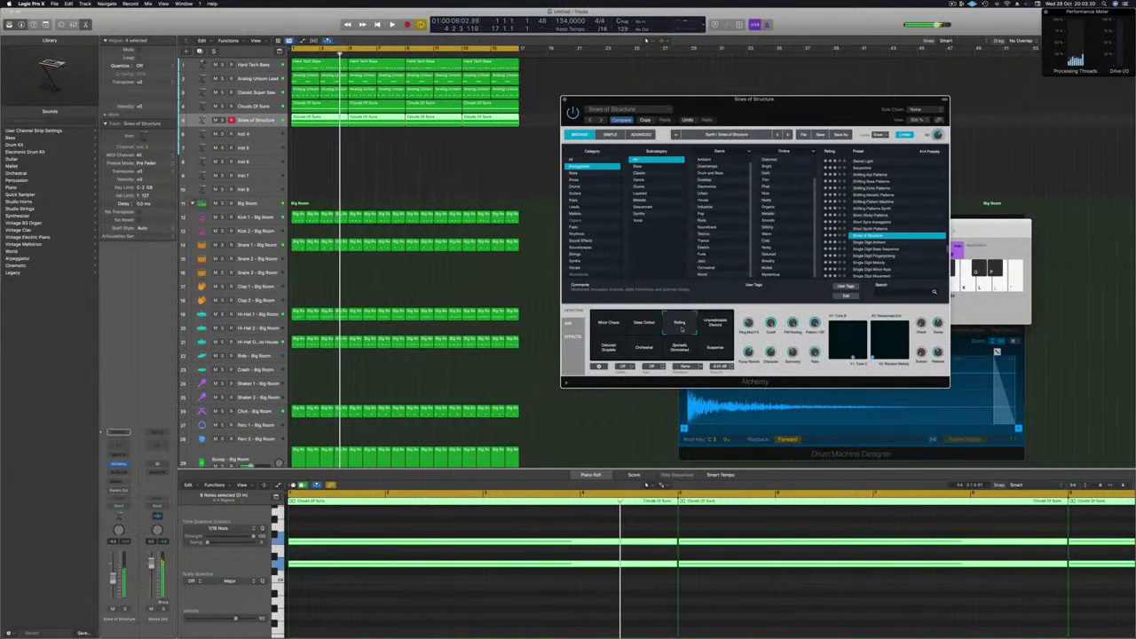
Audition the Unpredictable Discord, Detuned Droplets, Orchestral, Sporadic Diminished, Suspense and Minor Chaos snapshots of Sines of Structure
left_click(713, 323)
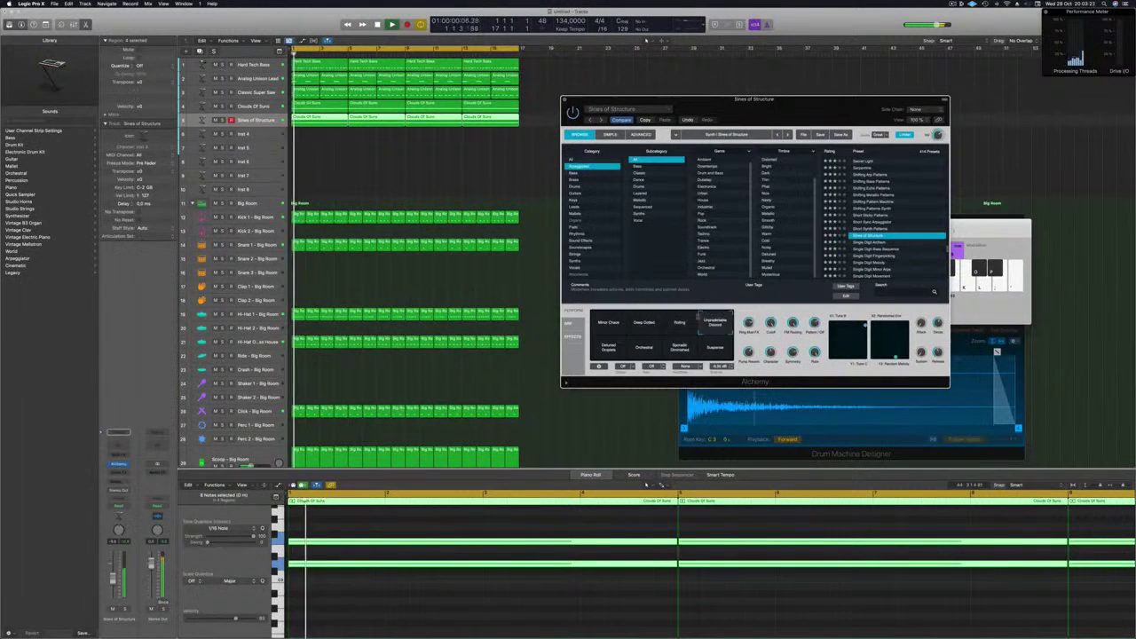
left_click(609, 348)
left_click(644, 350)
left_click(680, 348)
left_click(715, 349)
left_click(607, 325)
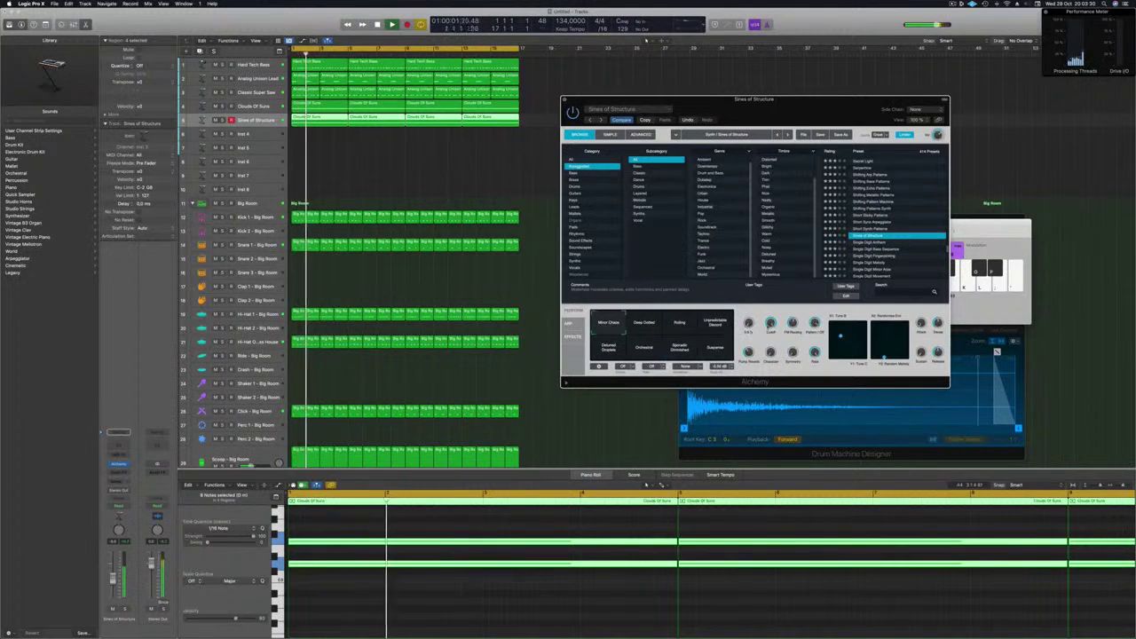
Audition the Short Synth Patterns, Short Sync Arpeggiator, Short Sticky Patterns, Shifting Echo Patterns and Serpentine presets, restarting playback
left_click(879, 229)
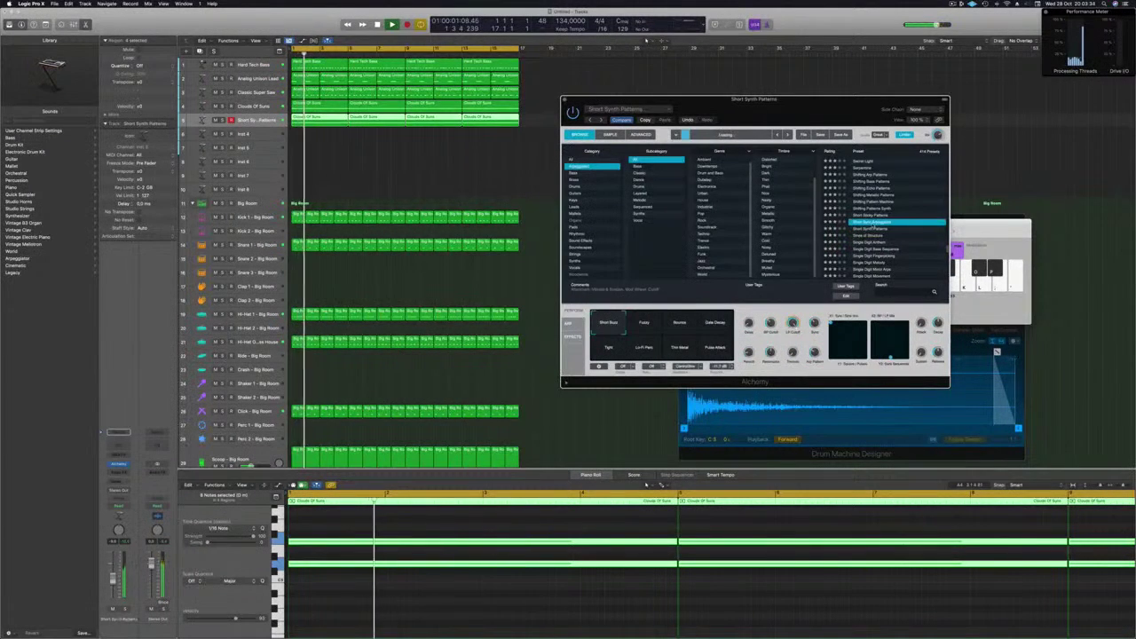
left_click(911, 221)
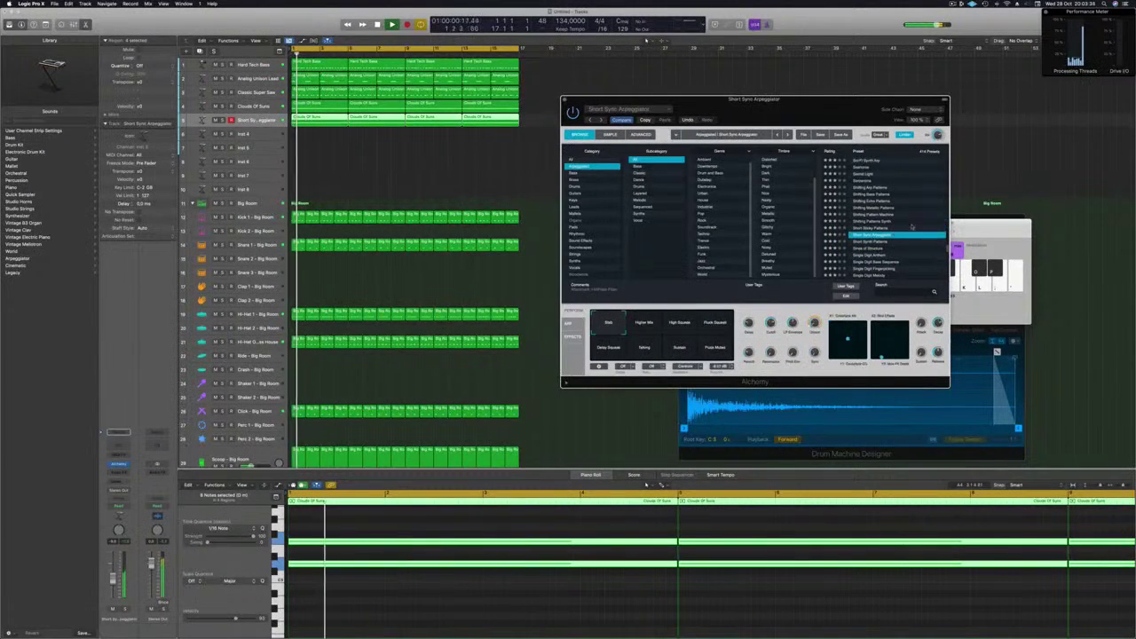
left_click(874, 229)
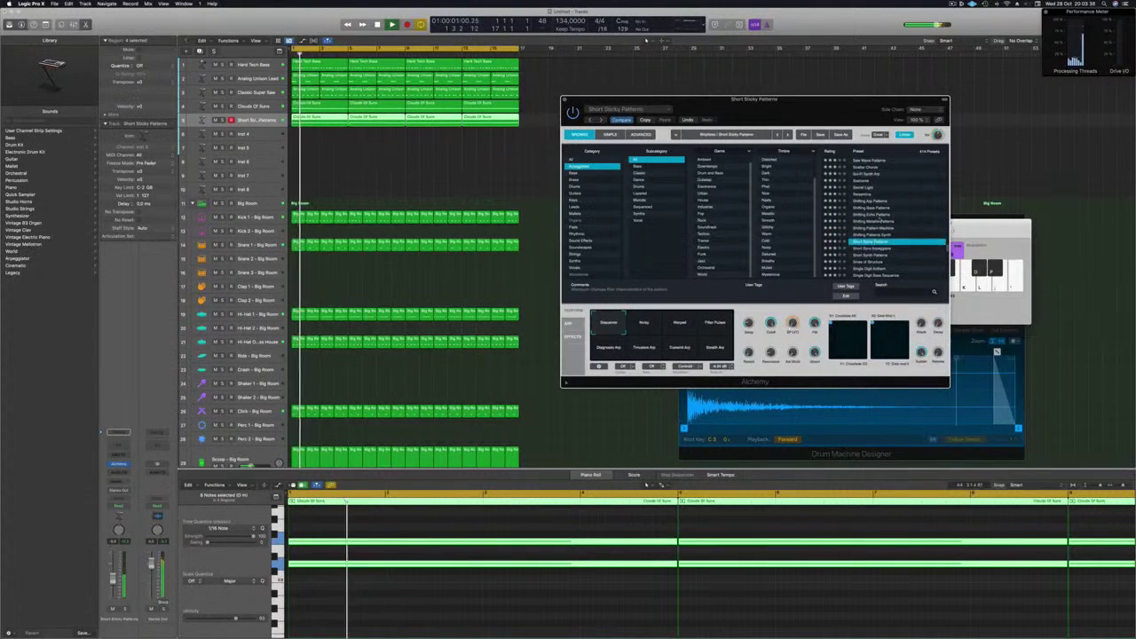
left_click(873, 215)
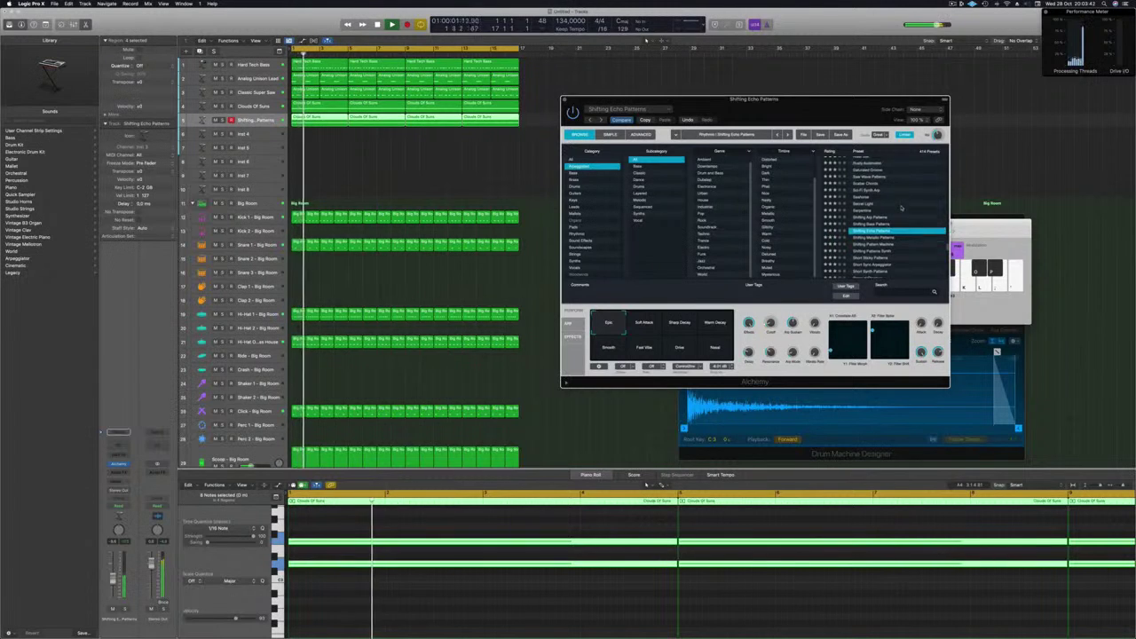
scroll(900, 206, "up", 1)
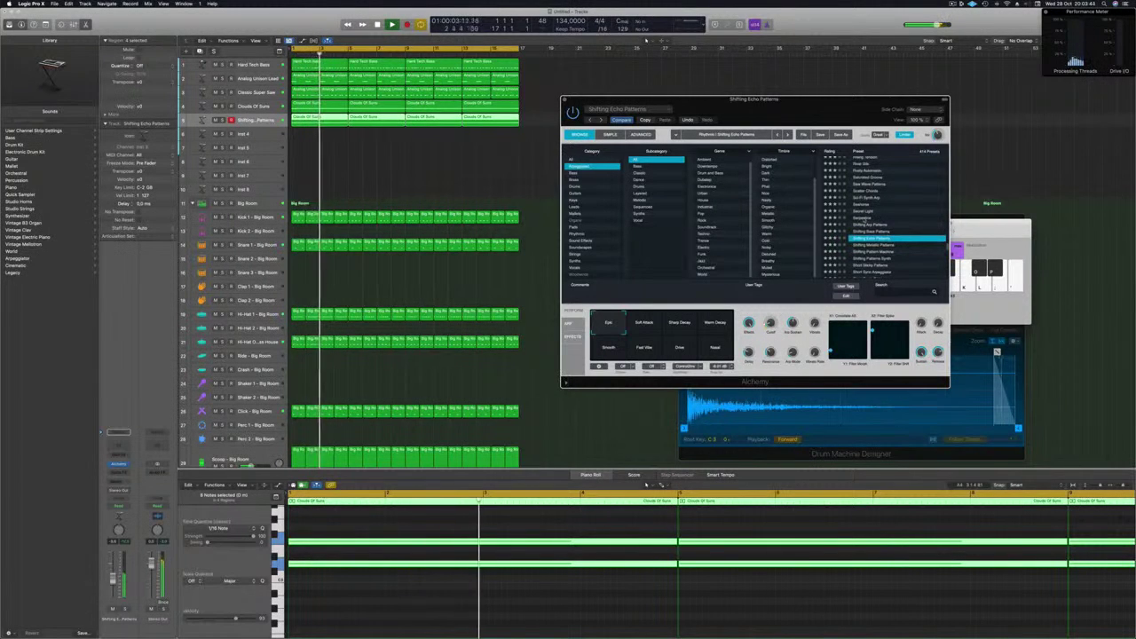
left_click(864, 219)
key("space")
key("space")
Load the Secret Light preset and compare its Sine, Bright 2, Heavy Glides, Bright Glides and Bright snapshots
left_click(859, 211)
scroll(902, 205, "up", 3)
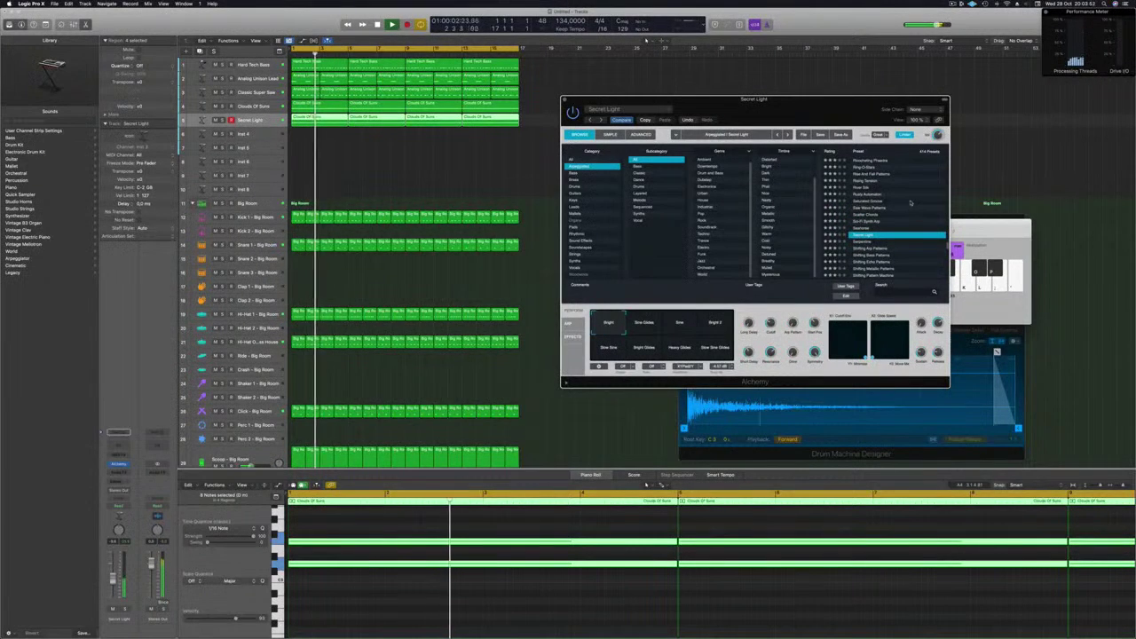
left_click(657, 330)
left_click(679, 326)
left_click(714, 325)
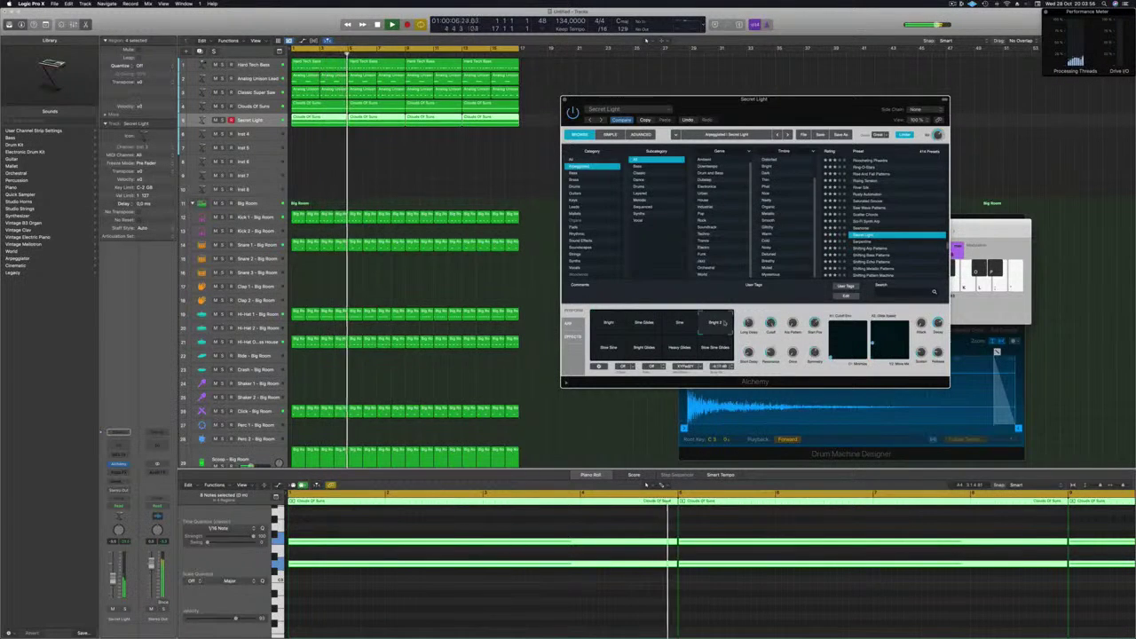
left_click(679, 342)
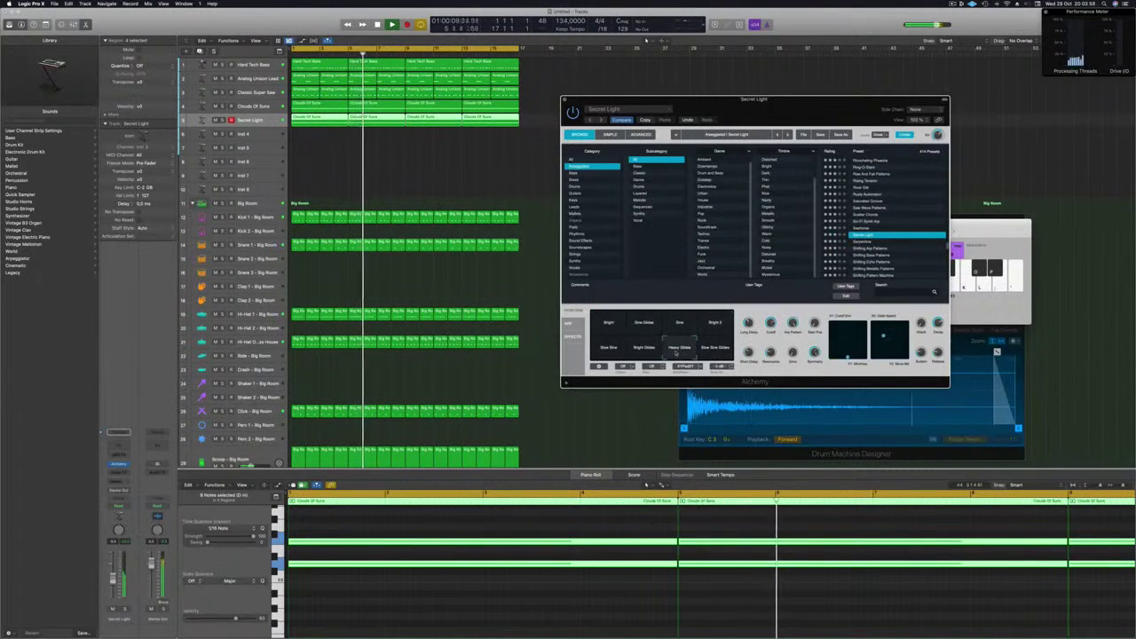
left_click(643, 343)
left_click(608, 325)
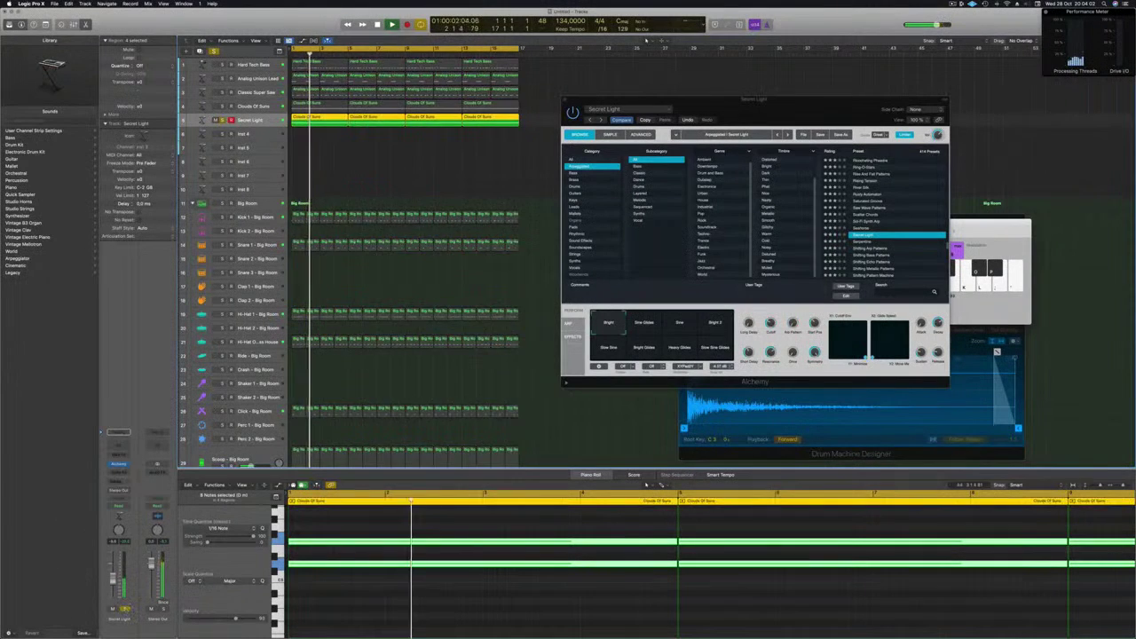
Audition the Ring-O-Stars preset and load Rhythm Ghost 01
scroll(878, 229, "up", 3)
scroll(880, 227, "up", 1)
left_click(878, 227)
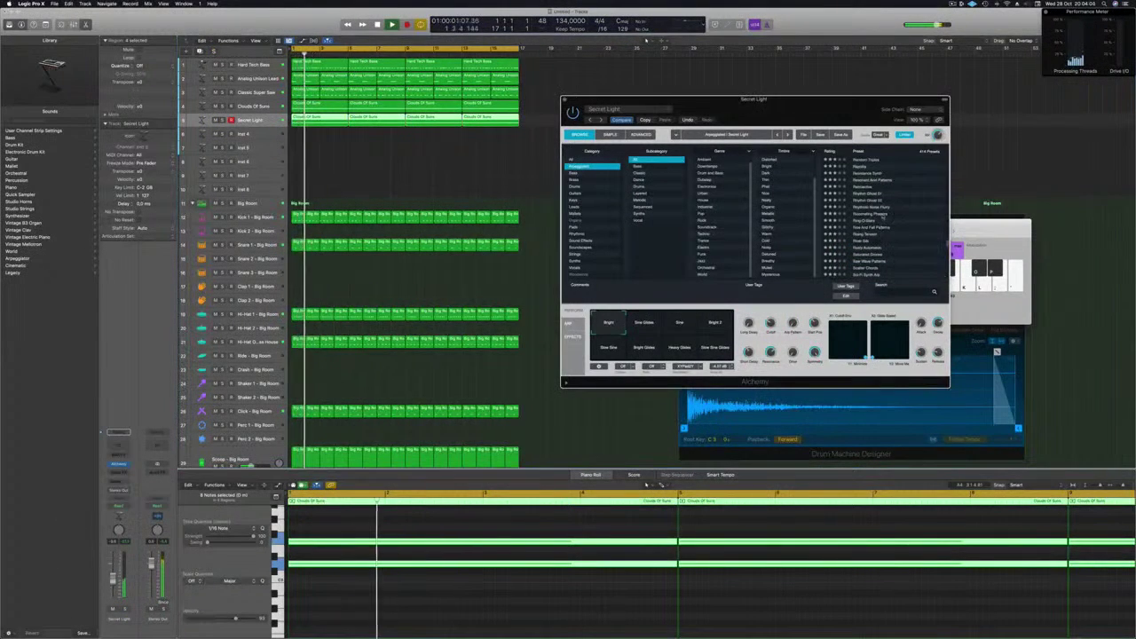
left_click(863, 221)
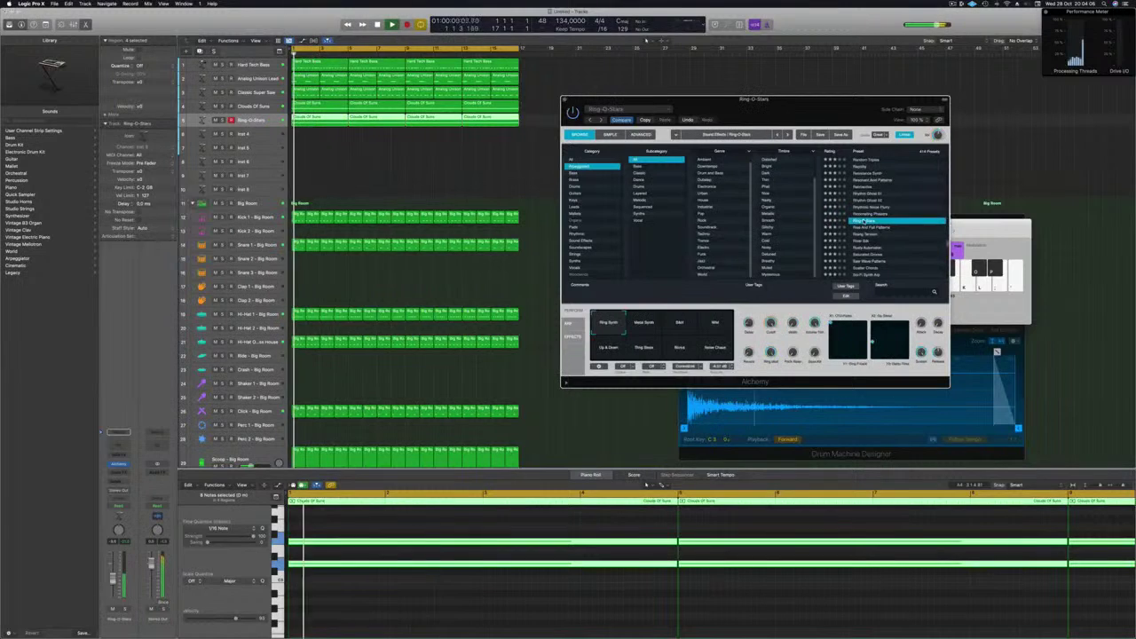
scroll(895, 204, "up", 1)
left_click(891, 202)
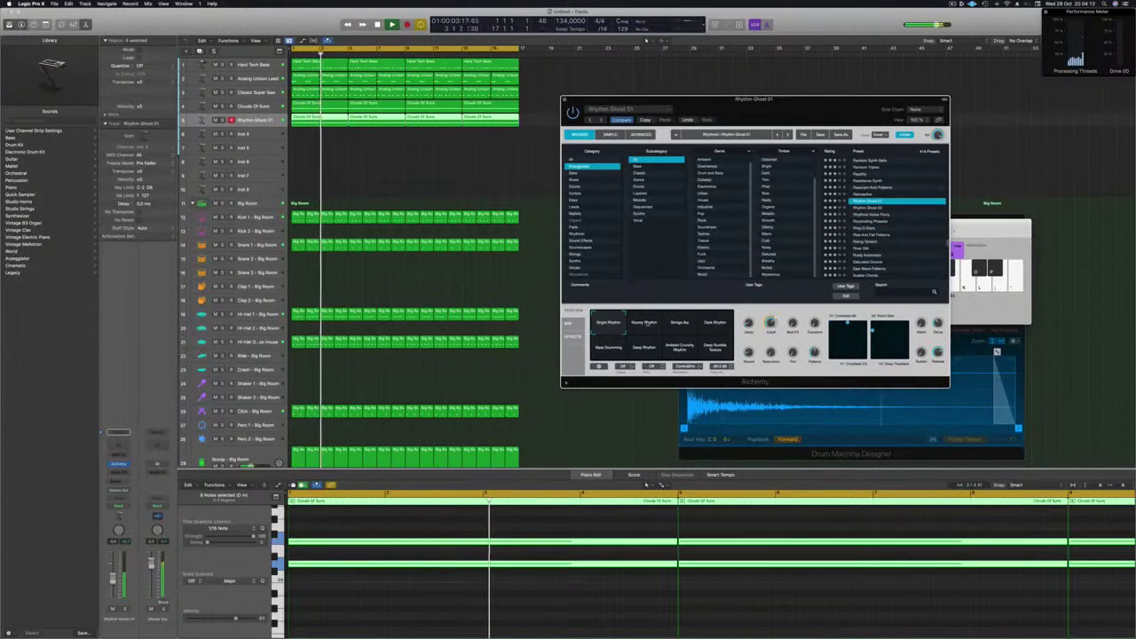
Audition Rhythm Ghost 01's Strings Arp, Dark Rhythm, Bass Drumming and Deep Rhythm snapshots, finishing on Bright Rhythm
left_click(677, 328)
left_click(713, 328)
left_click(608, 357)
key("space")
key("space")
left_click(653, 353)
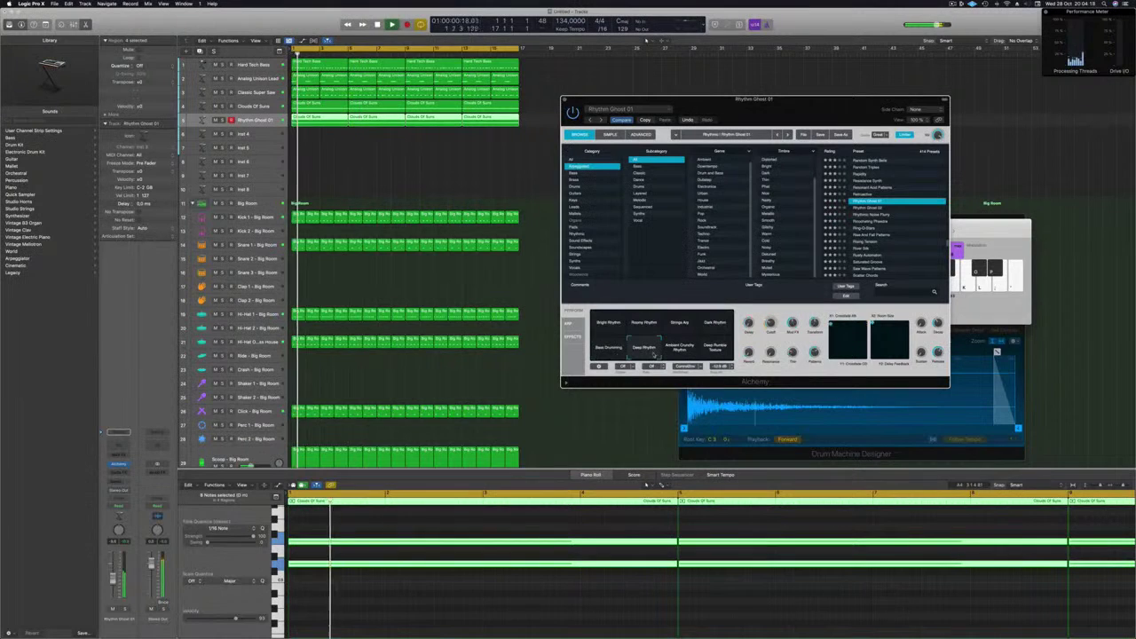
left_click(608, 323)
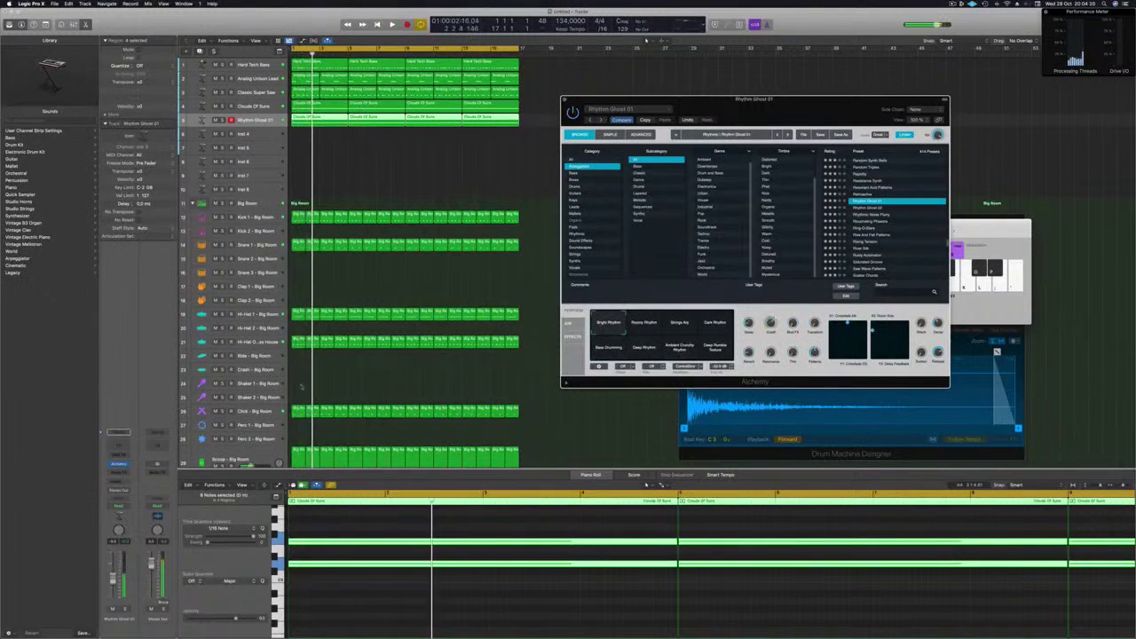
Compare the Rhythm Ghost 01 track soloed and in the full mix, restarting playback
left_click(647, 40)
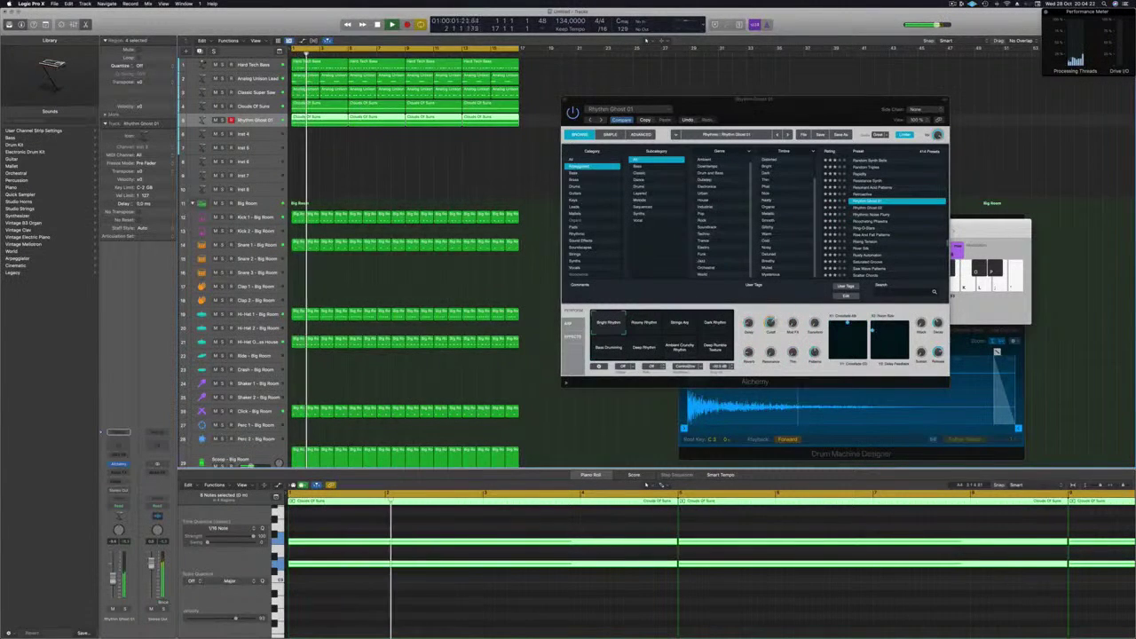
left_click(125, 609)
left_click(126, 609)
key("space")
key("space")
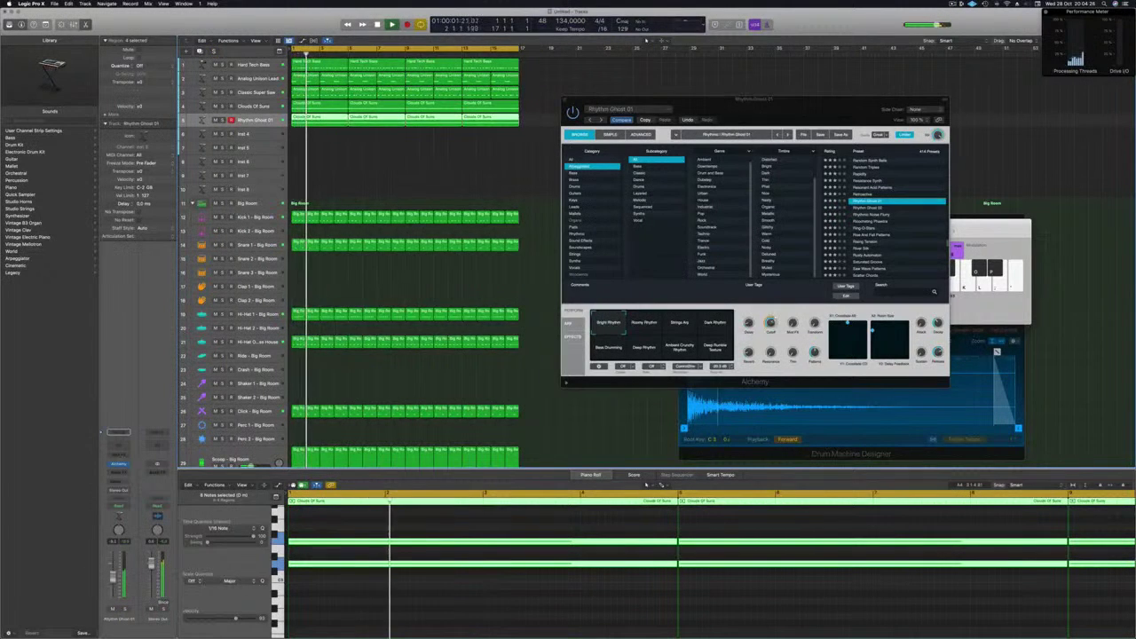
Adjust Rhythm Ghost 01's Crossfade AB/CD pad, close the Alchemy window and deselect the regions
left_click(842, 335)
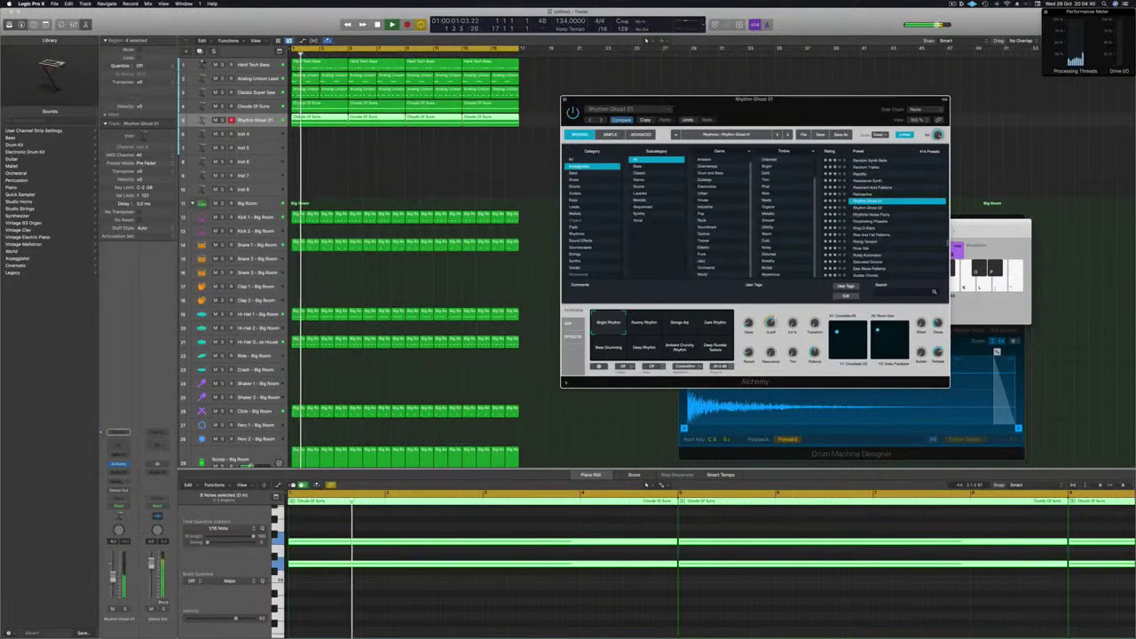
left_click(518, 161)
left_click(563, 99)
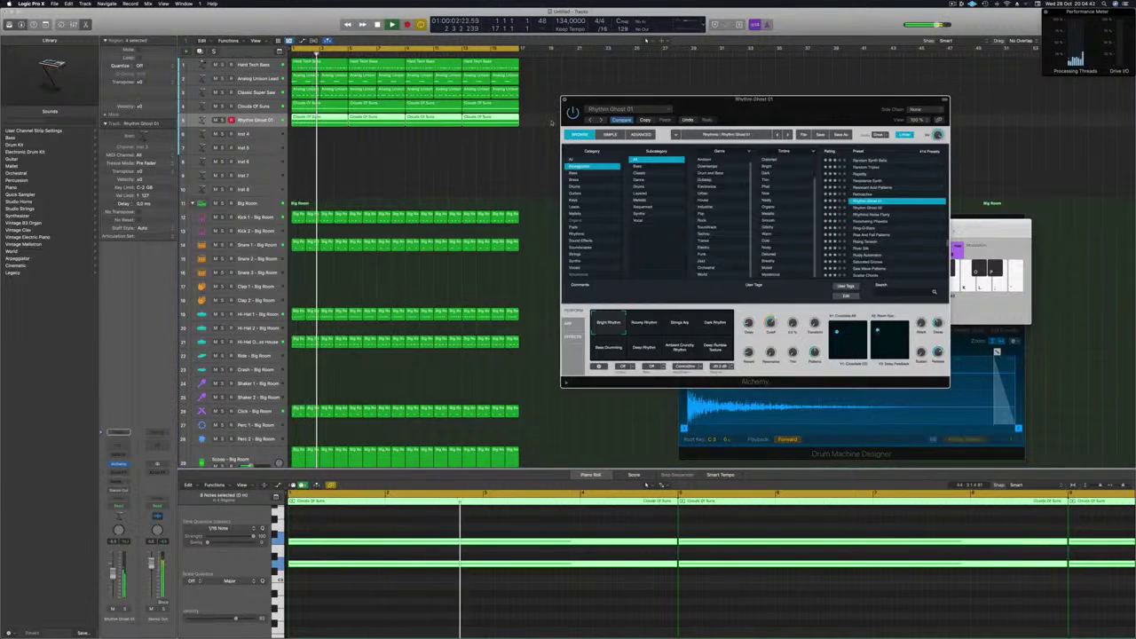
left_click(682, 102)
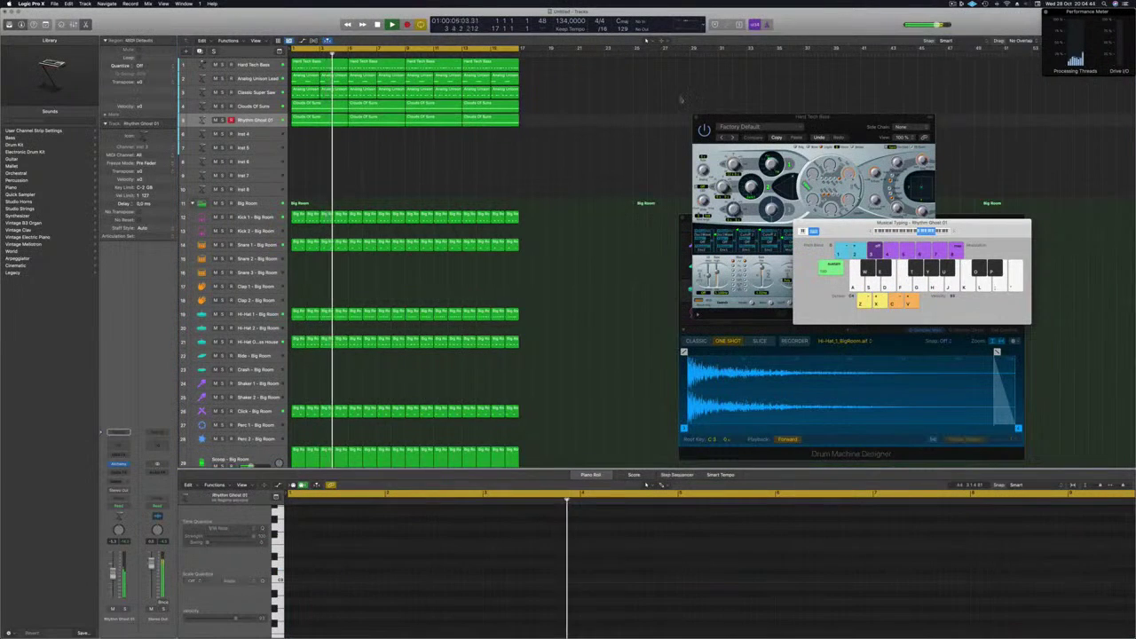
Repeat all regions once directly after the existing 16 bars to double the arrangement's length
key("super+Left")
key("super+Left")
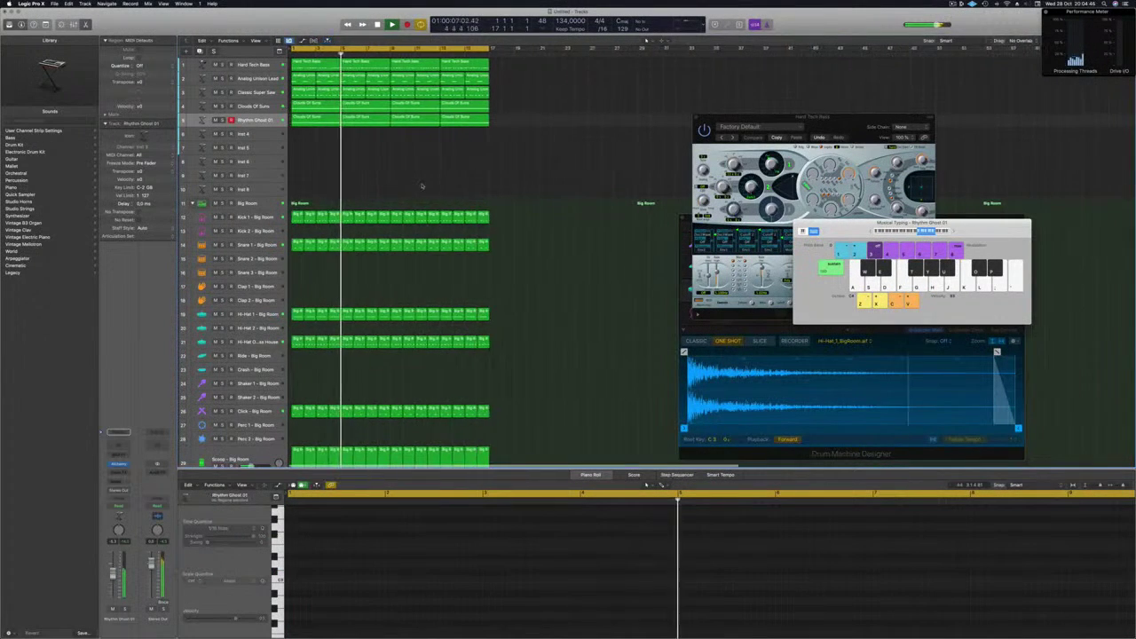
scroll(476, 182, "right", 2)
scroll(475, 180, "down", 1)
scroll(475, 179, "down", 2)
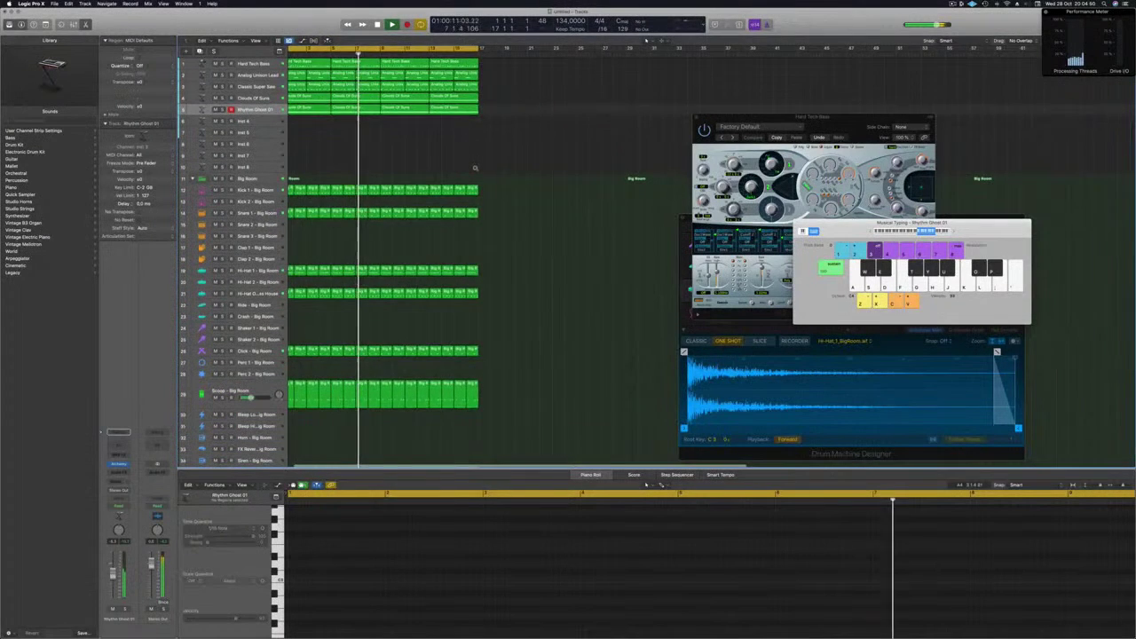
scroll(385, 149, "left", 1)
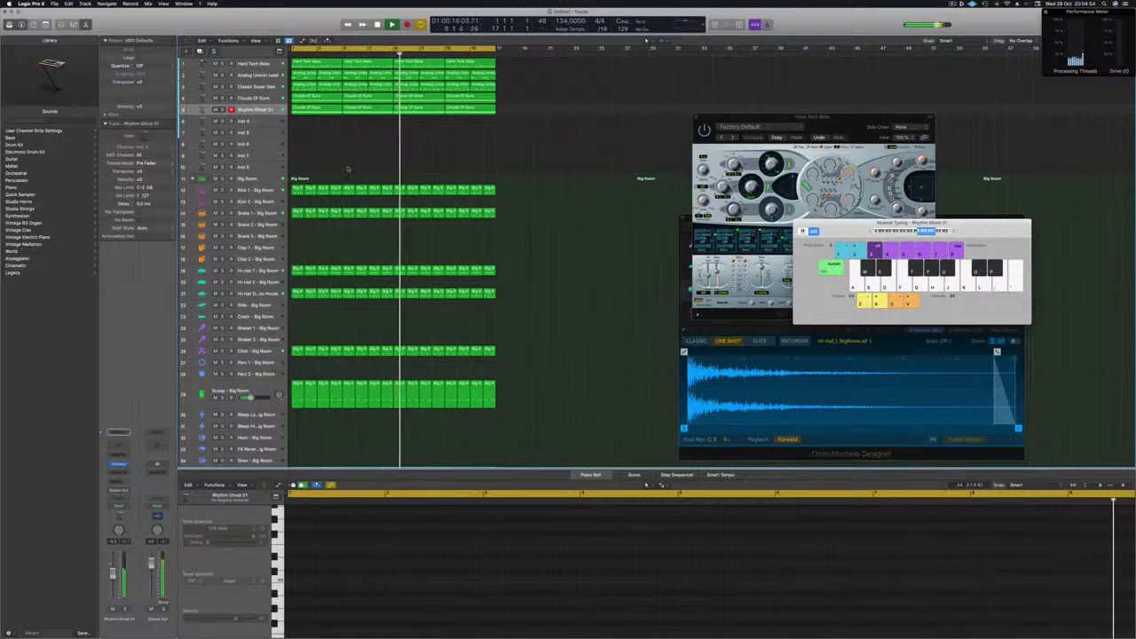
key("super+a")
key("super+r")
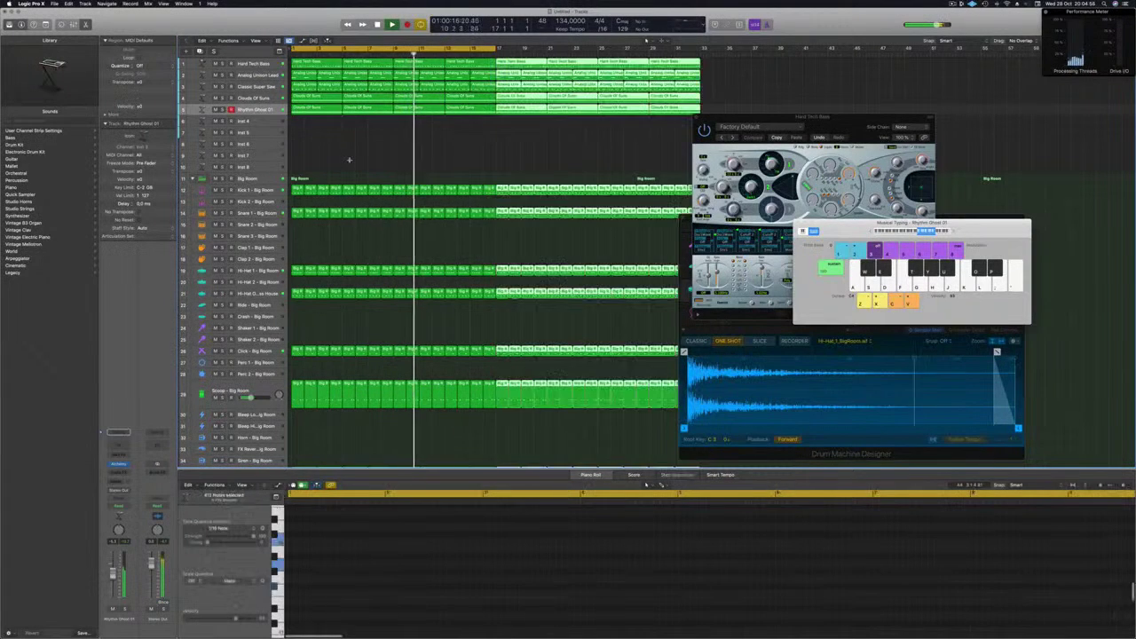
key("super+Left")
left_click(405, 157)
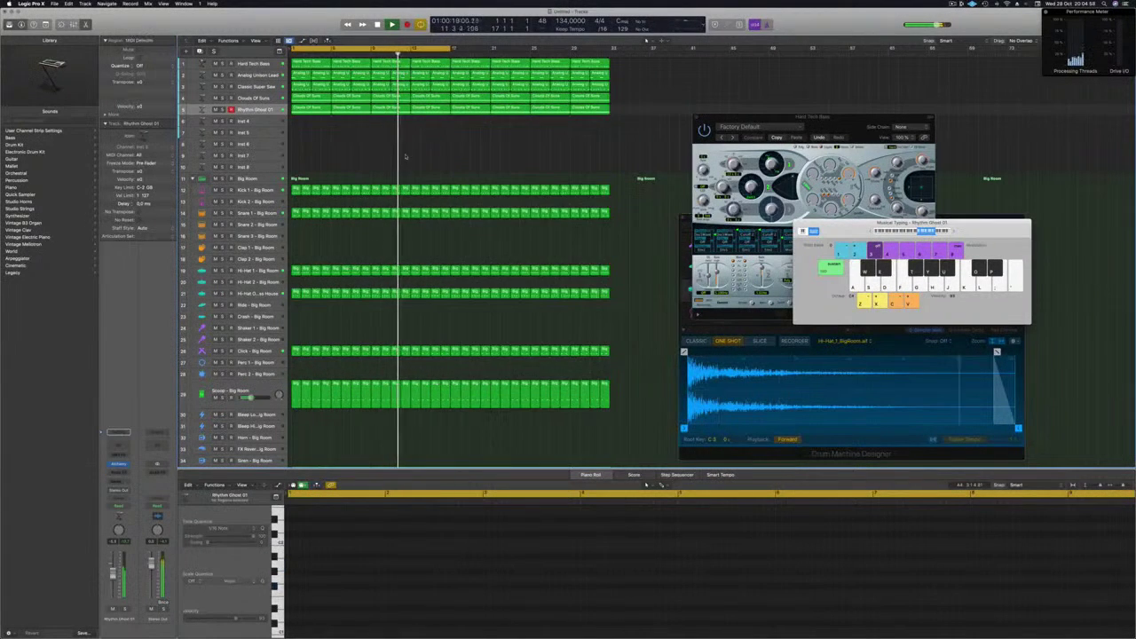
Delete the first two regions on the Clouds Of Suns track and the first four on the Classic Super Saw track
key("Return")
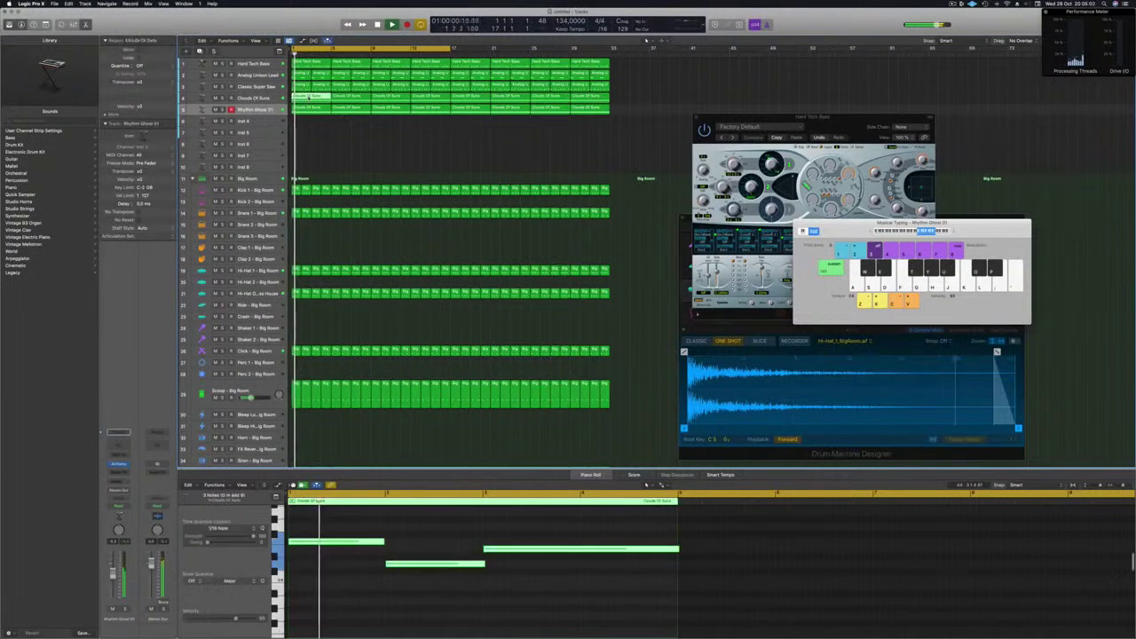
left_click(310, 107)
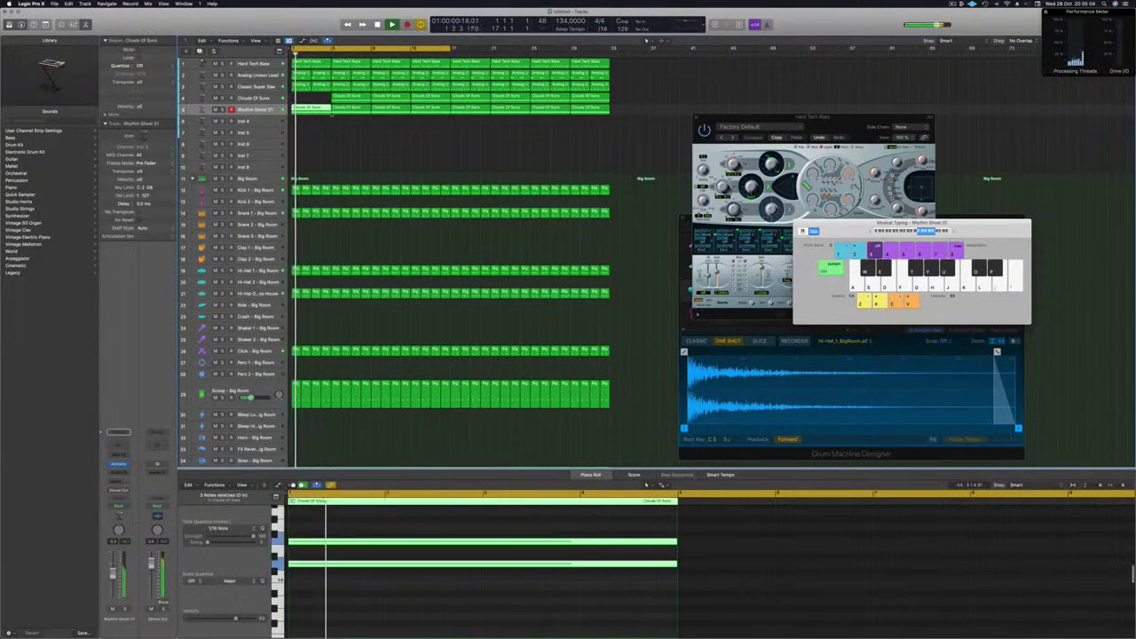
left_click(359, 98)
key("Delete")
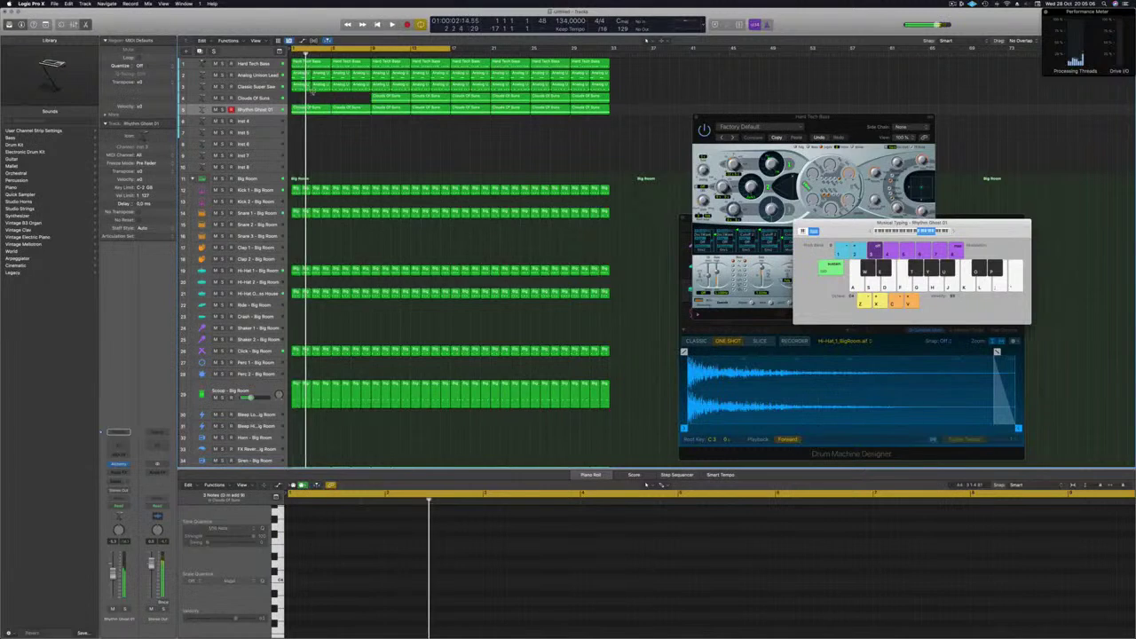
left_click_drag(302, 95, 360, 88)
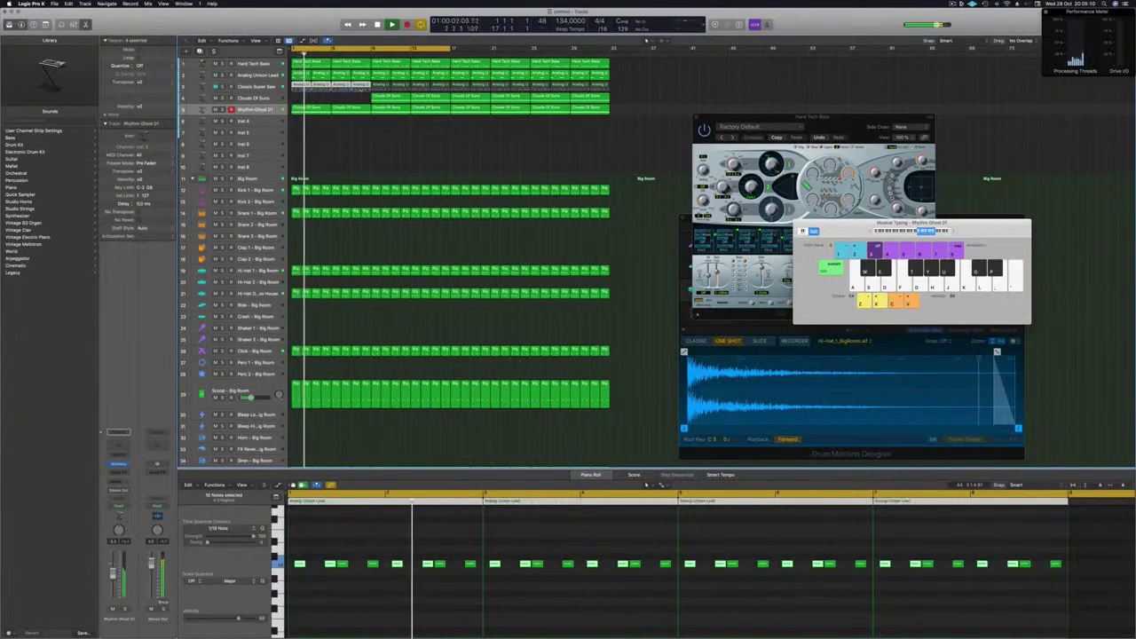
key("Delete")
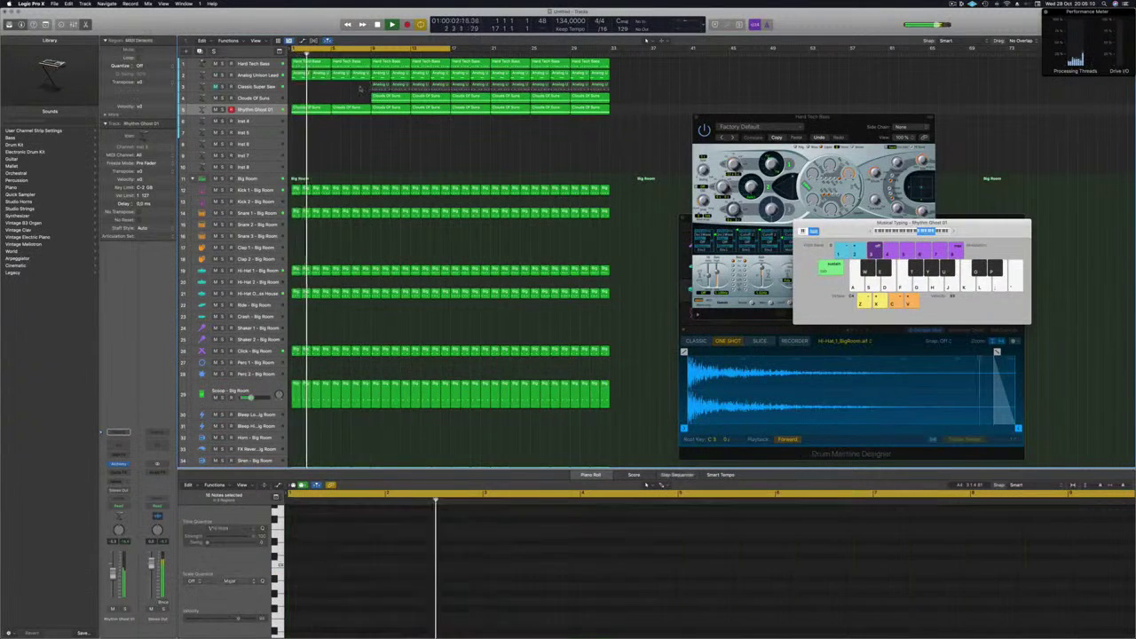
Delete the first four regions on the Analog Unison Lead track and restart playback from the beginning
left_click(264, 64)
left_click(332, 54)
left_click(351, 54)
key("Return")
left_click_drag(310, 89, 363, 80)
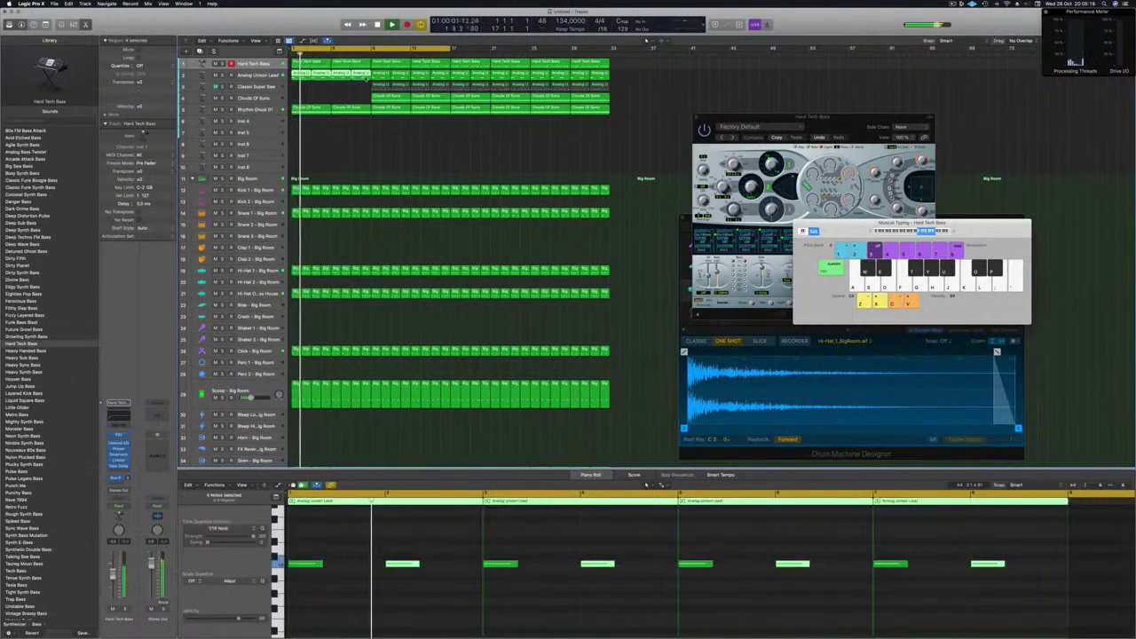
key("Delete")
key("Return")
Select the Rhythm Ghost 01 track and reopen its Alchemy instrument
left_click(258, 64)
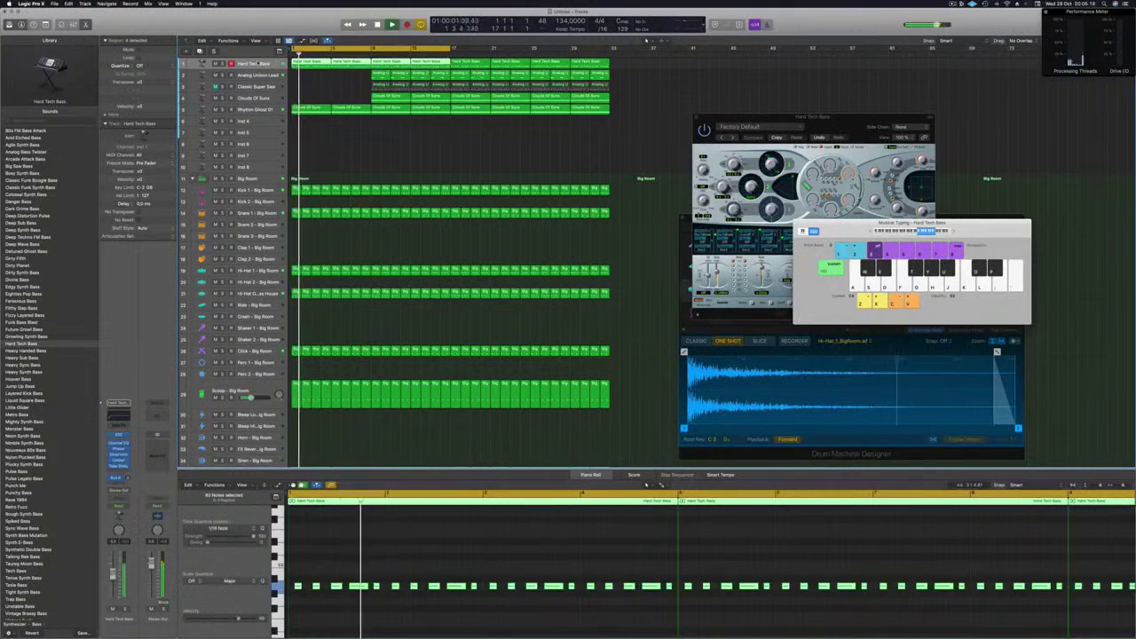
left_click(265, 108)
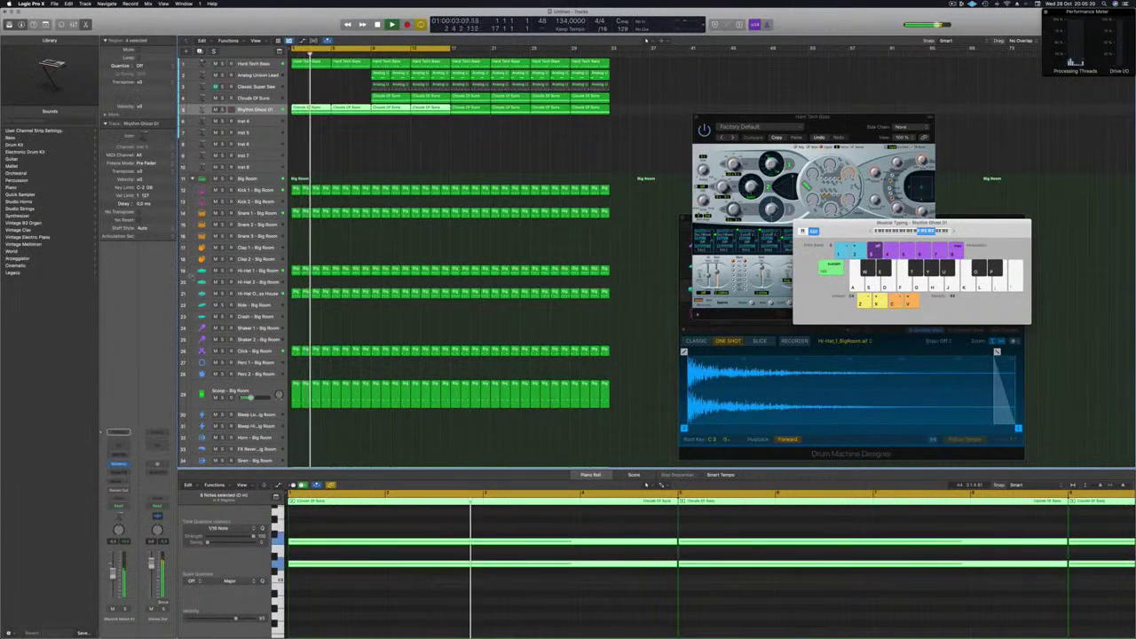
left_click(119, 464)
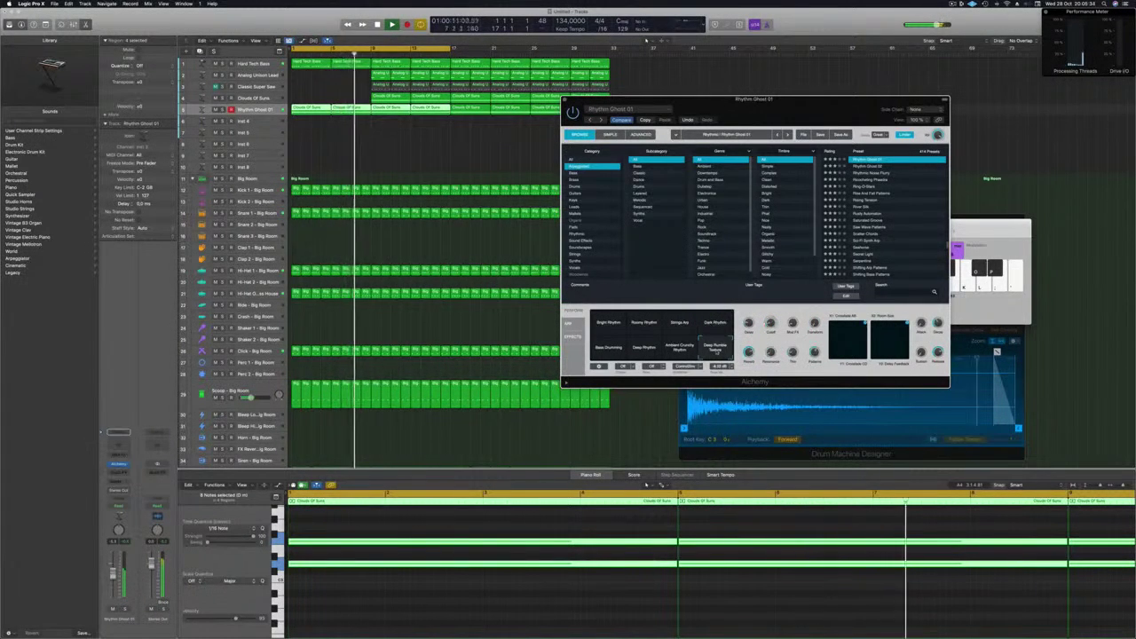
Solo the Rhythm Ghost 01 track and try Alchemy's Ambient Crunchy Rhythm snapshot before switching to Deep Rhythm
key("Return")
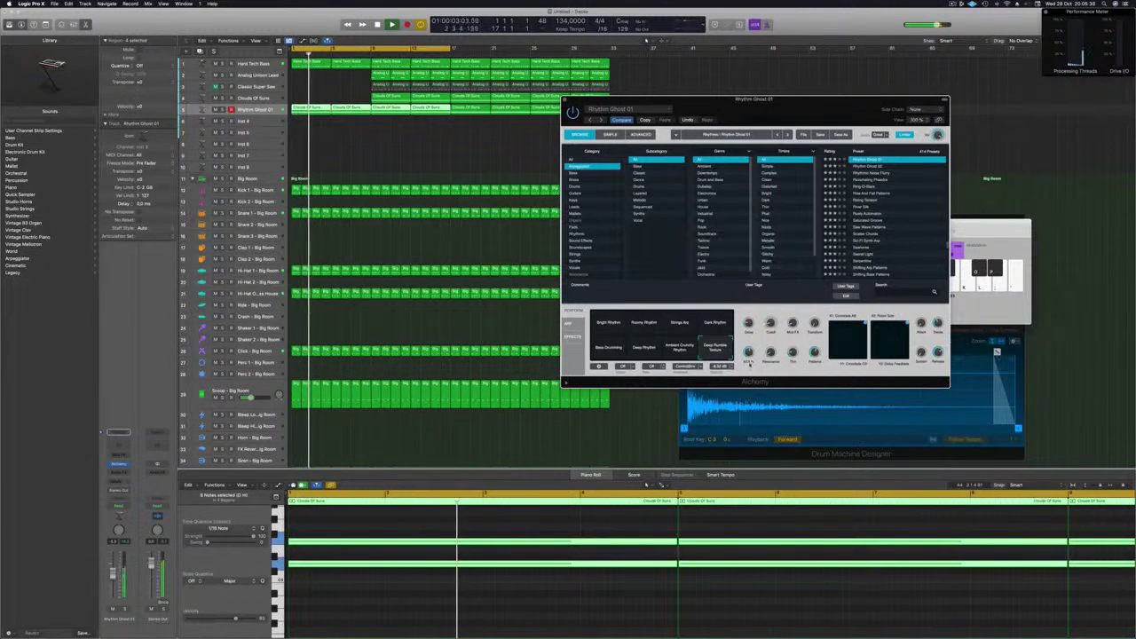
key("Return")
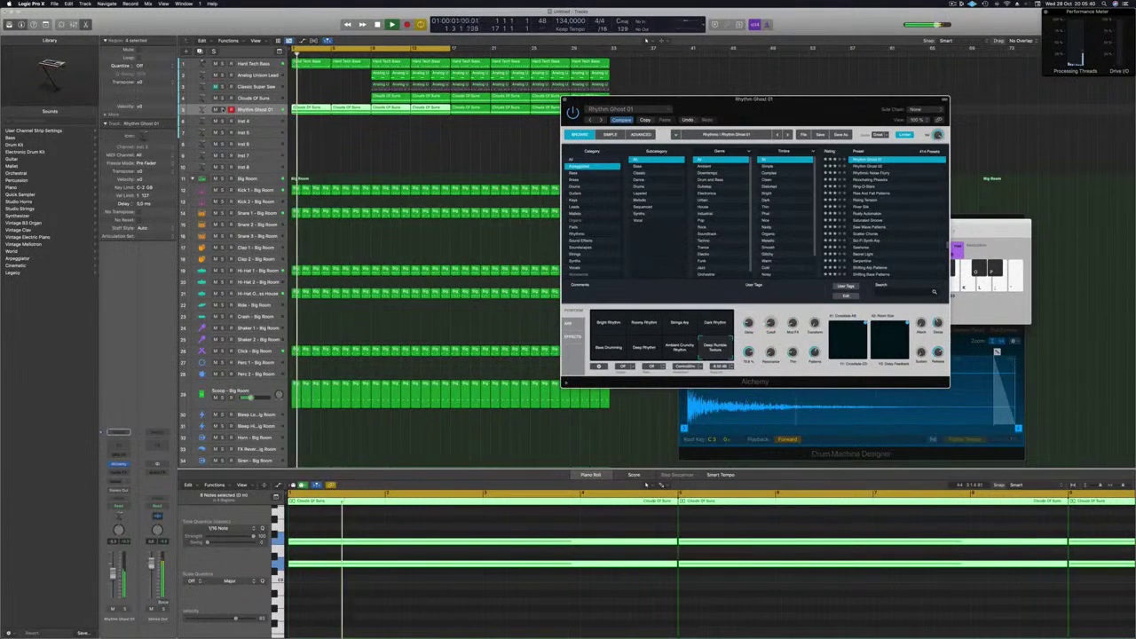
key("ctrl+s")
left_click(668, 348)
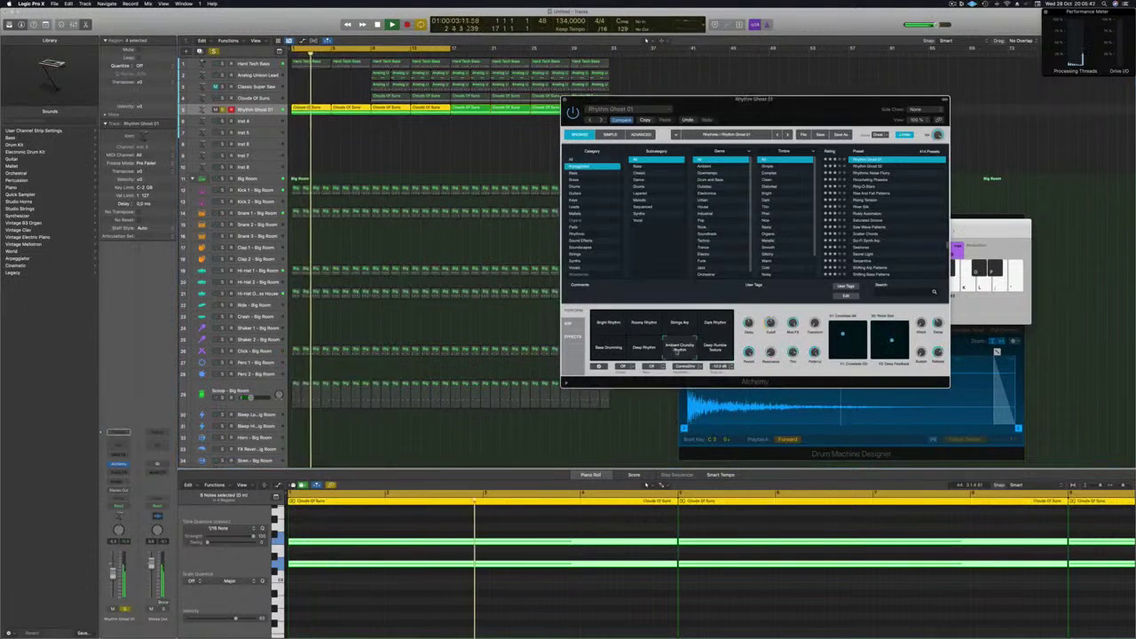
left_click(637, 352)
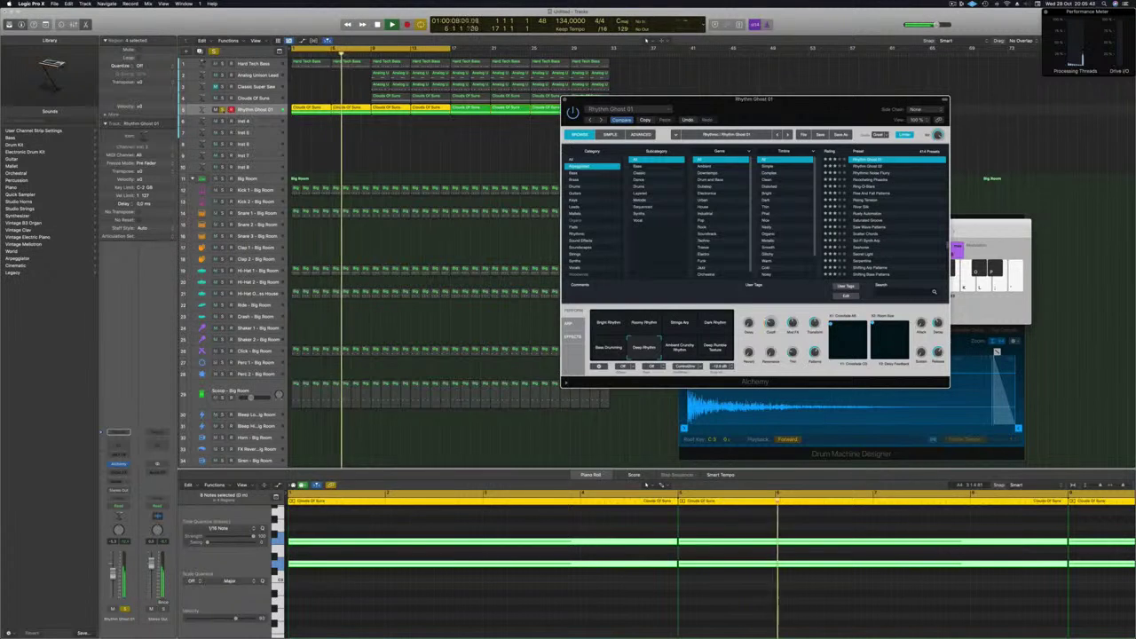
Unsolo the Rhythm Ghost 01 track and replay the full arrangement from the beginning
left_click(223, 110)
key("Return")
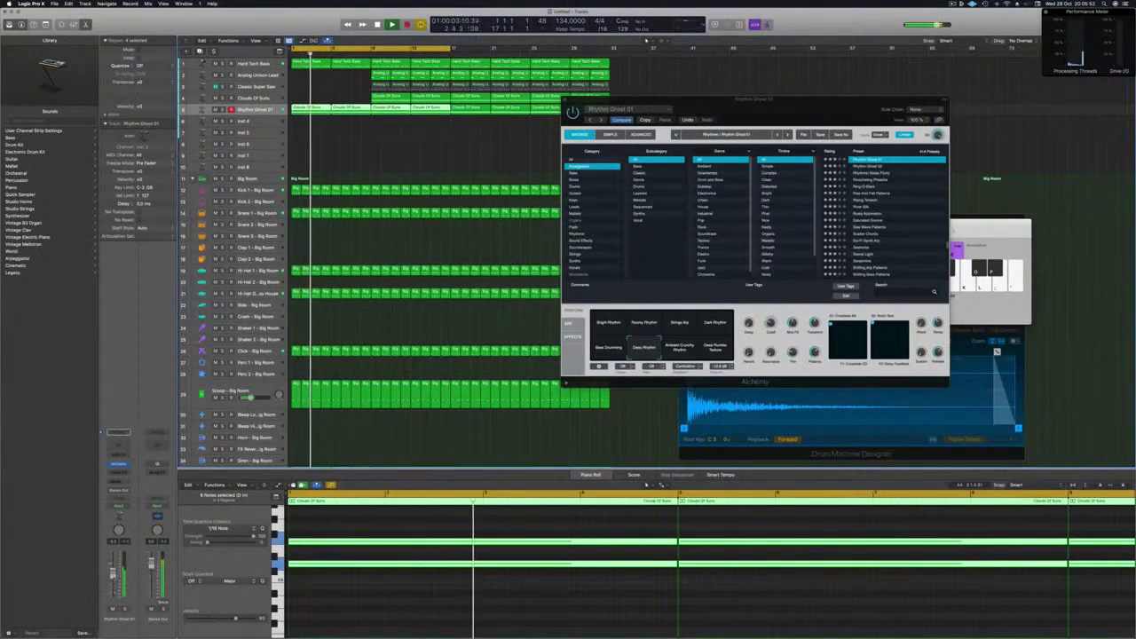
key("s")
key("s")
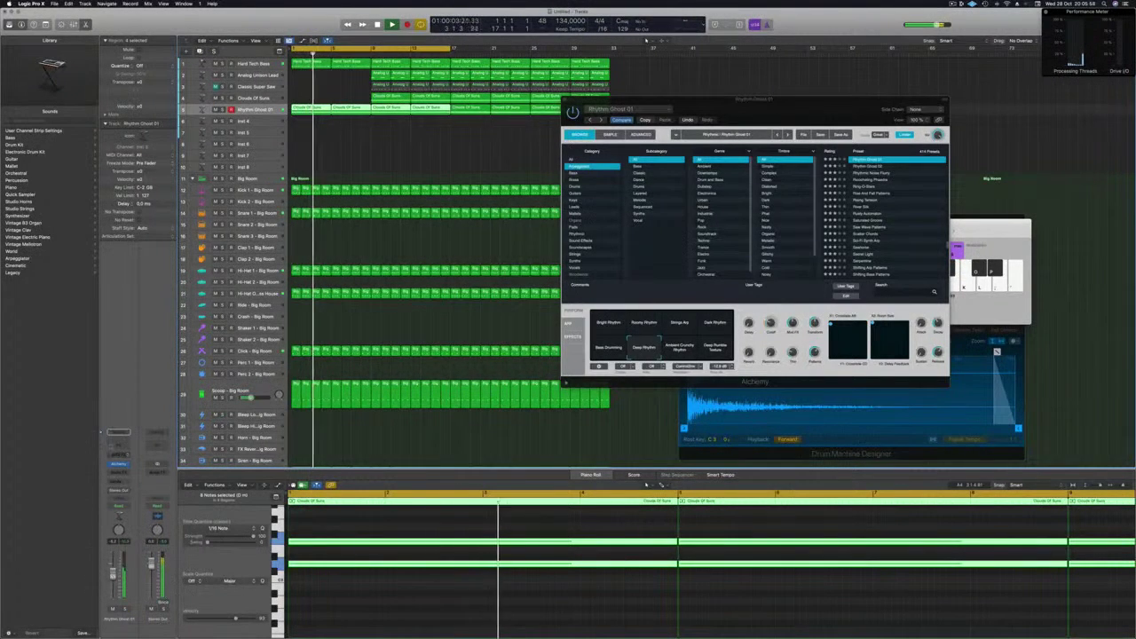
Add a Channel EQ to the Rhythm Ghost 01 track with a low cut moved up in frequency
left_click(112, 446)
left_click(391, 133)
mouse_move(406, 188)
left_mouse_down()
mouse_move(474, 199)
mouse_move(491, 188)
left_mouse_up()
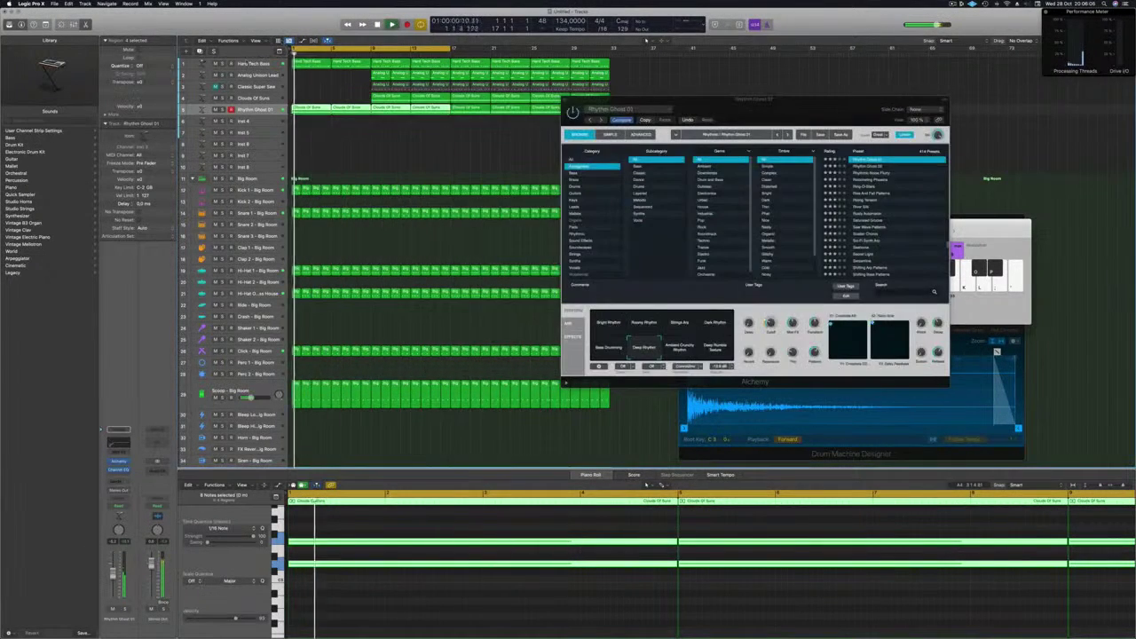
Enable the high cut in the Hard Tech Bass track's Channel EQ at 200 Hz and 24 dB/Oct, with the analyzer on
left_click(248, 64)
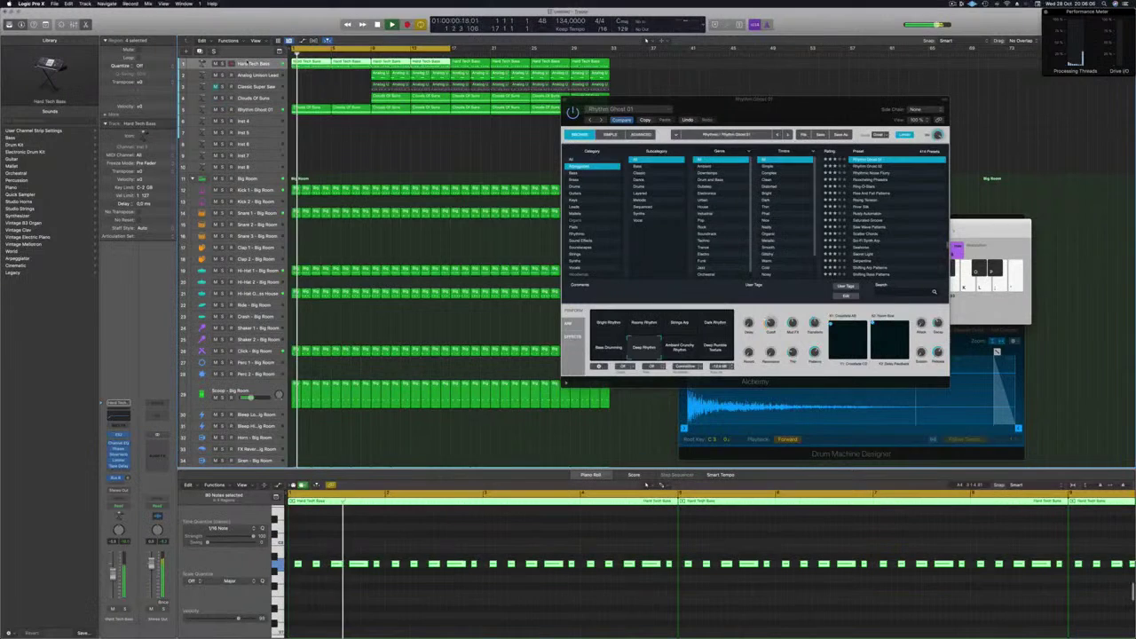
key("space")
key("space")
left_click(121, 414)
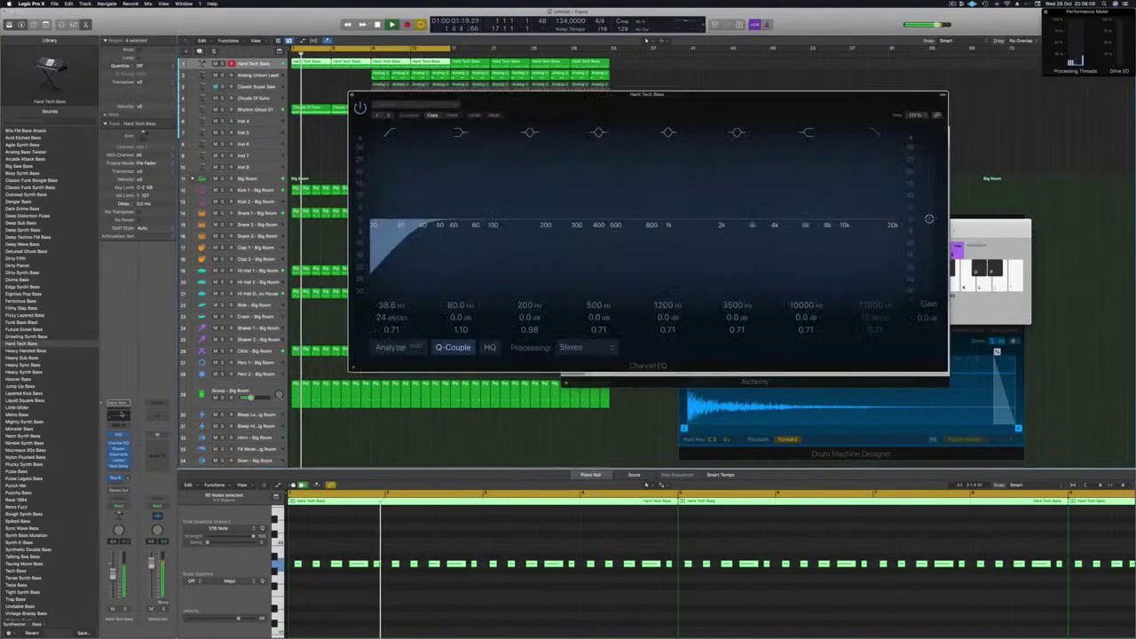
left_click(877, 139)
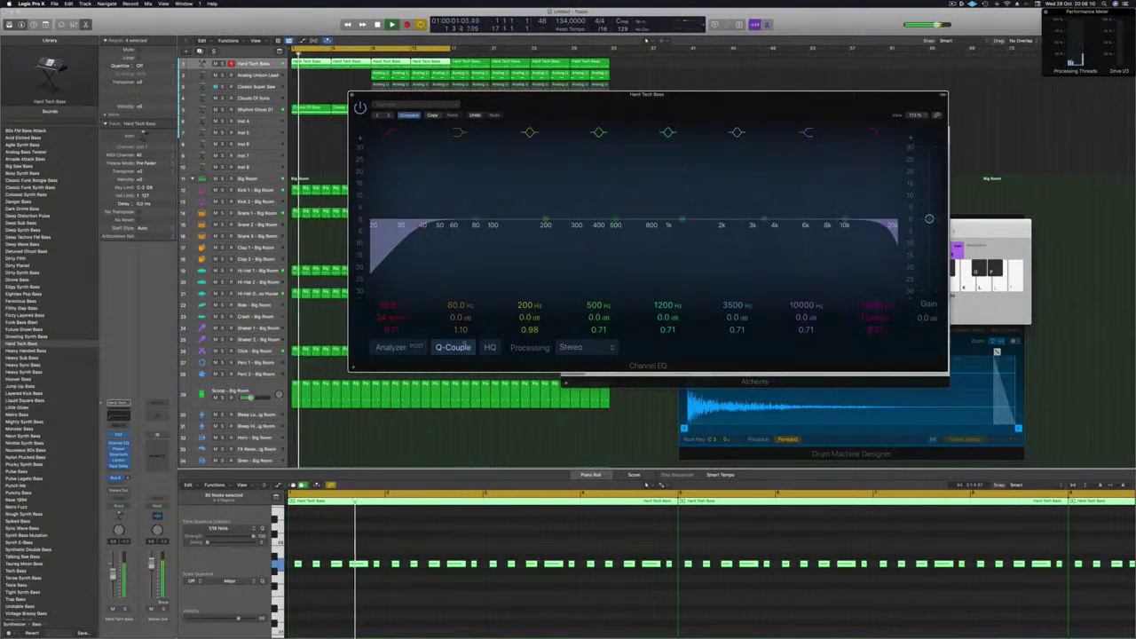
left_click(393, 347)
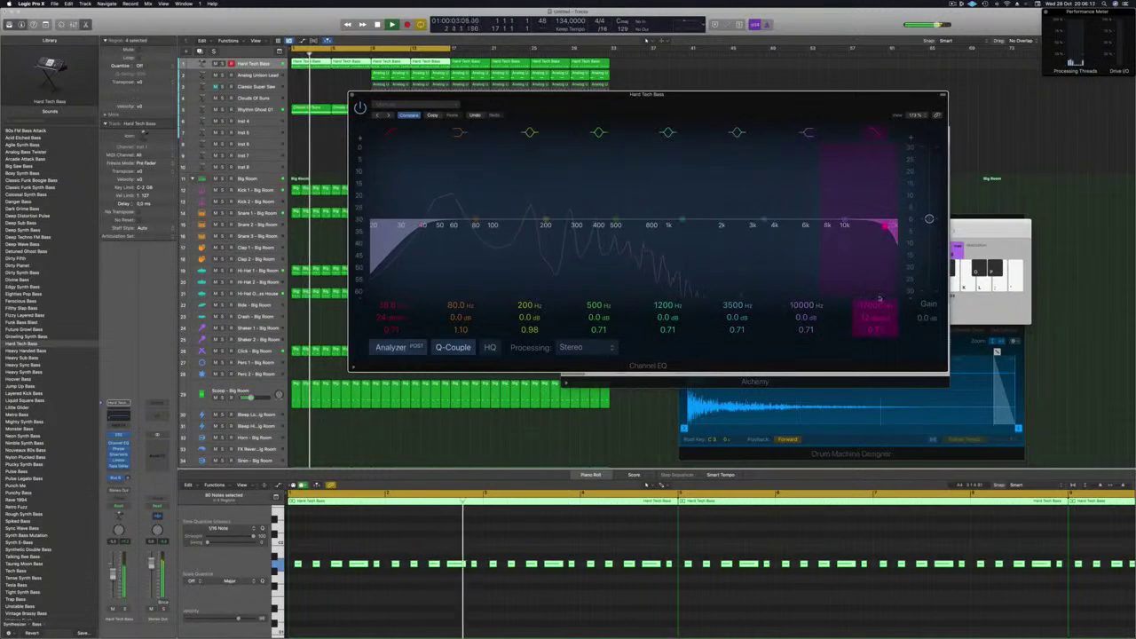
left_click_drag(877, 297, 549, 293)
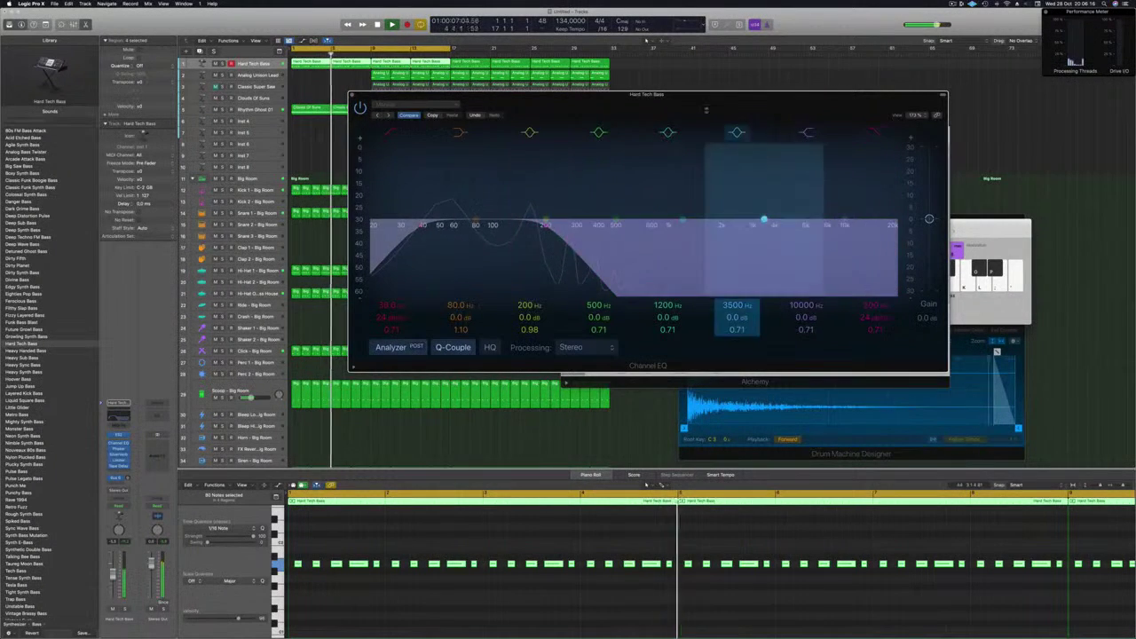
left_click_drag(572, 94, 639, 127)
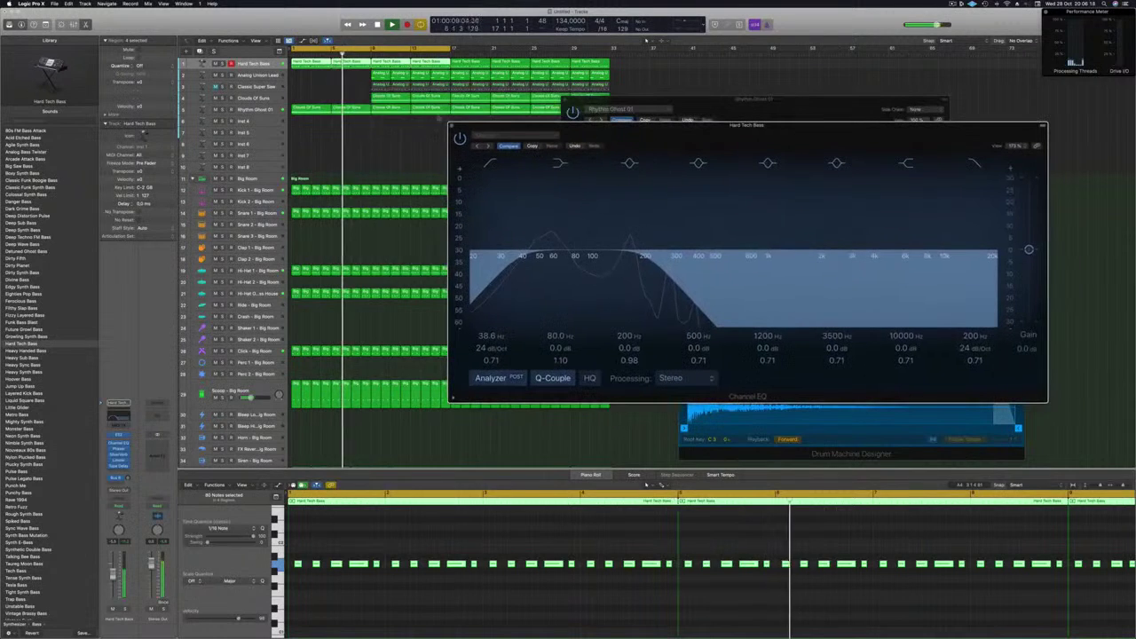
left_click(452, 126)
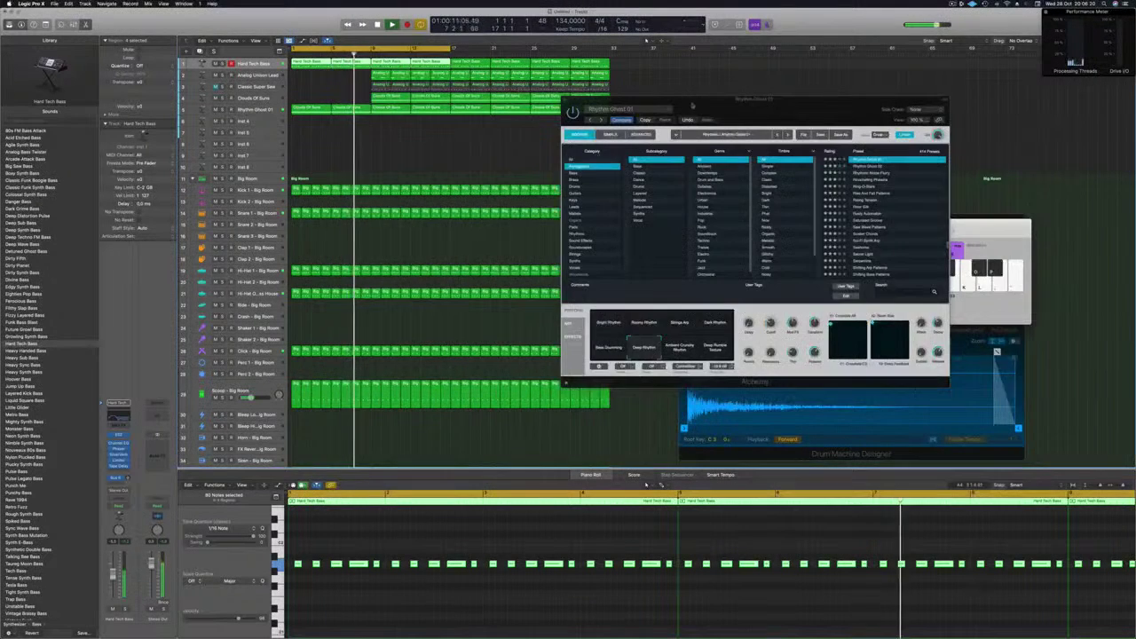
Adjust the Cutoff control of the Rhythm Ghost 01 track's Alchemy instrument and close the plug-in window
left_click_drag(719, 101, 832, 109)
key("Return")
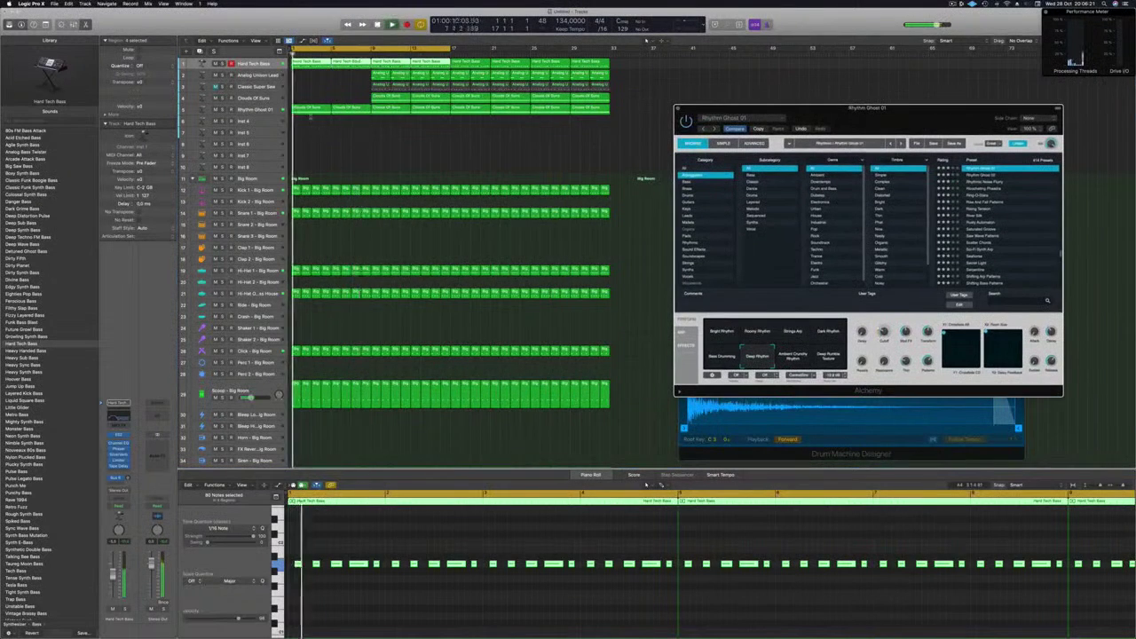
left_click(269, 110)
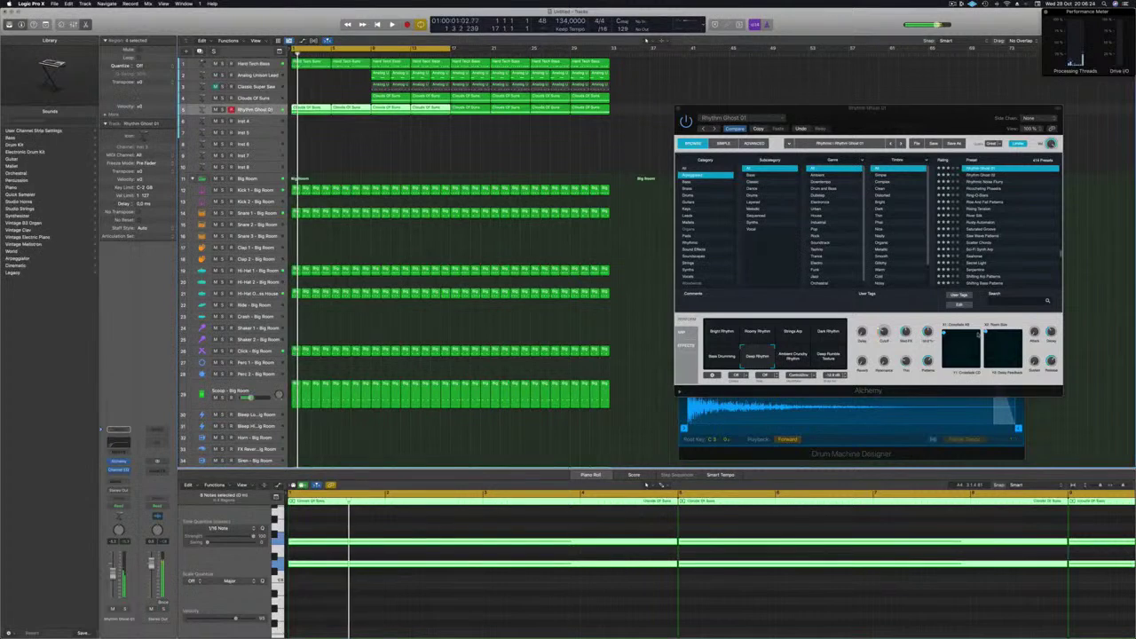
left_click(886, 320)
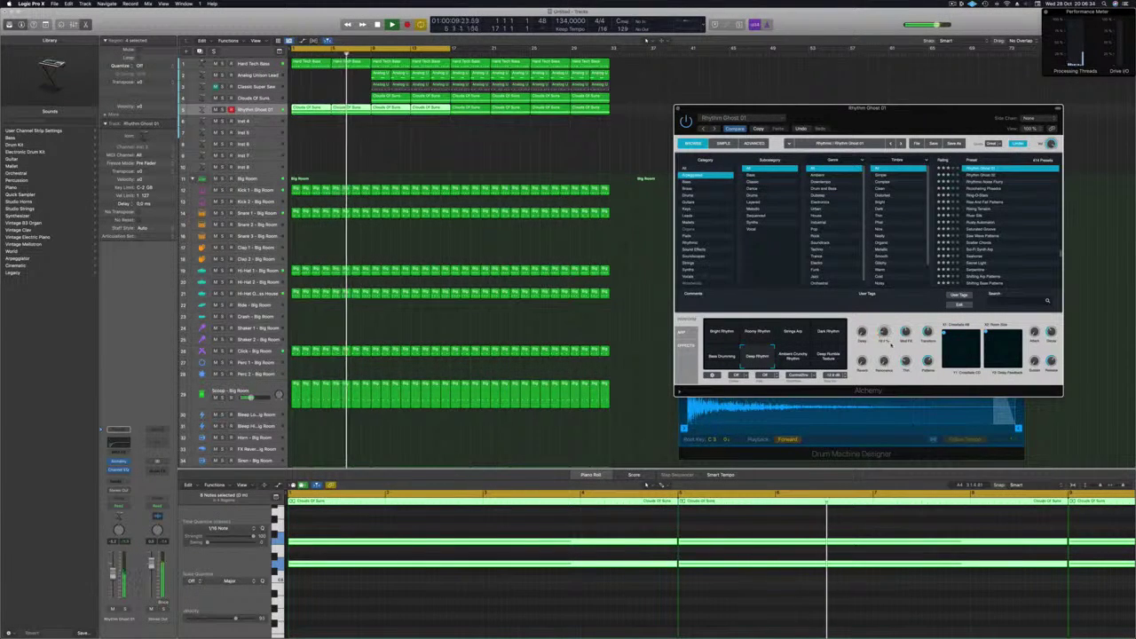
left_click_drag(828, 117, 760, 124)
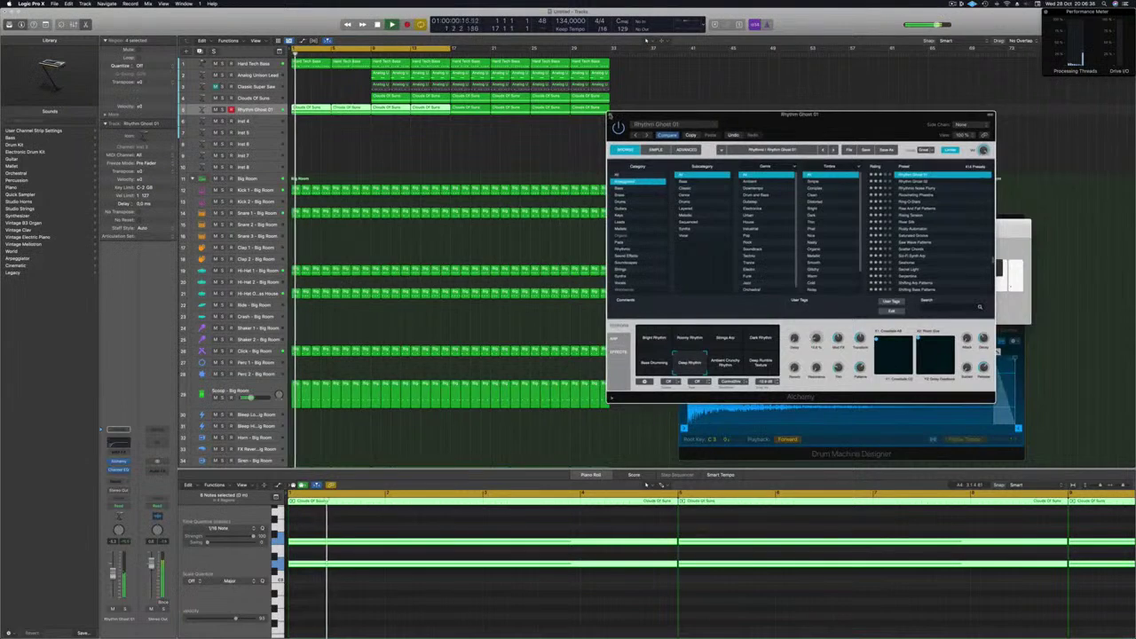
left_click(610, 116)
Delete the Classic Super Saw and Clouds Of Suns regions in bars 9 to 16
key("super+Left")
left_click(418, 161)
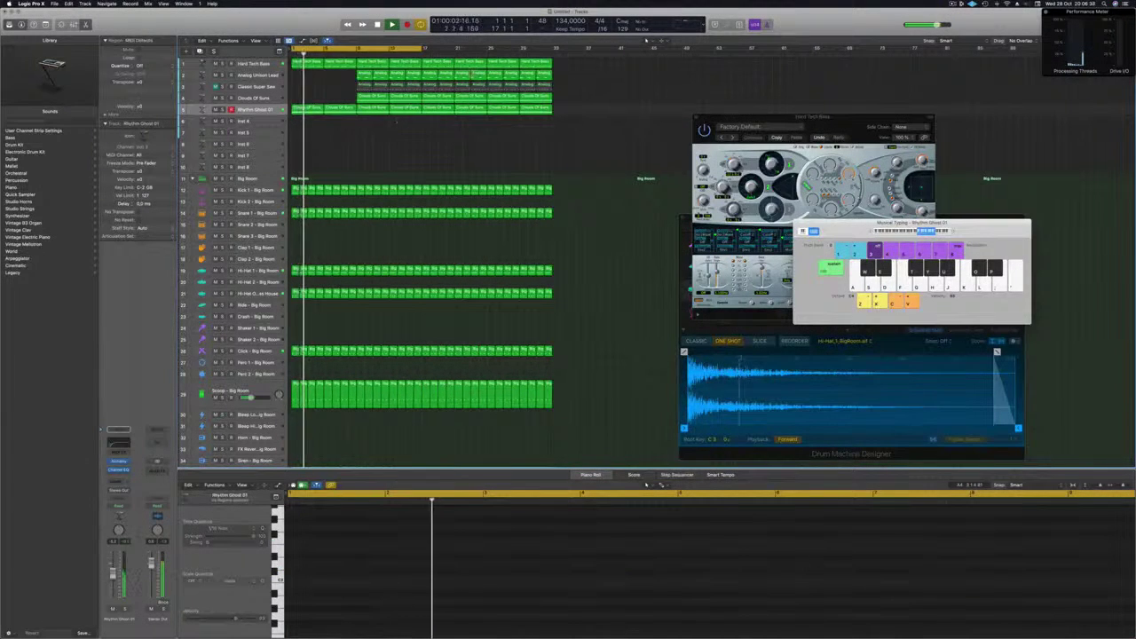
key("Return")
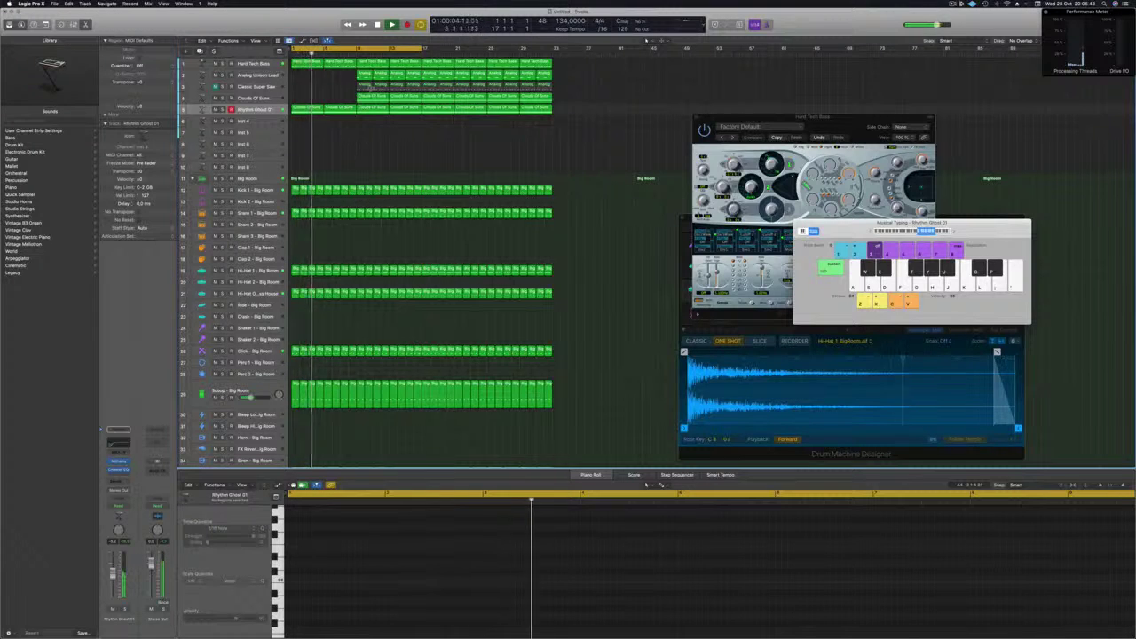
left_click_drag(349, 87, 406, 96)
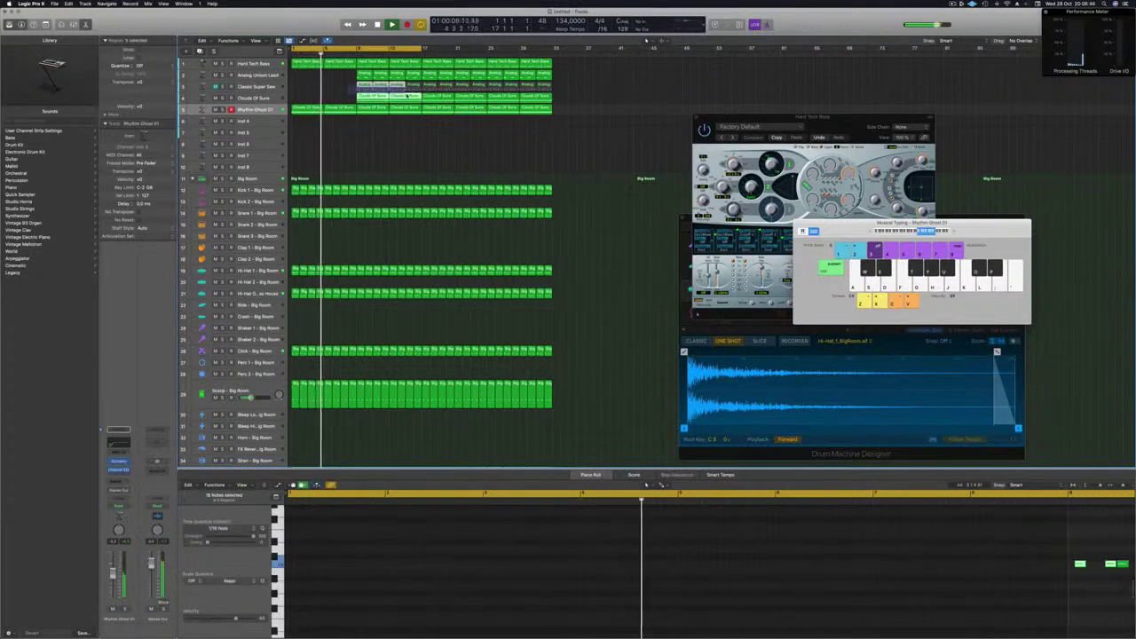
key("Delete")
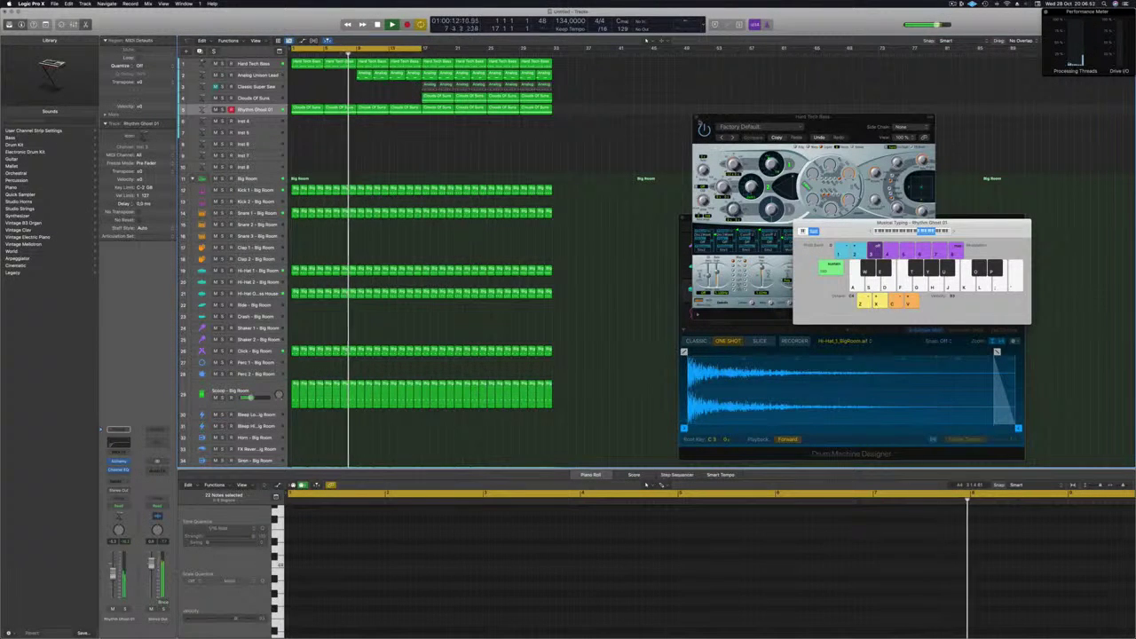
Close the Hard Tech Bass instrument window and delete the Analog Unison Lead regions in bars 9 to 16
left_click(696, 117)
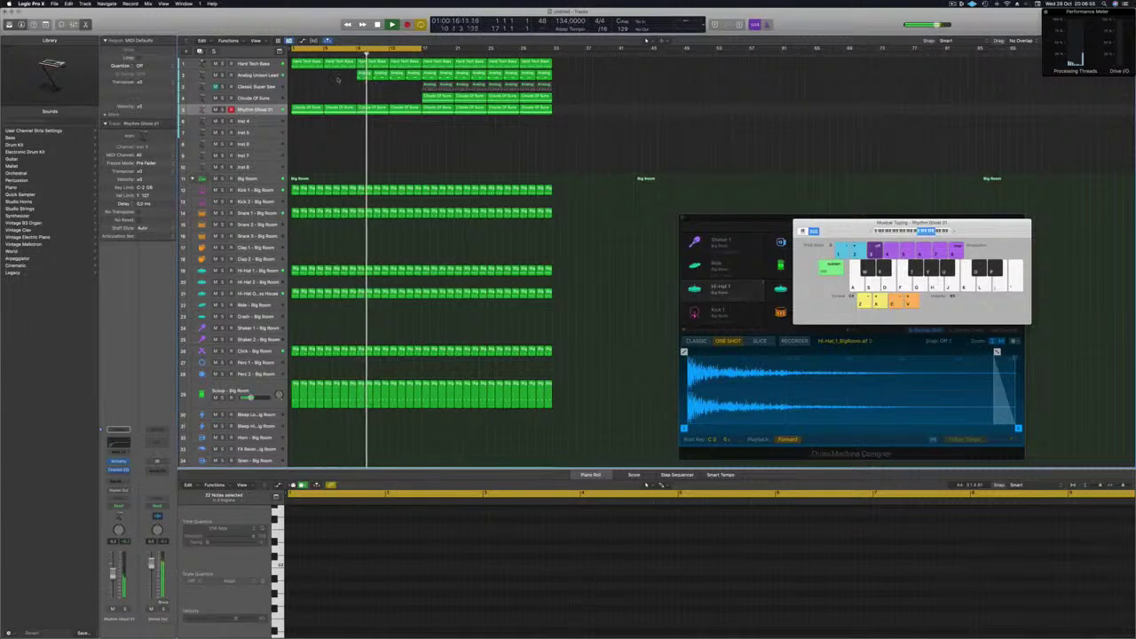
left_click(412, 76)
key("Delete")
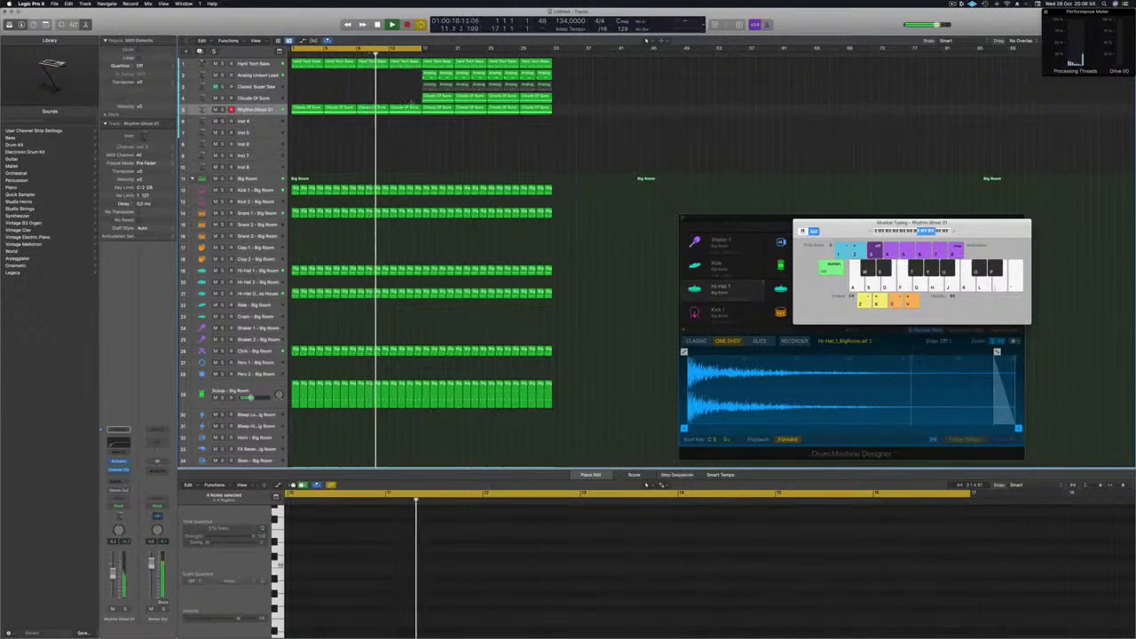
Copy a Clouds Of Suns region back to bars 9 and 13 on its own track
left_click(444, 98)
left_click_drag(435, 98, 384, 103)
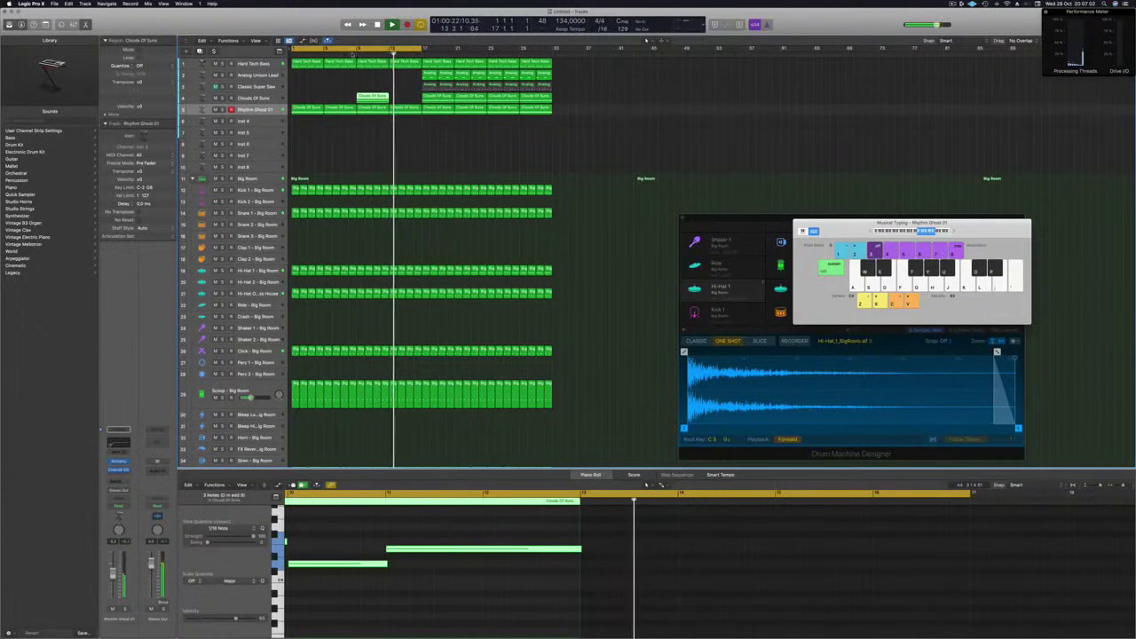
left_click(399, 87)
left_click(373, 97)
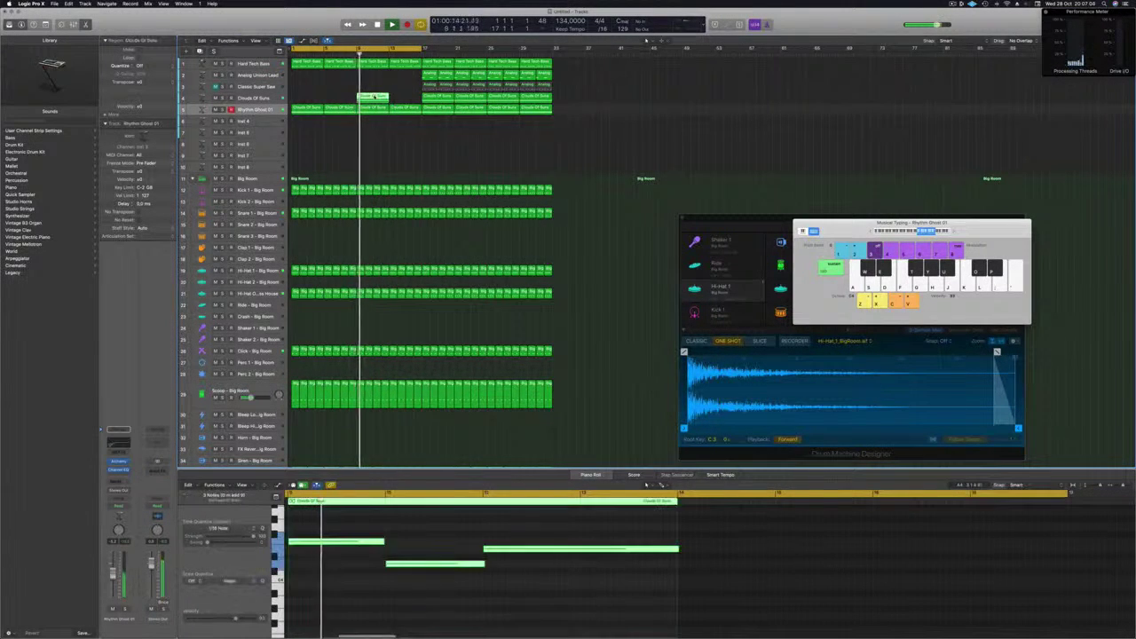
left_click_drag(374, 97, 404, 99)
key("super+Left")
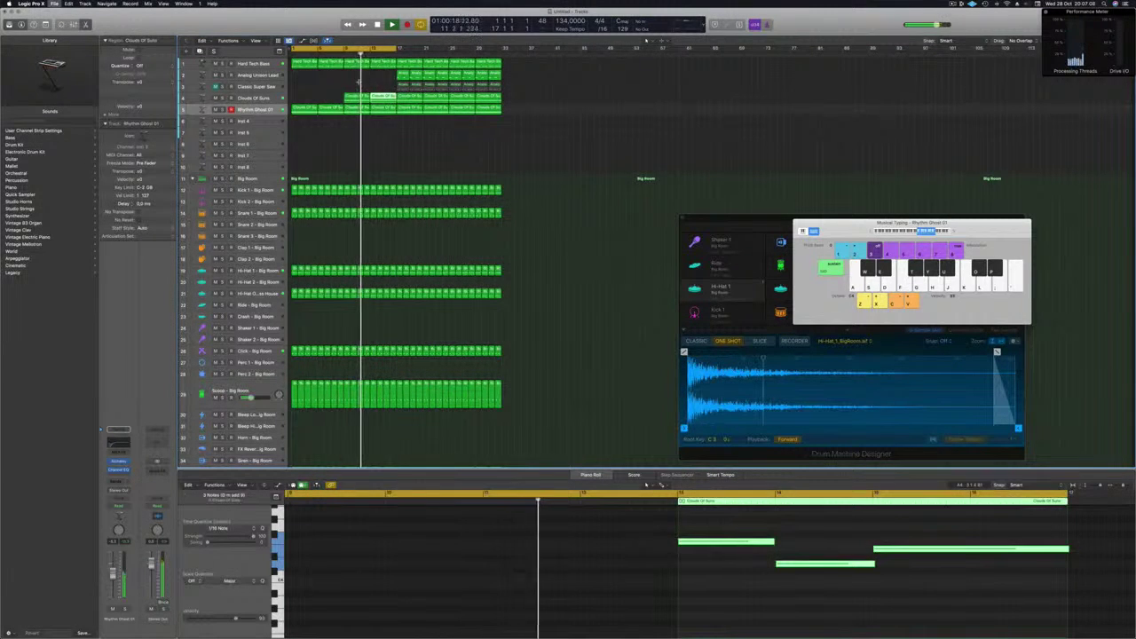
Save the project in the Logic folder under its episode title
key("super+s")
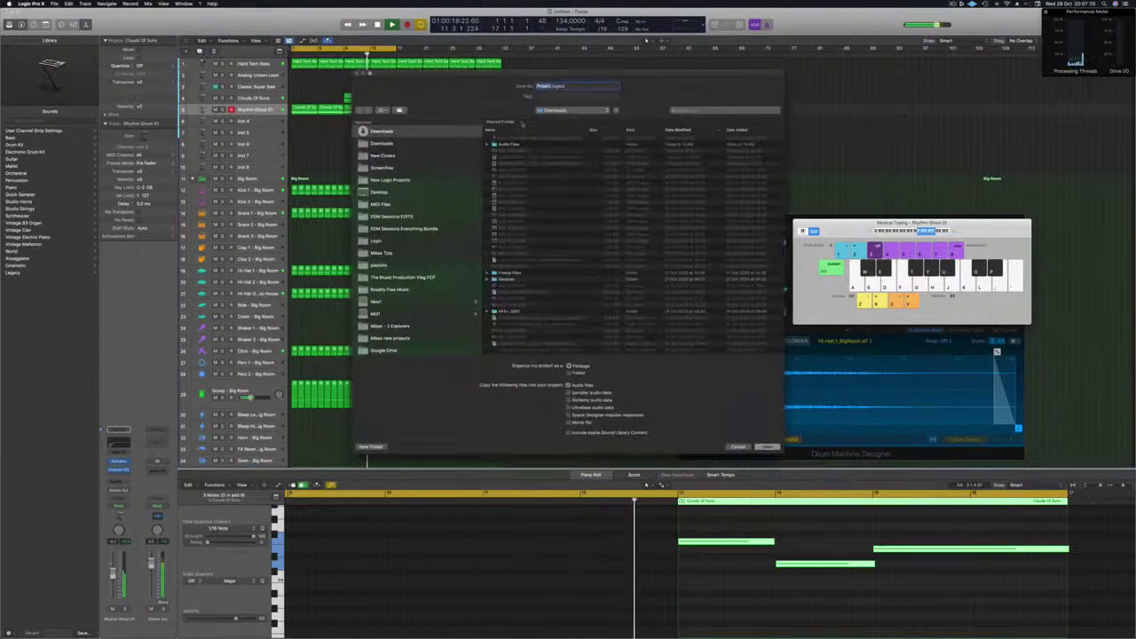
left_click(389, 179)
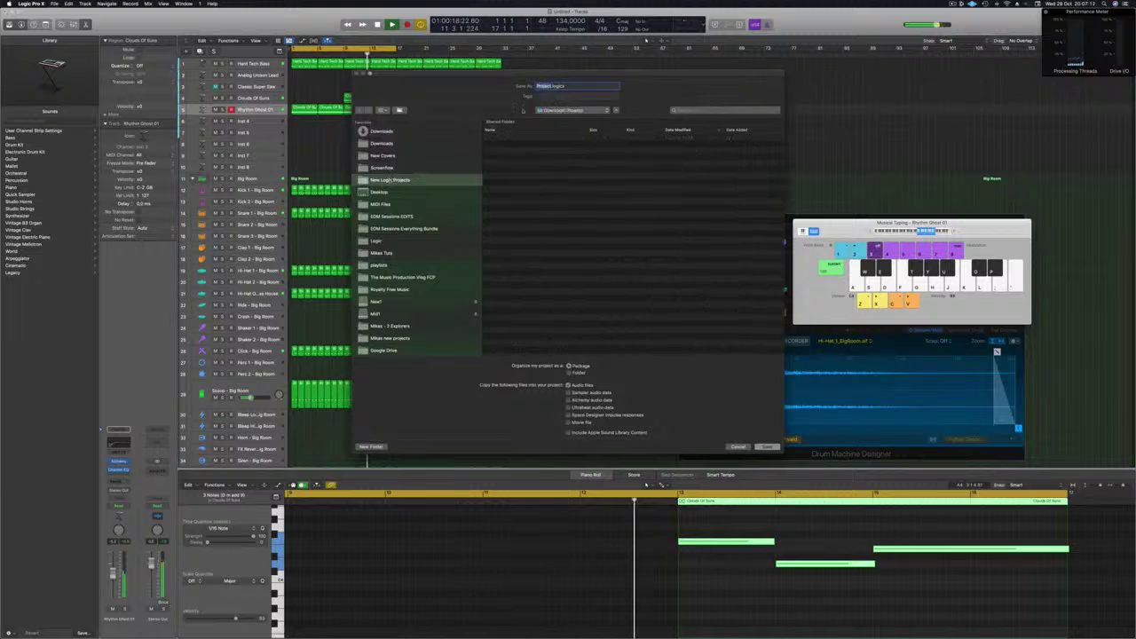
left_click(376, 242)
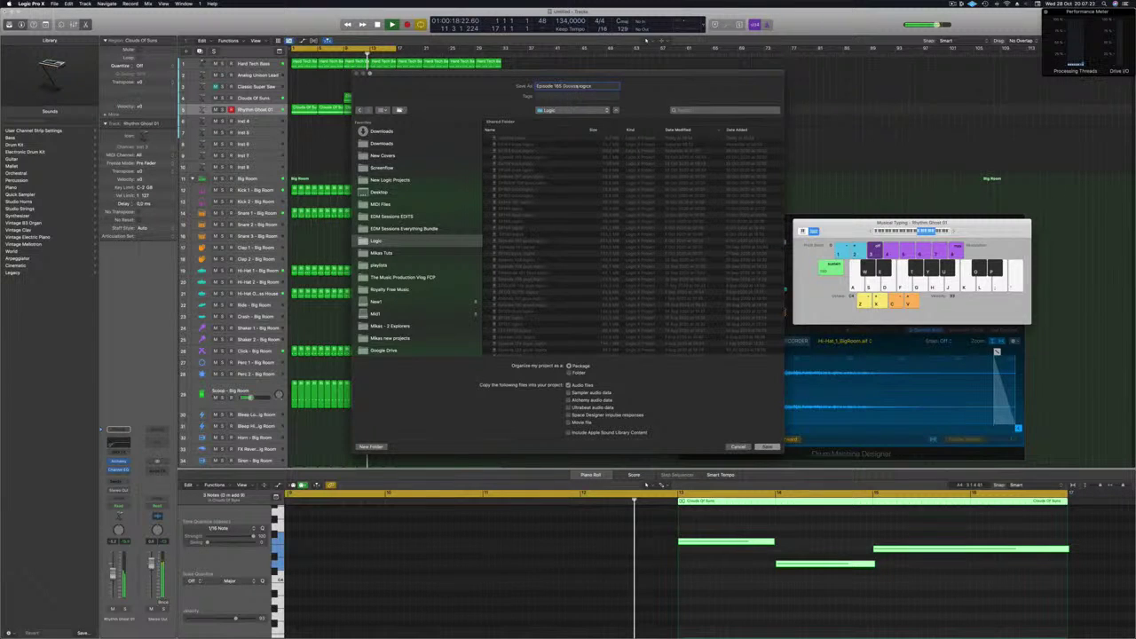
key("Return")
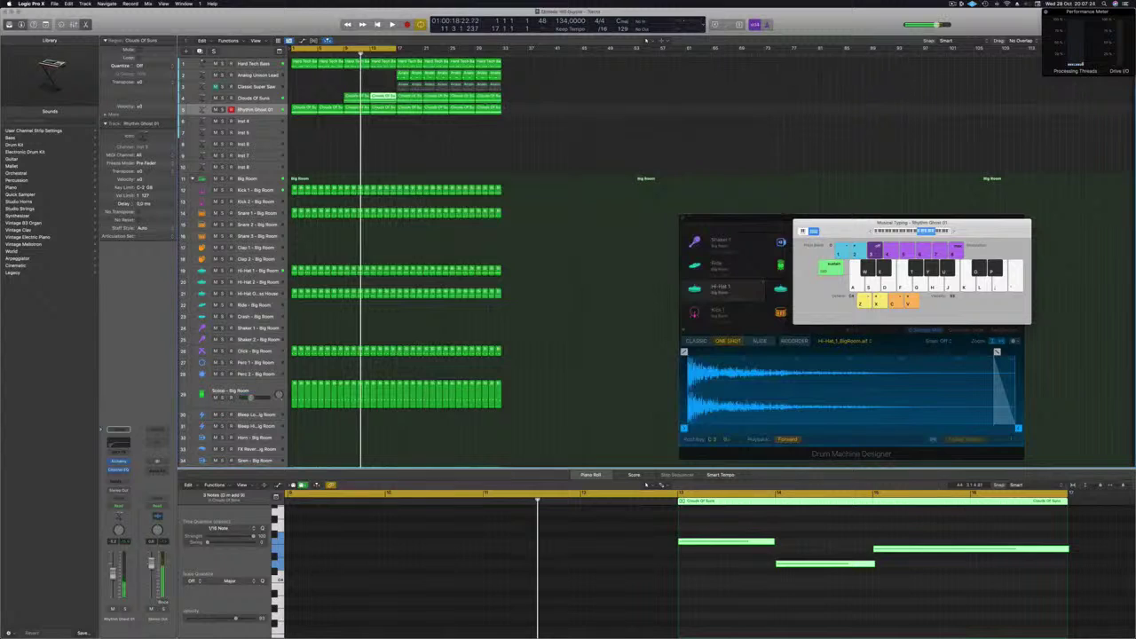
Extend the cycle range to bar 33 and delete the first two remaining Analog Unison Lead regions, from bar 17
key("space")
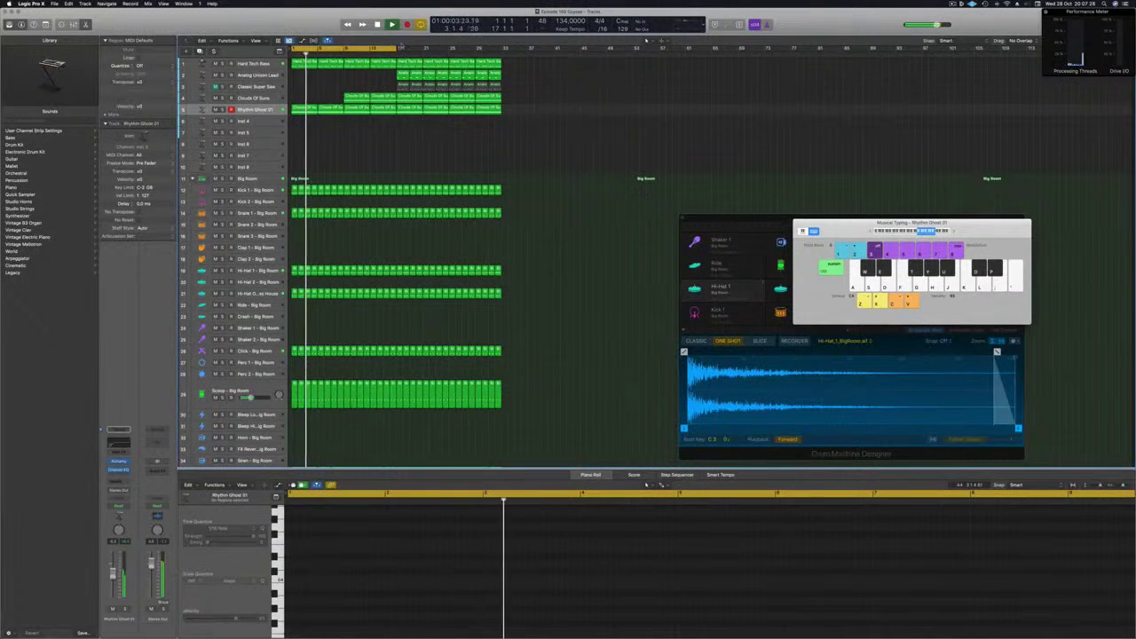
left_click_drag(398, 46, 502, 53)
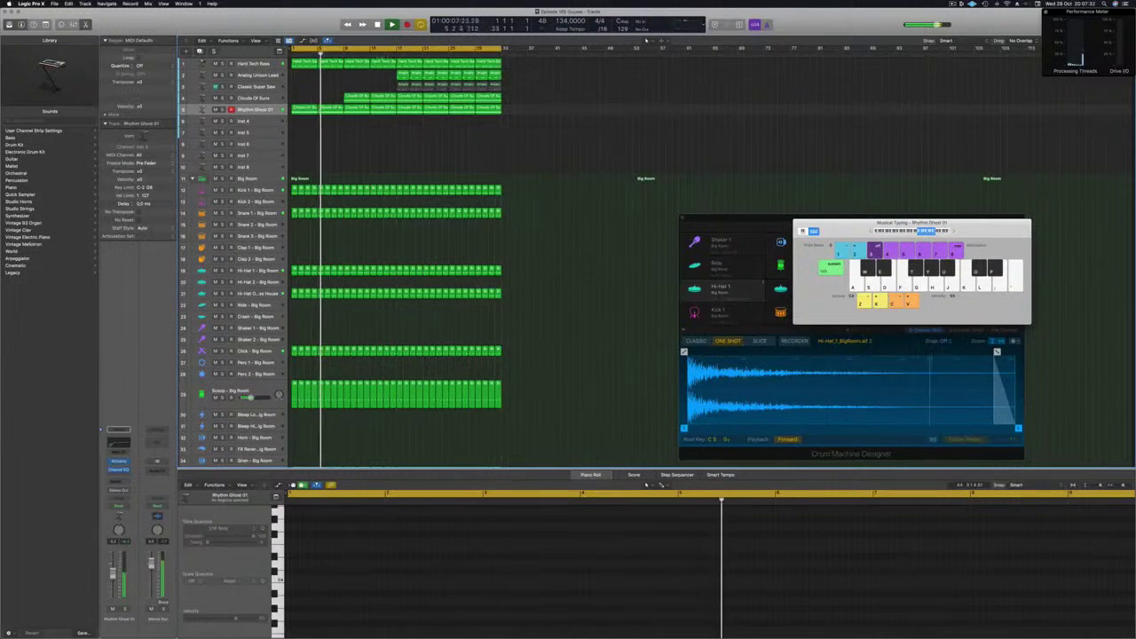
left_click(400, 79)
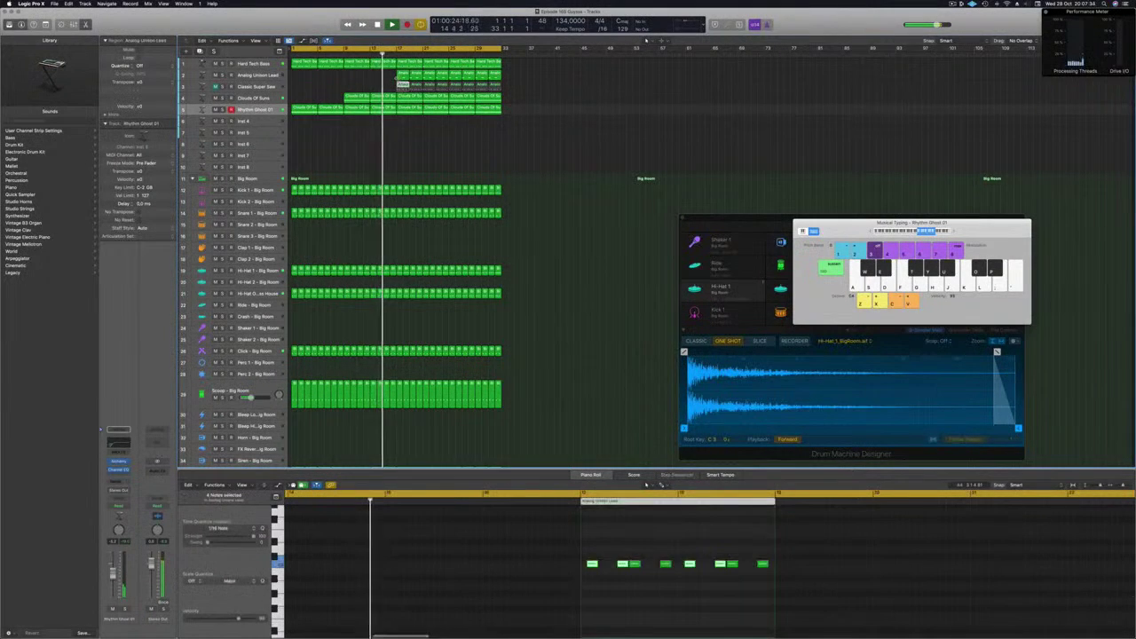
key("Delete")
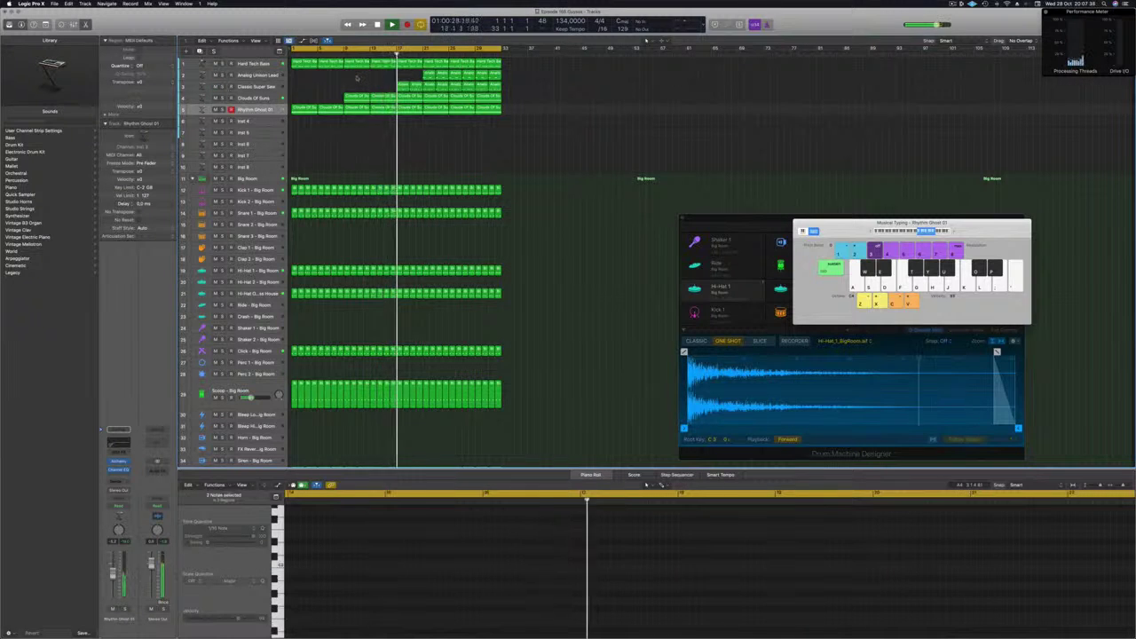
Enlarge the Hard Tech Bass track, set its automation mode to Touch, and adjust the high-cut frequency in its Channel EQ
key("ctrl+z")
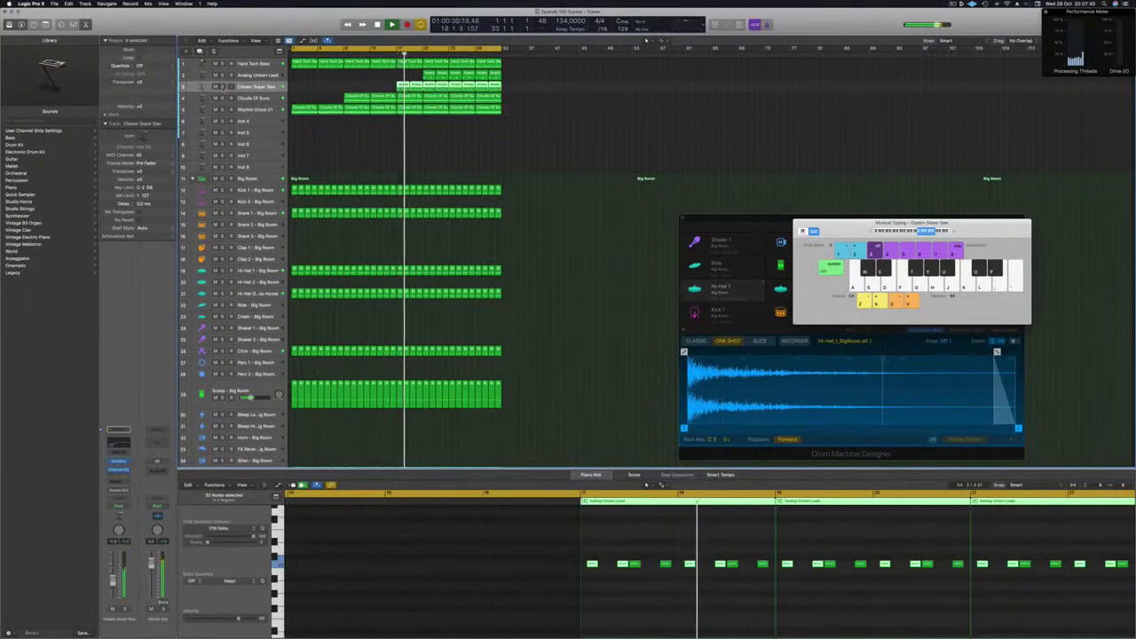
left_click(252, 64)
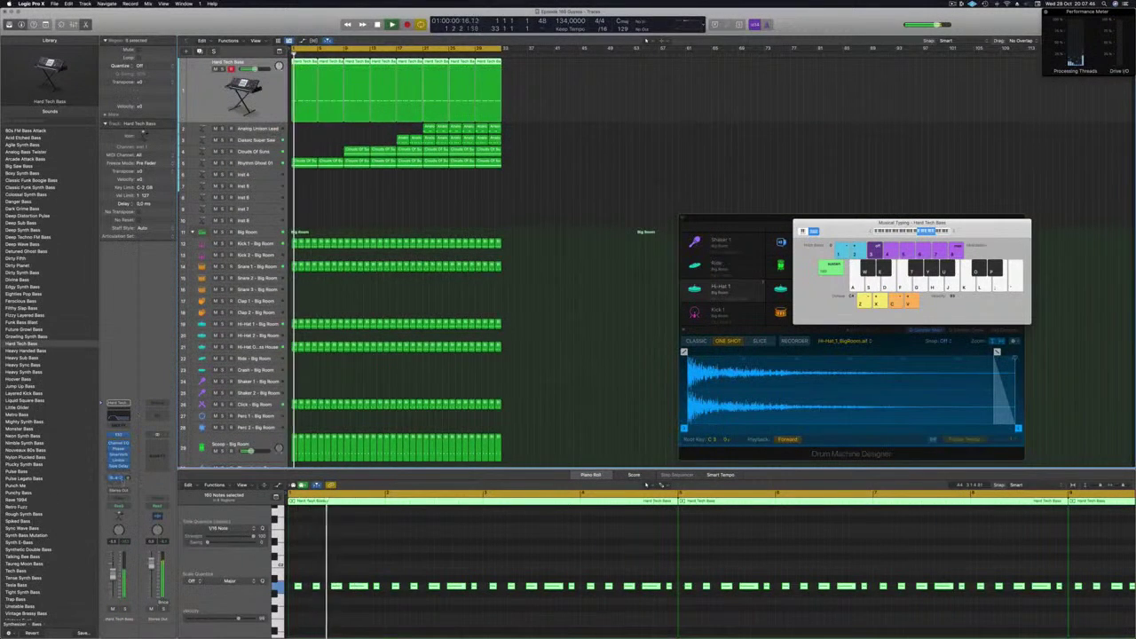
left_click(122, 506)
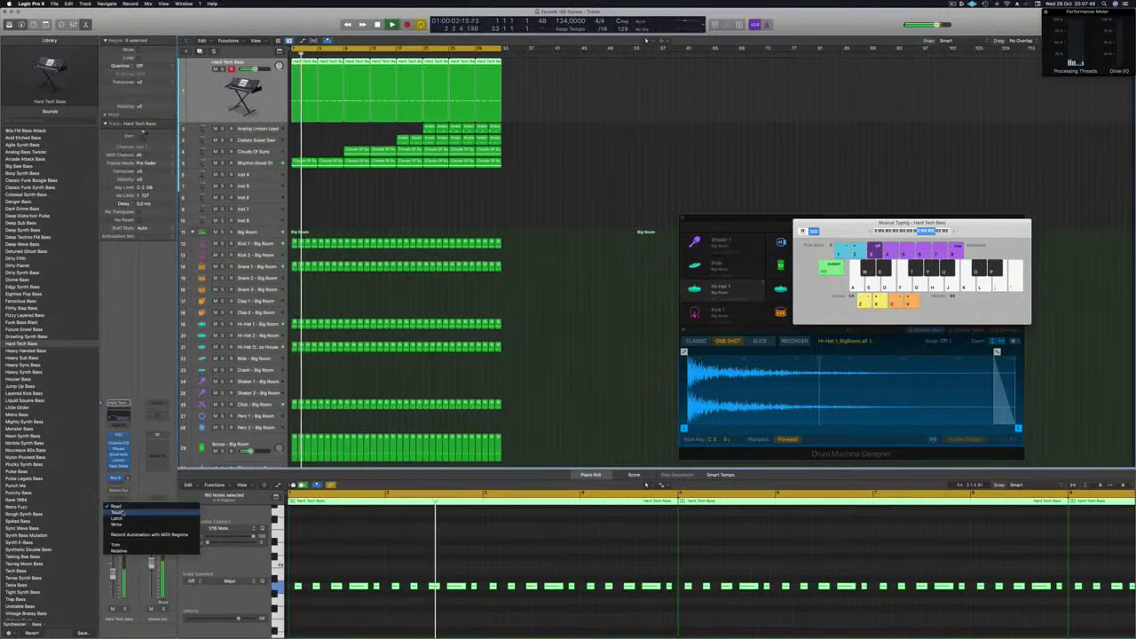
left_click(122, 512)
left_click(115, 418)
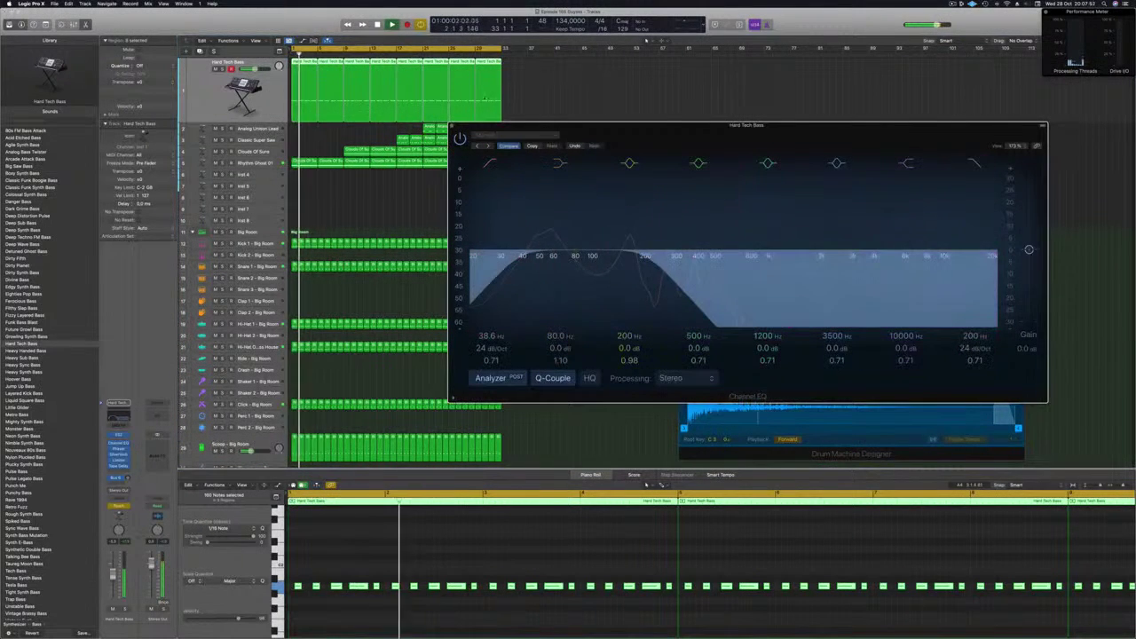
left_click(452, 125)
key("Return")
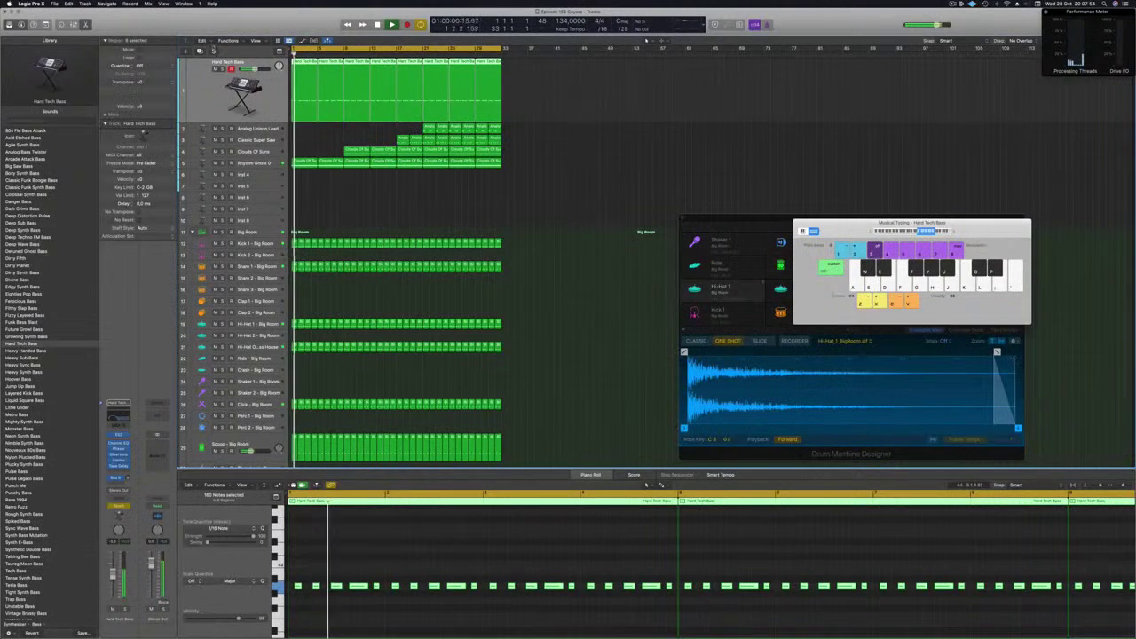
Close the musical typing keyboard, show track automation, and set the Hard Tech Bass automation mode to Read
key("ctrl+alt+super+t")
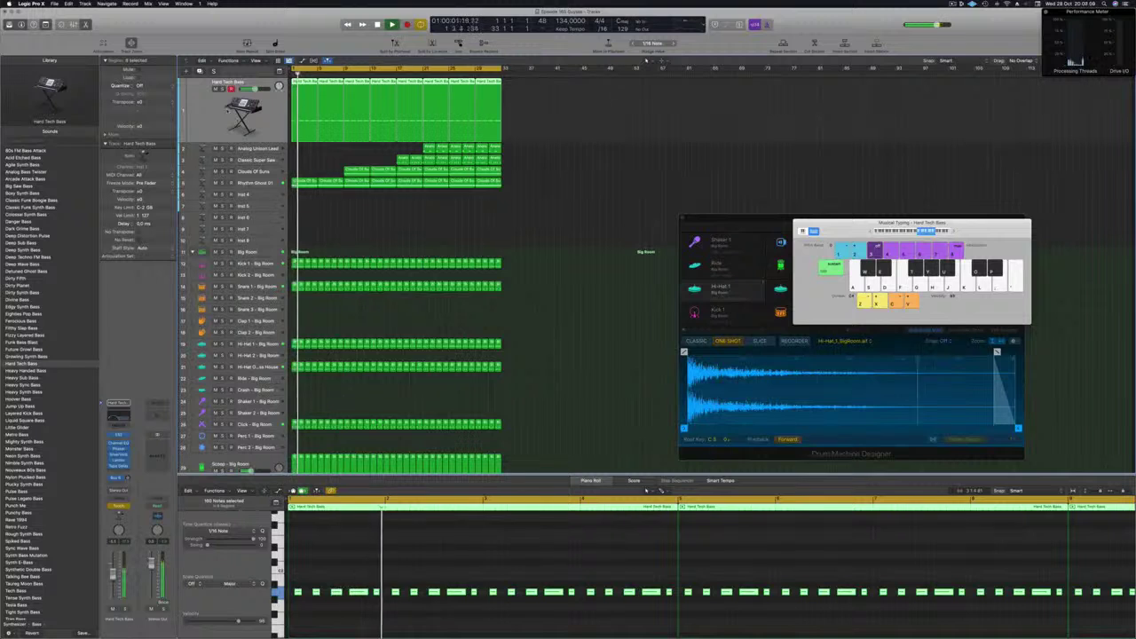
key("super+k")
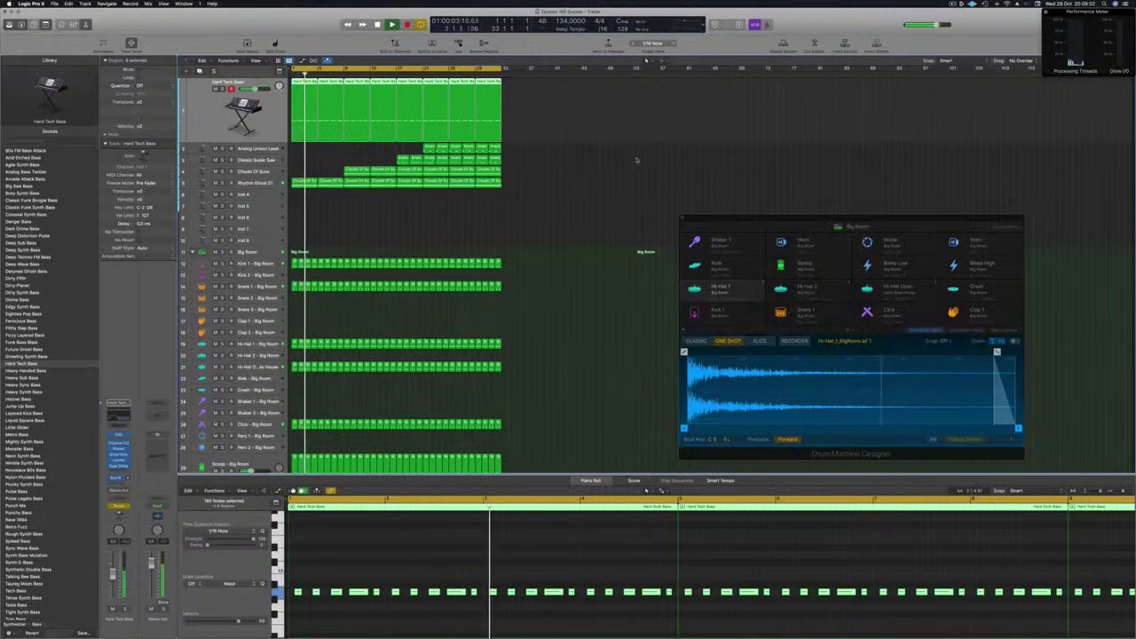
left_click(607, 124)
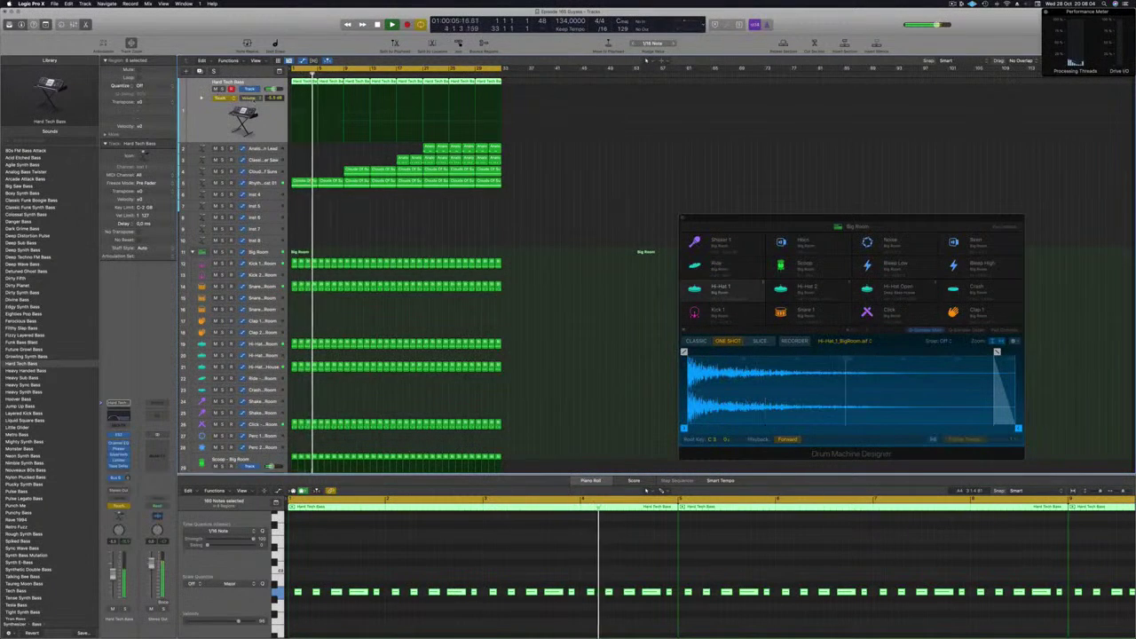
left_click(280, 197)
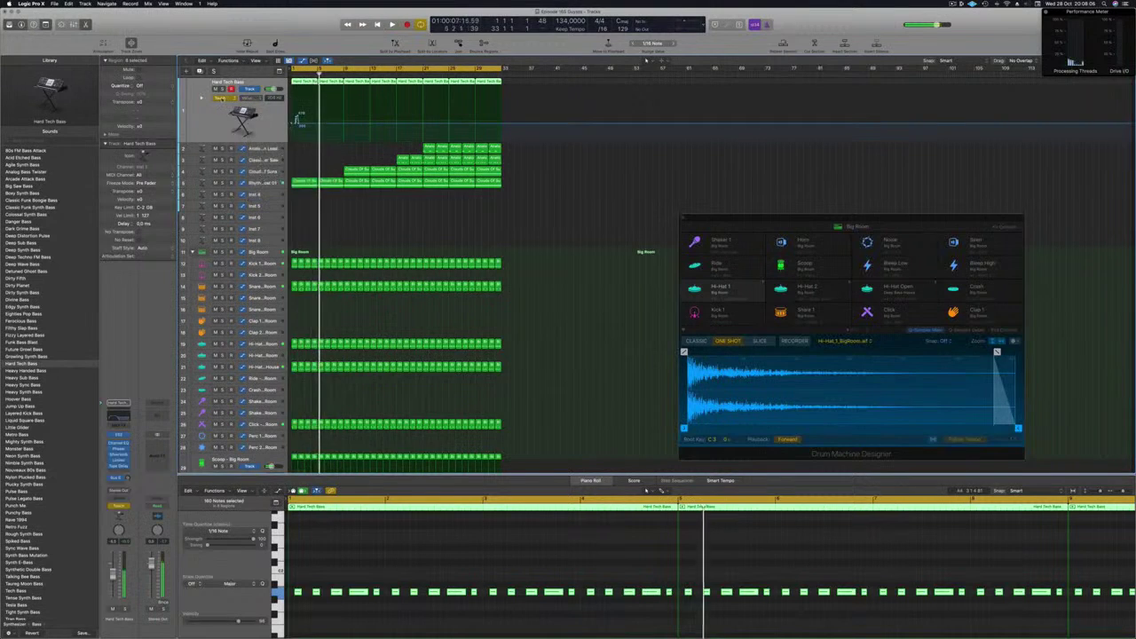
left_click(220, 97)
left_click(222, 92)
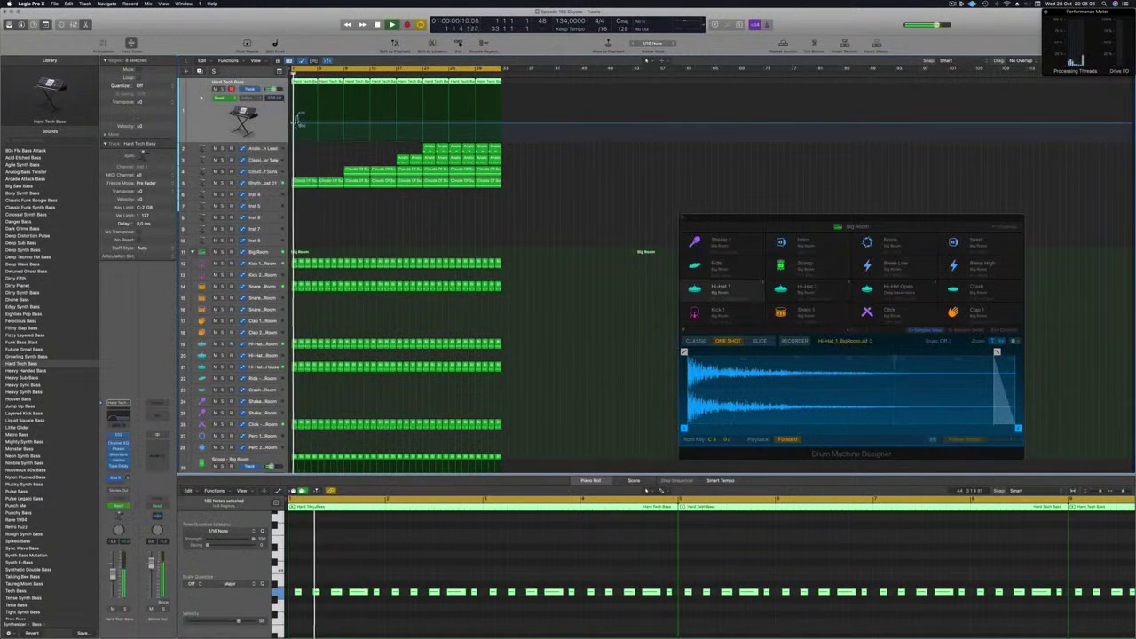
Draw high-cut automation points on Hard Tech Bass every four bars up to bar 17, making the curve climb from bar 9
left_click(301, 121)
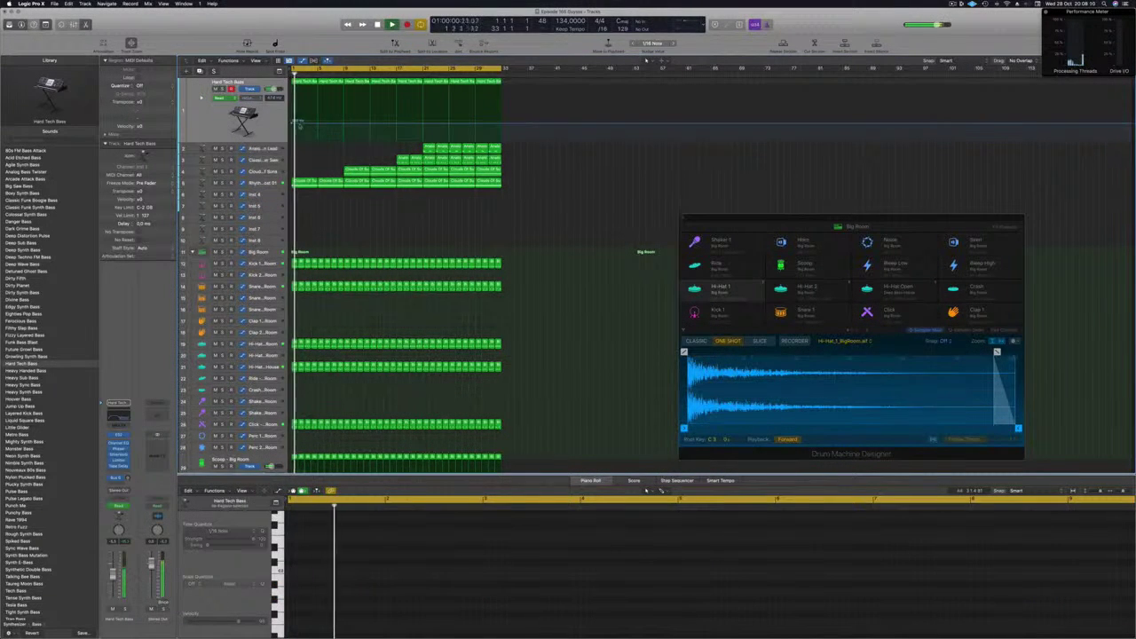
left_click_drag(292, 124, 397, 129)
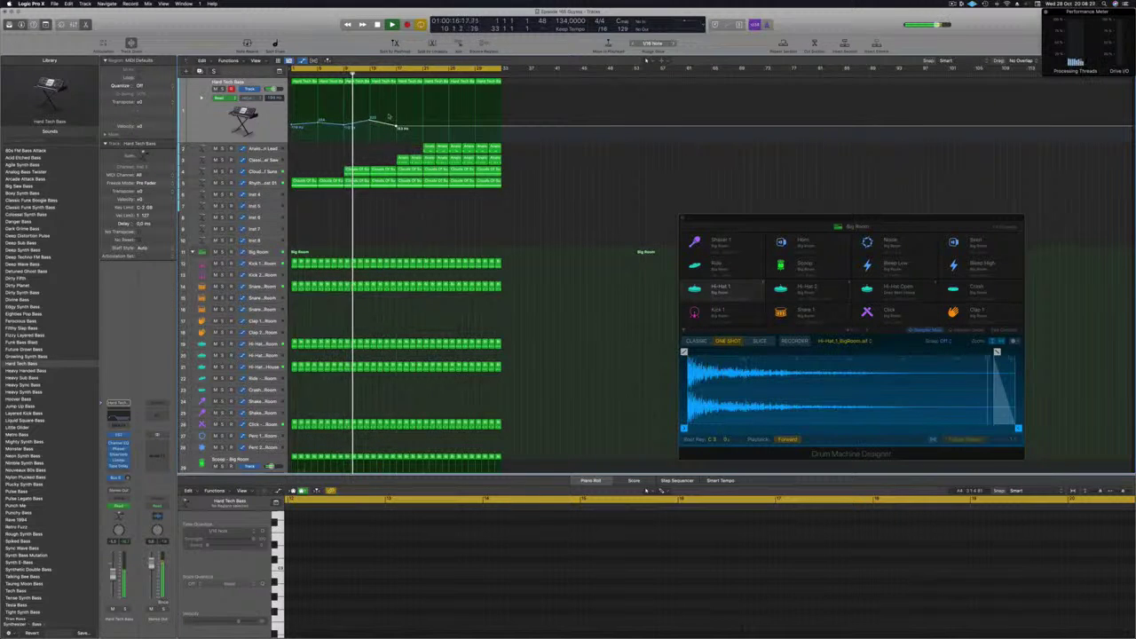
left_click_drag(397, 128, 397, 111)
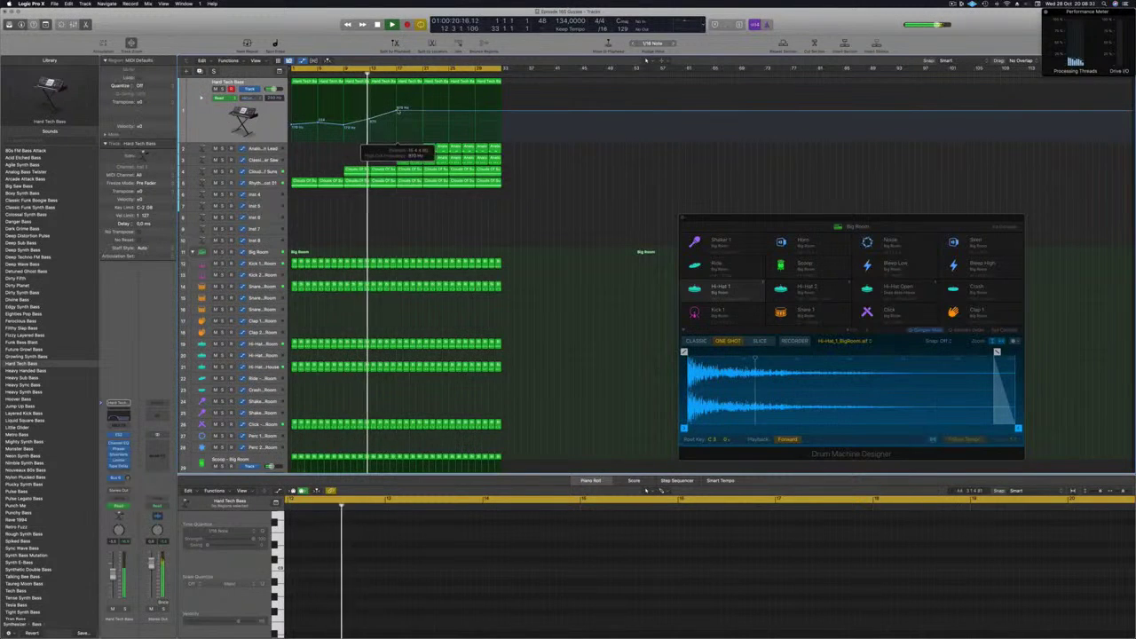
Delete all Big Room drum regions in bar 16 to leave a one-bar break before bar 17
key("super+Right")
key("super+Right")
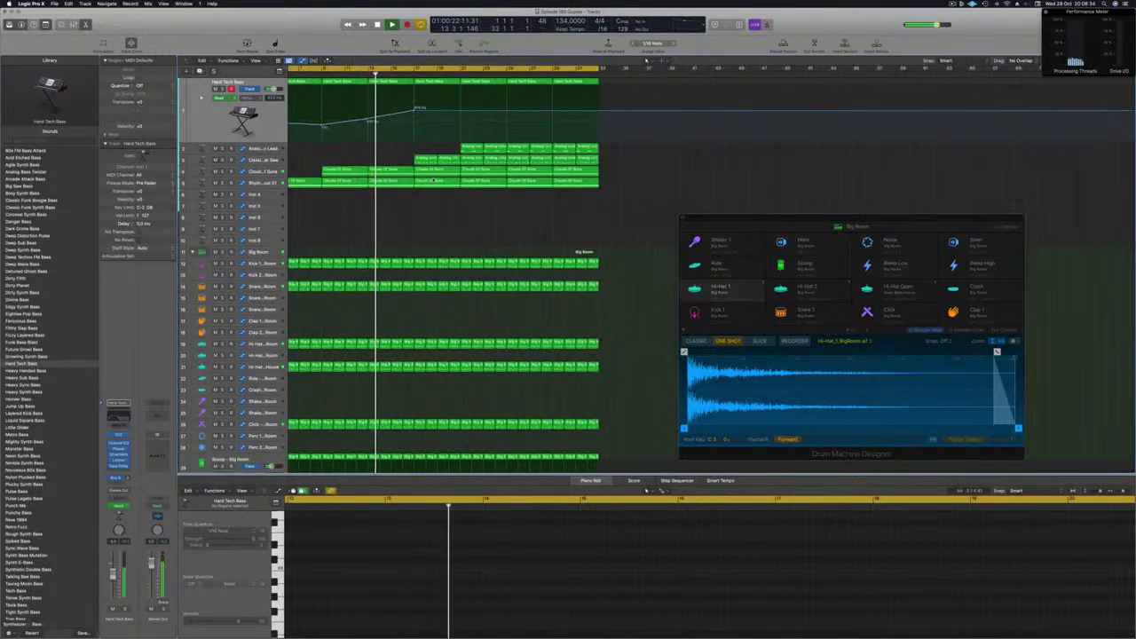
key("super+Right")
key("super+Up")
left_click_drag(416, 230, 410, 440)
key("BackSpace")
Delete the first two Classic Super Saw regions, covering bars 17 to 20
key("super+Left")
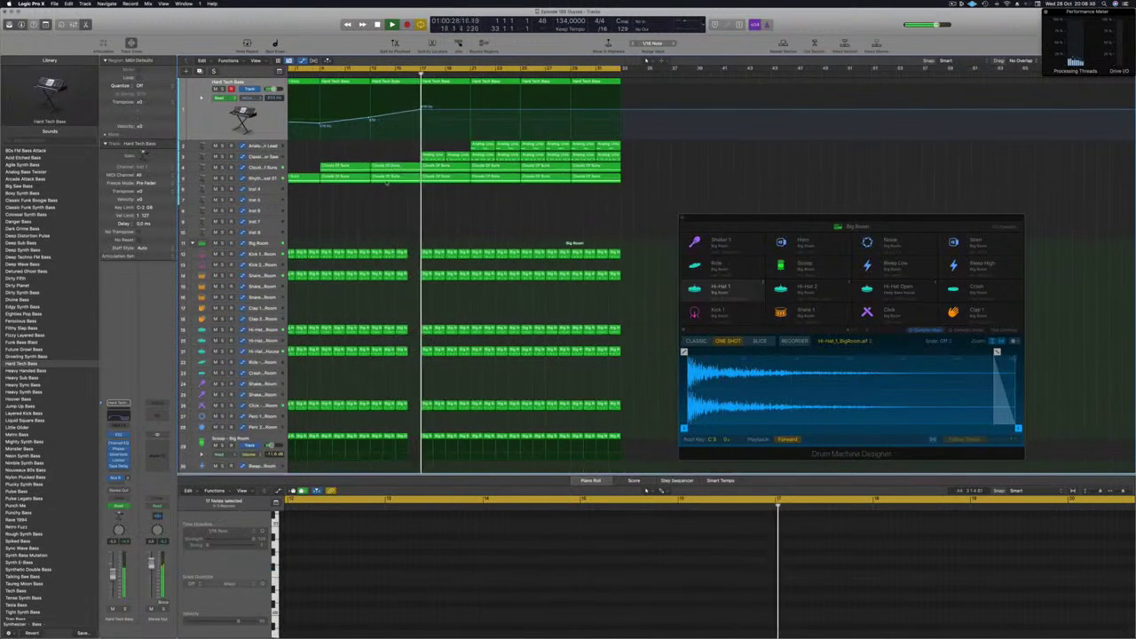
key("super+Left")
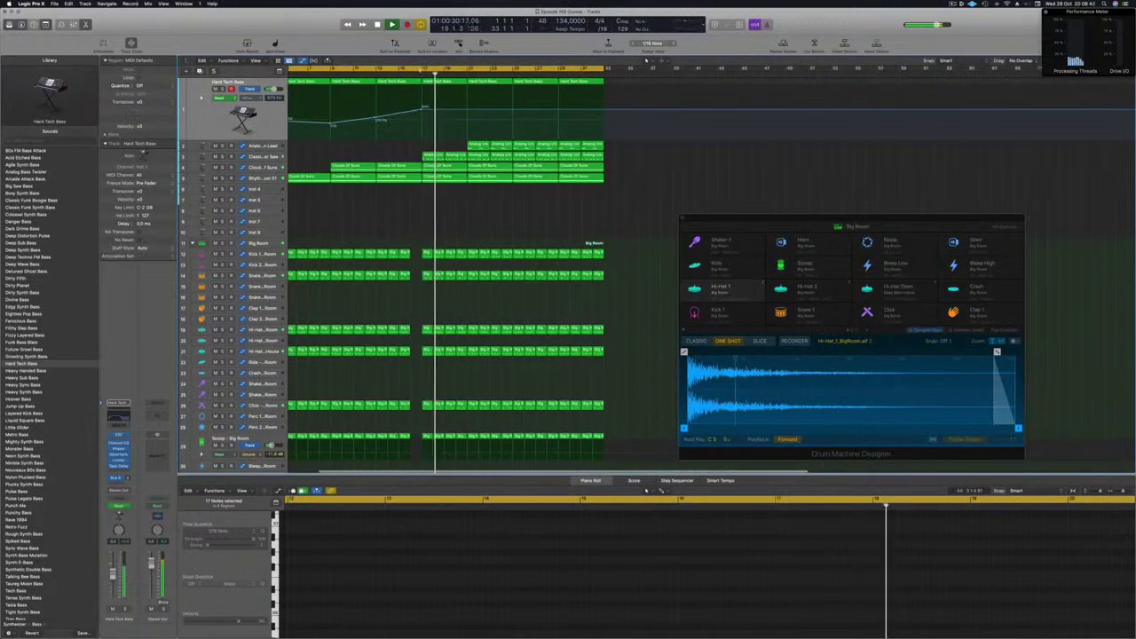
key("super+Right")
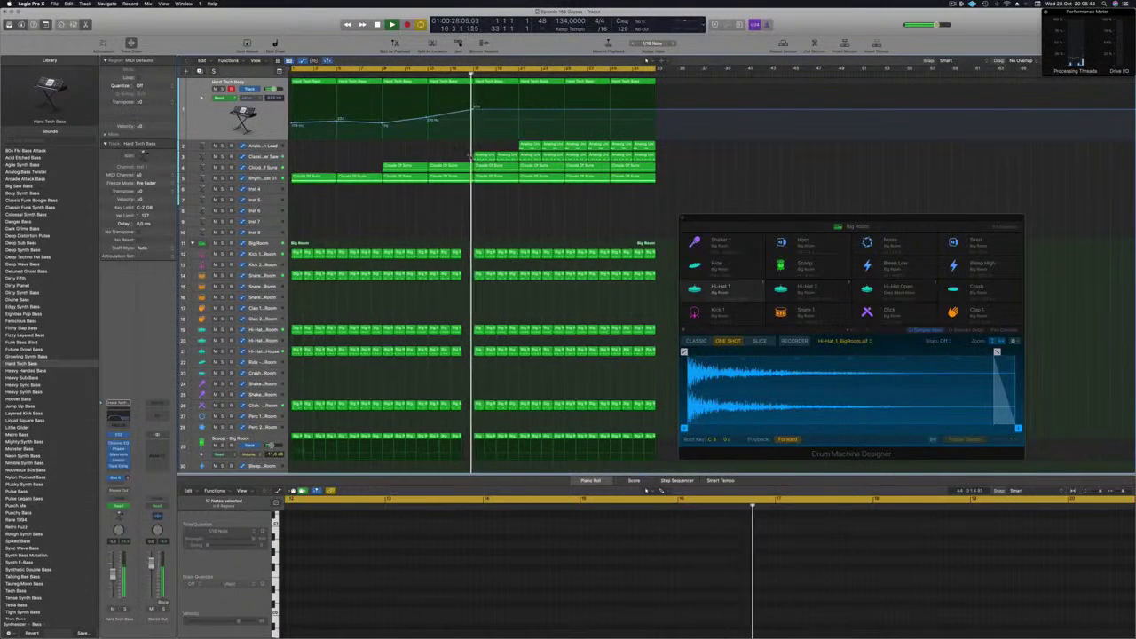
left_click(499, 156)
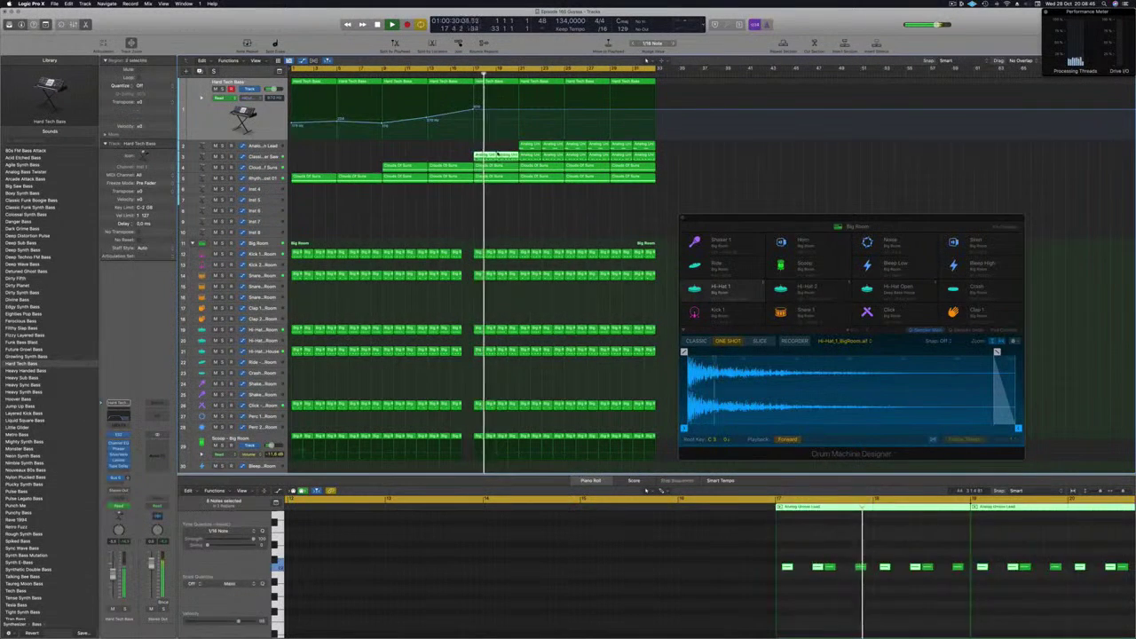
key("Delete")
Raise the Hard Tech Bass high-cut automation point at bar 17 to the top of its lane and play from about bar 12
key("super+Left")
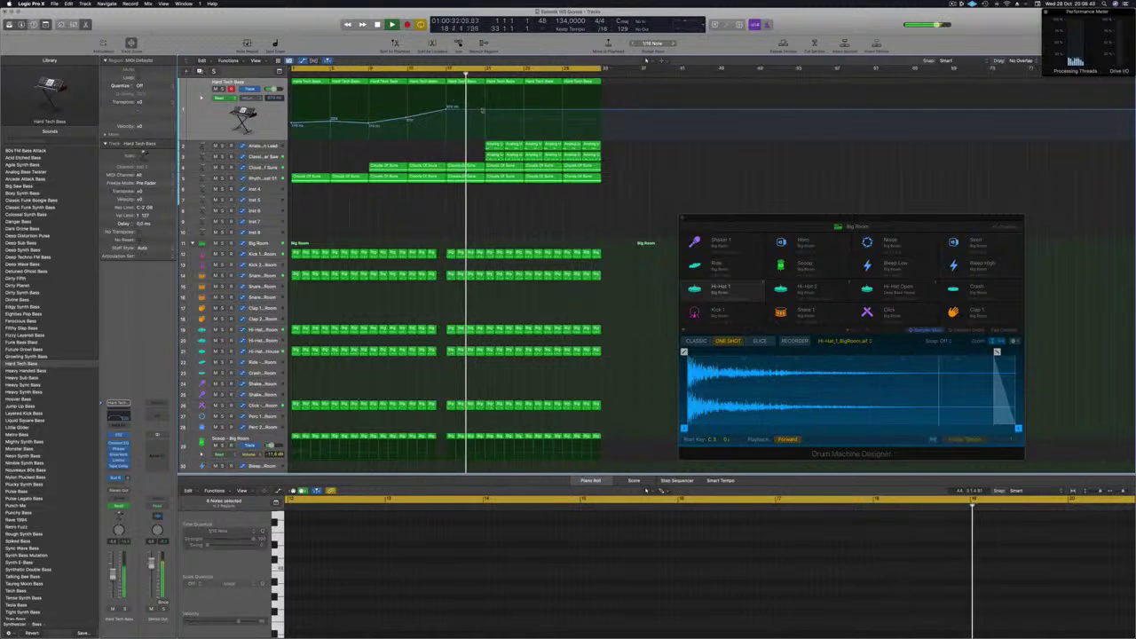
left_click_drag(446, 109, 446, 89)
left_click(400, 75)
Delete the next two Classic Super Saw regions, covering bars 21 to 24
key("super+Left")
key("super+Left")
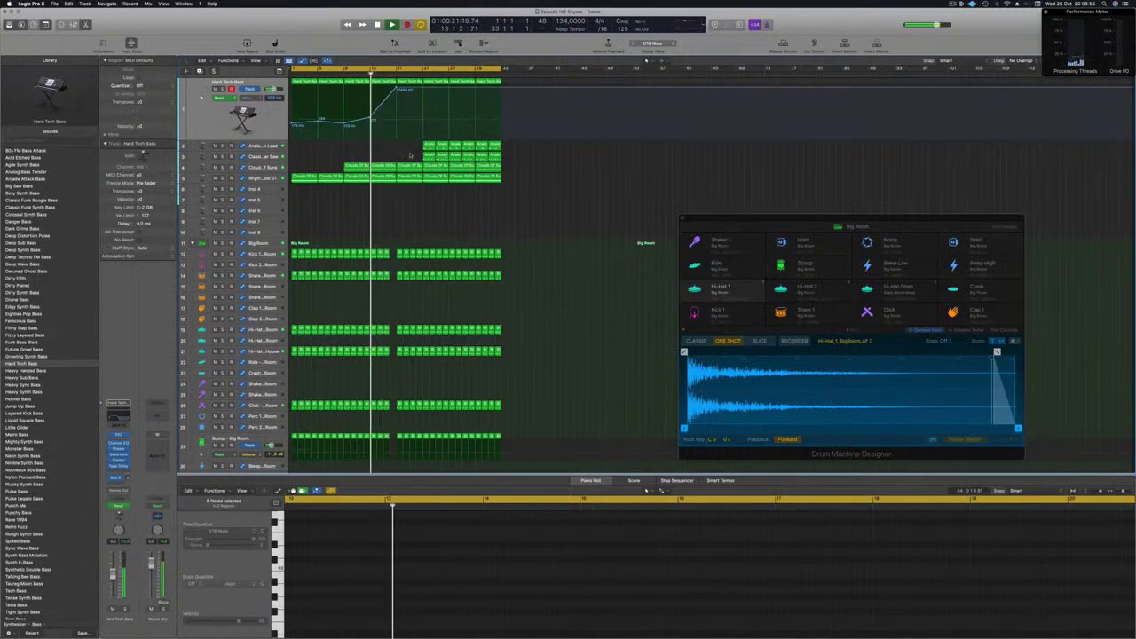
left_click(439, 155)
key("Delete")
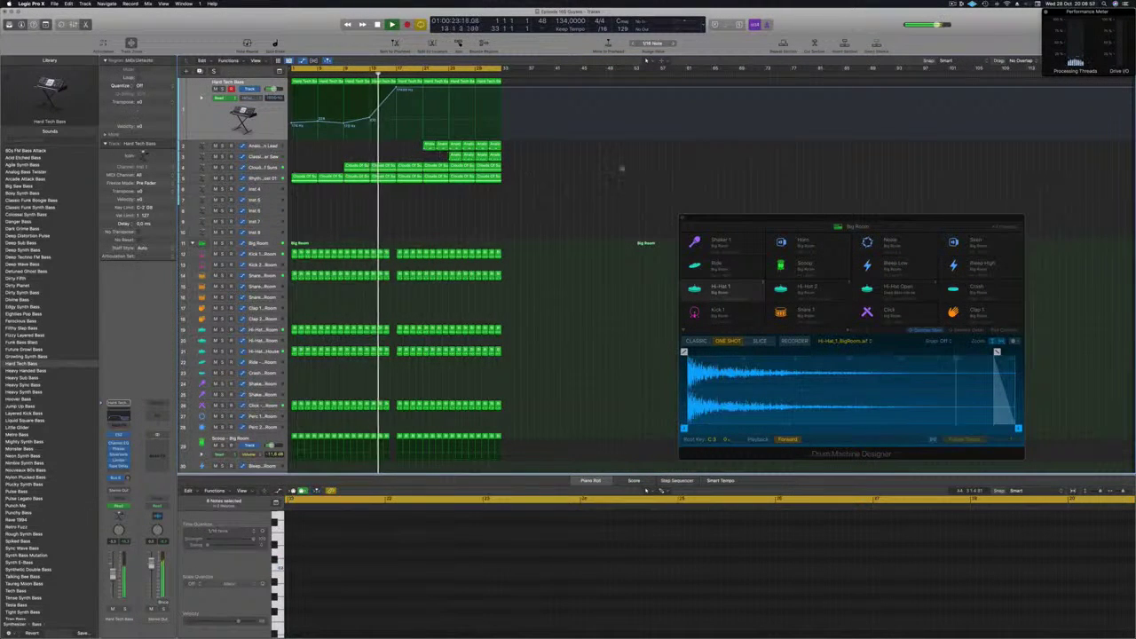